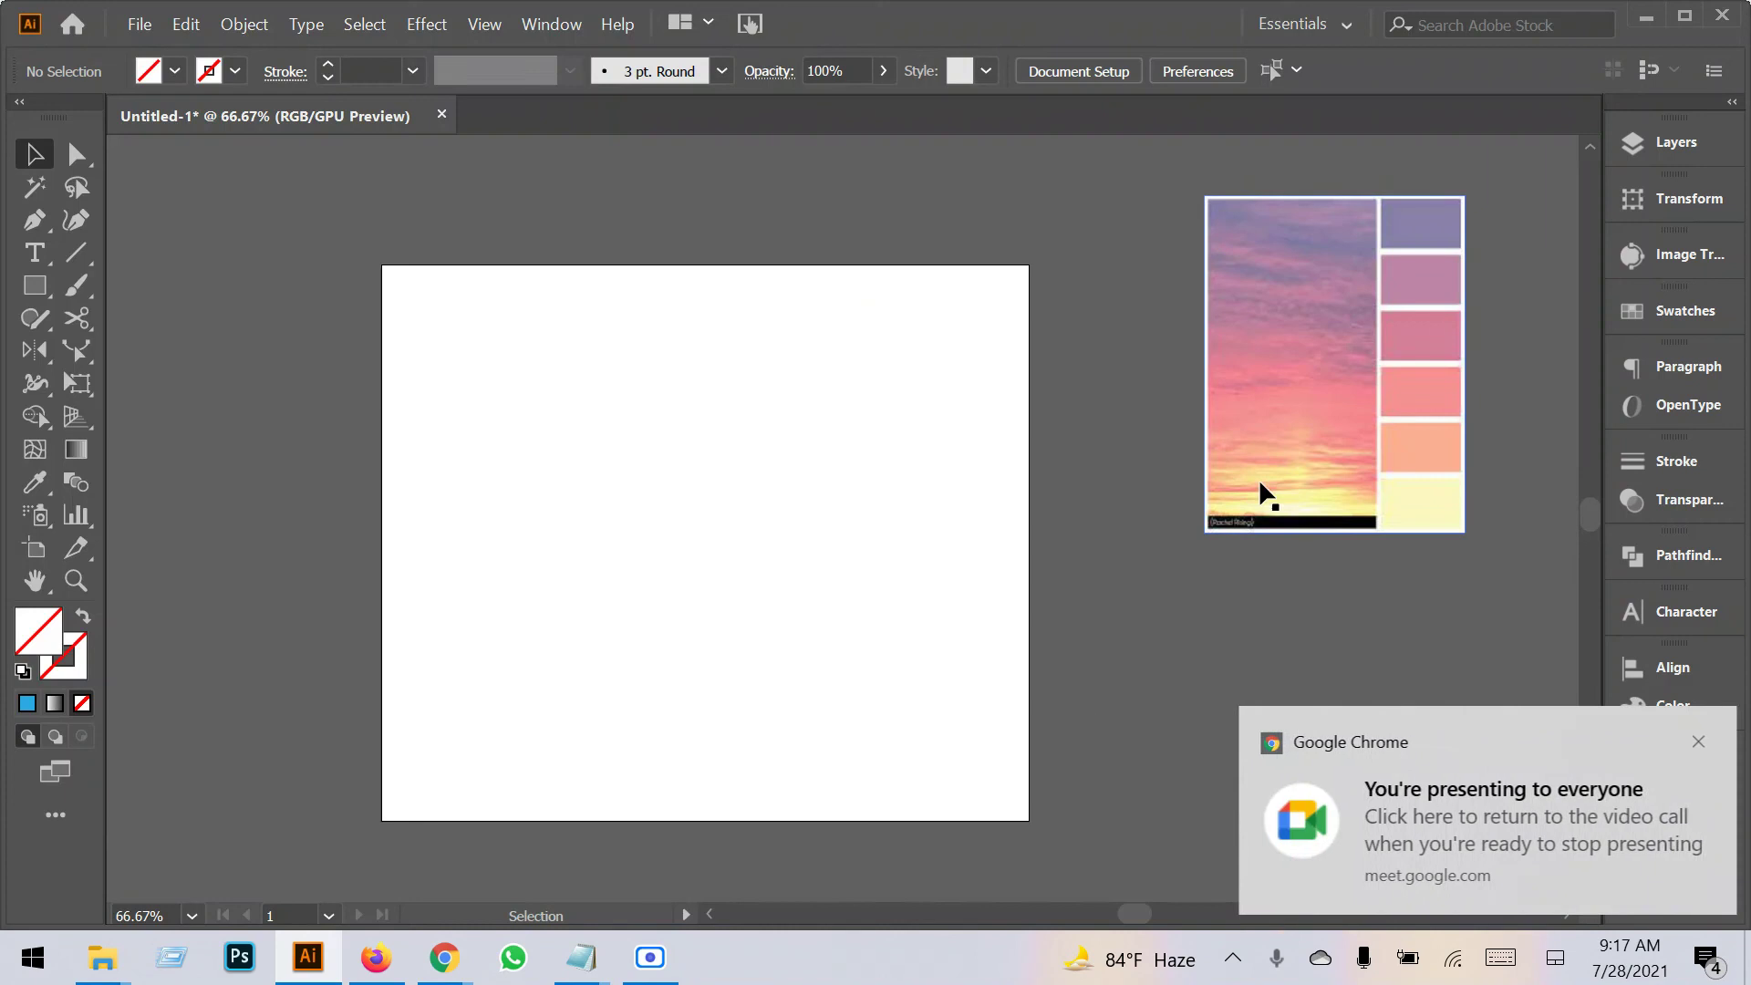
Delete the sunset colour palette image beside the artboard and dismiss the presenting notification.
scroll(1295, 508, "up", 1)
left_click(1284, 481)
key("Delete")
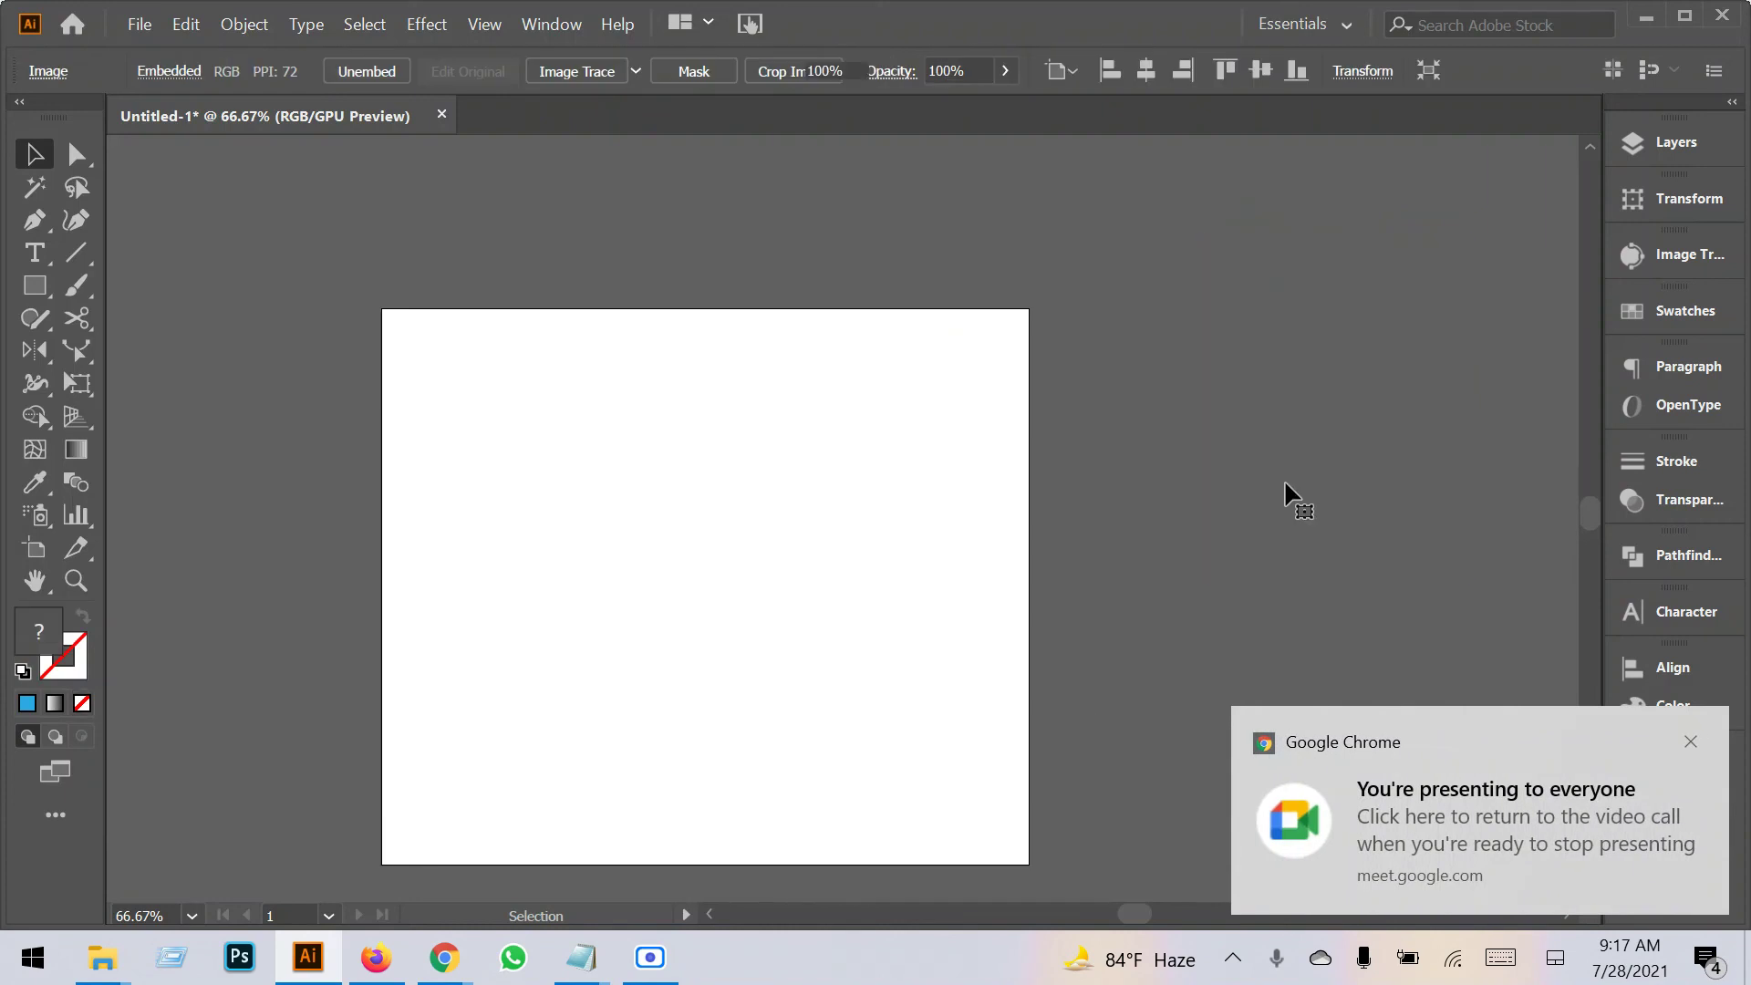
left_click(1691, 743)
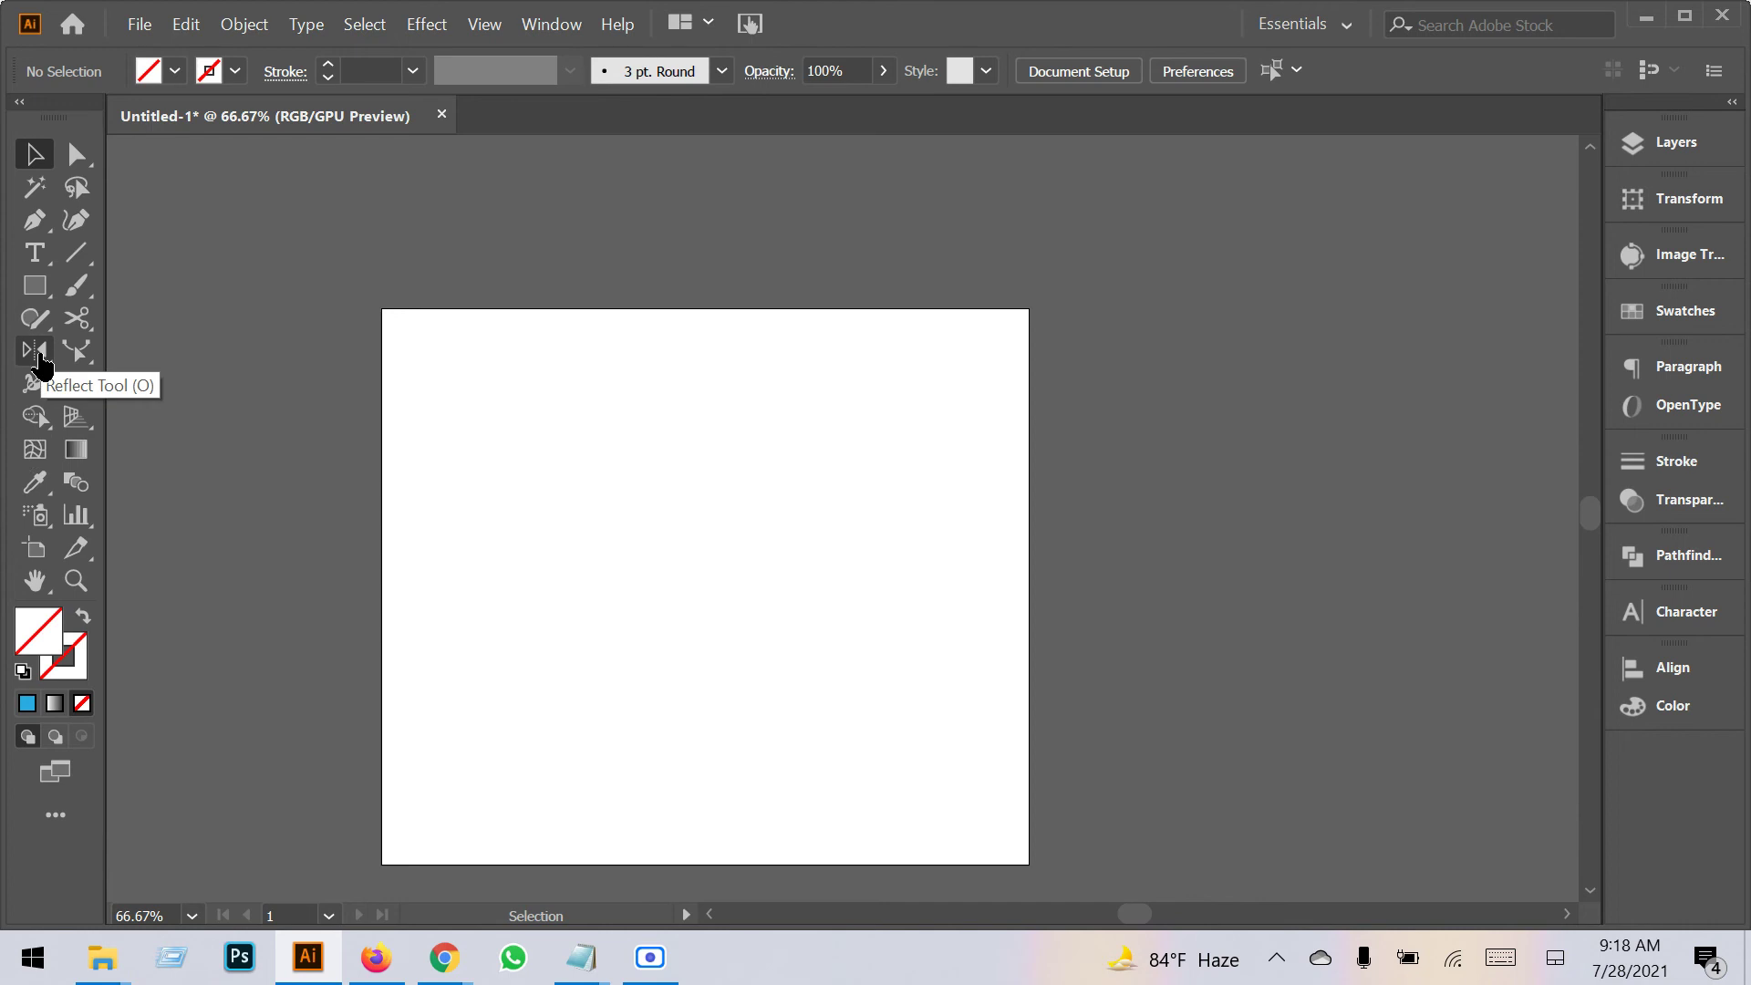
left_click(39, 355)
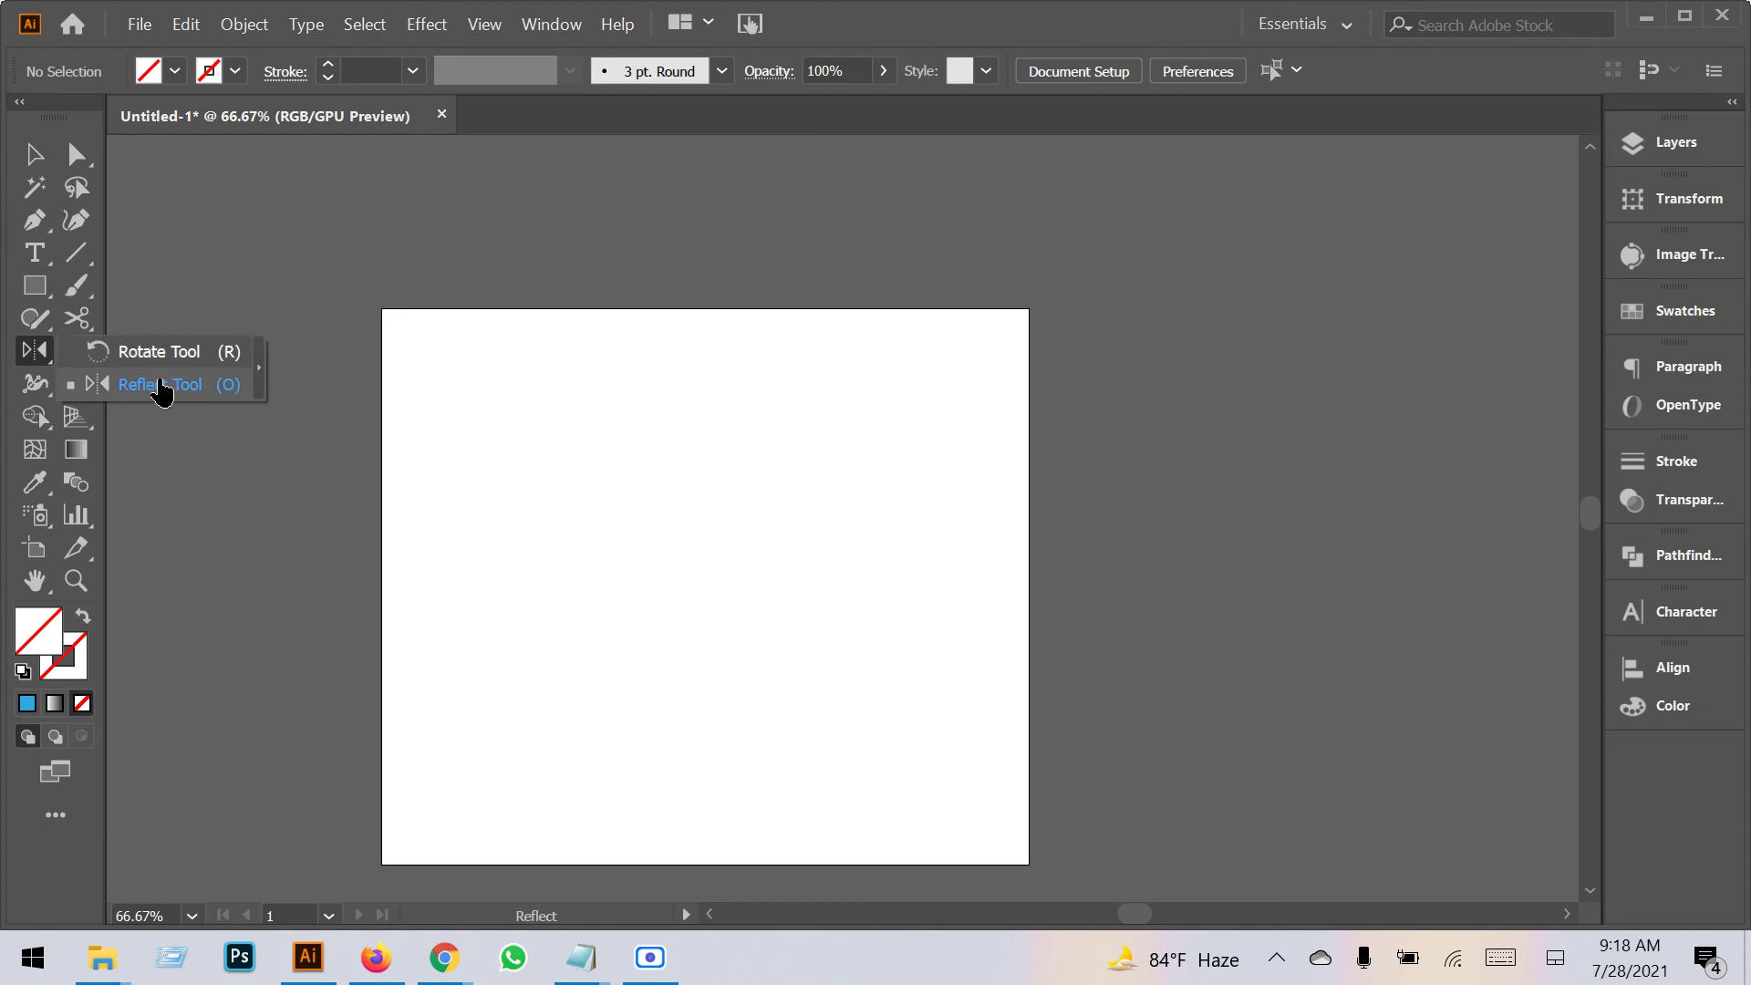
left_click(42, 357)
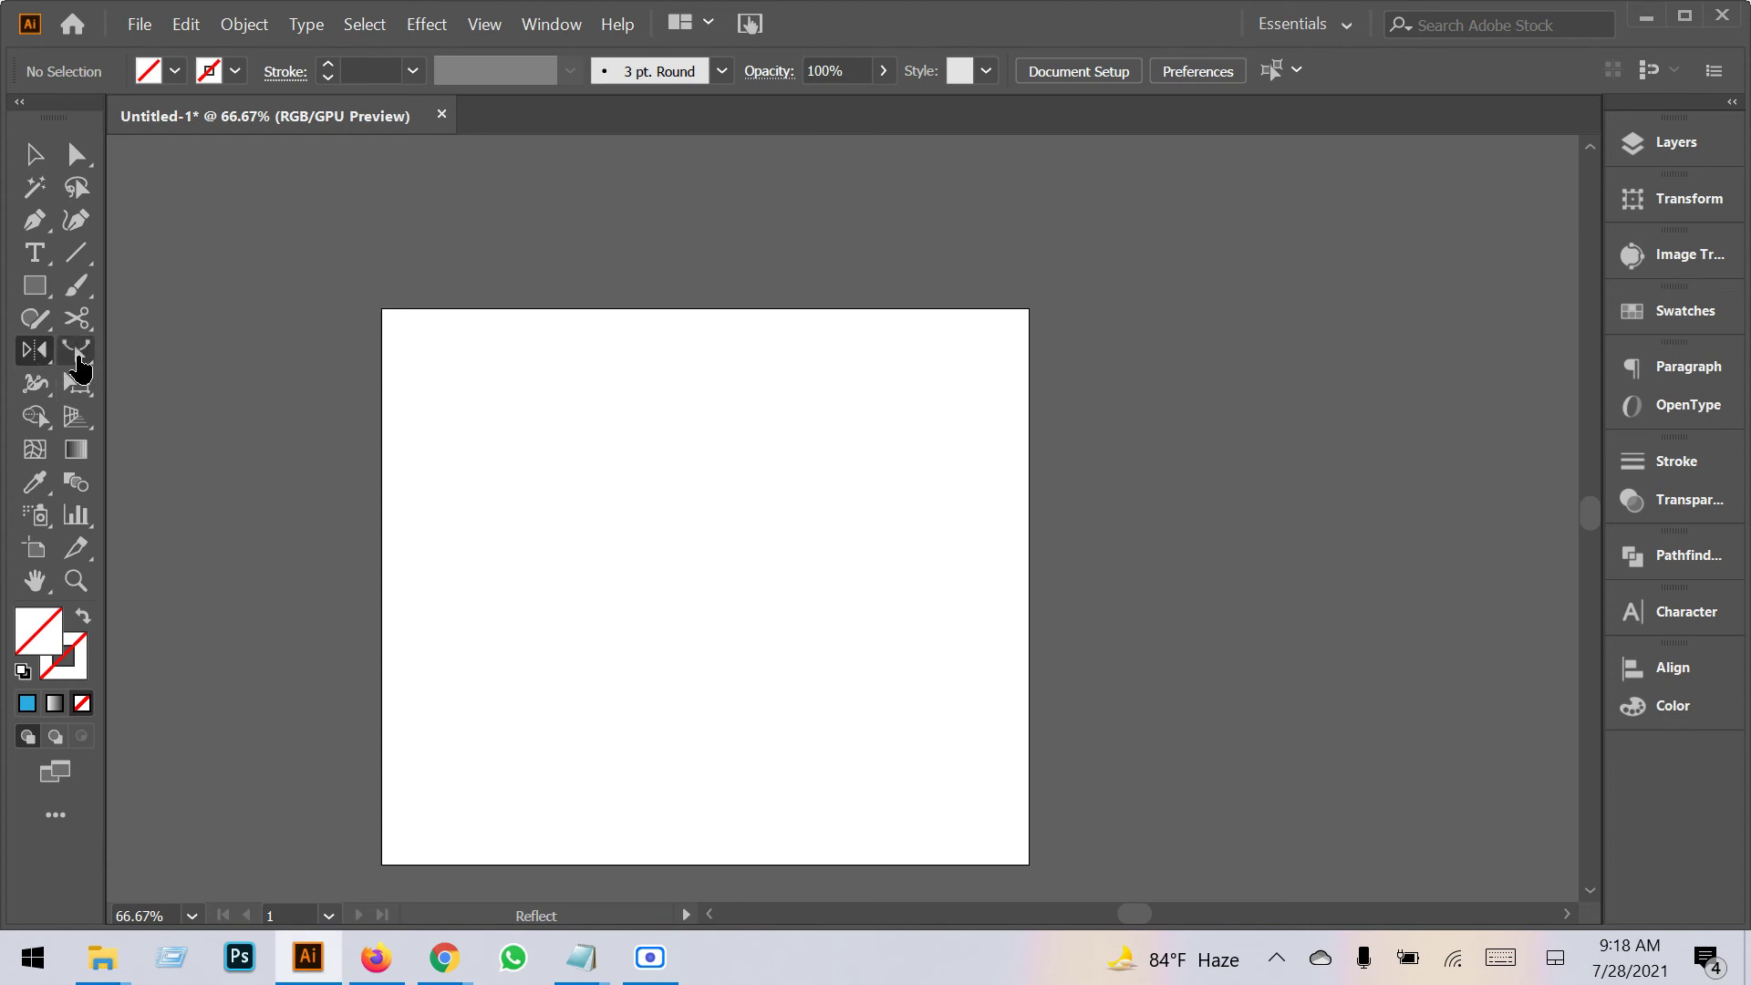
left_click(79, 361)
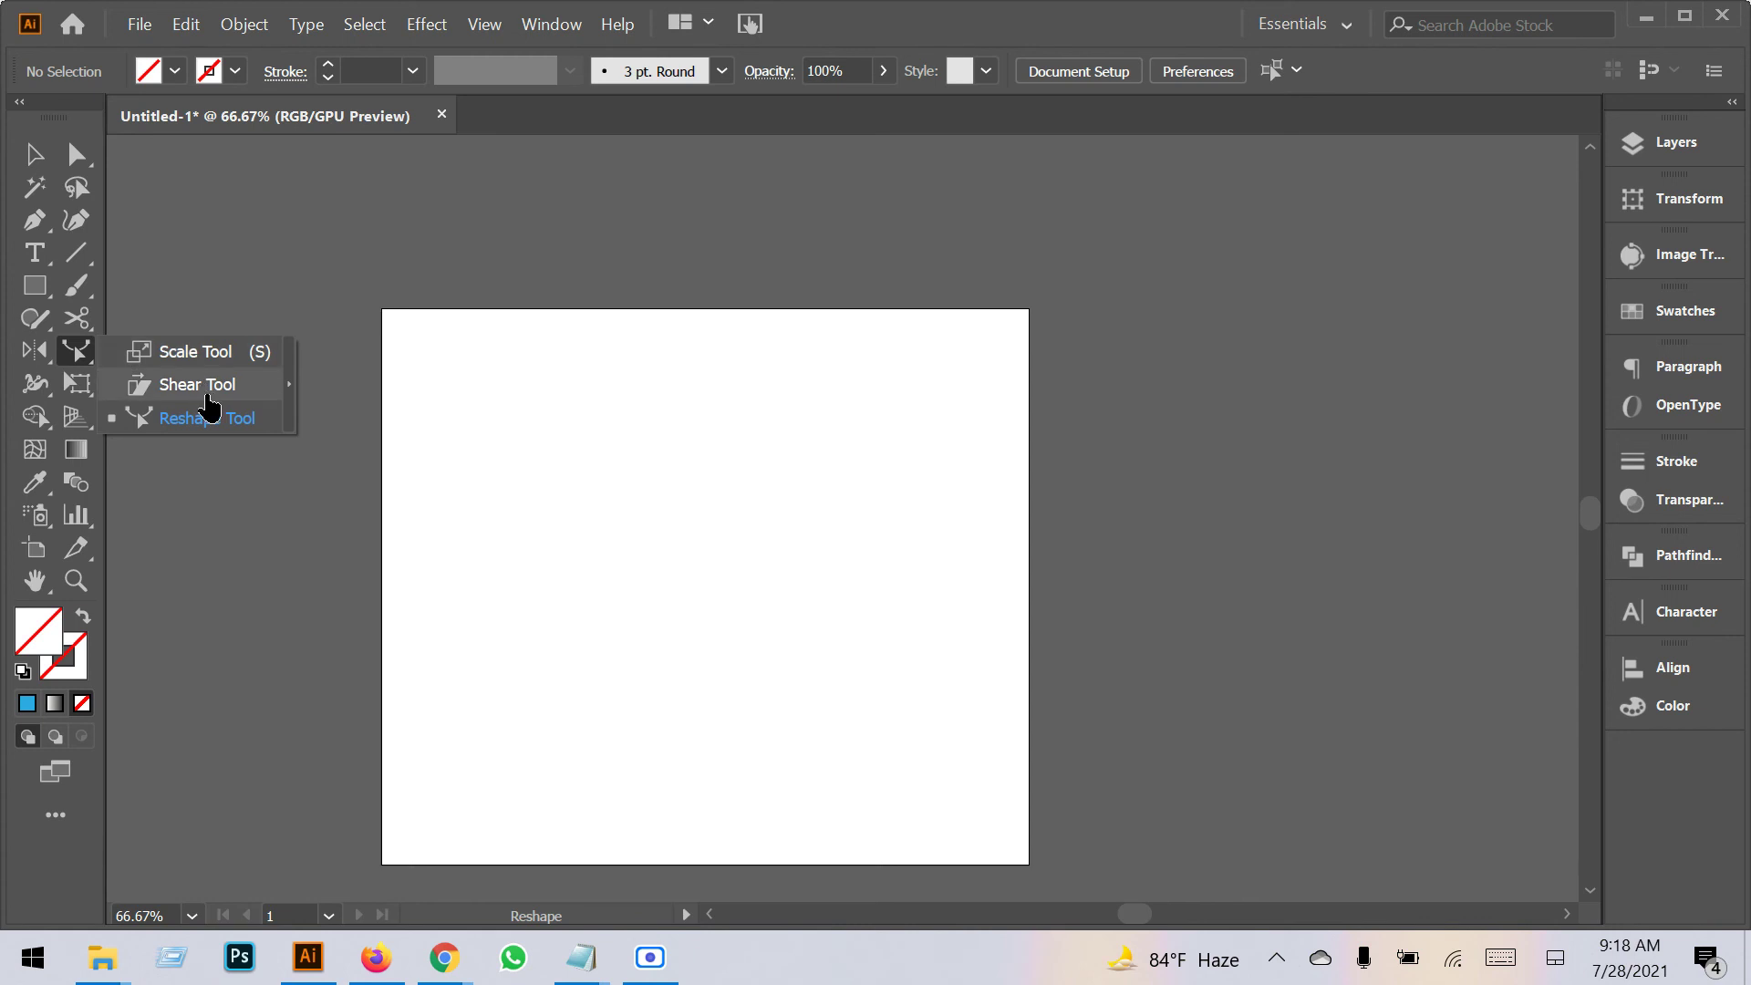
left_click(37, 358)
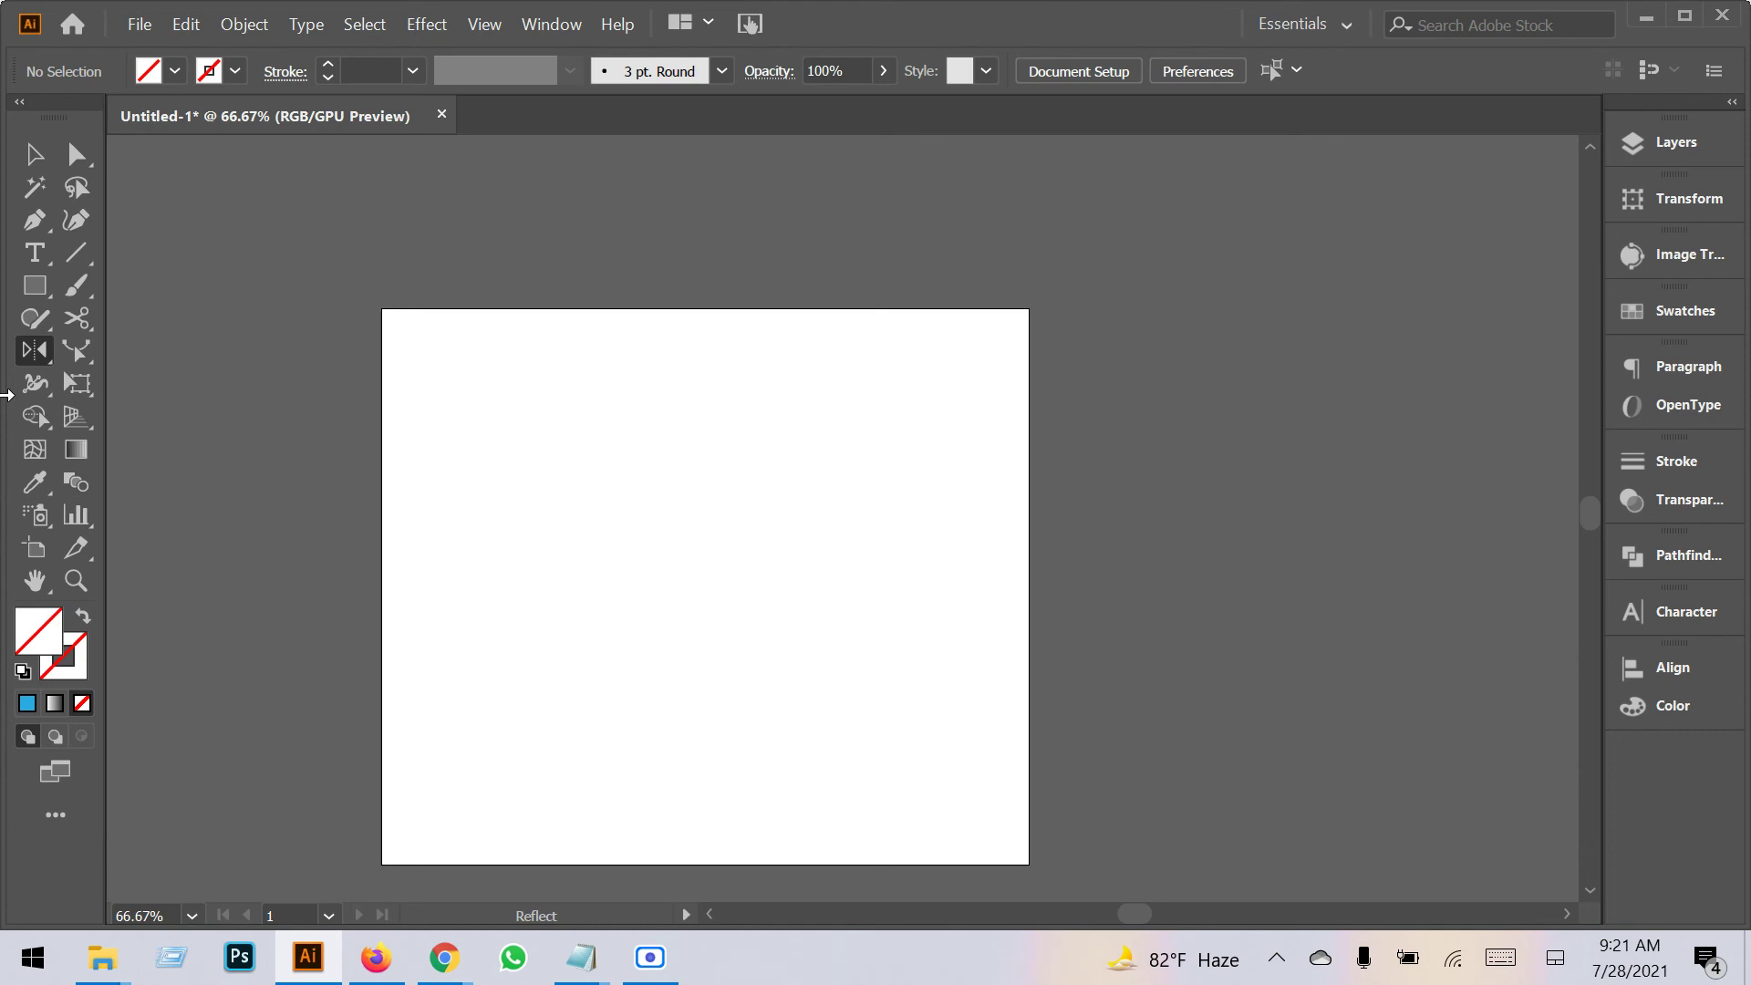
left_click(31, 363)
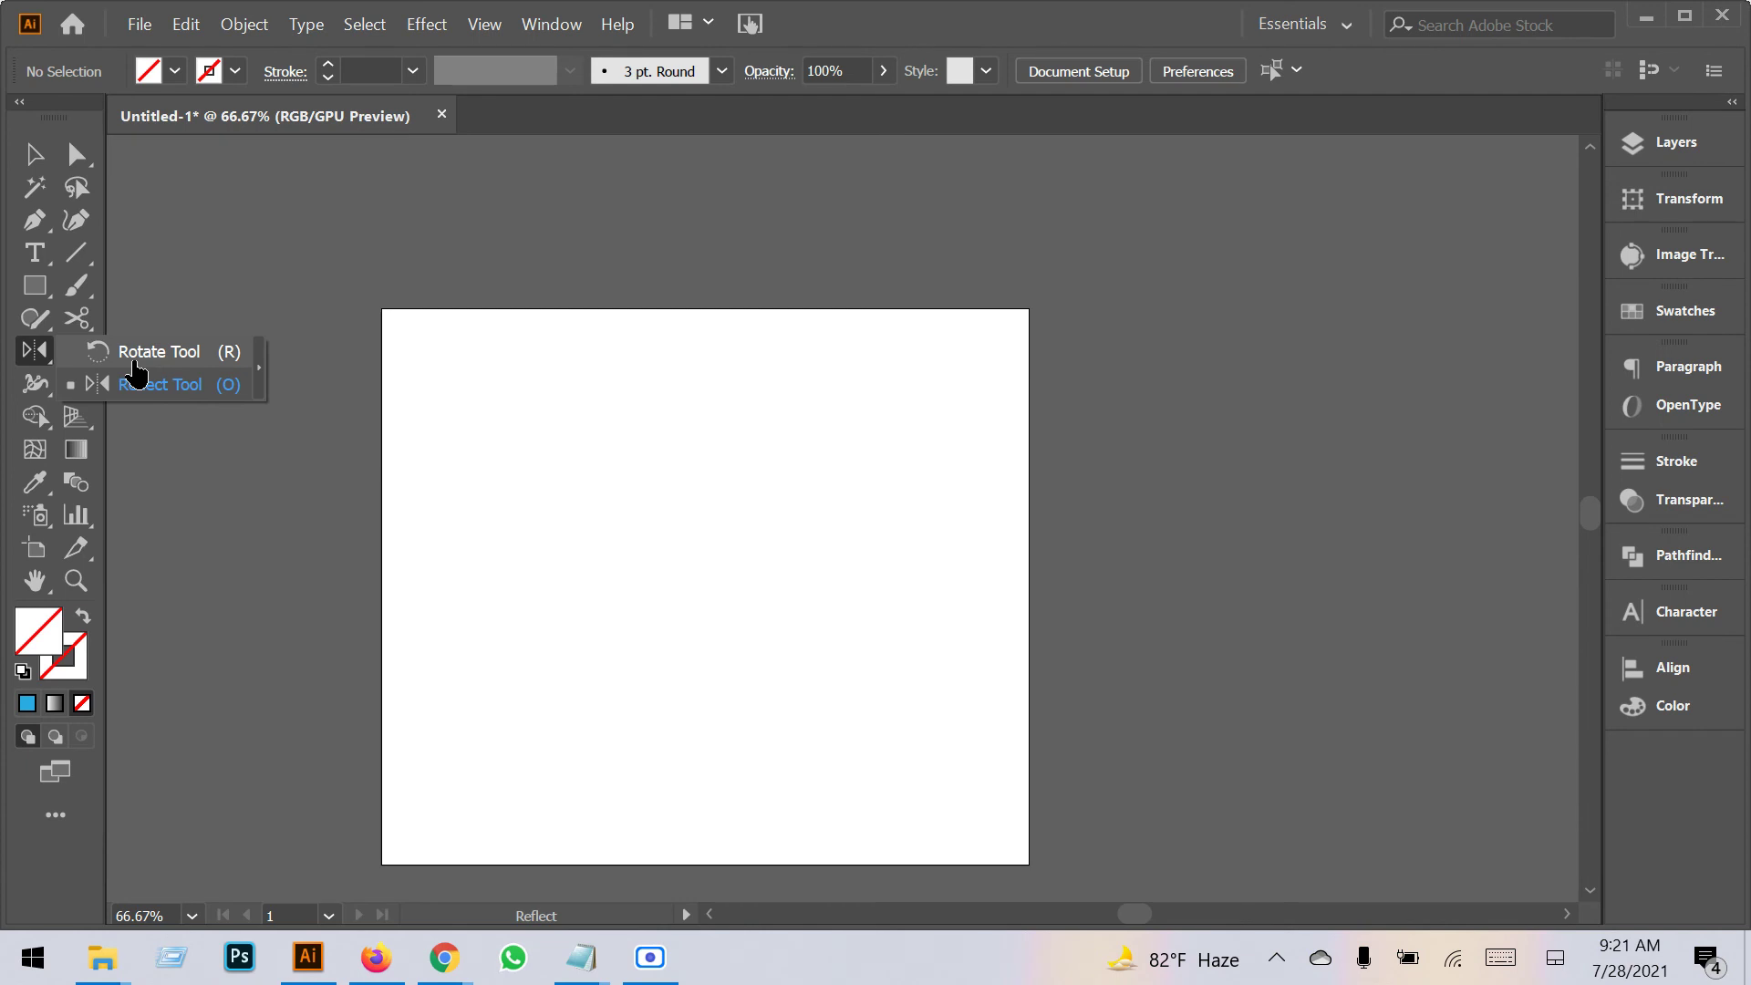
scroll(730, 593, "up", 2)
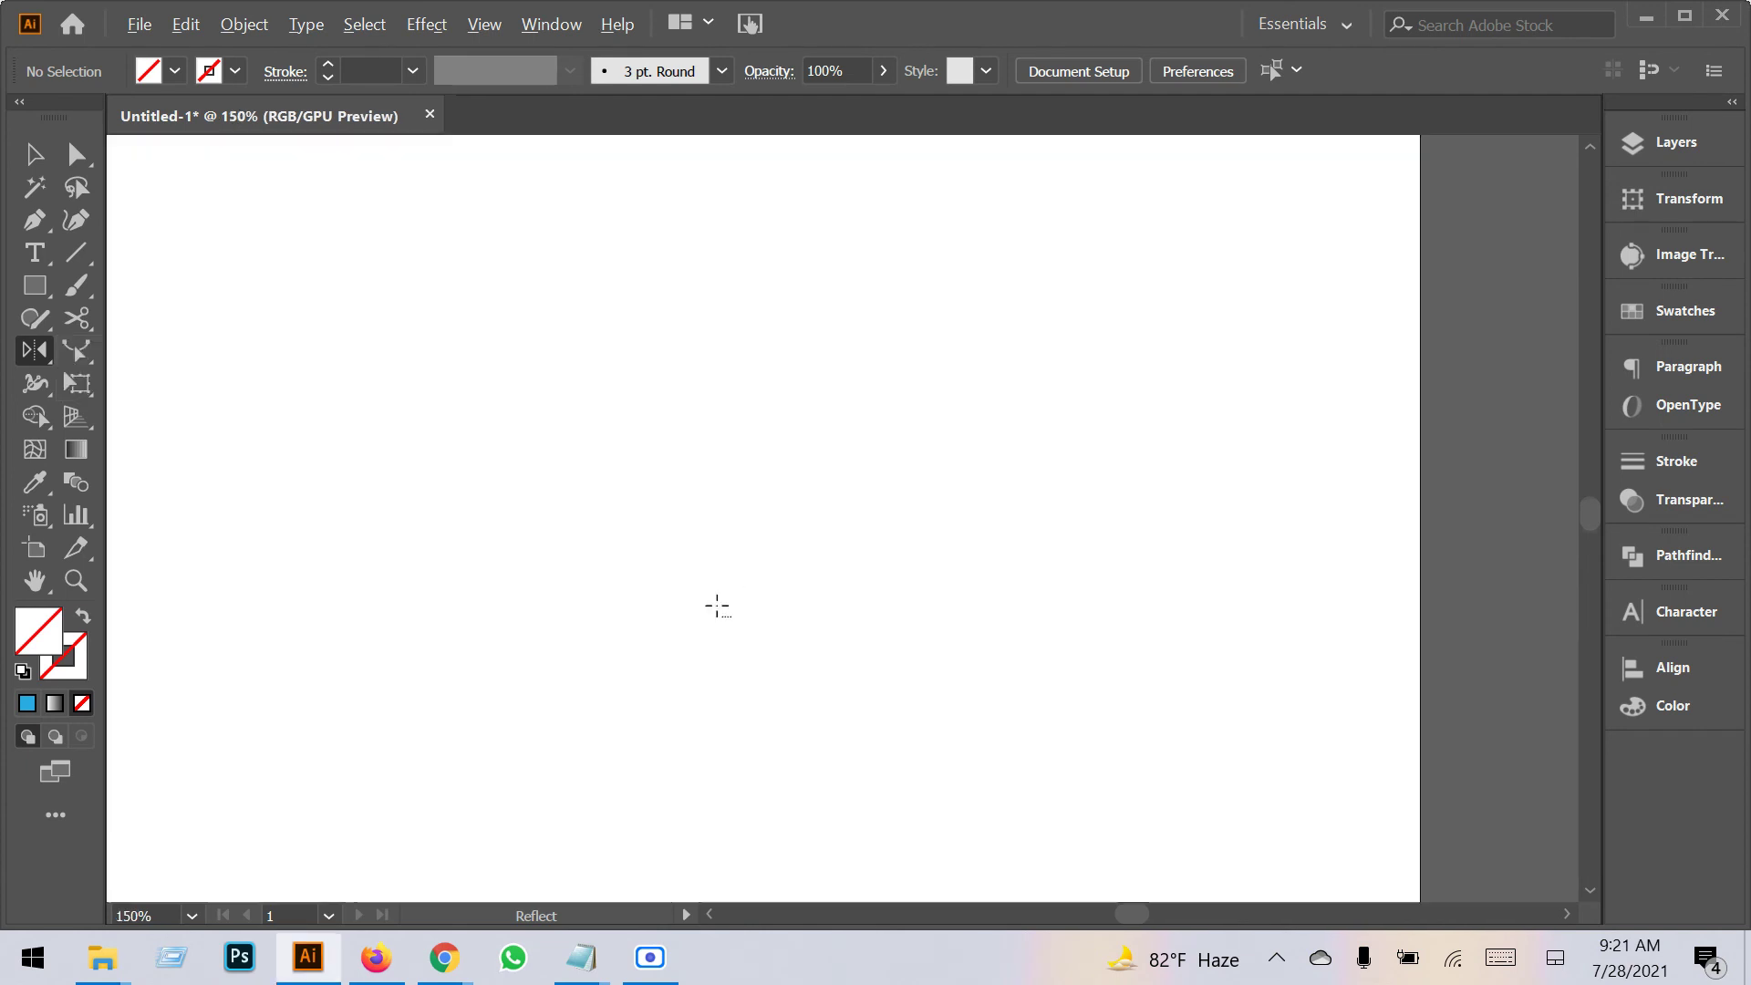
scroll(845, 533, "down", 2)
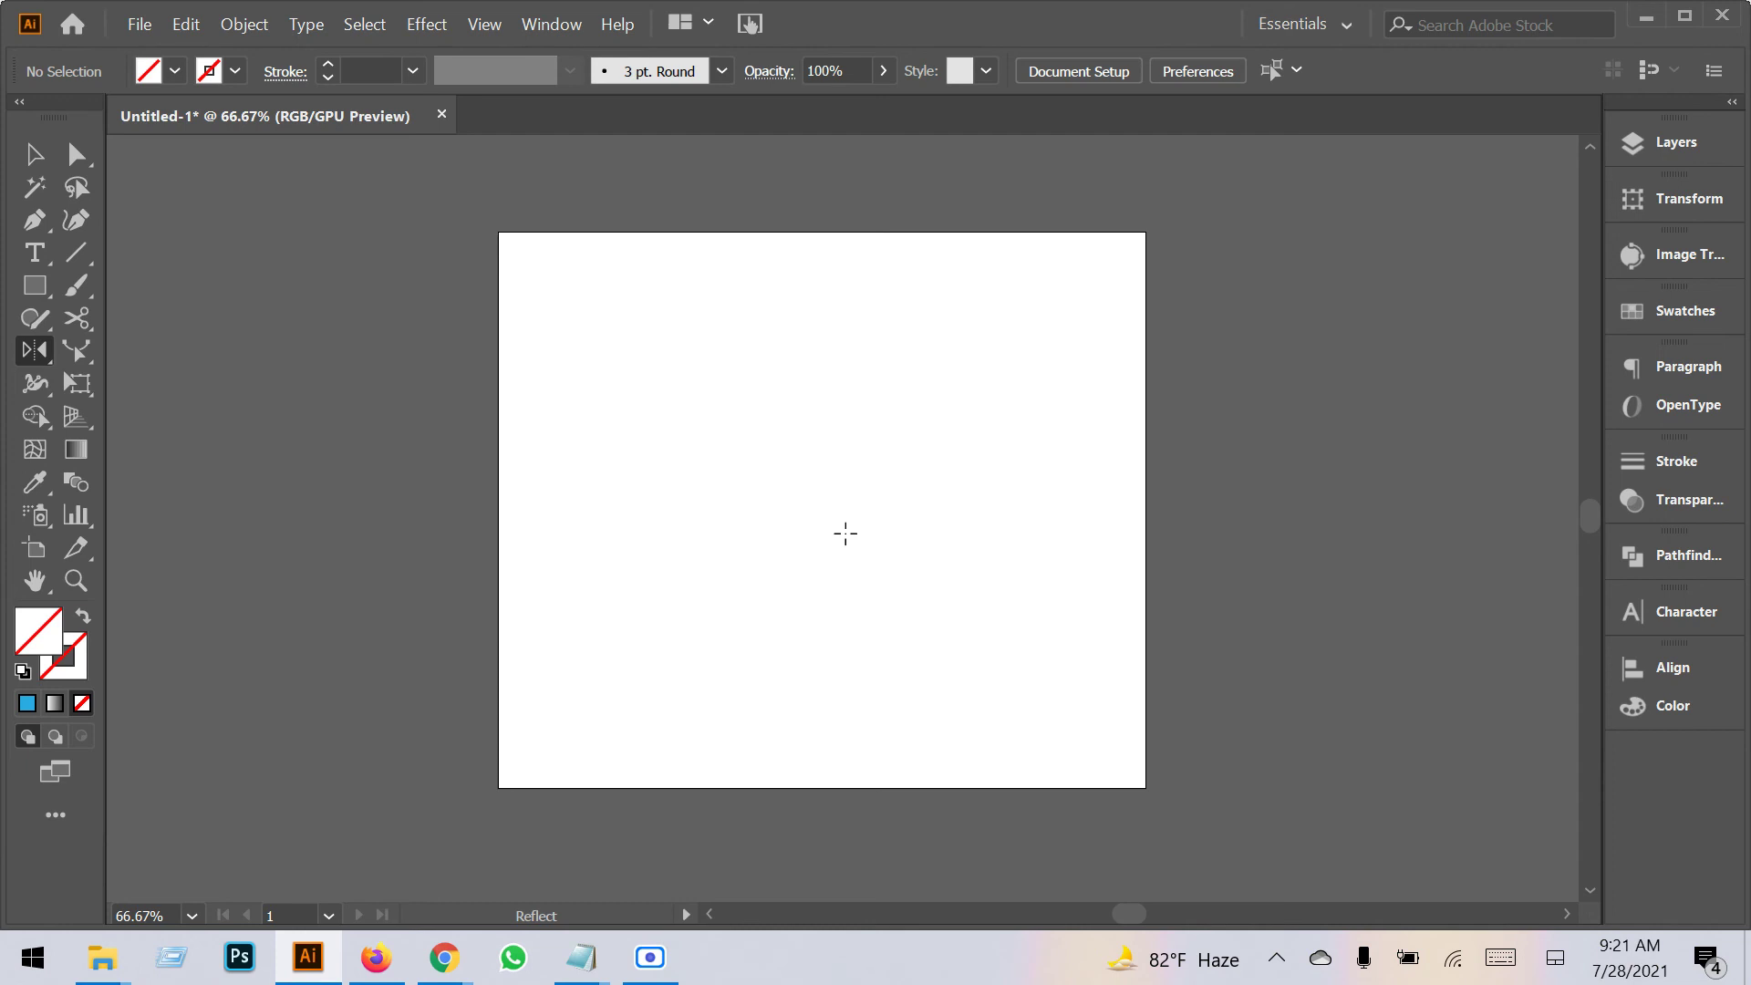
Draw a tall, narrow vertical ellipse in the upper middle of the artboard.
left_click(35, 285)
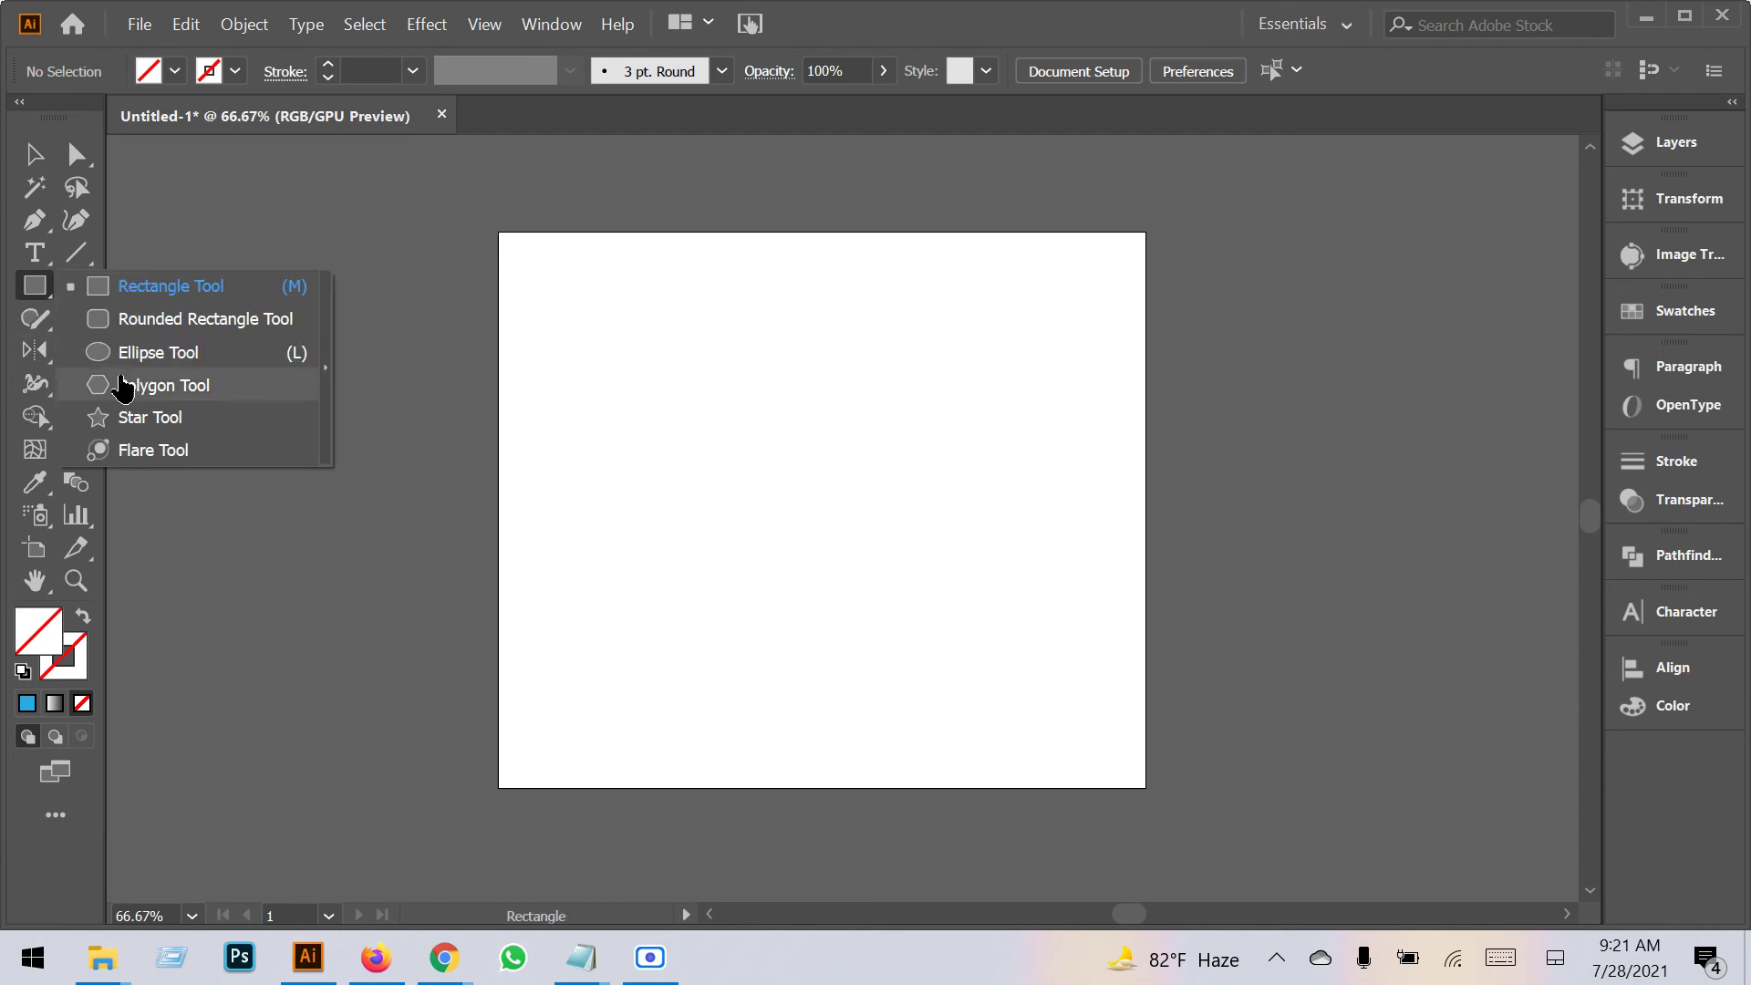
left_click(159, 361)
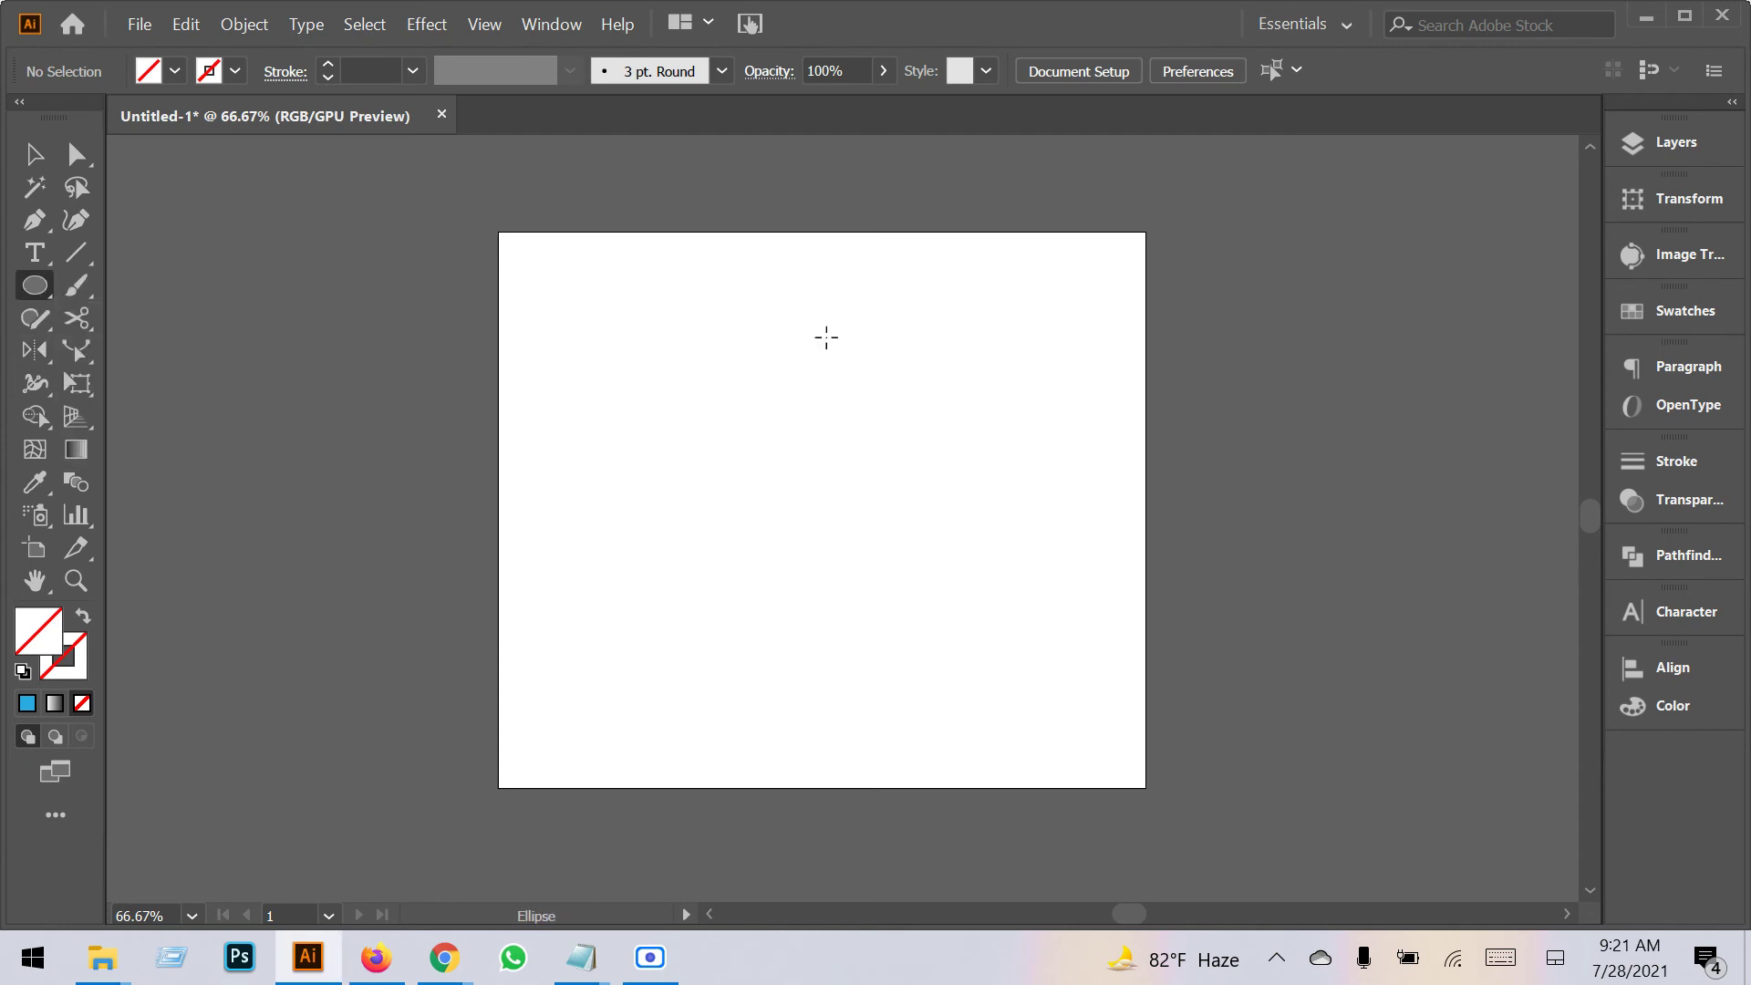
left_click_drag(785, 327, 822, 552)
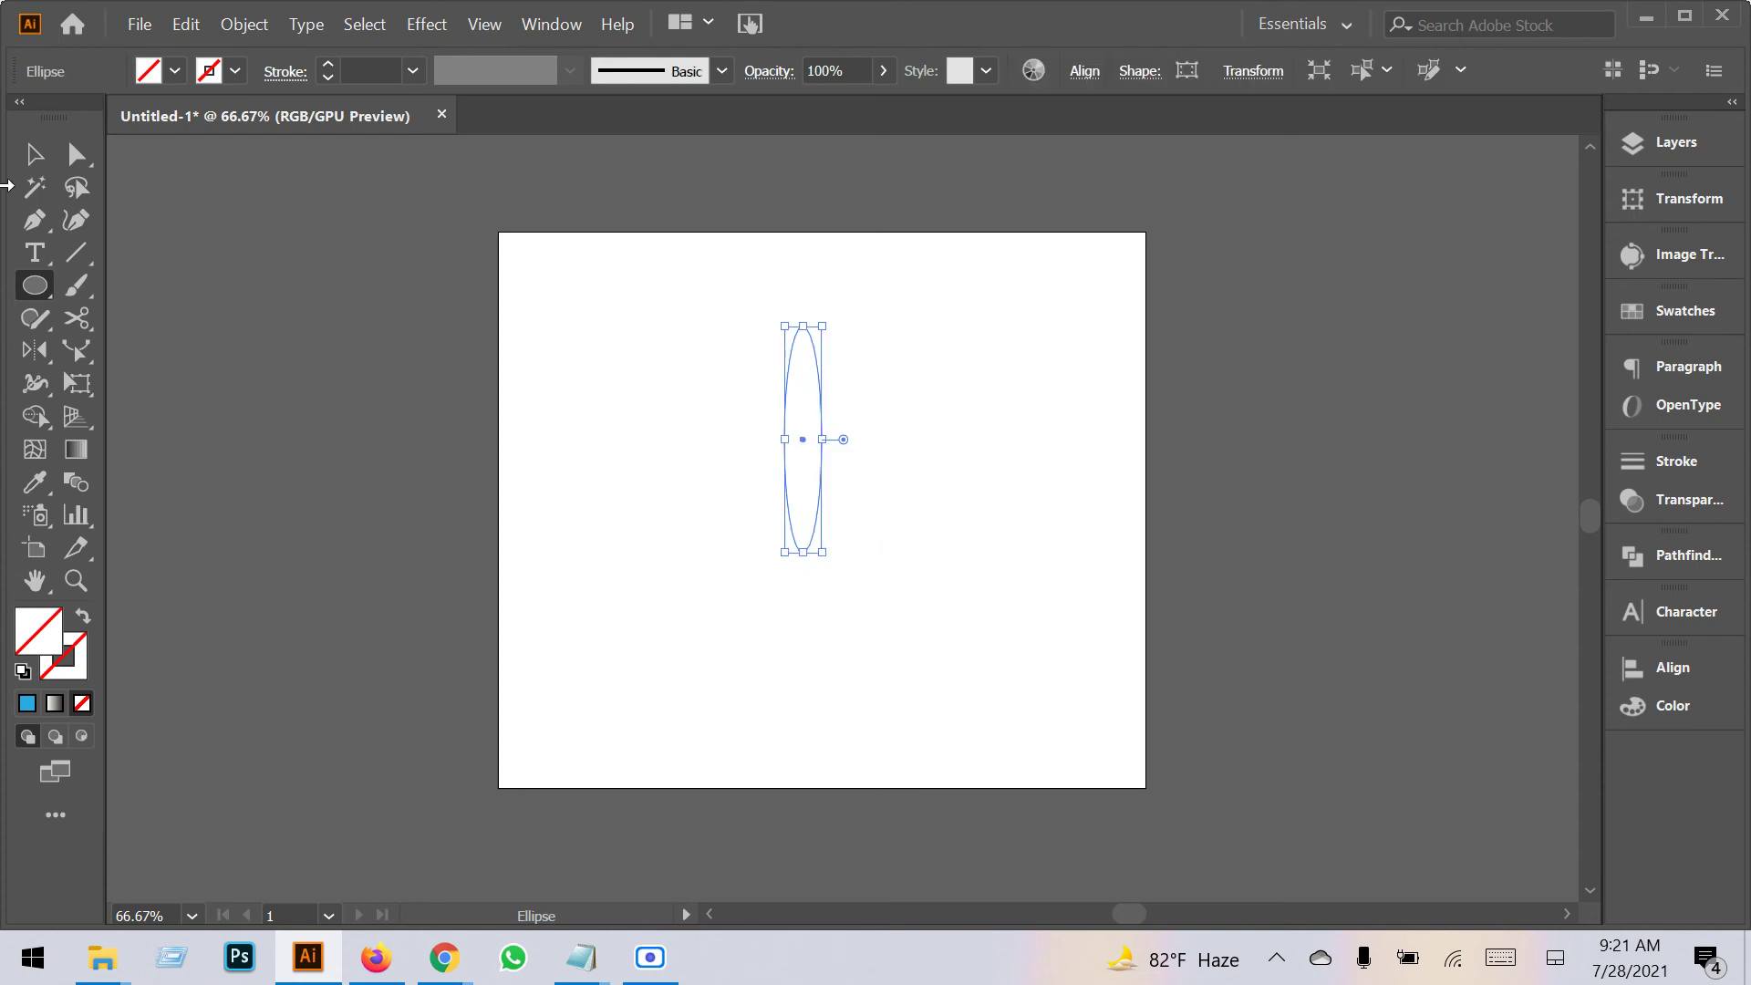
Give the ellipse a 3 pt light blue stroke and shift it slightly up and to the right.
key("v")
left_click(968, 592)
left_click_drag(969, 592, 571, 408)
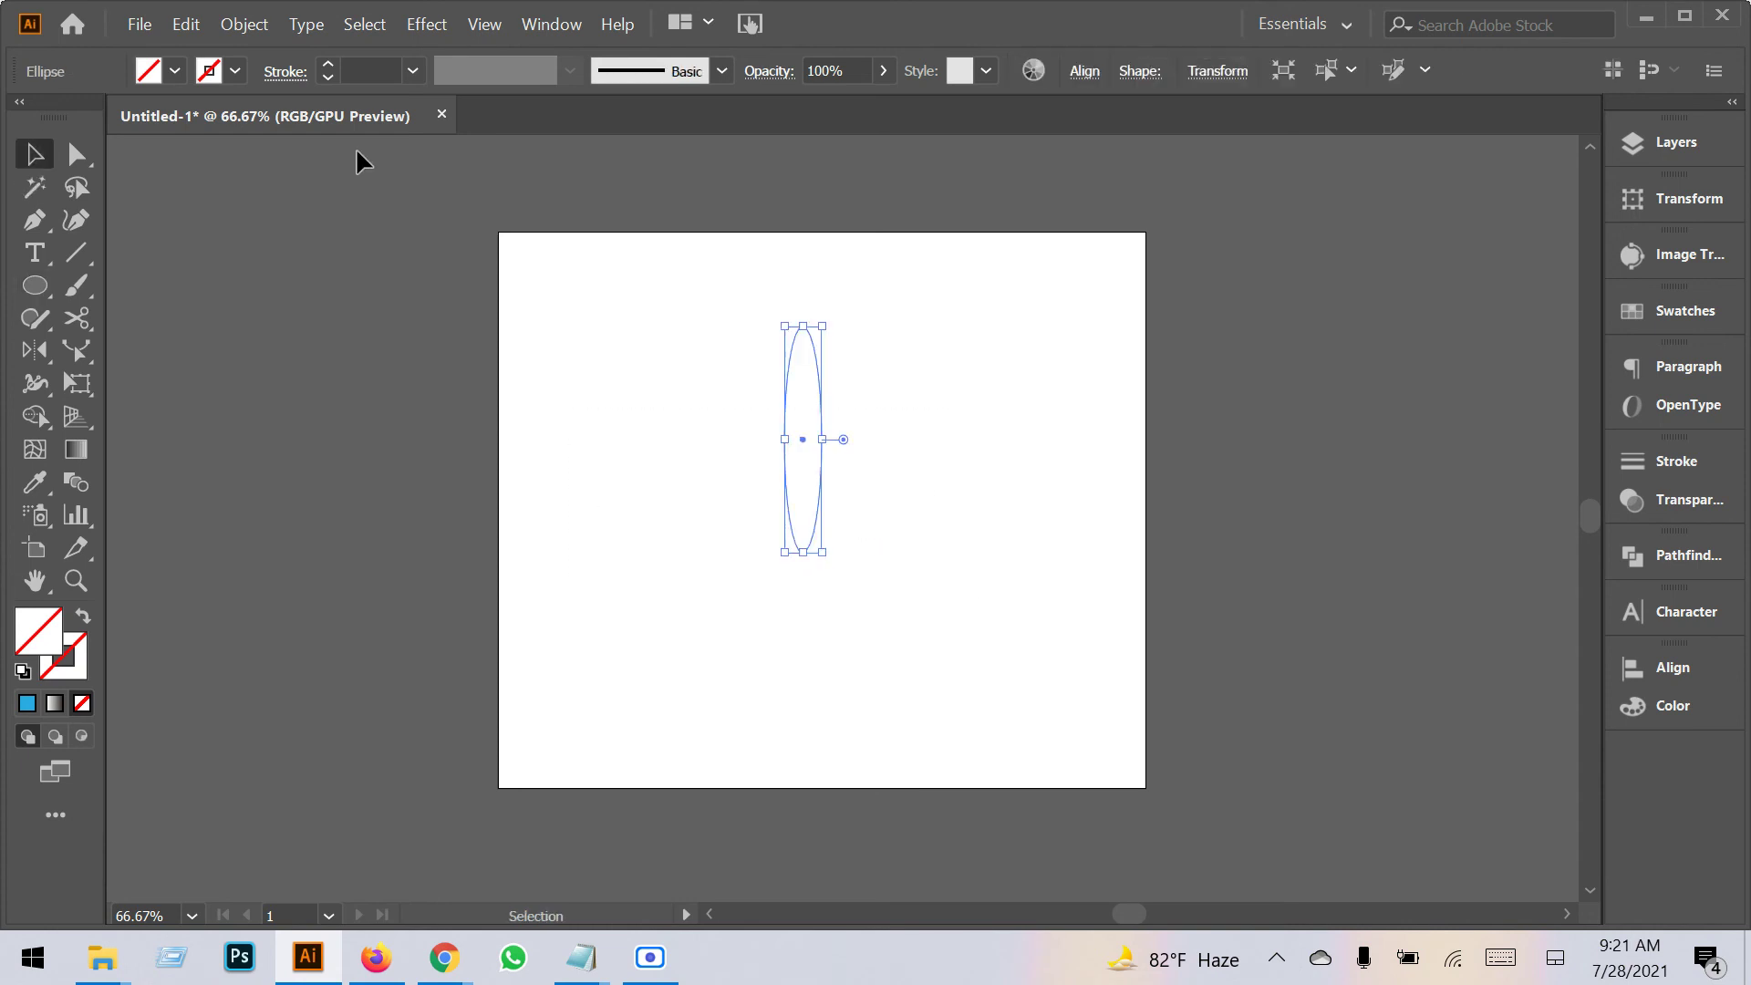
left_click(366, 69)
key("Up")
key("Up")
key("Up")
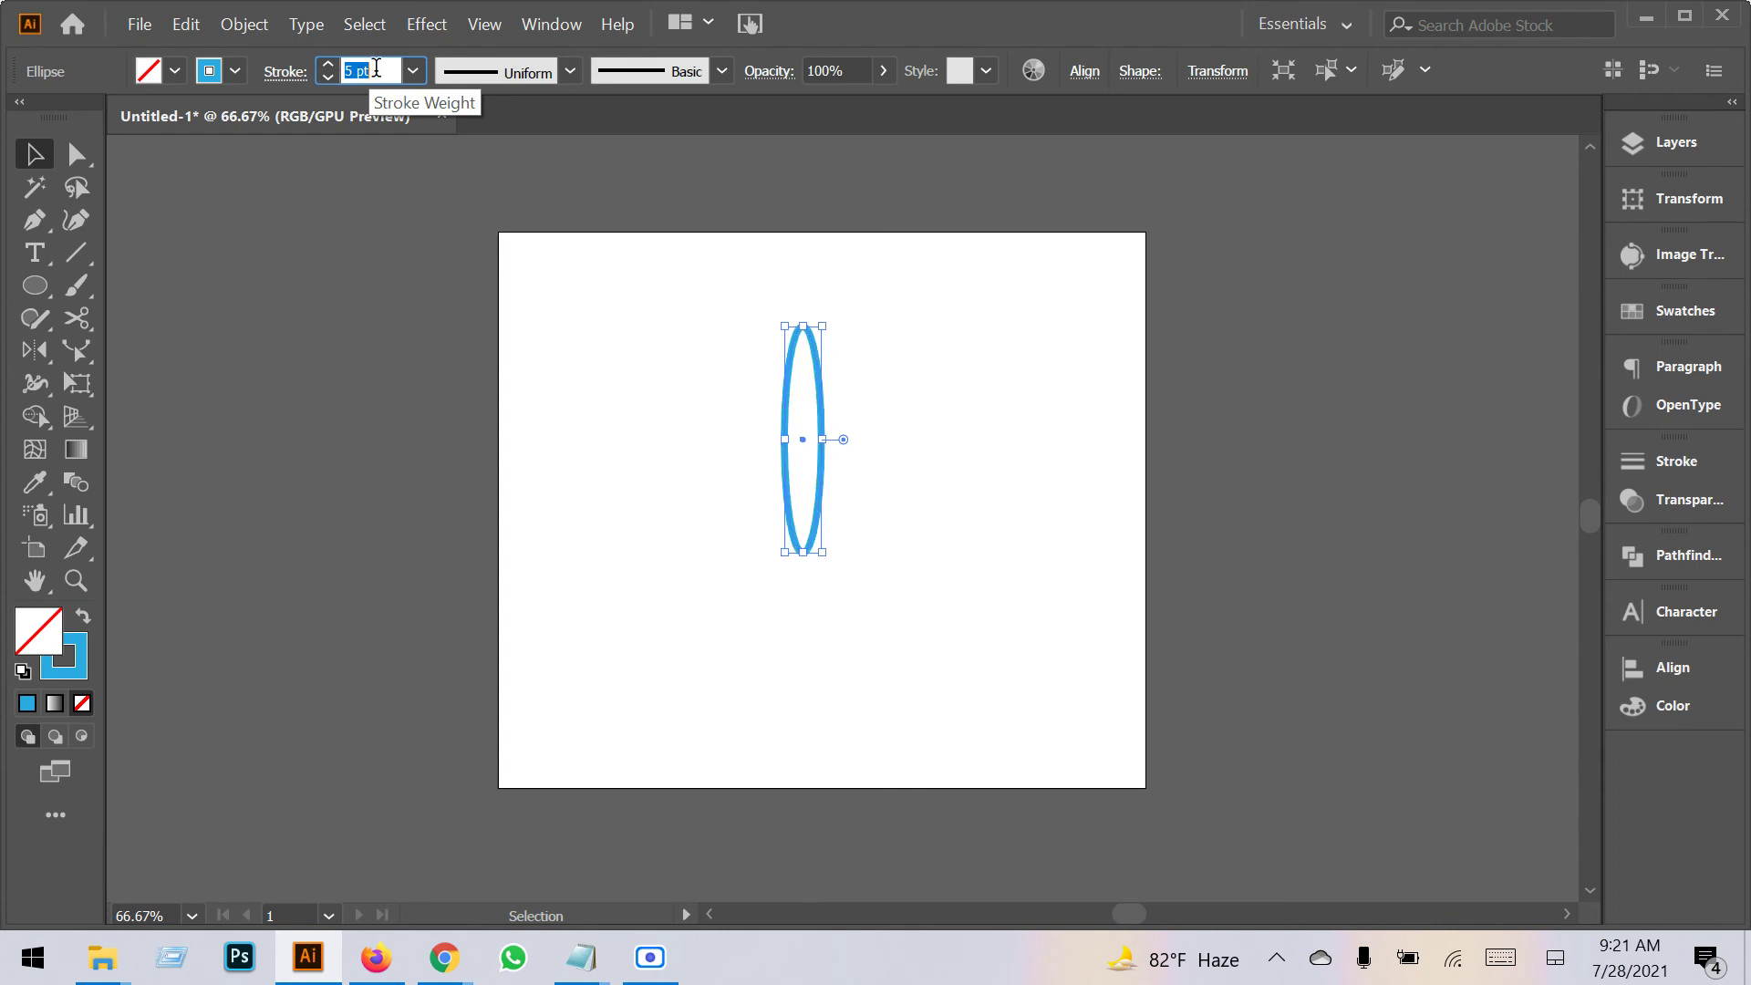
left_click(815, 572)
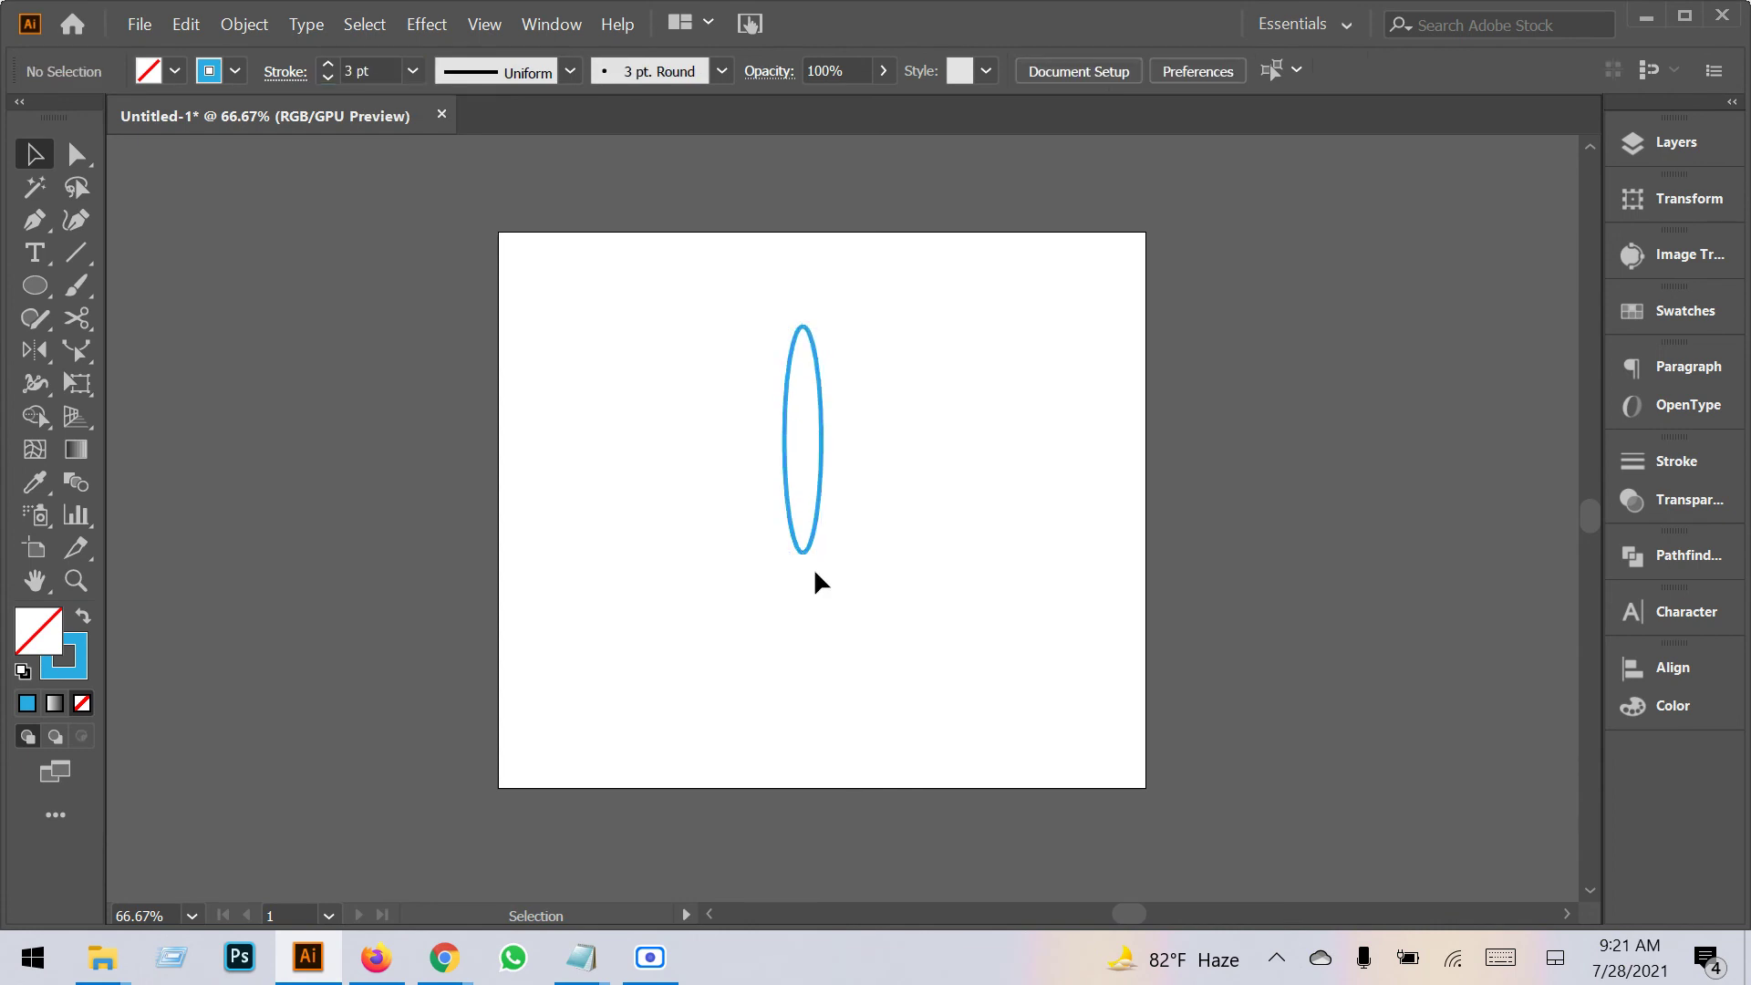
left_click_drag(802, 550, 817, 538)
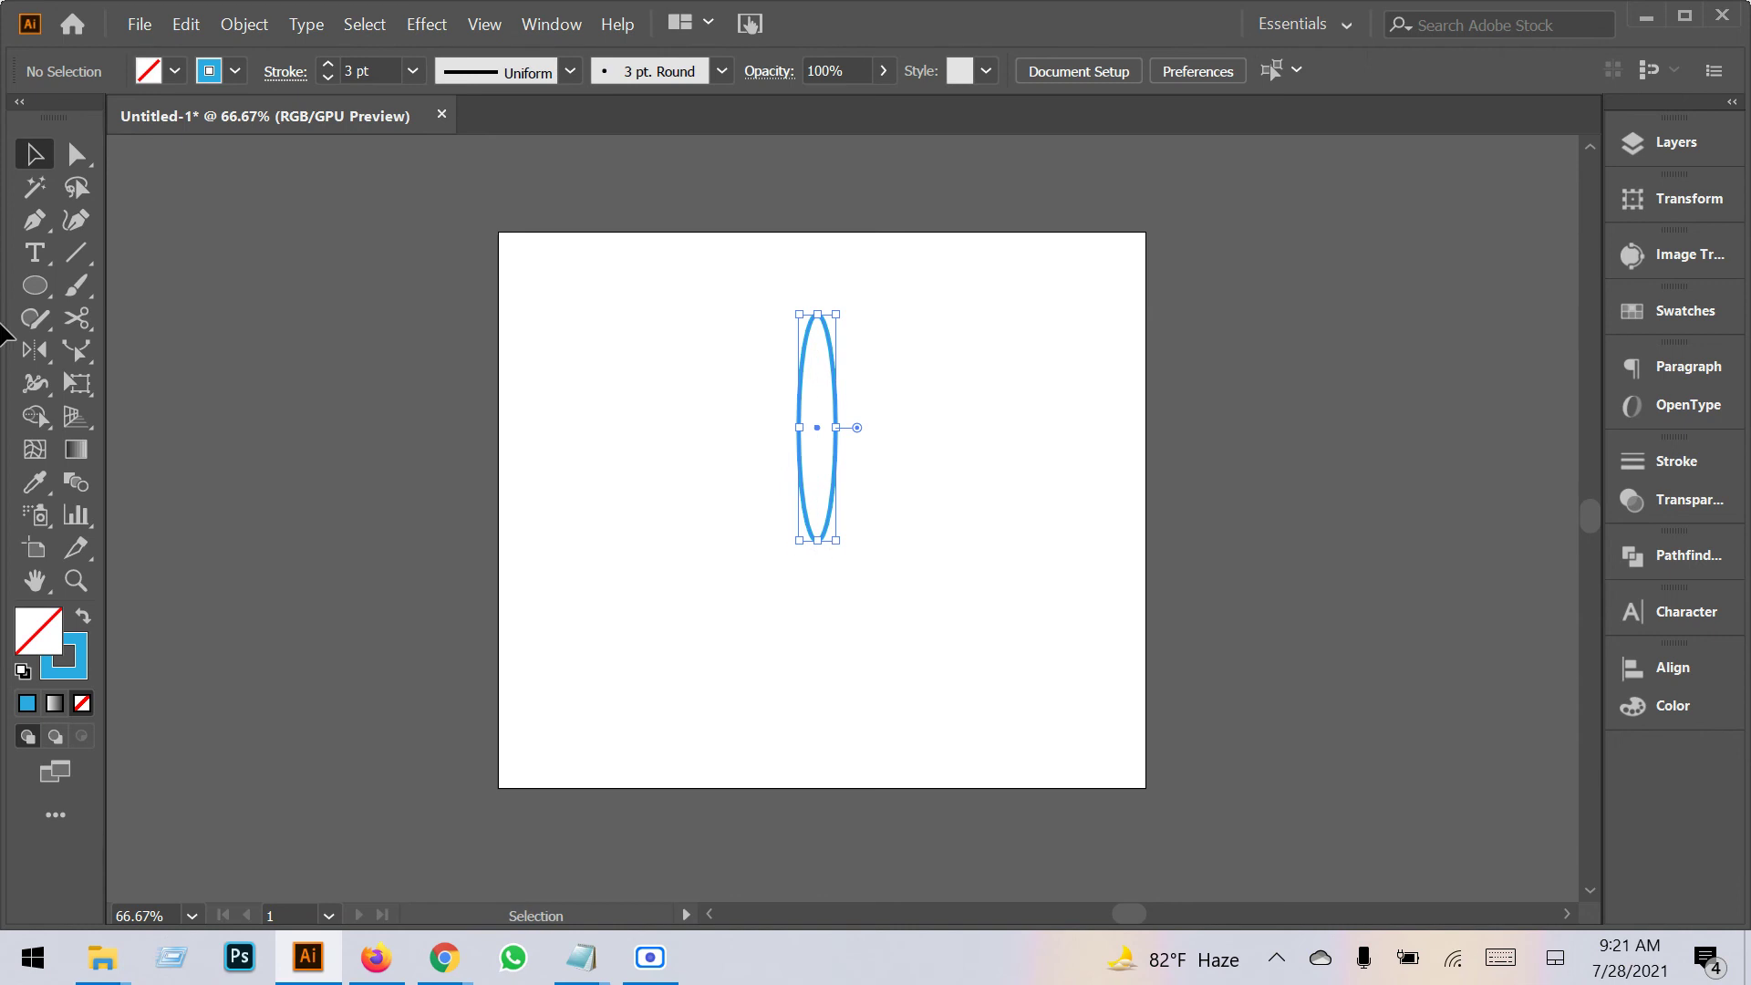
Draw a small circle below the ellipse and centre it so it touches the ellipse's bottom tip.
left_click_drag(33, 290, 176, 352)
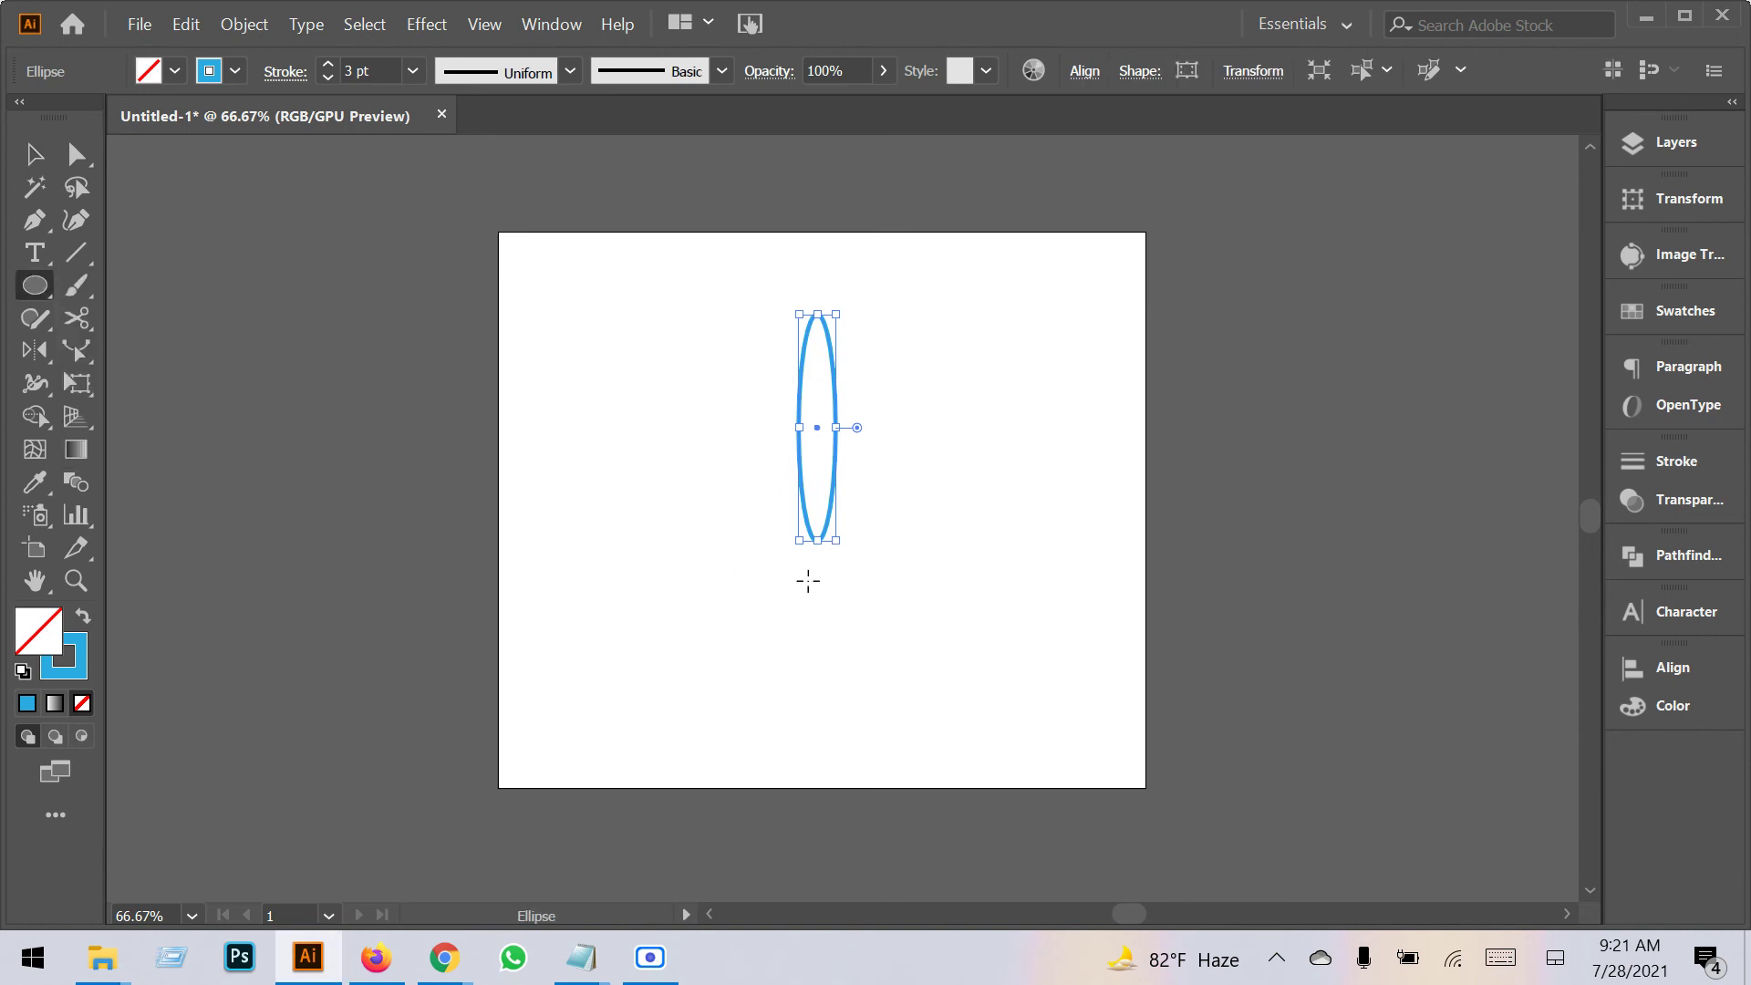
mouse_move(808, 581)
left_mouse_down()
mouse_move(813, 567)
mouse_move(821, 583)
left_mouse_up()
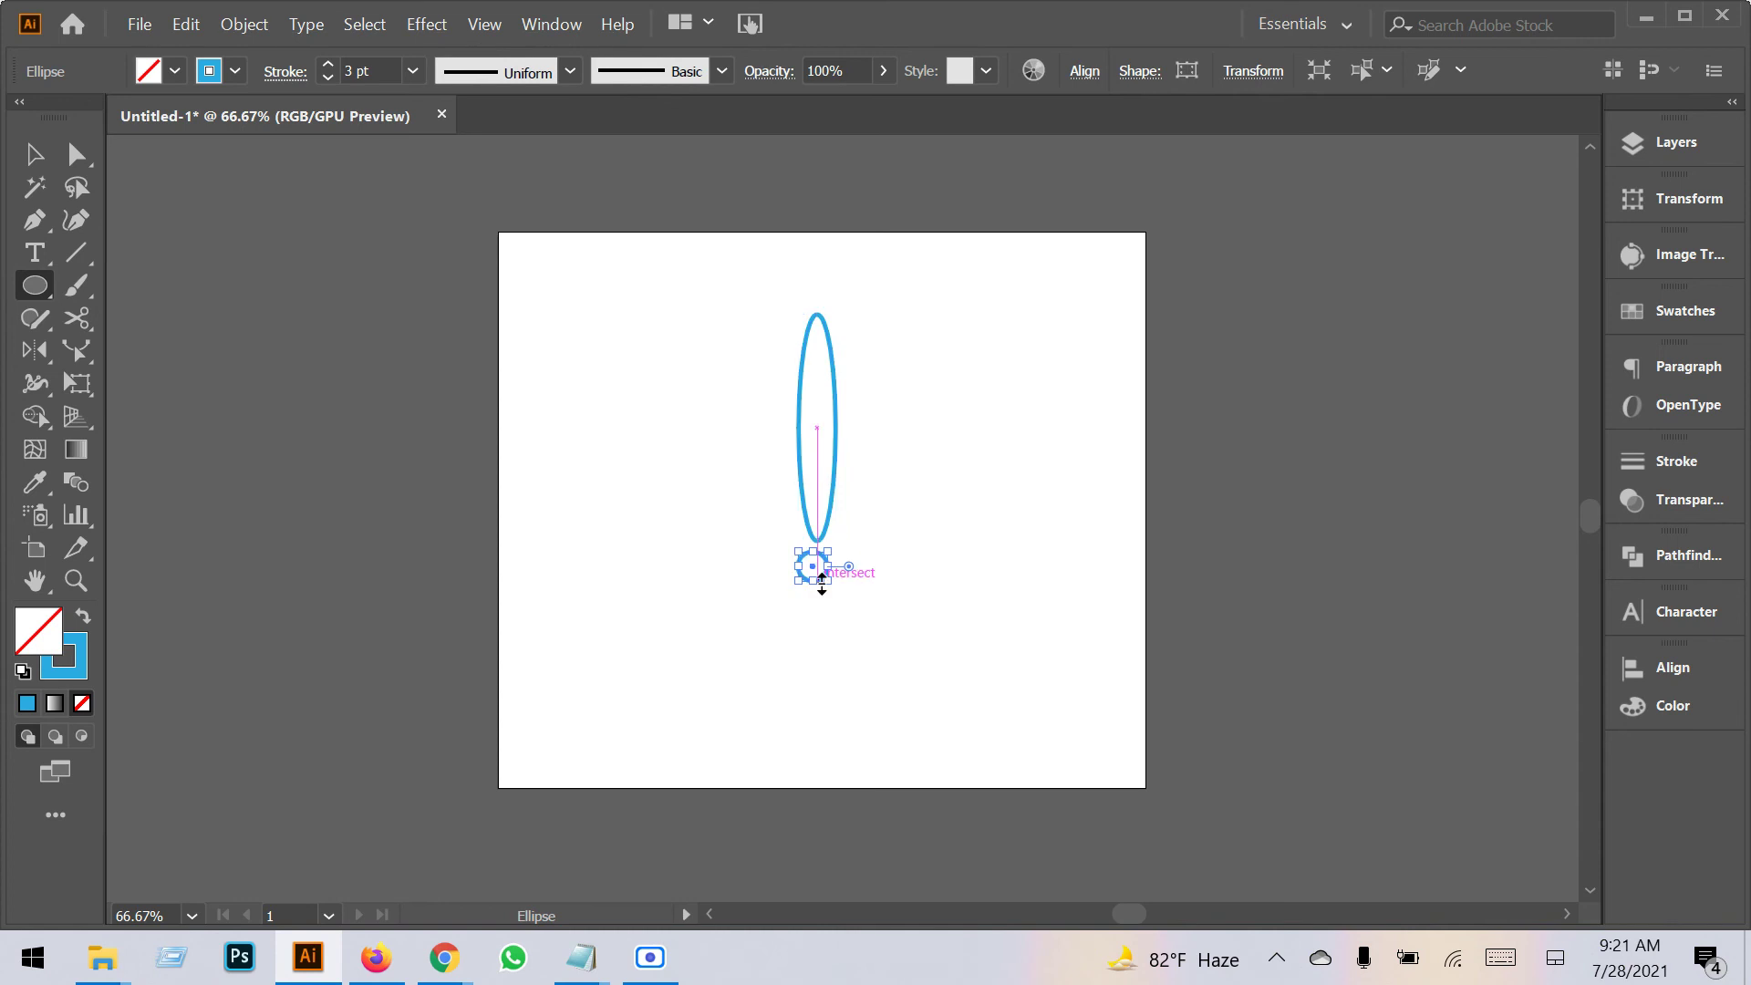
left_click(35, 154)
scroll(807, 558, "up", 3)
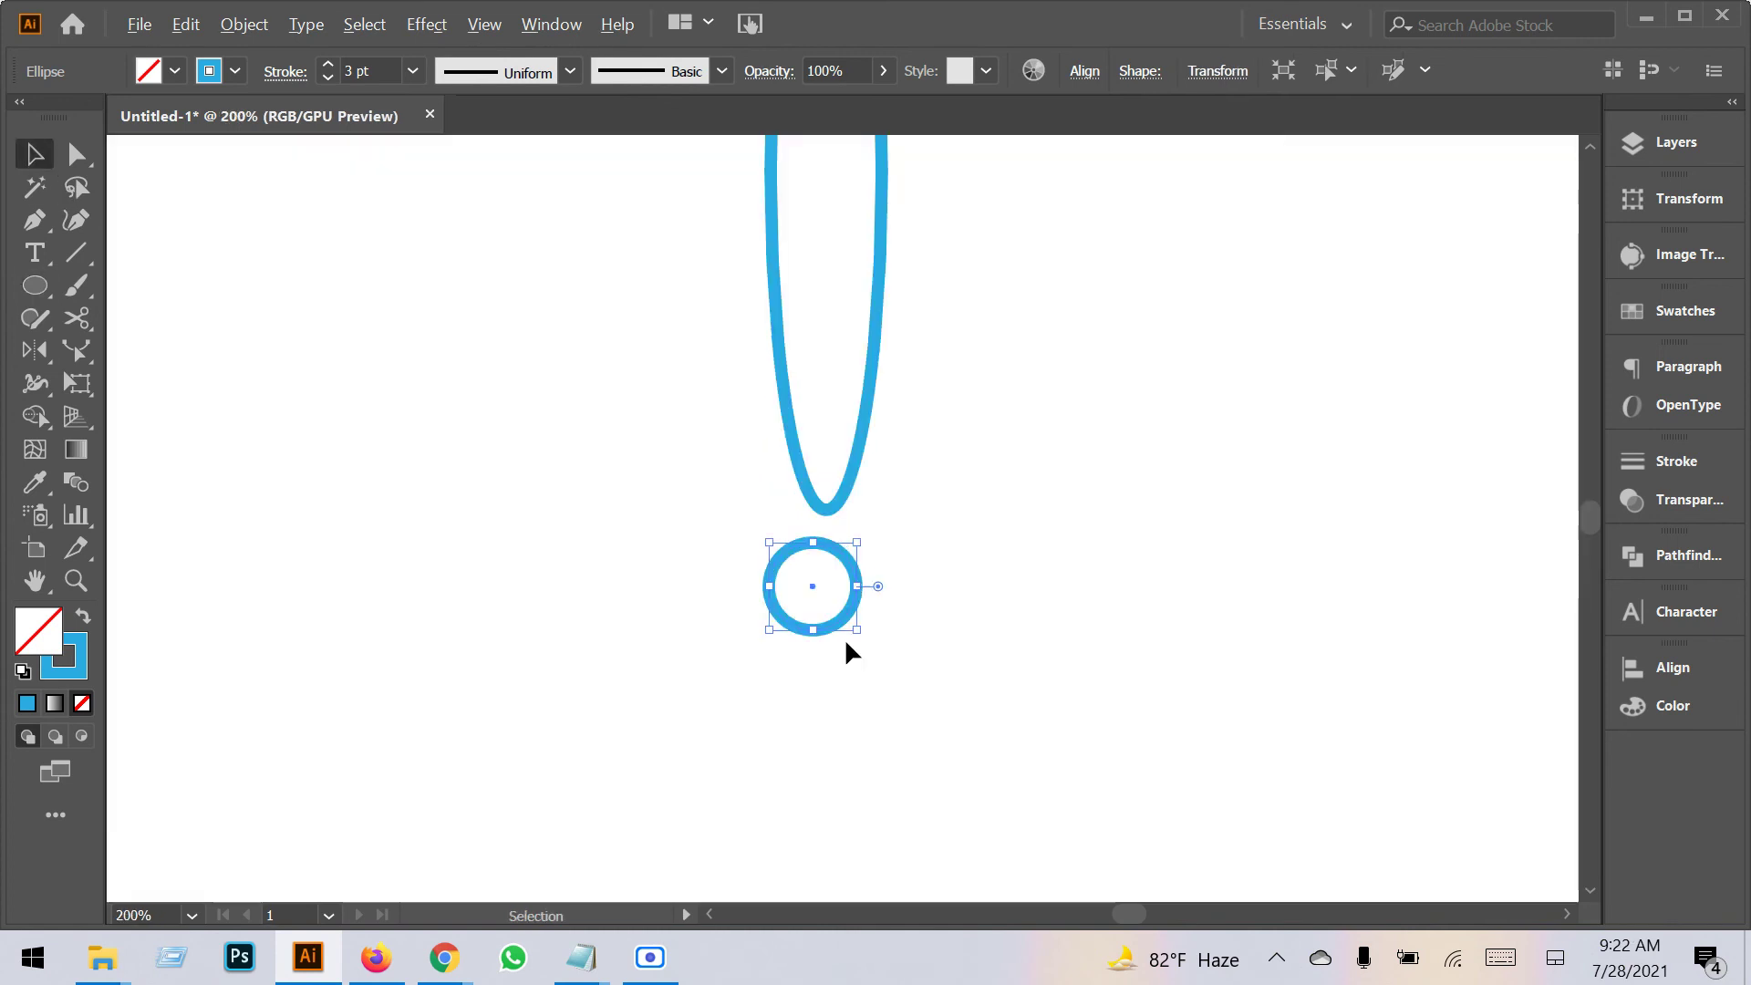
left_click_drag(813, 586, 827, 557)
scroll(829, 556, "down", 1)
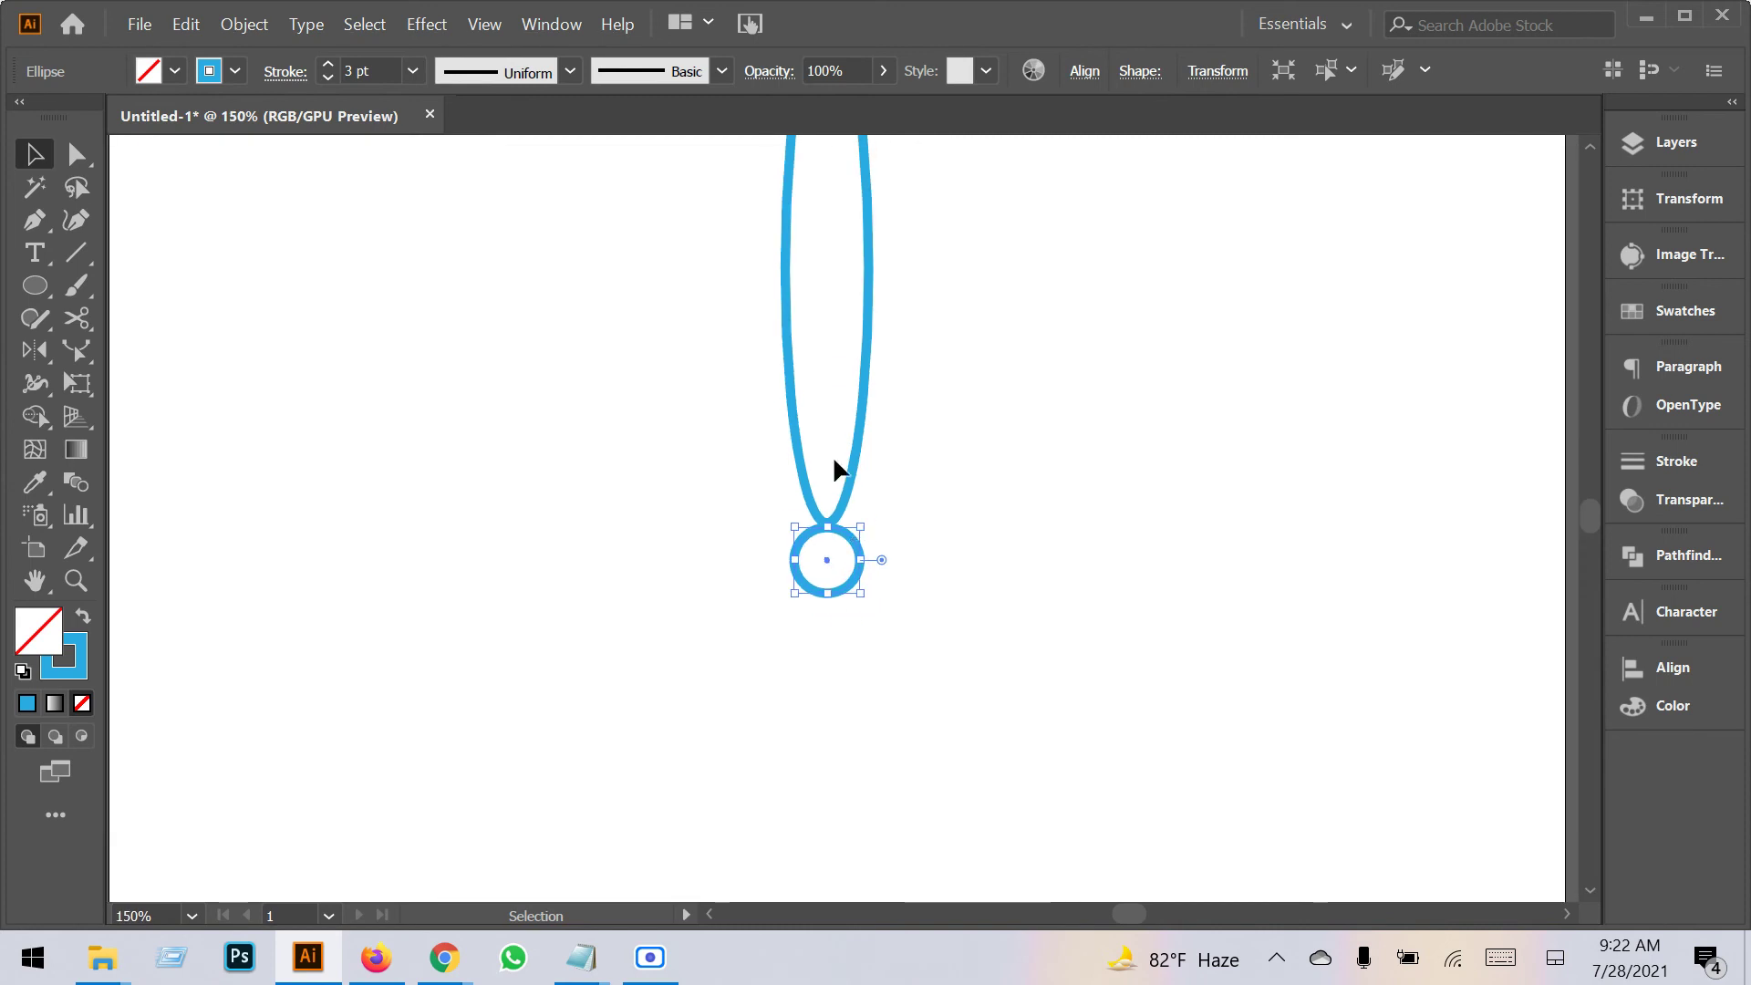
Remove the small circle's stroke and fill it with the same light blue as the ellipse's outline.
left_click(234, 71)
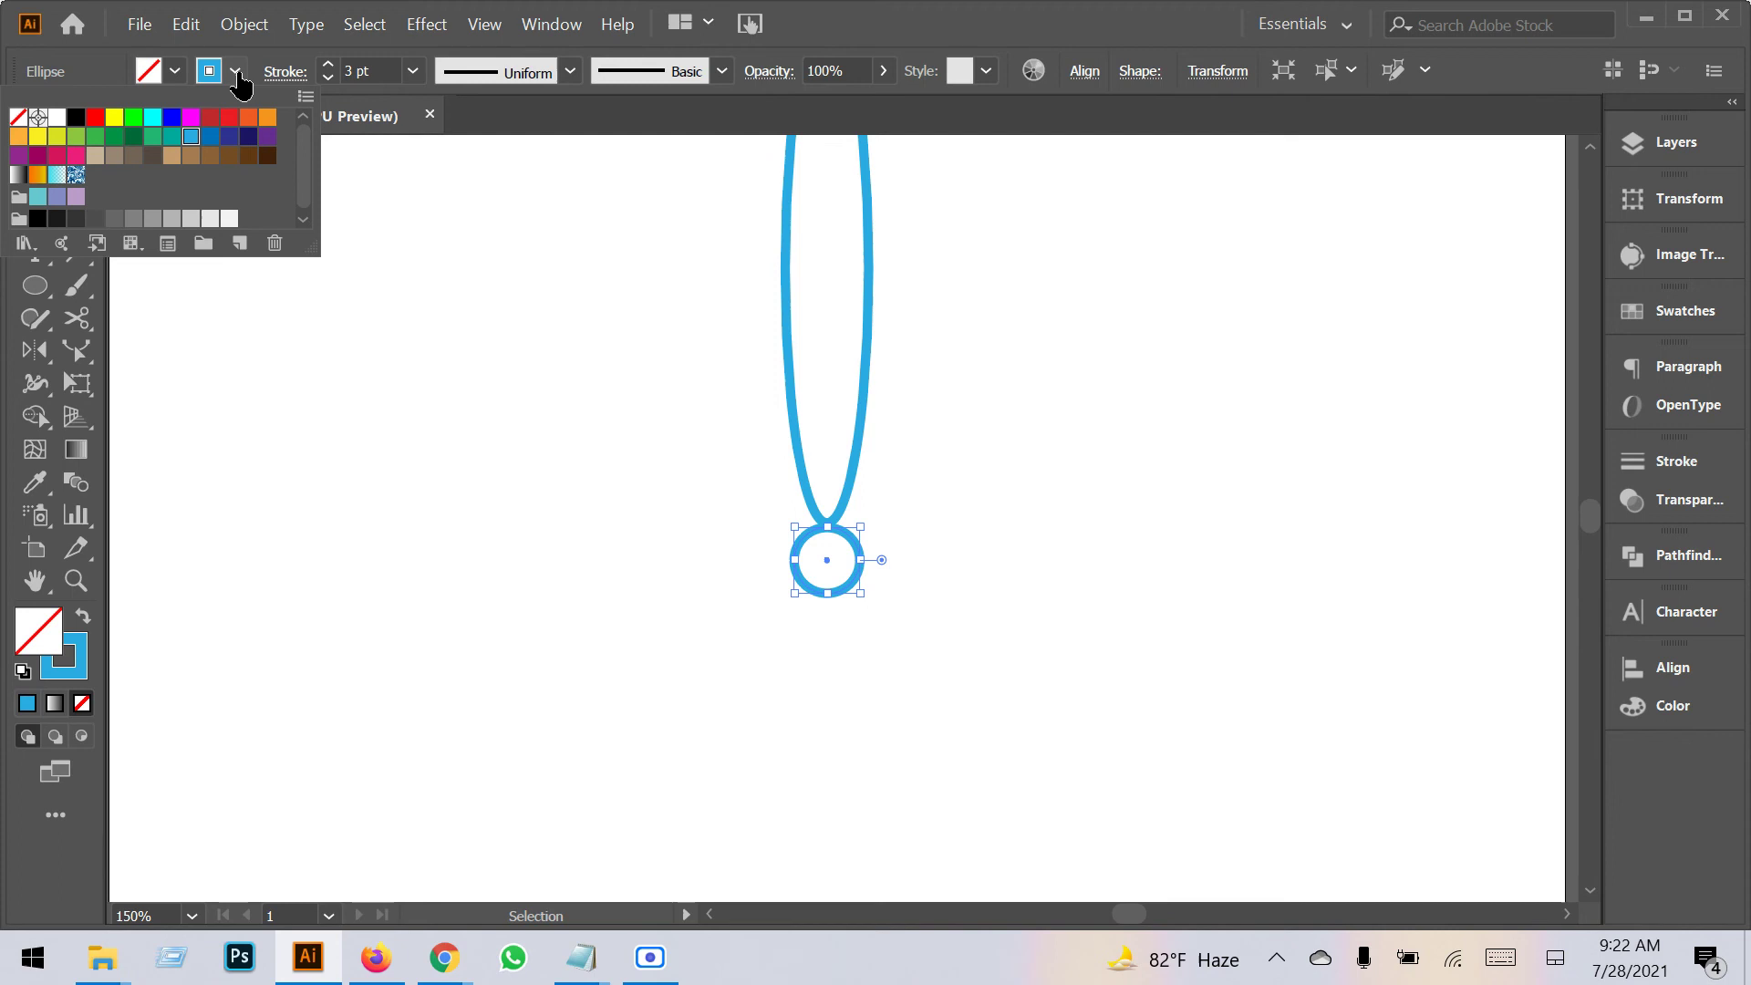
left_click(20, 118)
left_click(234, 71)
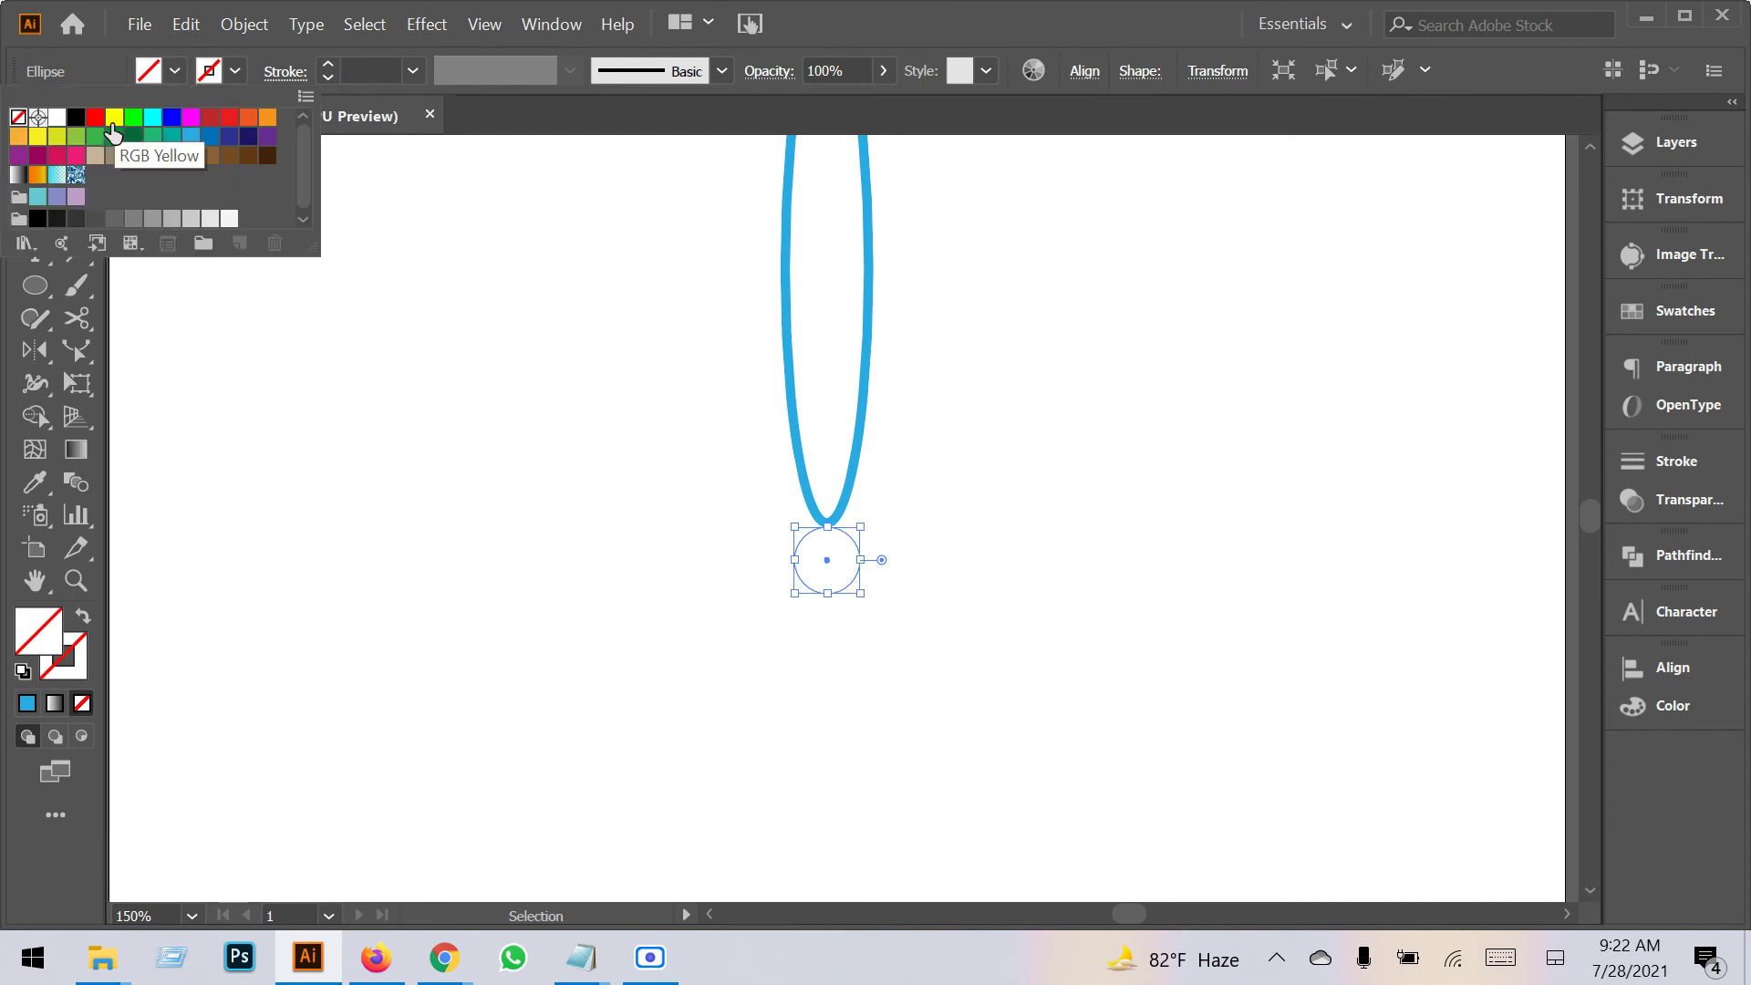
left_click(190, 136)
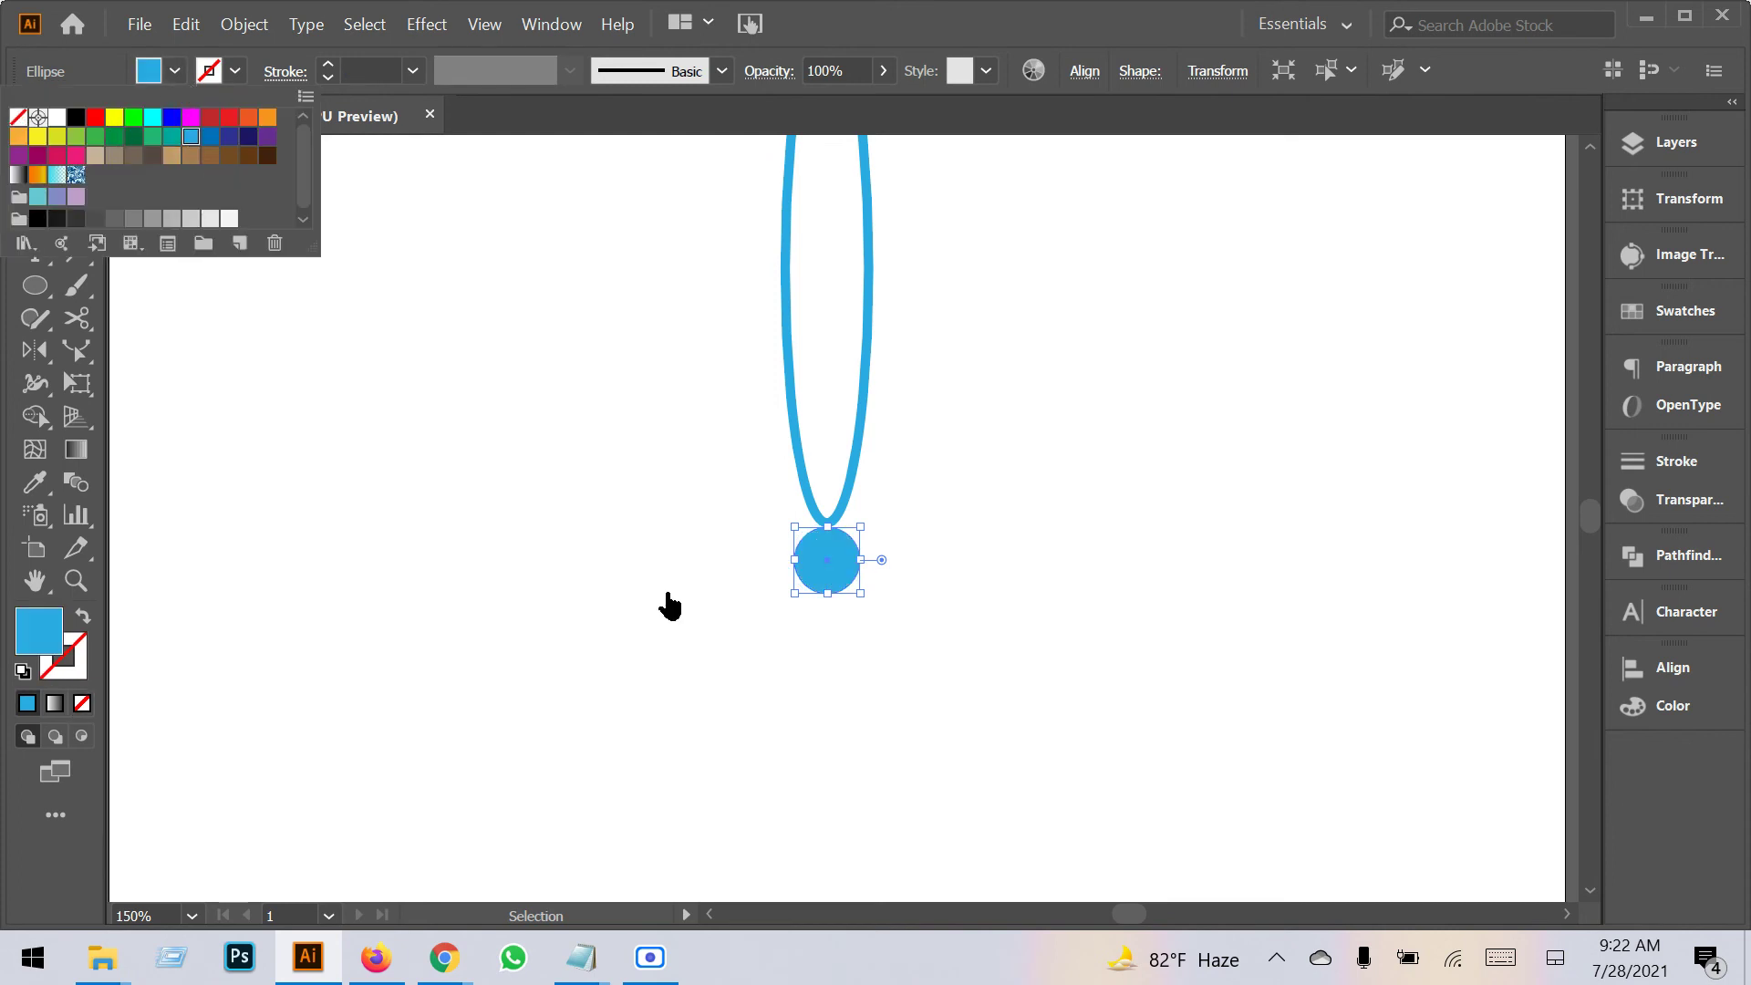
left_click(670, 604)
Nudge the filled circle slightly down so it sits just below the ellipse's bottom tip, then deselect it.
scroll(938, 610, "up", 2)
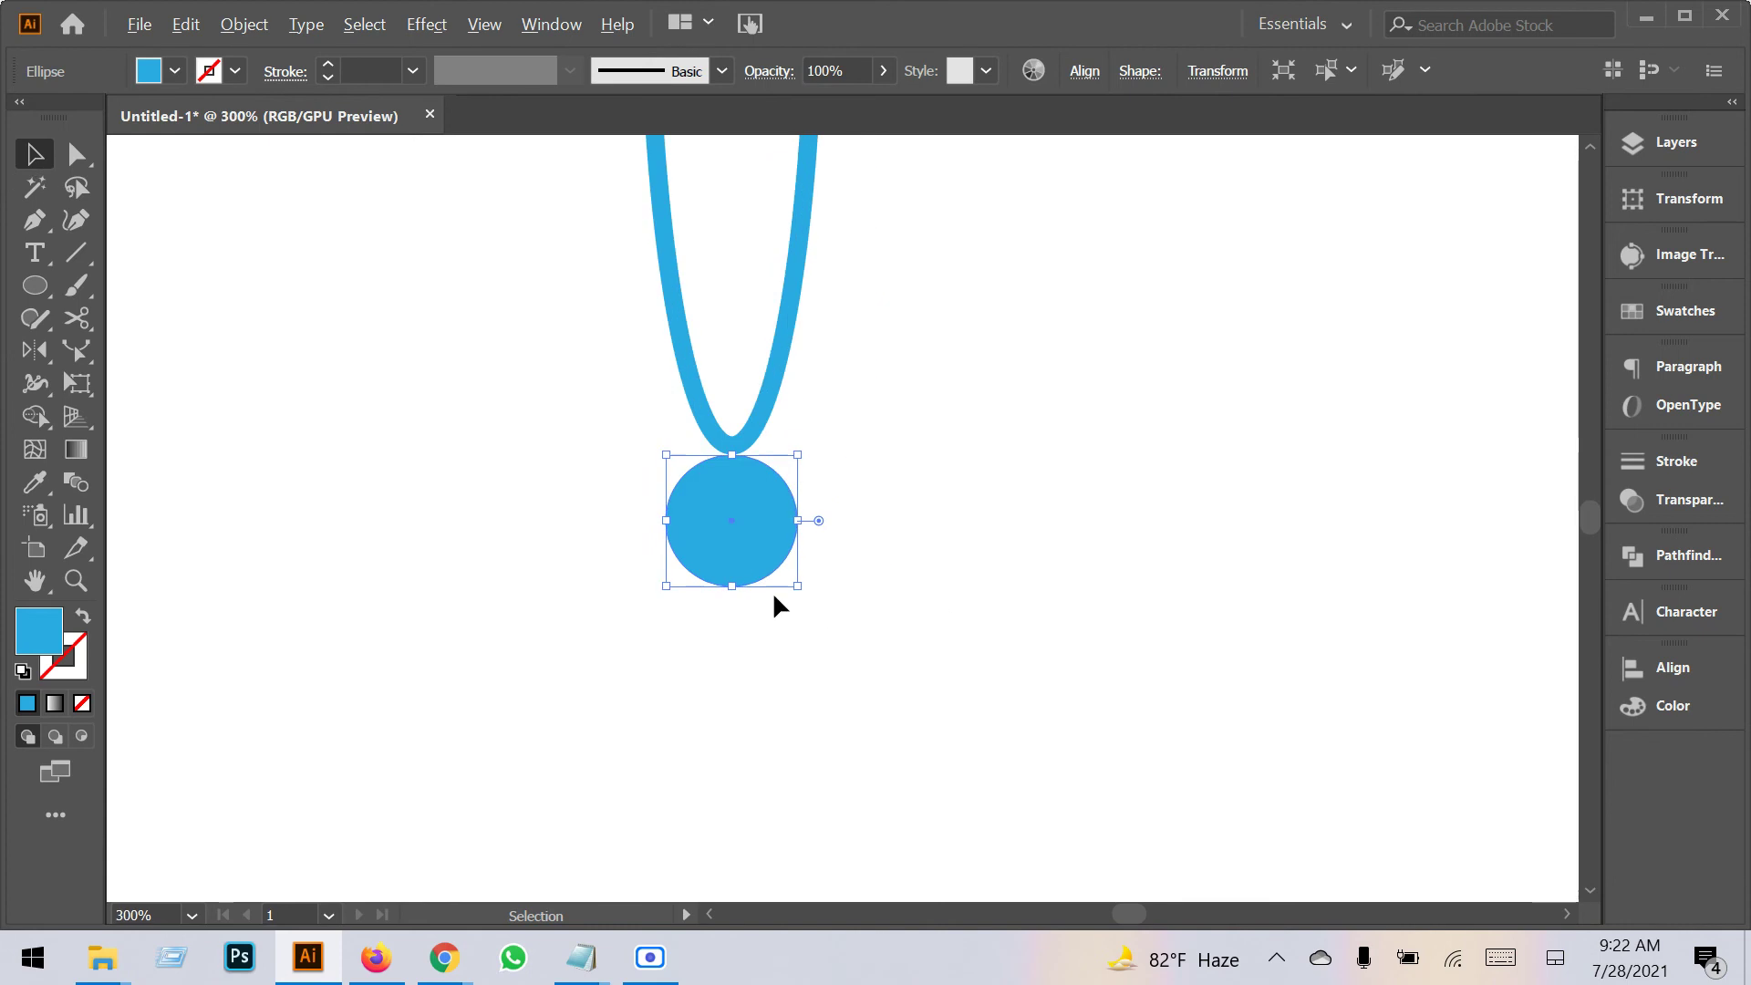
left_click_drag(740, 526, 743, 521)
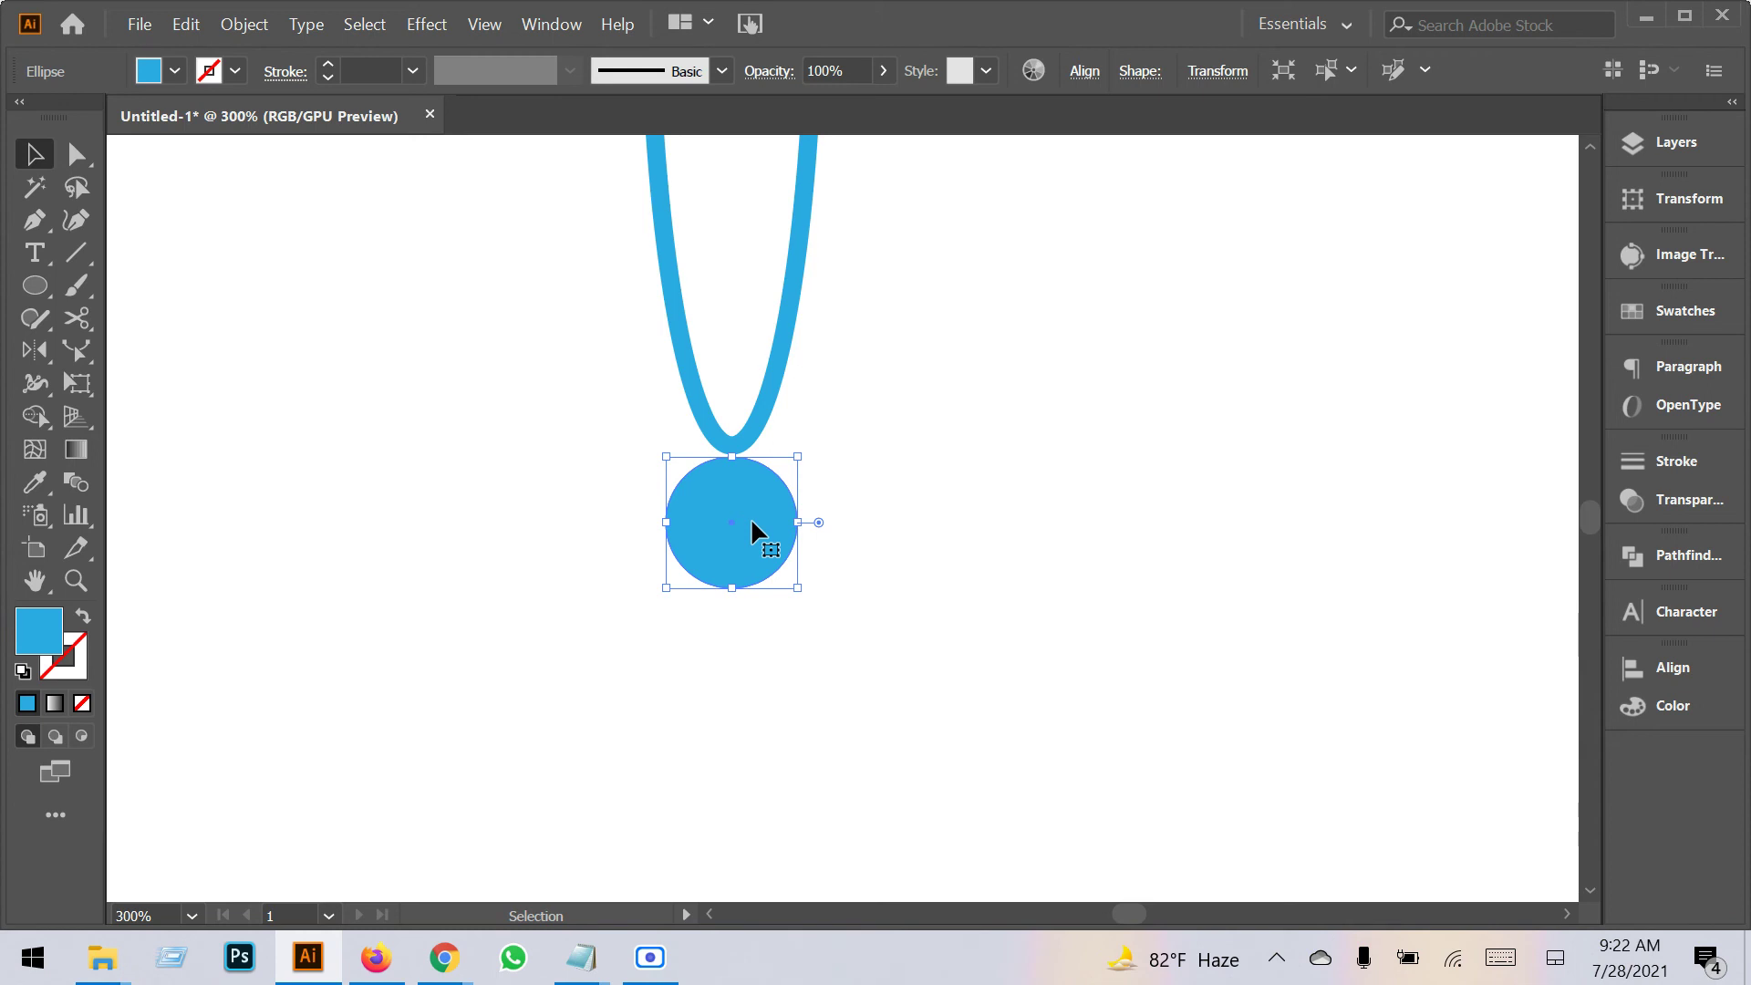
left_click_drag(881, 632, 686, 374)
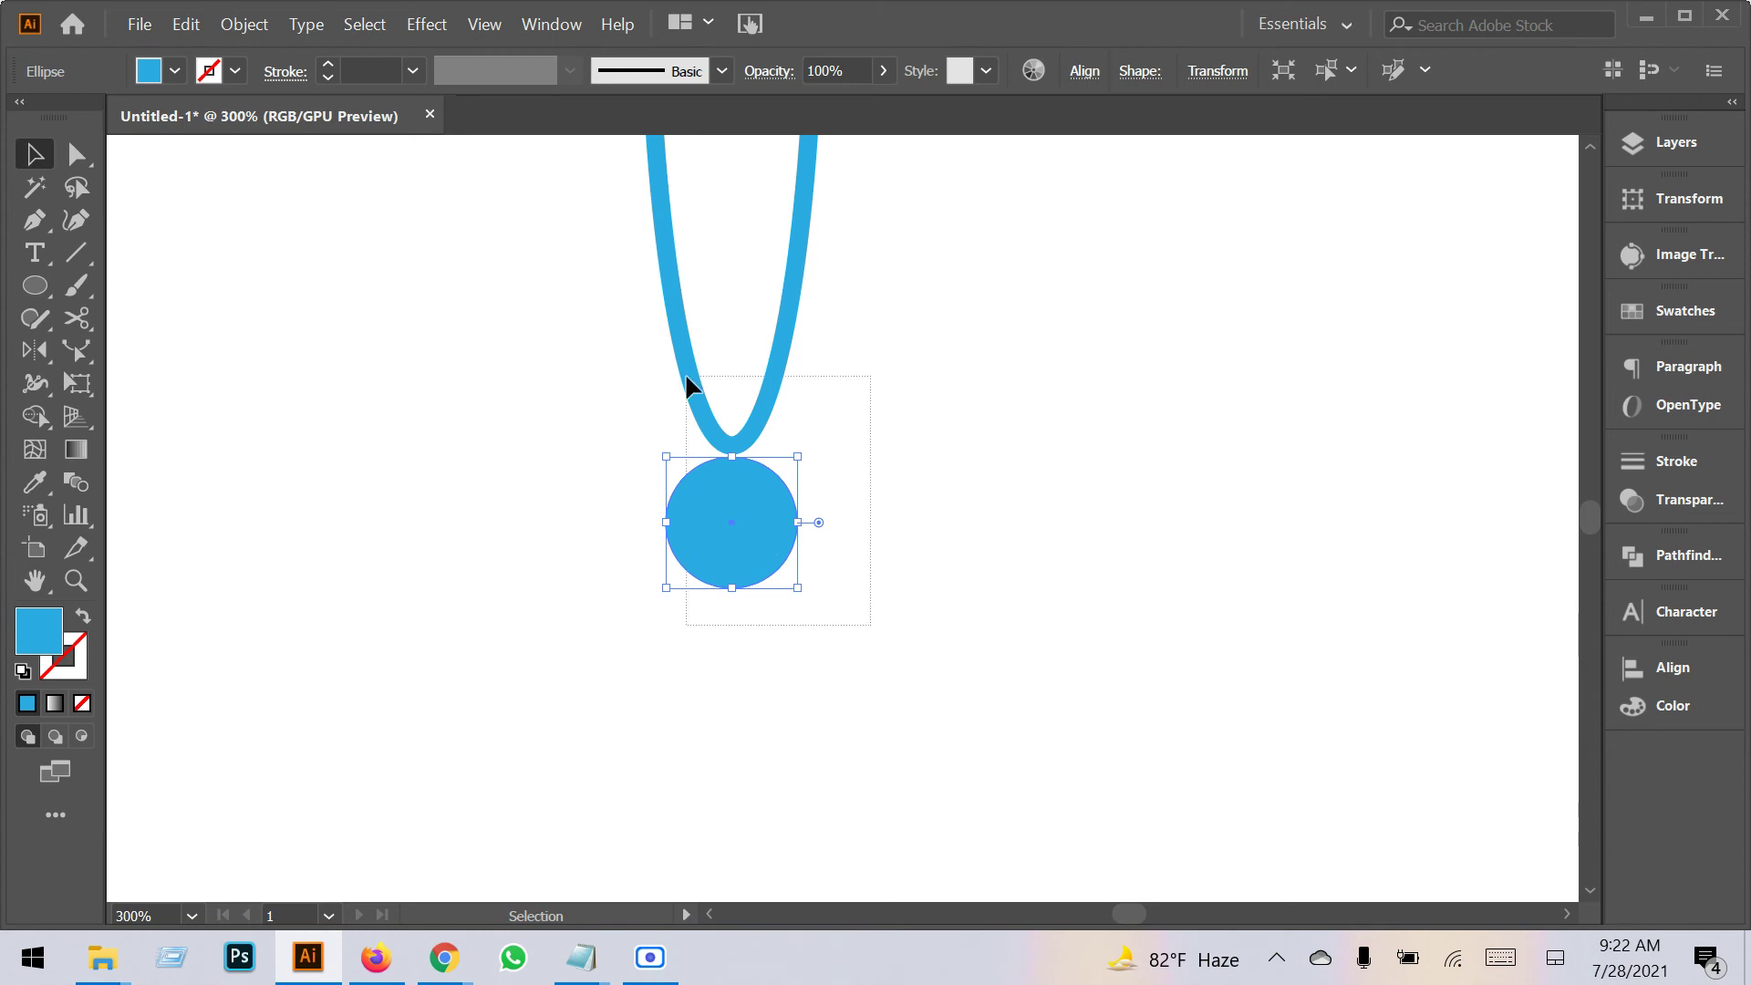
left_click(1078, 708)
scroll(1039, 669, "down", 1)
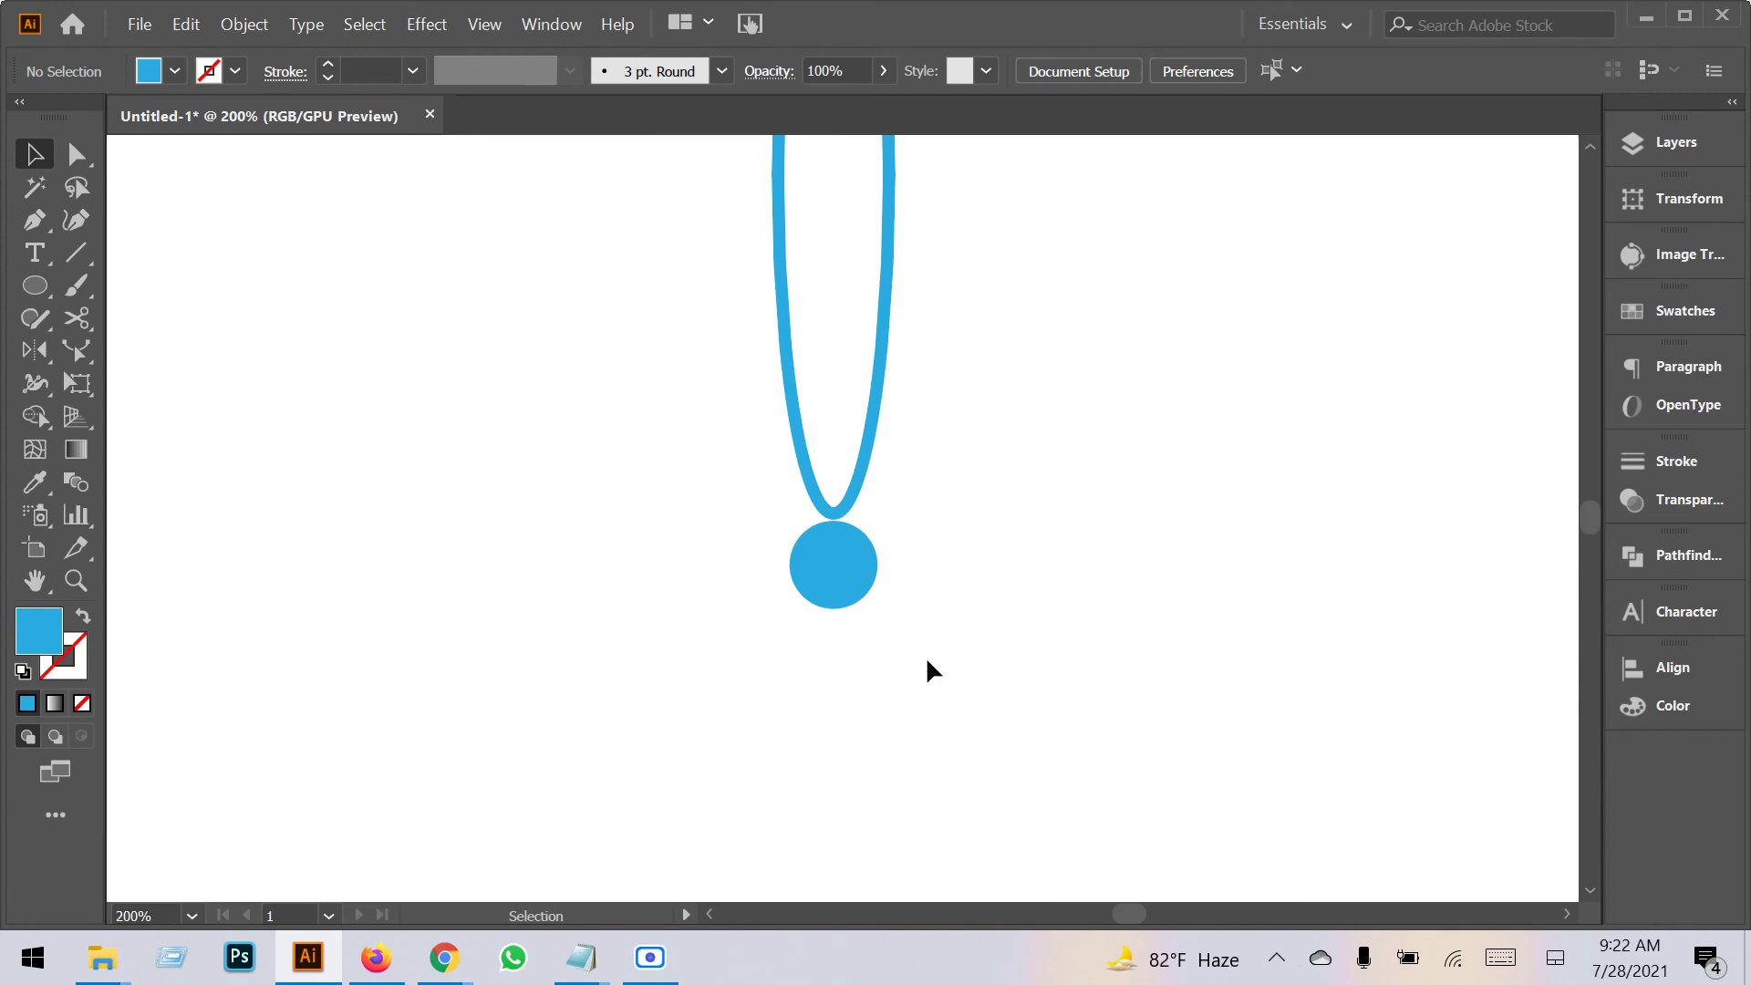
scroll(926, 655, "down", 1)
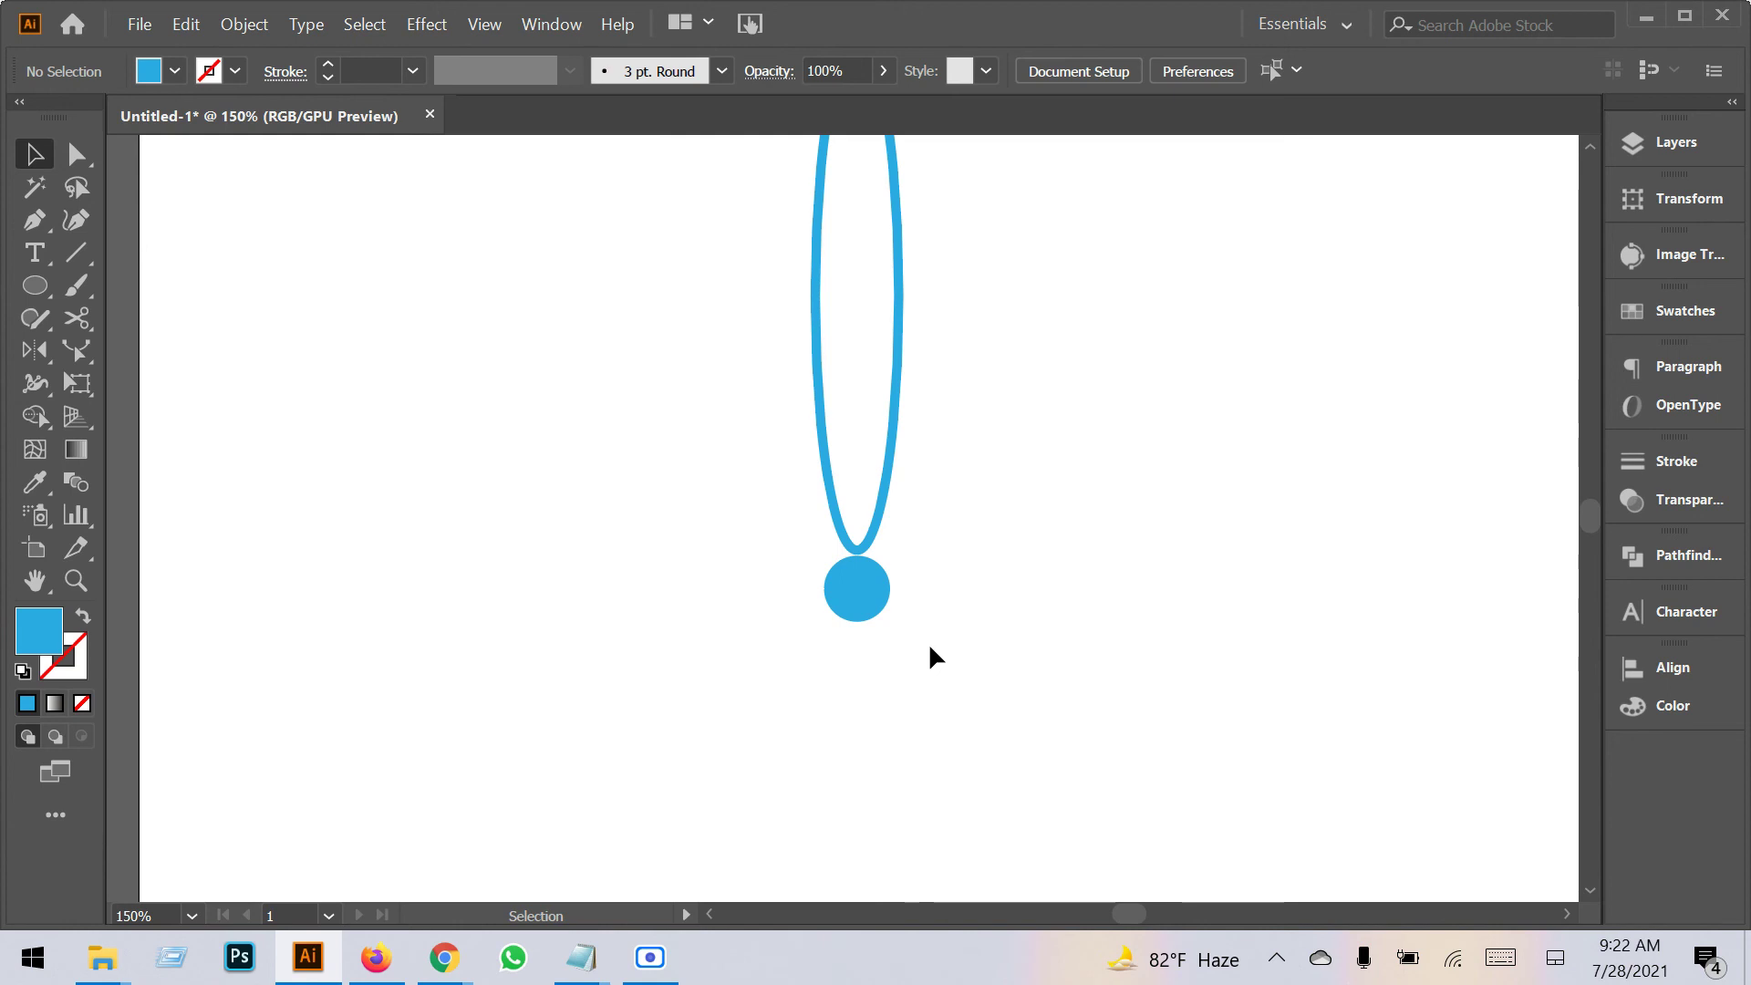
scroll(930, 648, "up", 2)
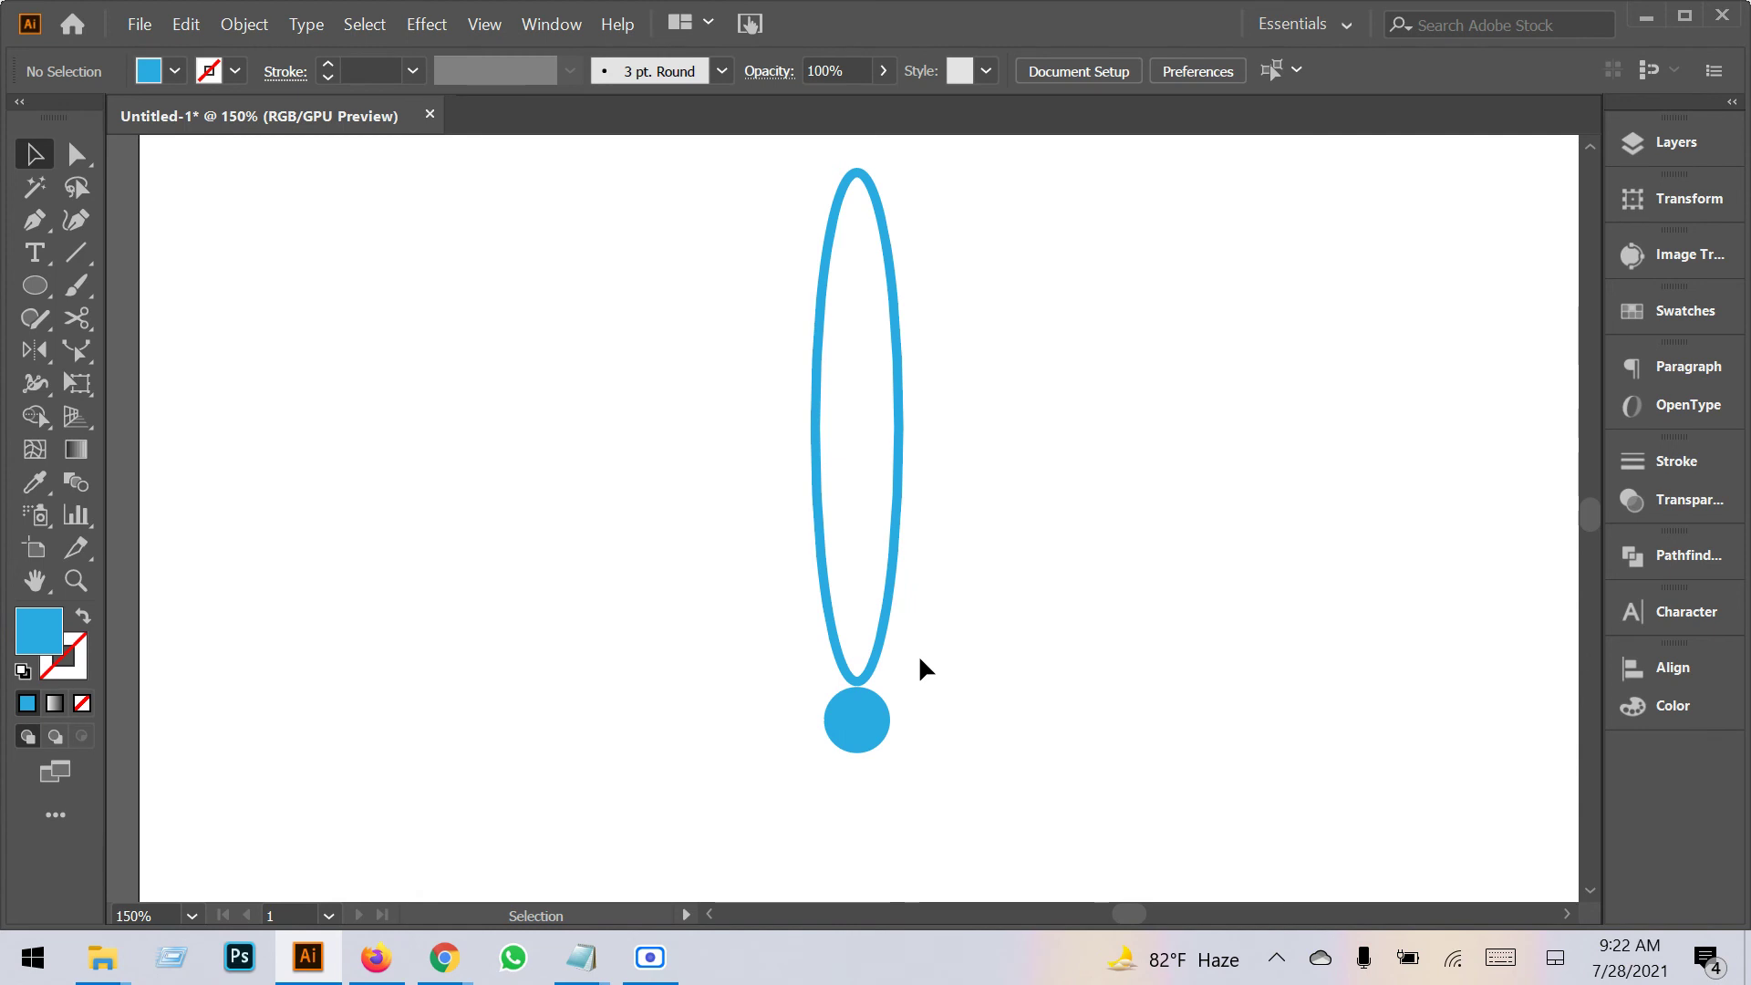
left_click(858, 736)
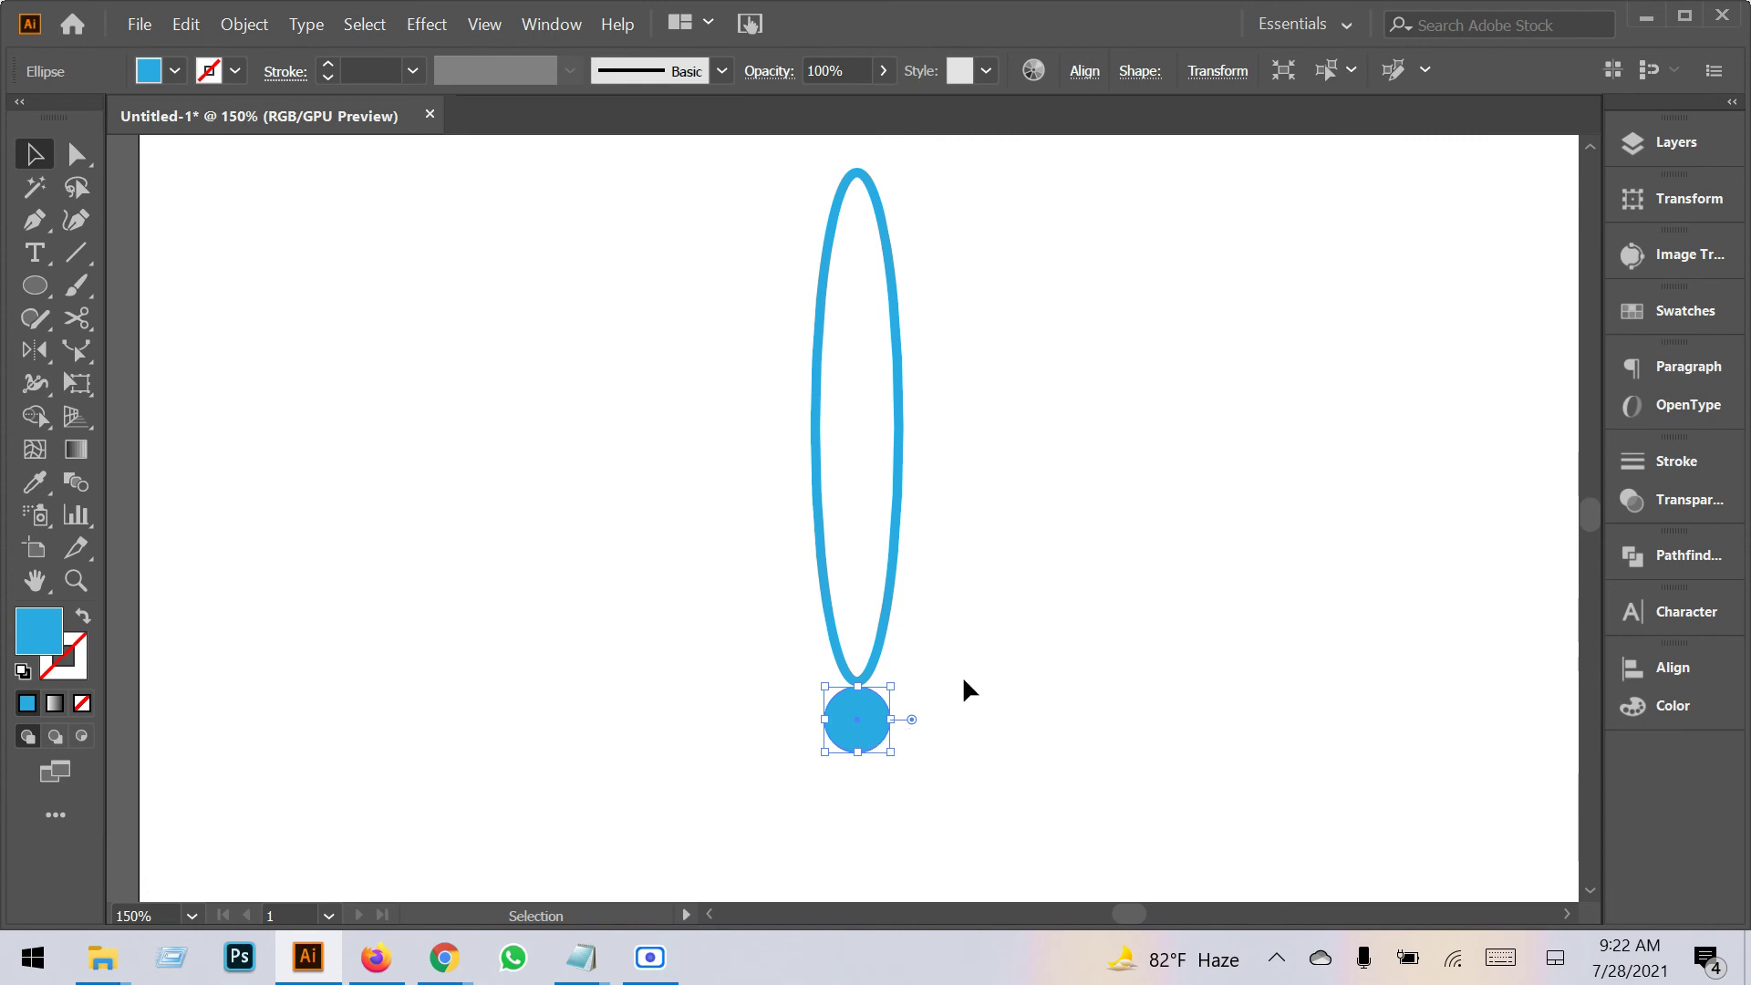
scroll(962, 675, "down", 2)
left_click_drag(977, 829, 938, 665)
scroll(872, 589, "up", 1)
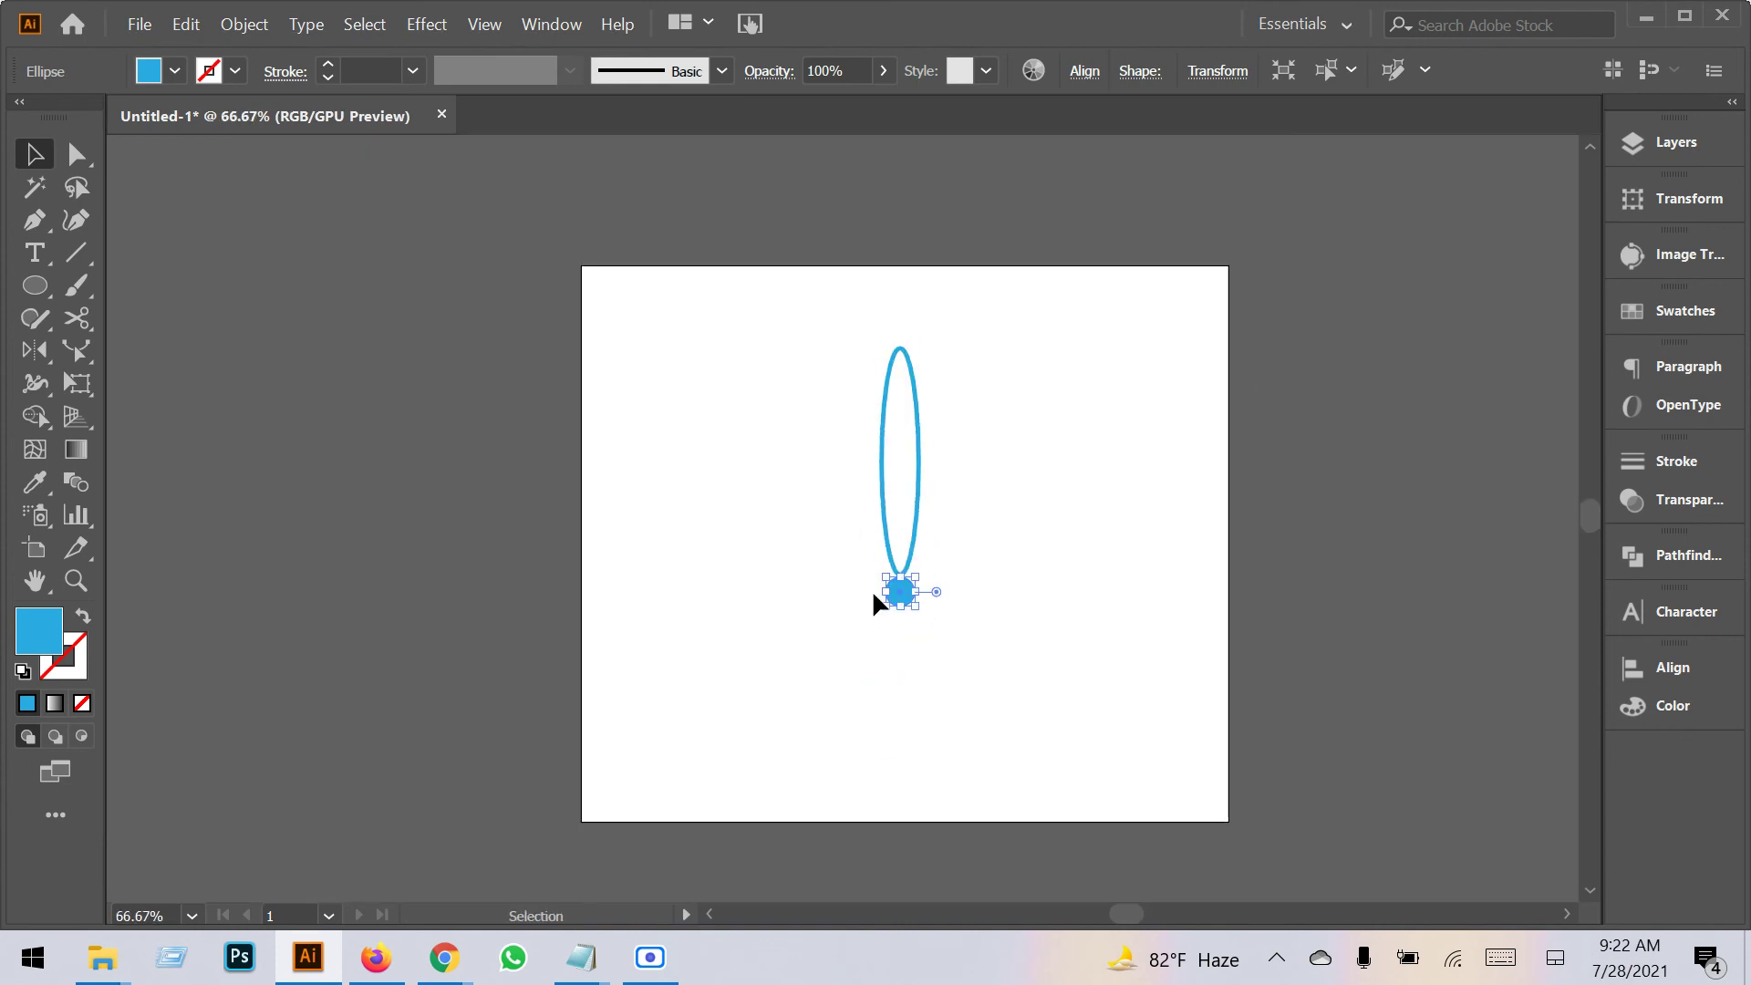
scroll(937, 655, "up", 3)
left_click(950, 684)
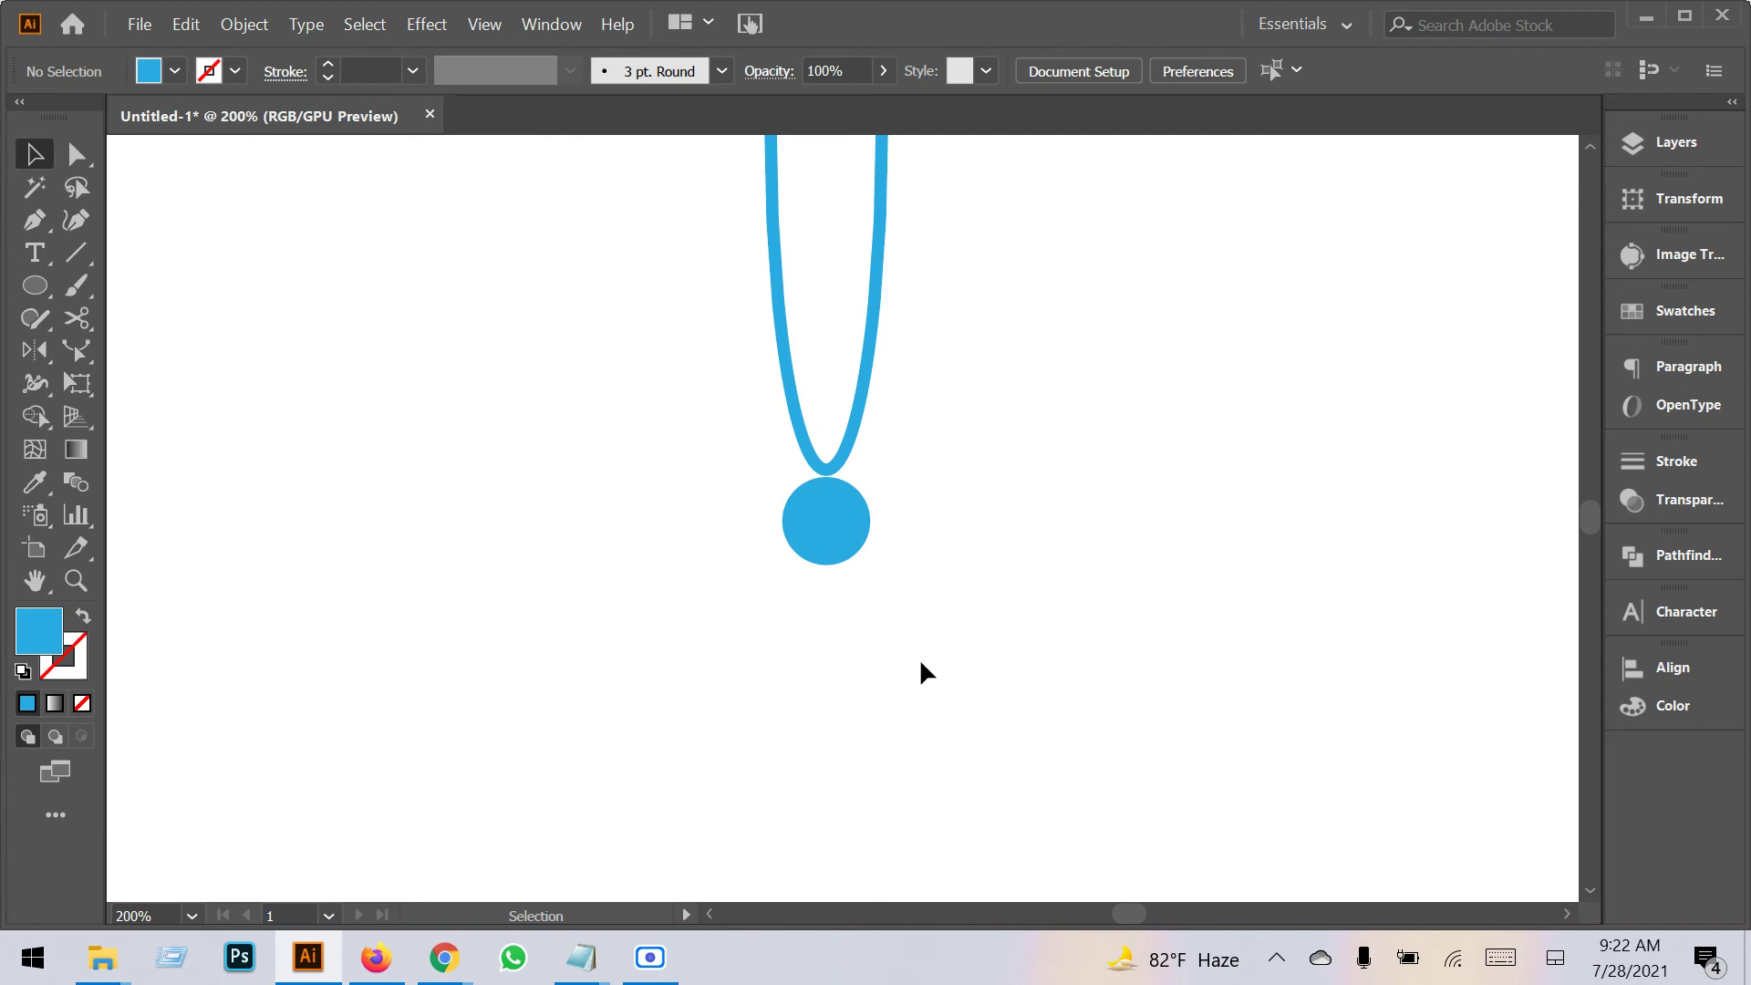
scroll(921, 658, "down", 2)
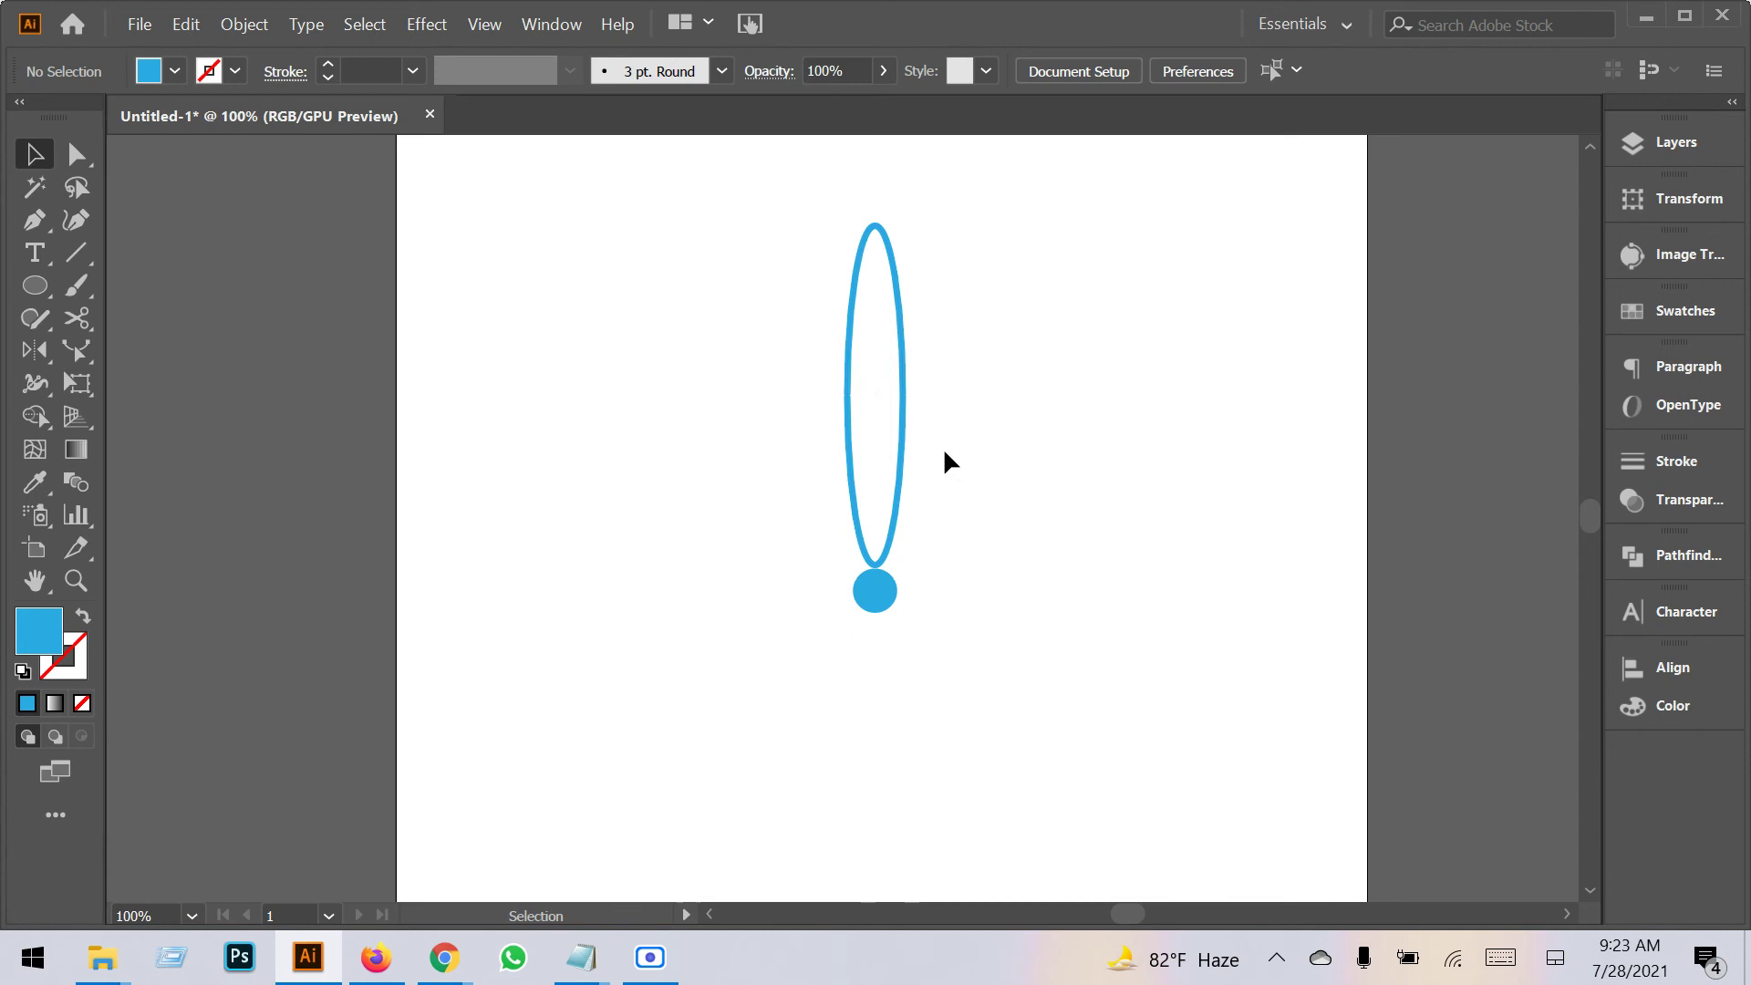
Select the ellipse with the Rotate tool and try placing the rotation point near the ellipse's centre.
left_click_drag(978, 381, 778, 352)
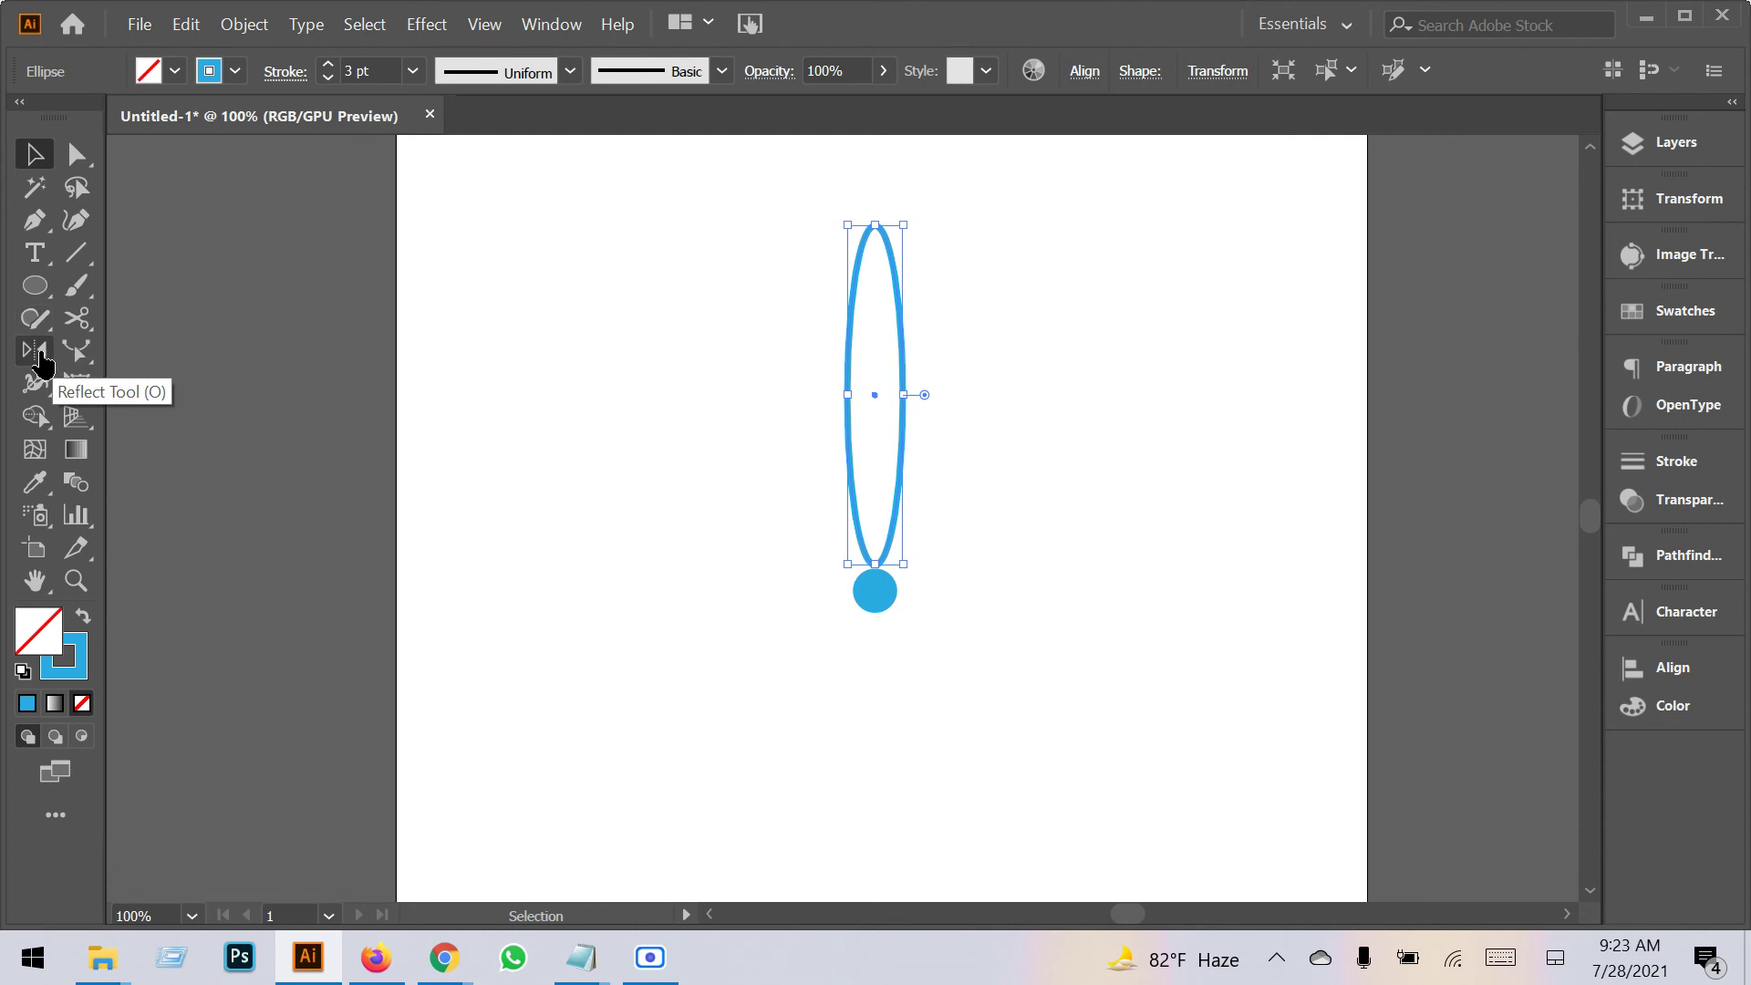
left_click_drag(40, 360, 38, 357)
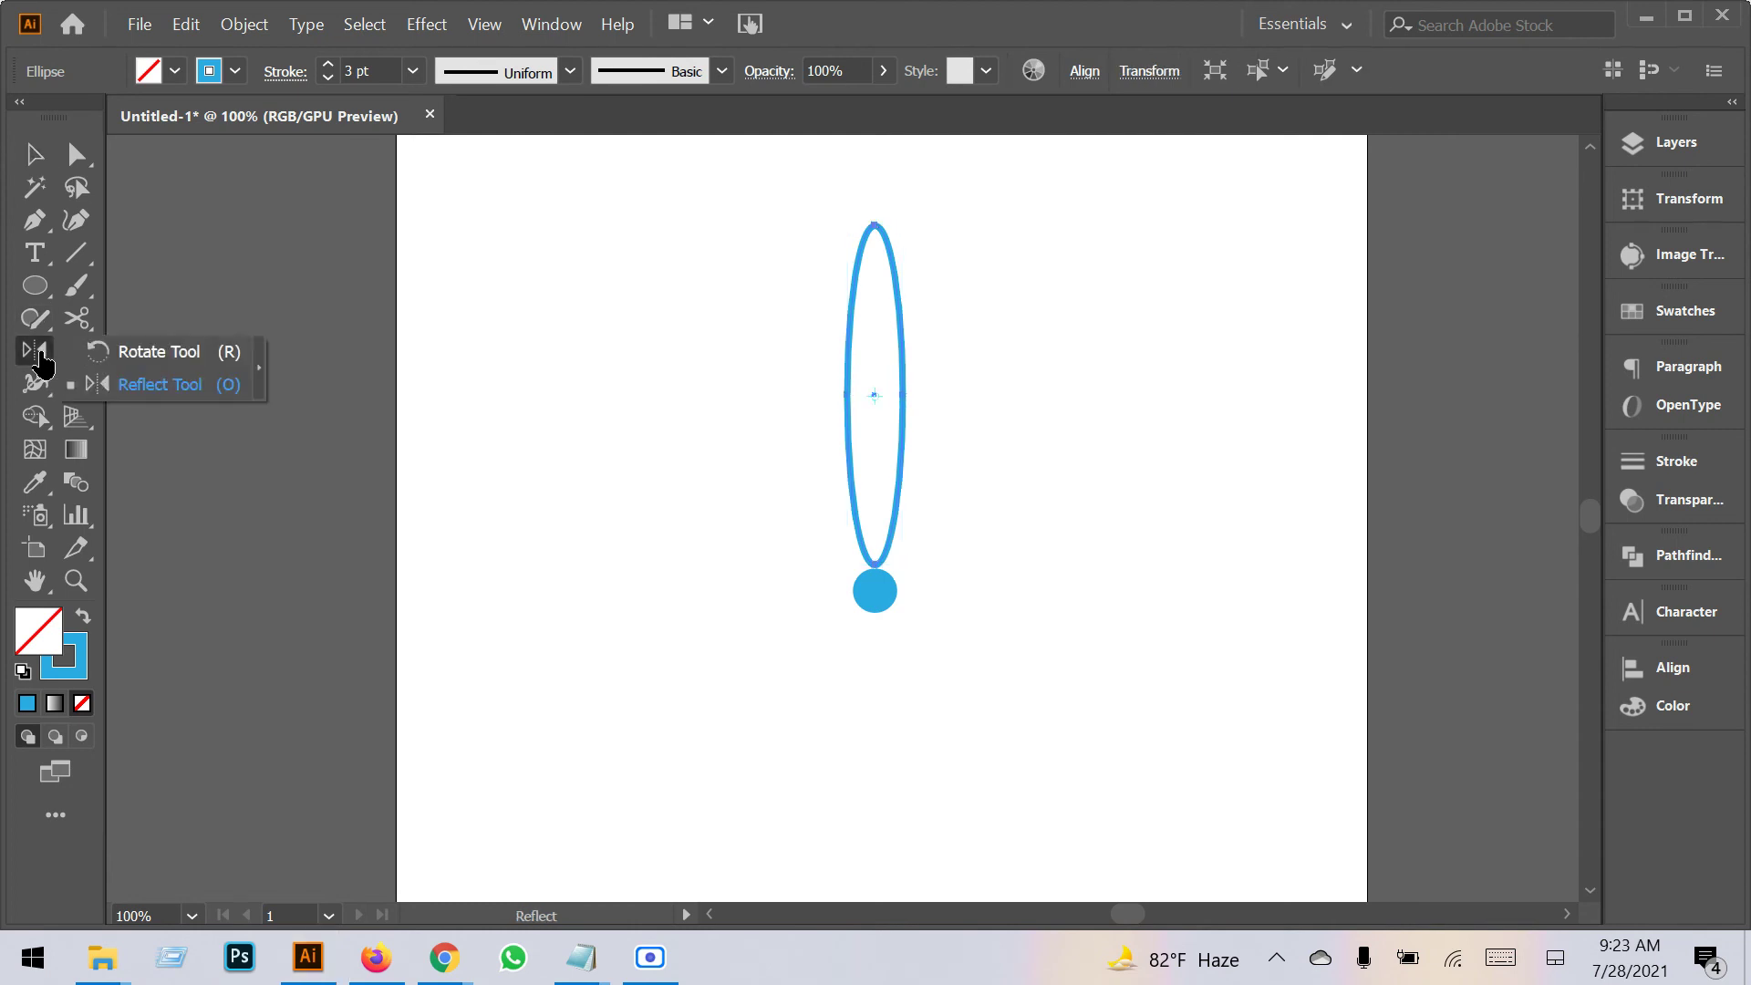
left_click(171, 356)
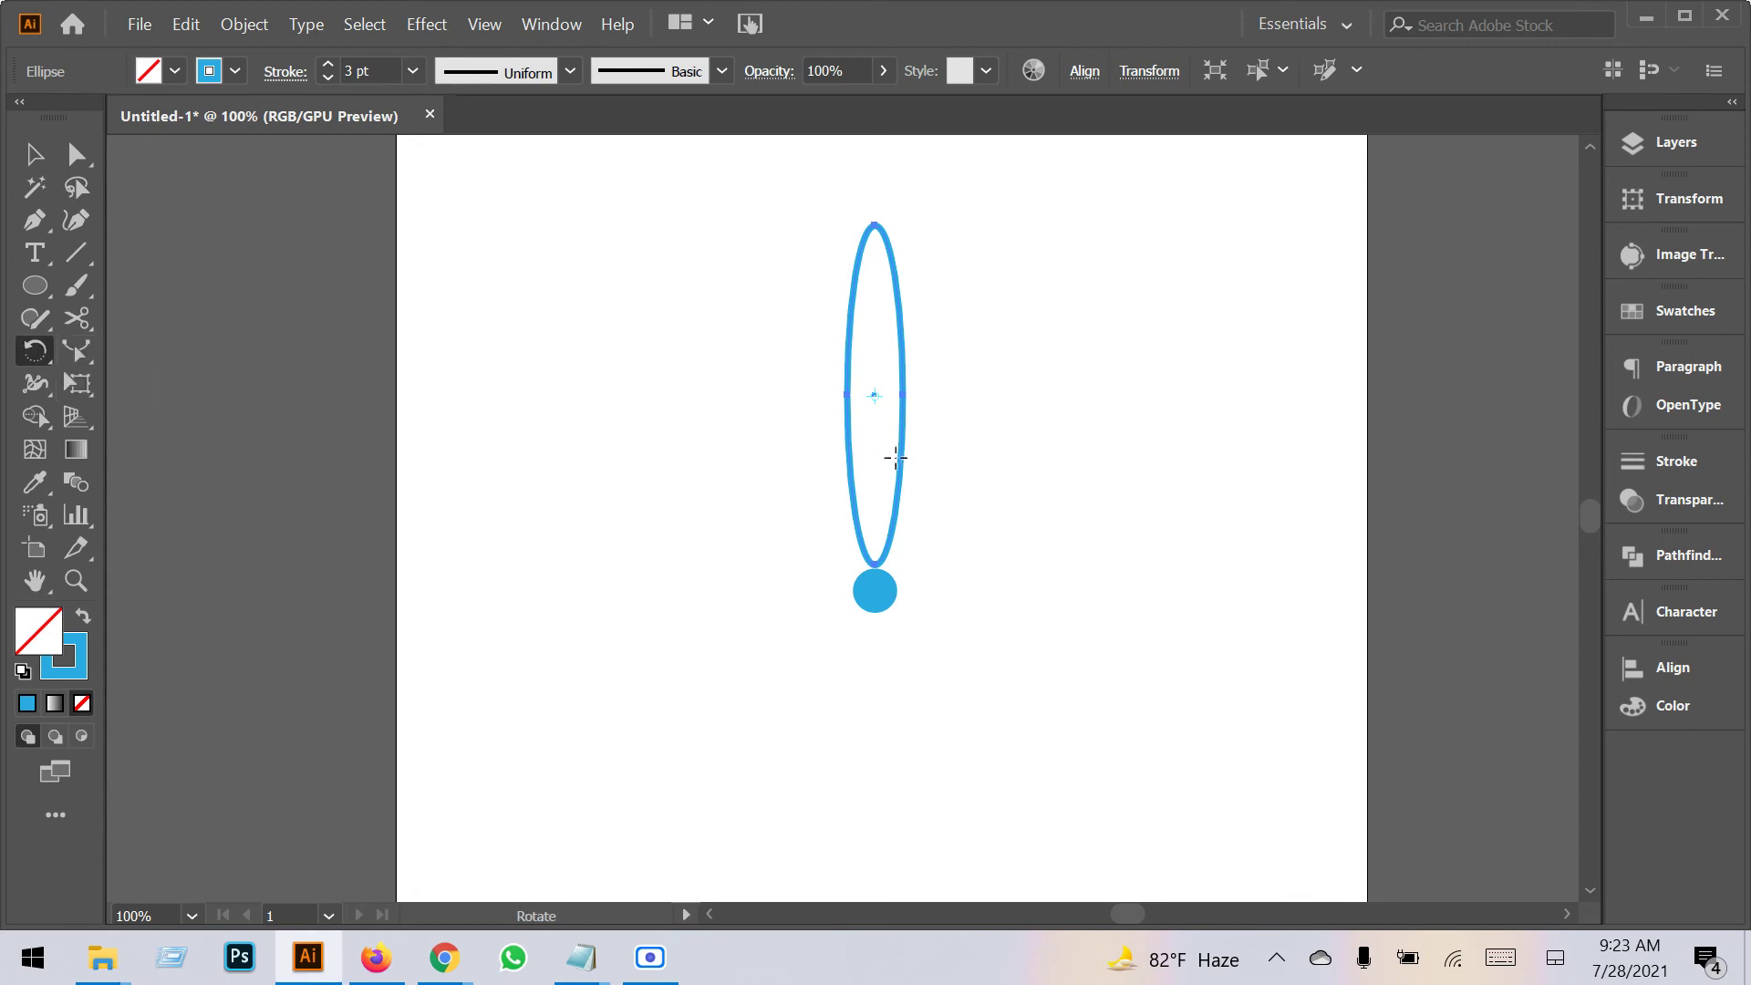
scroll(856, 429, "up", 3)
scroll(912, 328, "up", 5)
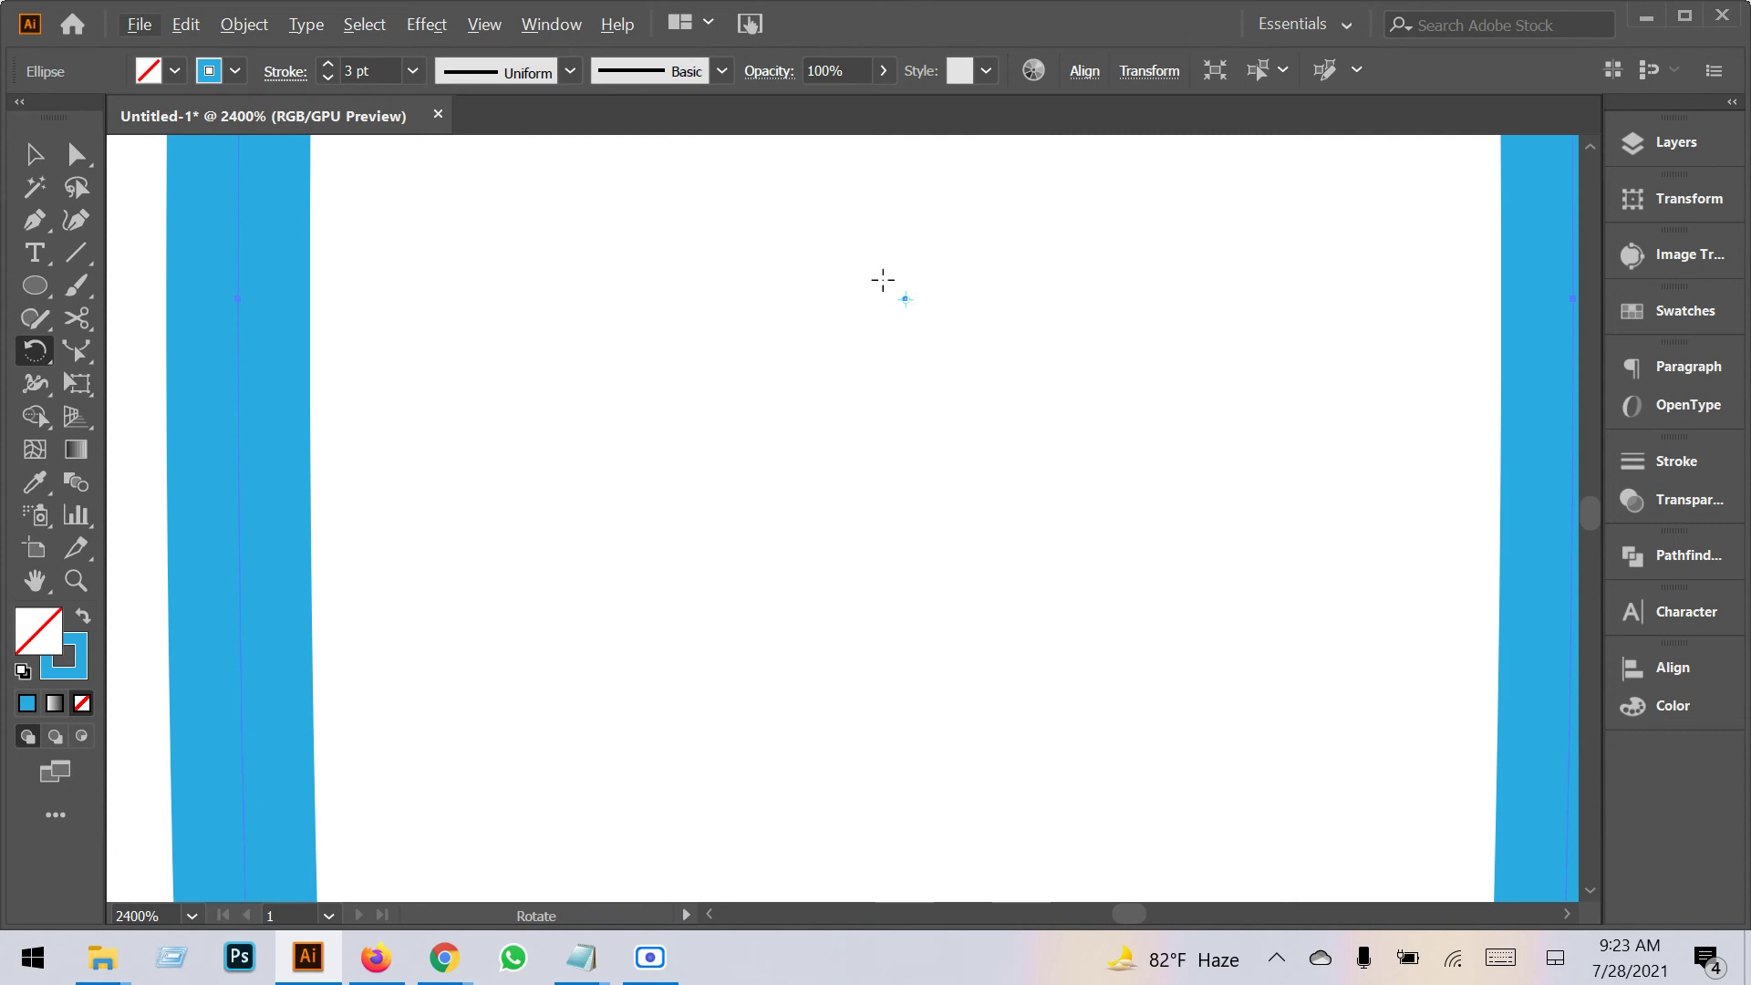
left_click(921, 427)
left_click(754, 431)
left_click(905, 418)
Set the ellipse's rotation point at the centre of the filled circle below its tip.
scroll(925, 429, "down", 4, "alt")
scroll(945, 566, "down", 2, "alt")
key("alt+space")
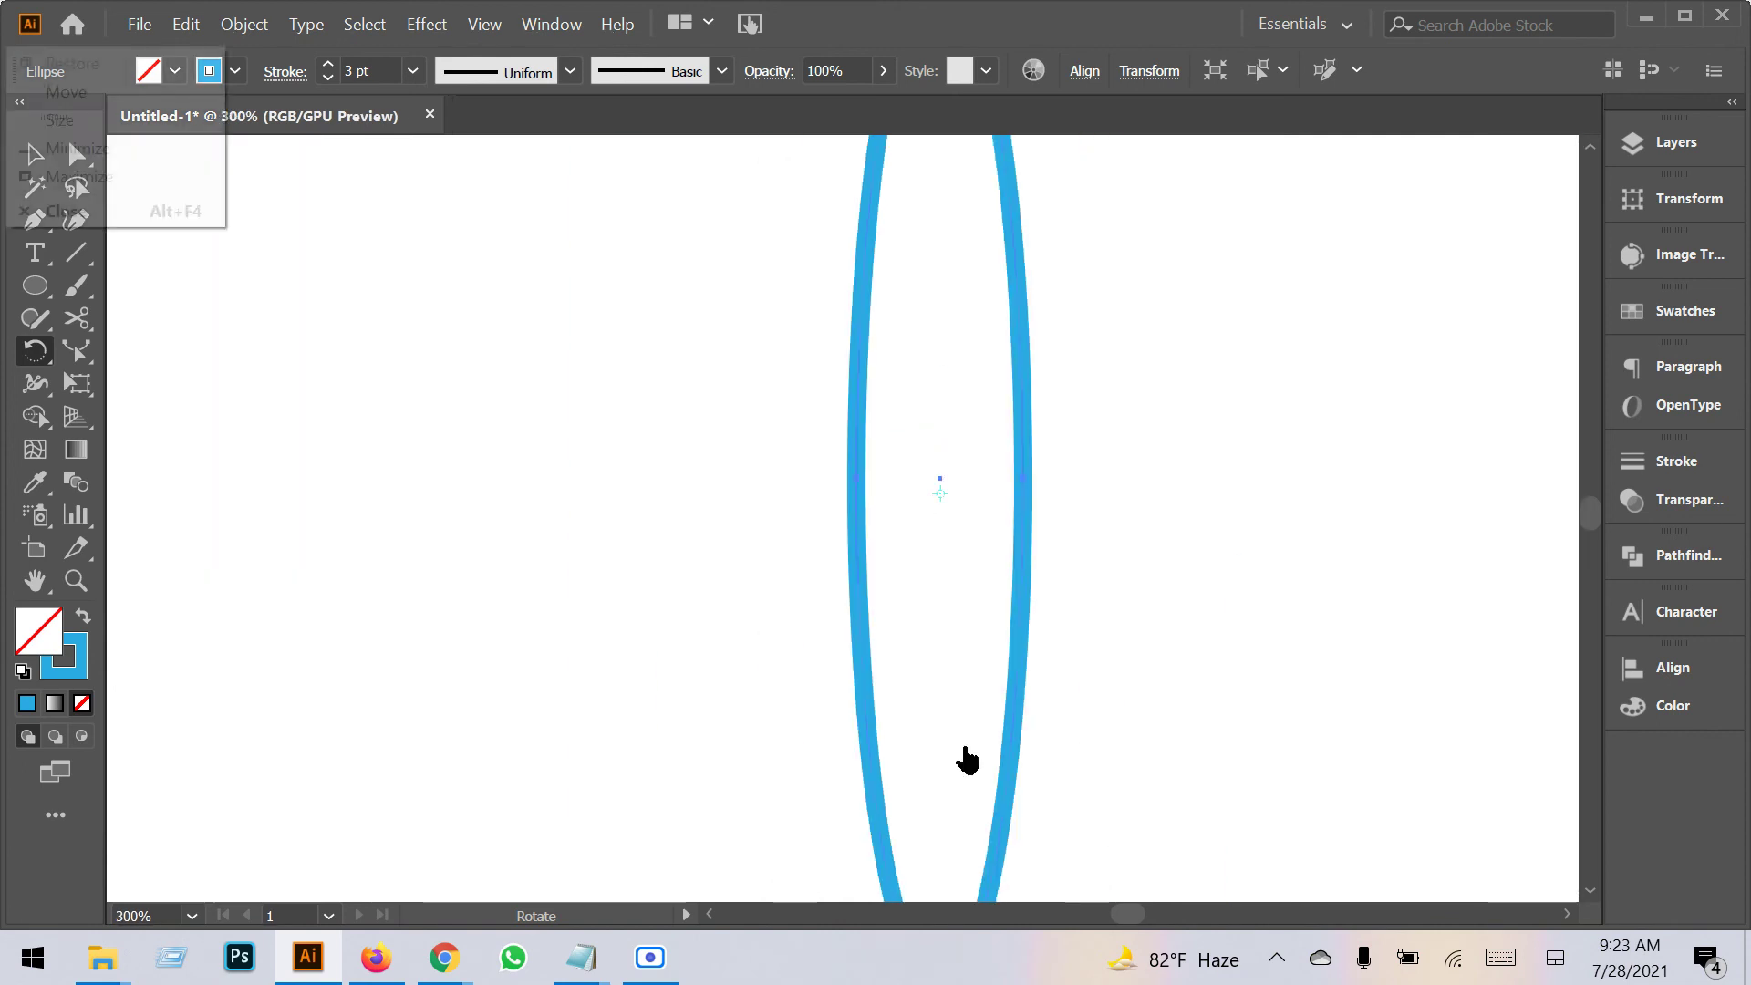
left_click_drag(962, 759, 939, 477)
key("alt+space")
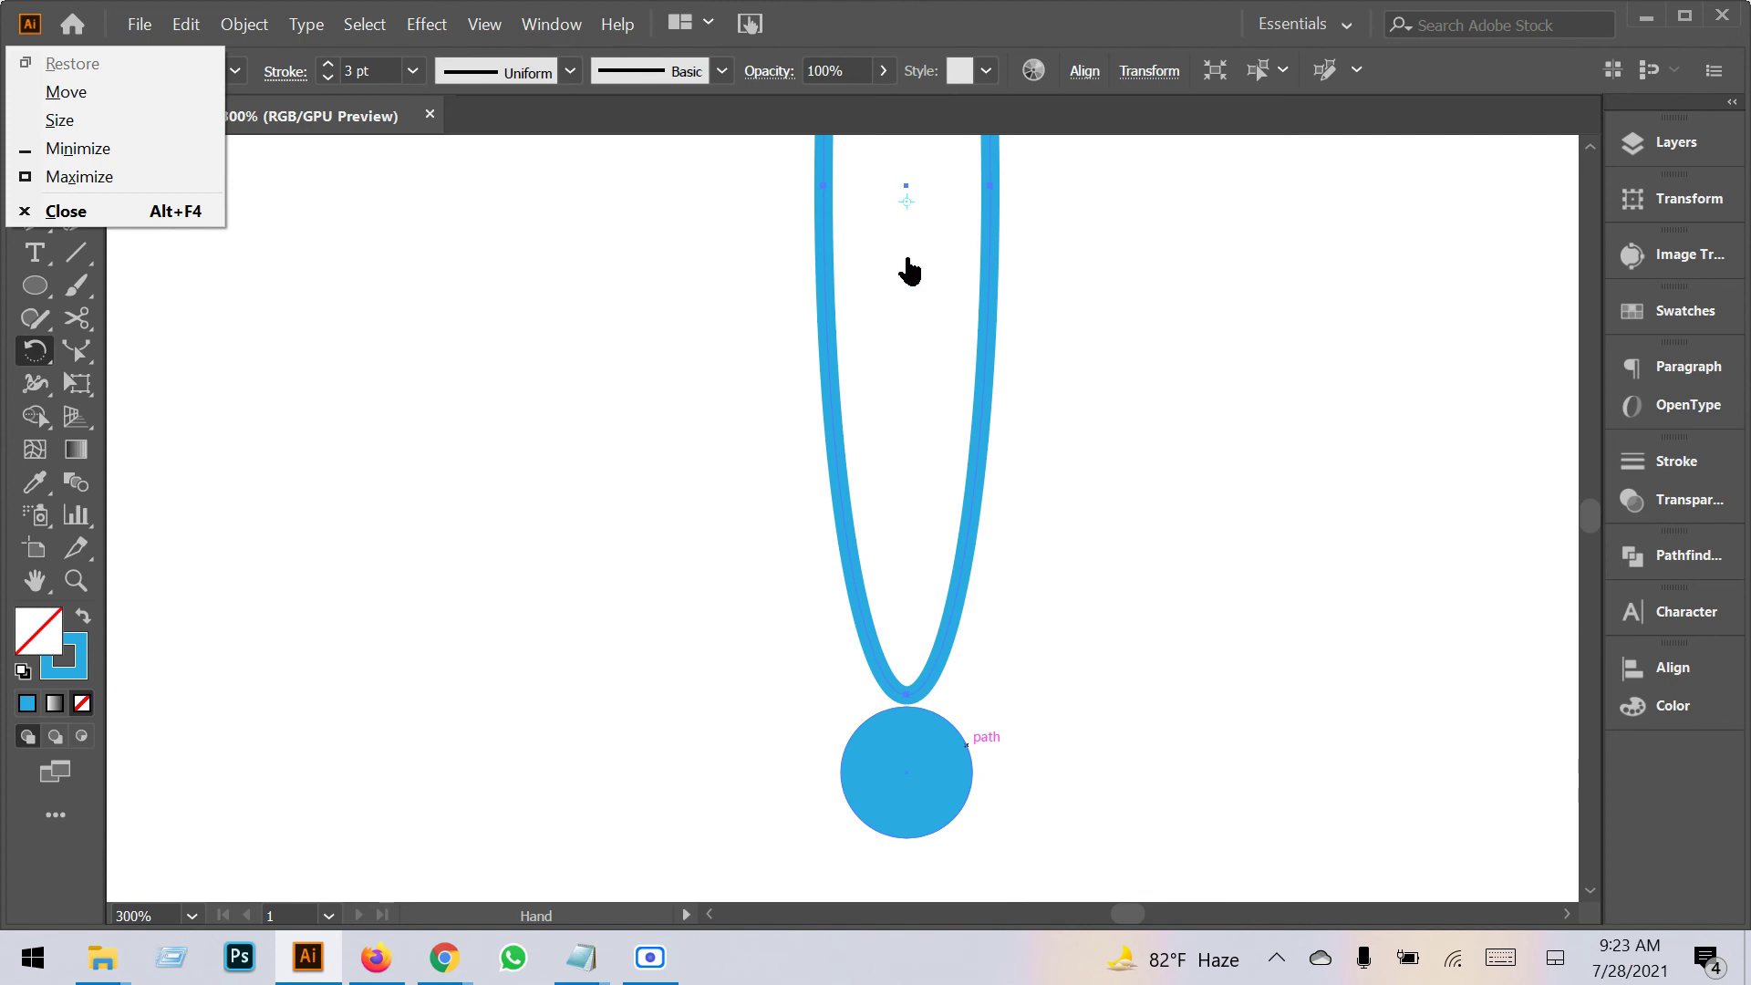
key("Escape")
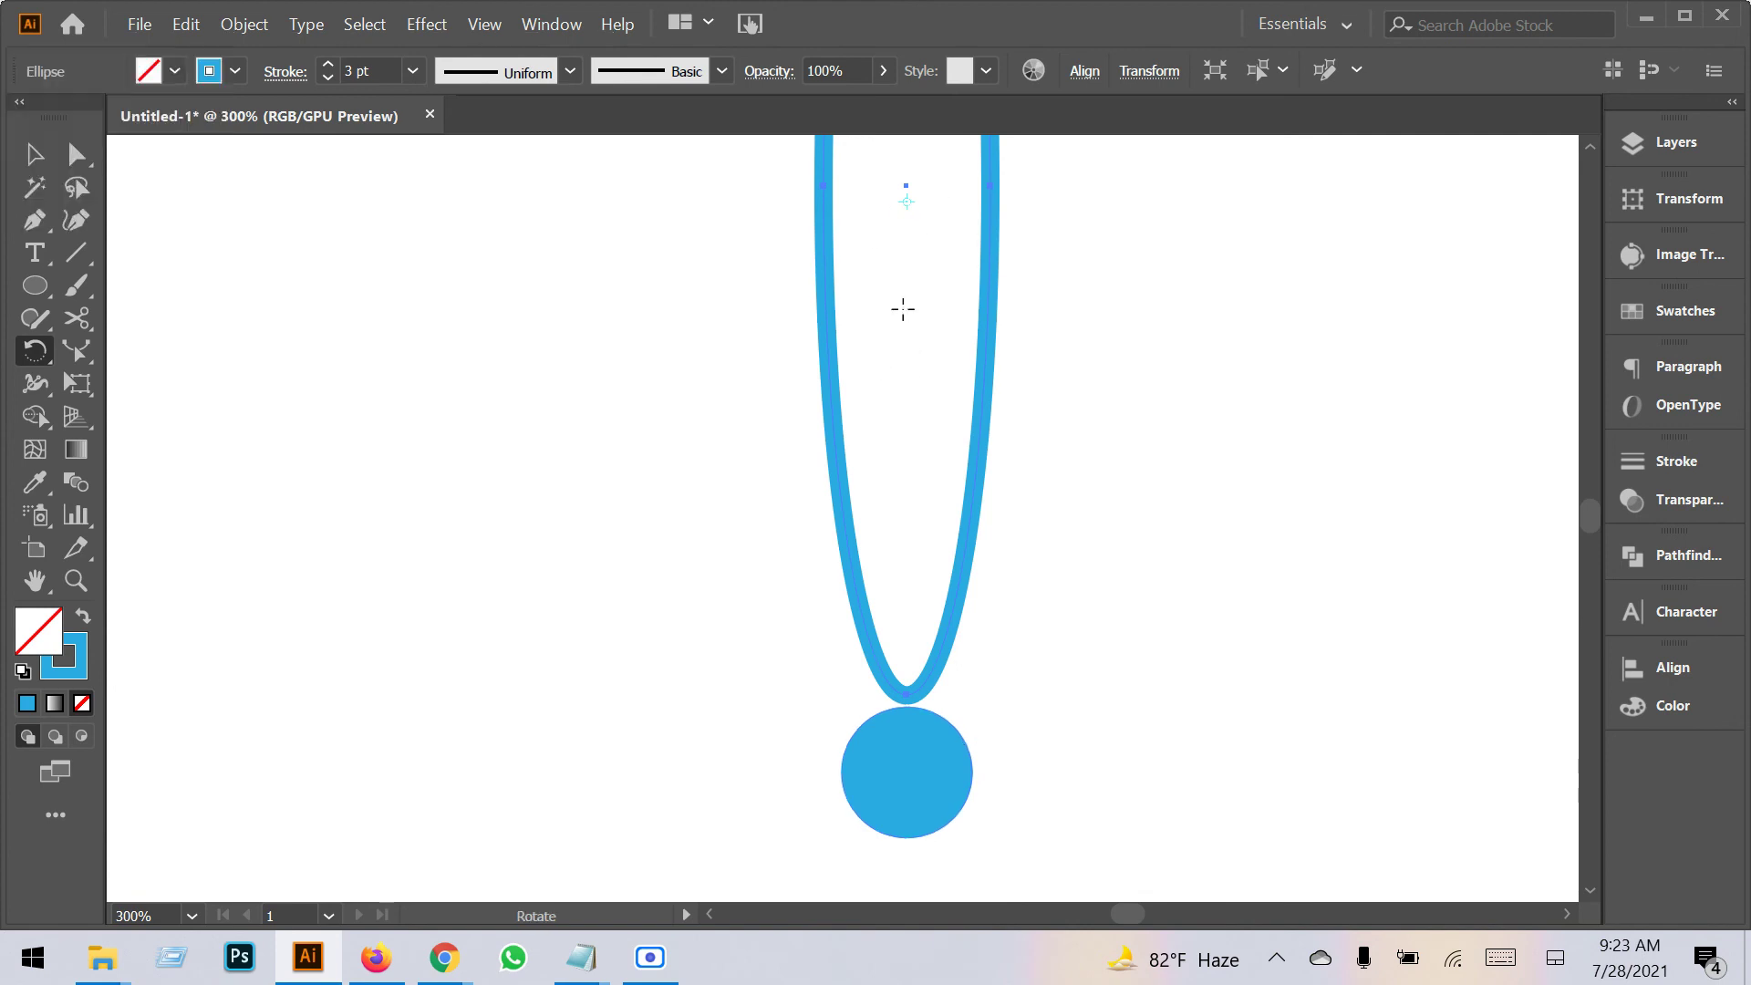
left_click(907, 771)
scroll(899, 589, "down", 4)
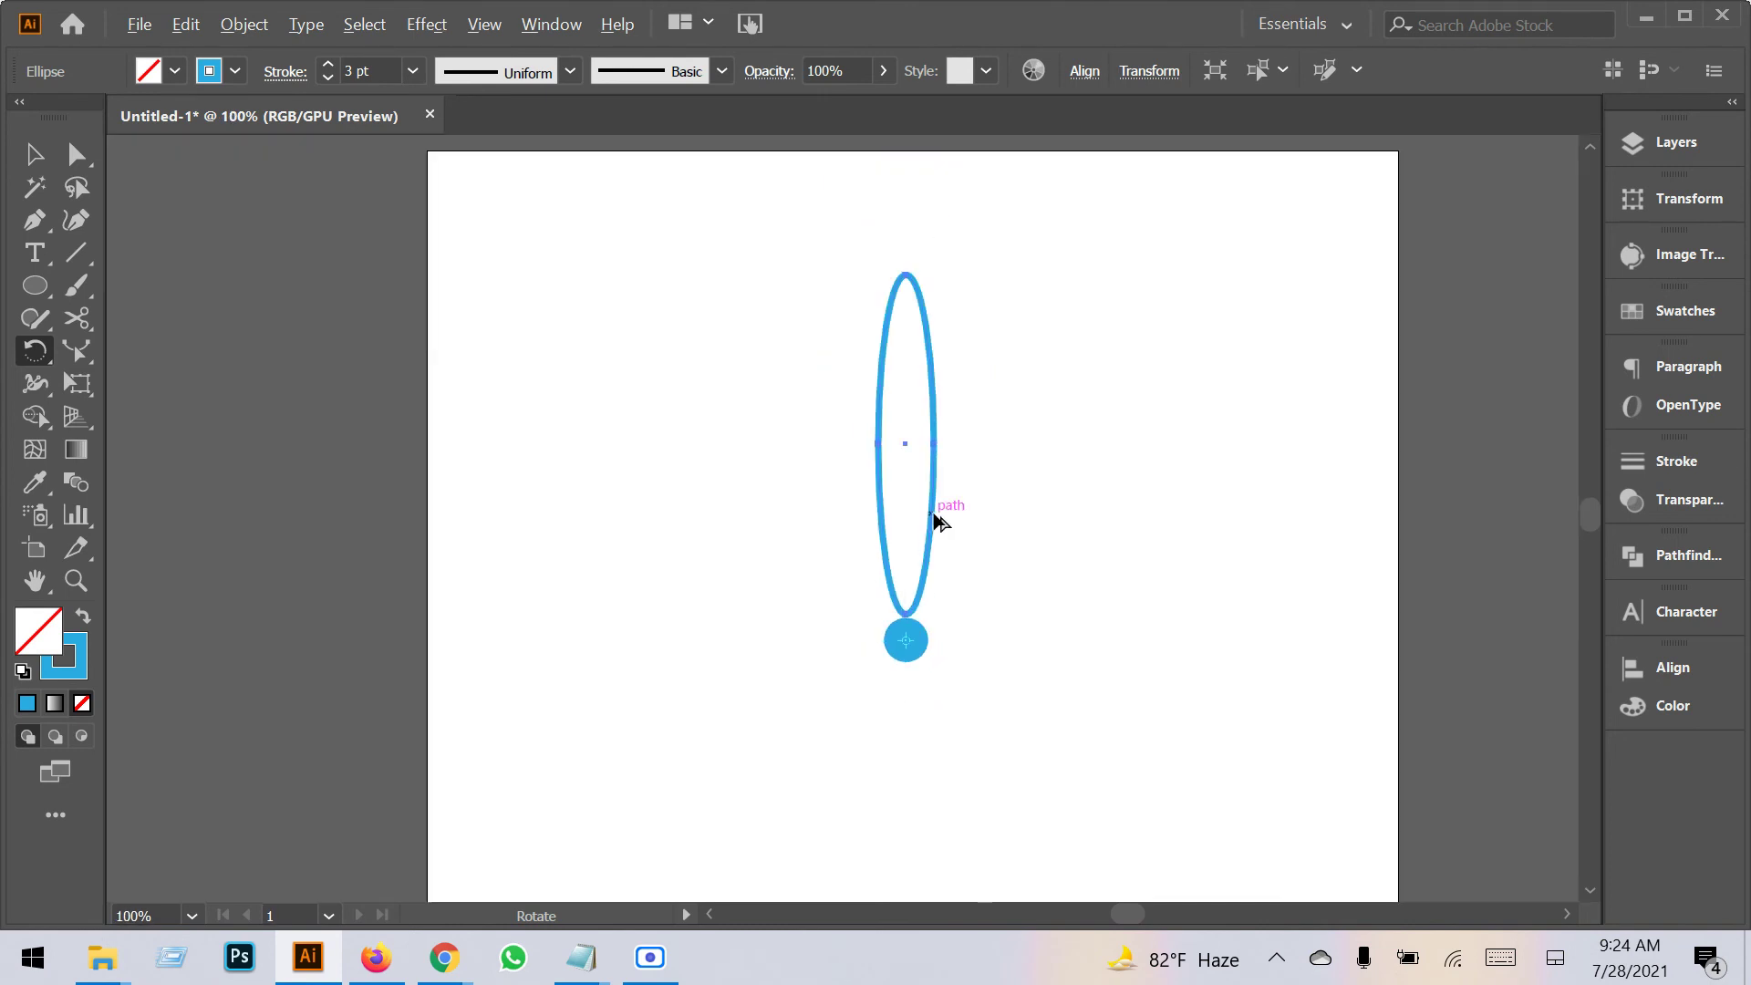
Rotate a copy of the ellipse clockwise around the filled circle and repeat the transformation until eight petals surround it.
left_click_drag(936, 518, 988, 591)
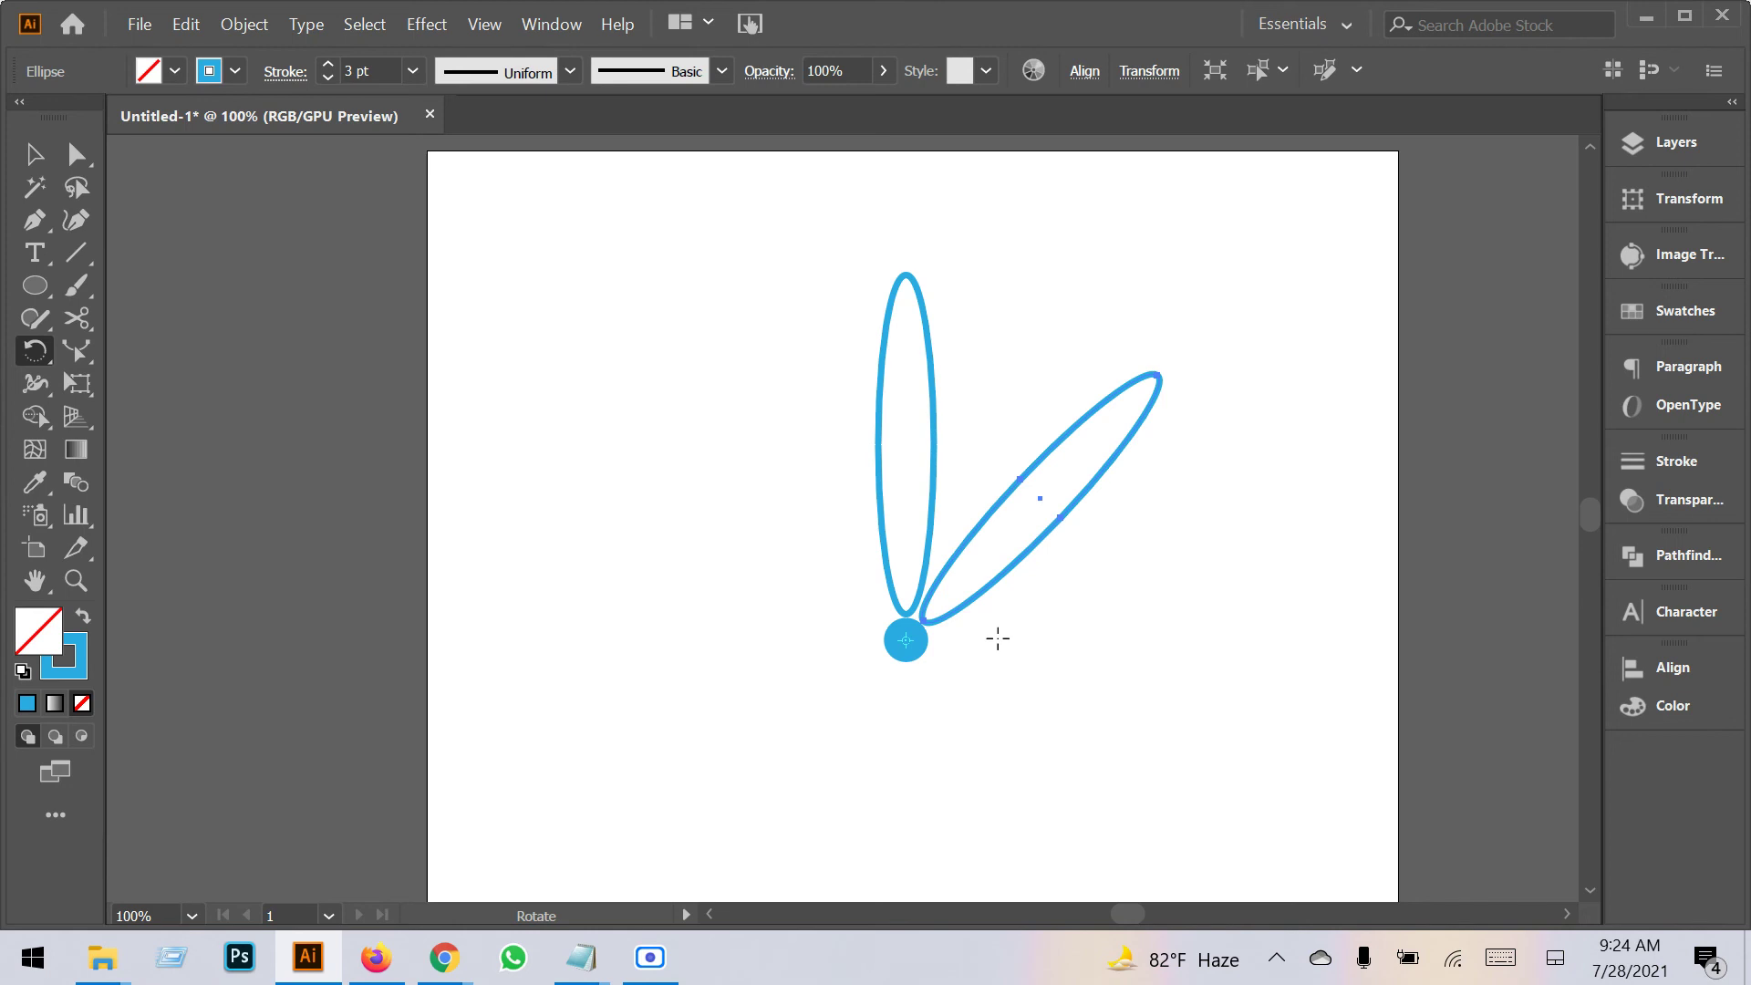
key("ctrl+d")
key("ctrl+d")
key("ctrl+d")
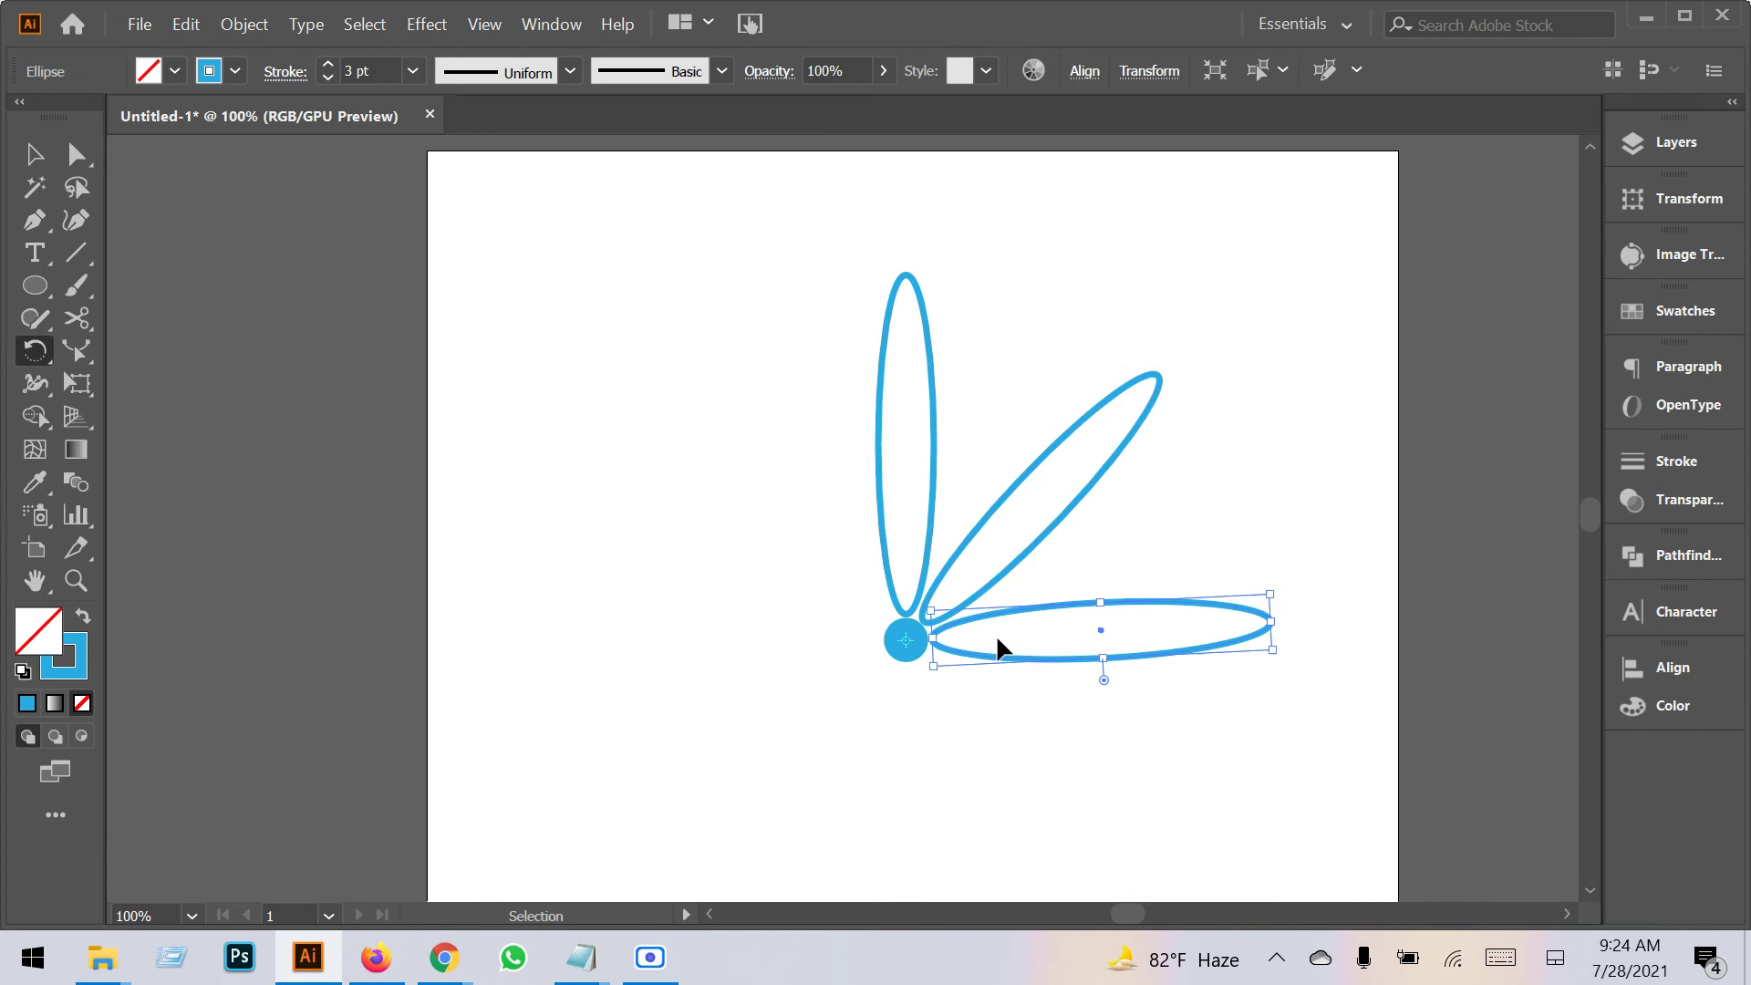
key("ctrl+d")
key("ctrl+d")
key("ctrl+d")
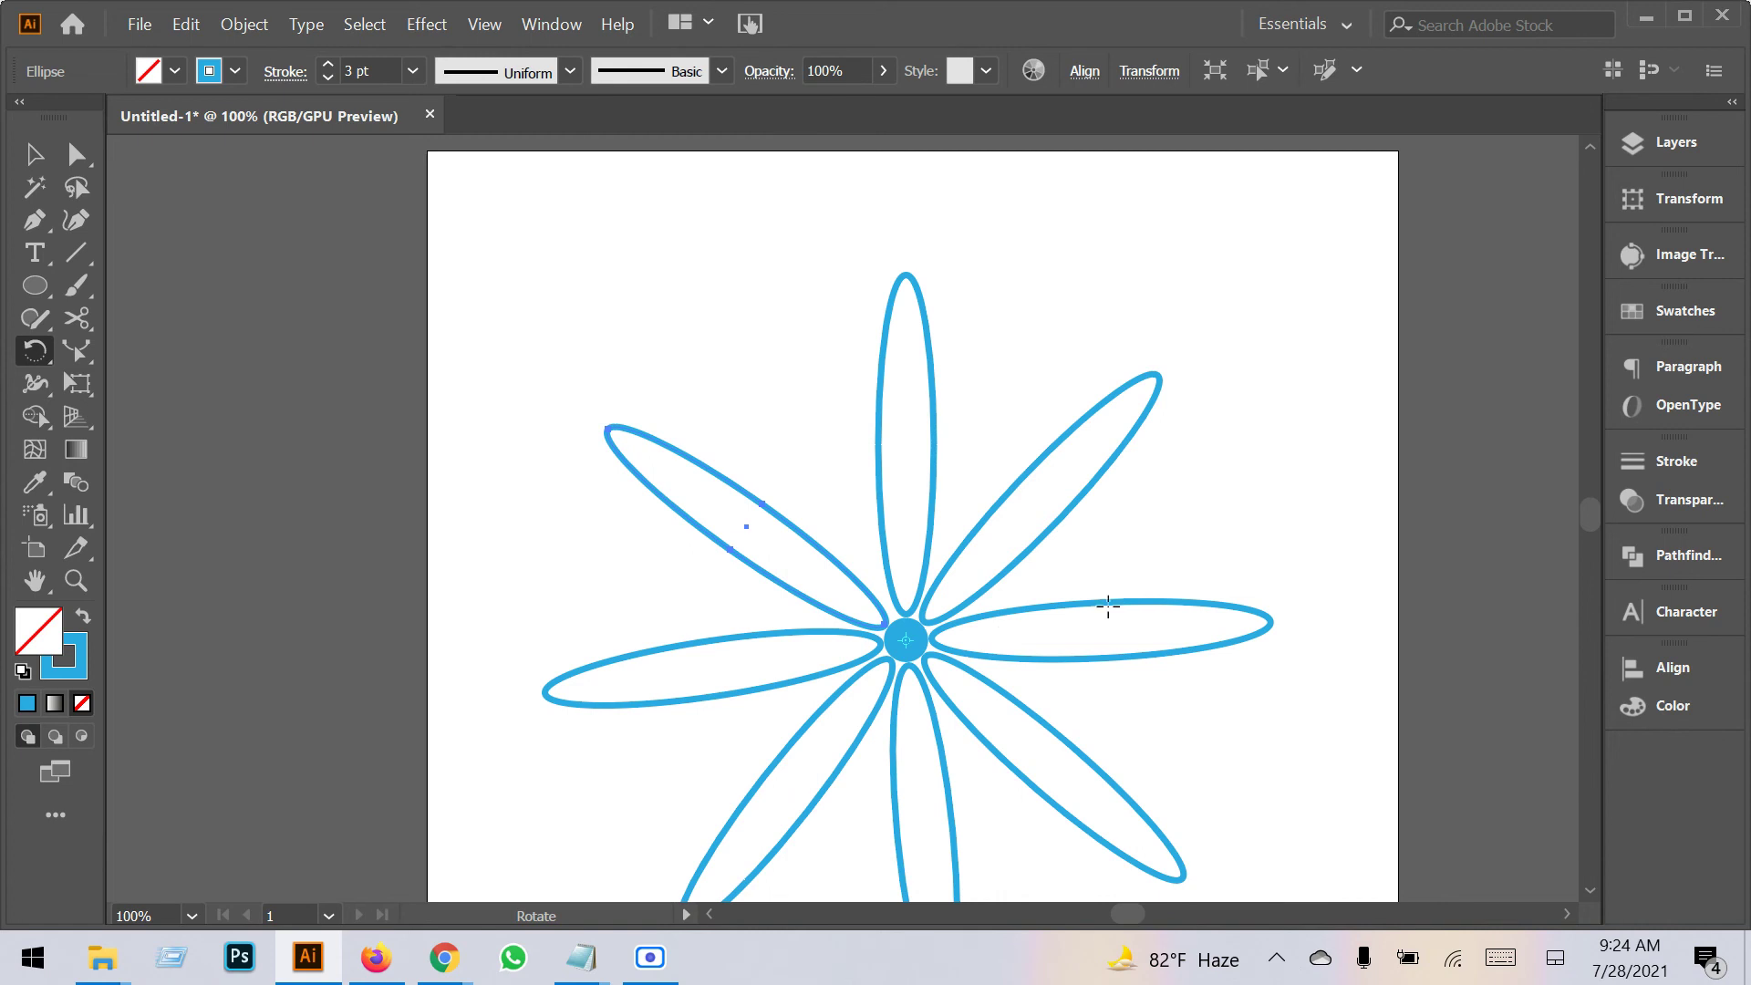
Delete the whole flower, including the centre circle and all petals.
scroll(1106, 605, "down", 2)
left_click(35, 155)
left_click_drag(585, 228, 1213, 762)
key("Delete")
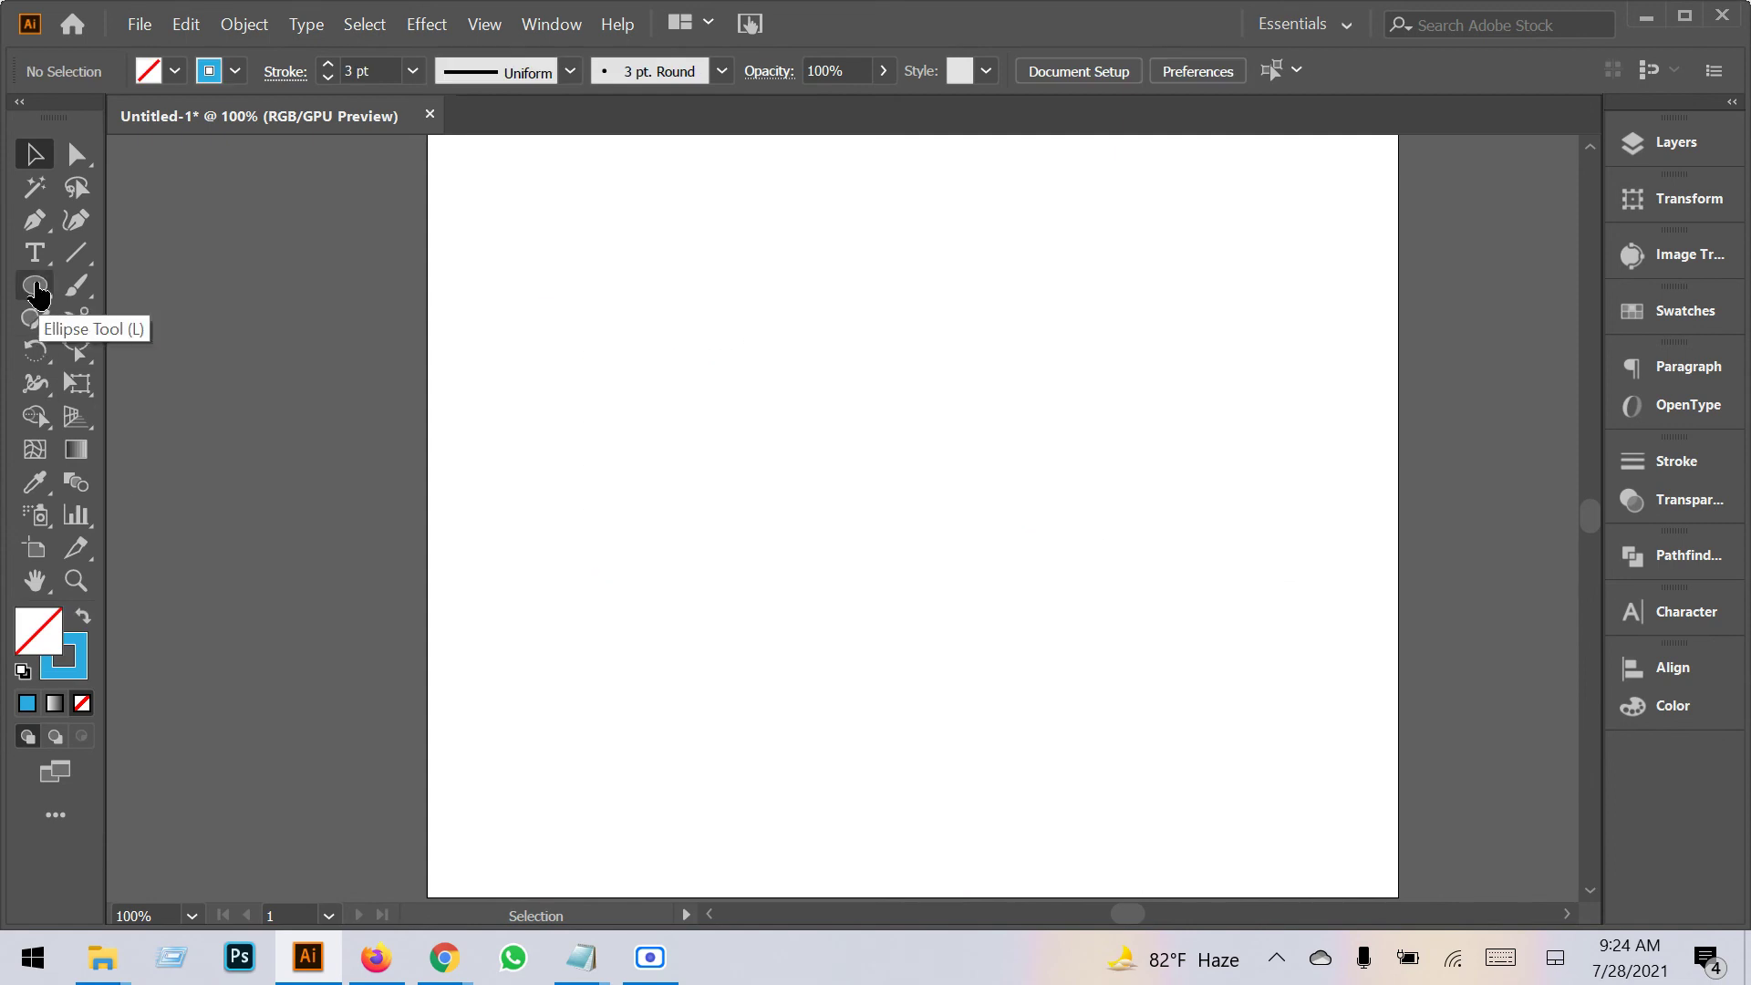
Draw a straight horizontal line across the upper middle of the artboard with the Pen tool.
left_click(35, 219)
left_click(604, 435)
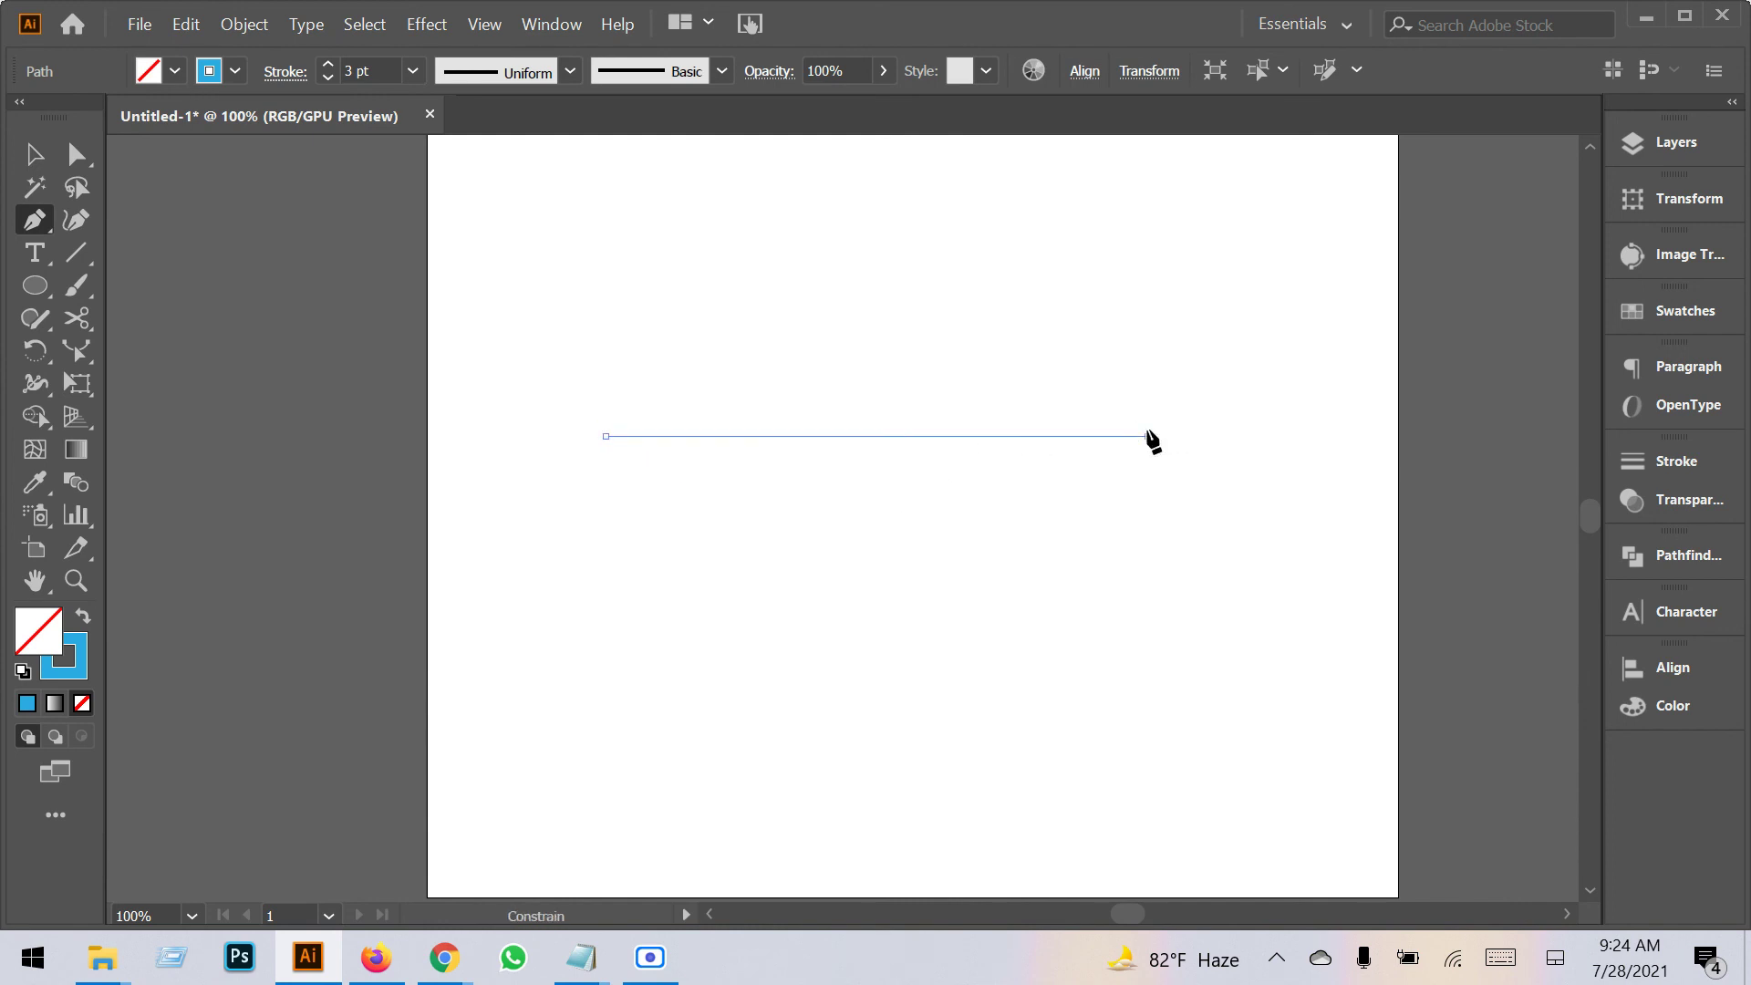
left_click(1147, 436)
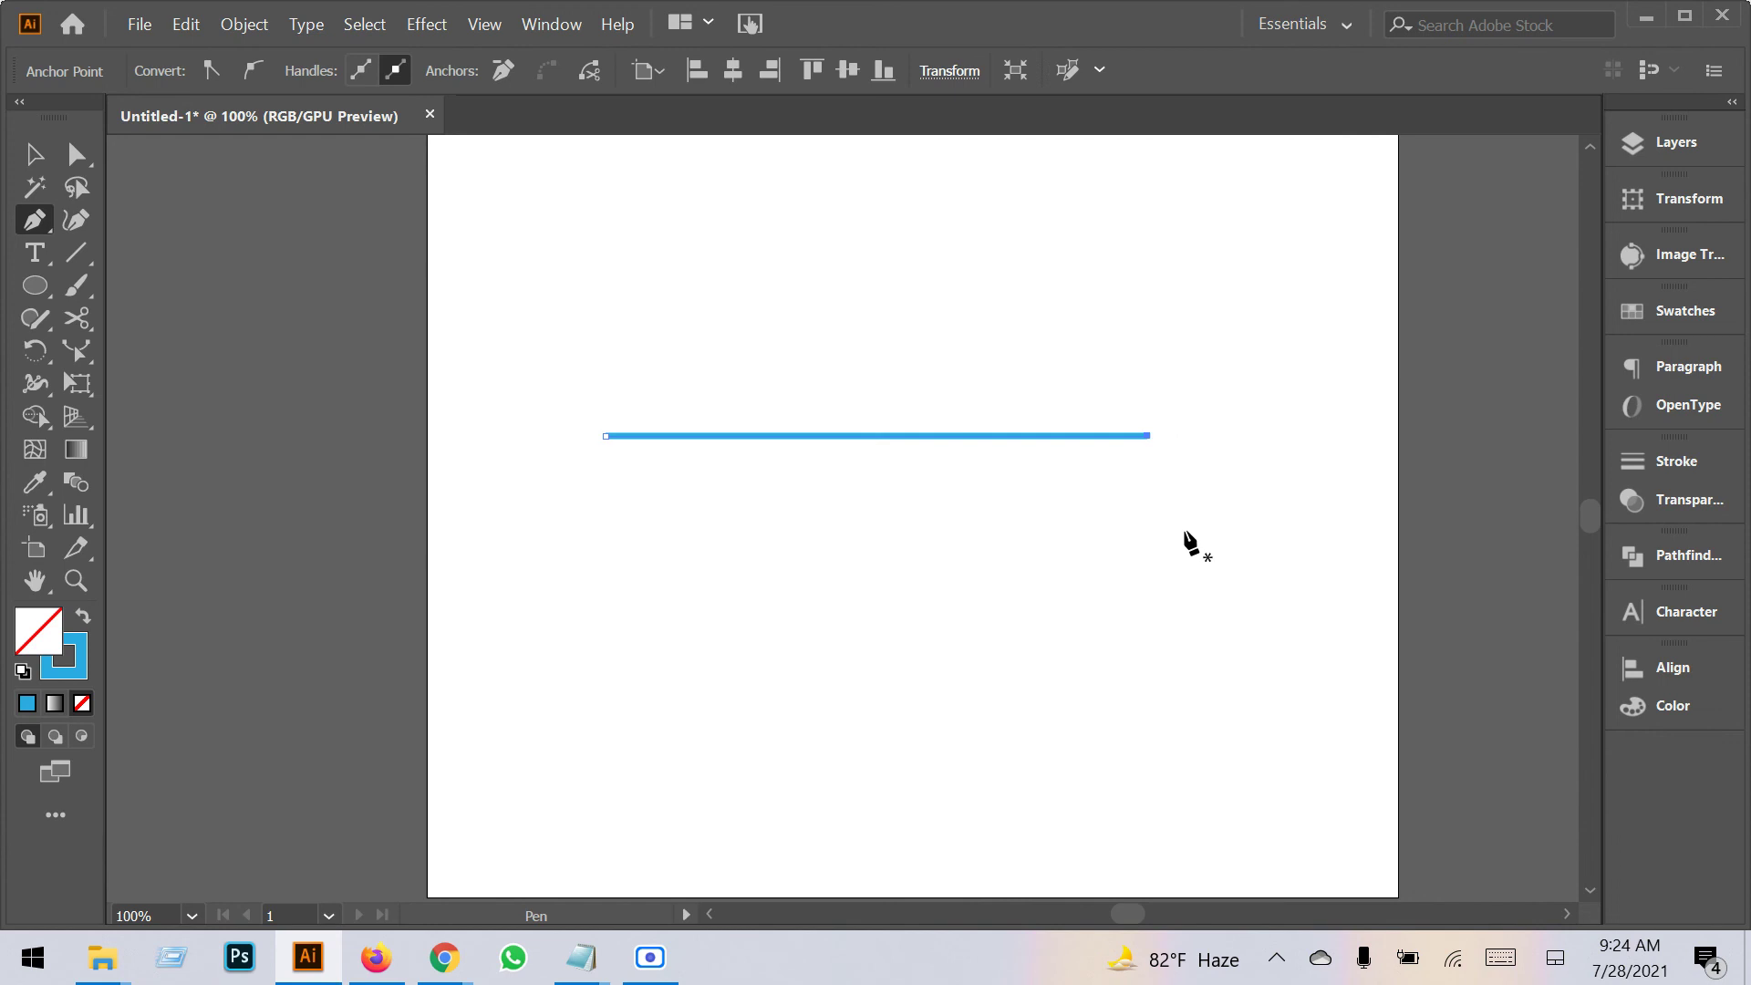
Rotate a copy of the horizontal line slightly clockwise around the line's midpoint, keeping the original.
left_click(35, 154)
left_click_drag(986, 544, 890, 410)
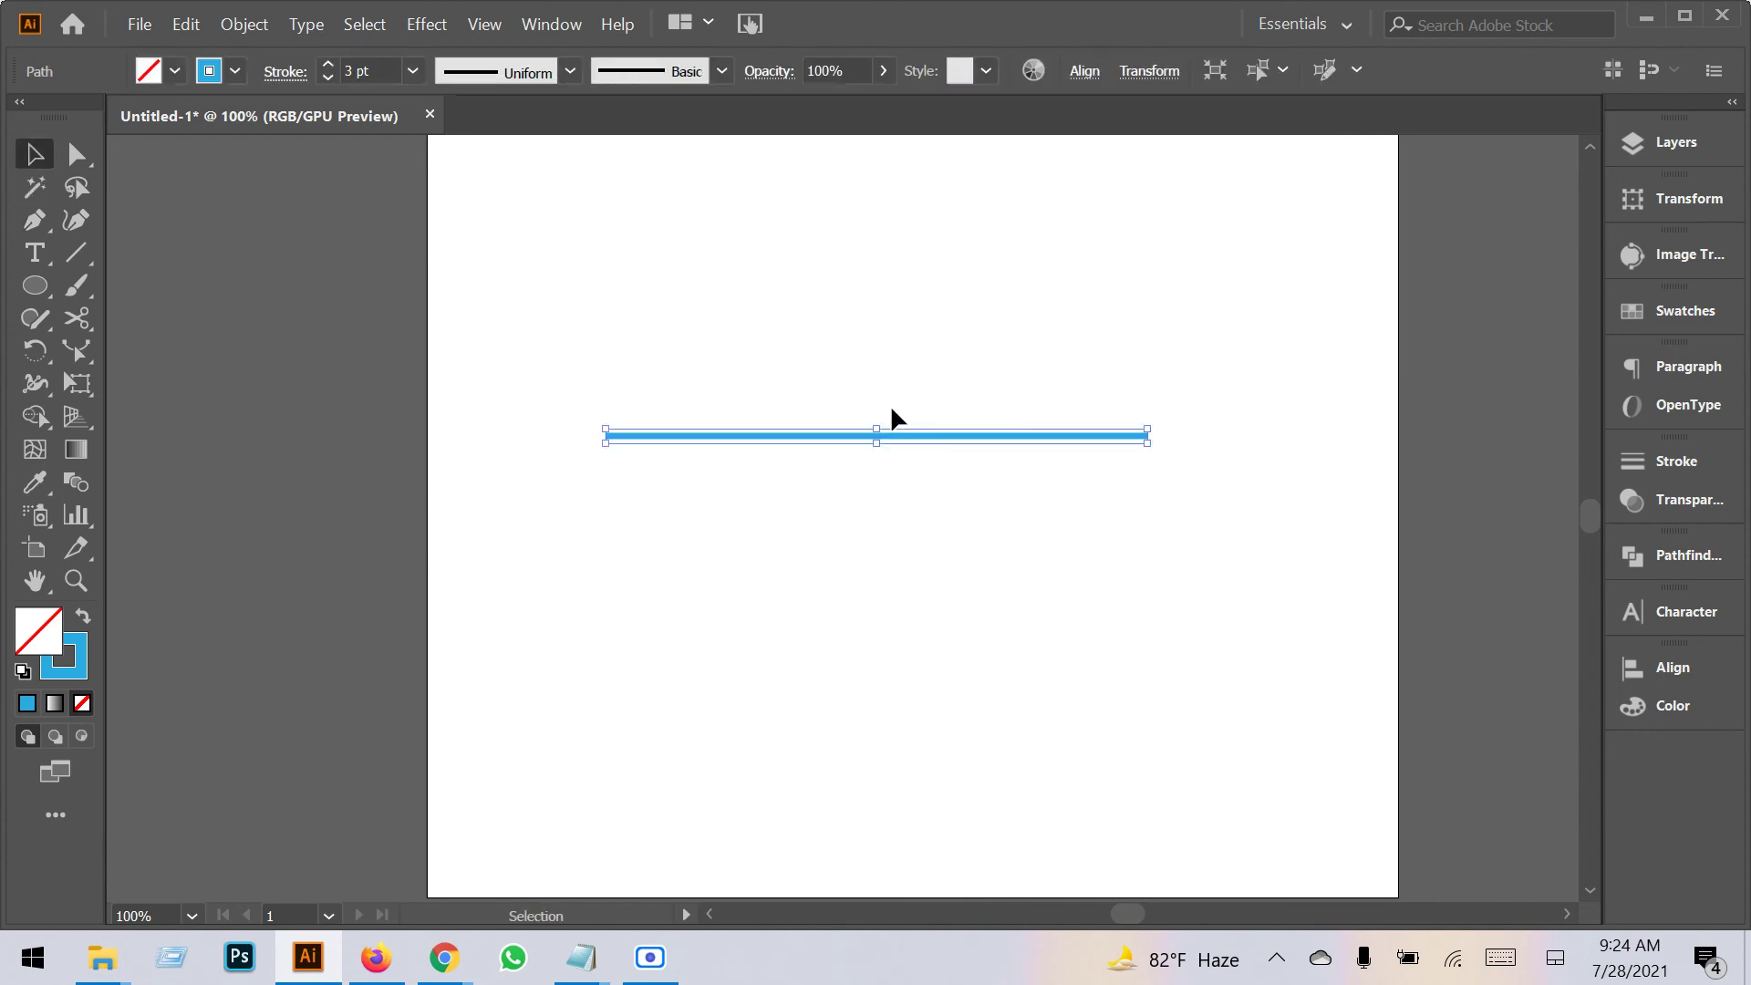
left_click(33, 354)
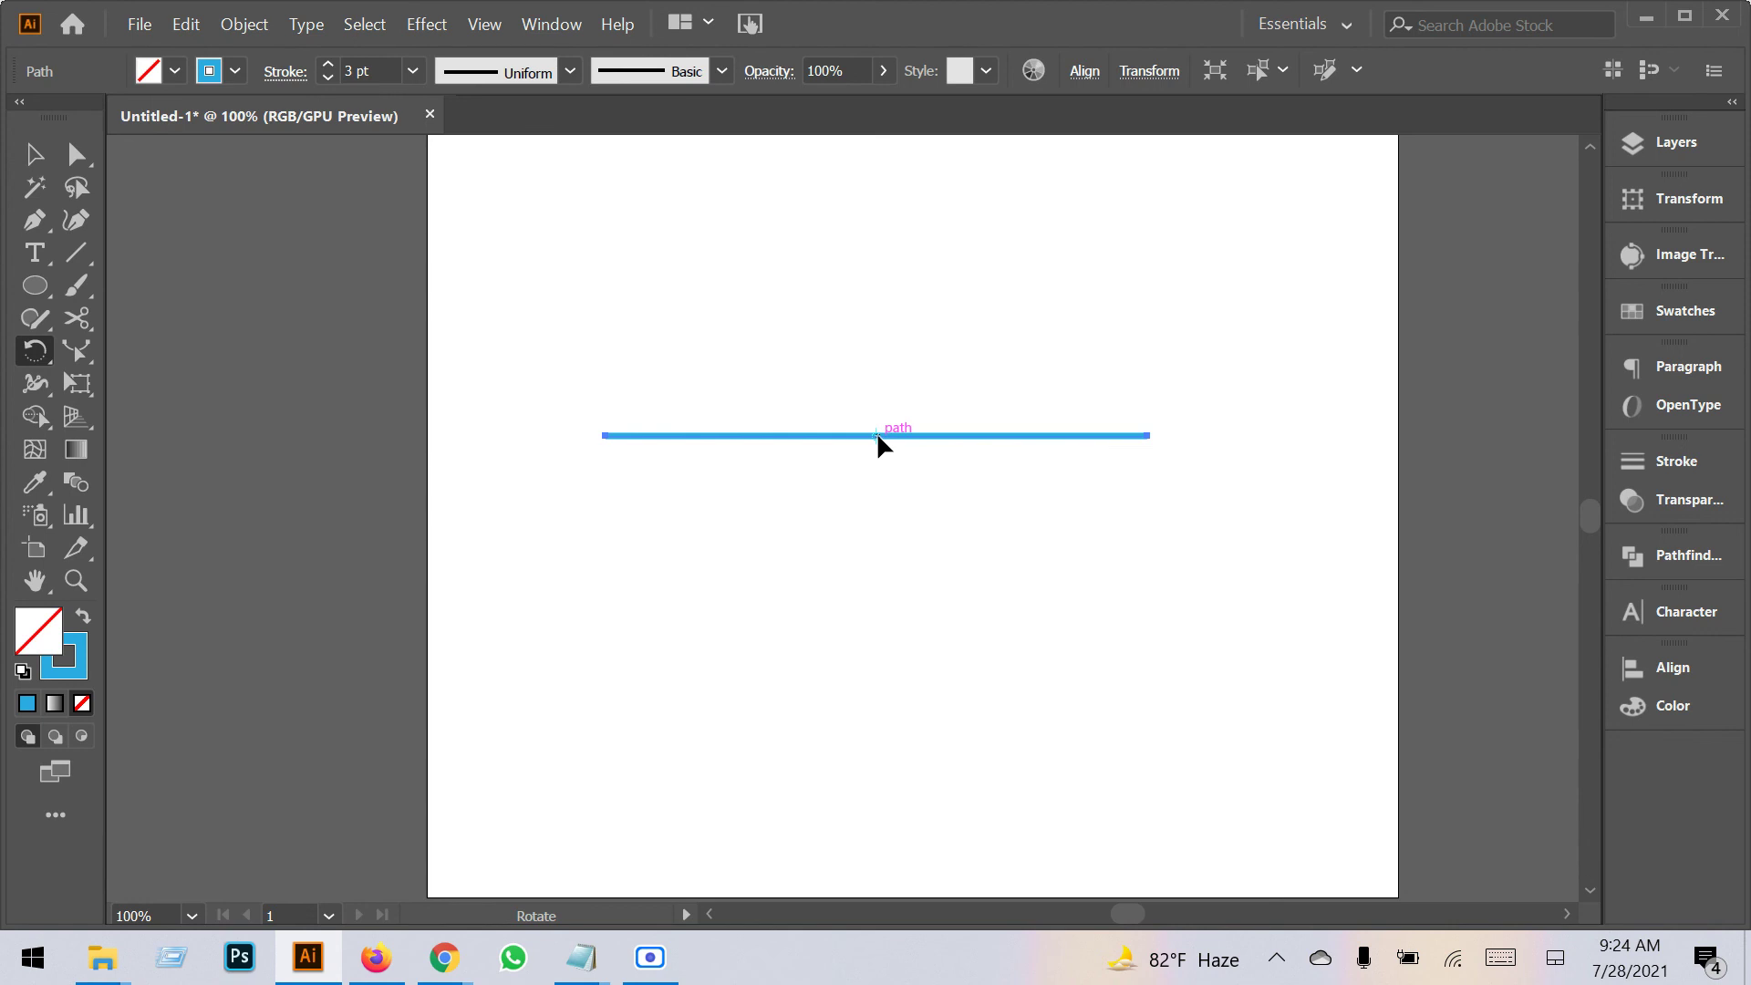
left_click_drag(805, 438, 808, 424)
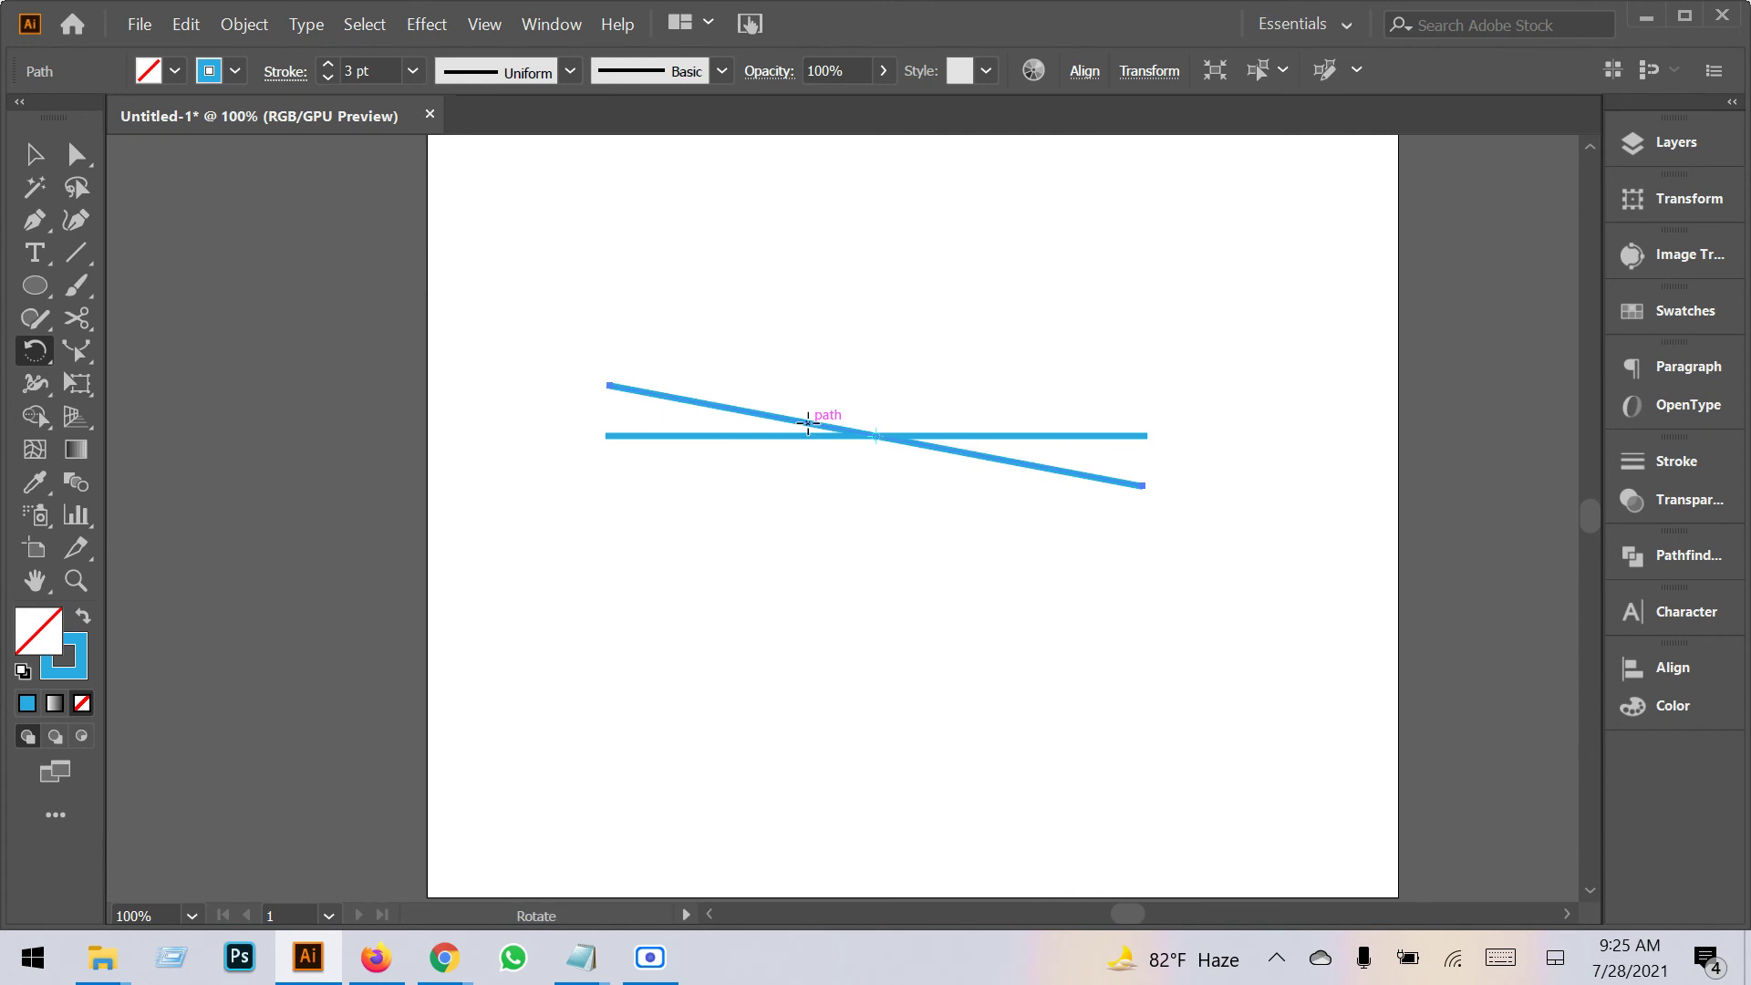
Repeat the rotated copy around the same midpoint until the lines form a full circular burst, and deselect it.
key("ctrl+d")
key("ctrl+d")
key("ctrl+d")
key("ctrl+d")
key("ctrl+d")
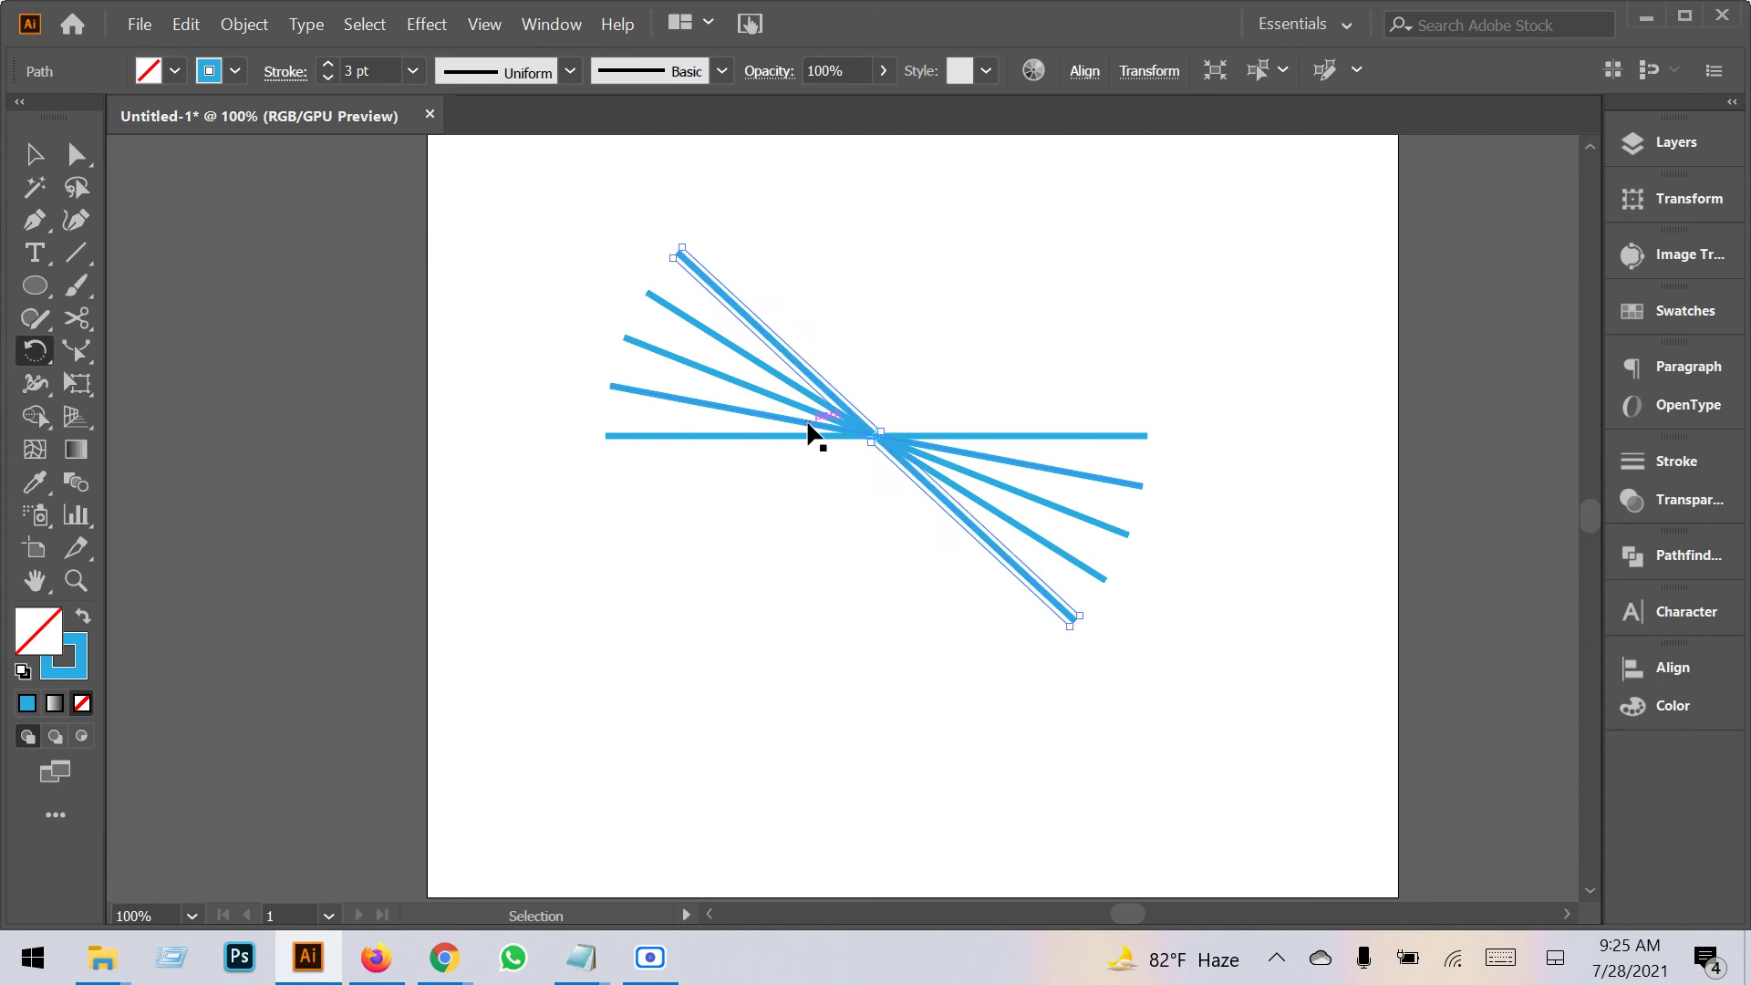
key("ctrl+d")
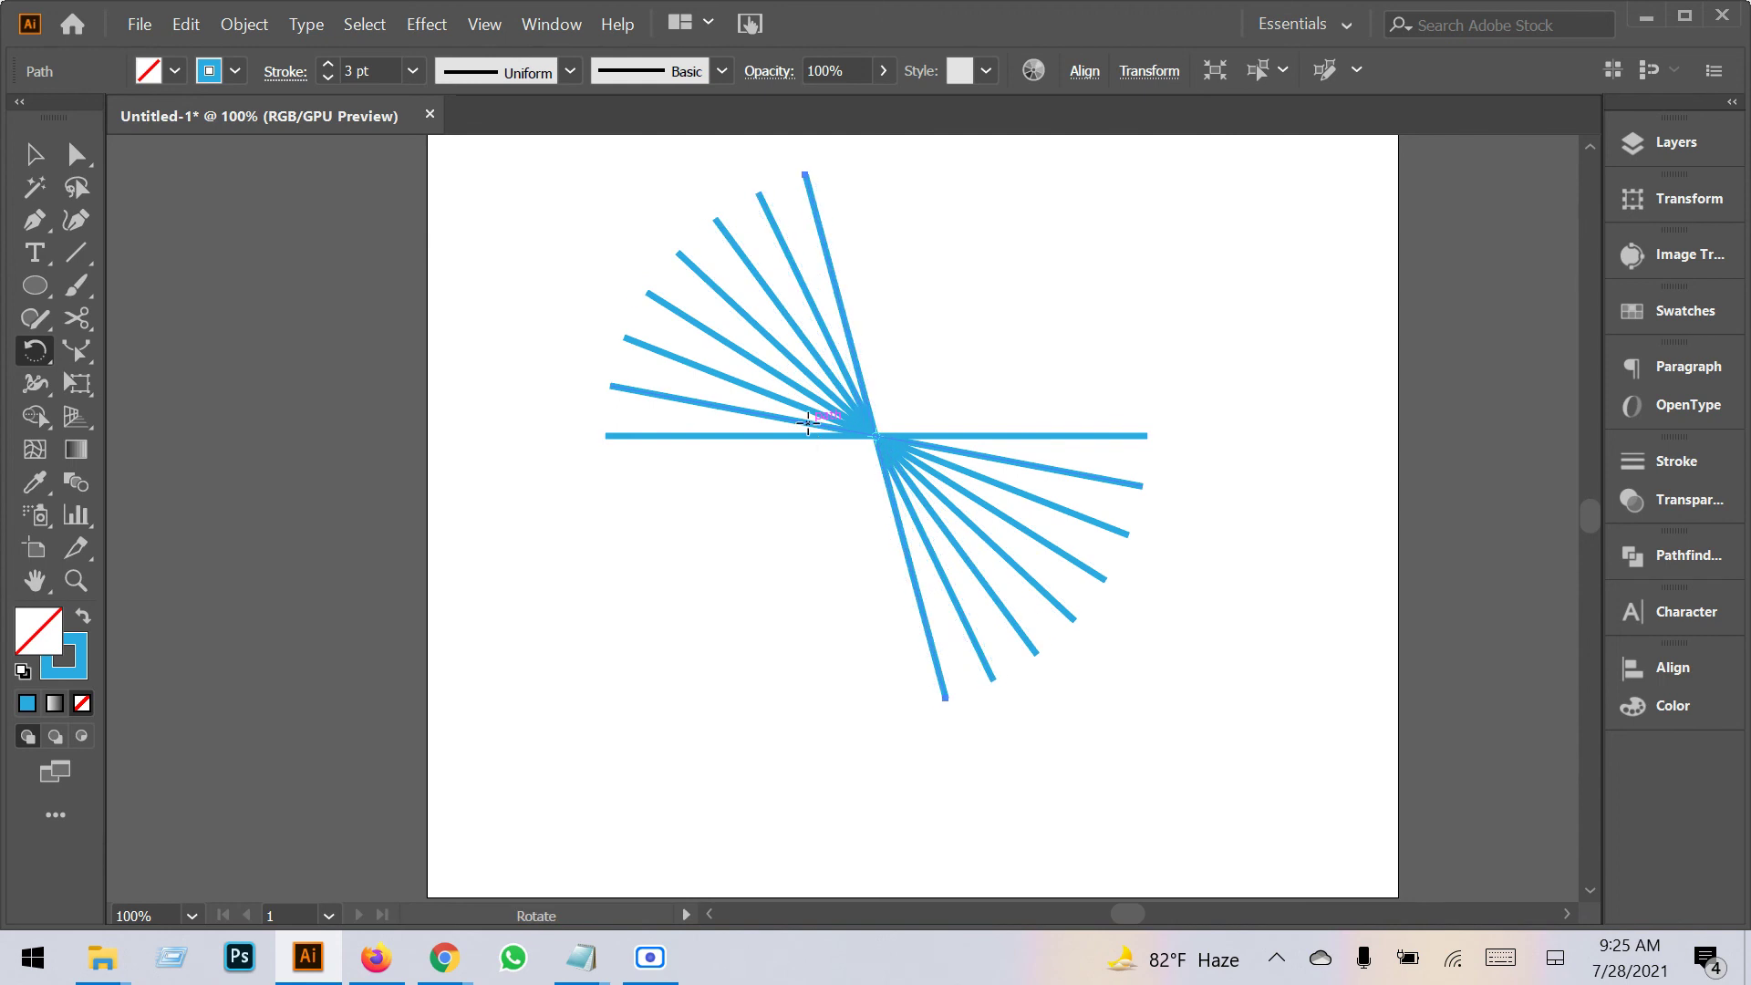
left_click(889, 443, "ctrl")
key("ctrl+d")
key("ctrl+d")
key("ctrl+d")
key("ctrl+d")
key("ctrl+d")
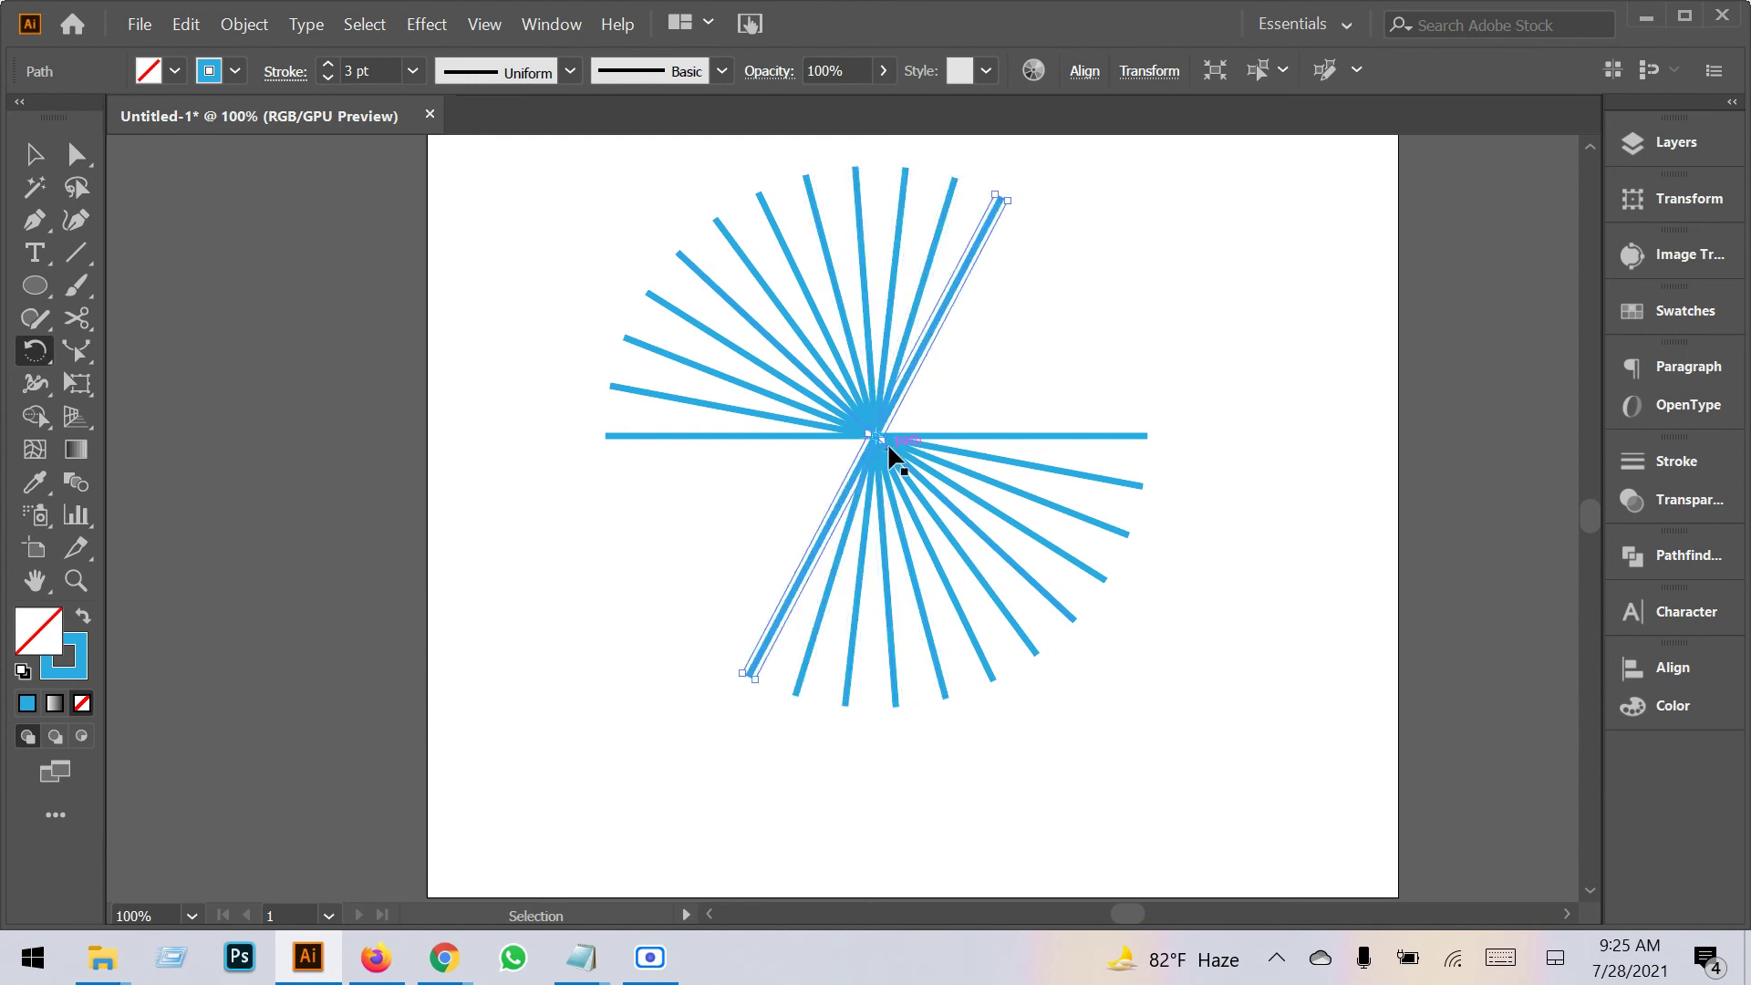
key("ctrl+d")
key("ctrl+d")
key("ctrl+d")
key("ctrl+d")
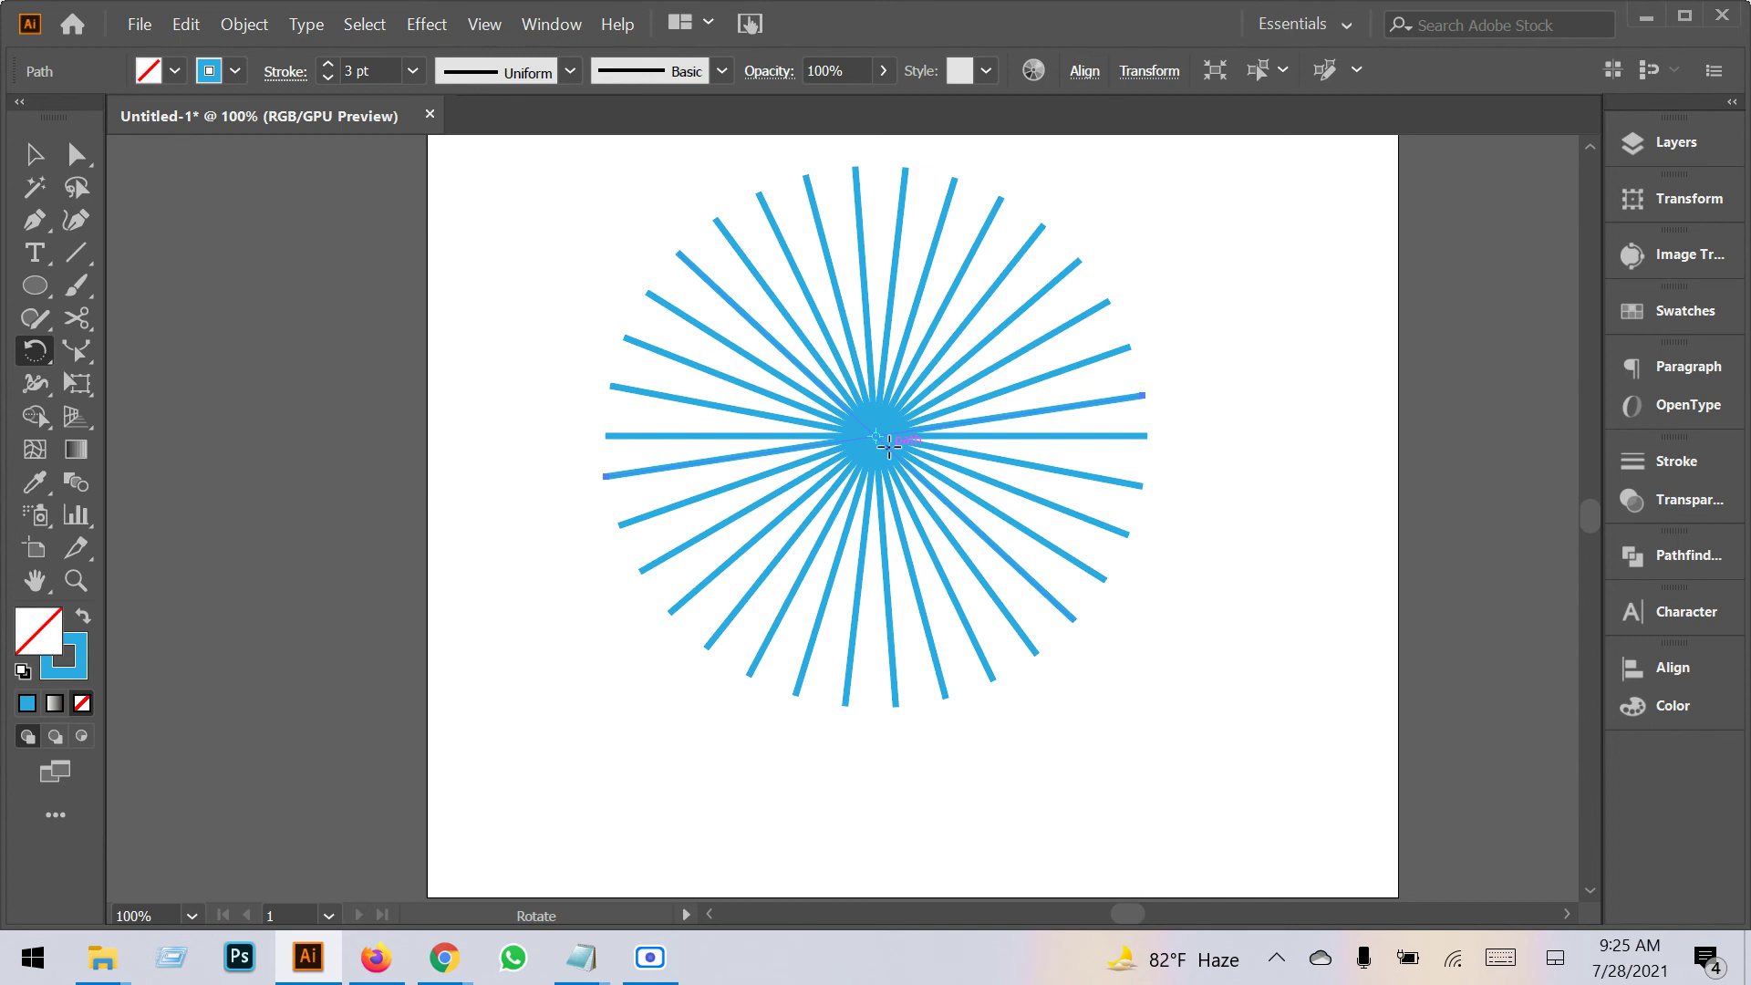
left_click(35, 154)
left_click(607, 247)
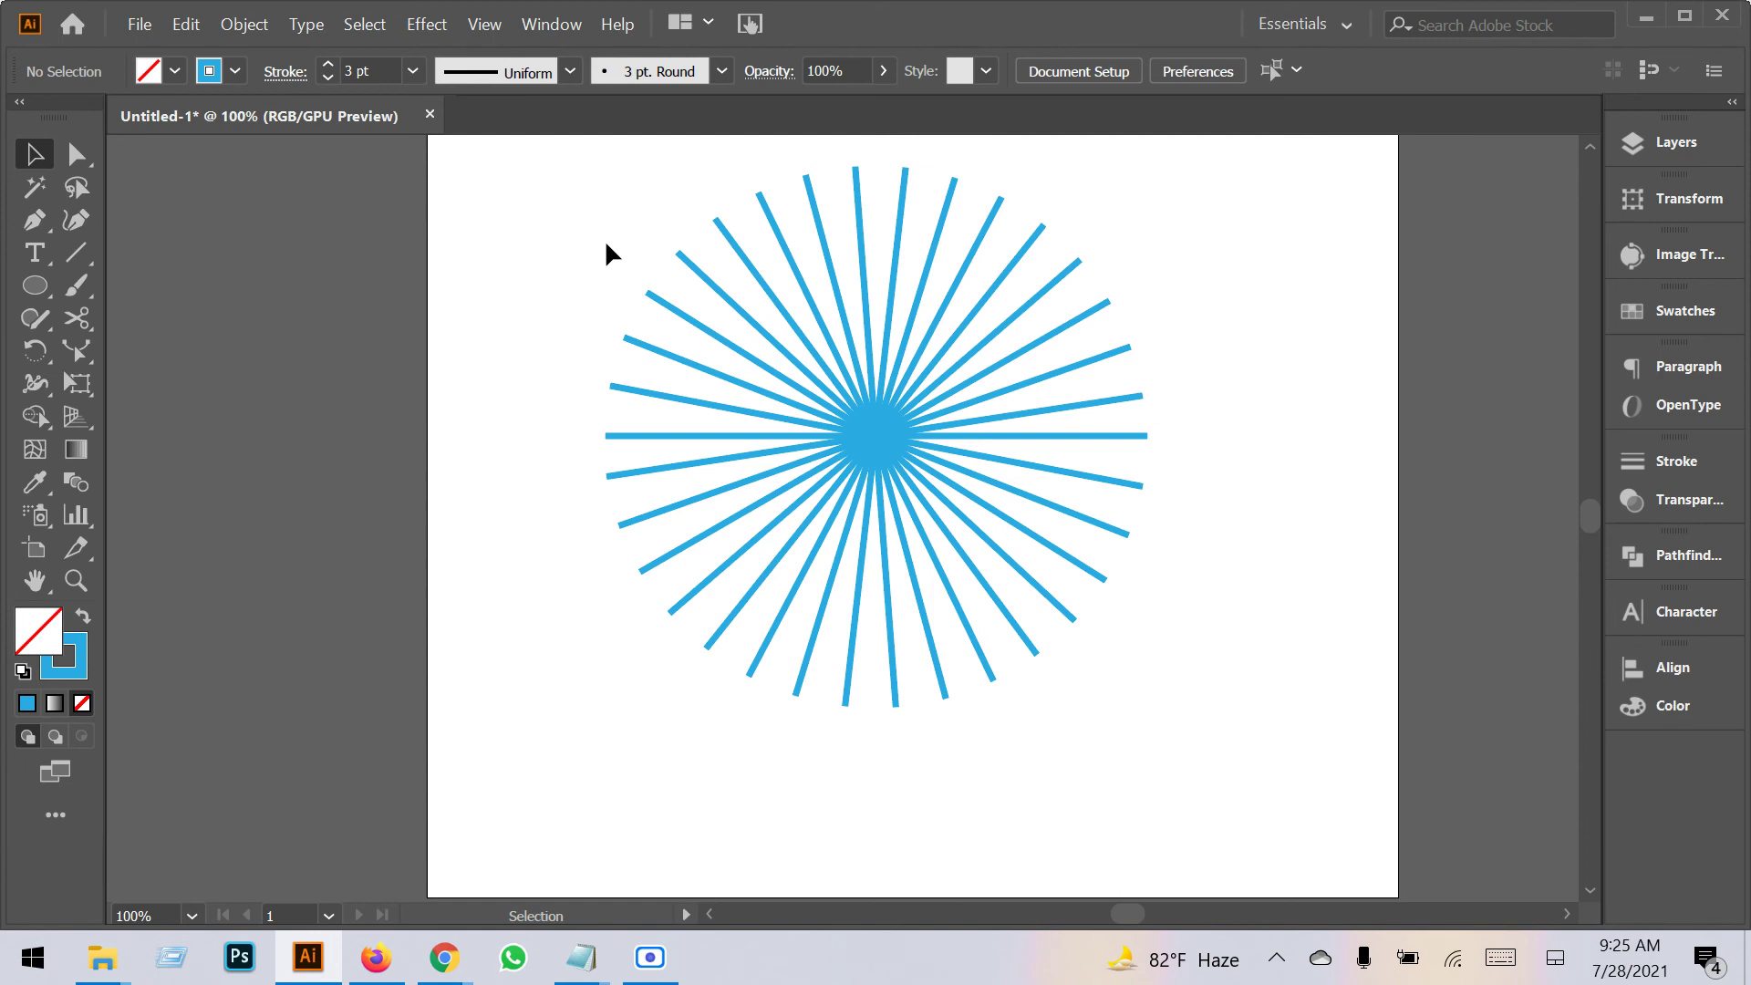
Apply the symmetric lens-shaped width profile, pointed at both ends, to all lines of the burst and deselect them.
left_click_drag(558, 186, 1228, 742)
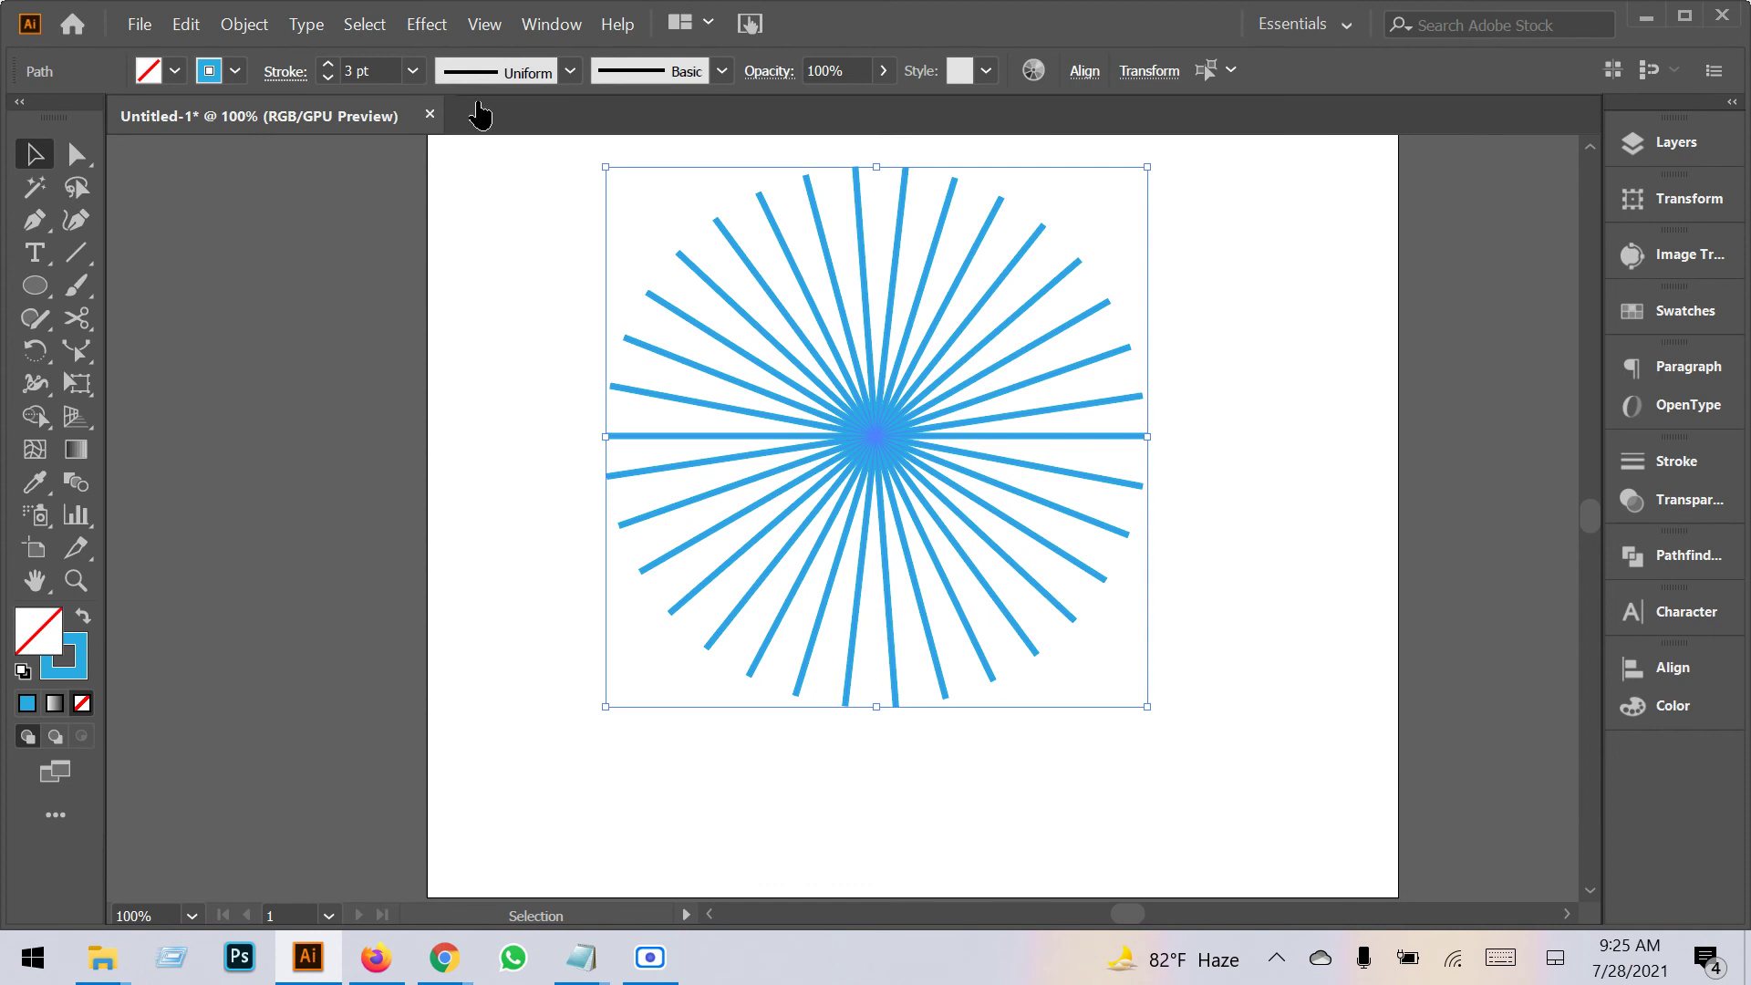
left_click(570, 71)
left_click(548, 119)
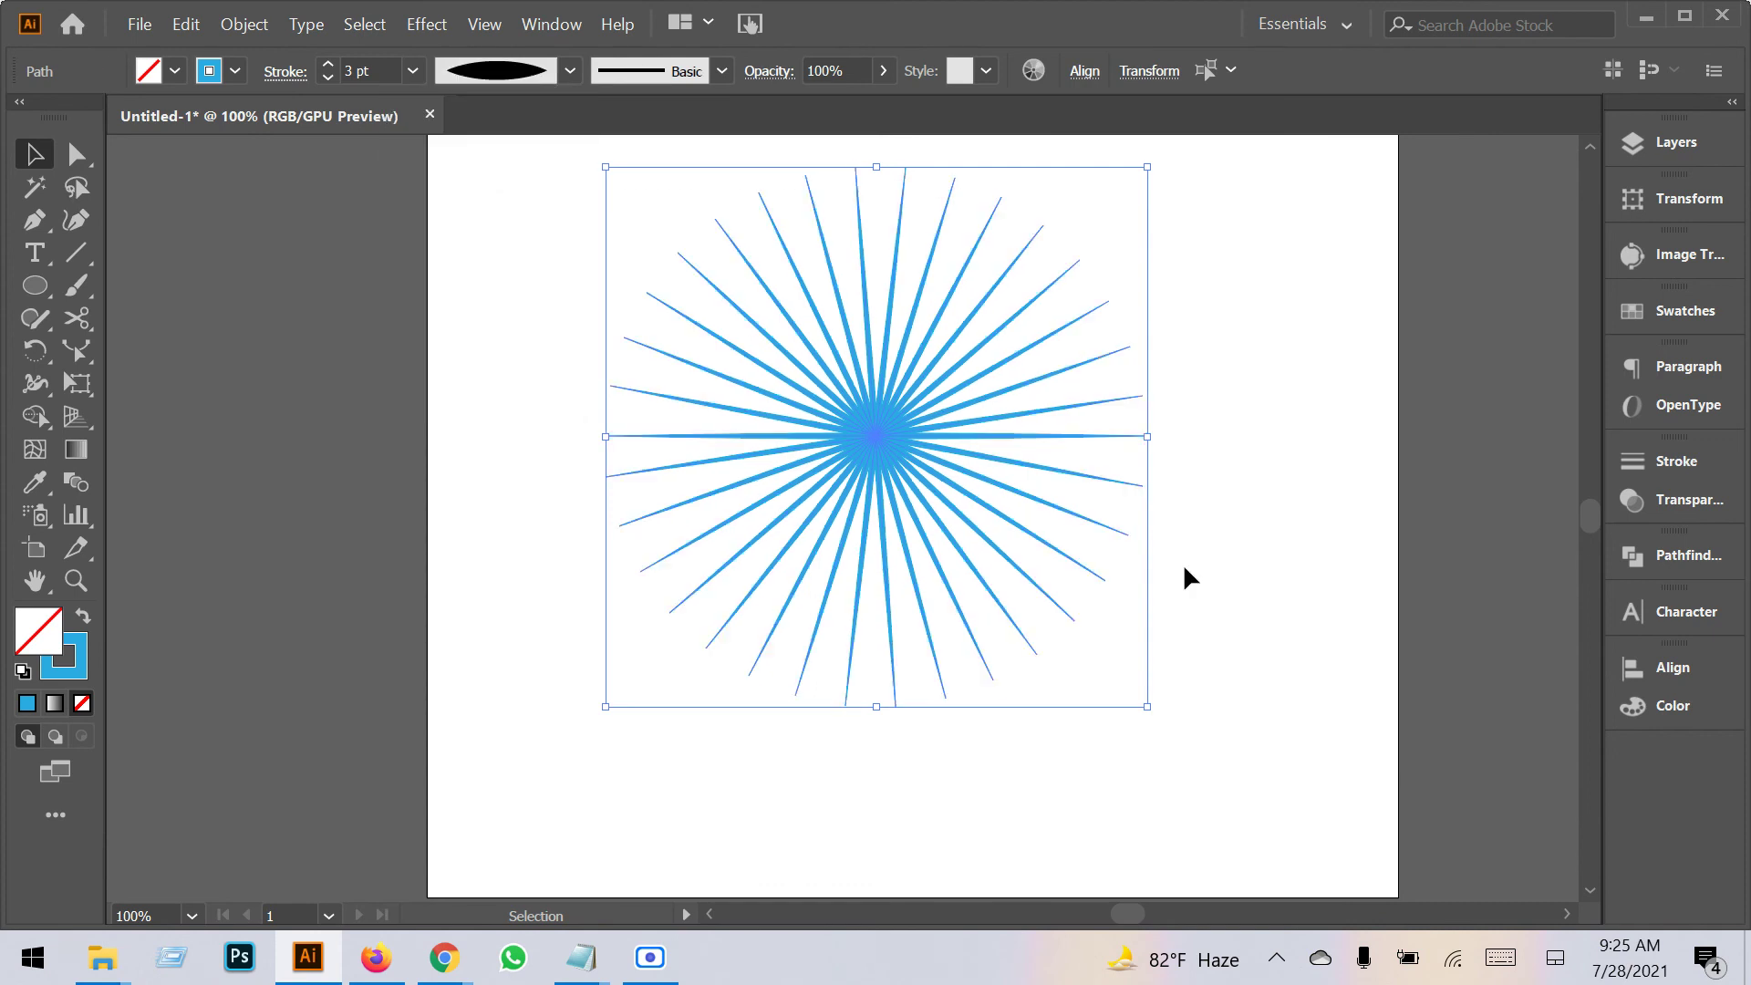
left_click(1300, 605)
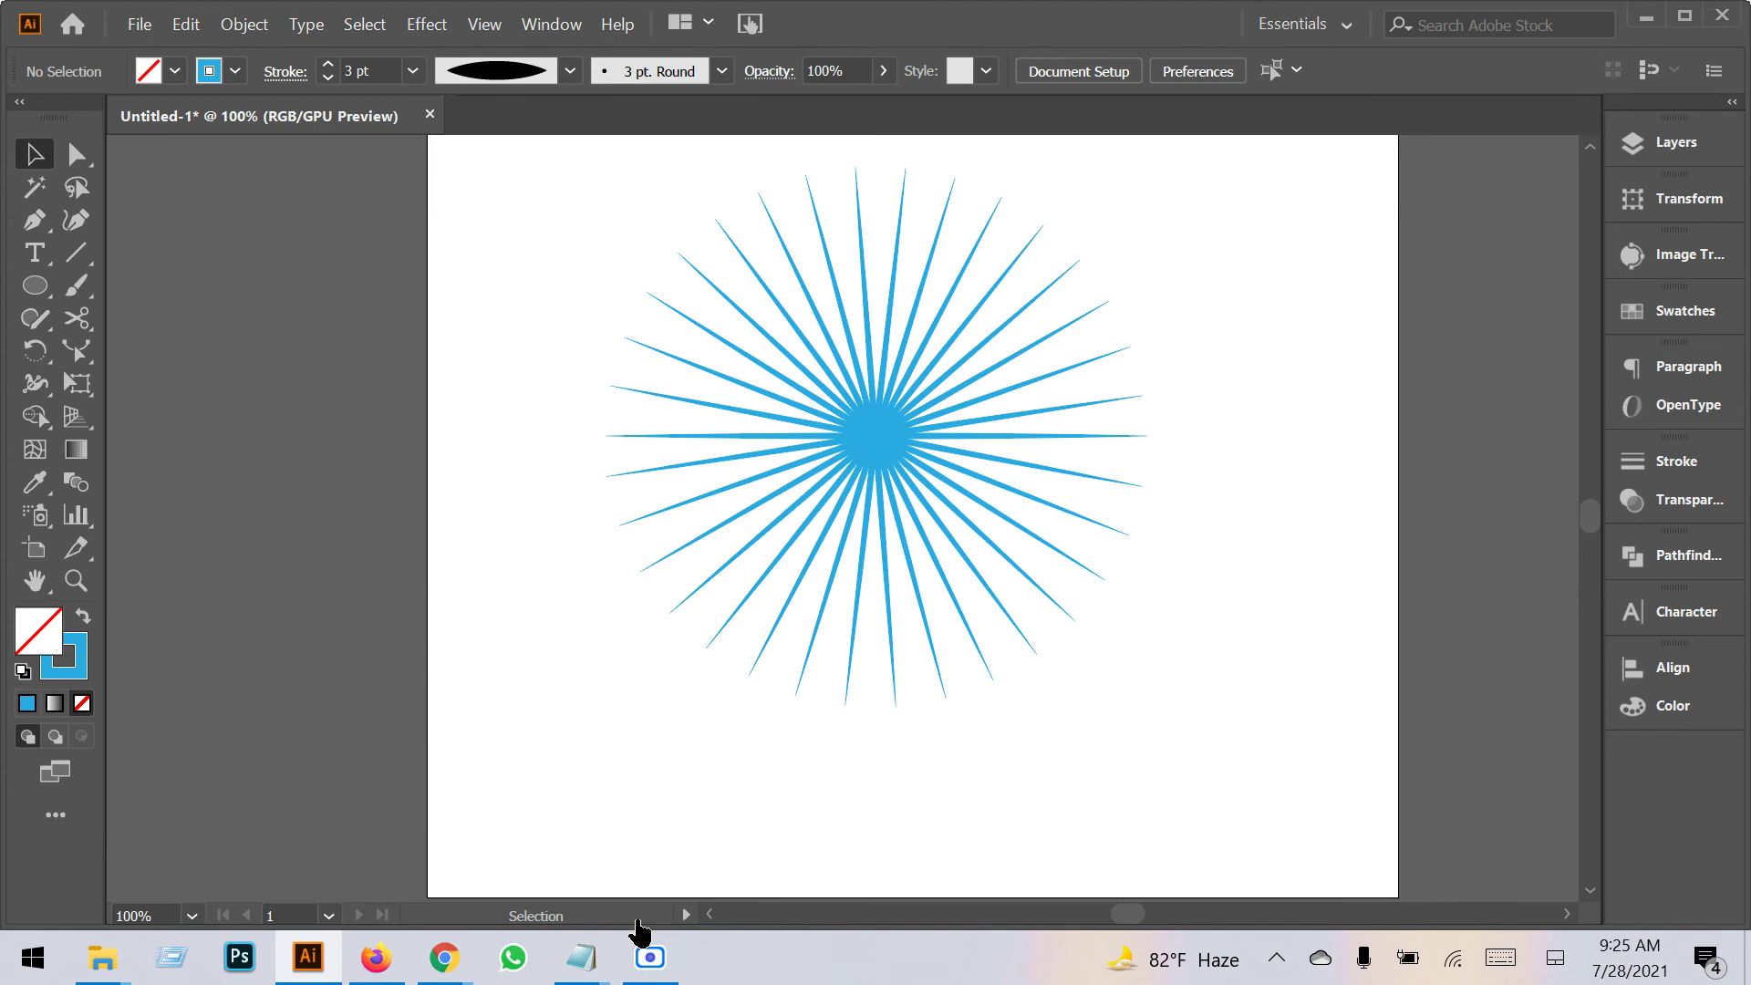
Apply the triangular width profile, tapering from one thick end to a point, to all burst lines and deselect them.
left_click_drag(545, 196, 1081, 647)
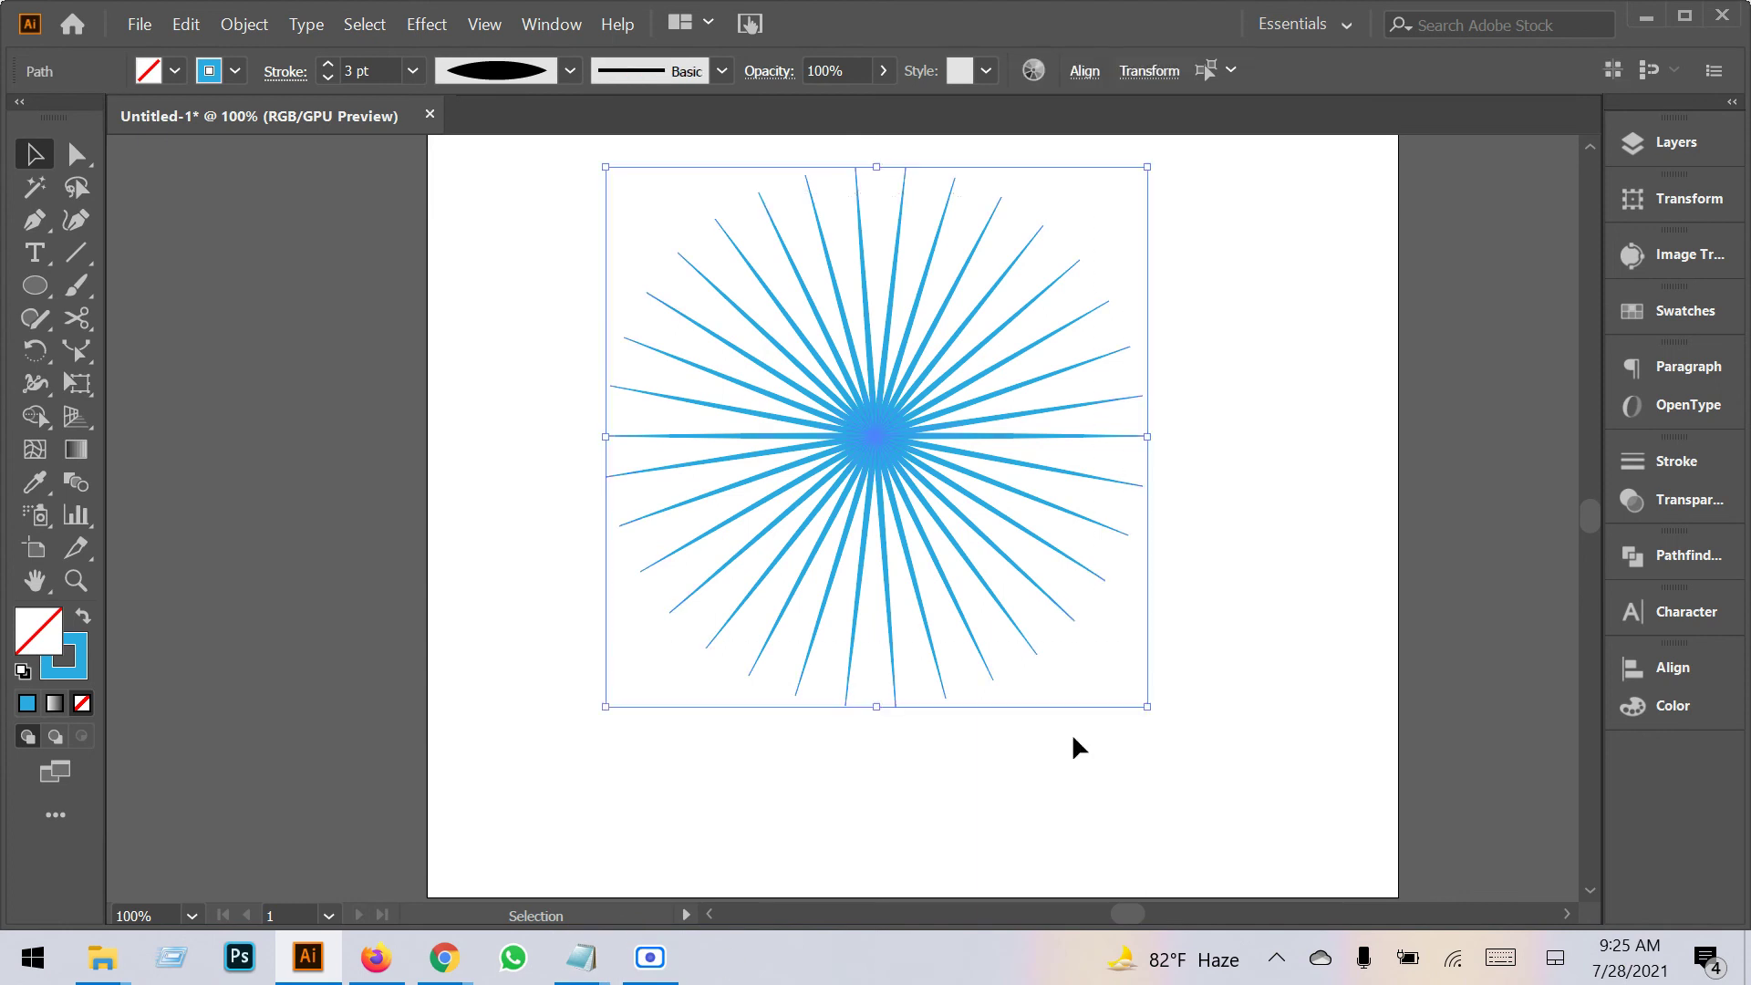
left_click(570, 70)
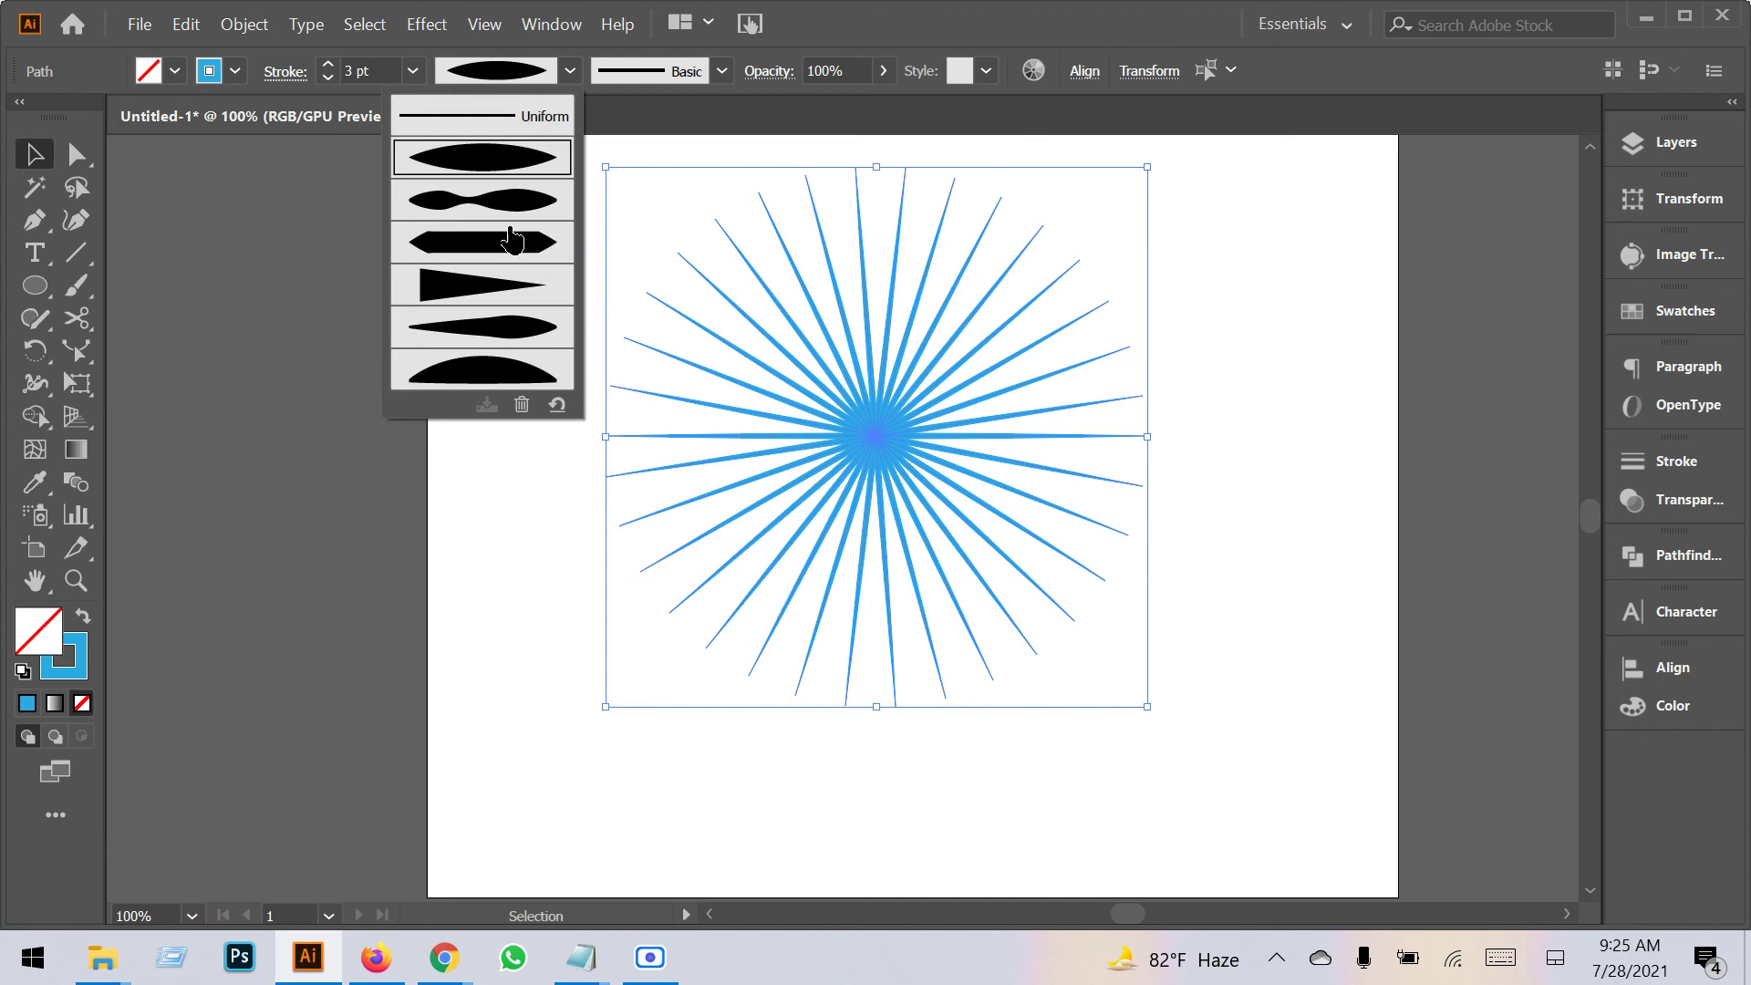
left_click(497, 339)
left_click(1368, 516)
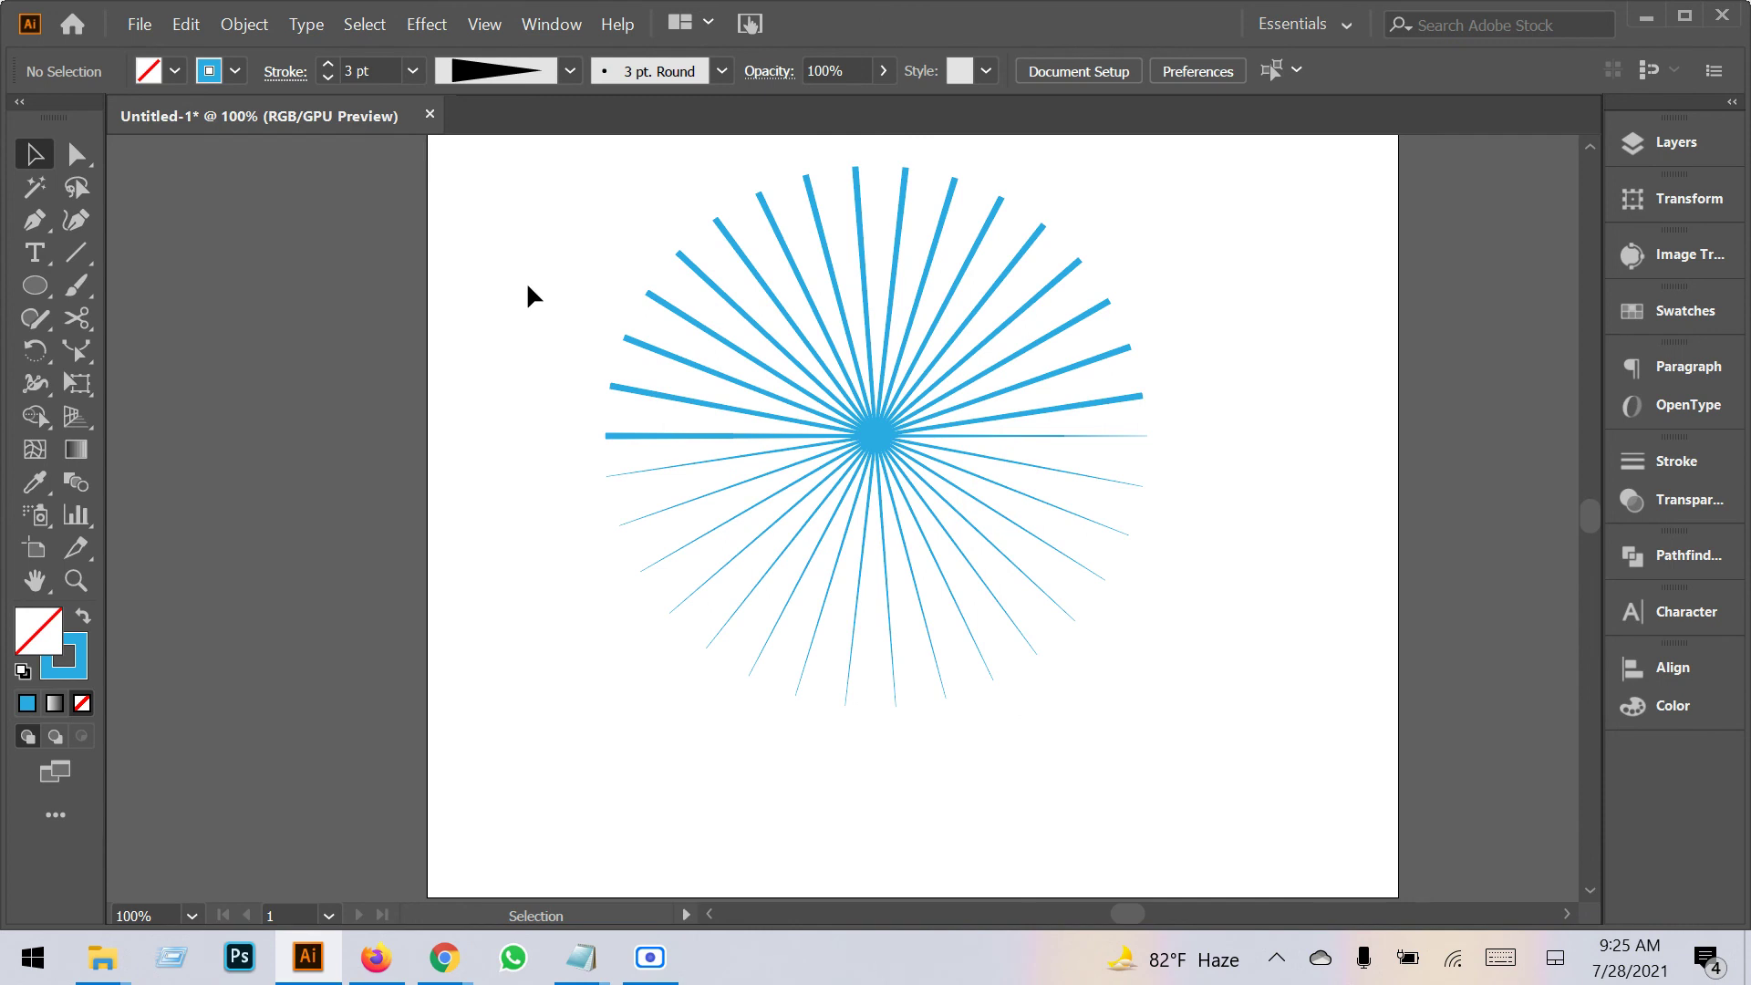
Change the width profile of all burst lines to the arched shape with one flat side.
left_click_drag(520, 183, 1204, 721)
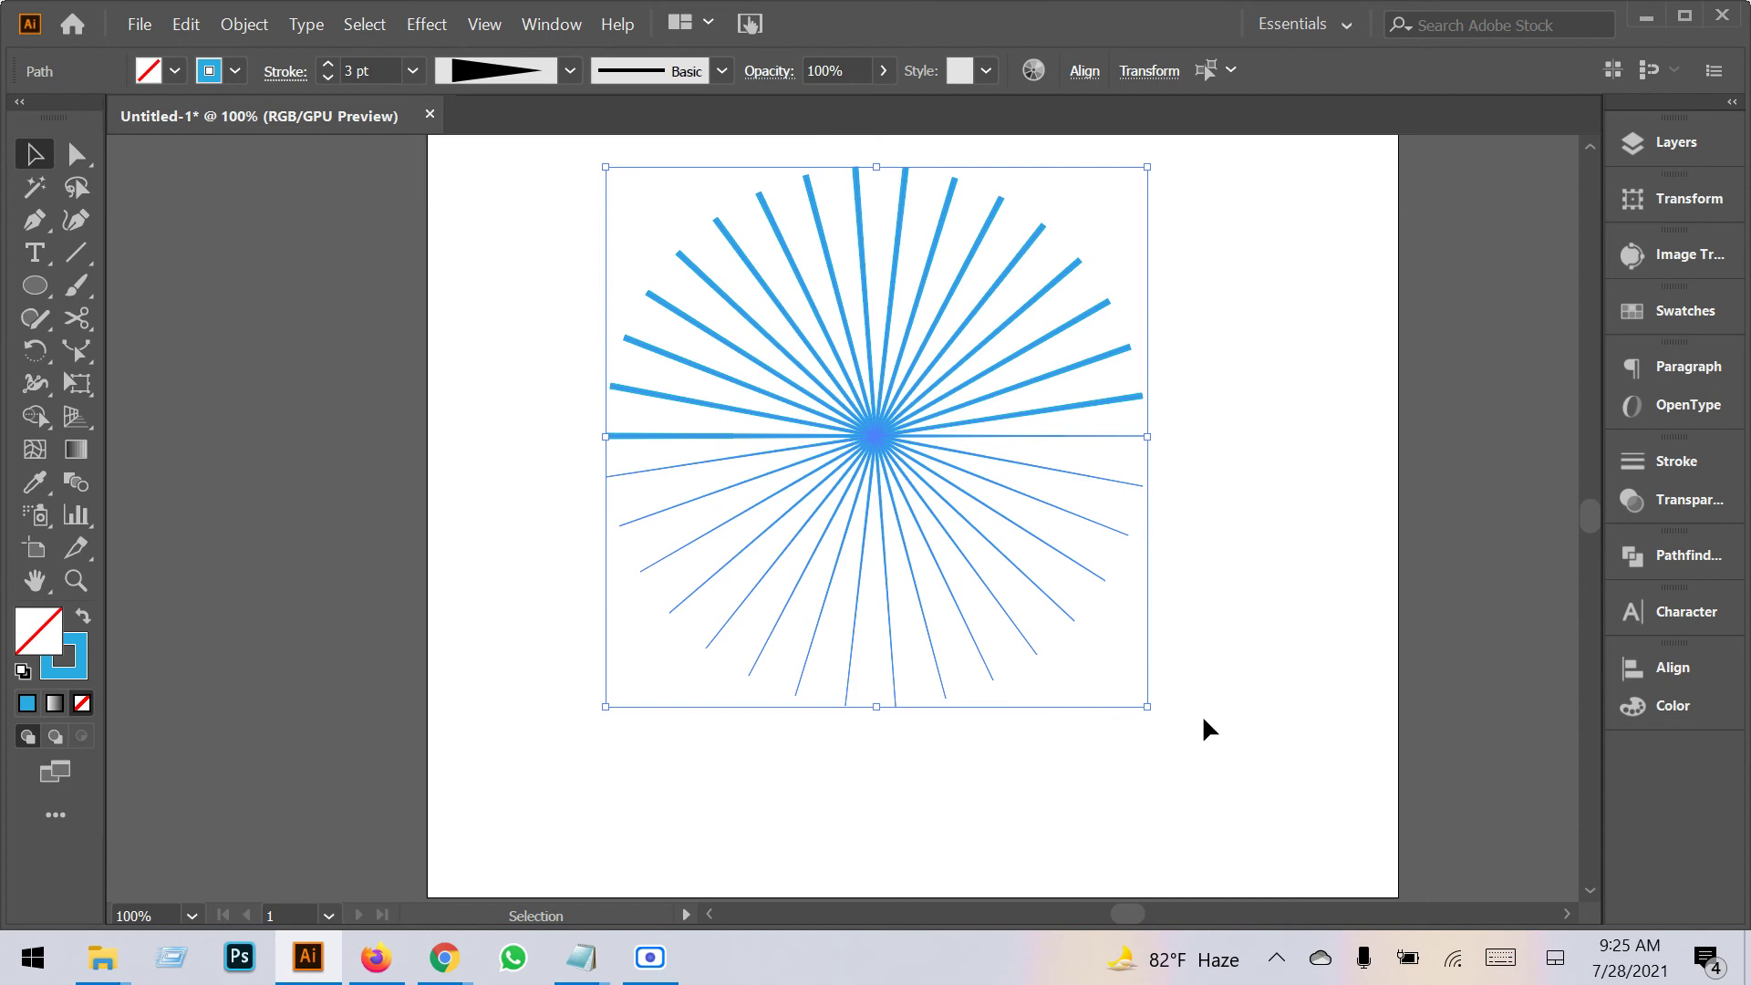
left_click(1212, 777)
left_click_drag(1212, 777, 474, 411)
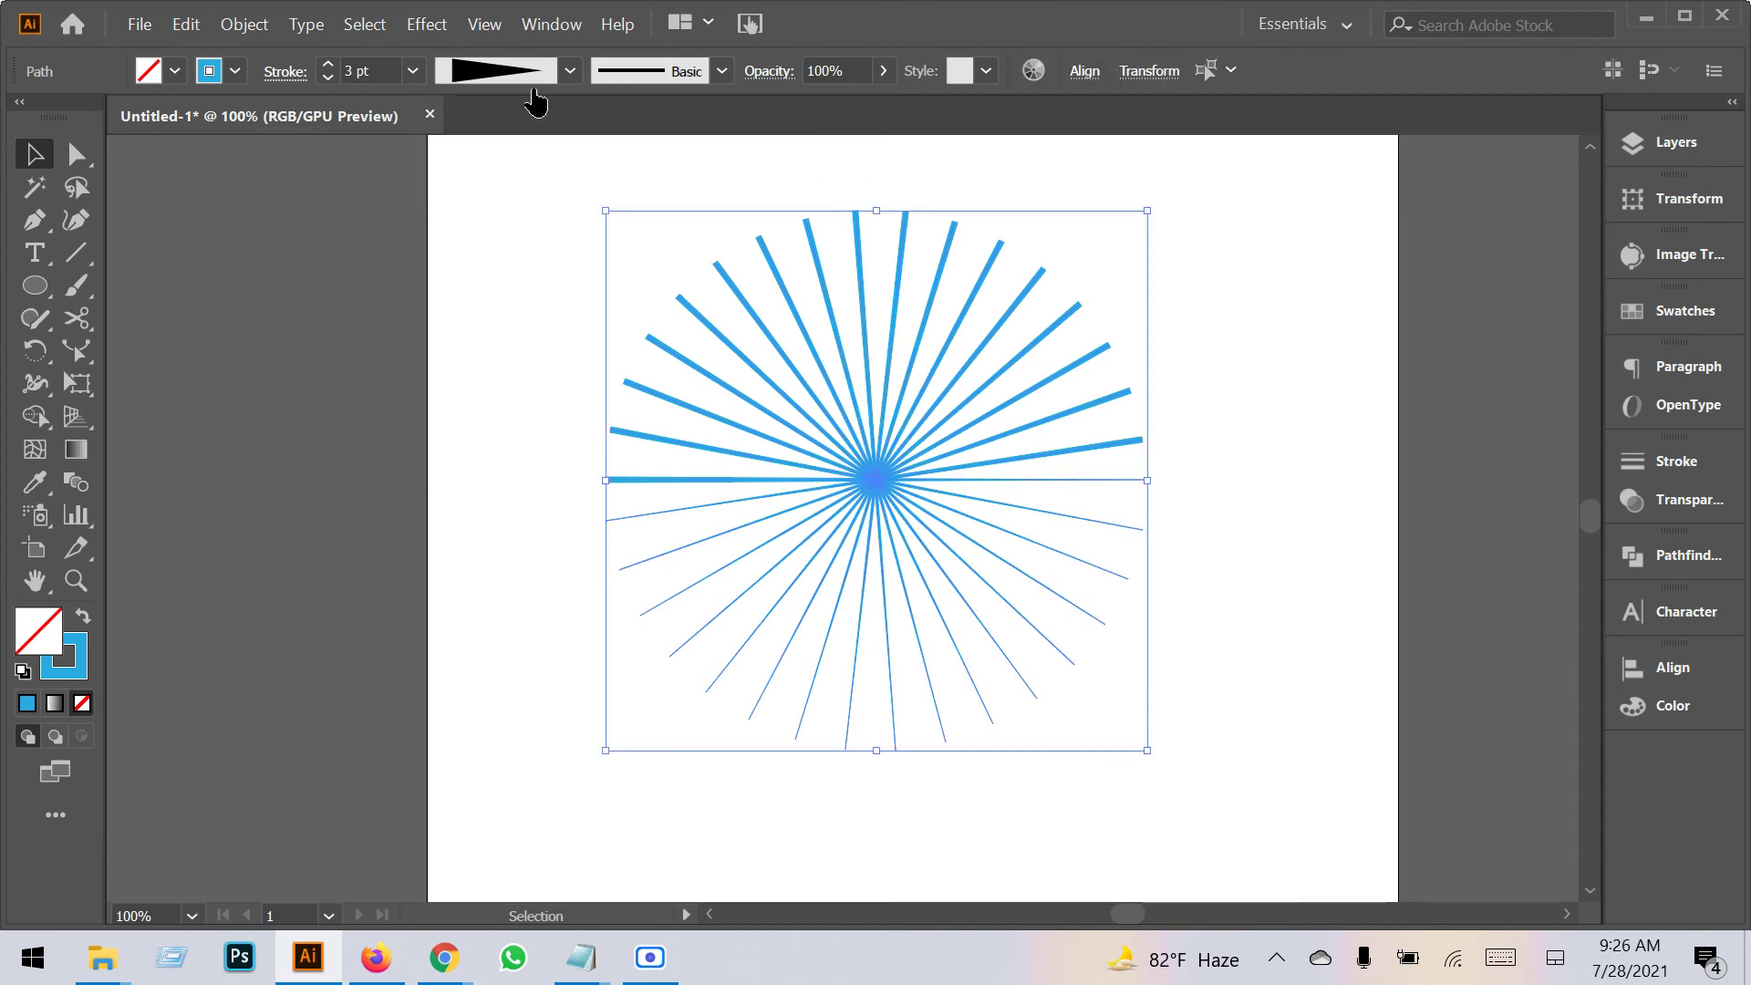
left_click(498, 71)
left_click(504, 367)
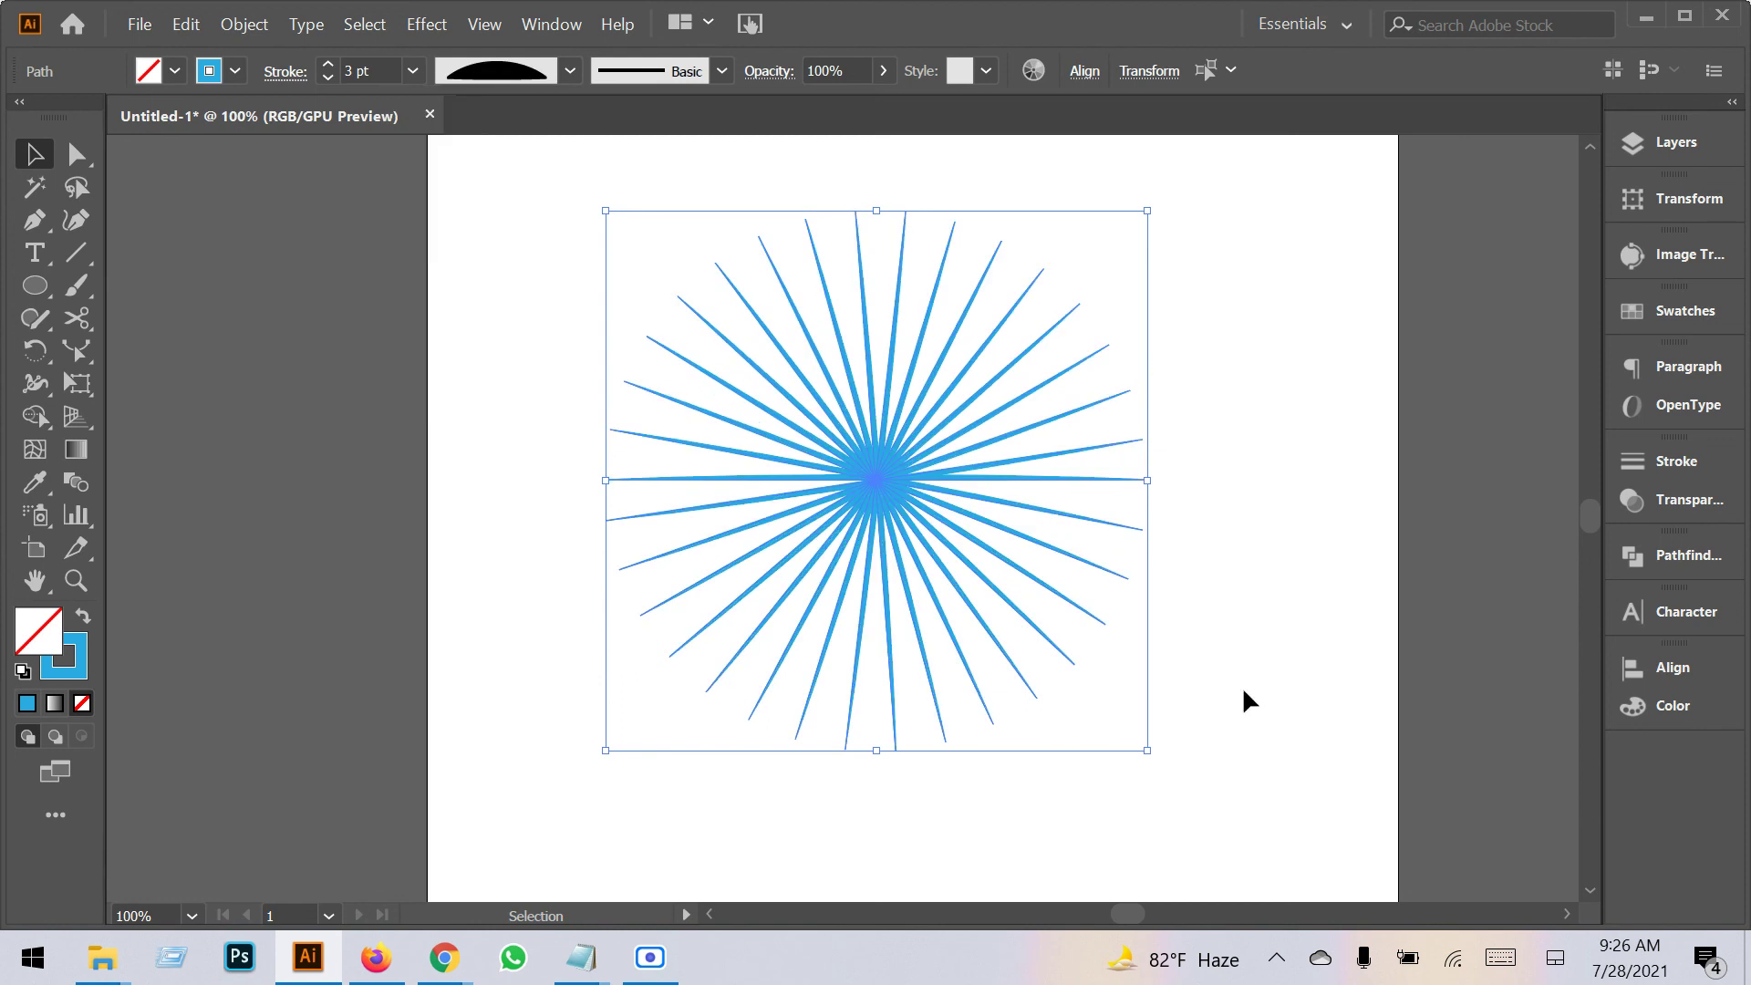
Apply the width profile with pointed ends and an off-centre bulge to the burst lines, and reselect the whole burst.
left_click(501, 74)
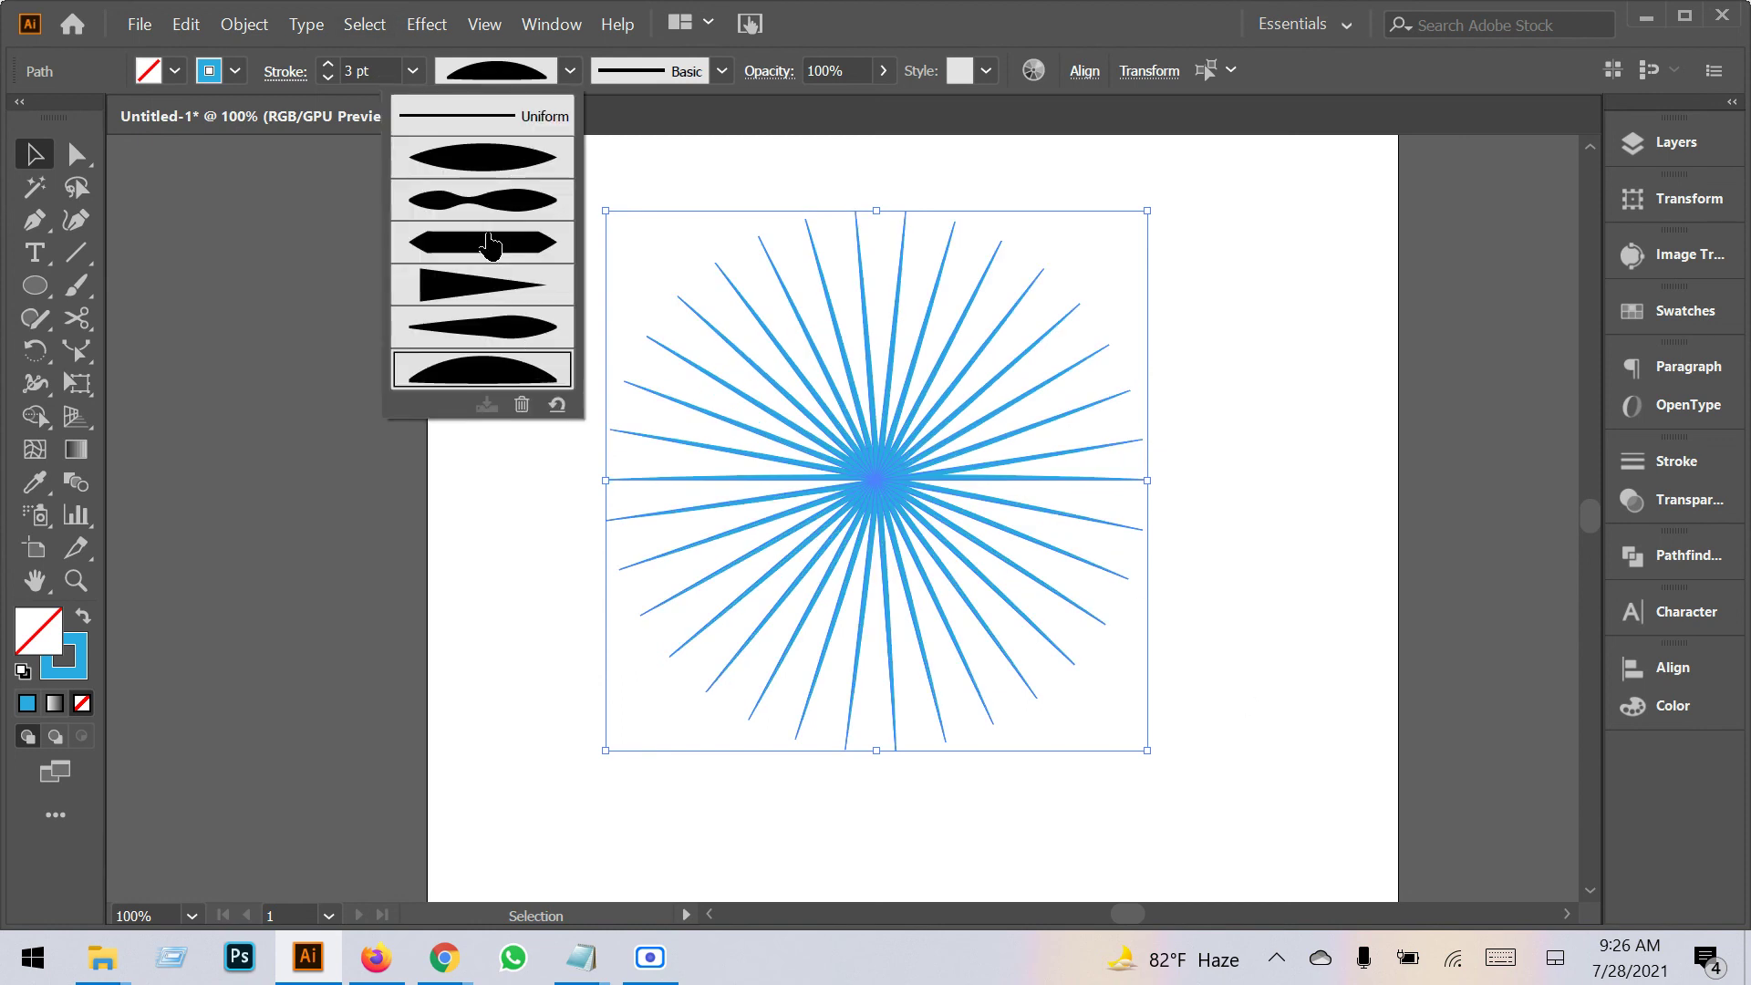
left_click(469, 324)
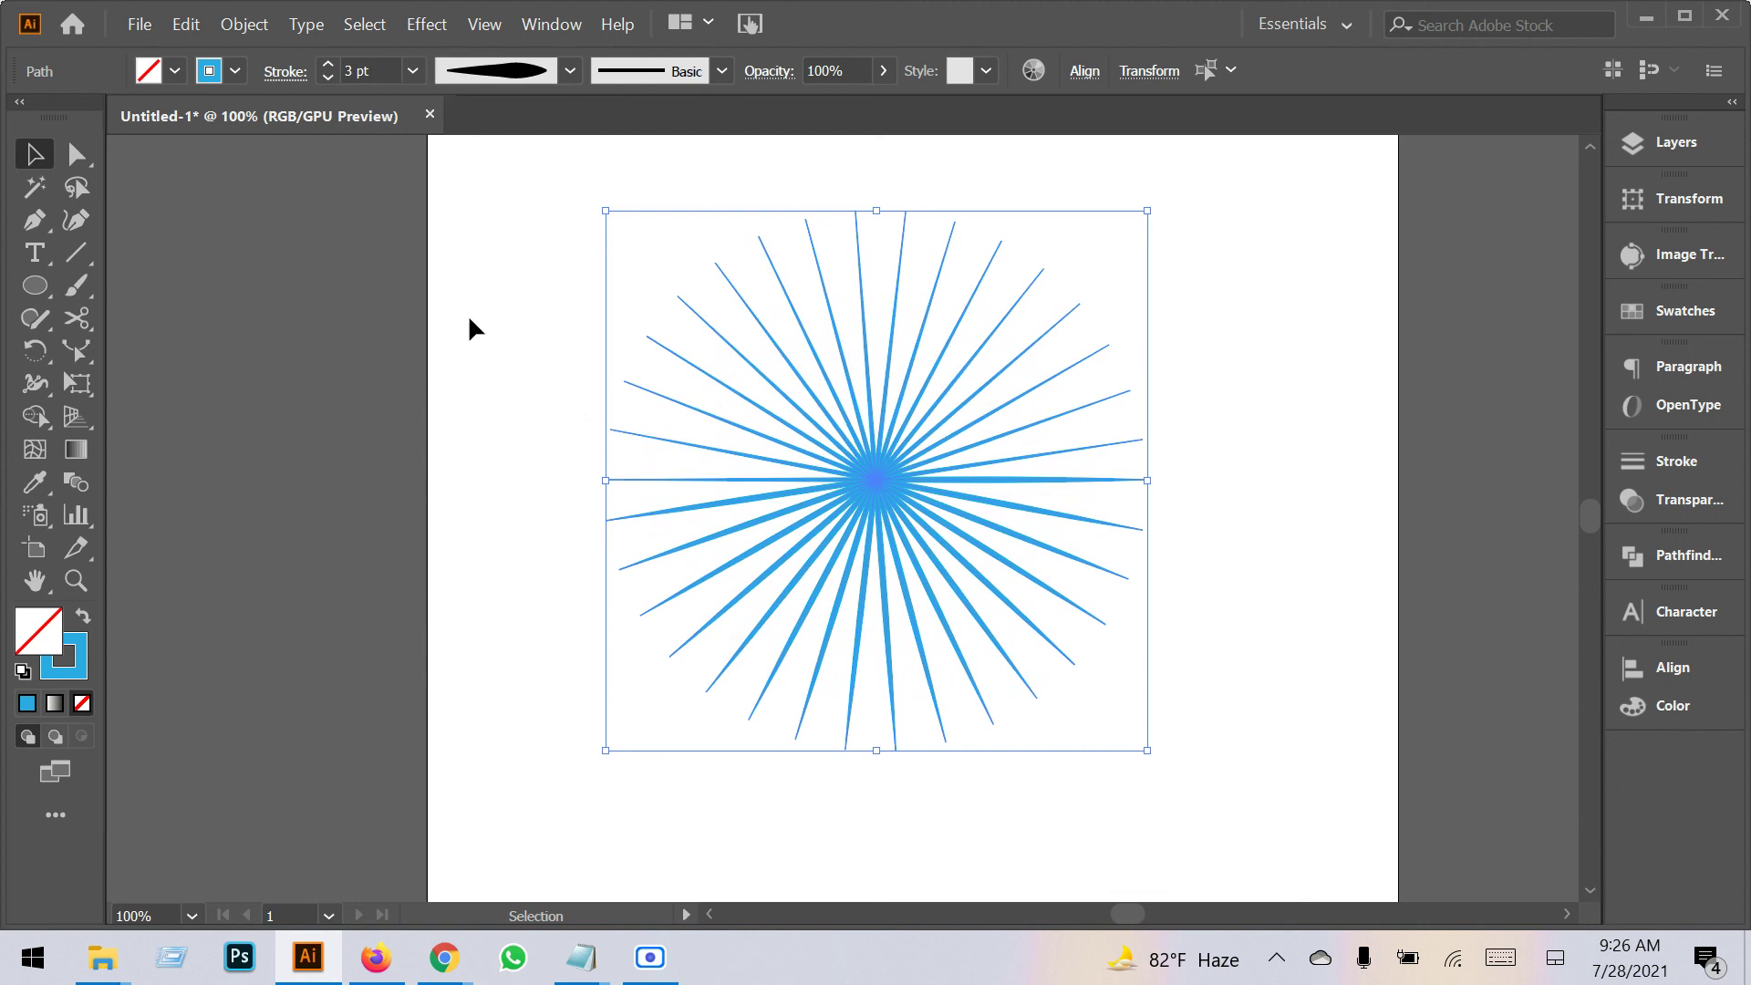
left_click(489, 367)
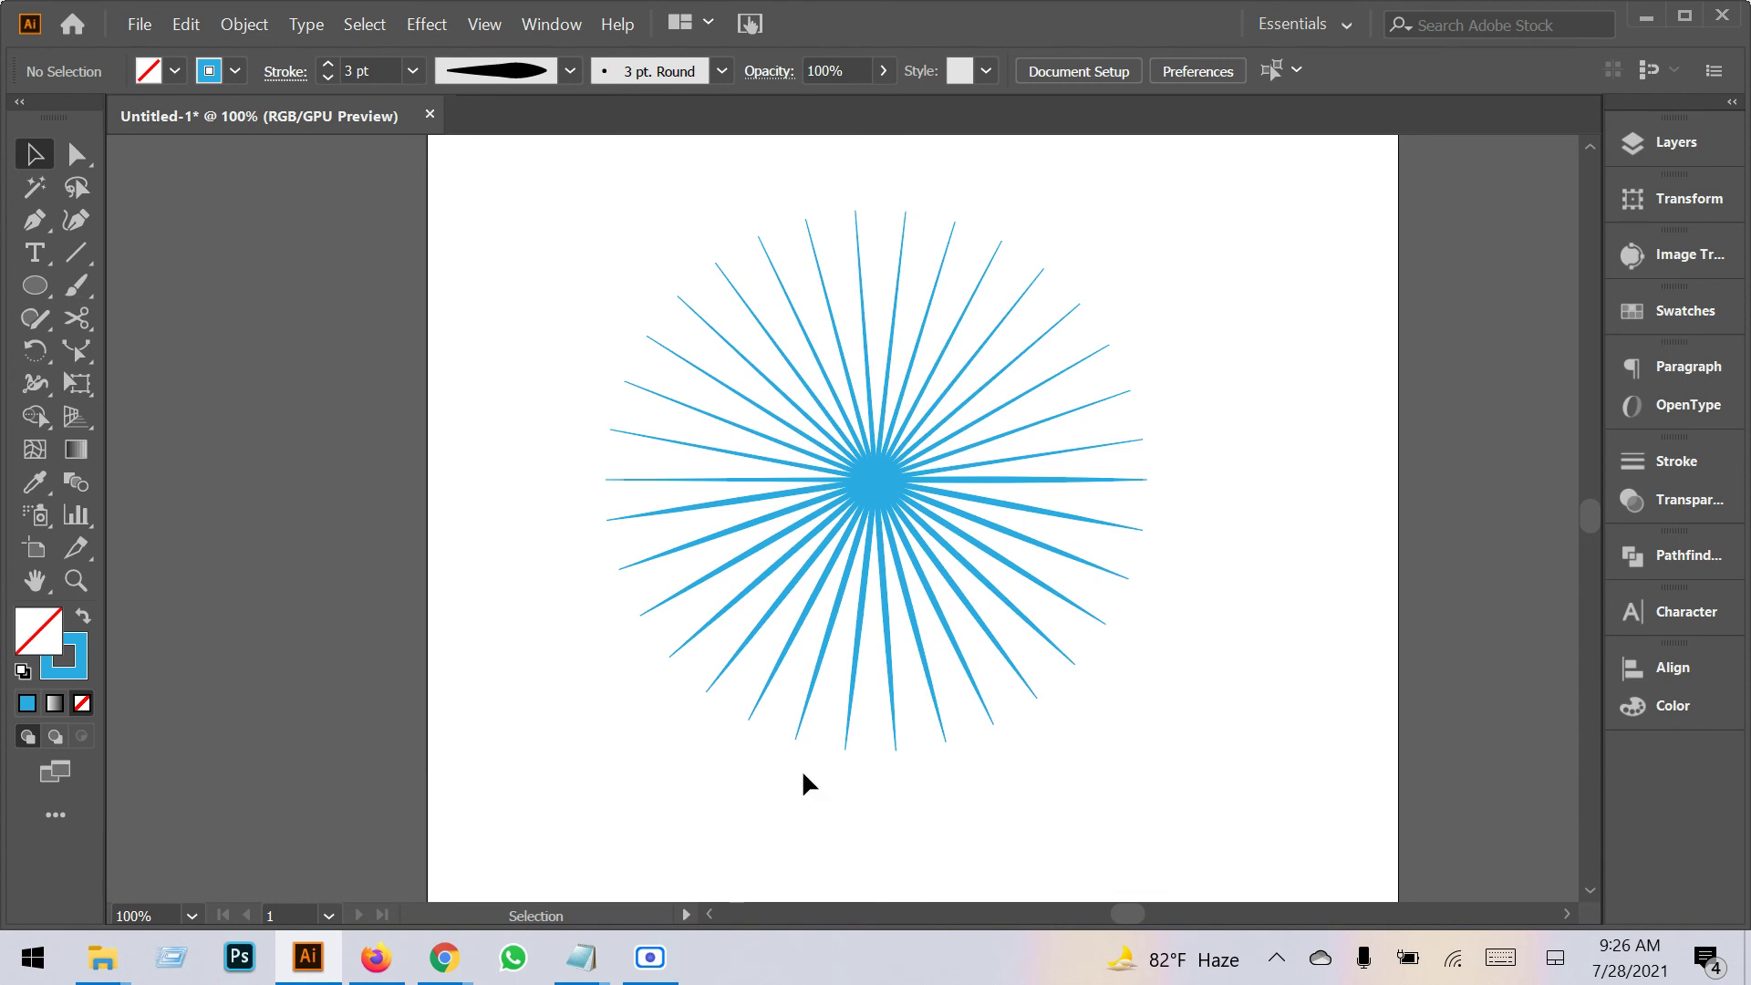
left_click_drag(542, 219, 1142, 799)
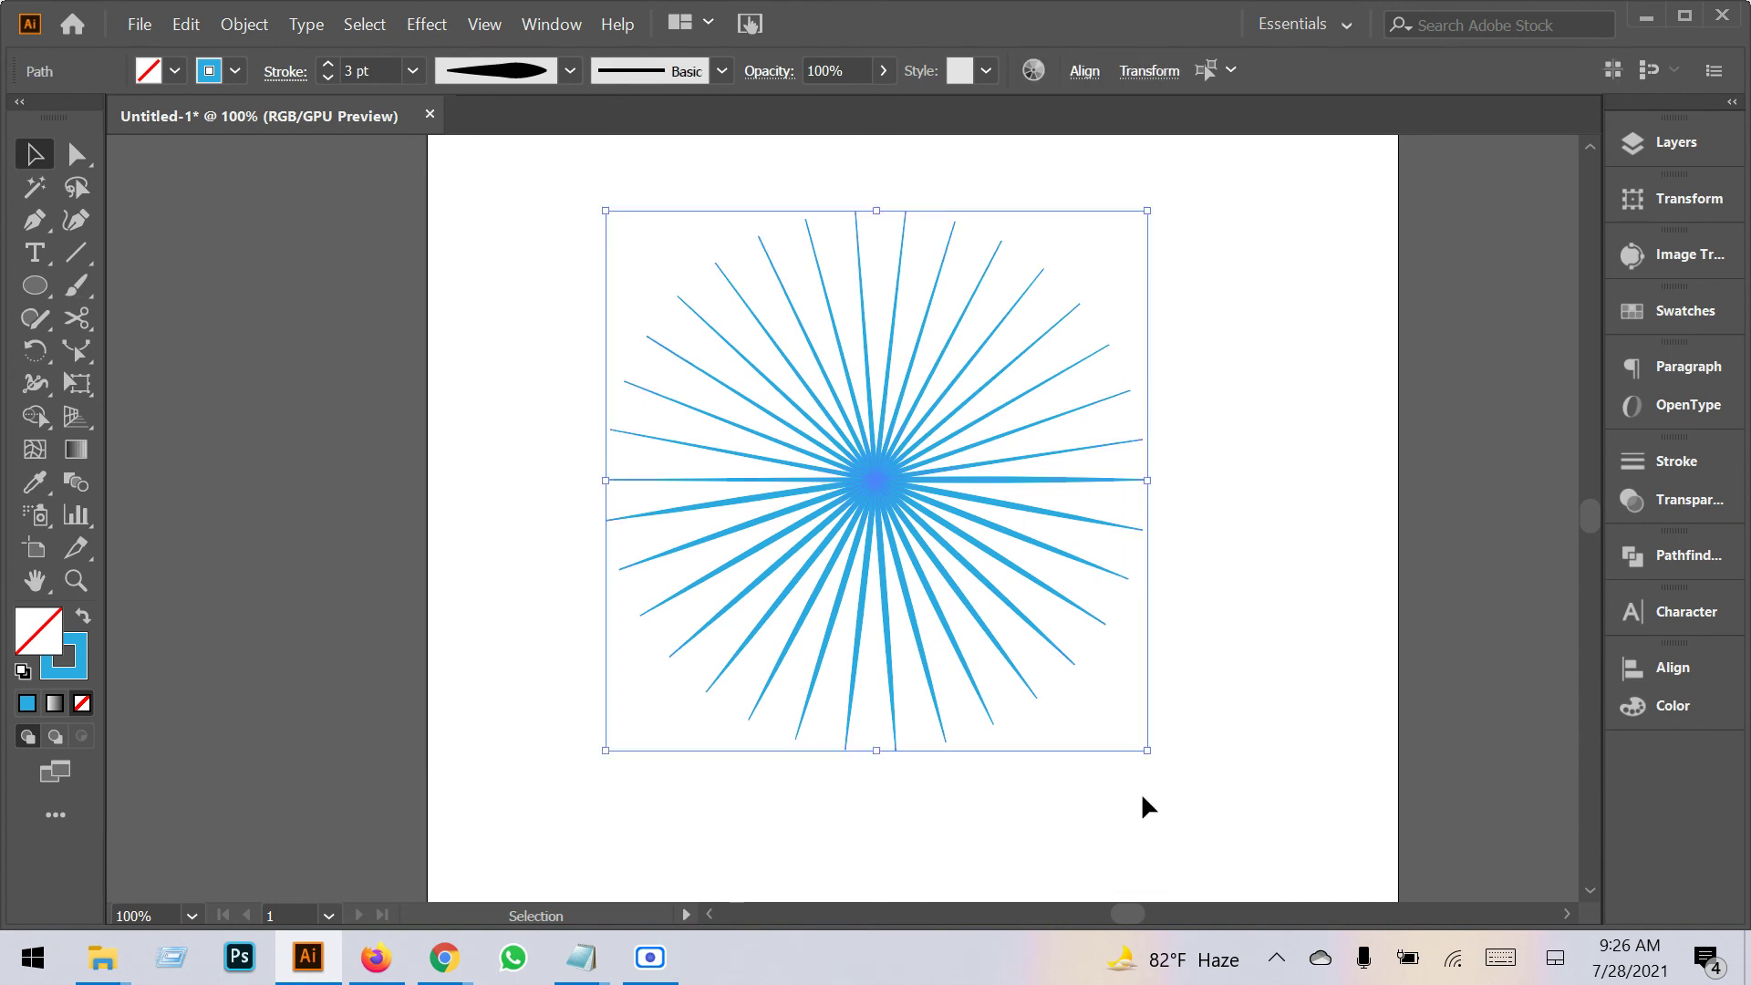
Delete the line burst and draw a large unfilled circle from its centre in the middle of the artboard.
key("Delete")
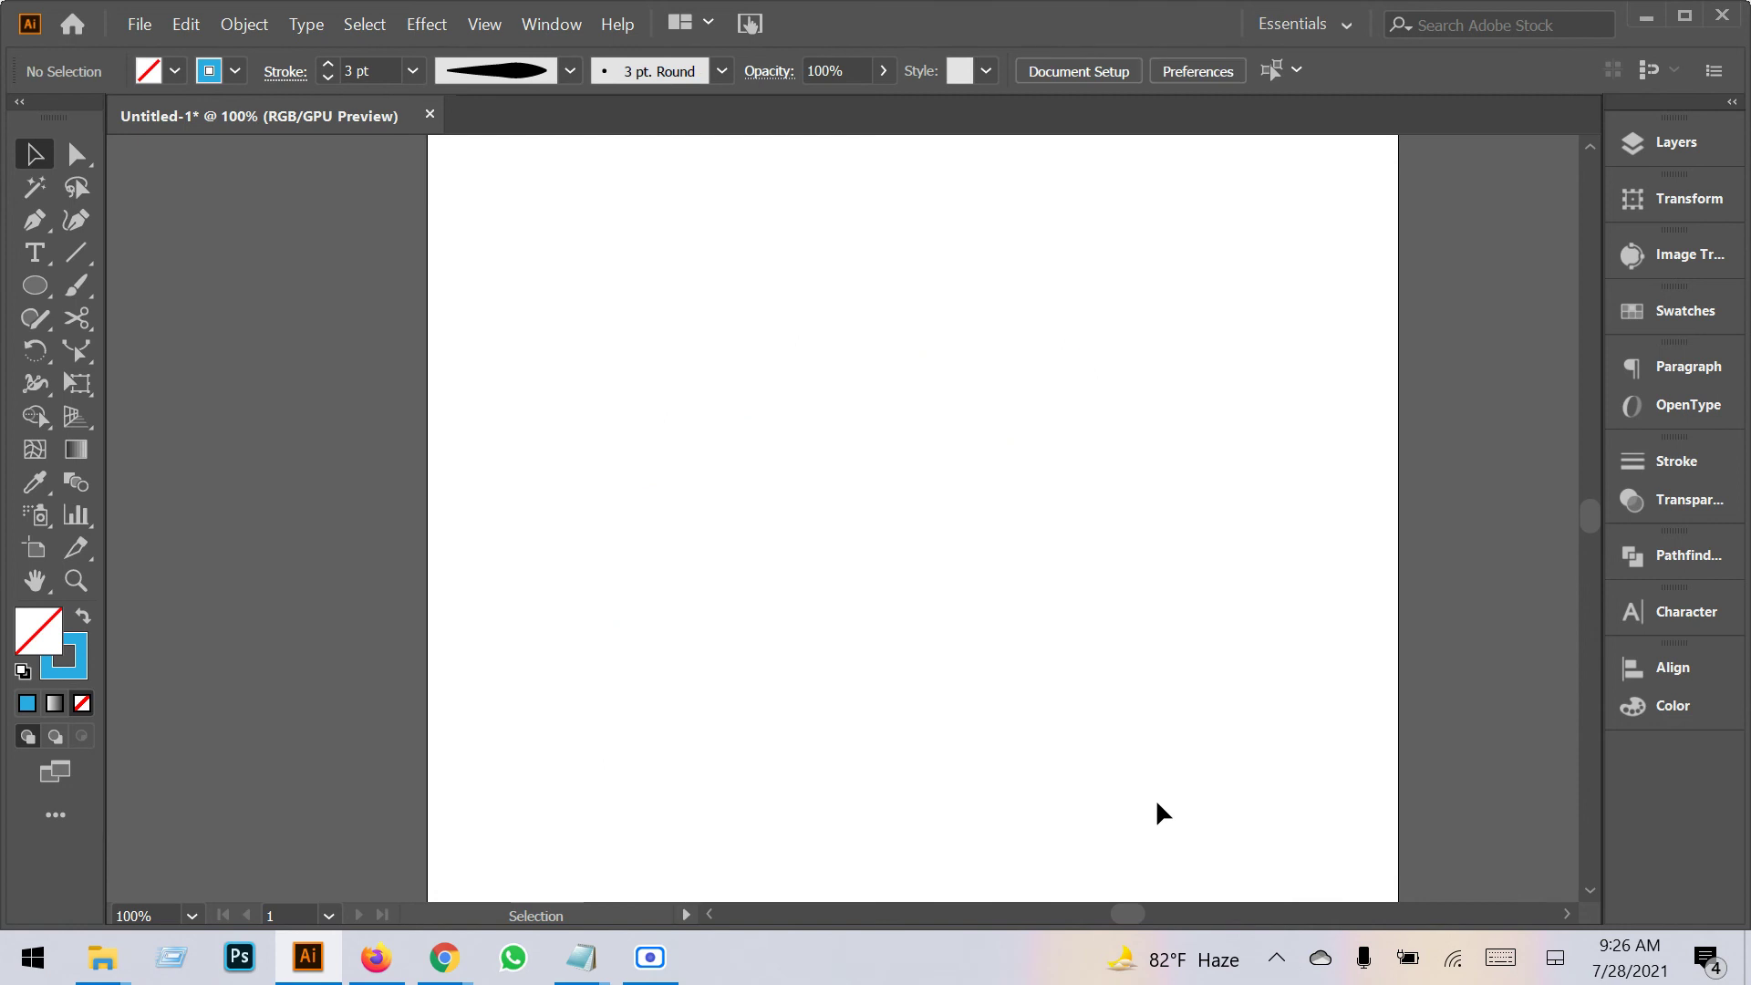
left_click(35, 349)
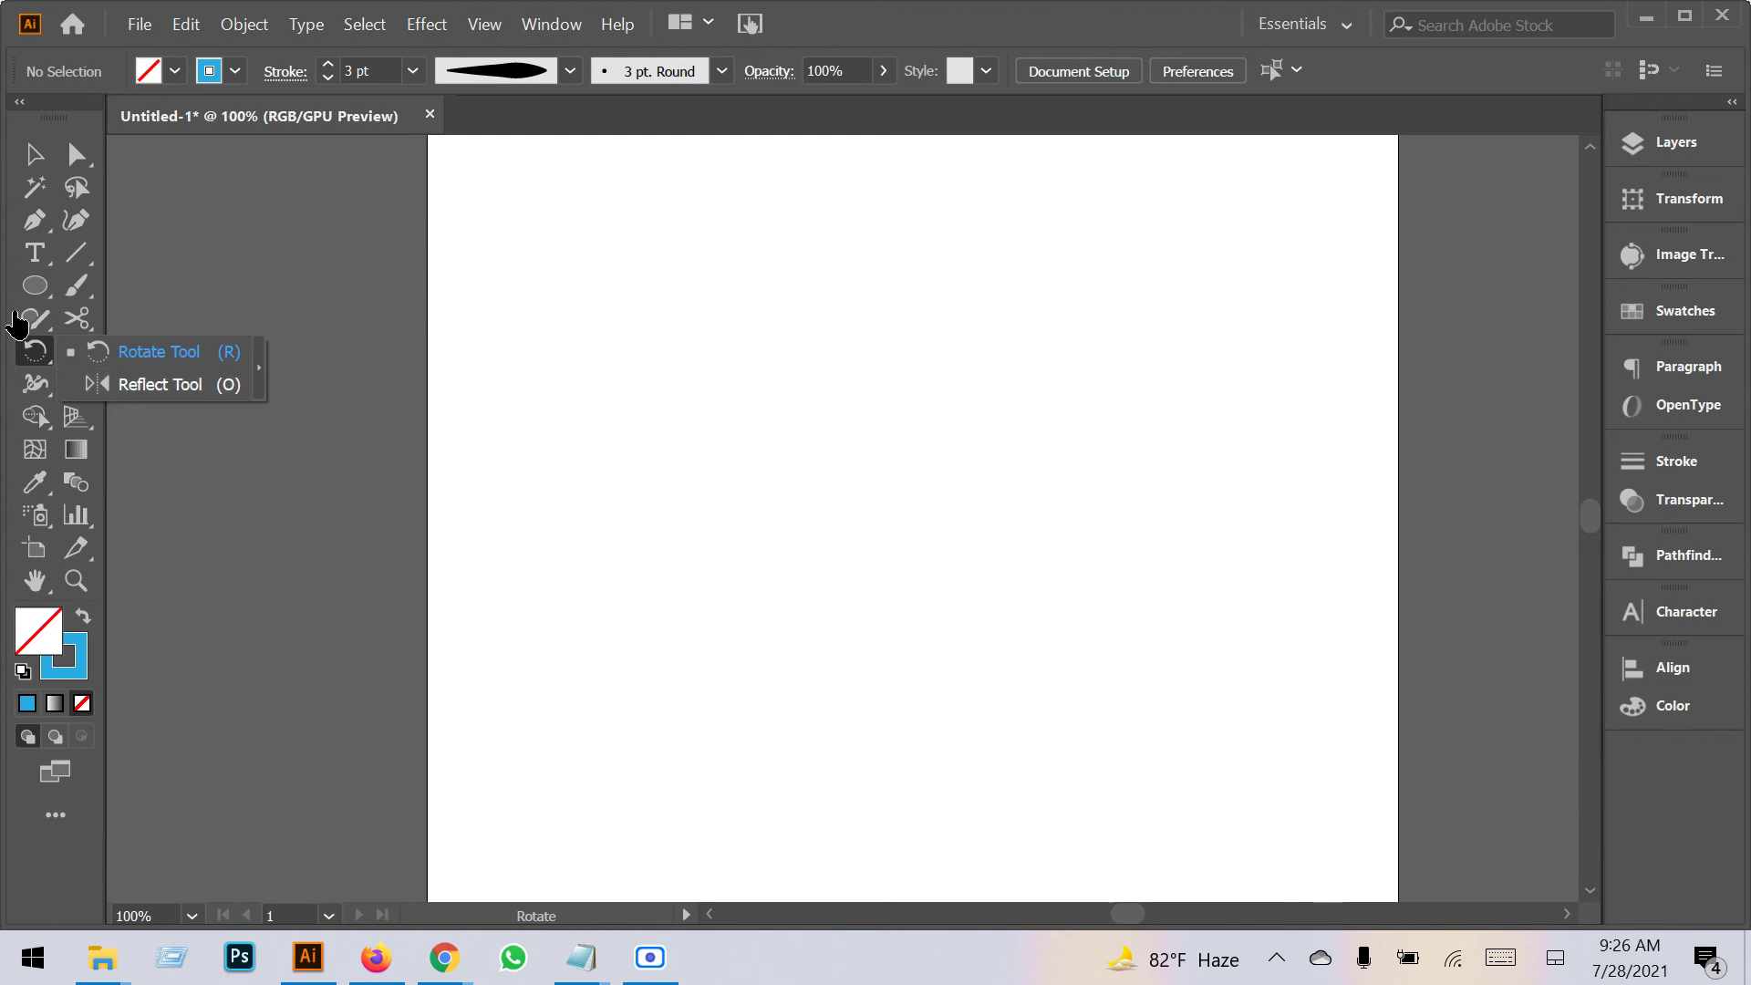
left_click(35, 285)
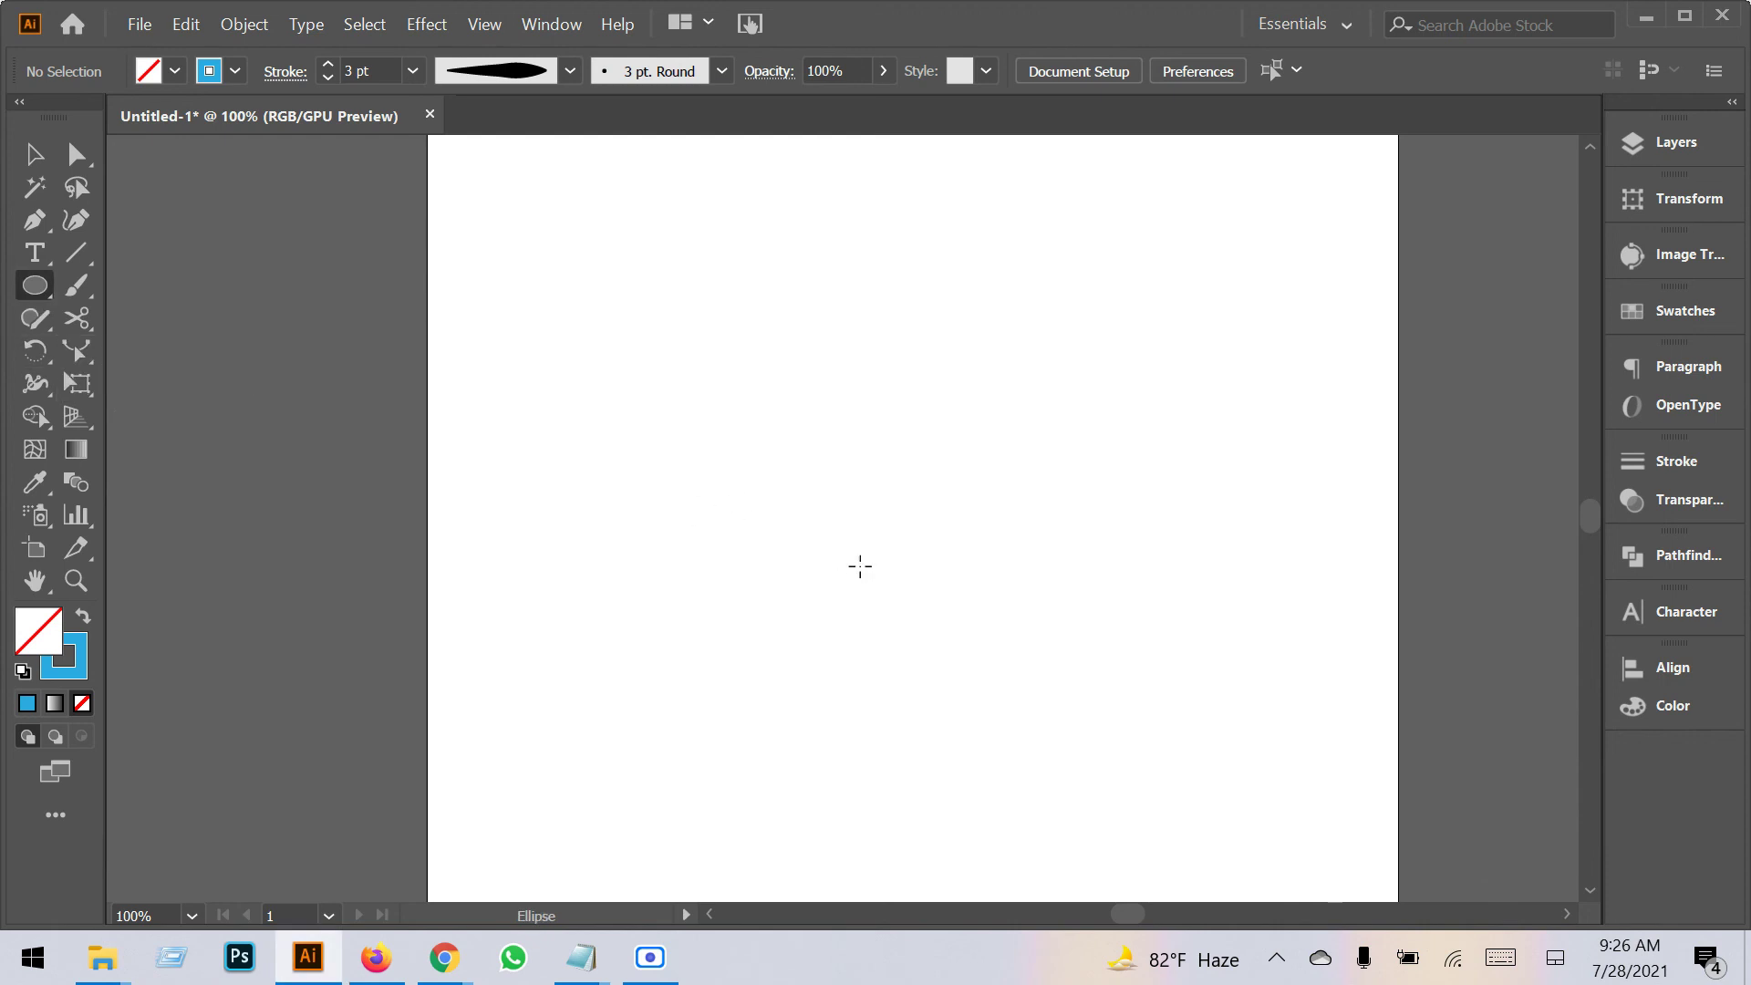
mouse_move(894, 501)
left_mouse_down()
mouse_move(900, 555)
mouse_move(899, 519)
mouse_move(983, 708)
left_mouse_up()
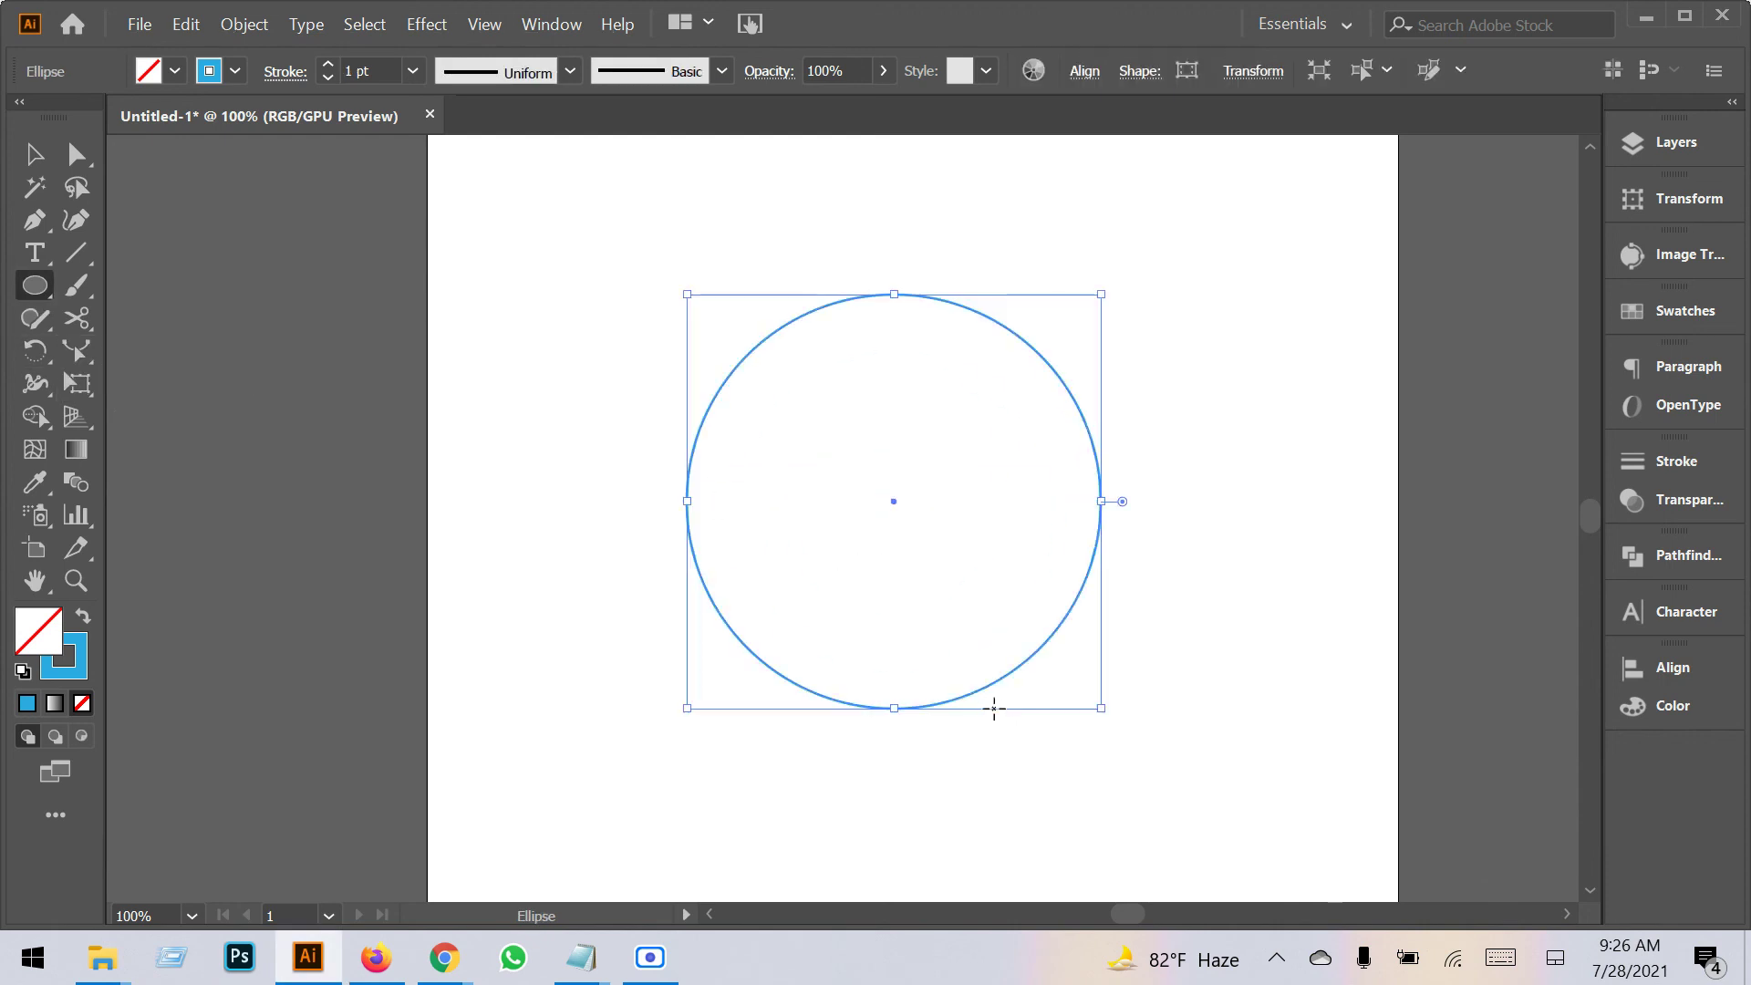
Set the circle's stroke weight to 4 pt.
left_click(373, 72)
key("Up")
key("Up")
key("Up")
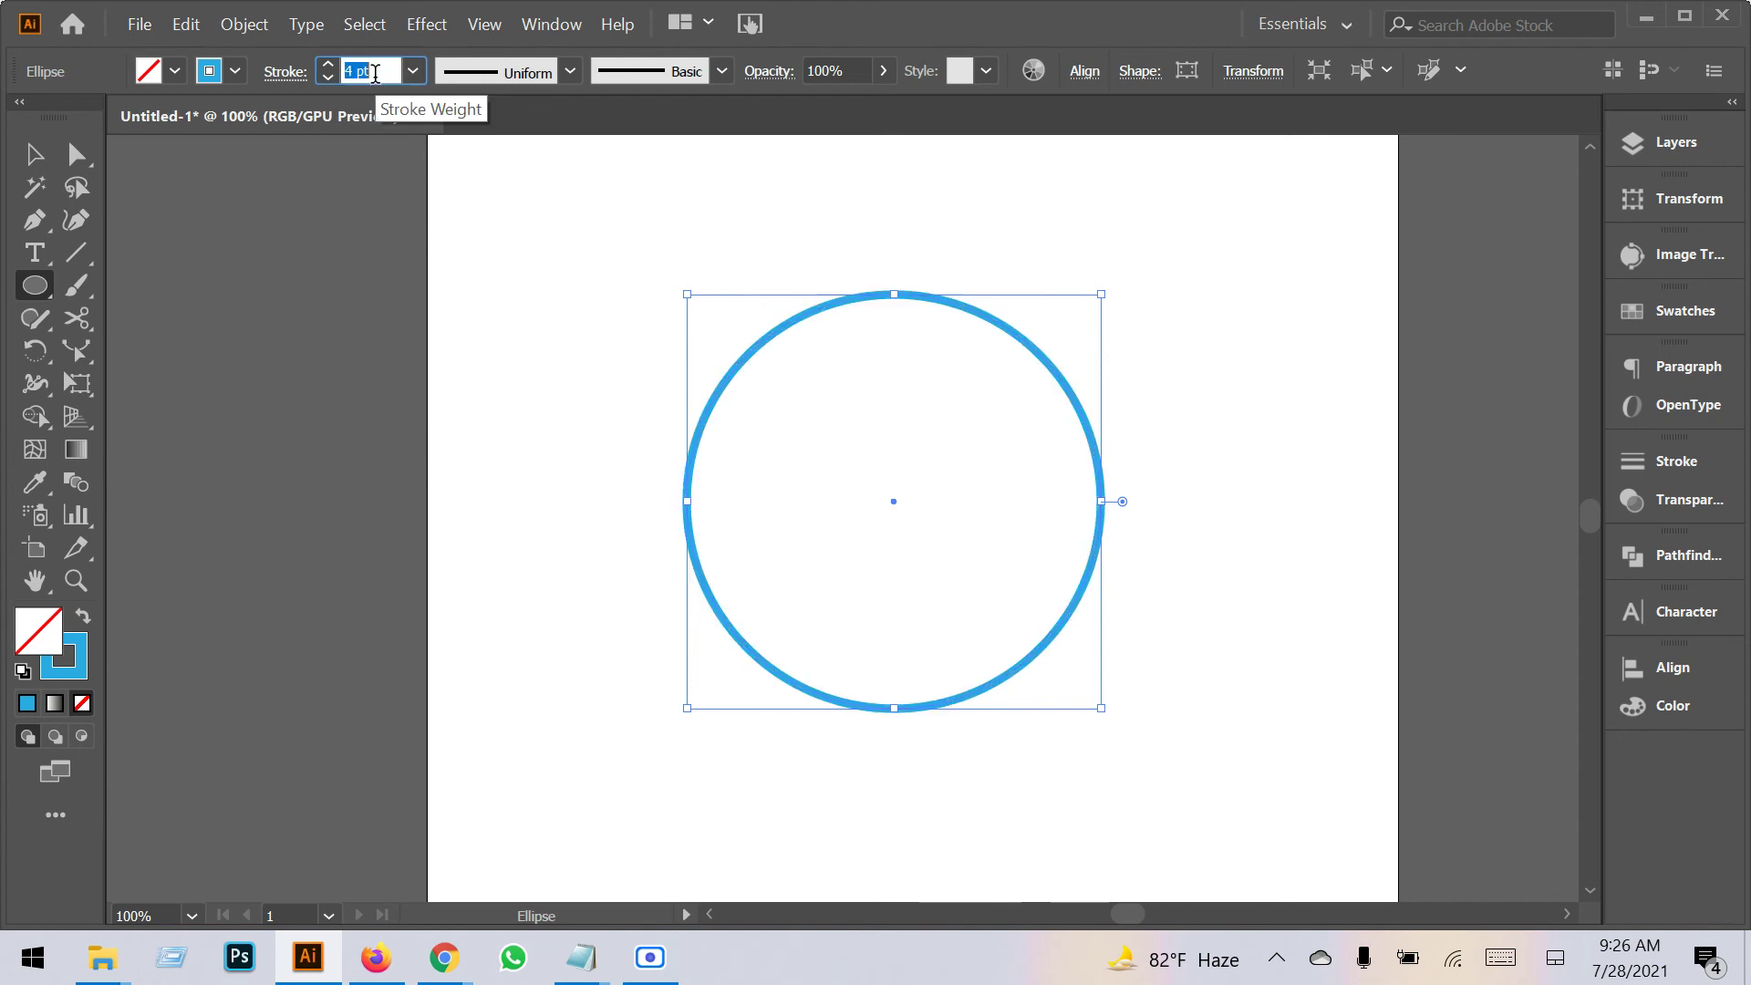
Cut the circle at its top and bottom anchor points with the Scissors tool.
left_click(35, 154)
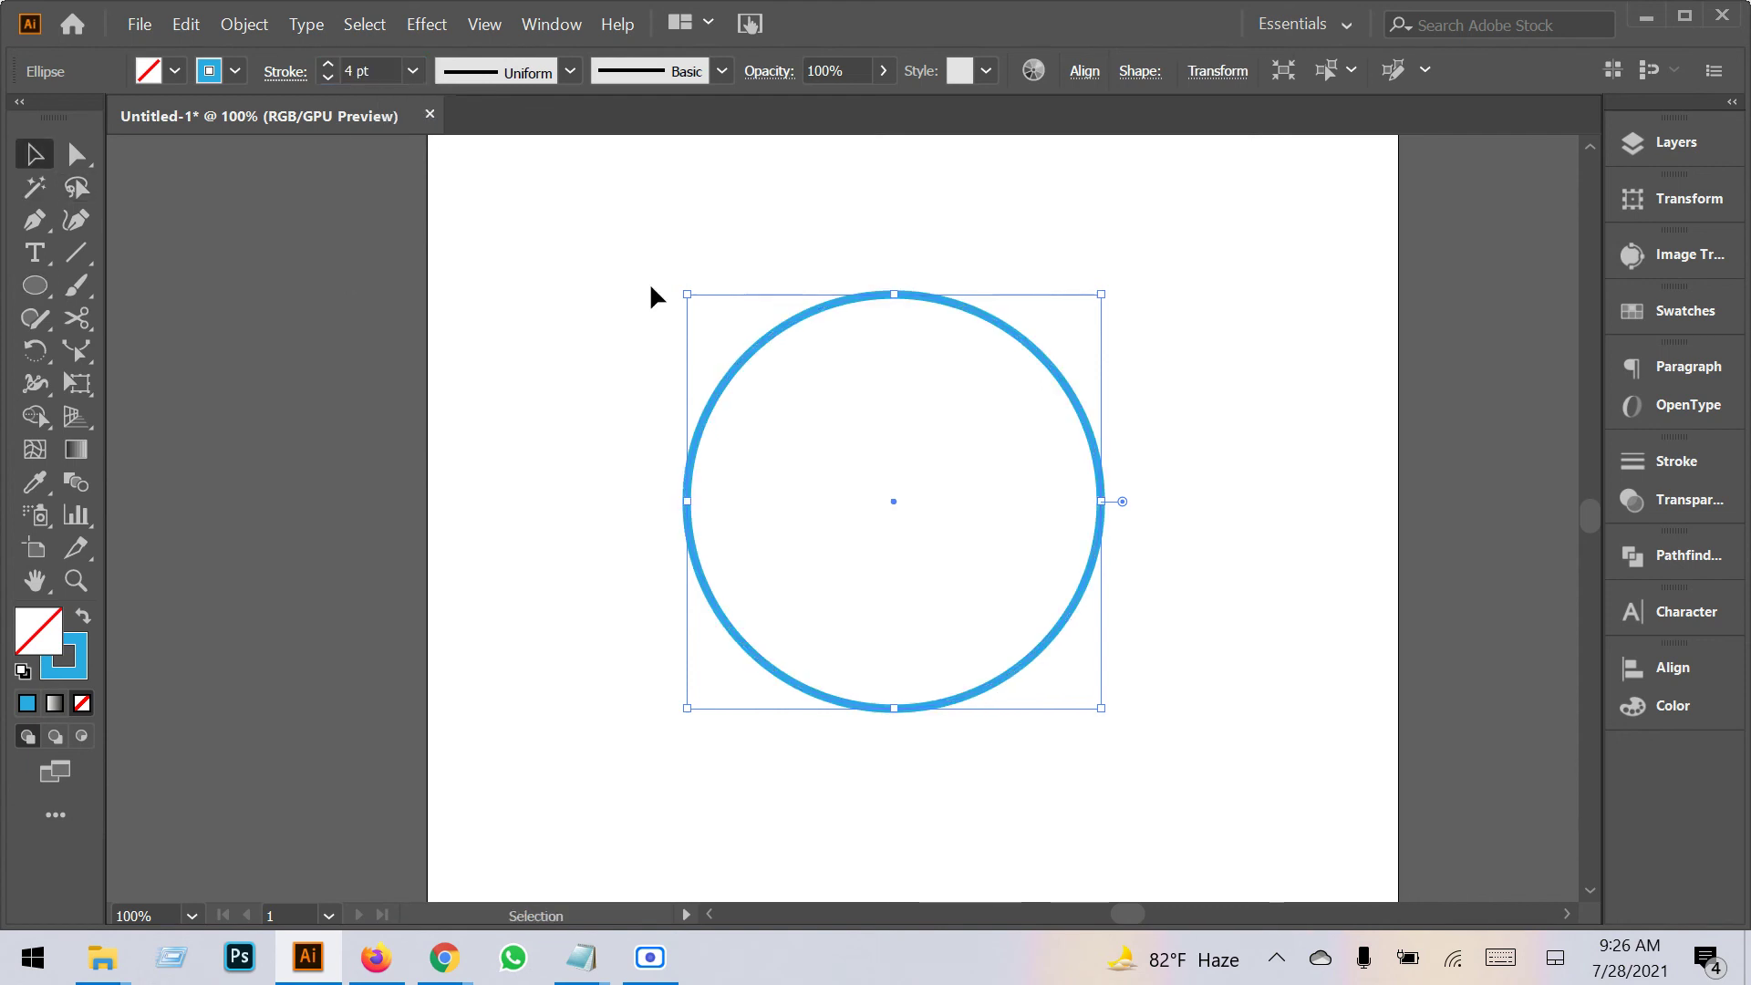
left_click_drag(649, 235, 993, 500)
left_click(77, 317)
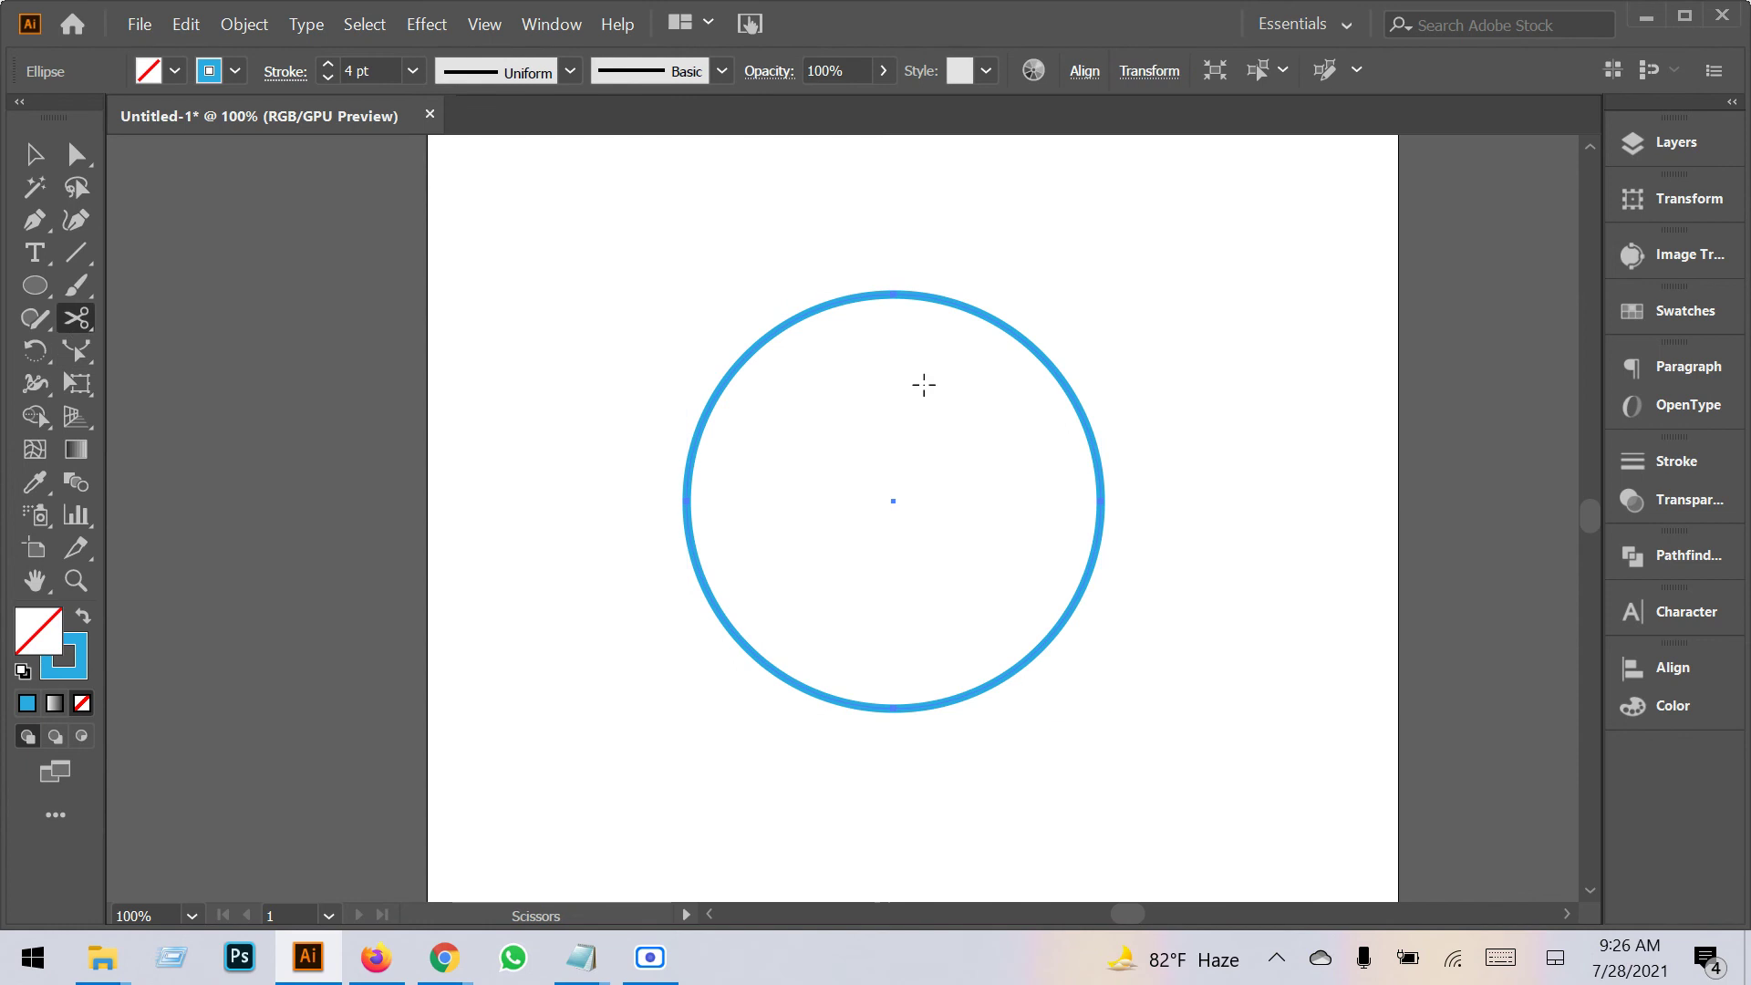
left_click(893, 294)
left_click(894, 708)
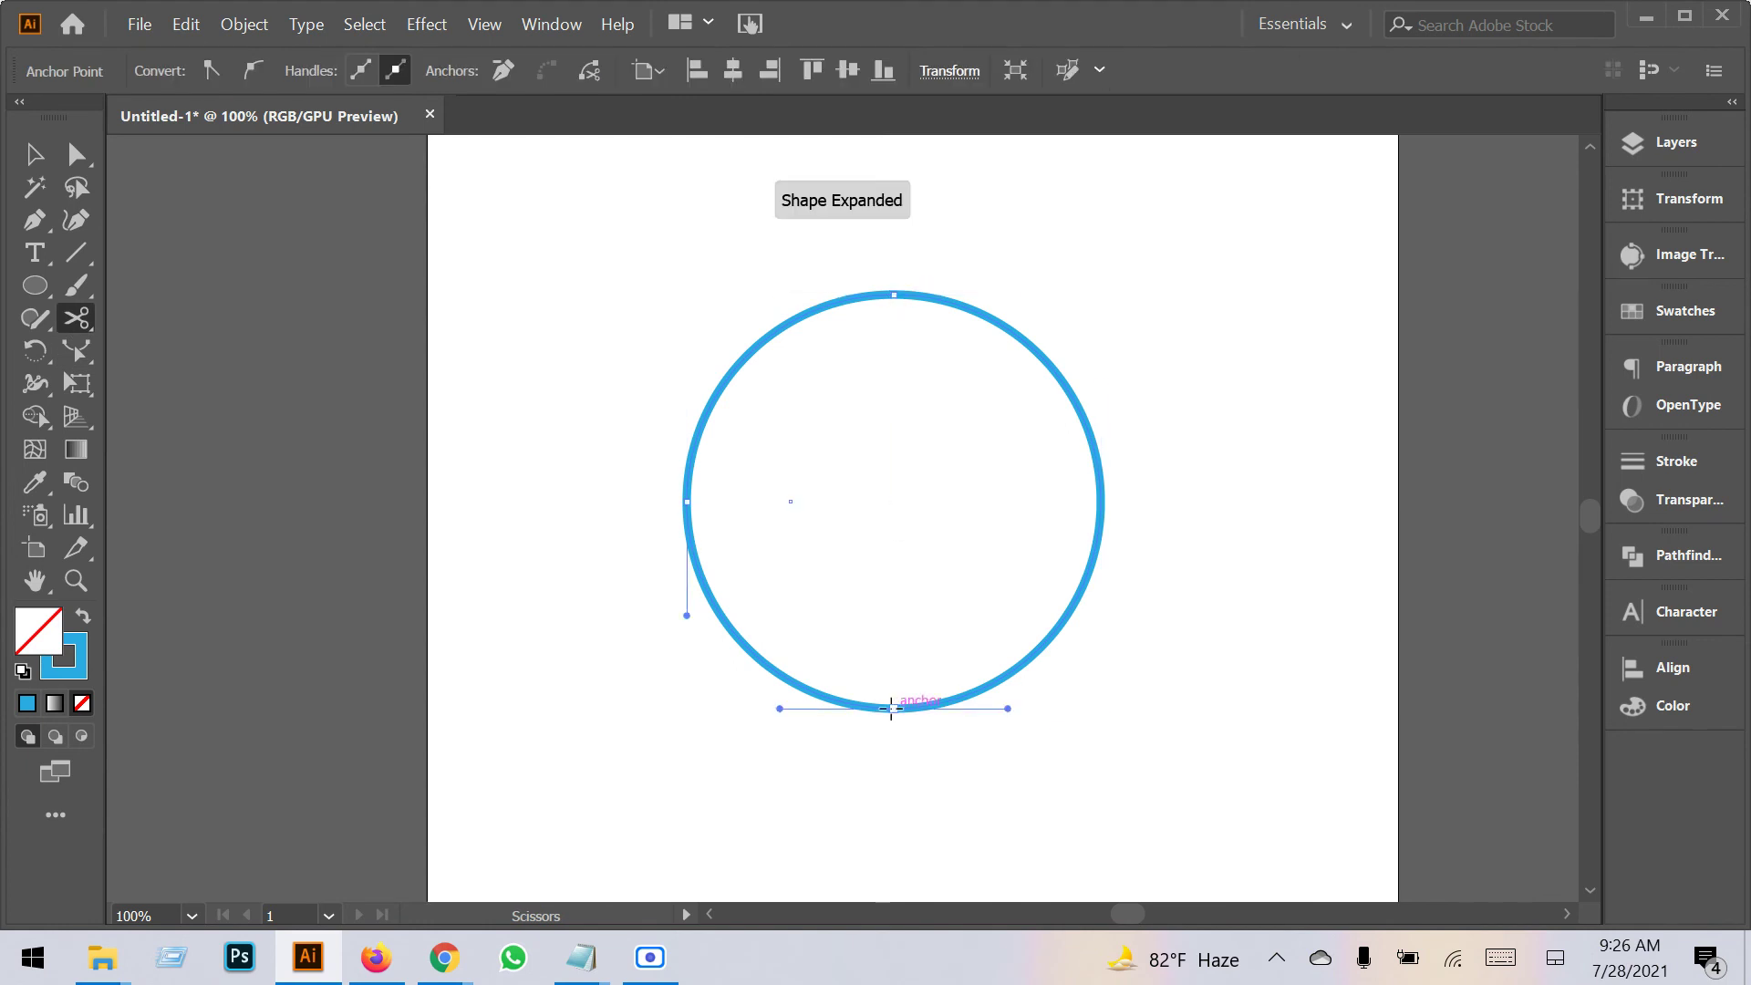
Delete the left half of the cut circle, check the remaining right half and deselect it.
left_click(34, 153)
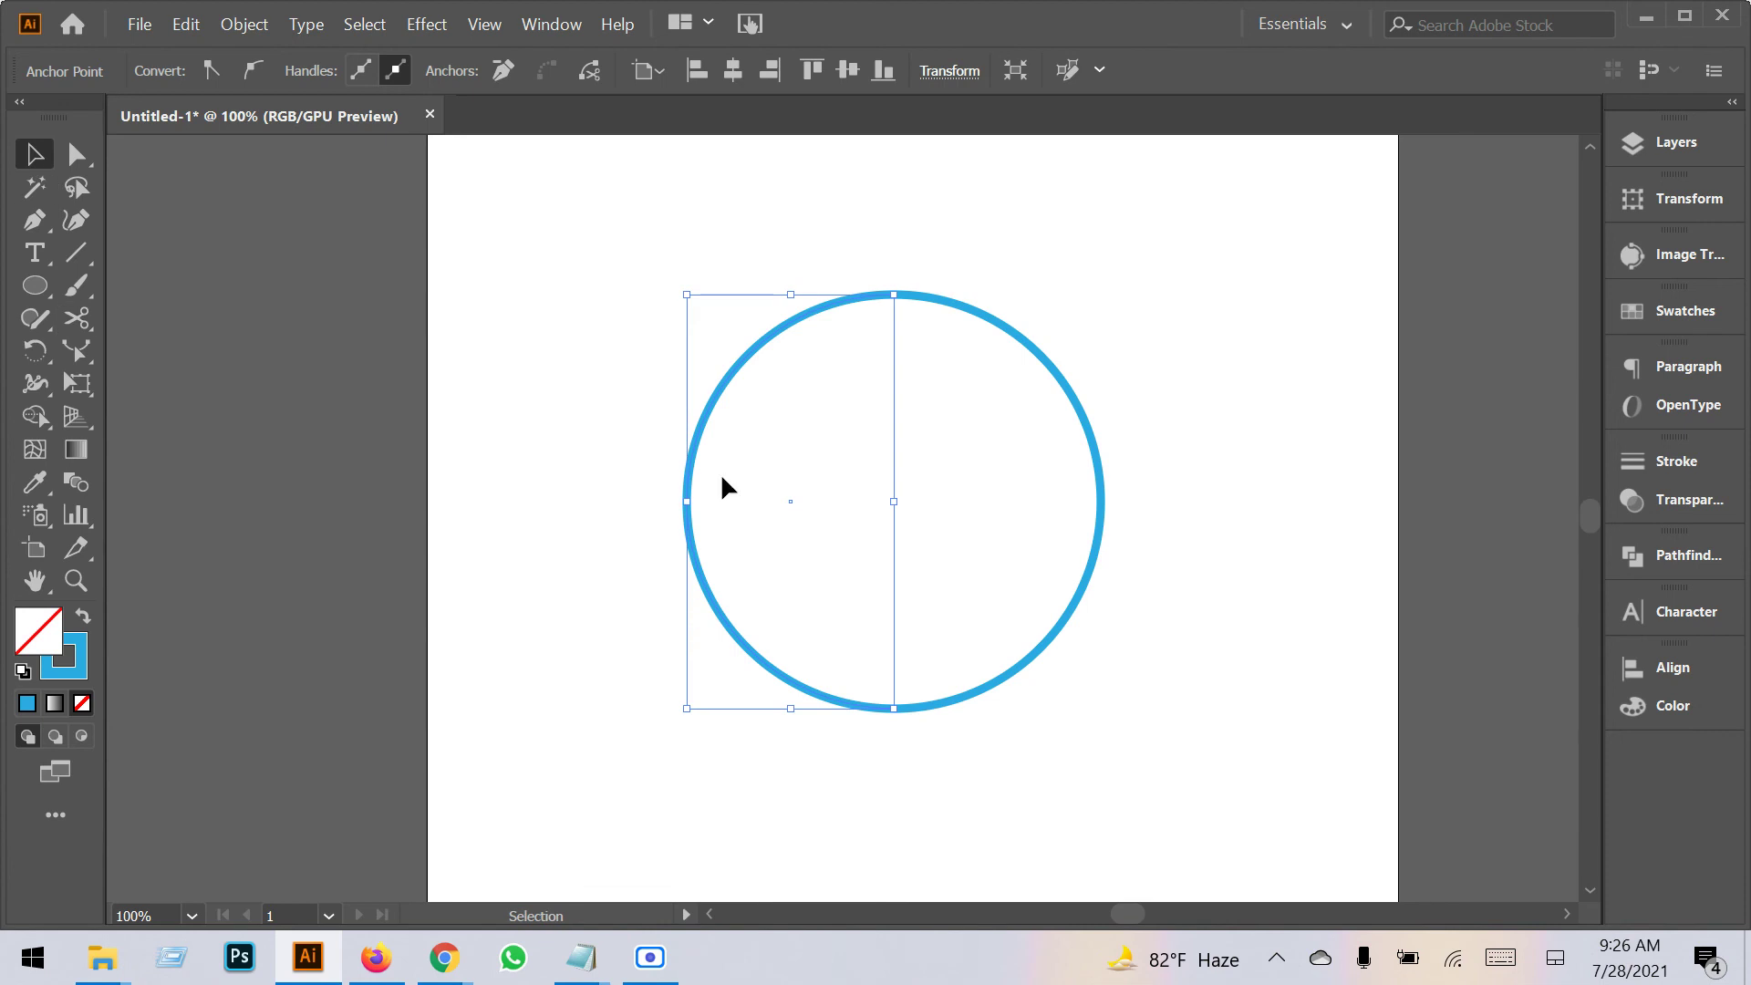
left_click(550, 478)
left_click_drag(629, 503, 741, 551)
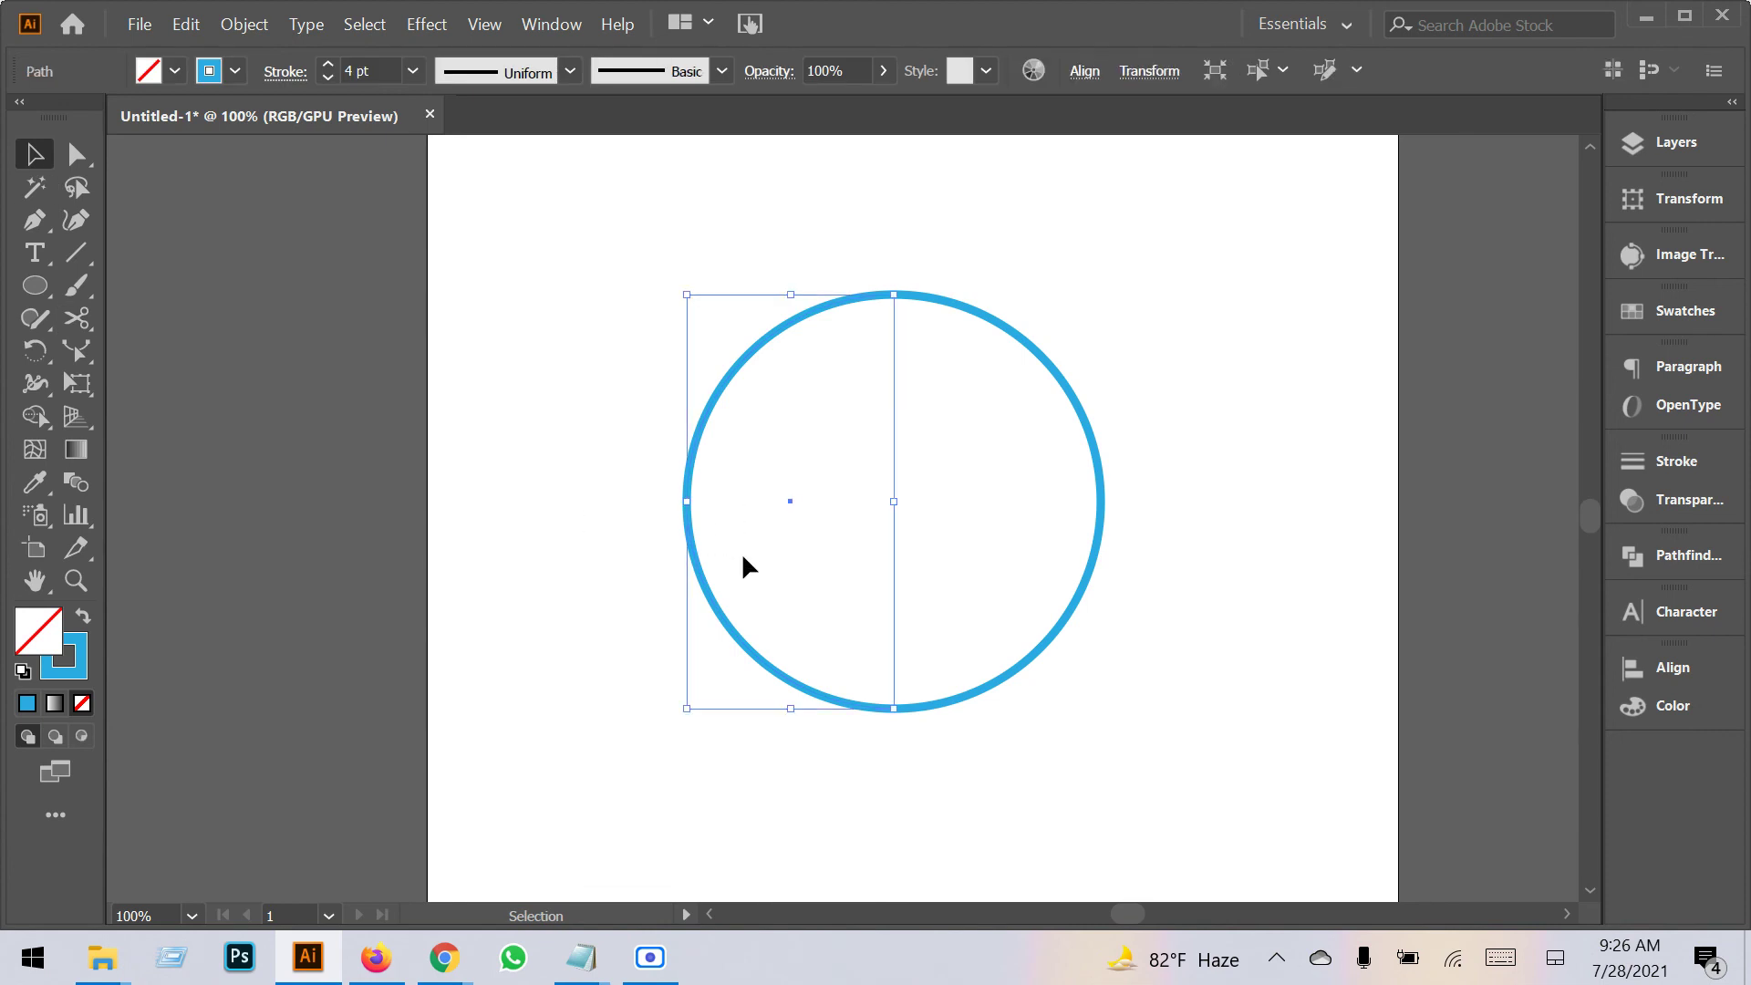
key("Delete")
left_click_drag(832, 421, 1140, 540)
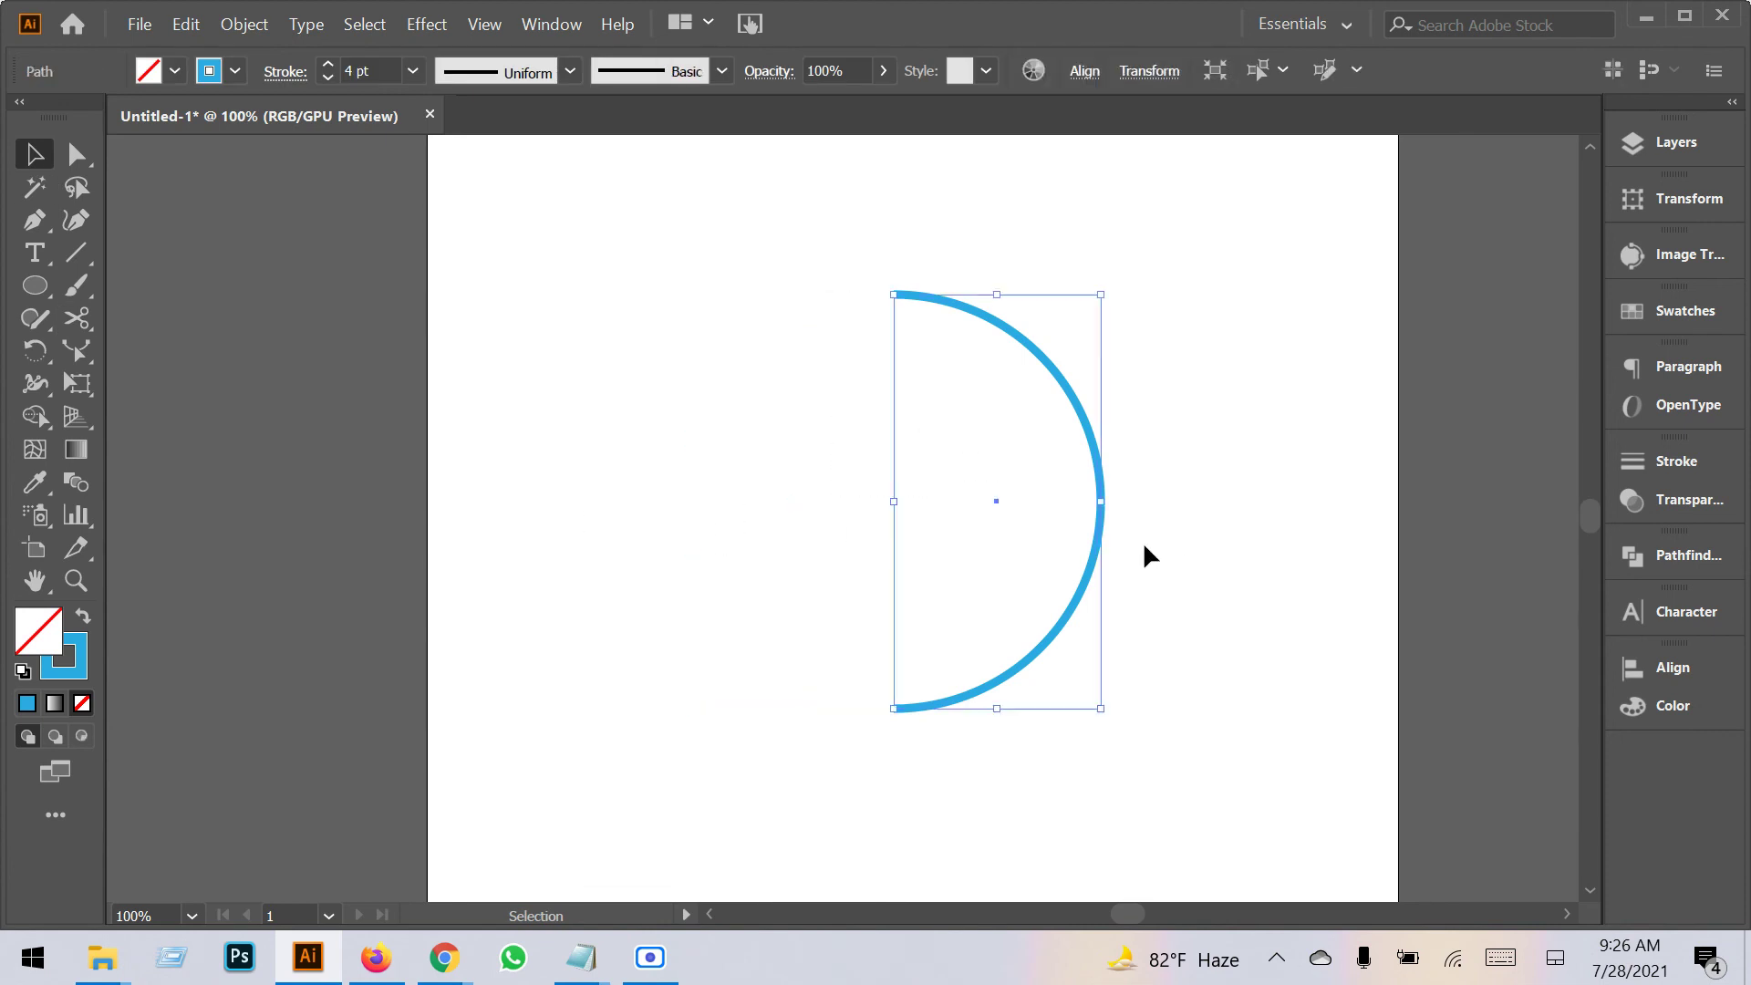
left_click(493, 422)
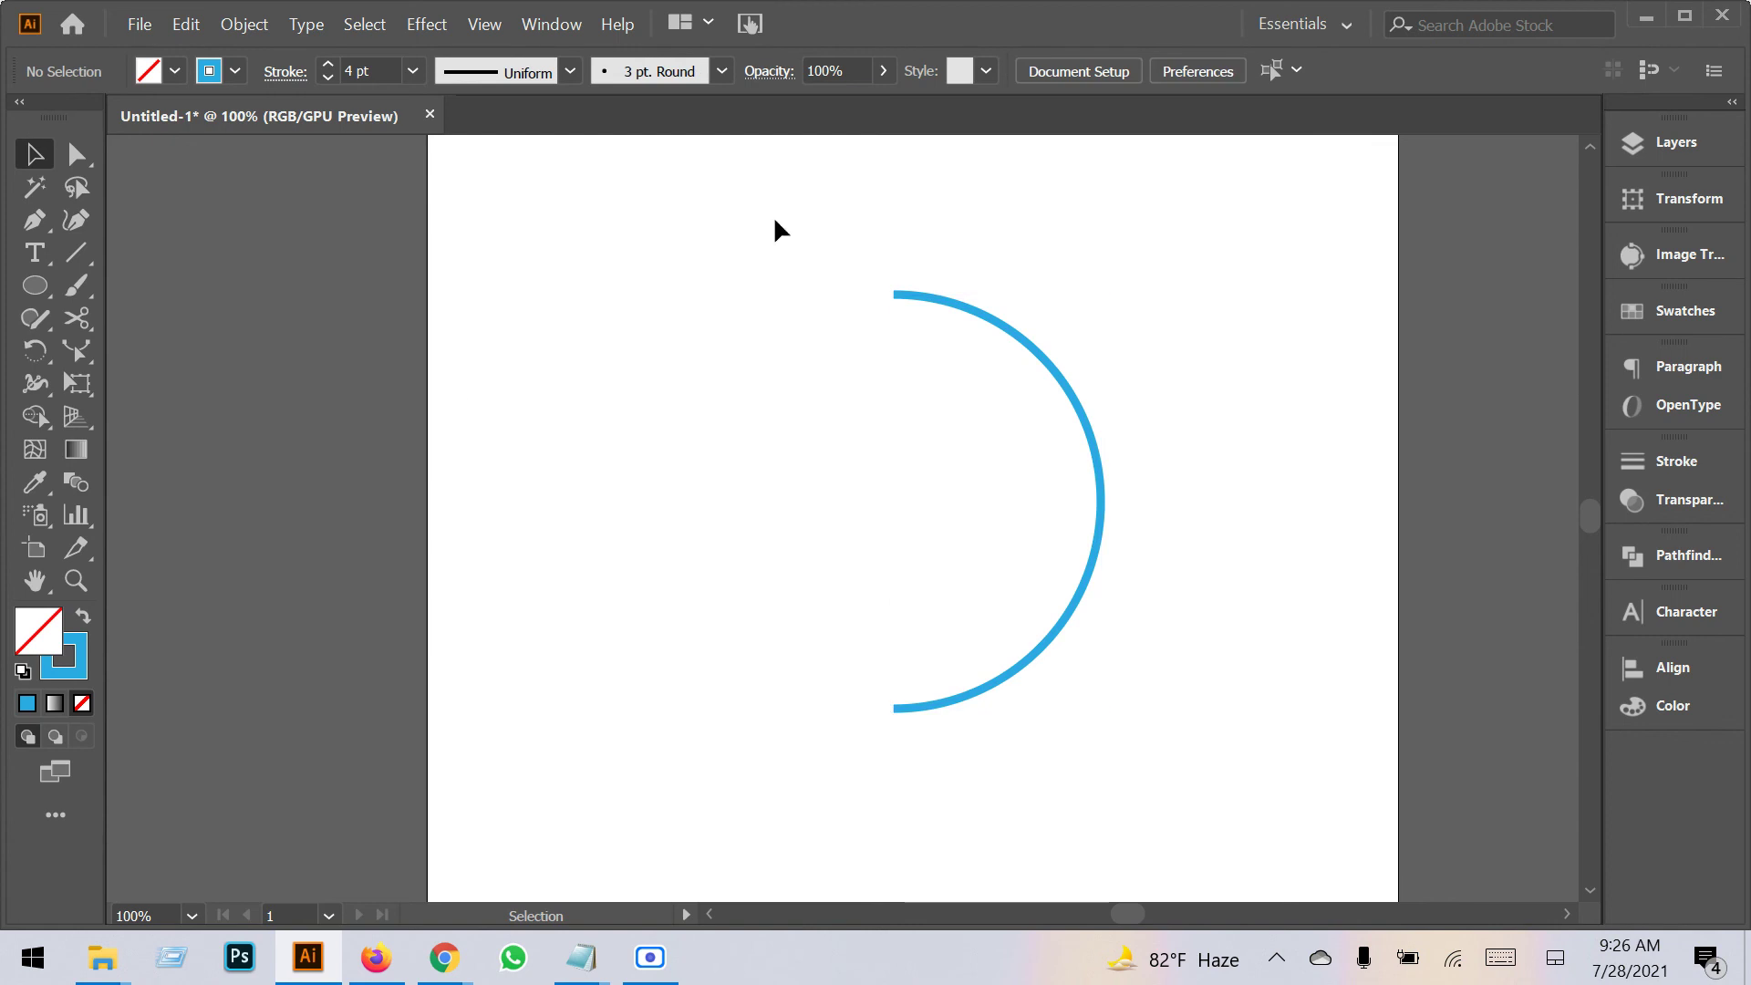
Try to reflect the half circle freehand about the midpoint of its open side after shifting it right, and undo the reflection.
left_click_drag(773, 215, 1134, 665)
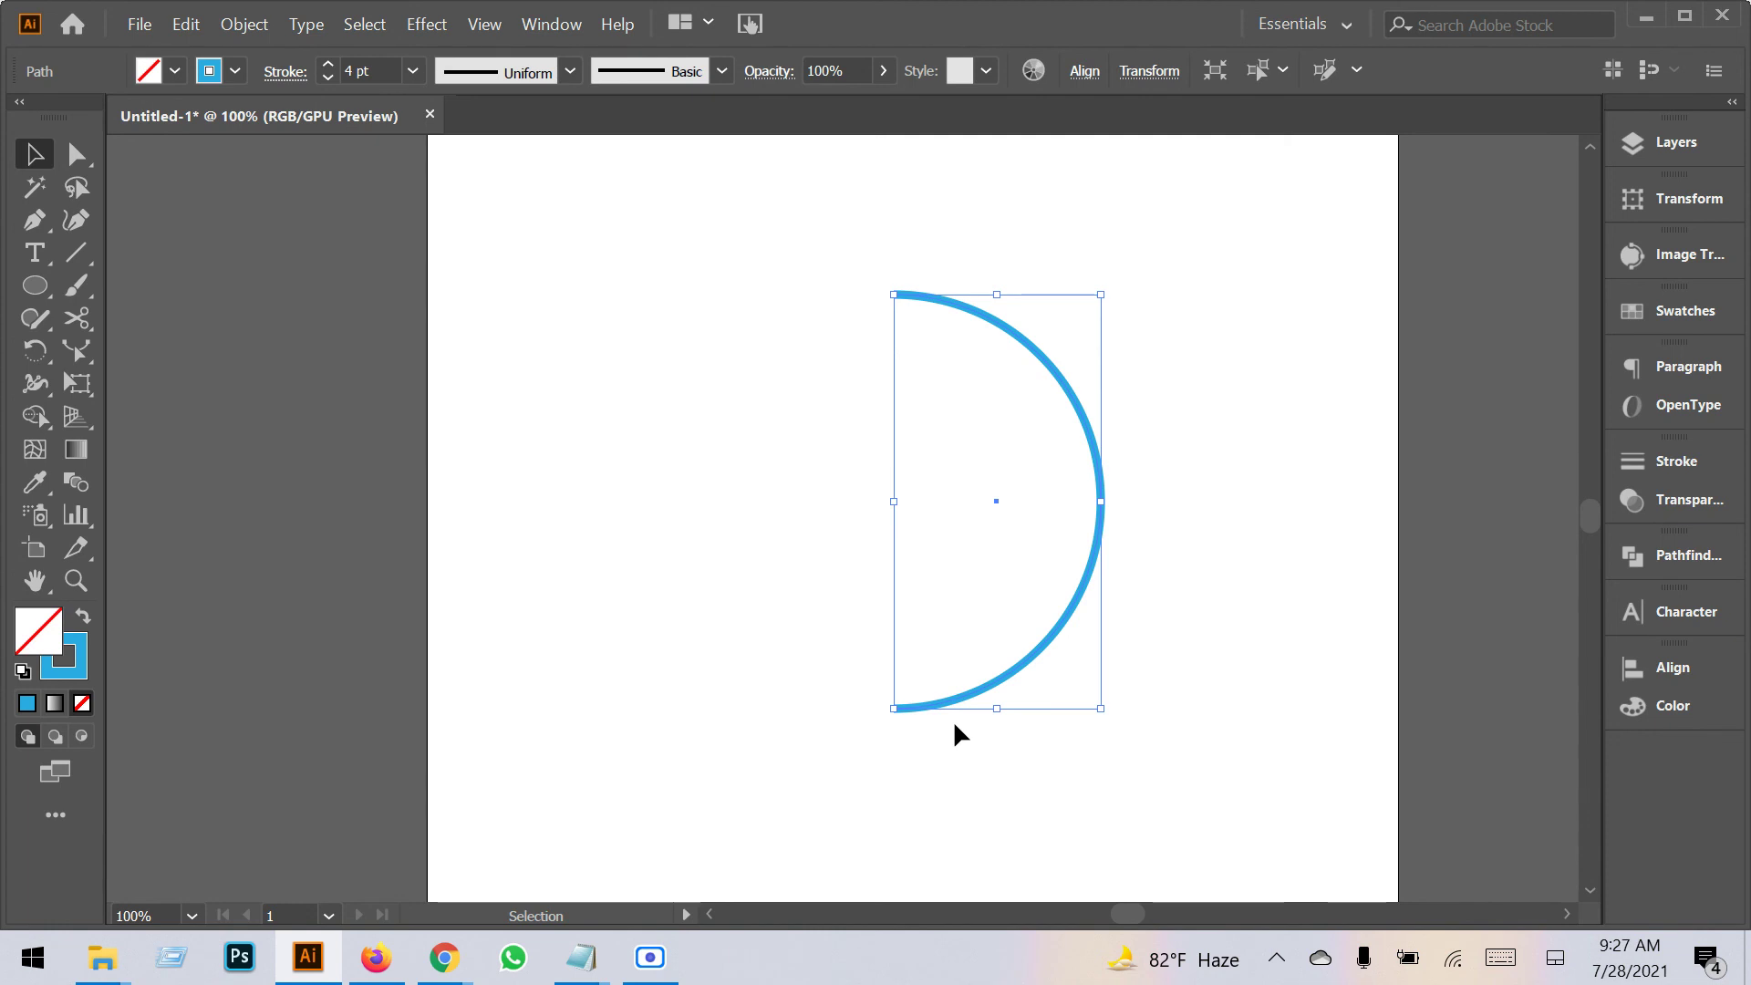
left_click_drag(956, 697, 999, 700)
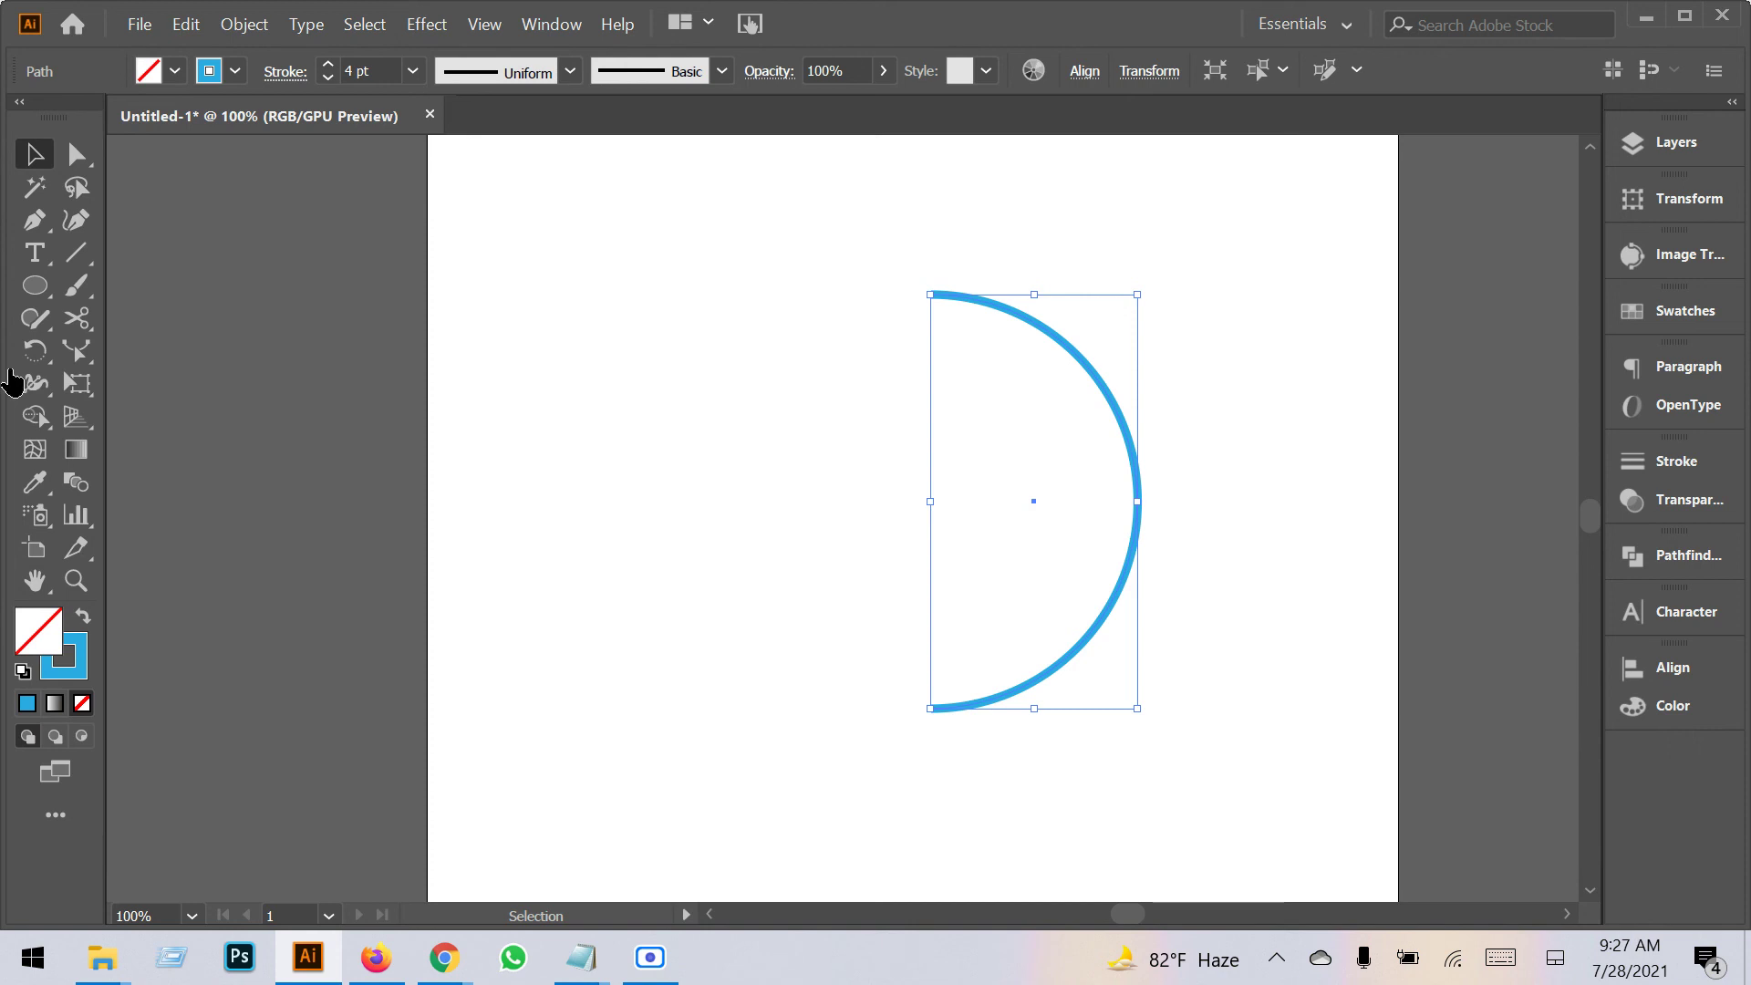
left_click(35, 349)
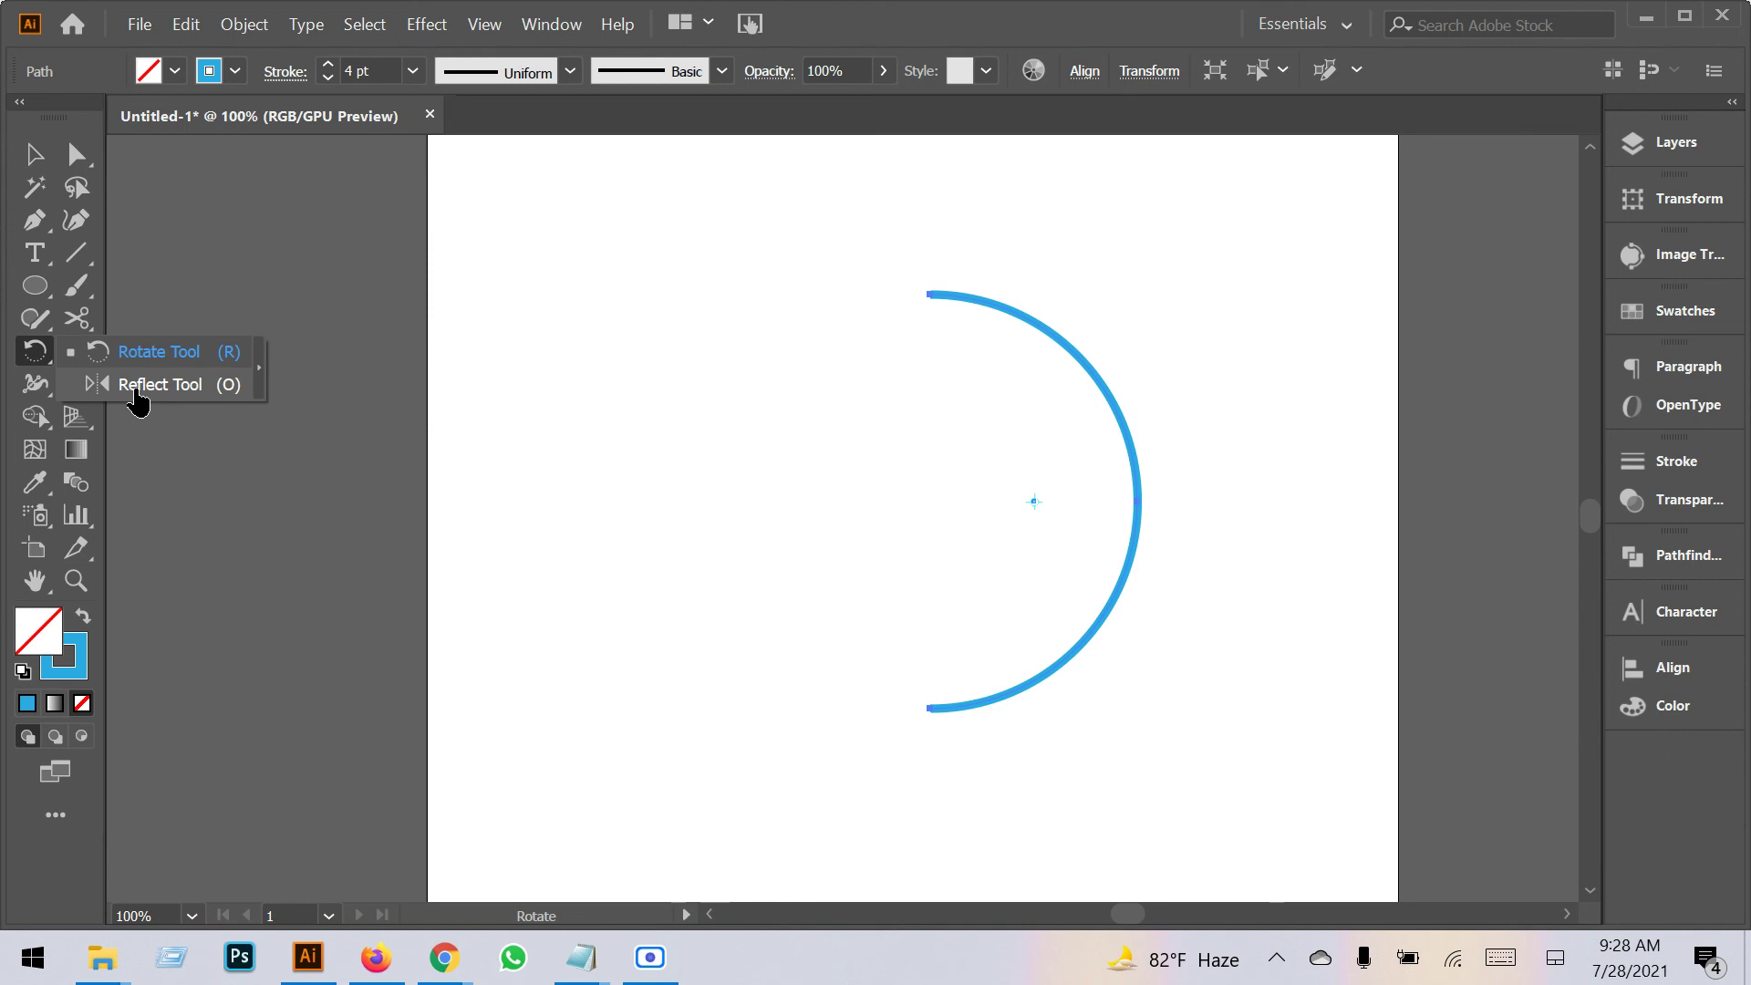
left_click(137, 387)
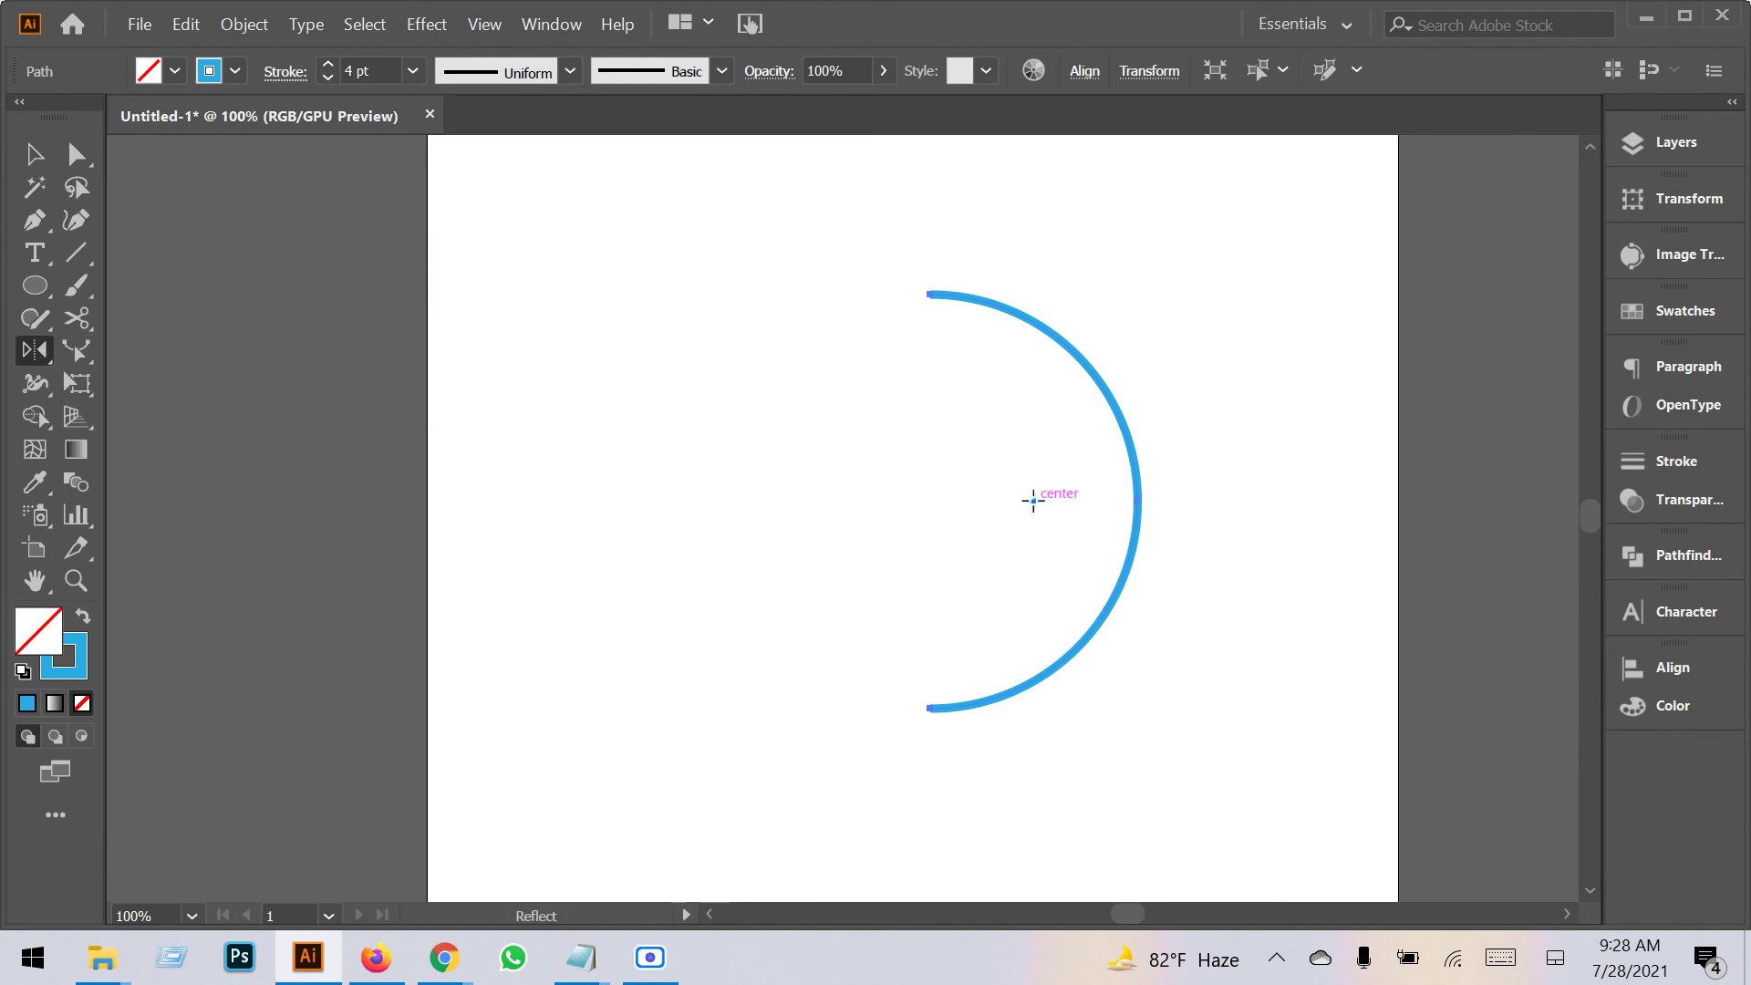
left_click_drag(1036, 500, 930, 501)
left_click_drag(924, 511, 1010, 417)
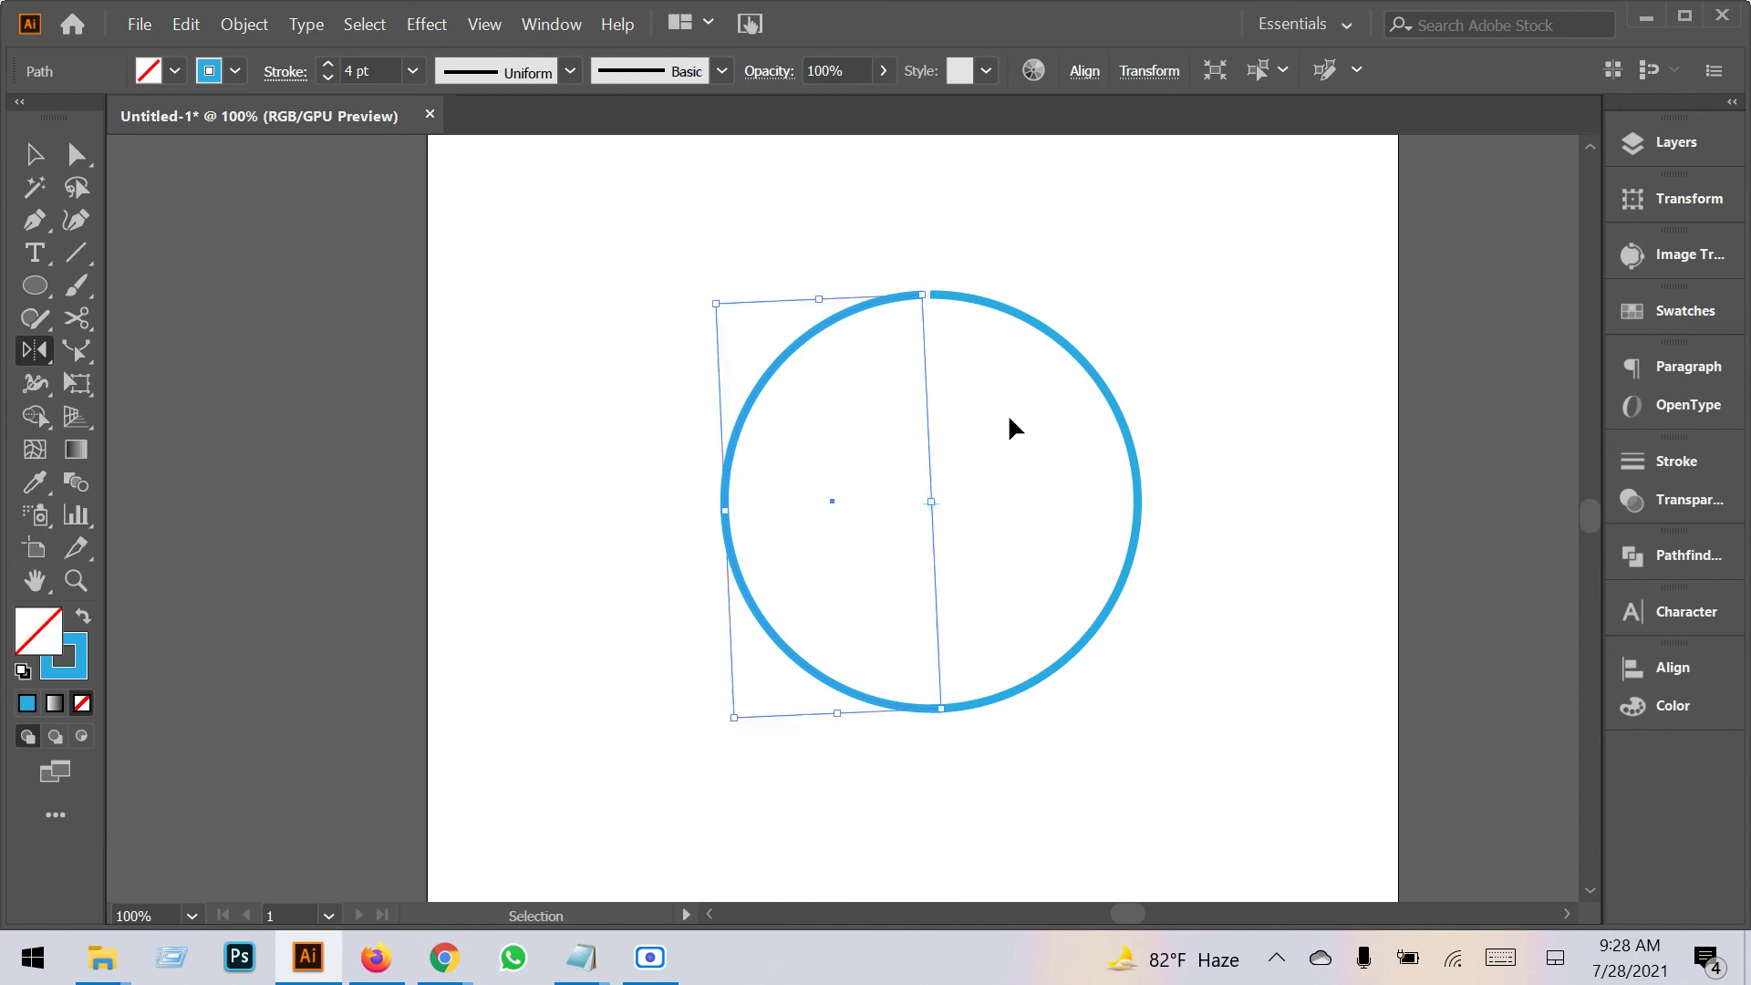
key("ctrl+z")
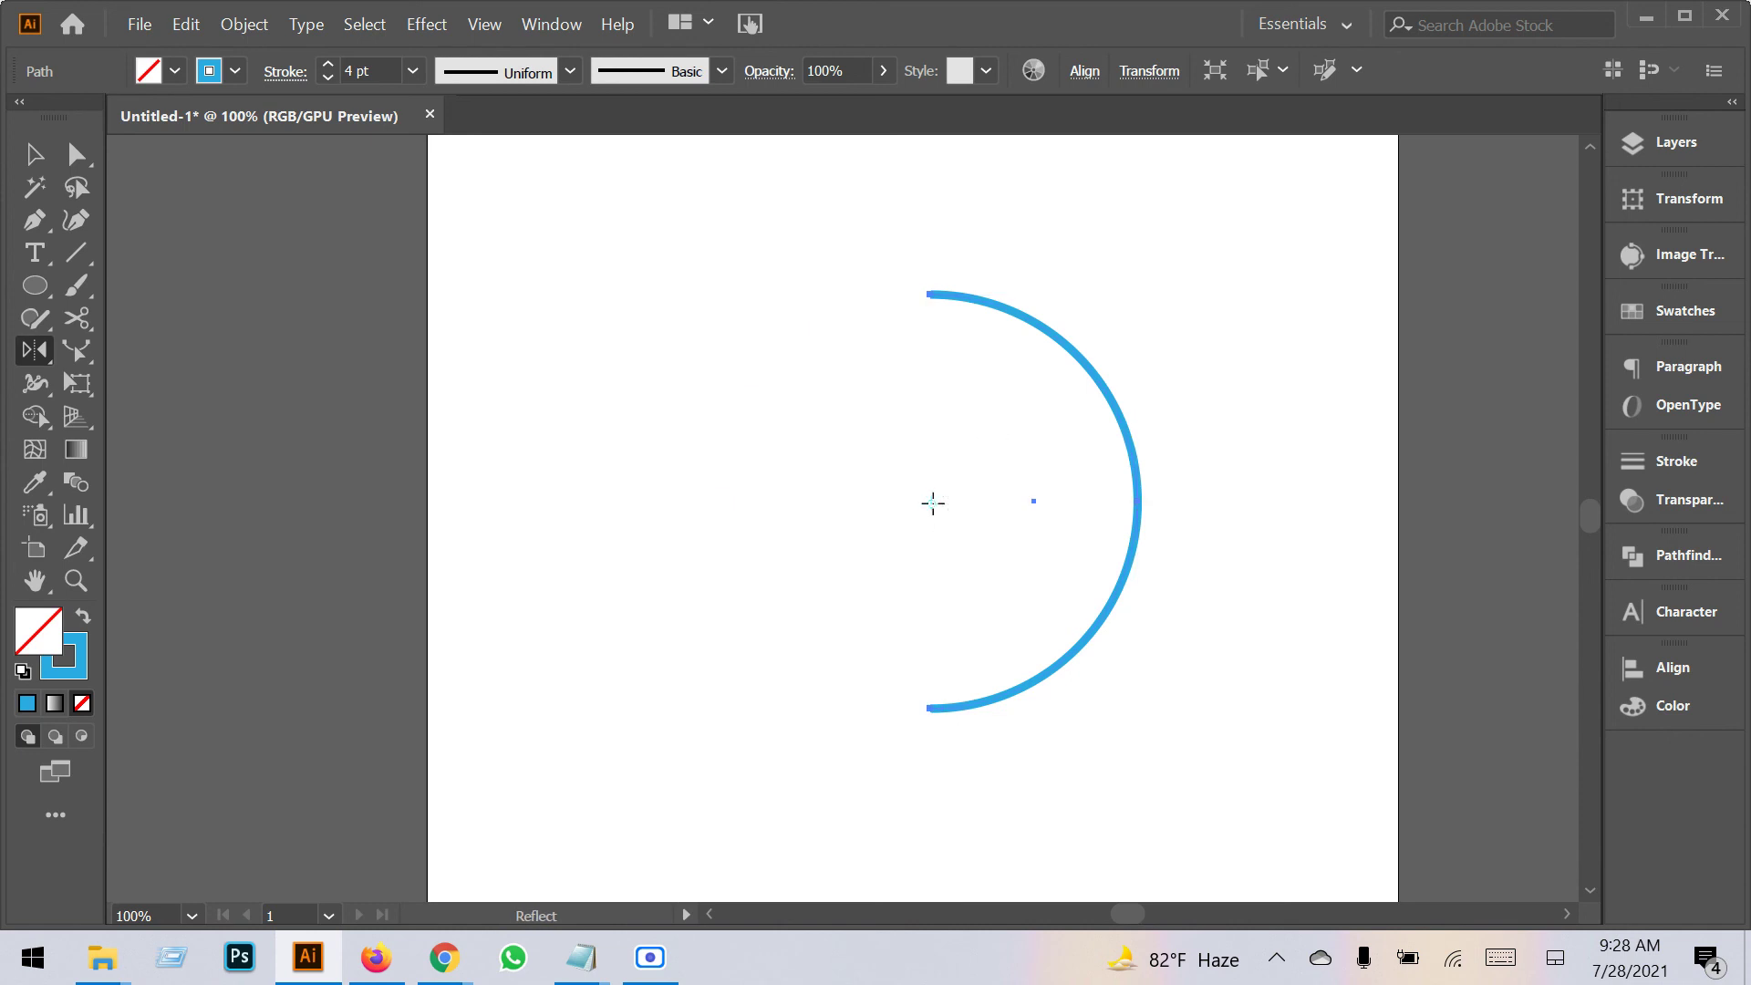
Retry the freehand reflection of the half circle, and undo everything back to the arc's original position.
left_click(866, 402, "alt")
left_click(1473, 692)
key("ctrl")
left_click_drag(932, 509, 918, 543)
key("ctrl+z")
mouse_move(927, 504)
left_mouse_down()
mouse_move(907, 508)
mouse_move(831, 442)
left_mouse_up()
left_click(784, 508)
key("ctrl")
key("ctrl+z")
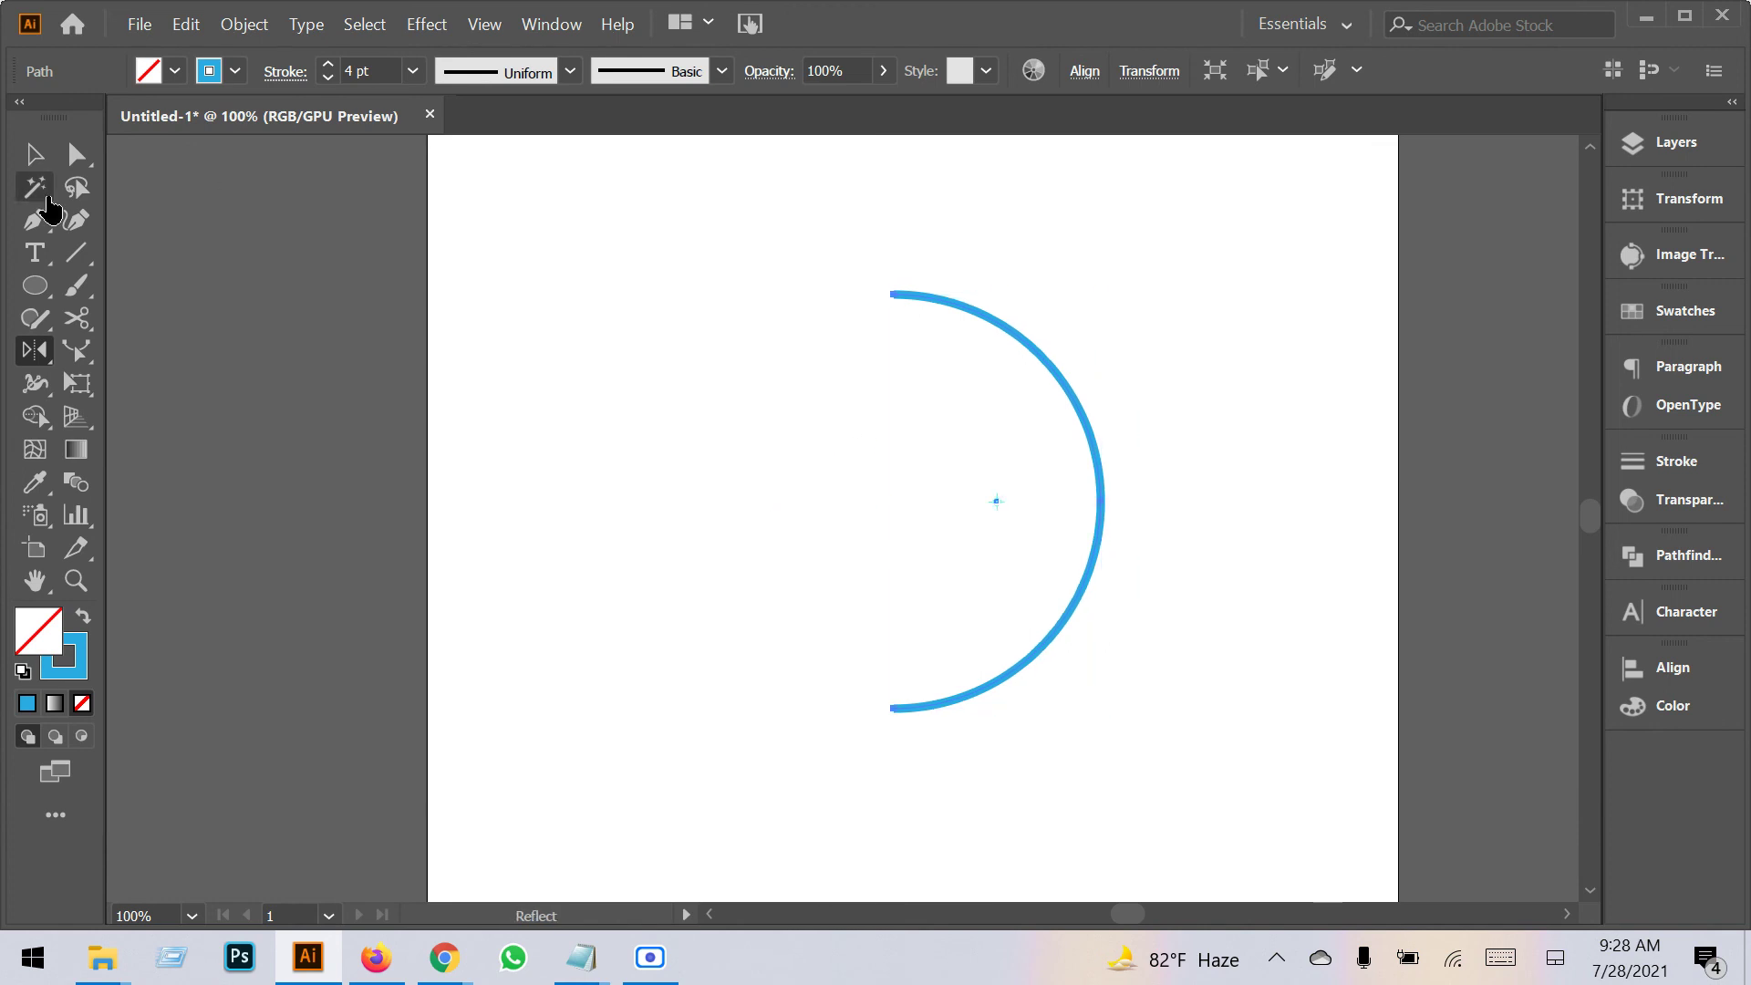
Reselect the half circle and reflect a copy of it with the Reflect tool about a point just left of its open side.
left_click(35, 155)
left_click_drag(763, 371, 1157, 671)
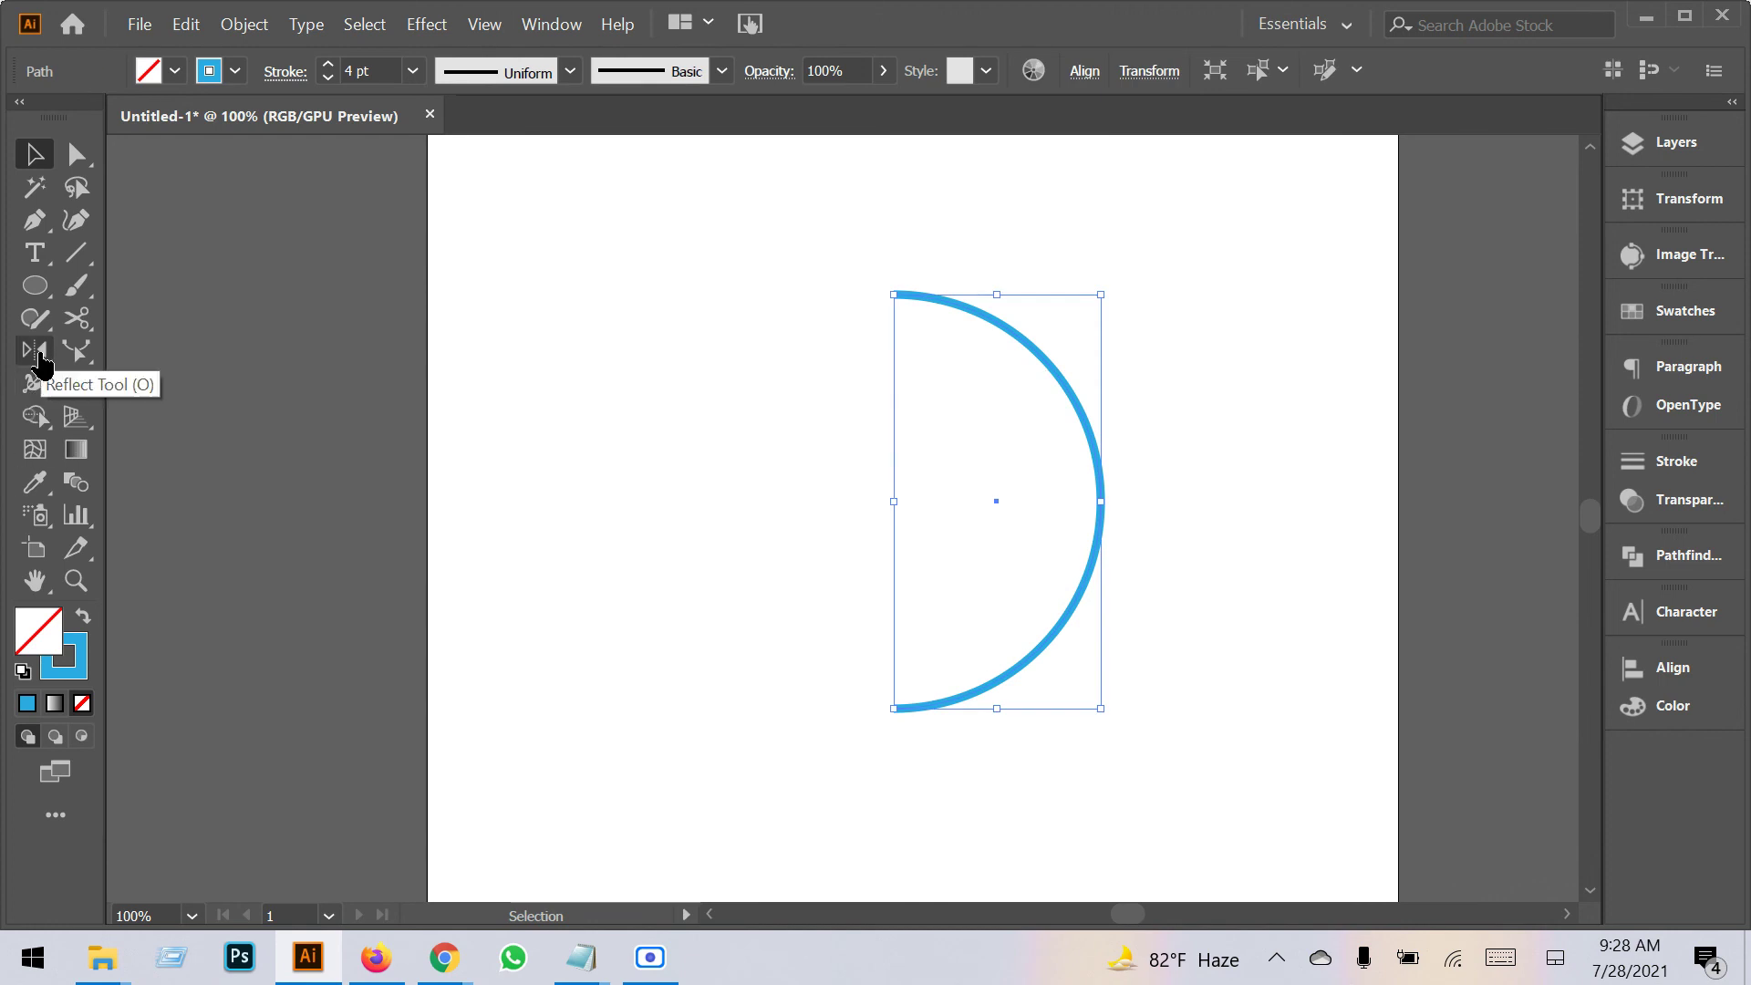
left_click(35, 350)
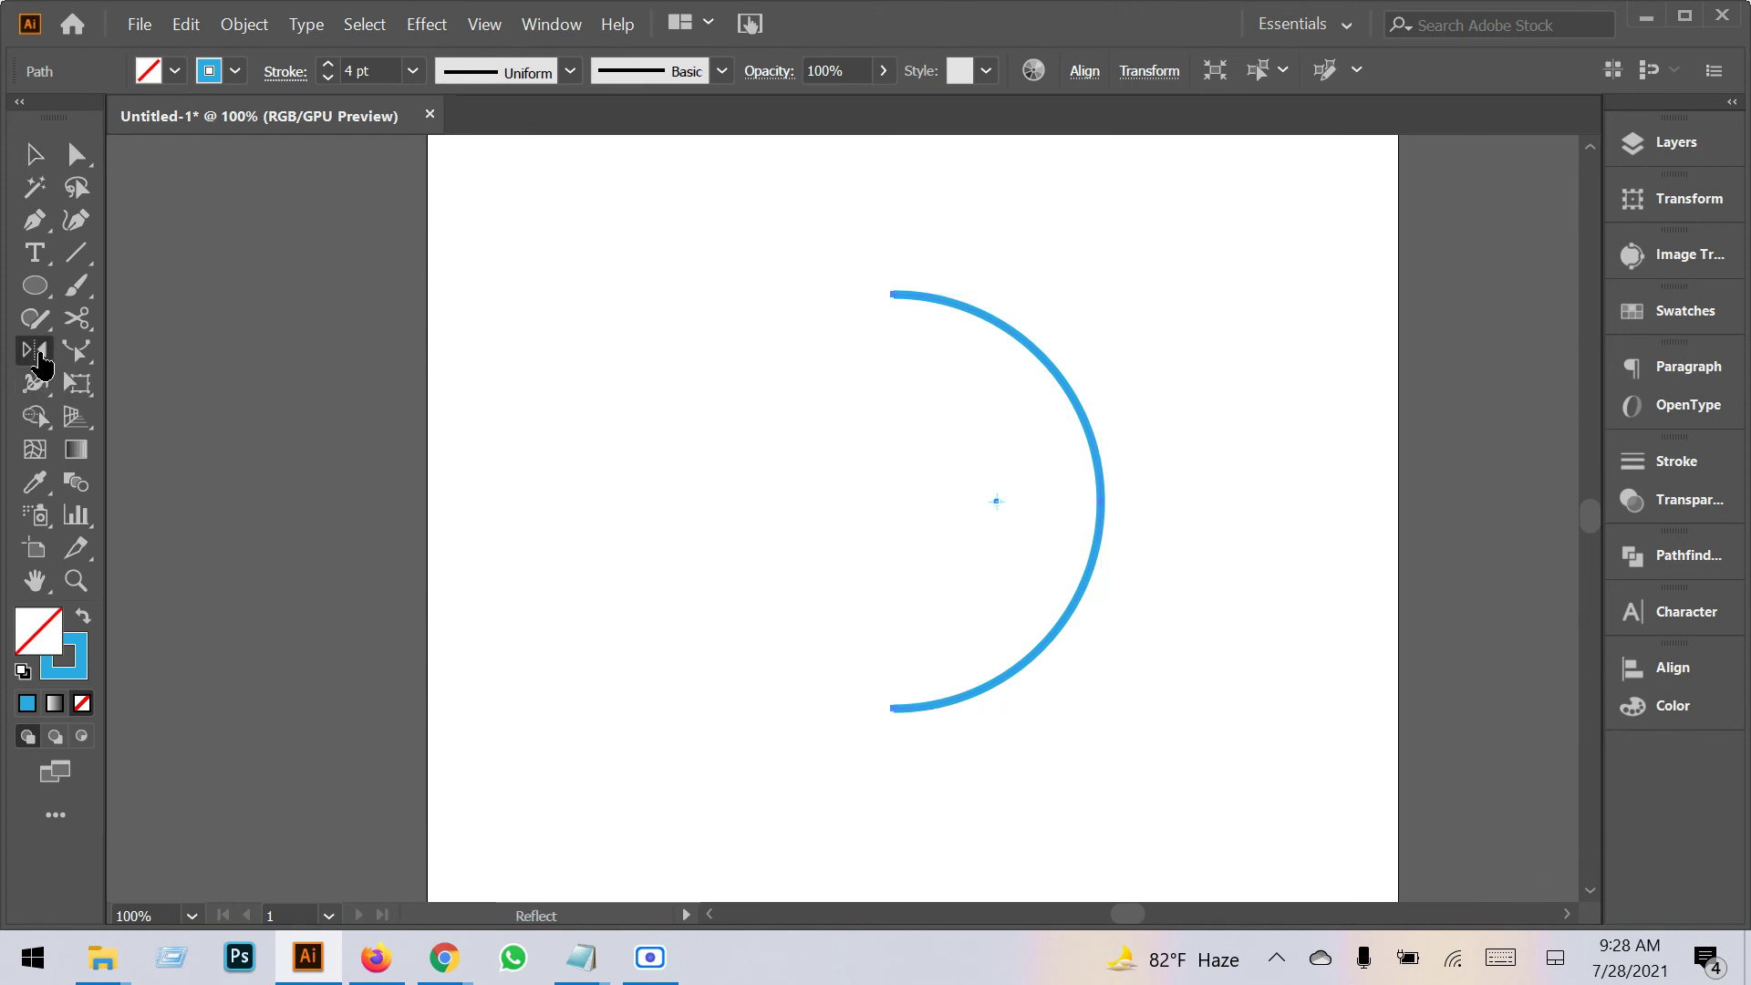
left_click(888, 488)
left_click_drag(910, 295, 860, 304)
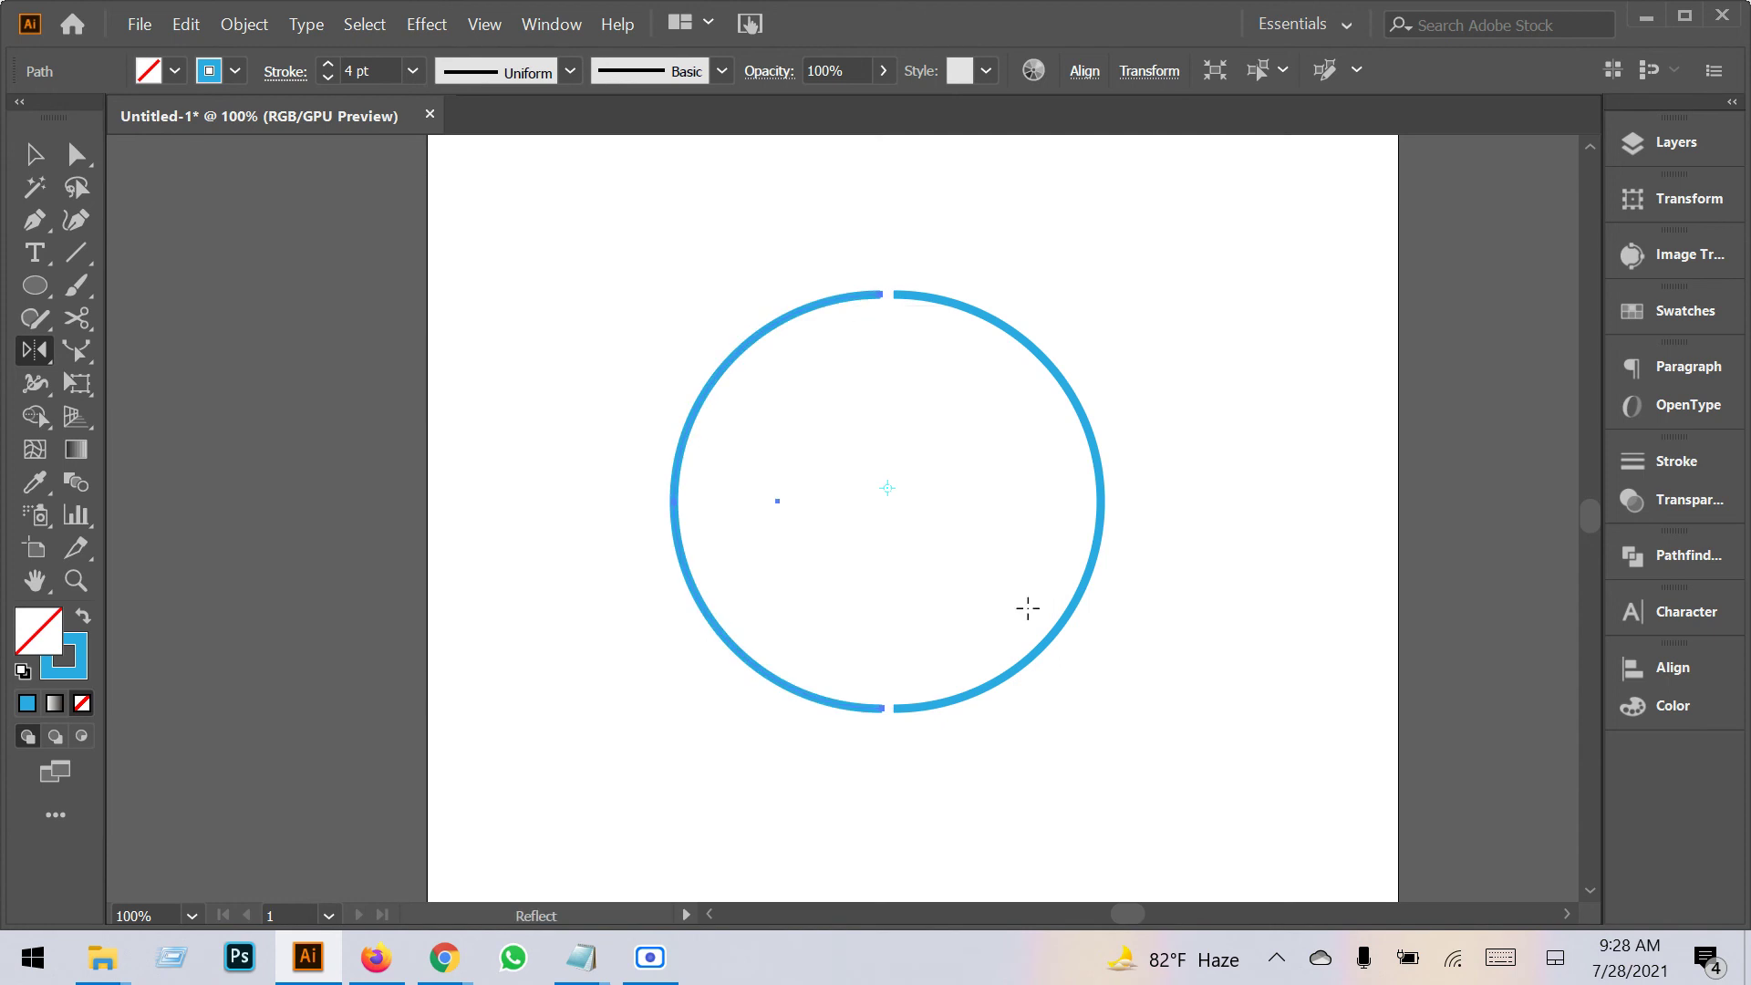
Nudge the reflected left half to the right until its ends meet the right half, and deselect it.
key("Right")
key("Right")
key("Right")
key("Right")
key("Right")
key("Right")
key("Right")
key("Right")
key("Right")
key("Right")
key("Right")
key("Right")
key("Right")
key("Right")
key("Right")
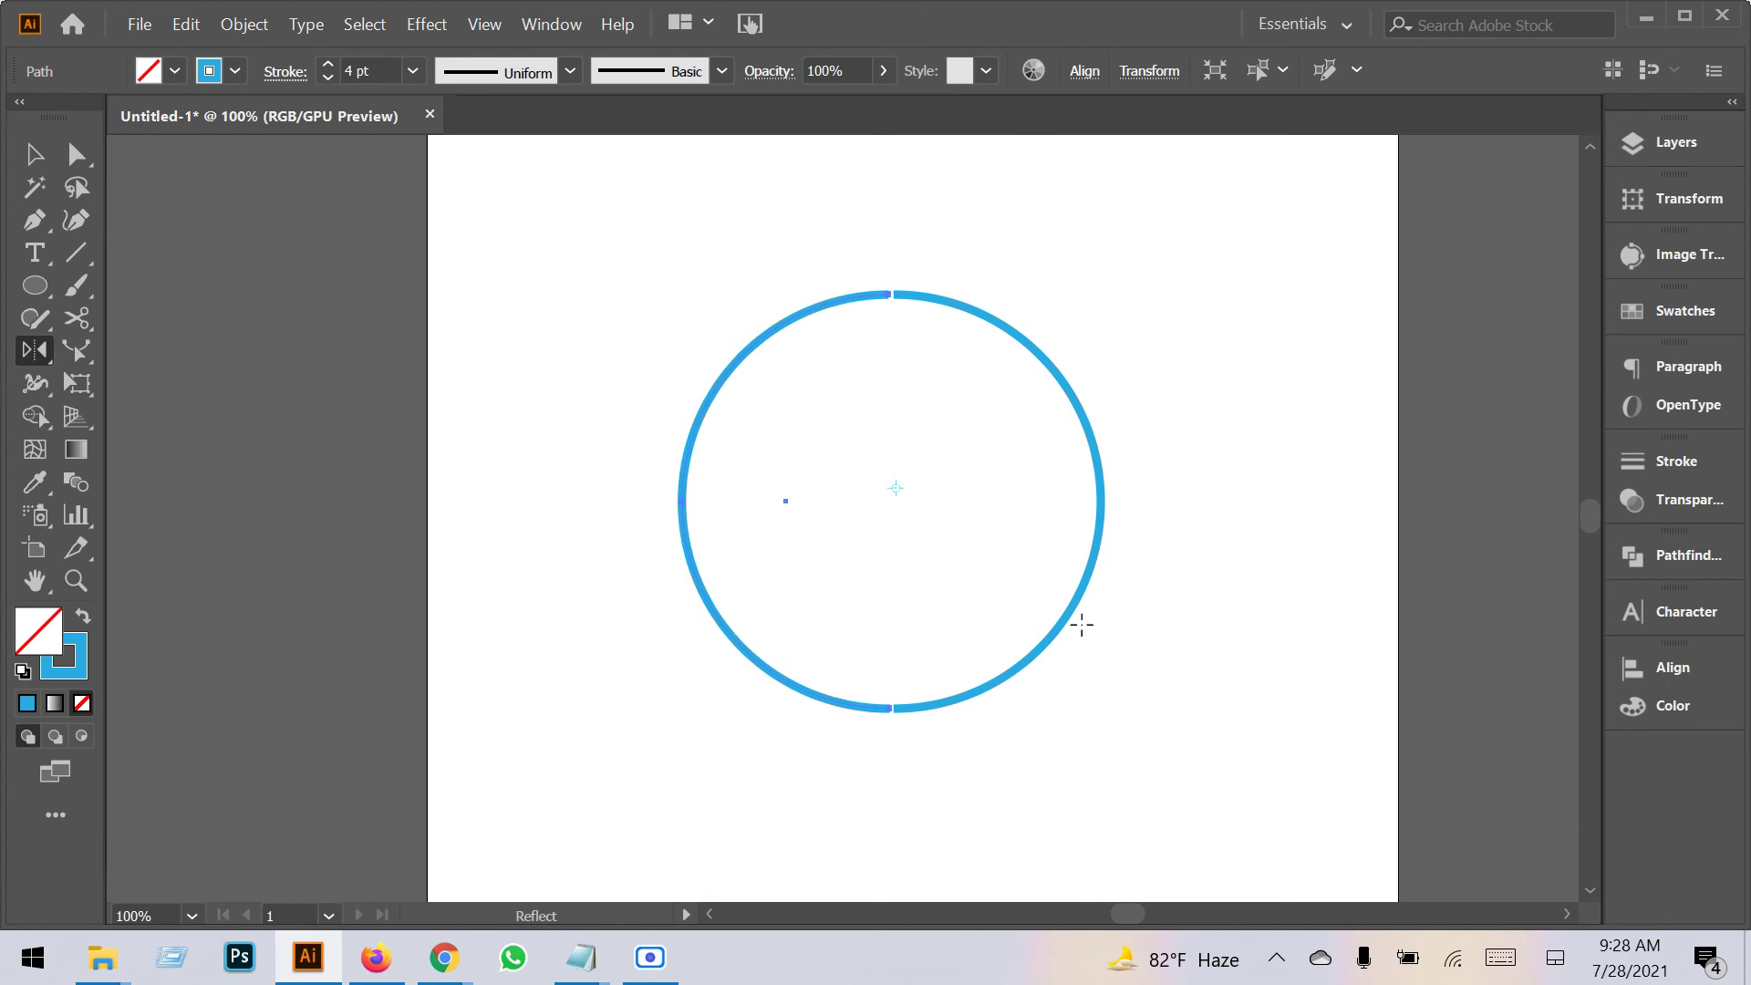
left_click(35, 155)
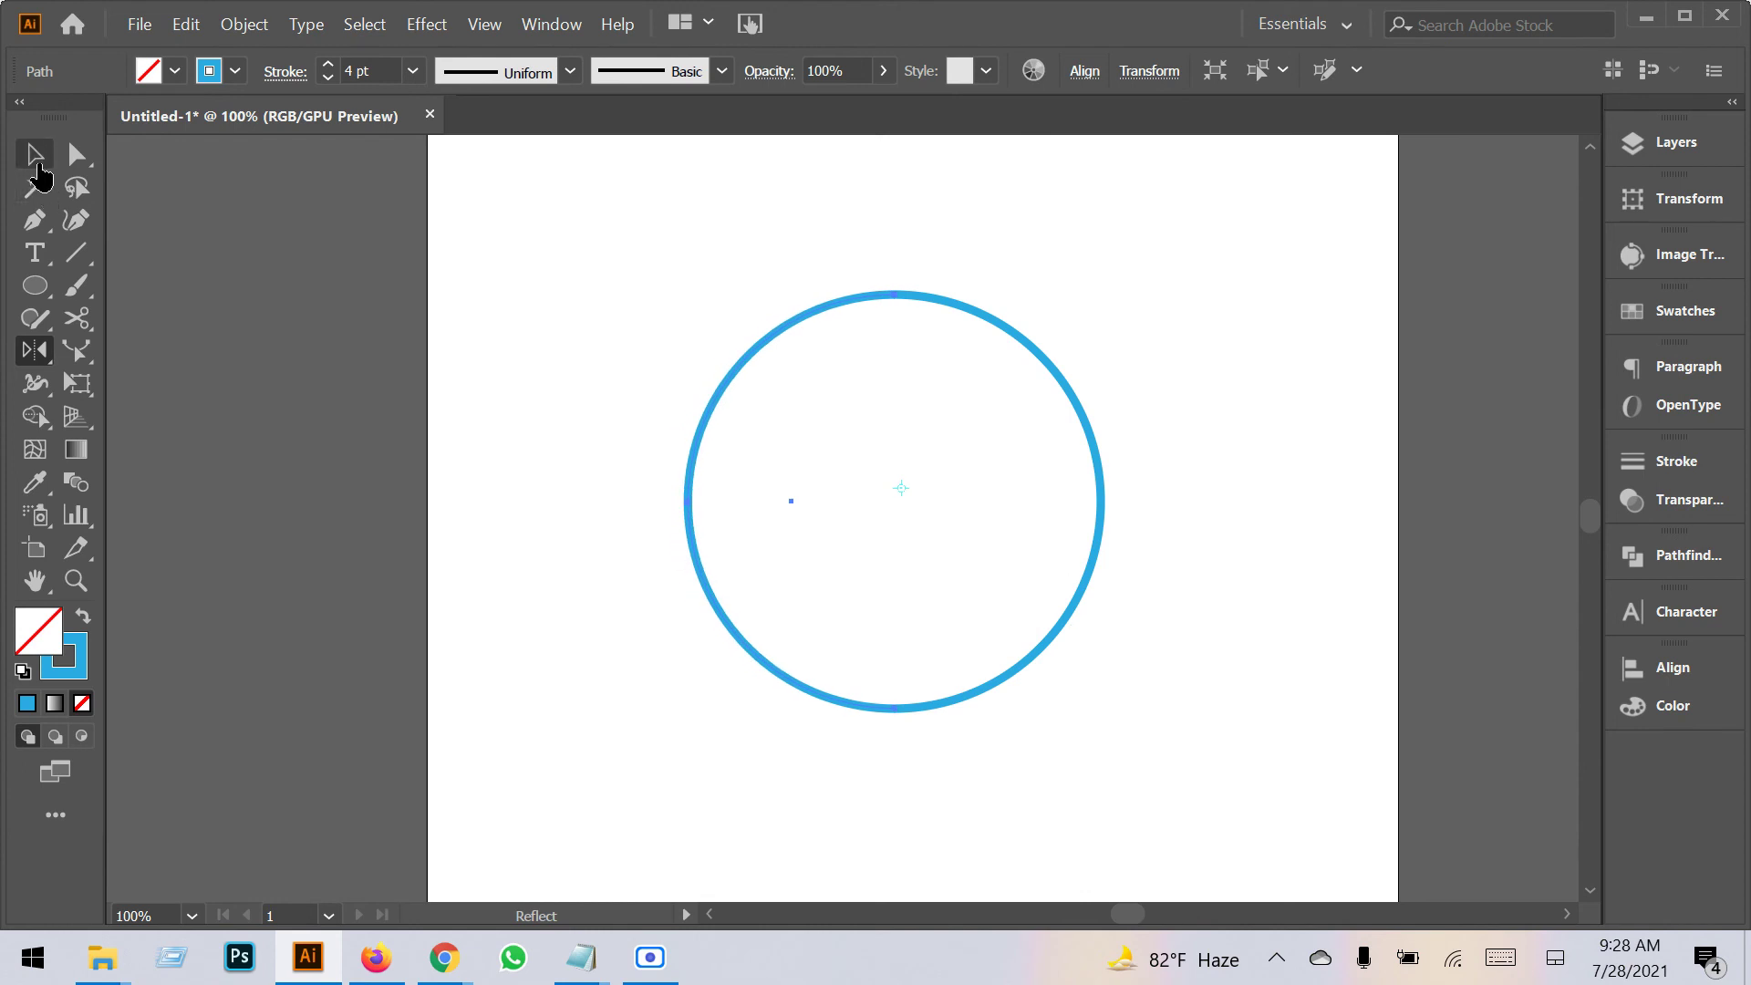
left_click(554, 371)
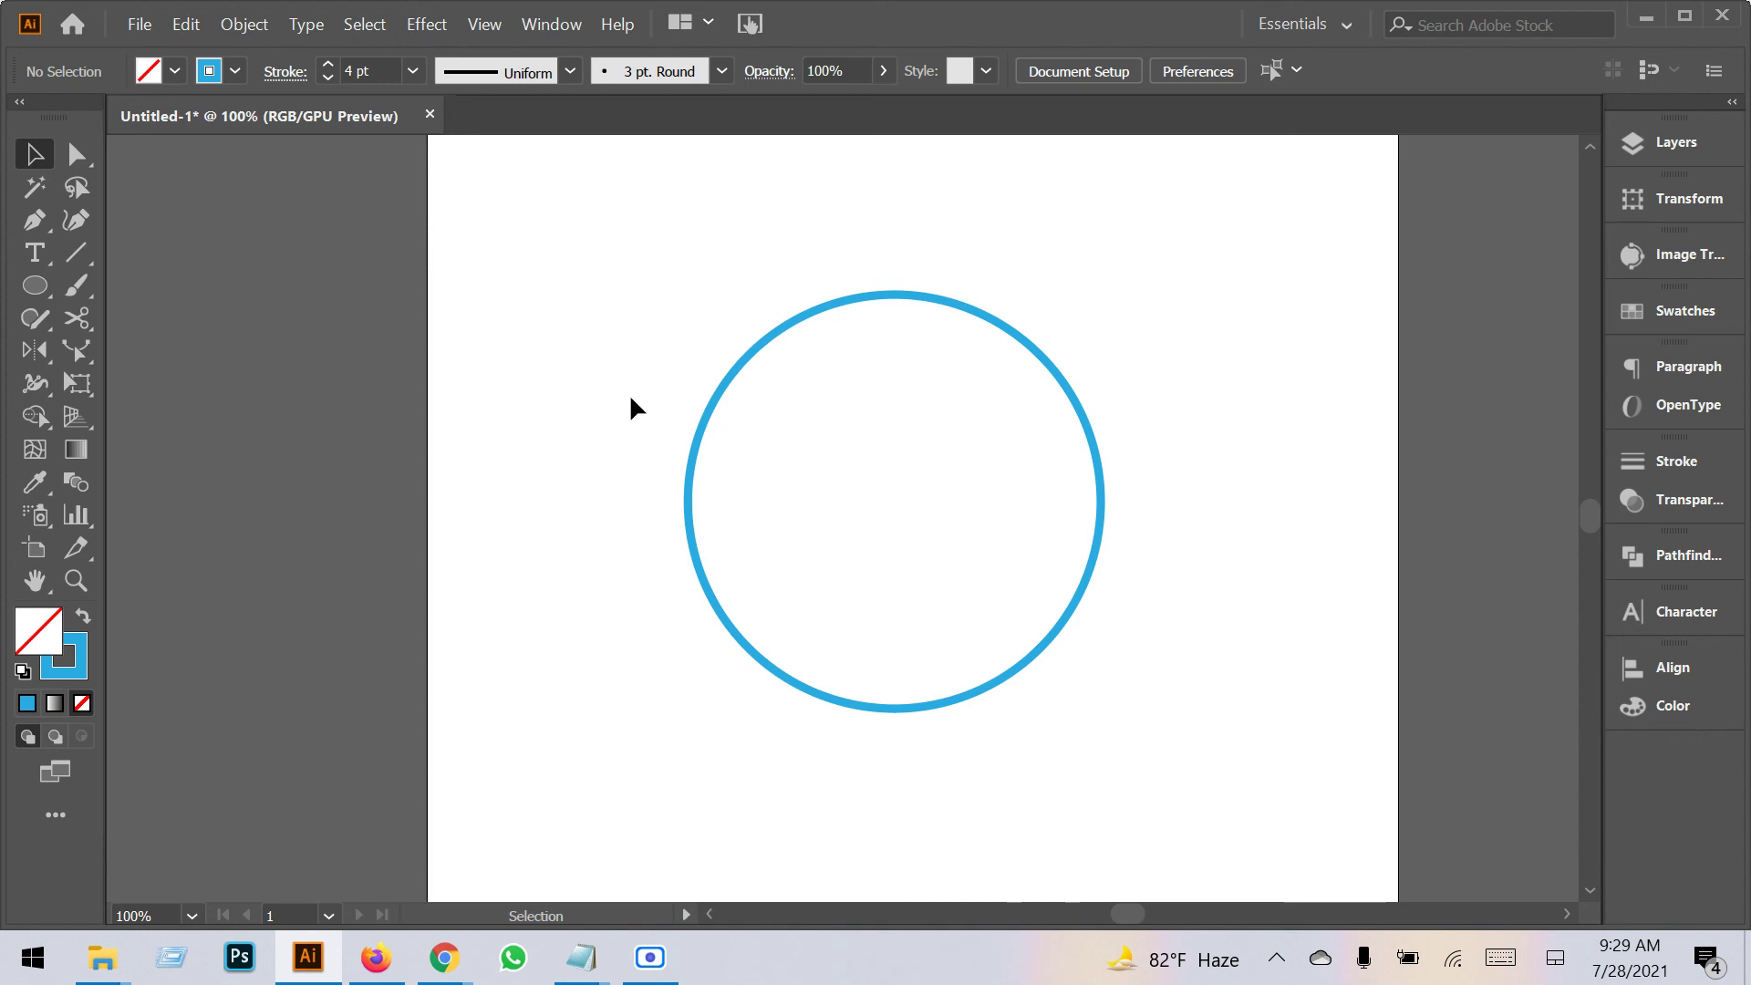
Delete the reflected left half of the circle and select the remaining right half.
left_click_drag(631, 398, 721, 459)
key("Delete")
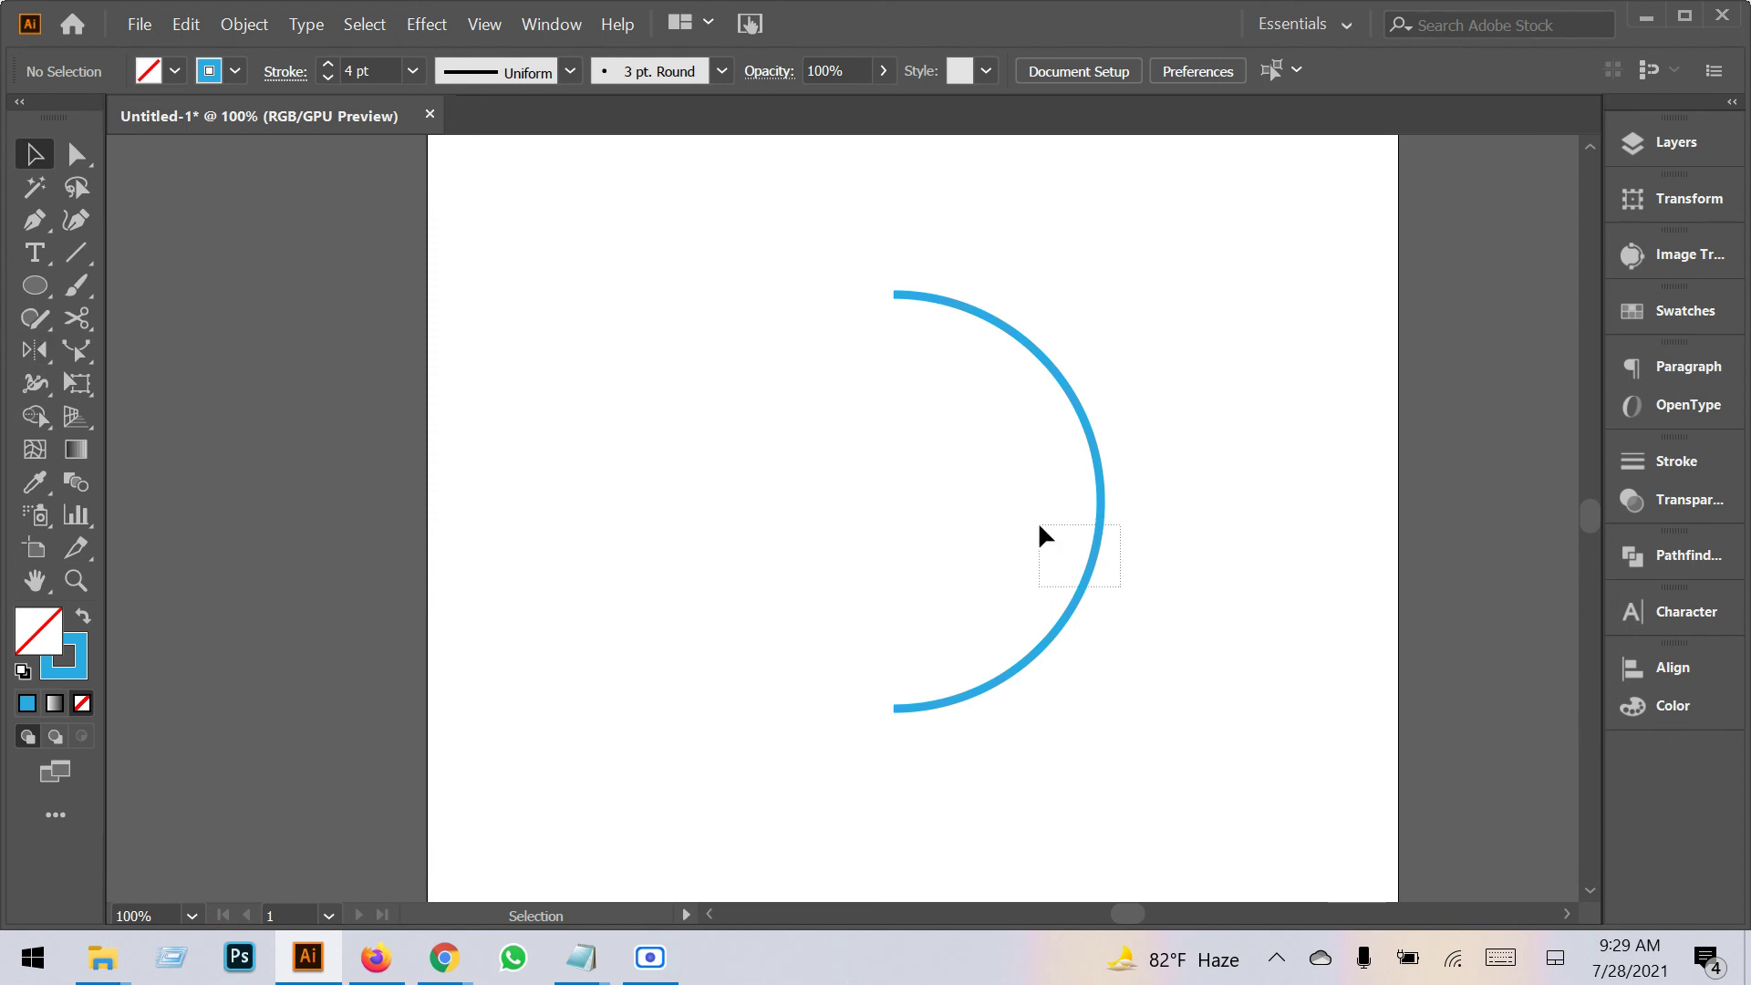
key("ctrl+a")
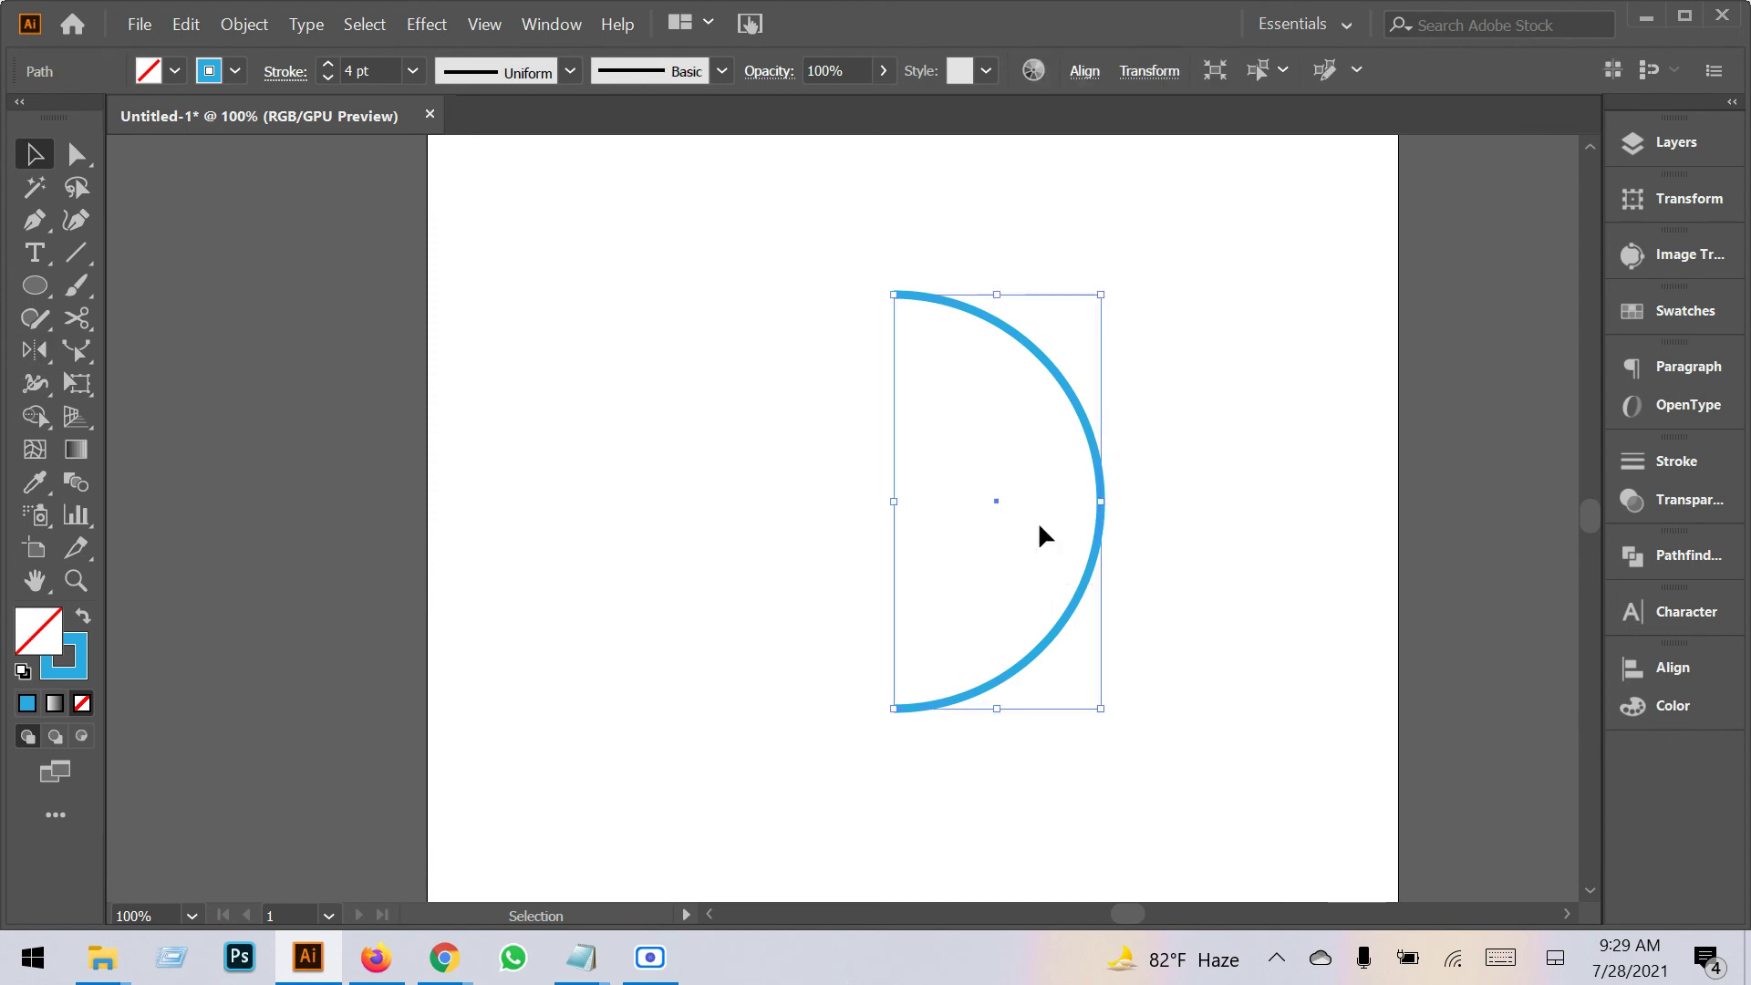
Create a reflected copy of the half circle through the Reflect transform with an axis angle of -89.91°.
right_click(1101, 494)
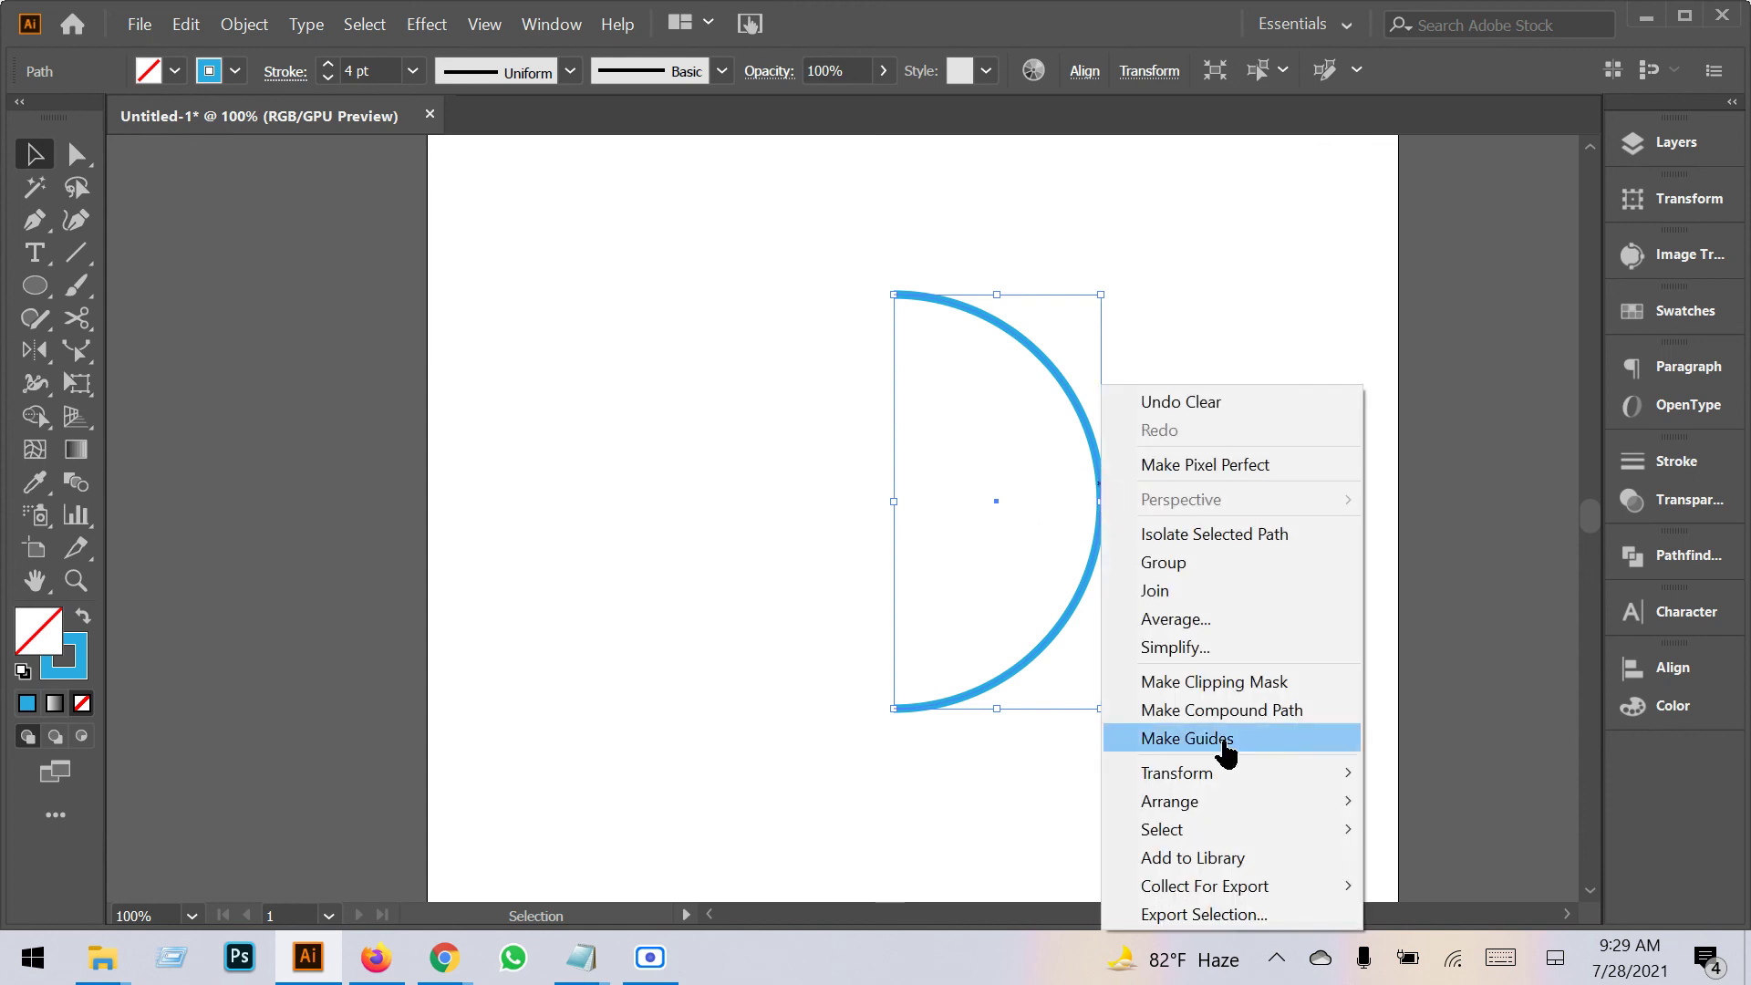
mouse_move(1223, 771)
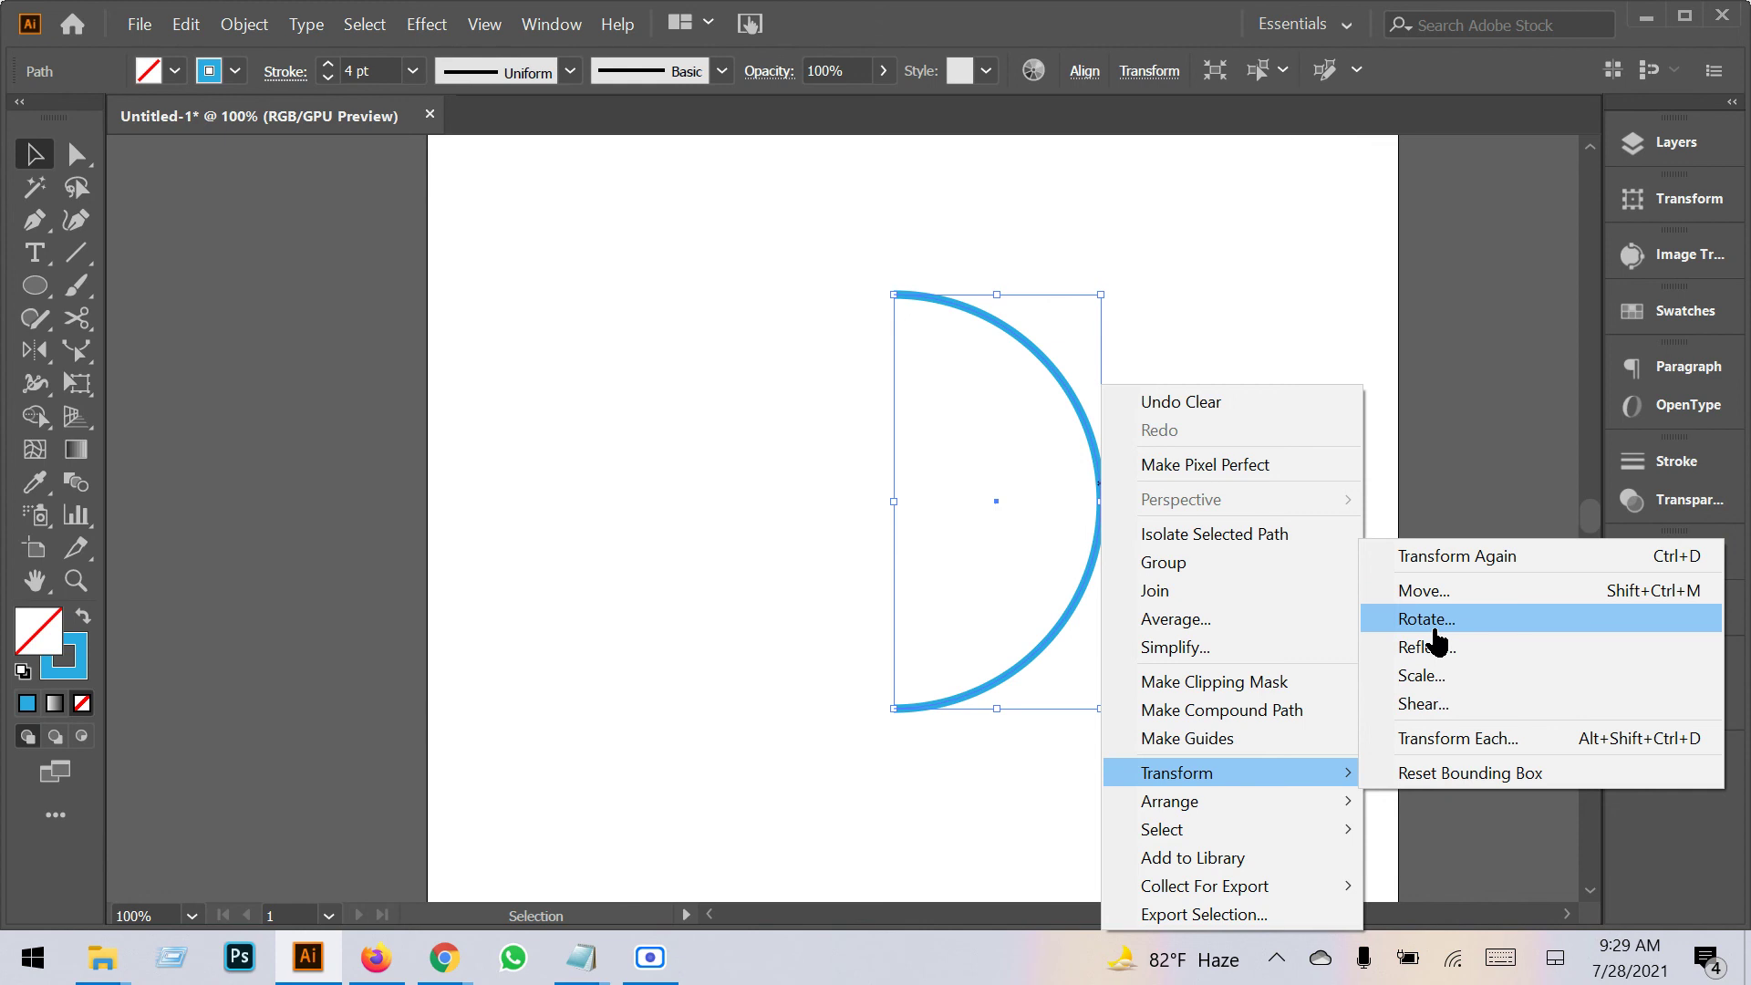
left_click(1071, 724)
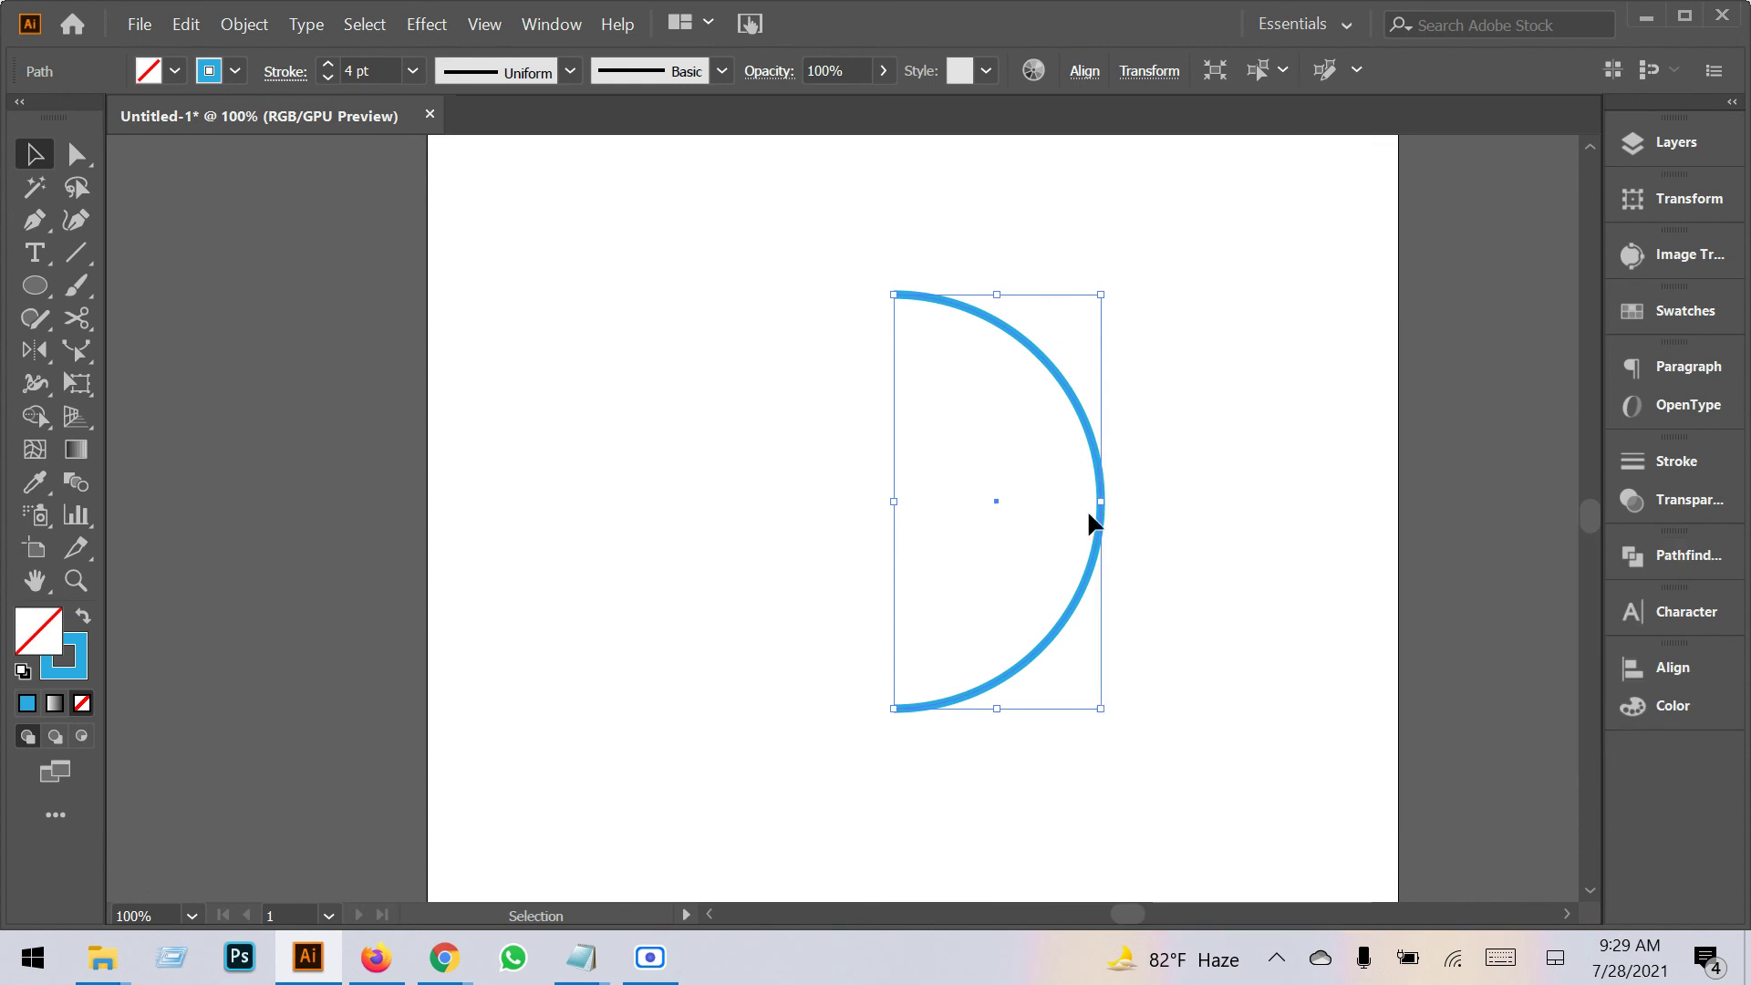
right_click(1105, 532)
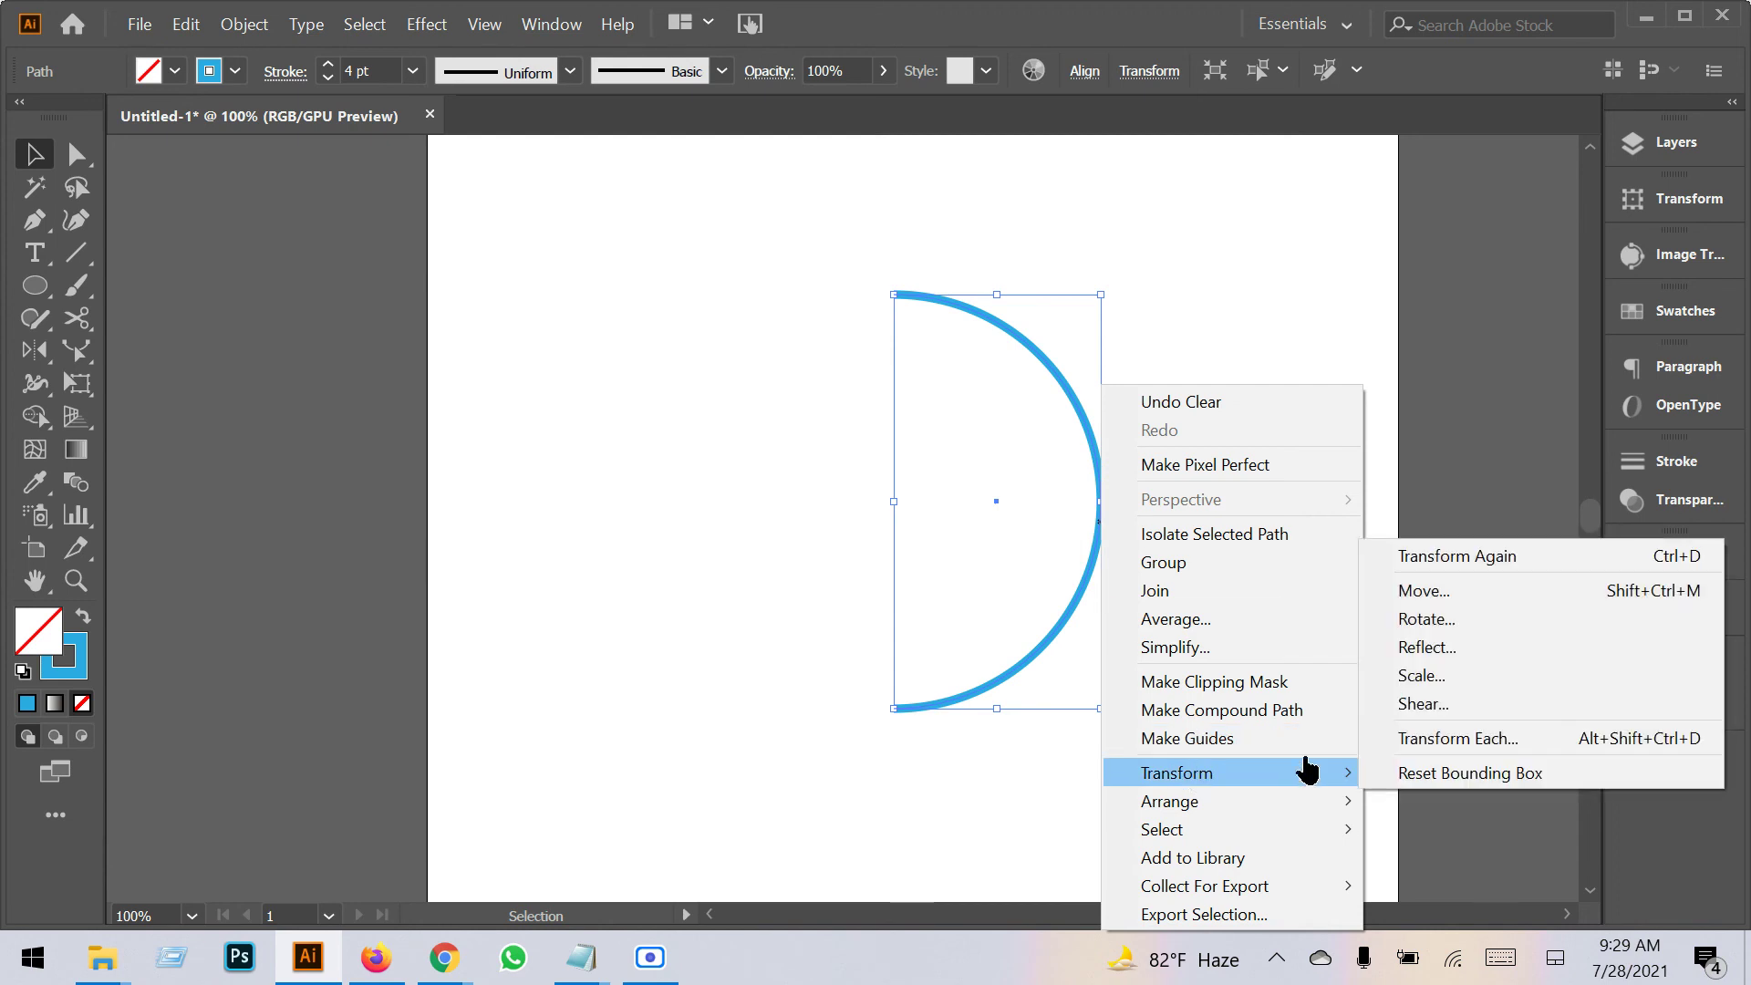
left_click(1427, 649)
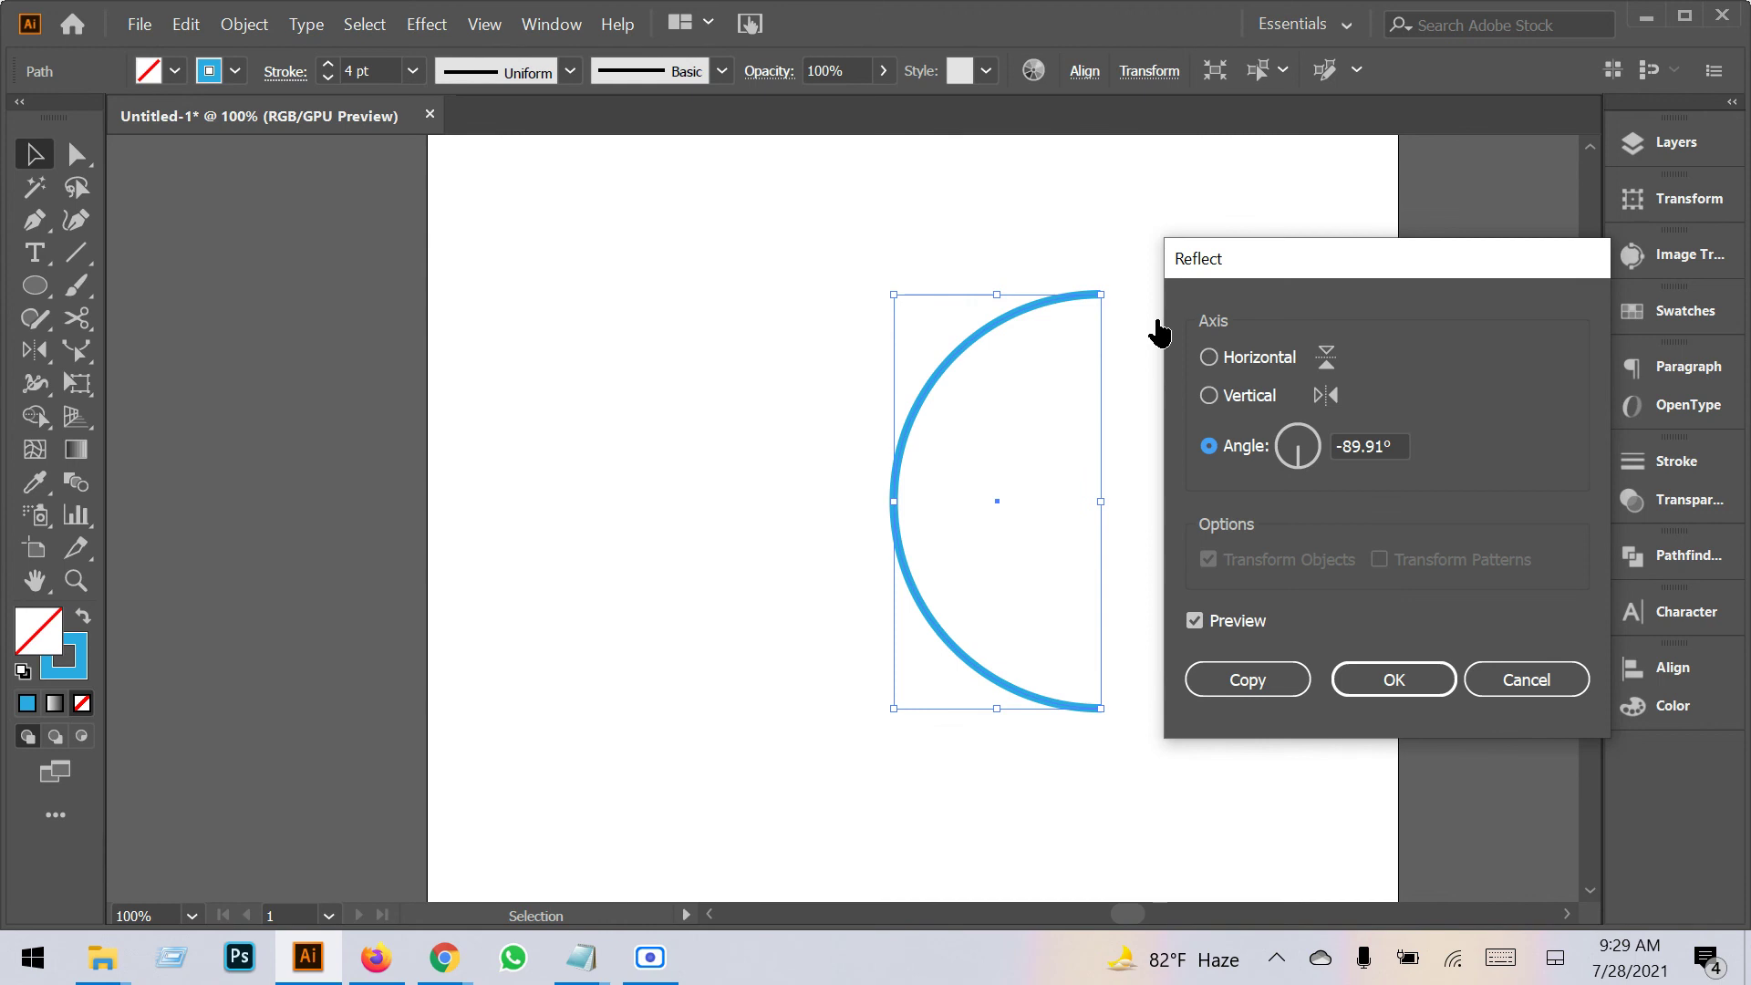
left_click(1251, 684)
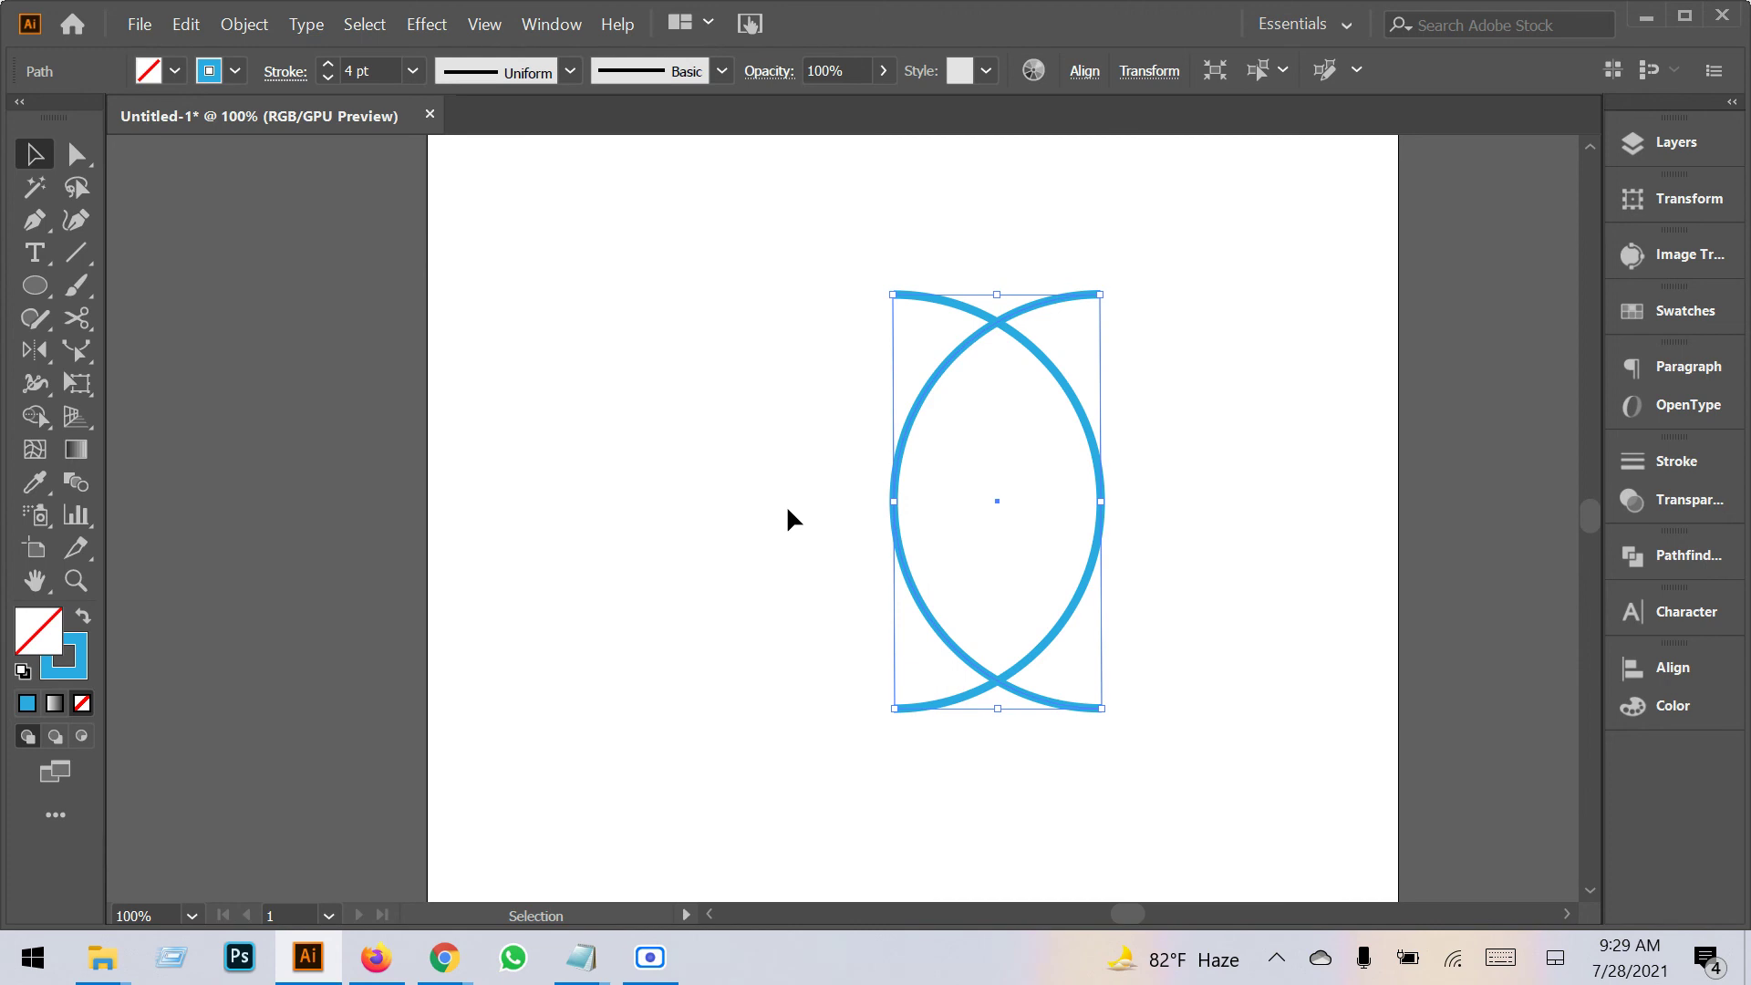
Nudge the reflected half circle left until its ends meet the right half, forming a full circle, and deselect it.
key("Left")
key("Left")
key("Left")
key("Left")
key("Left")
key("Left")
key("Left")
key("Left")
key("Left")
key("Left")
key("Left")
key("Left")
key("Left")
key("Left")
key("Left")
key("Left")
key("Left")
key("Left")
key("Left")
key("Left")
key("Left")
key("Left")
key("Left")
key("Left")
key("Left")
key("Left")
key("Left")
key("Left")
key("Left")
key("Left")
key("Left")
key("Left")
key("Left")
key("Left")
key("Left")
key("Left")
key("Left")
key("Left")
key("Left")
key("Left")
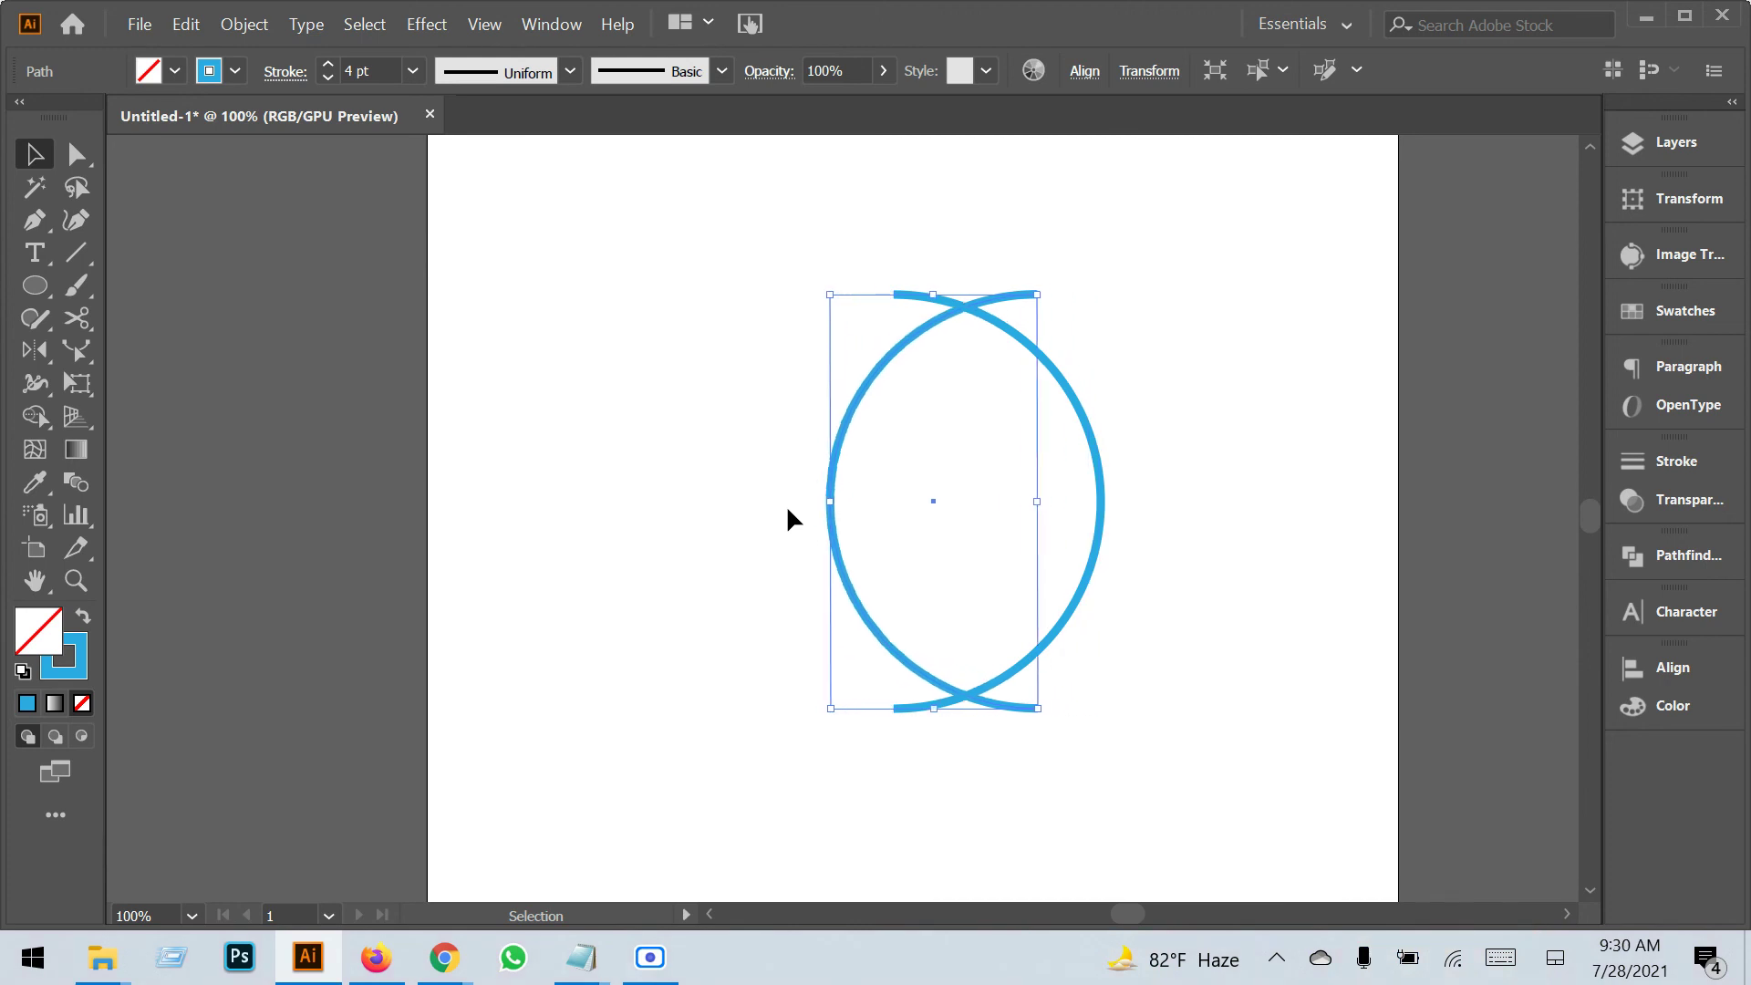
key("Left")
key("Left")
key("Left")
key("Left")
key("Left")
key("Left")
key("Left")
key("Left")
key("Left")
key("Left")
key("Left")
key("Left")
key("Left")
key("Left")
key("Left")
key("Left")
key("Left")
key("Left")
key("Left")
key("Left")
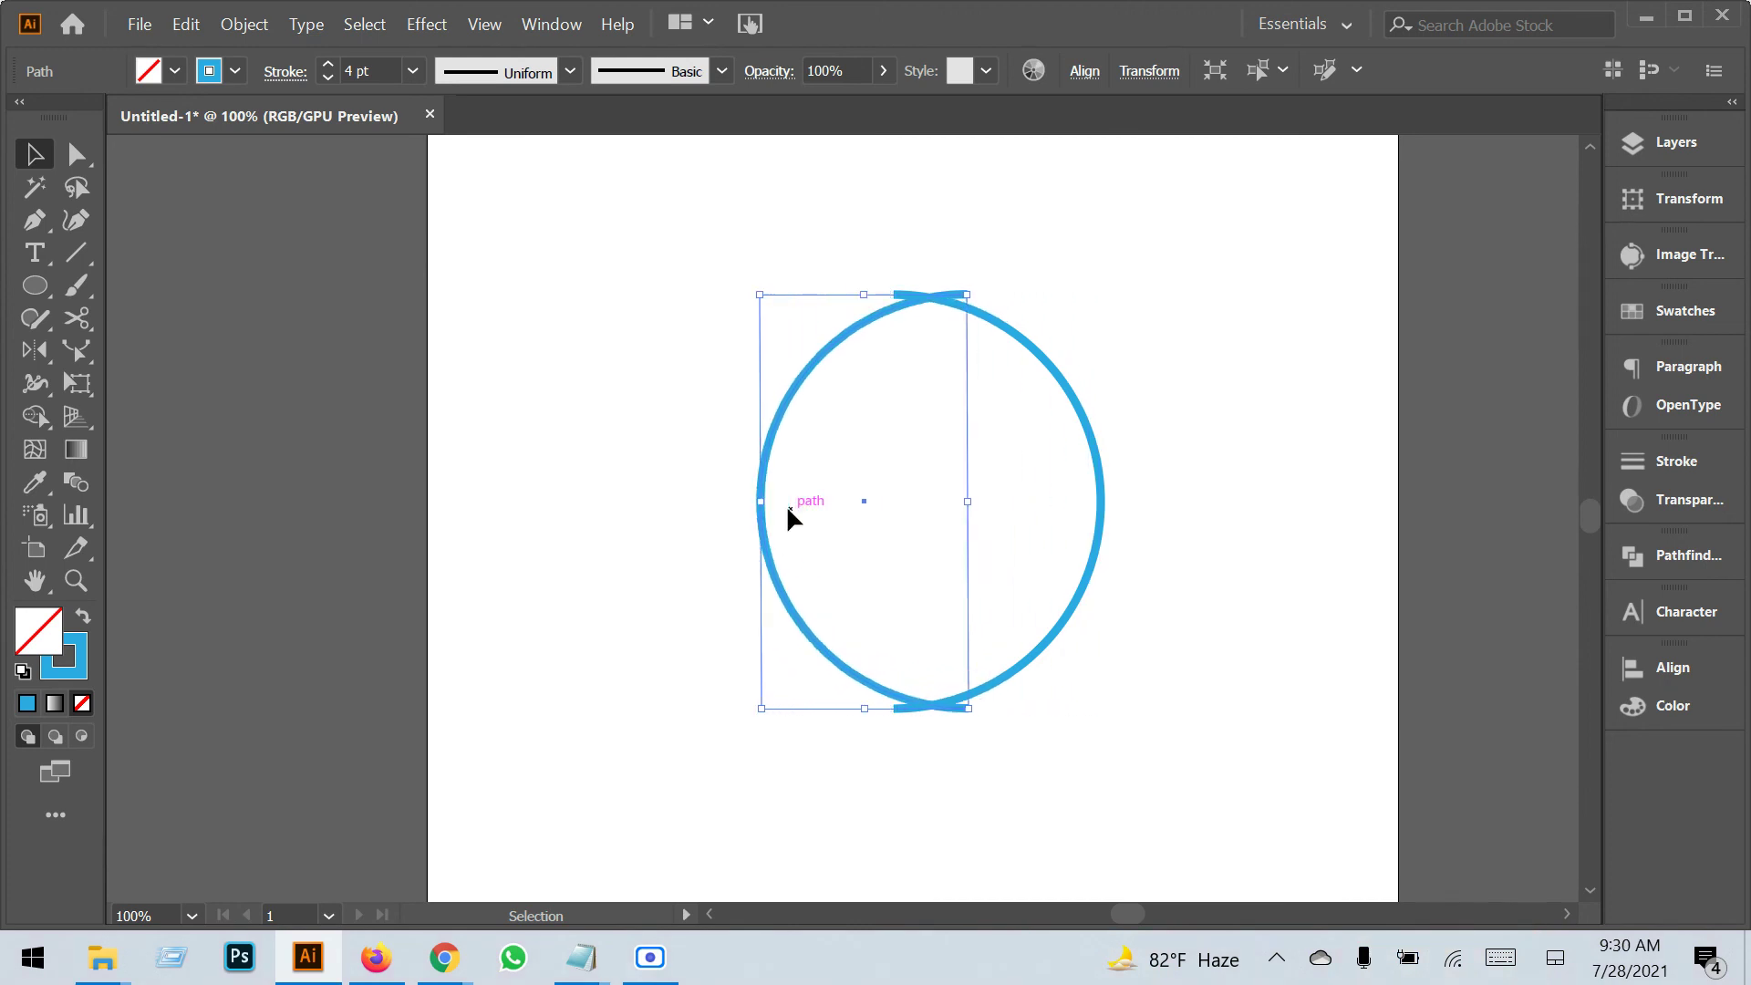
key("Left")
key("Left")
key("Left")
key("Left")
key("Left")
key("Left")
key("Left")
key("Left")
key("Left")
key("Left")
key("Left")
key("Left")
key("Left")
key("Left")
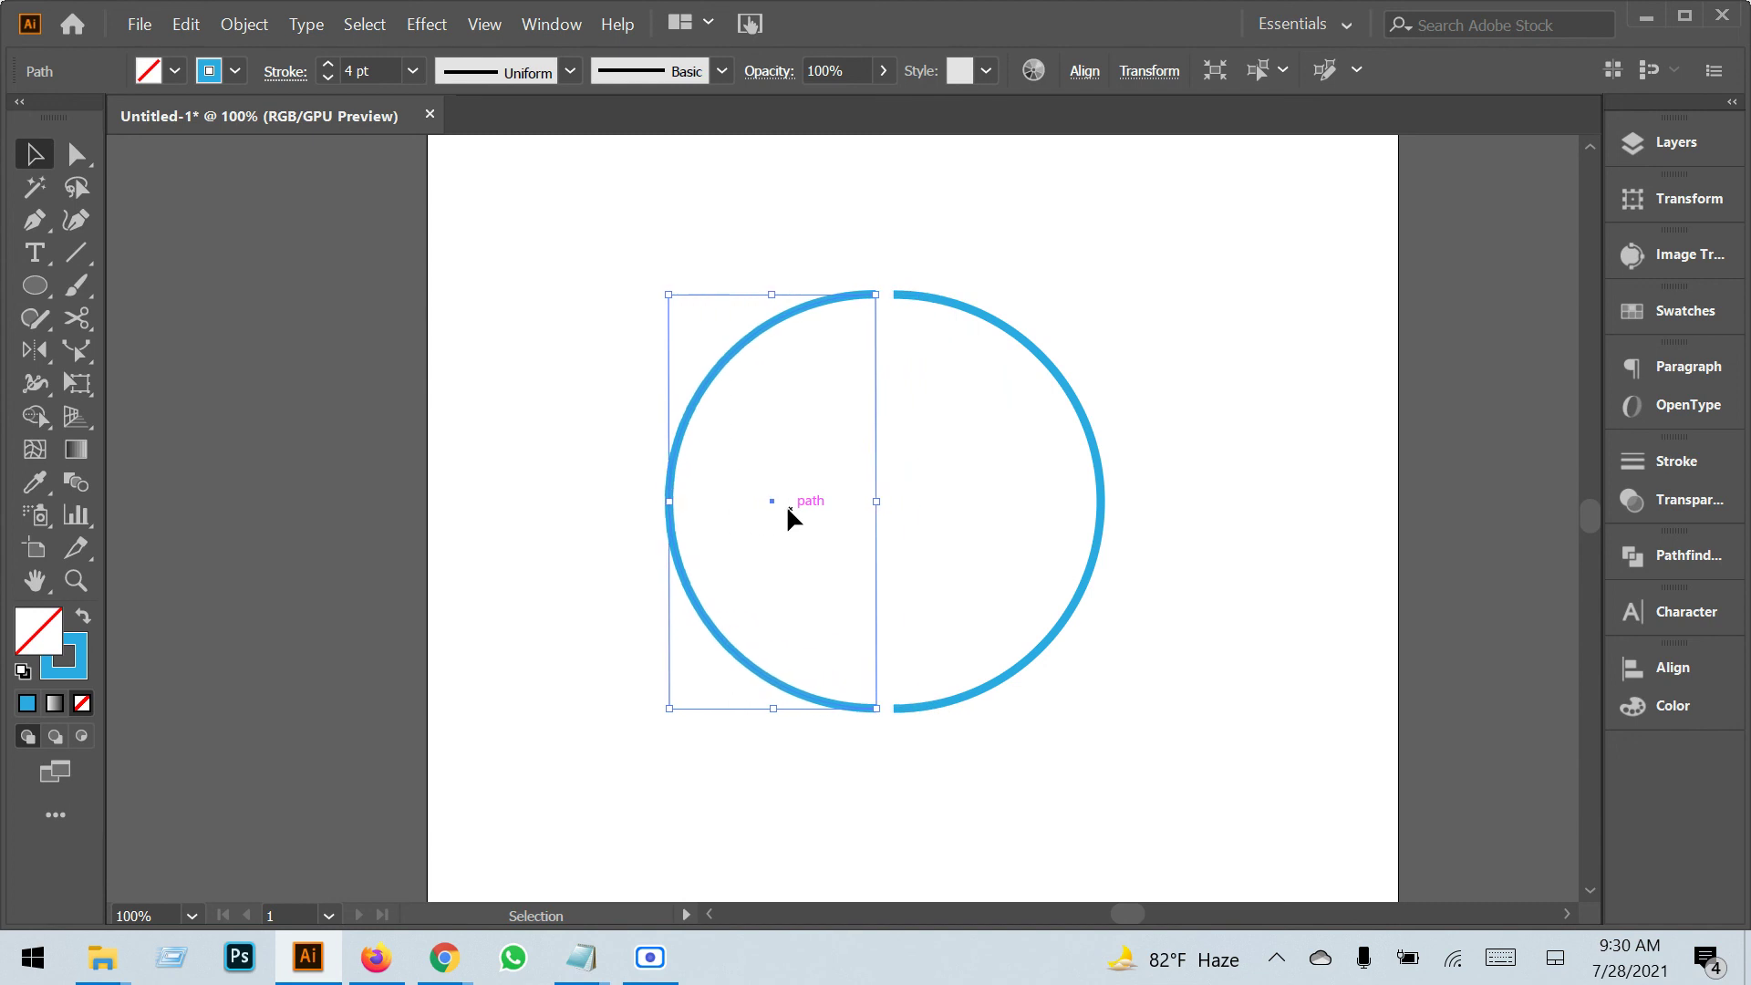
key("Right")
key("Right")
key("Right")
key("Right")
key("Right")
key("Right")
key("Right")
key("Right")
key("Right")
key("Right")
key("Right")
key("Right")
key("Right")
key("Right")
key("Right")
key("Right")
key("Right")
key("Right")
key("Right")
key("Right")
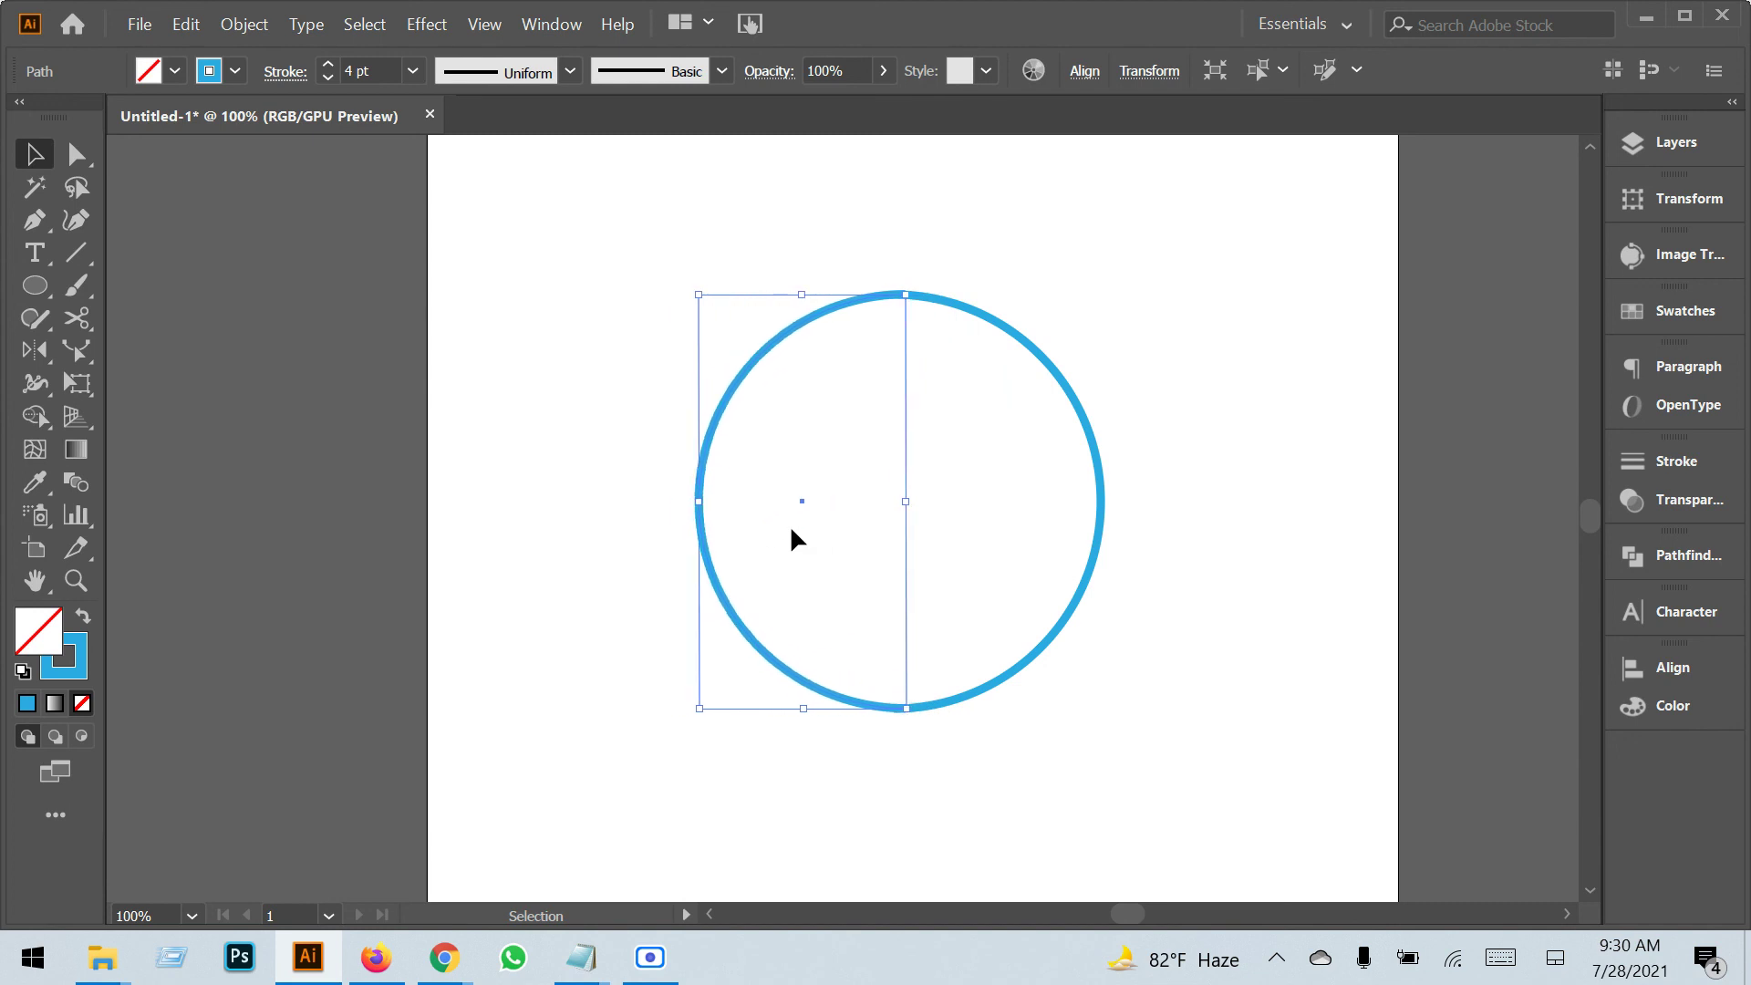
left_click(1149, 729)
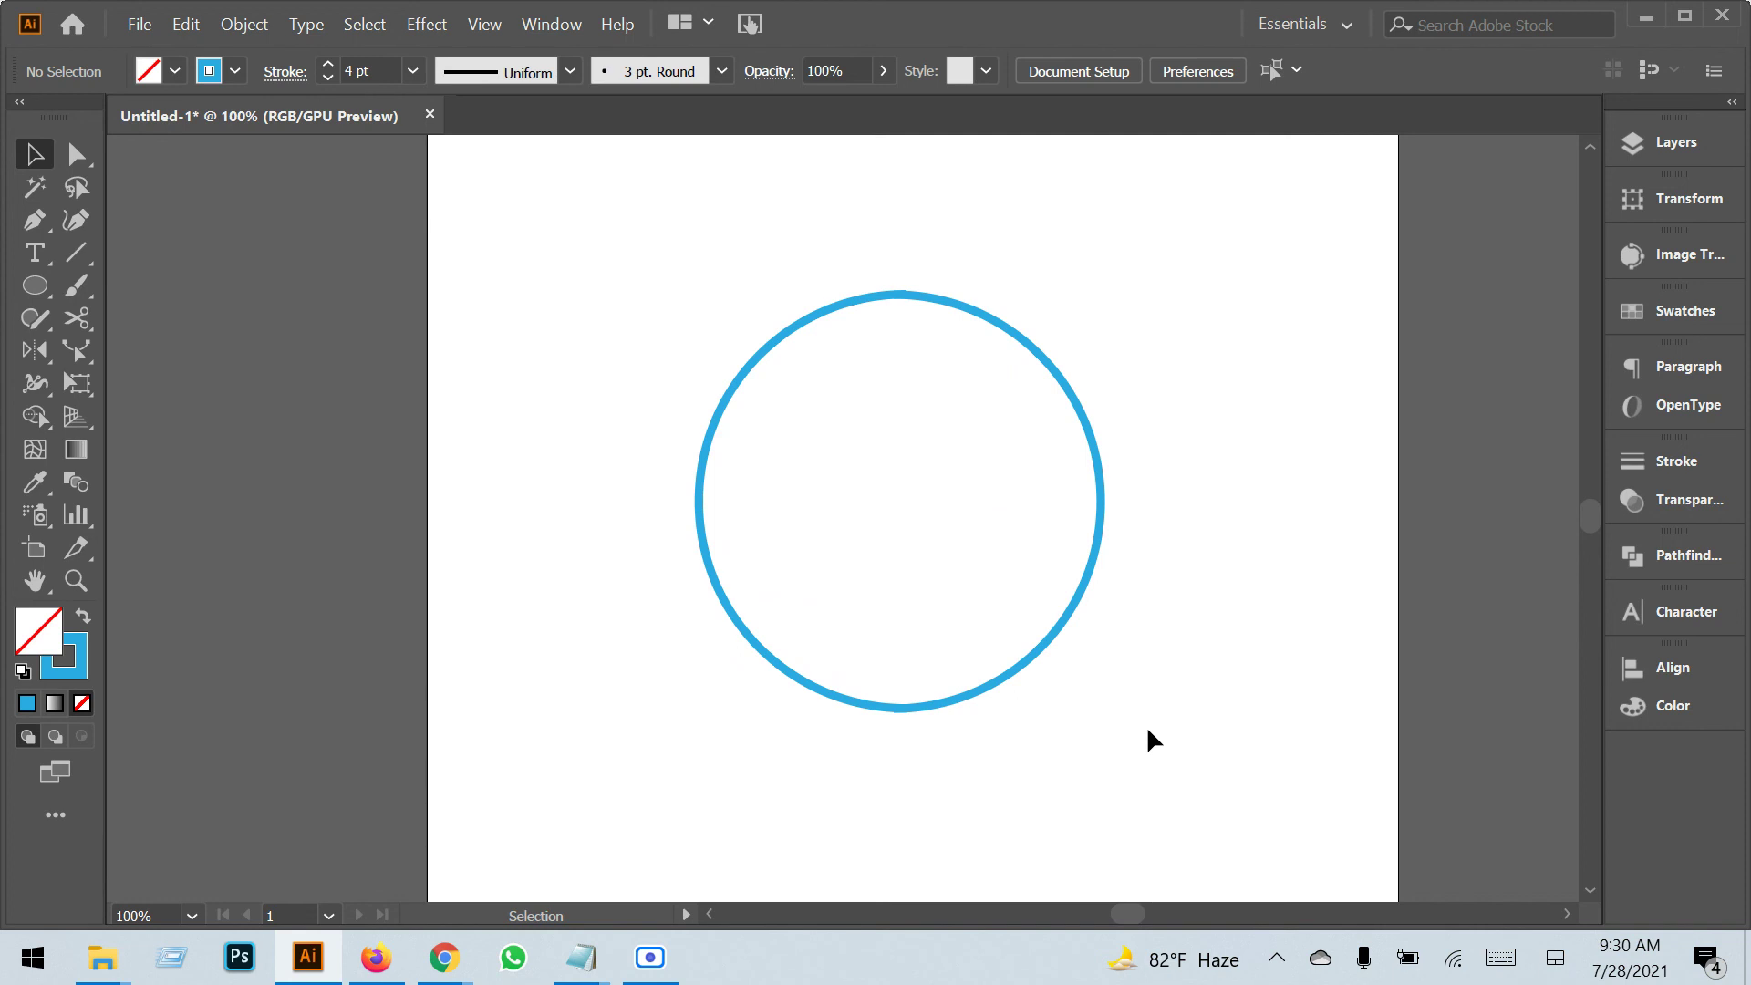
Select both halves of the circle and delete them.
left_click_drag(1153, 736, 708, 550)
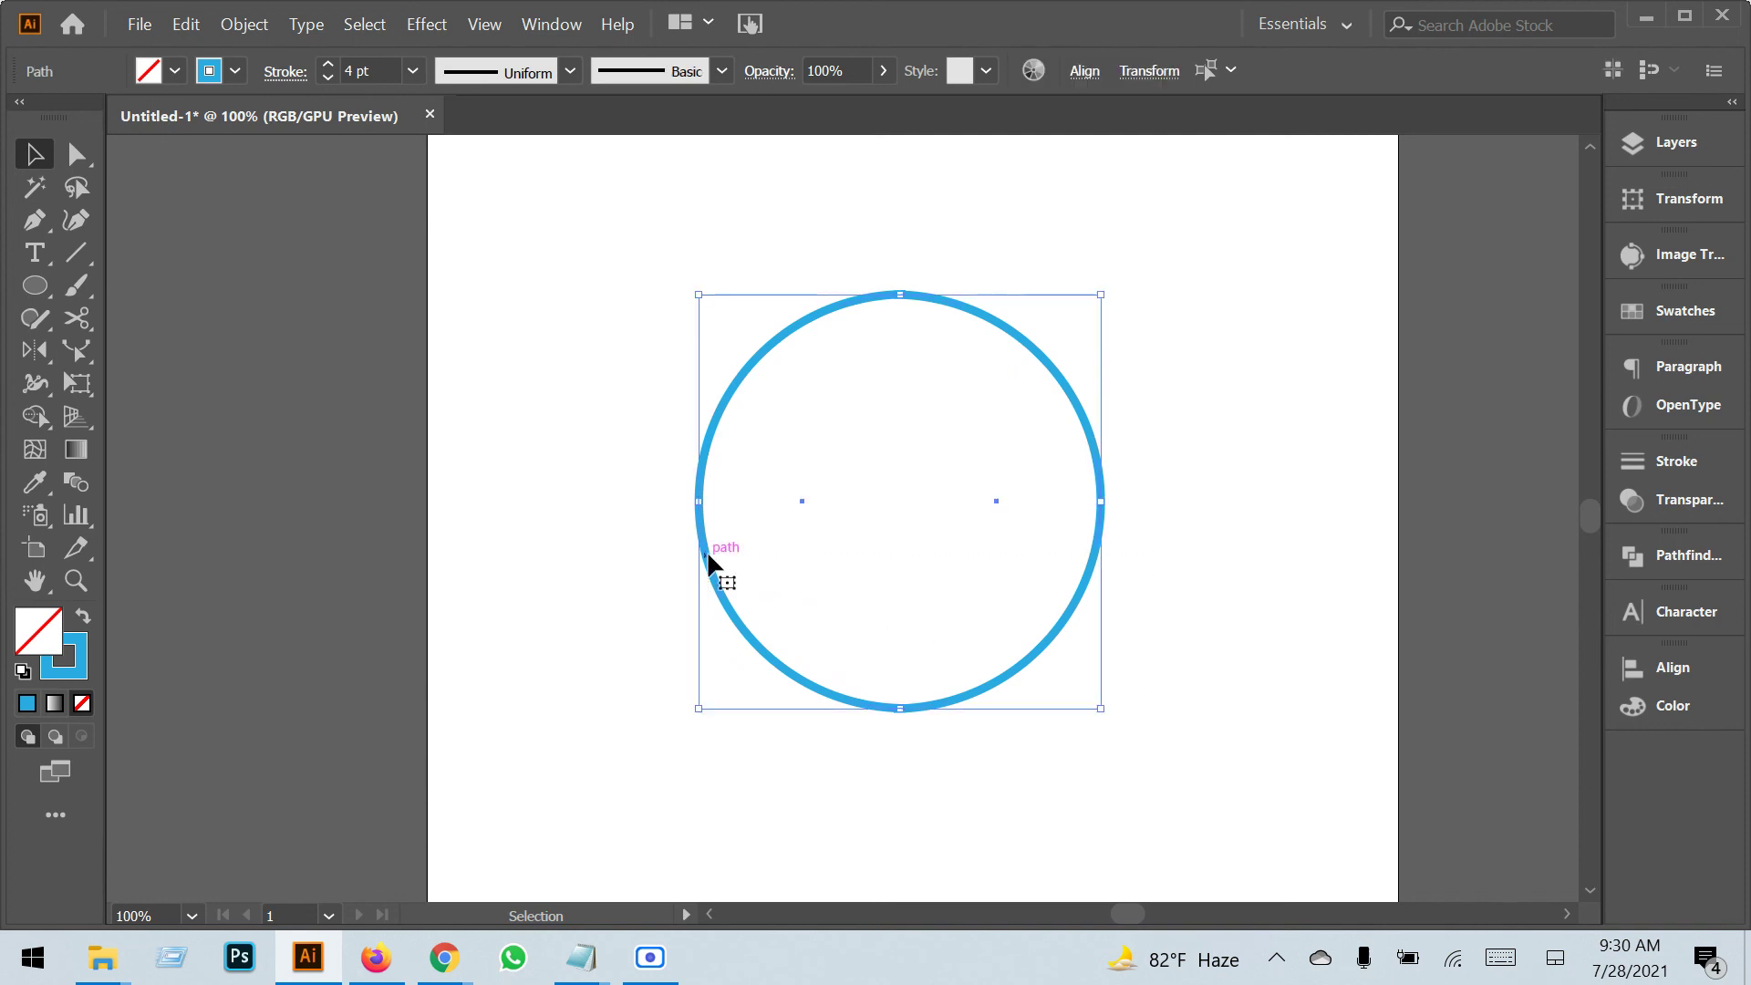
key("Delete")
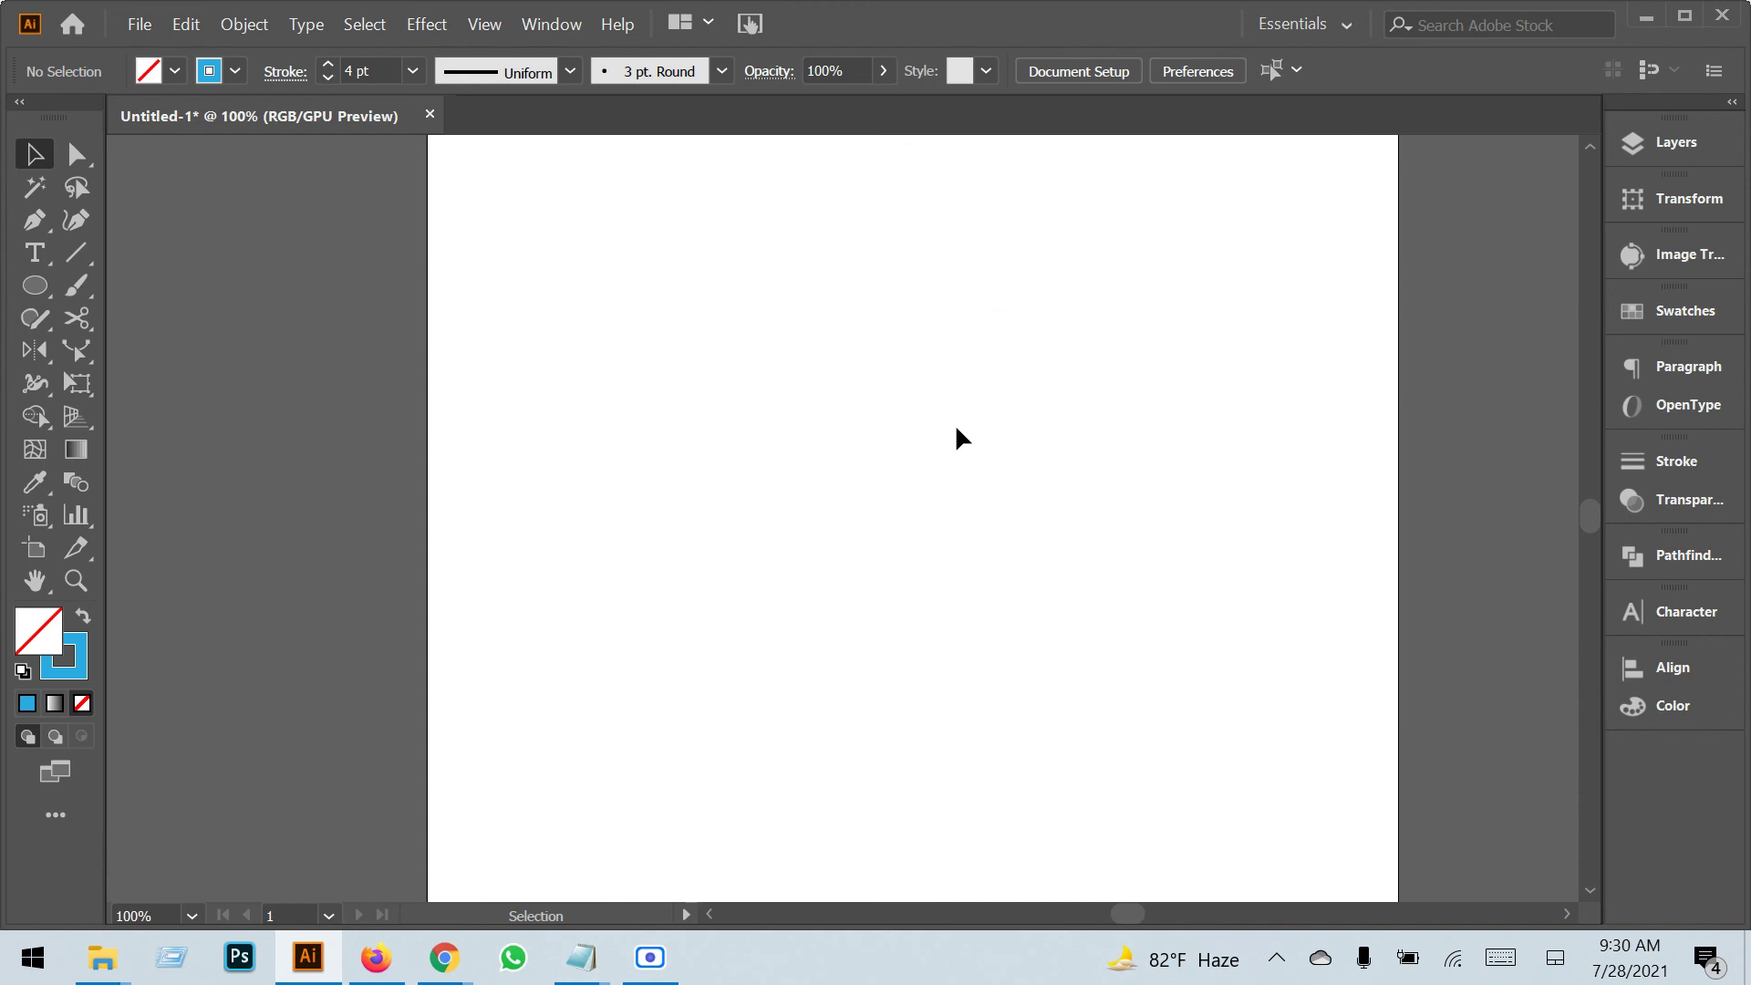
Draw a square outward from its center in the upper middle of the artboard with the Rectangle tool.
left_click(71, 363)
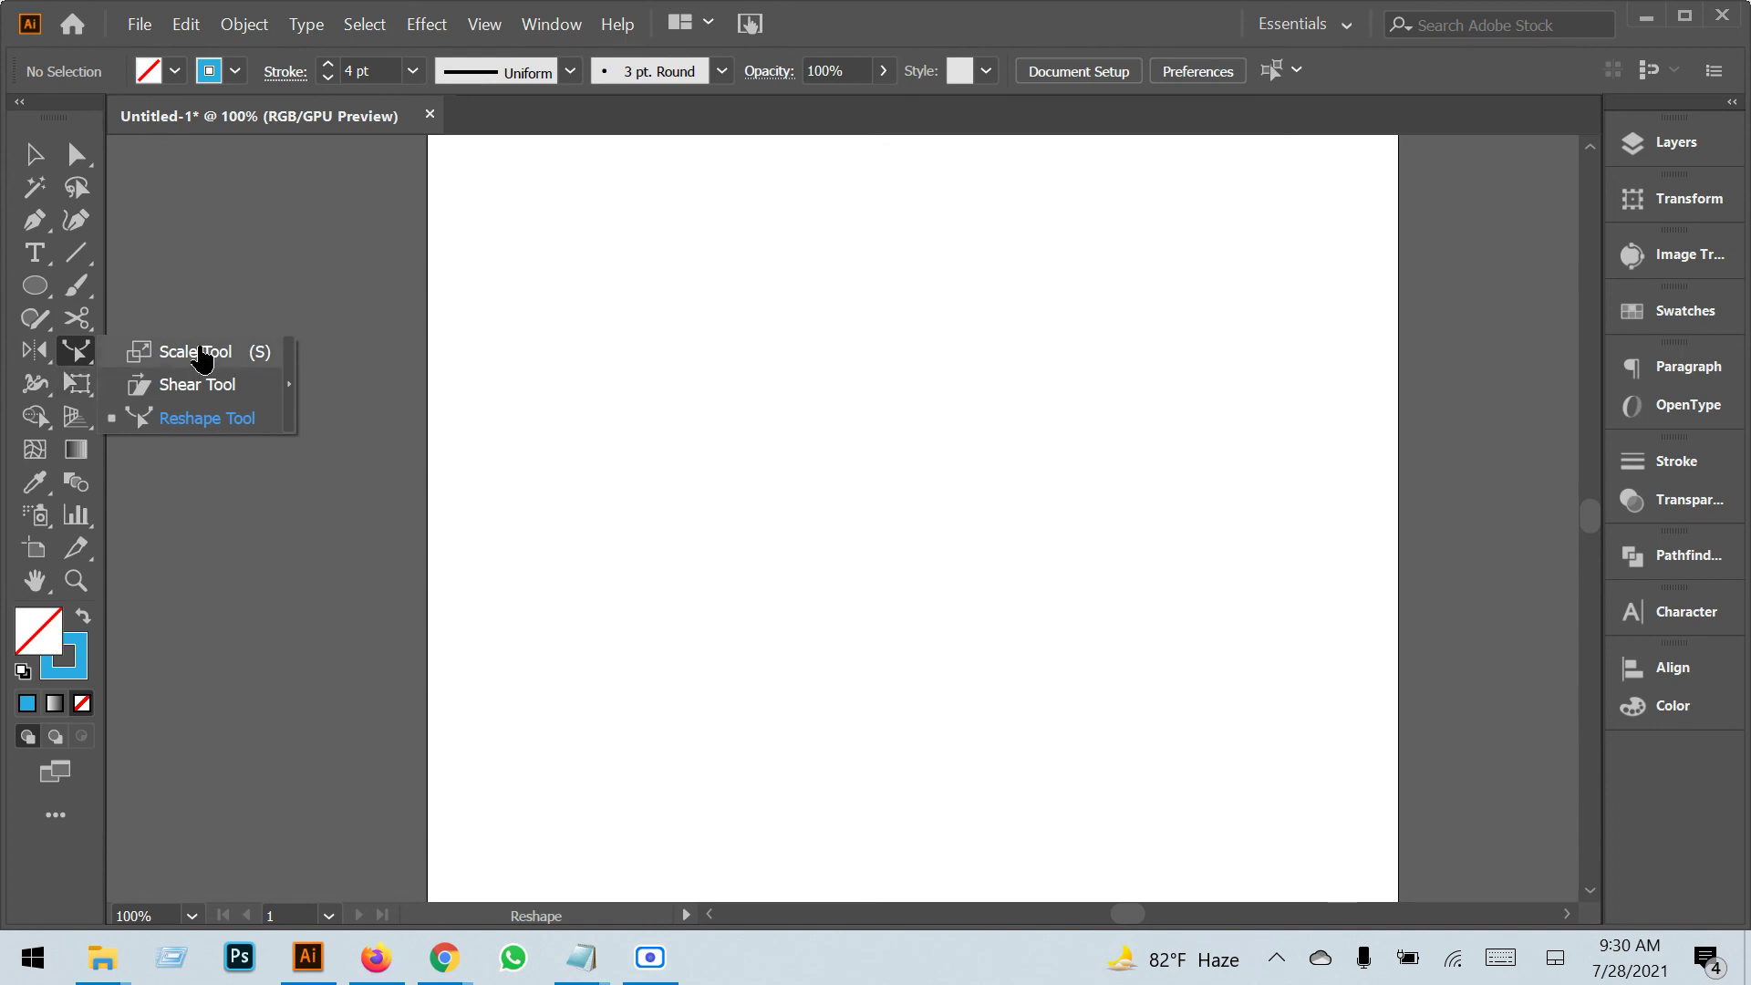
left_click(36, 285)
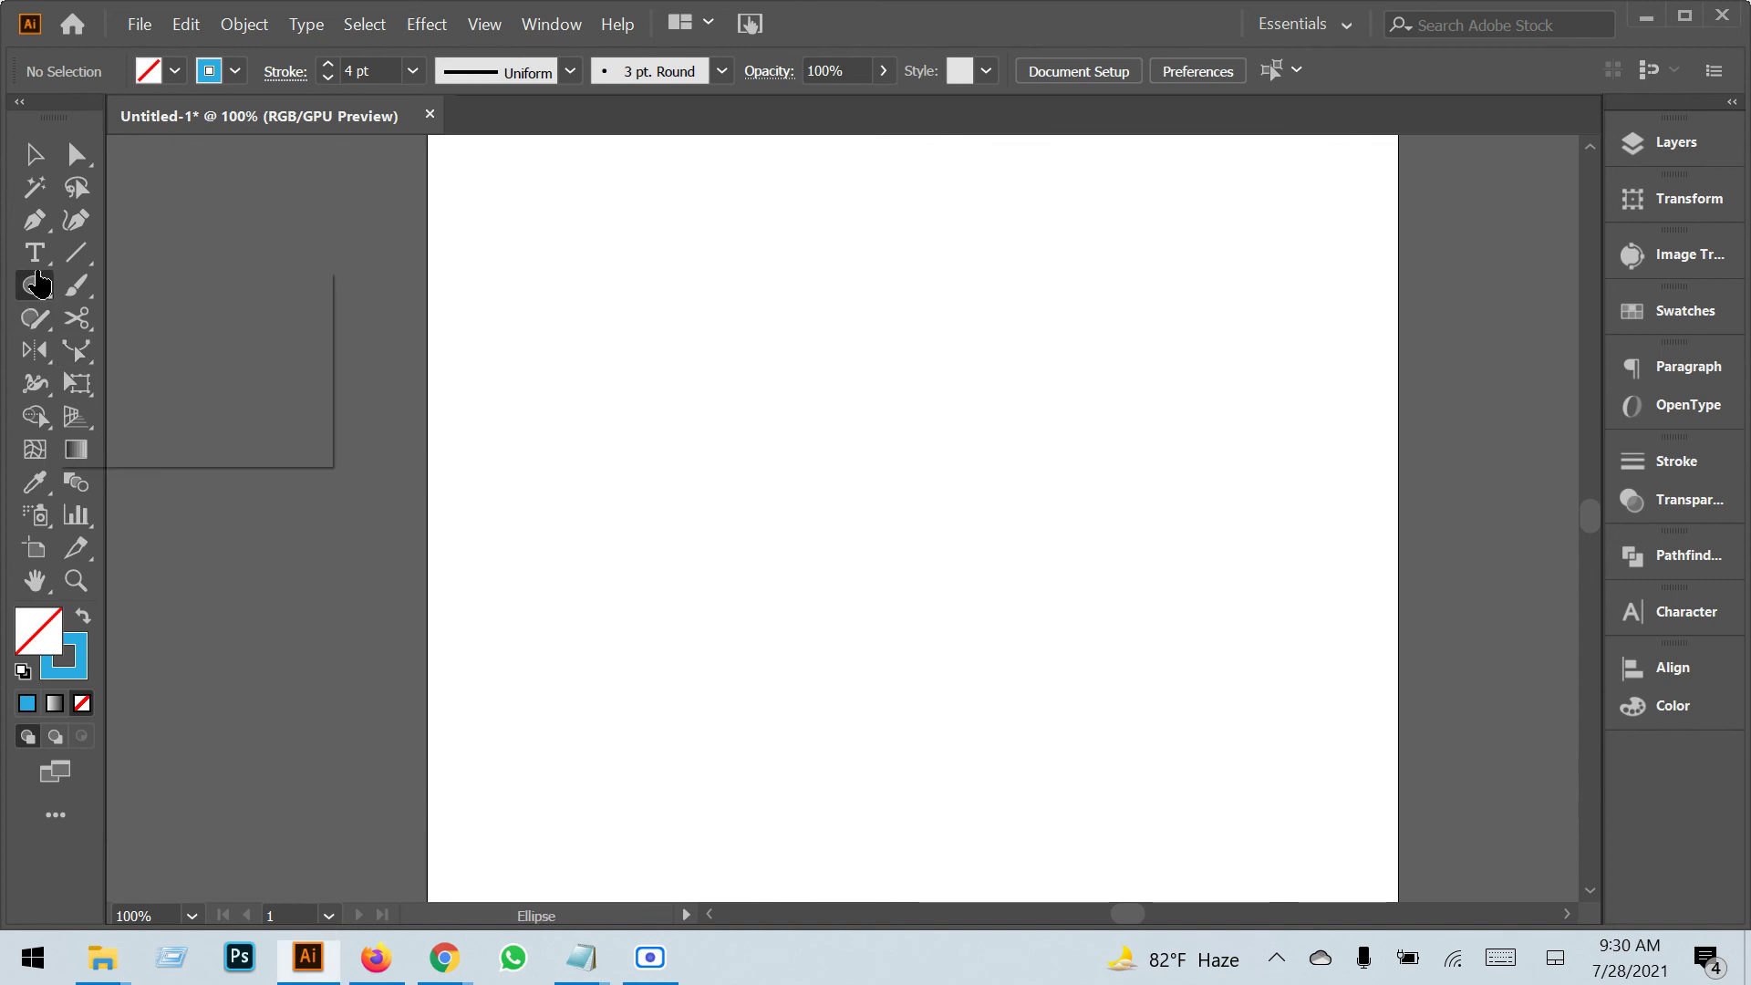
left_click(160, 285)
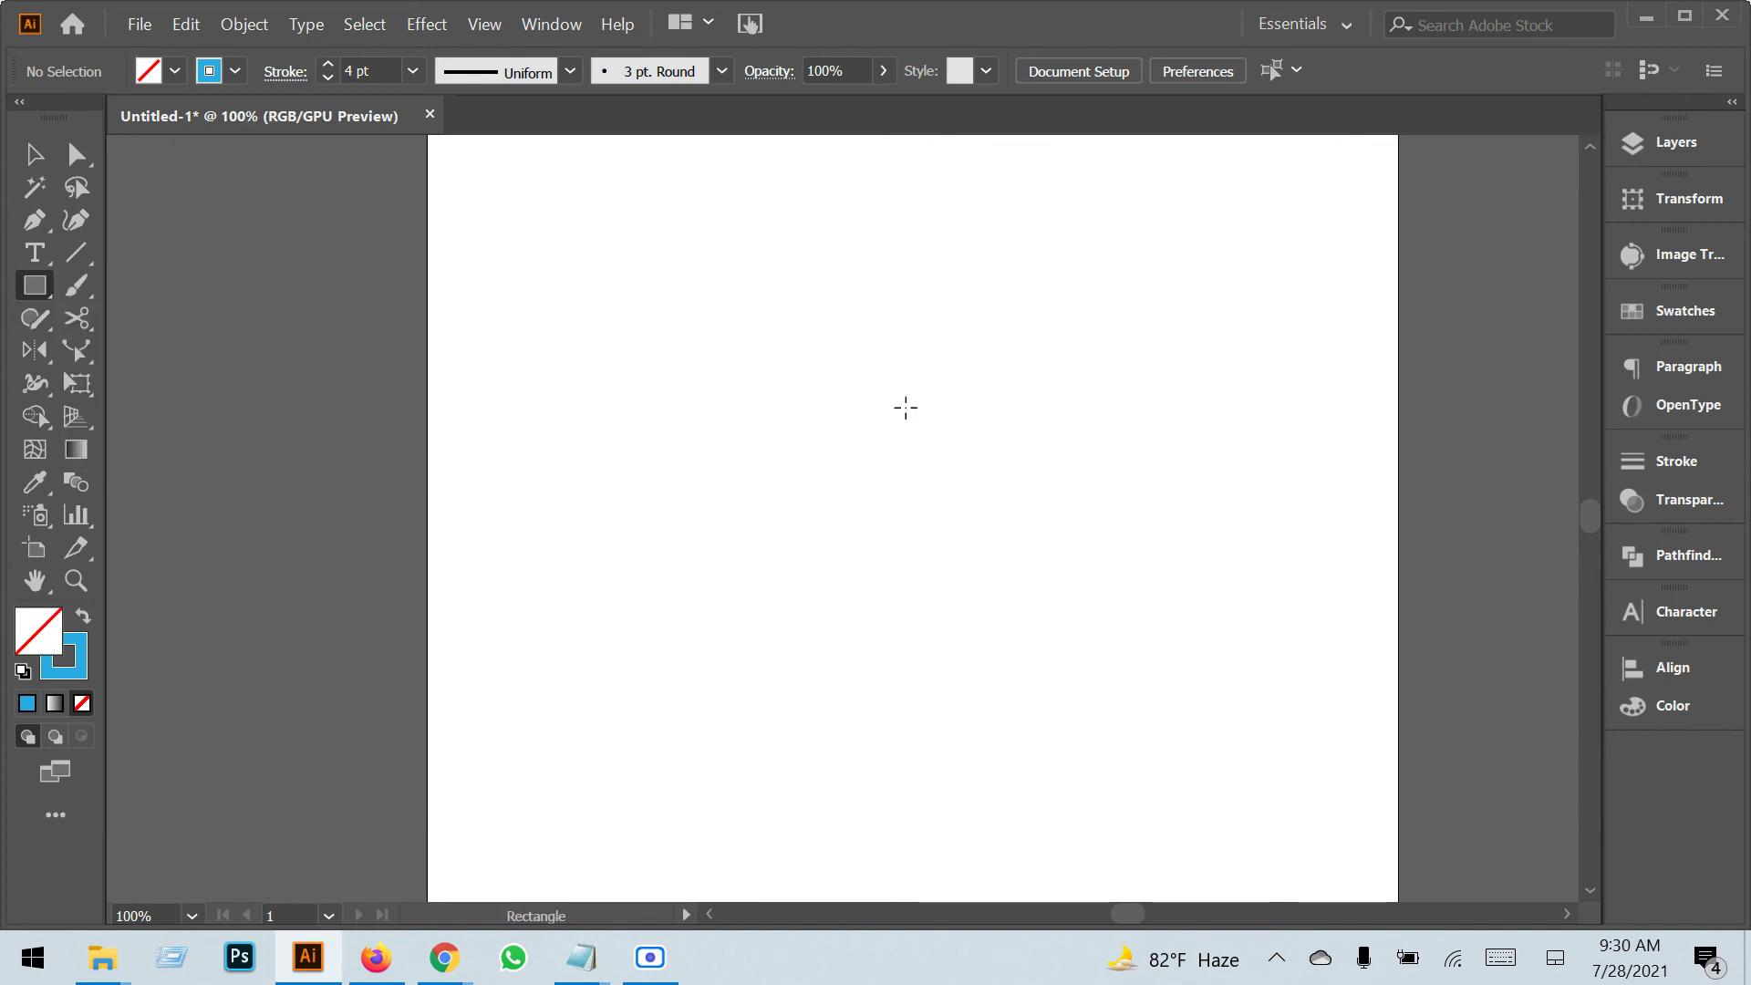
left_click_drag(898, 411, 981, 595)
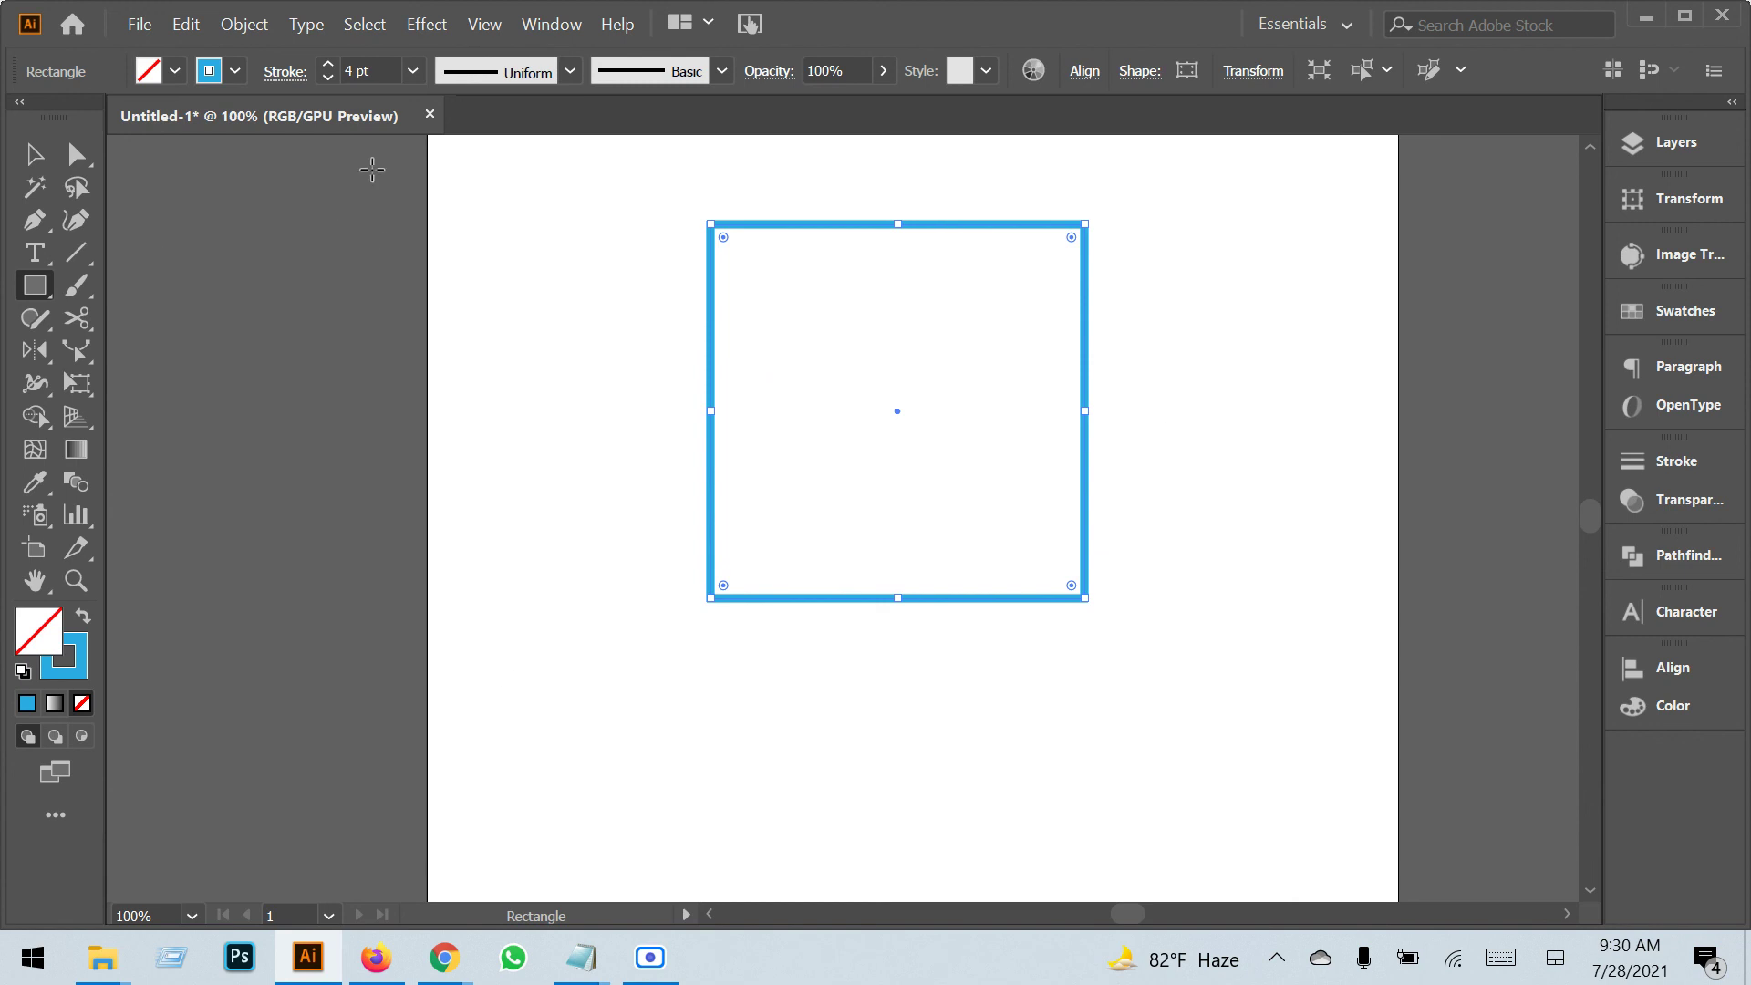
Set the square's stroke weight to 2 pt and deselect it.
left_click(376, 68)
key("Down")
key("Down")
key("Down")
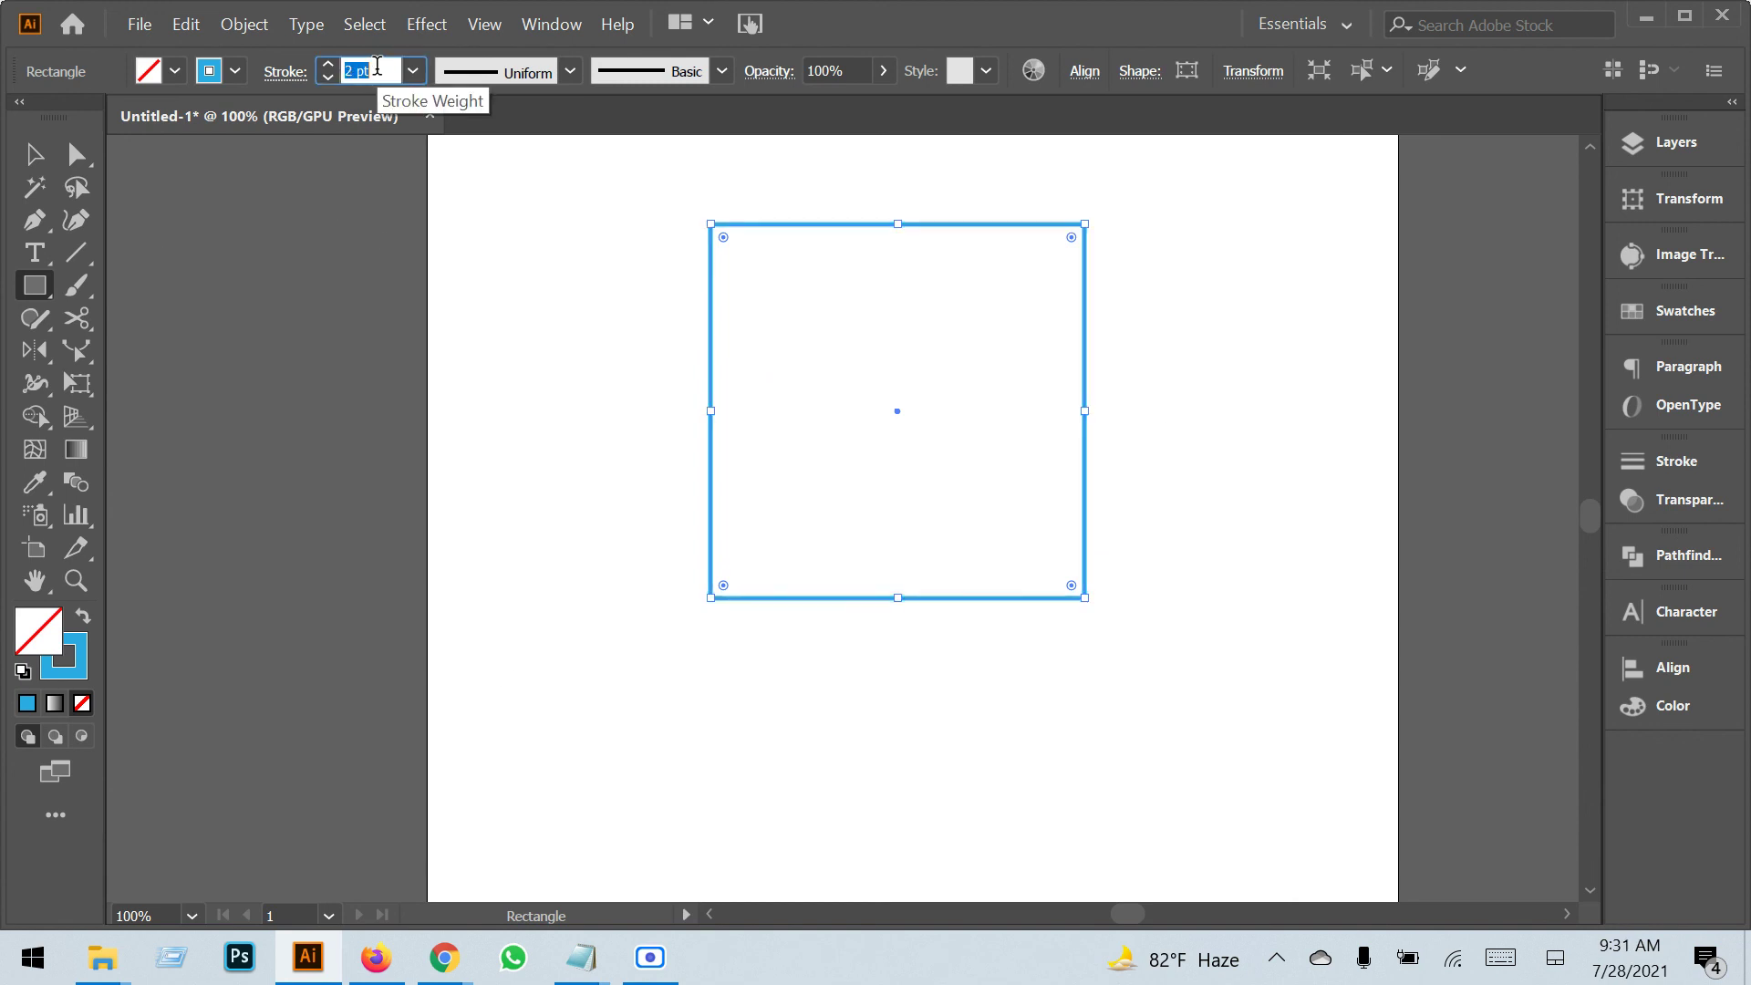
key("Up")
left_click(34, 154)
left_click(551, 337)
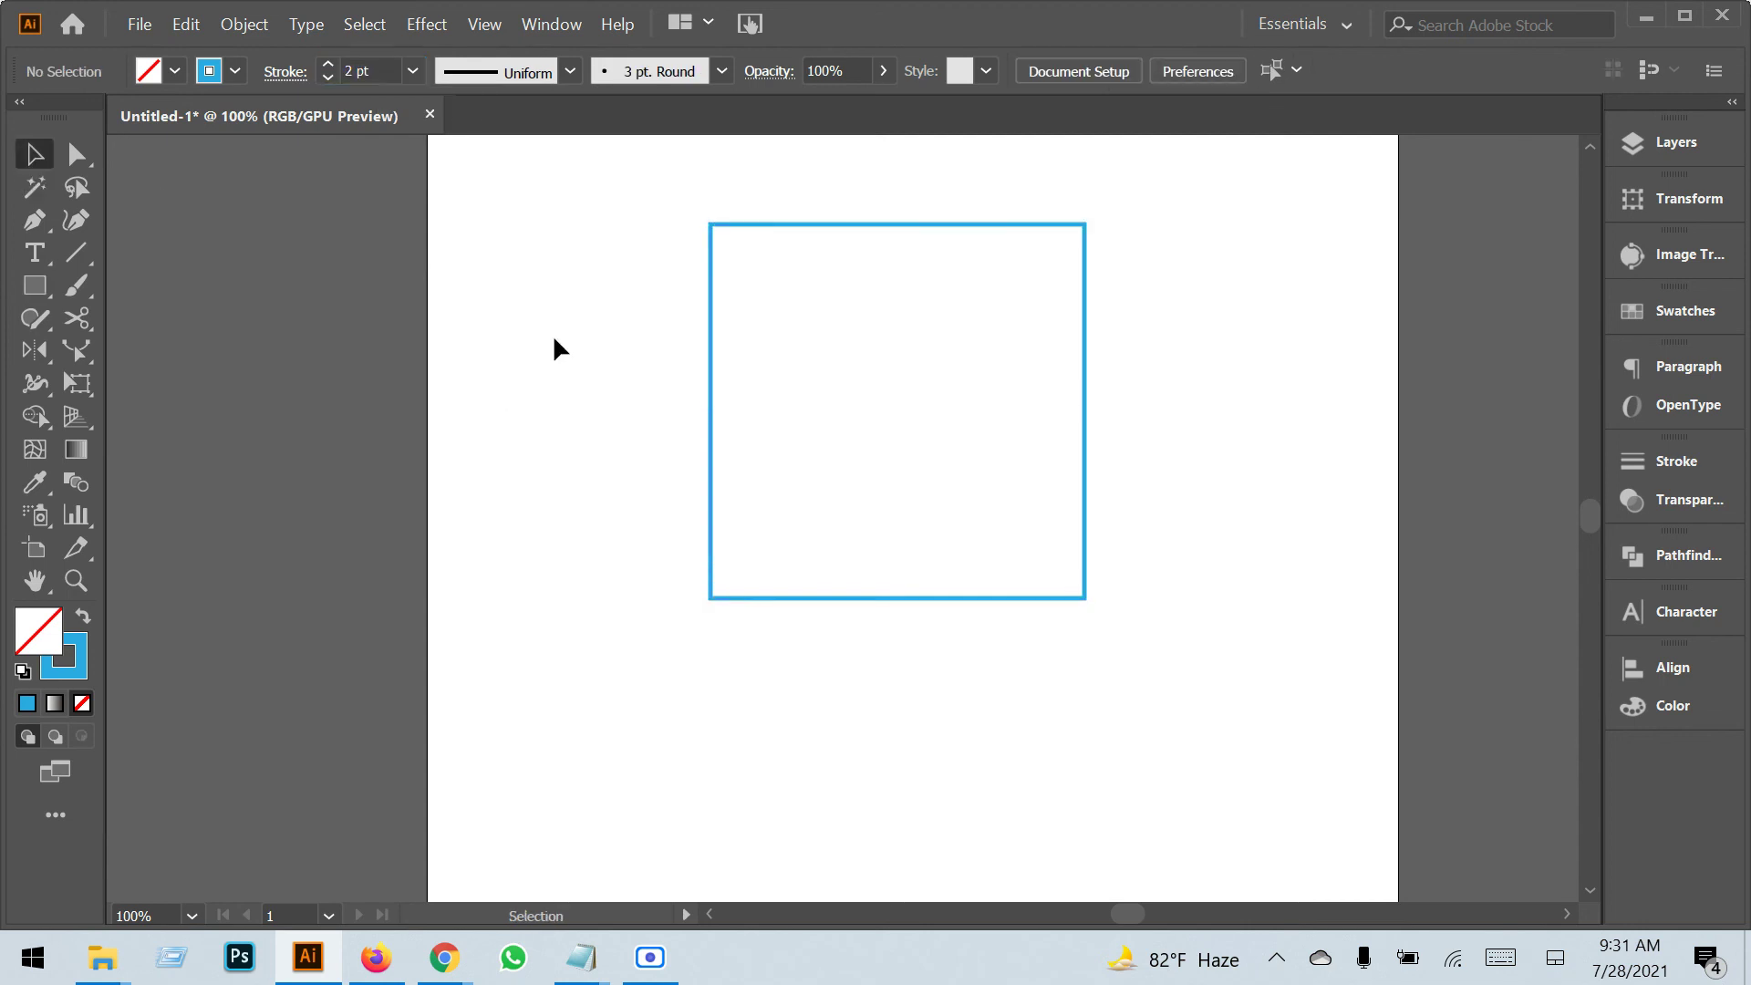
Select the square and scale a slightly smaller copy toward its center with the Scale tool.
left_click_drag(552, 336, 937, 551)
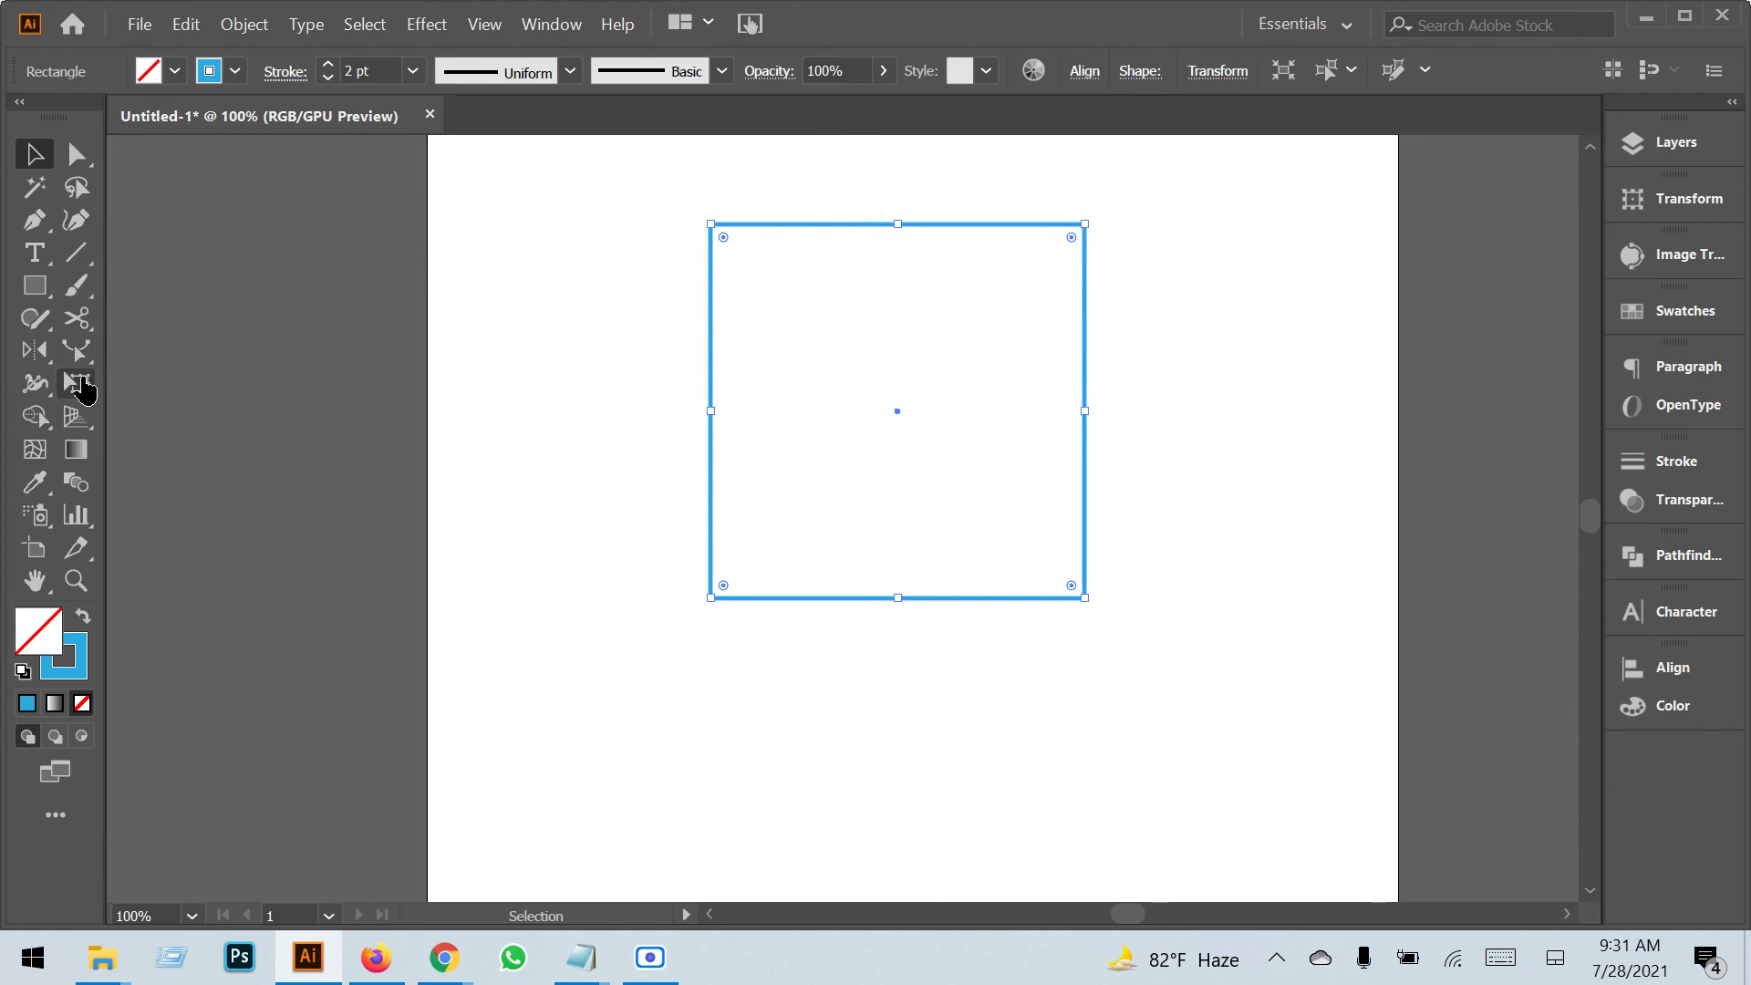
left_click(79, 360)
left_click(169, 353)
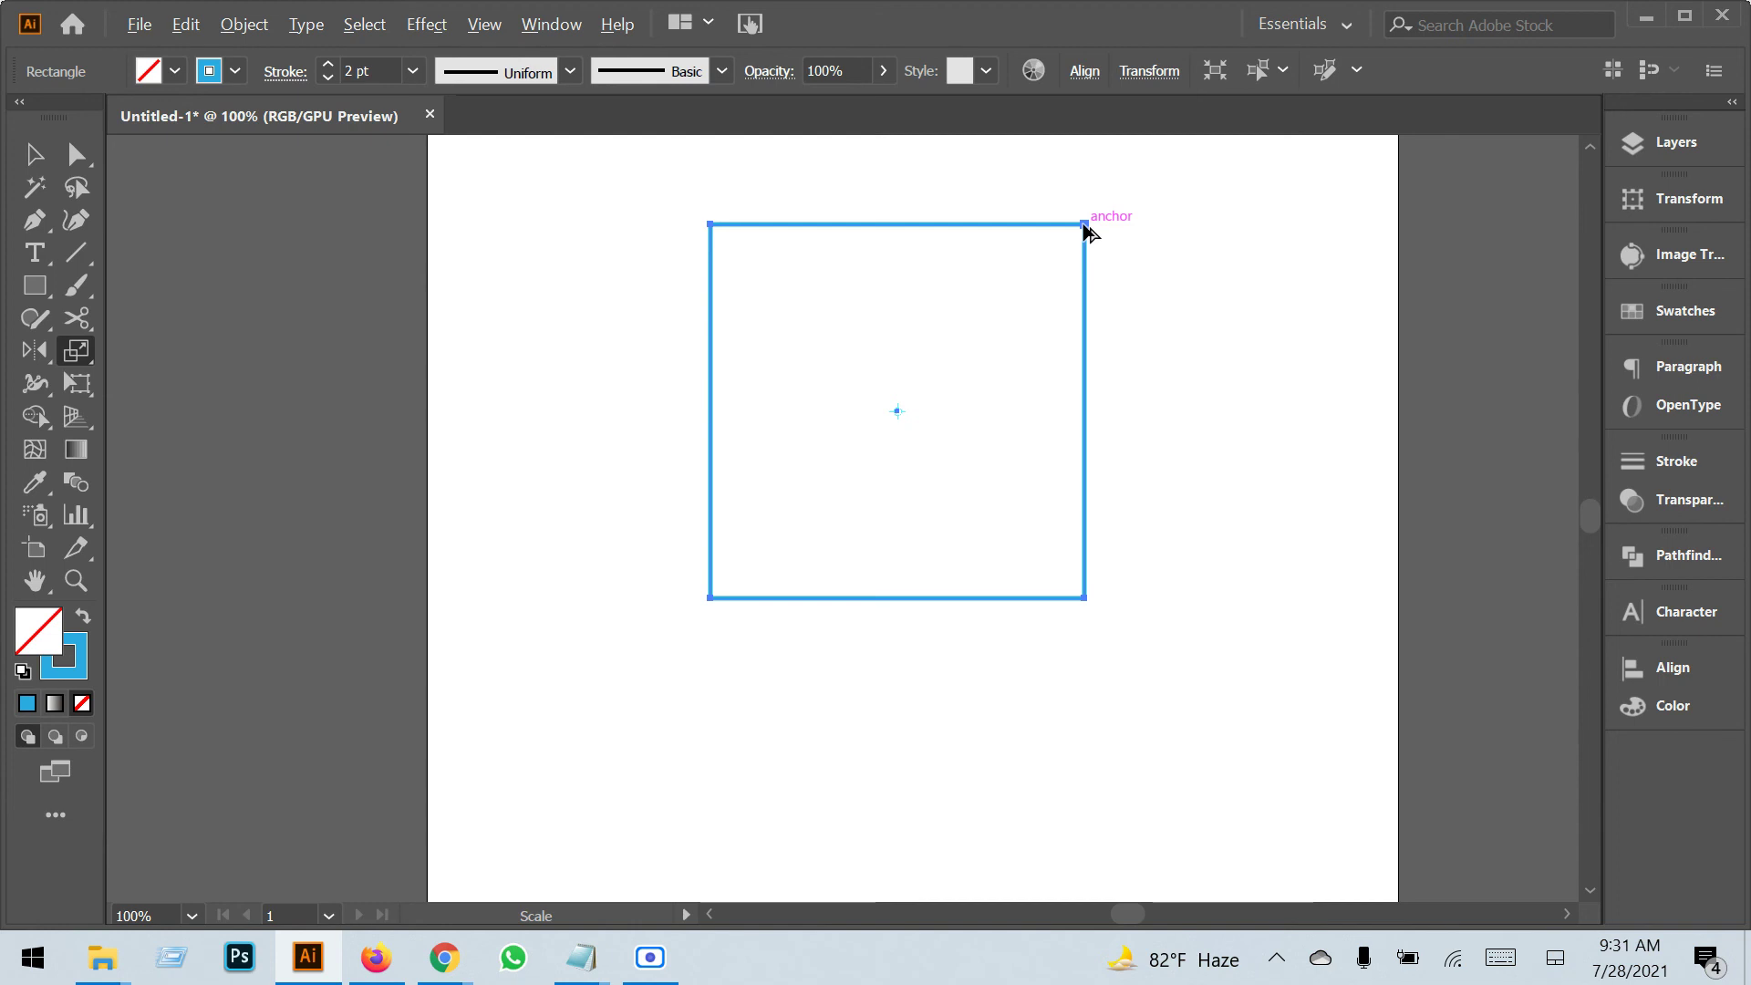
left_click_drag(1085, 226, 1053, 255)
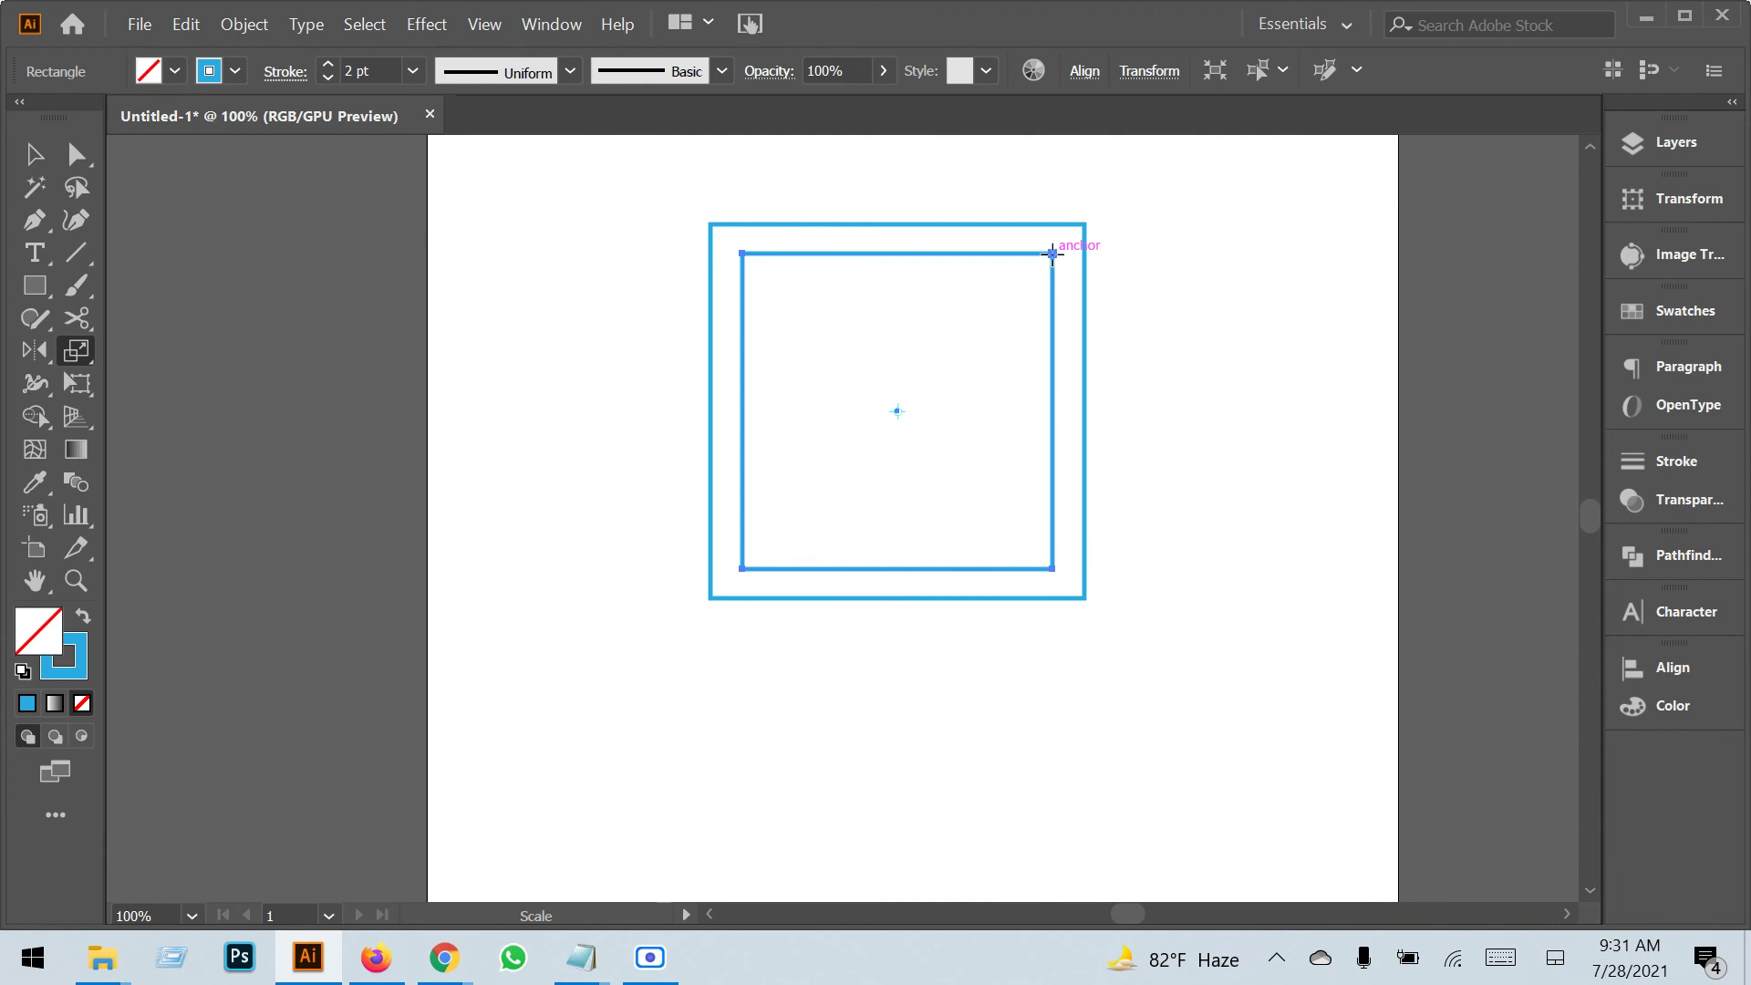
Repeat the scaled copy until nested squares fill the shape down to its center.
key("ctrl+d")
key("ctrl+d")
key("ctrl+d")
key("ctrl+d")
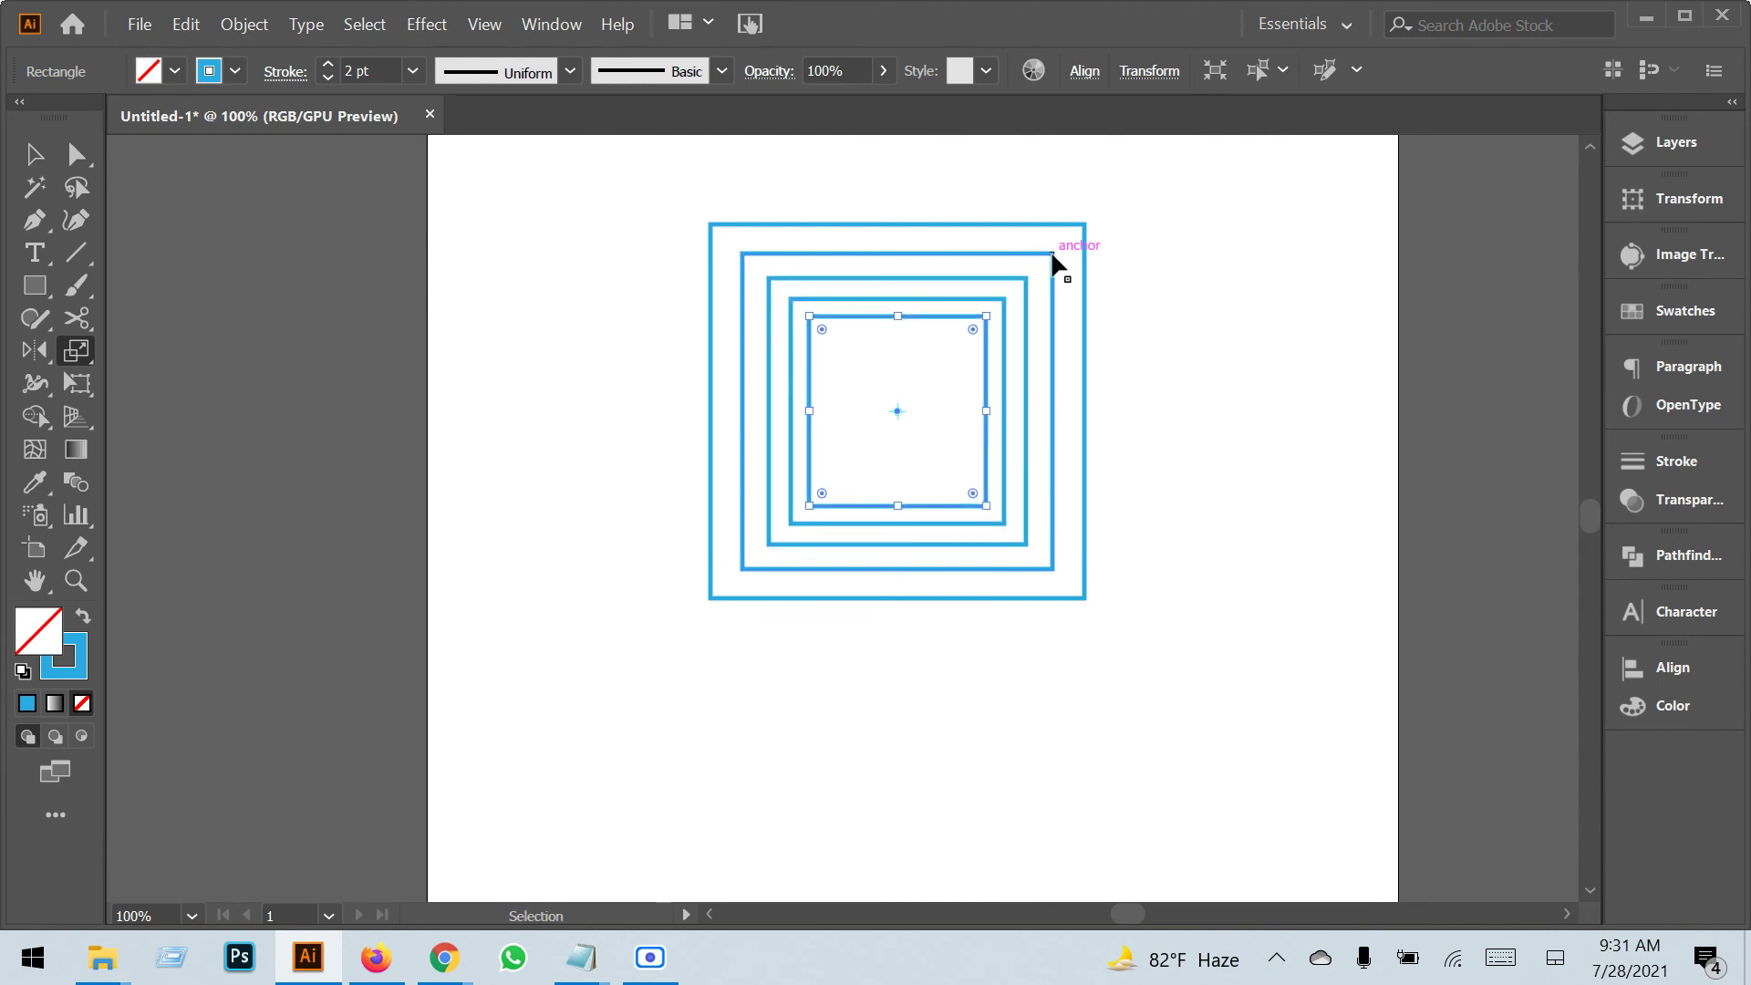
key("ctrl+d")
key("ctrl+d")
key("ctrl+d")
key("ctrl+d")
key("ctrl+d")
key("ctrl+d")
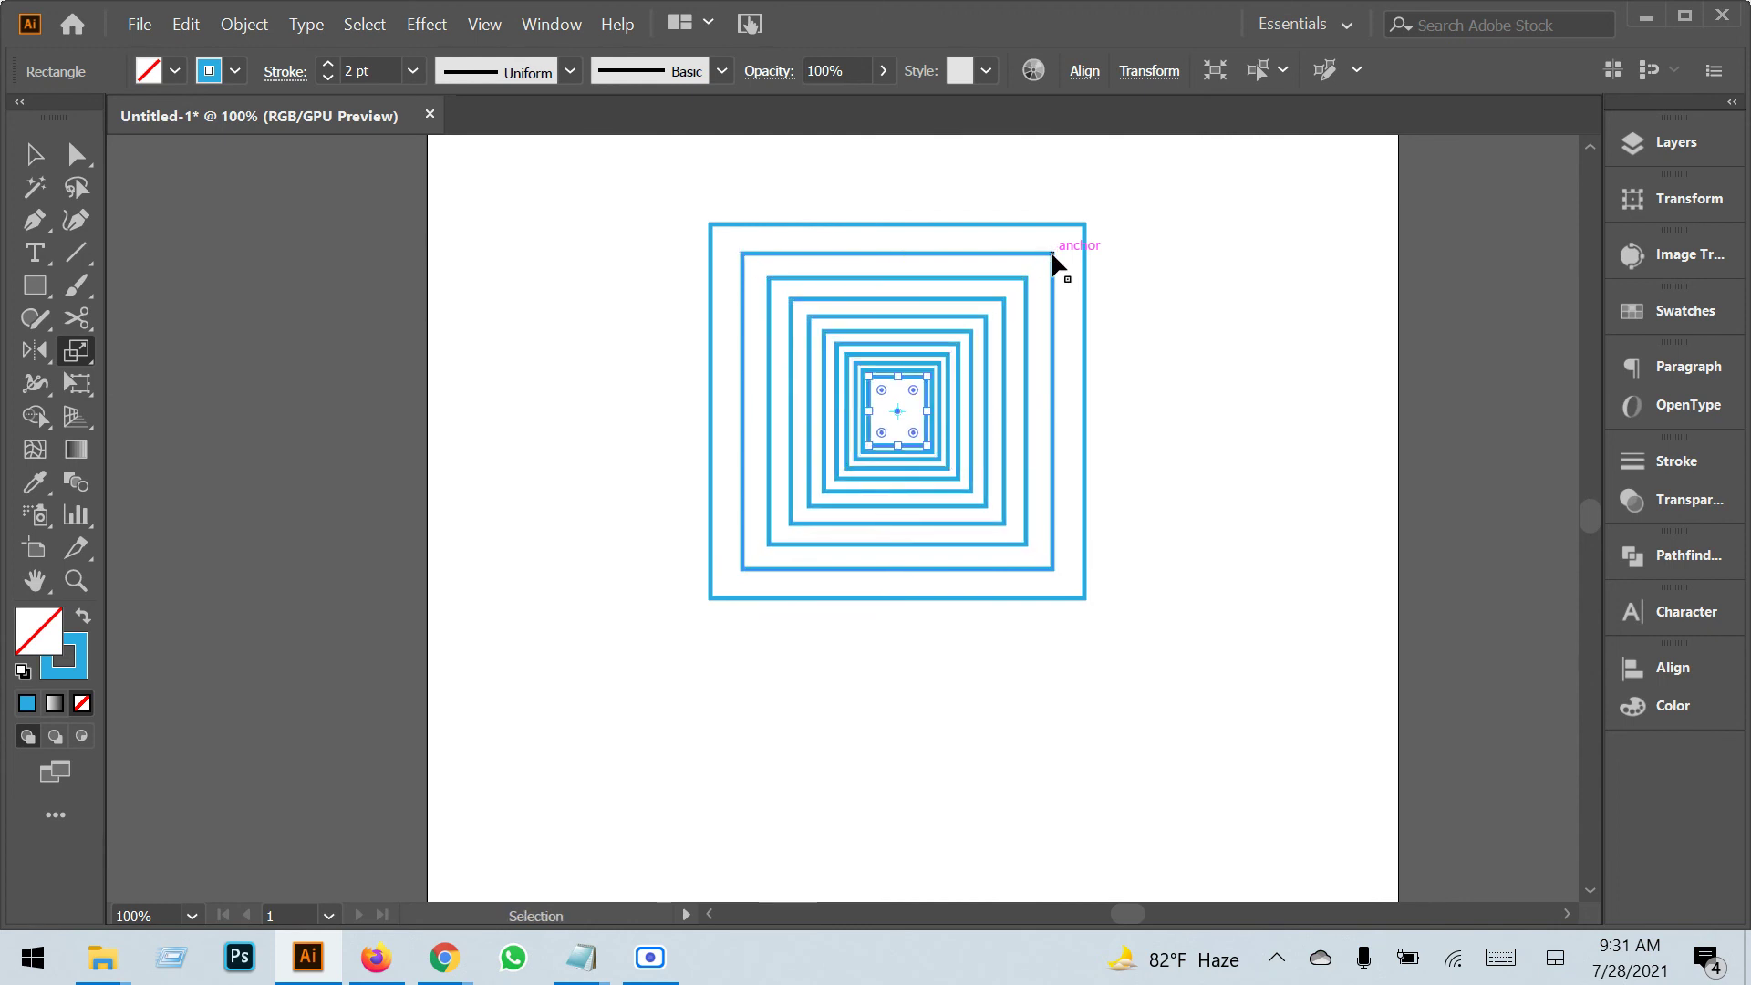
key("ctrl+d")
key("ctrl+d")
key("ctrl+d")
key("ctrl+d")
key("ctrl+d")
key("ctrl+d")
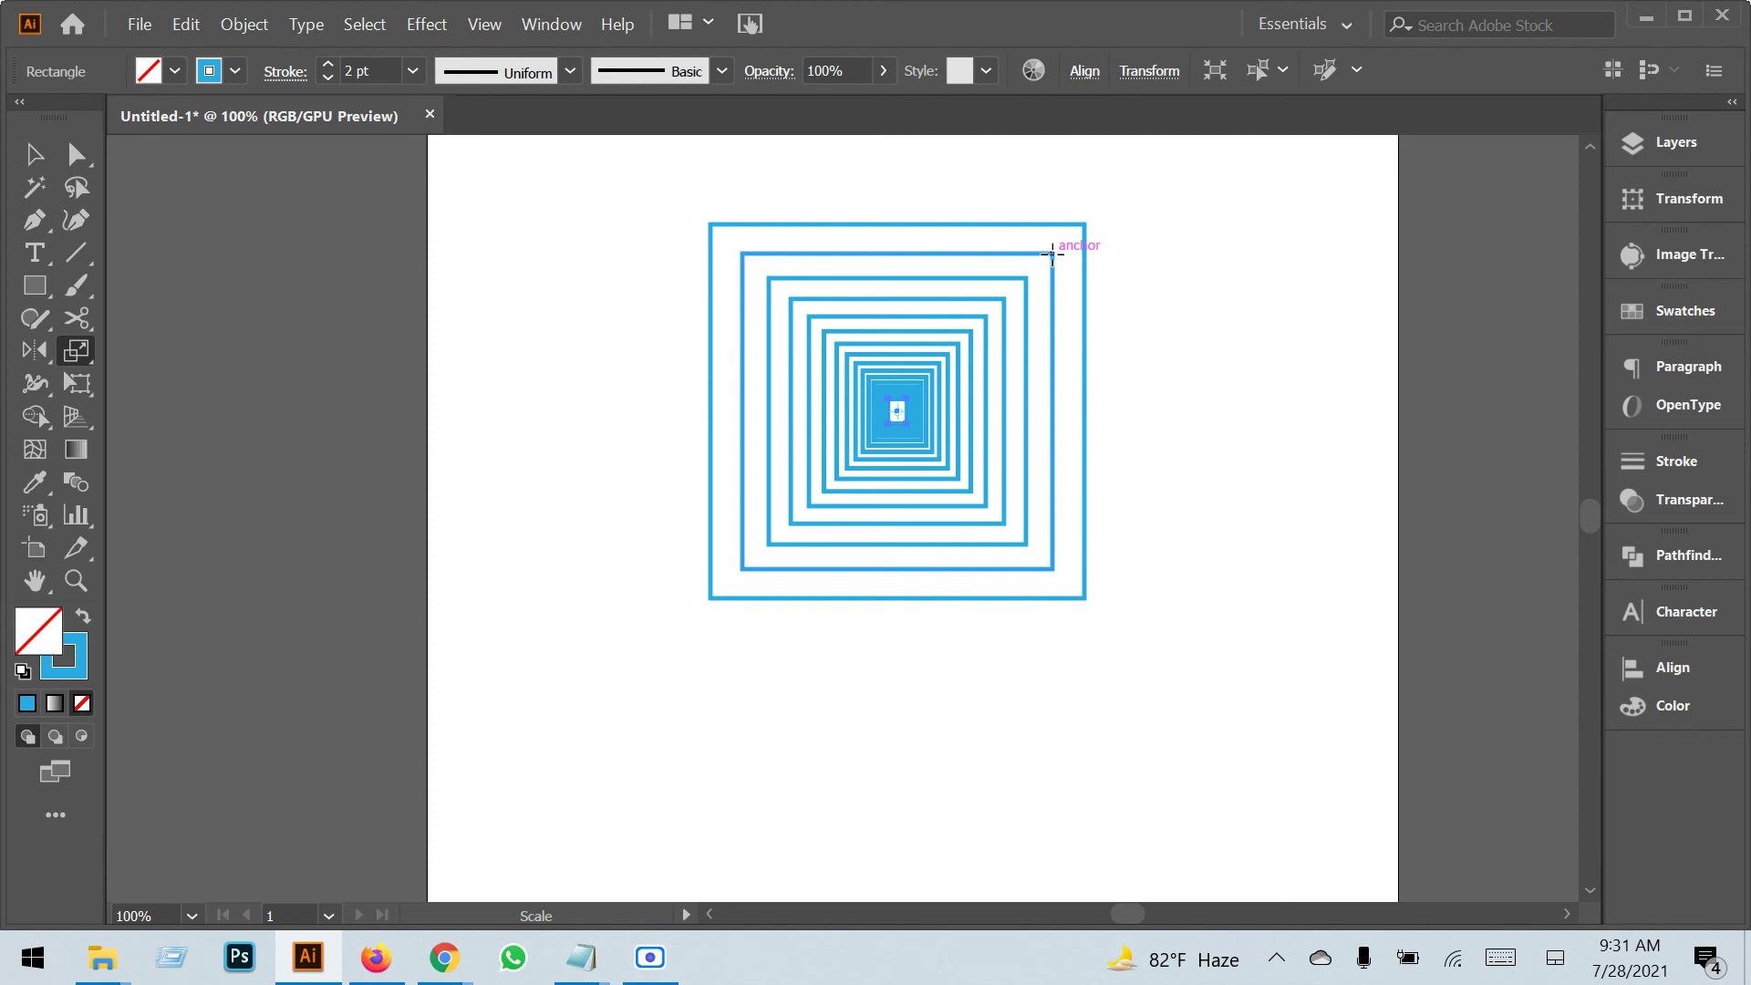
Undo all the scaled copies back to the single original square.
key("ctrl+z")
key("ctrl+z")
key("ctrl+z")
key("ctrl+z")
key("ctrl+z")
key("ctrl+z")
key("ctrl+z")
key("ctrl+z")
key("ctrl+z")
key("ctrl+z")
key("ctrl+z")
key("ctrl+z")
key("ctrl+z")
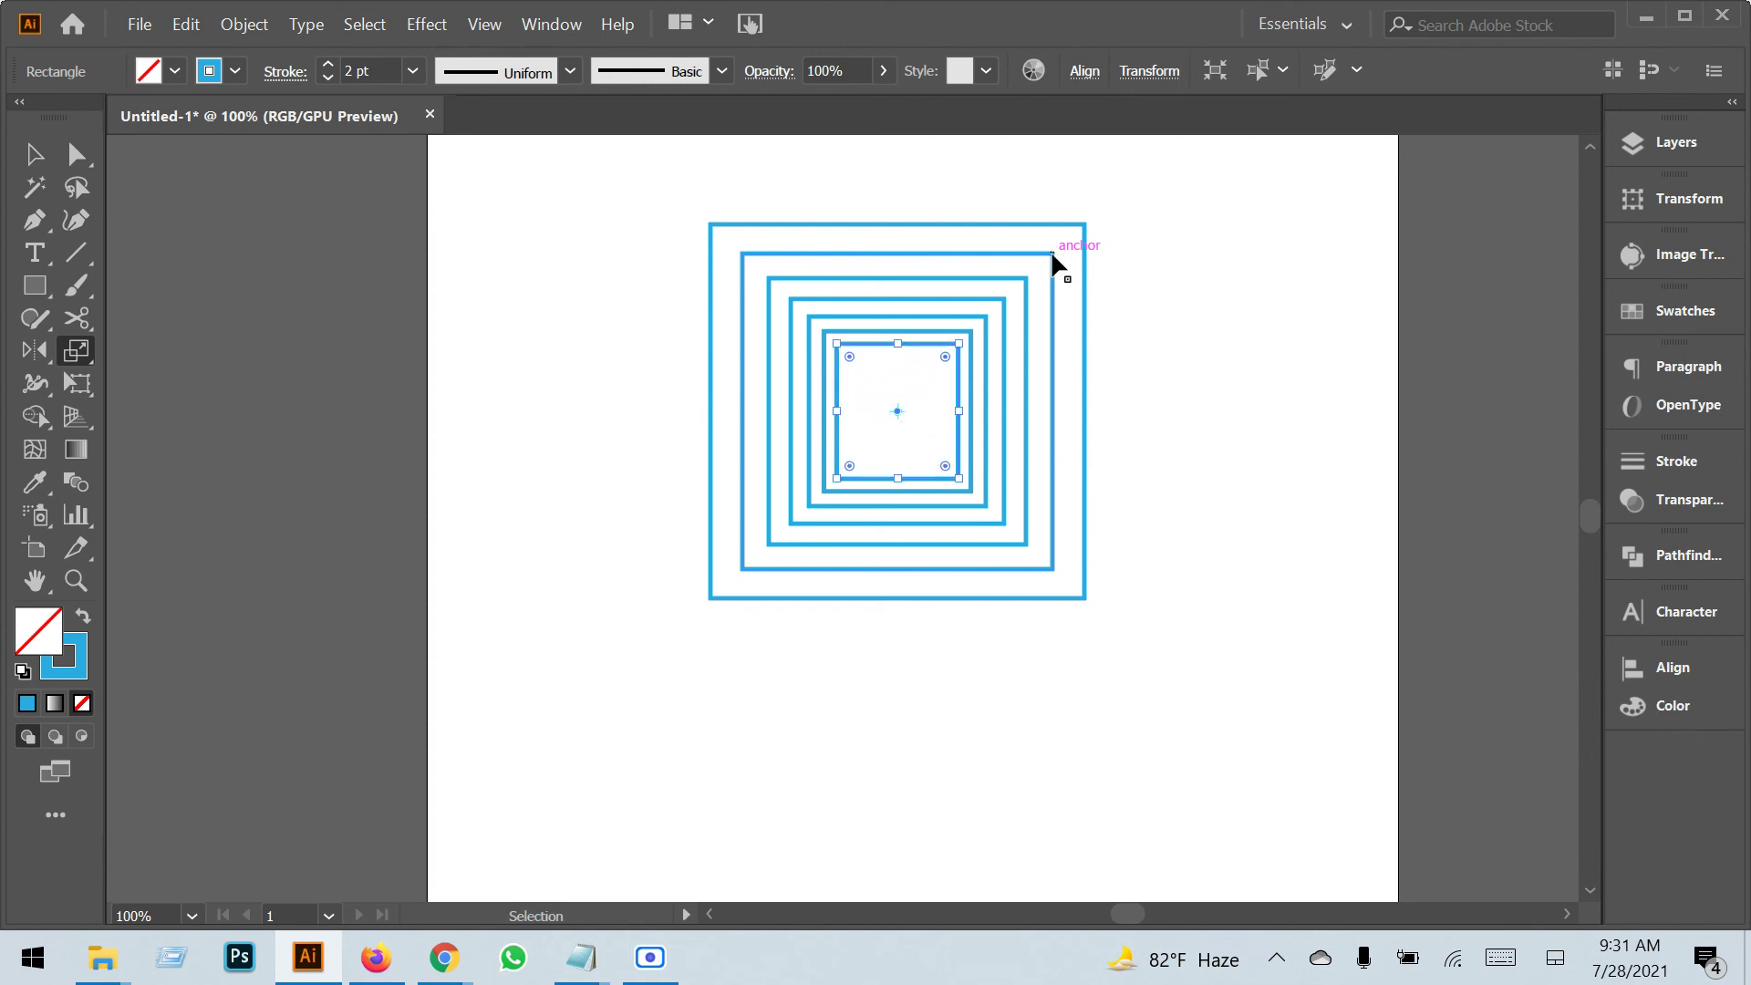
key("ctrl+z")
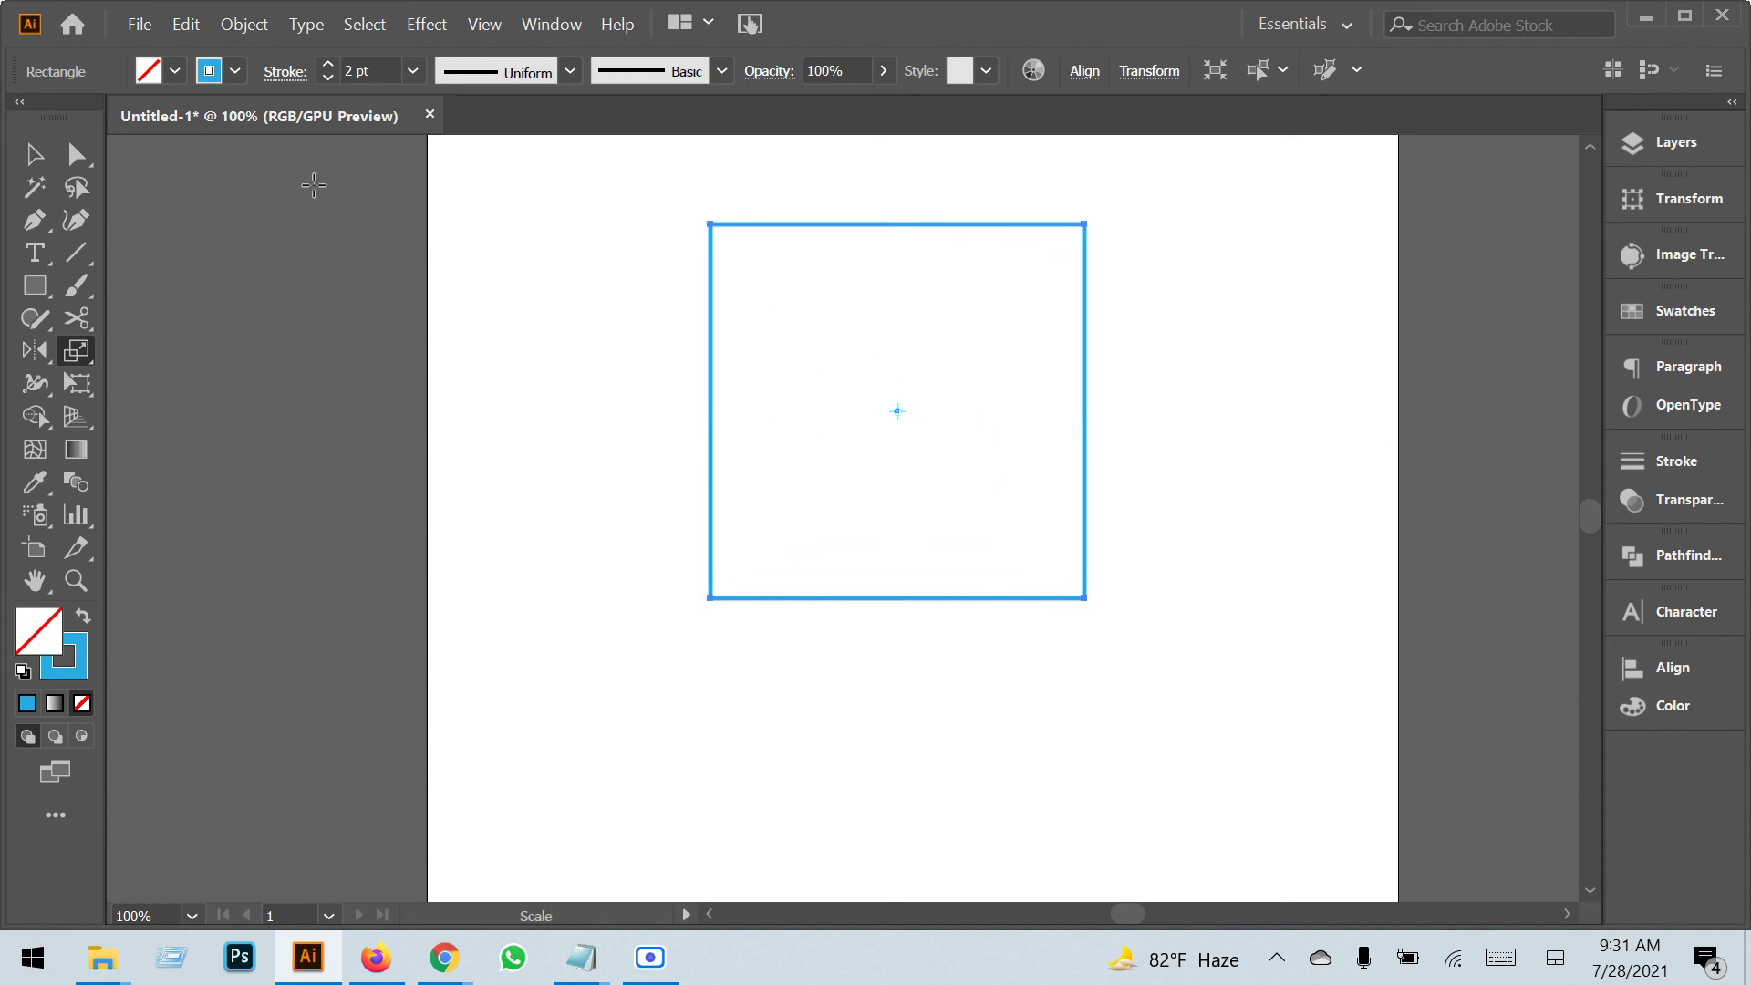
Select the square, activate the Scale tool, and examine the reference point at the square's center up close.
left_click(34, 154)
left_click_drag(640, 286, 949, 456)
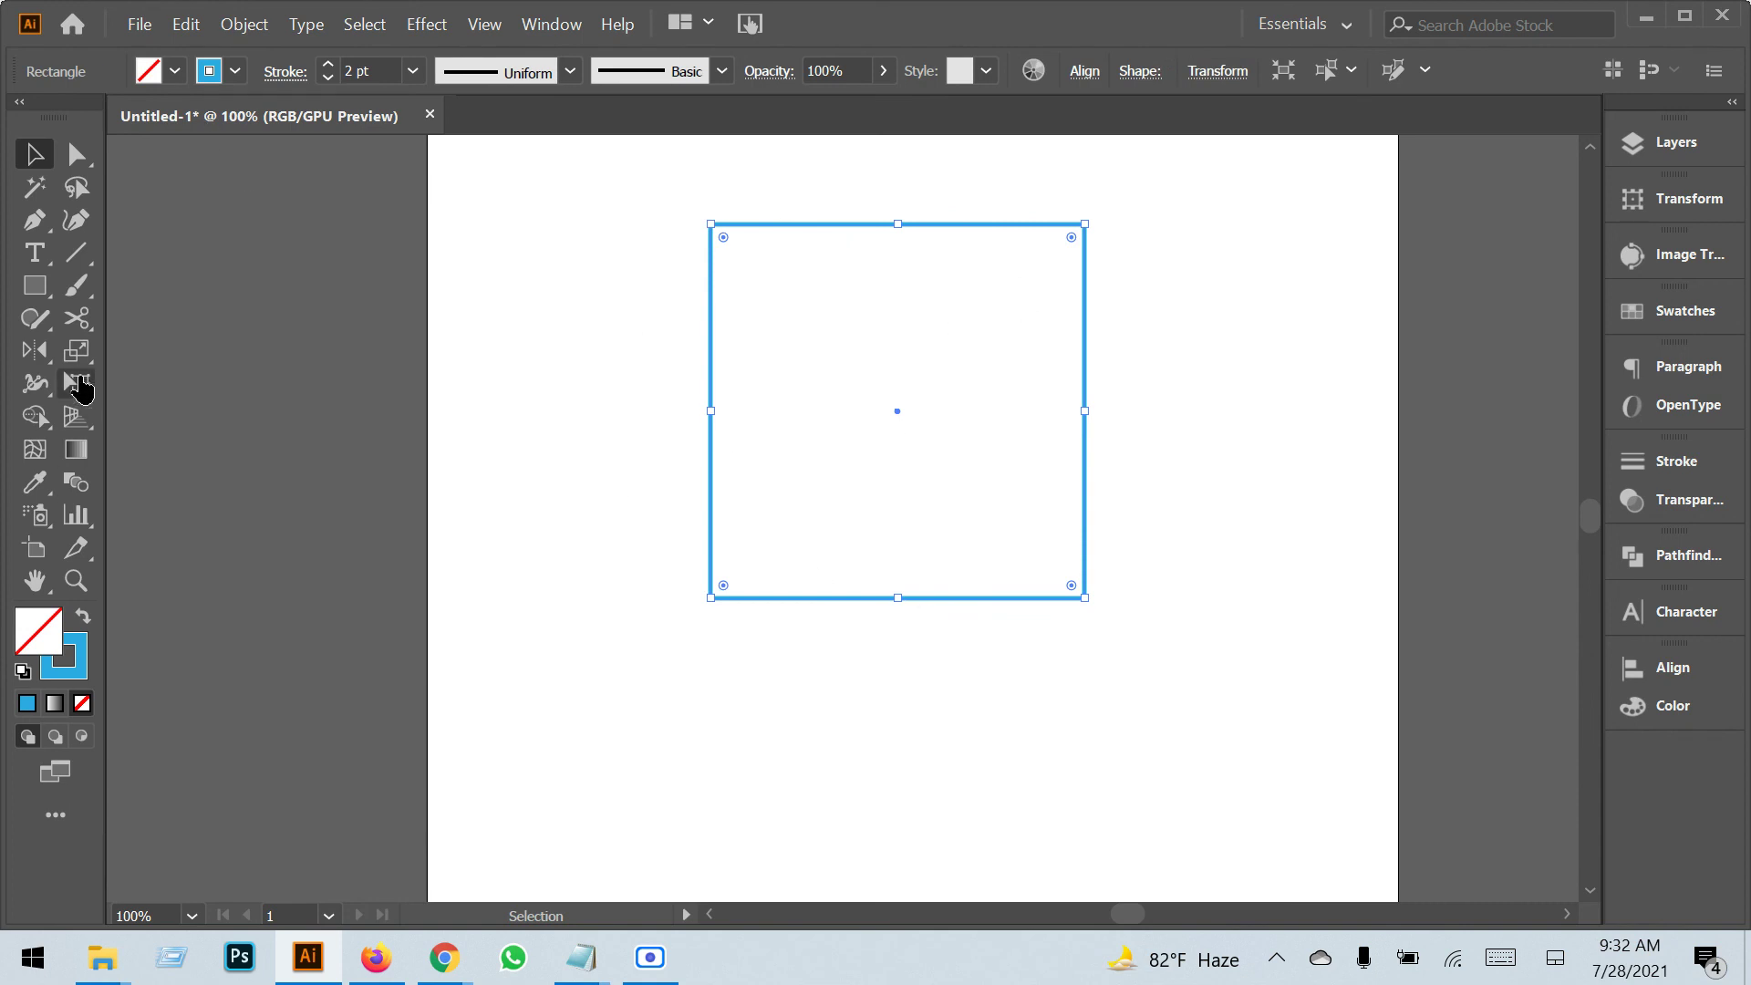
left_click_drag(77, 352, 187, 357)
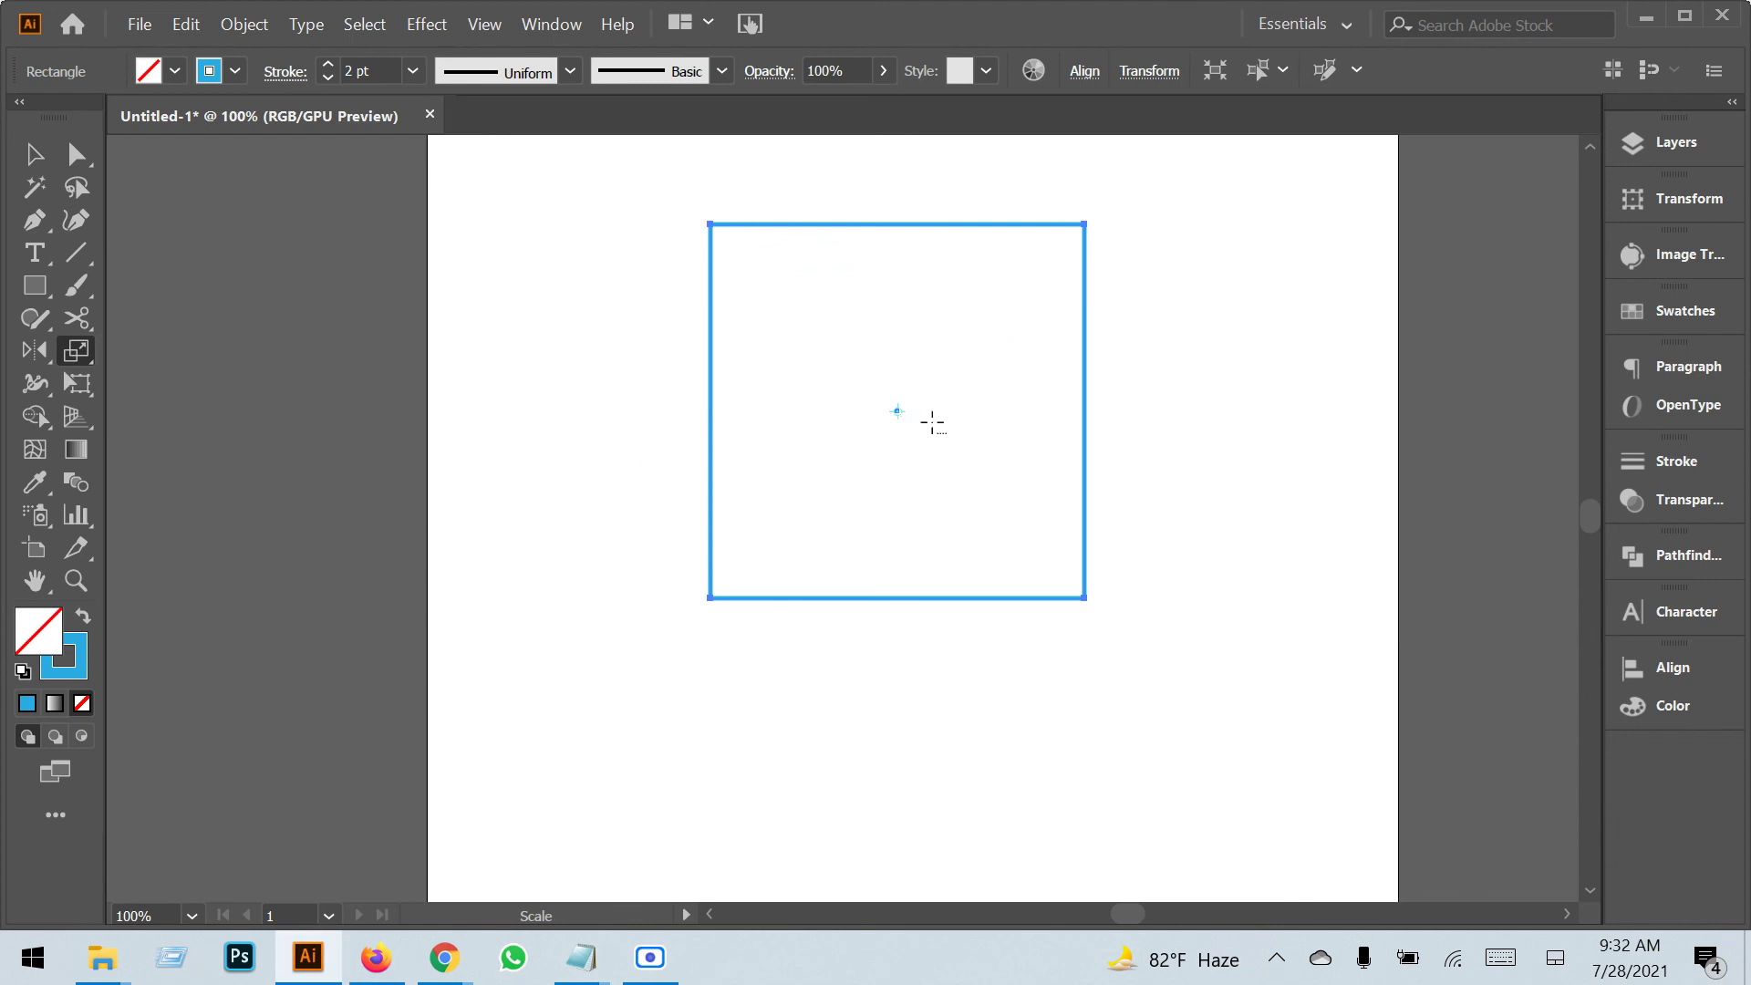
scroll(930, 422, "up", 7)
left_click_drag(508, 360, 645, 282)
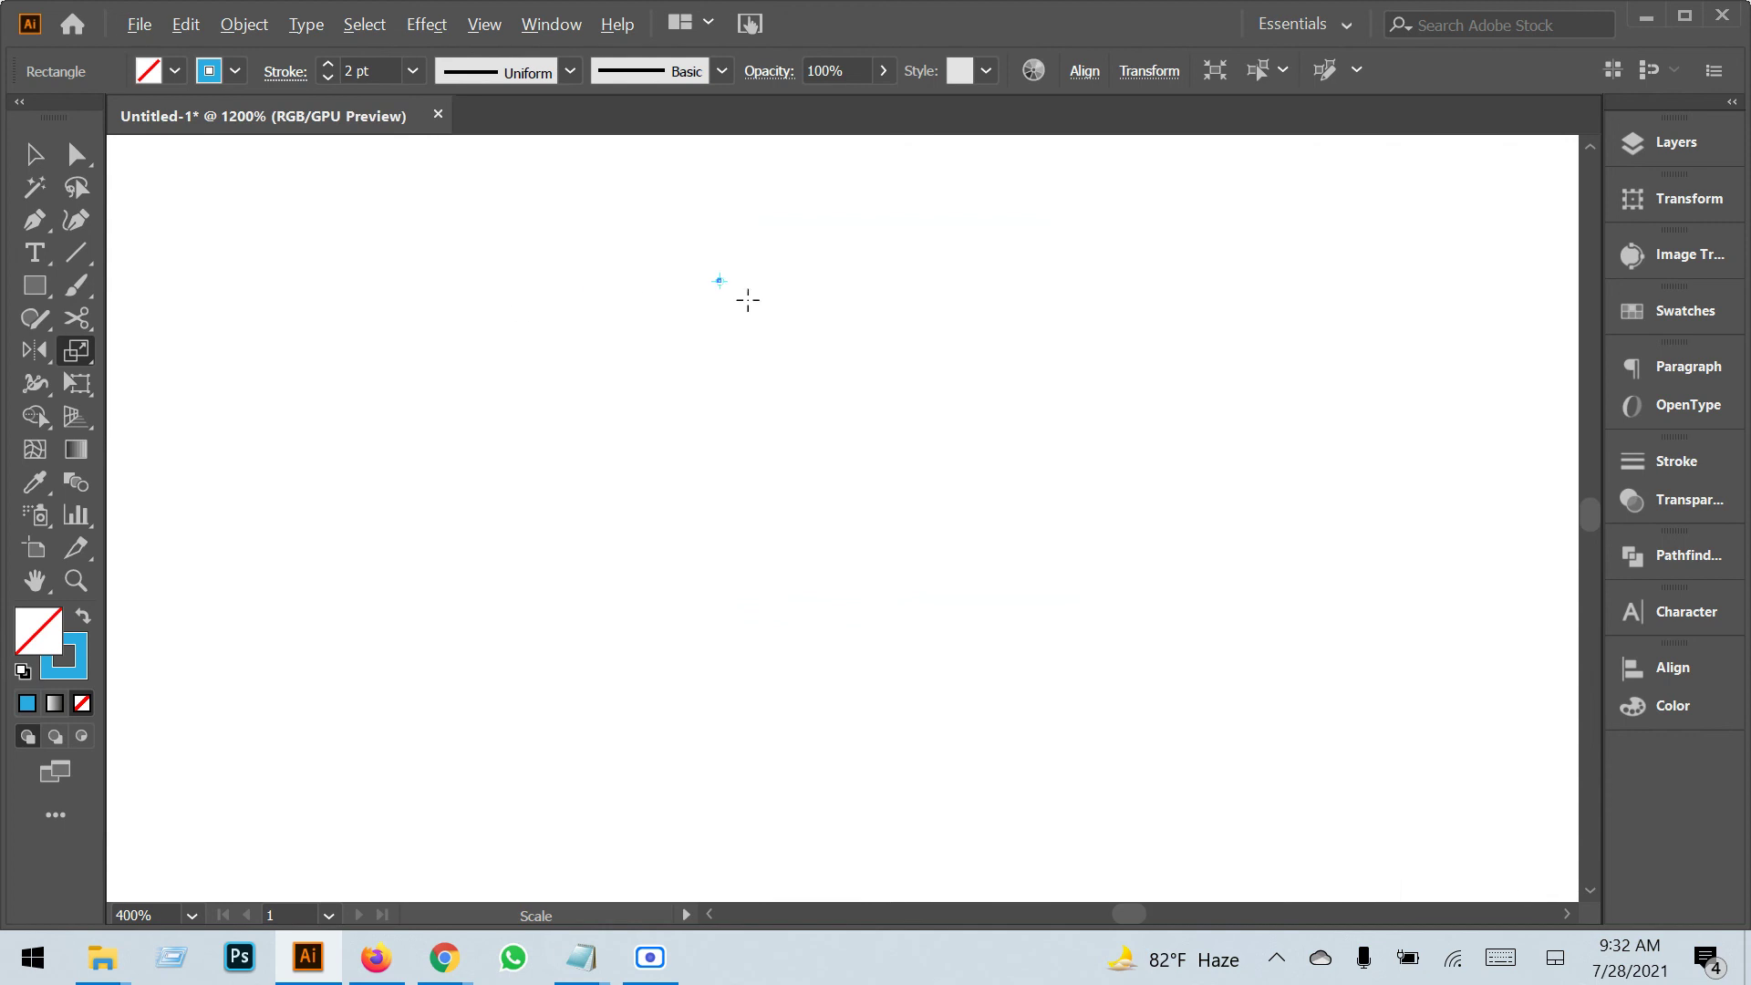
scroll(748, 300, "up", 3)
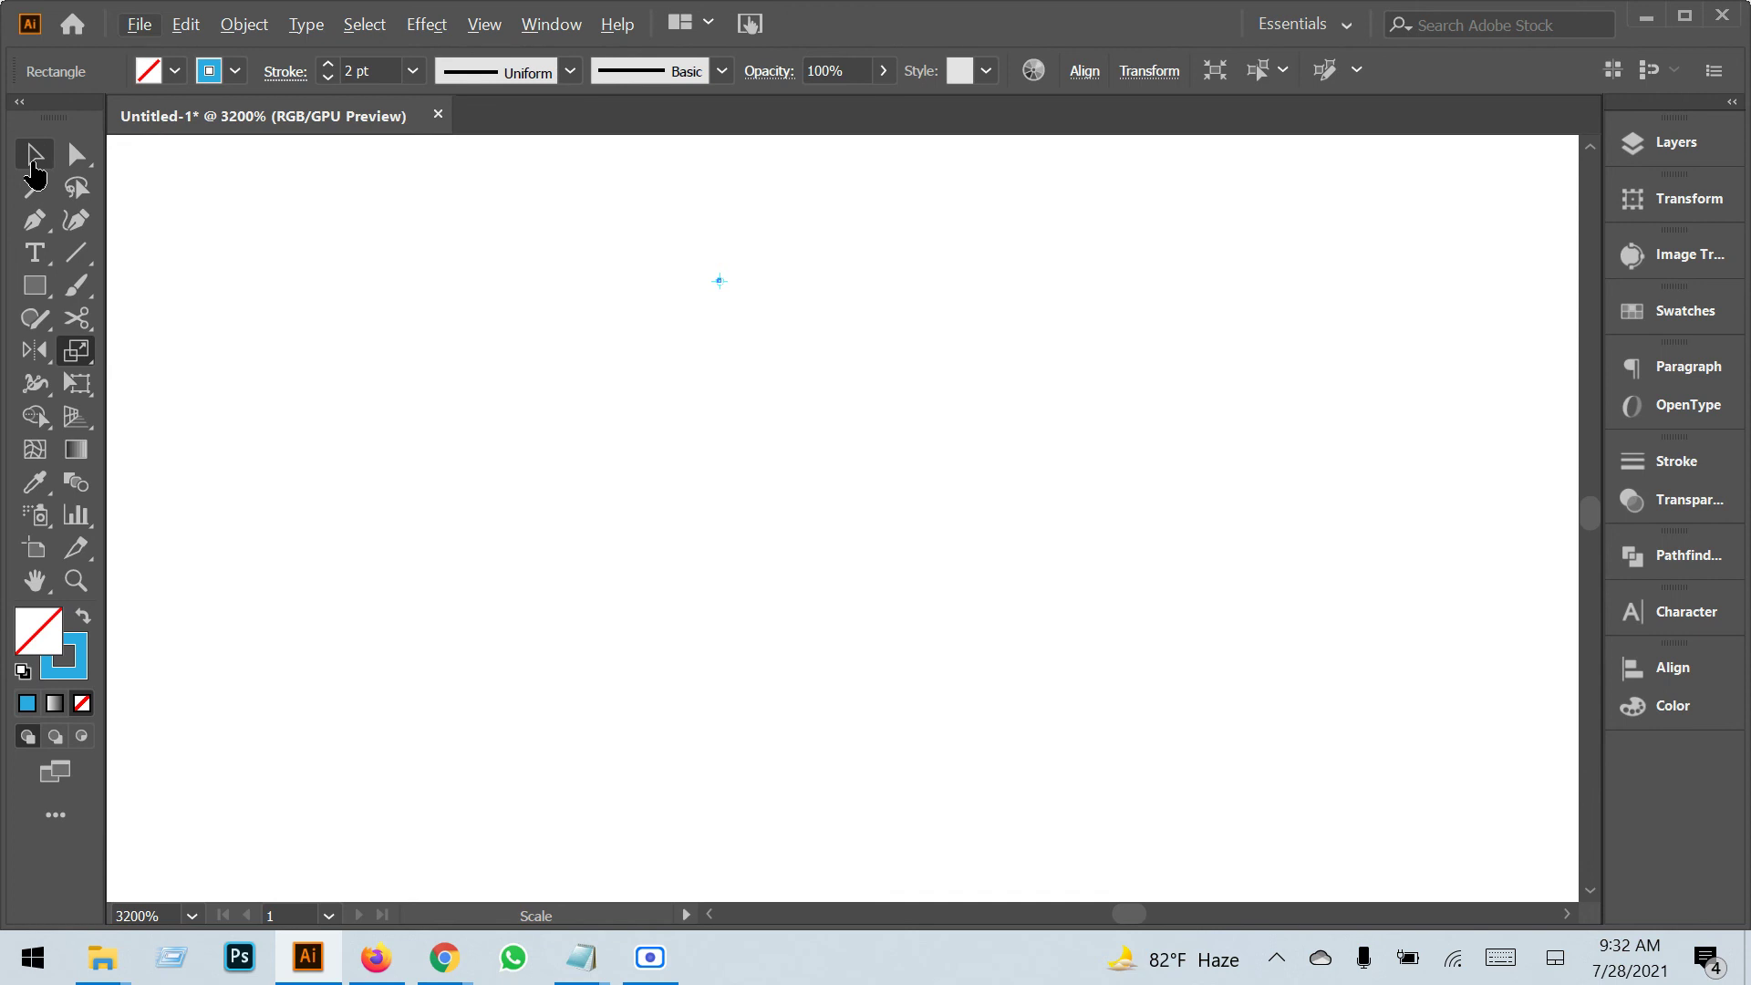
left_click(33, 162)
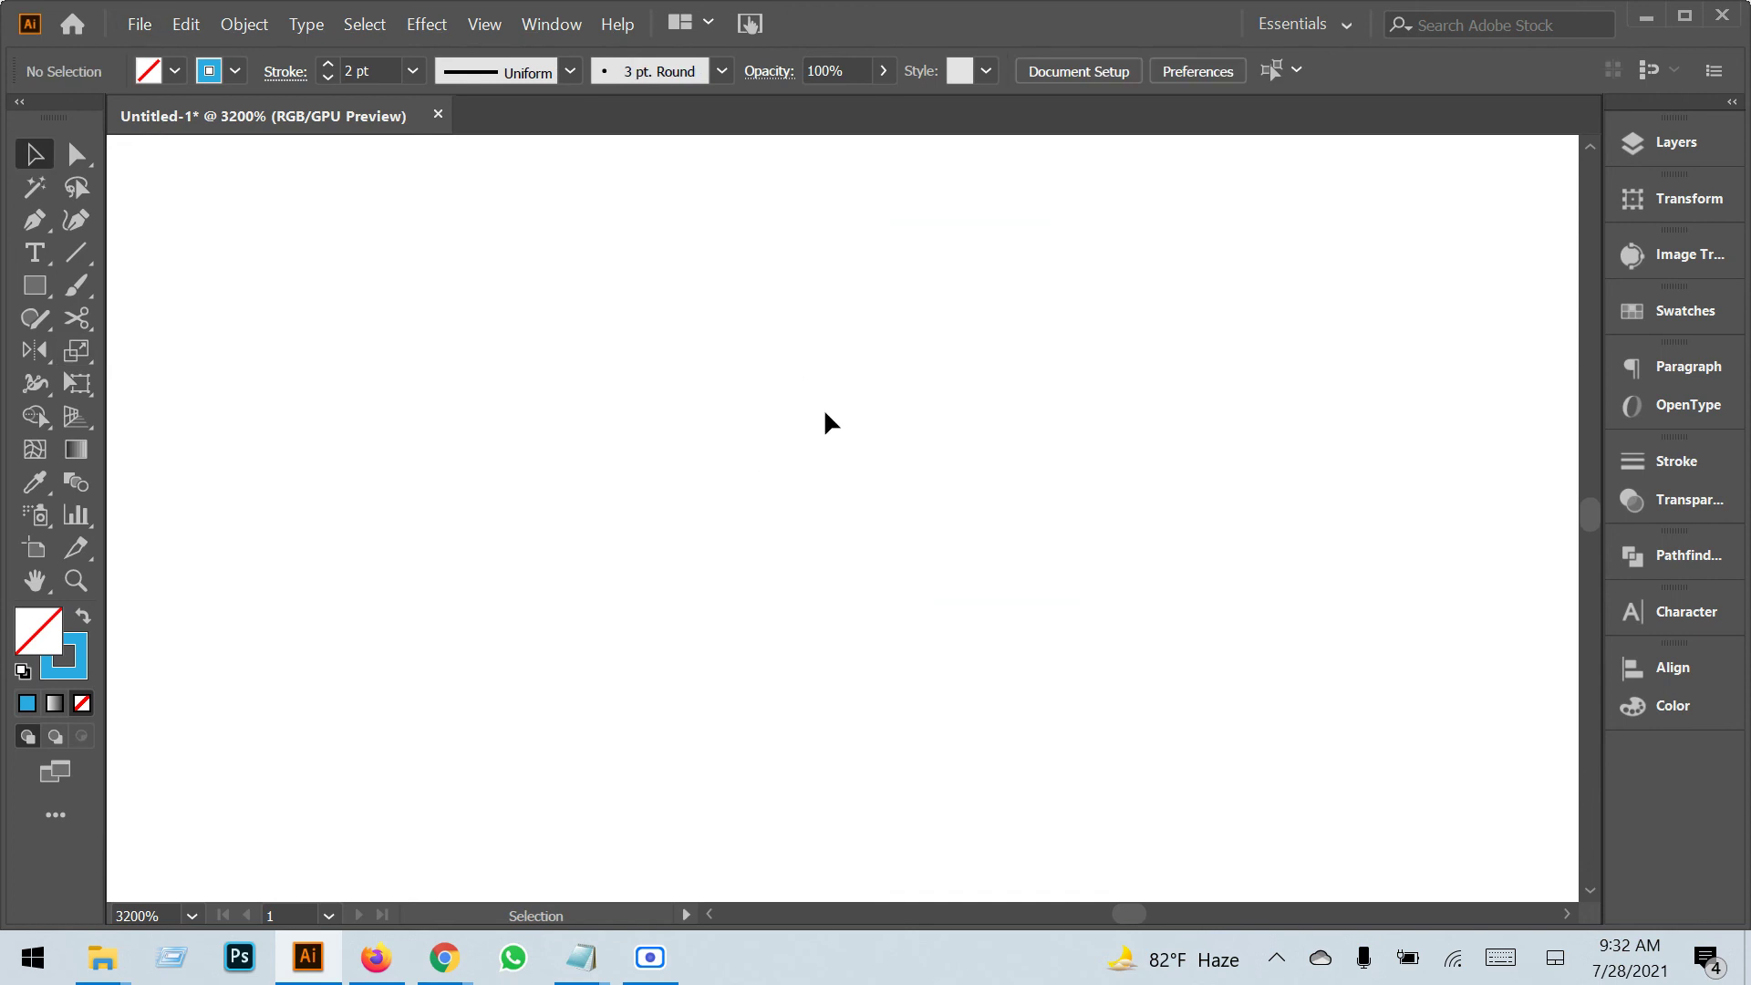
key("ctrl+0")
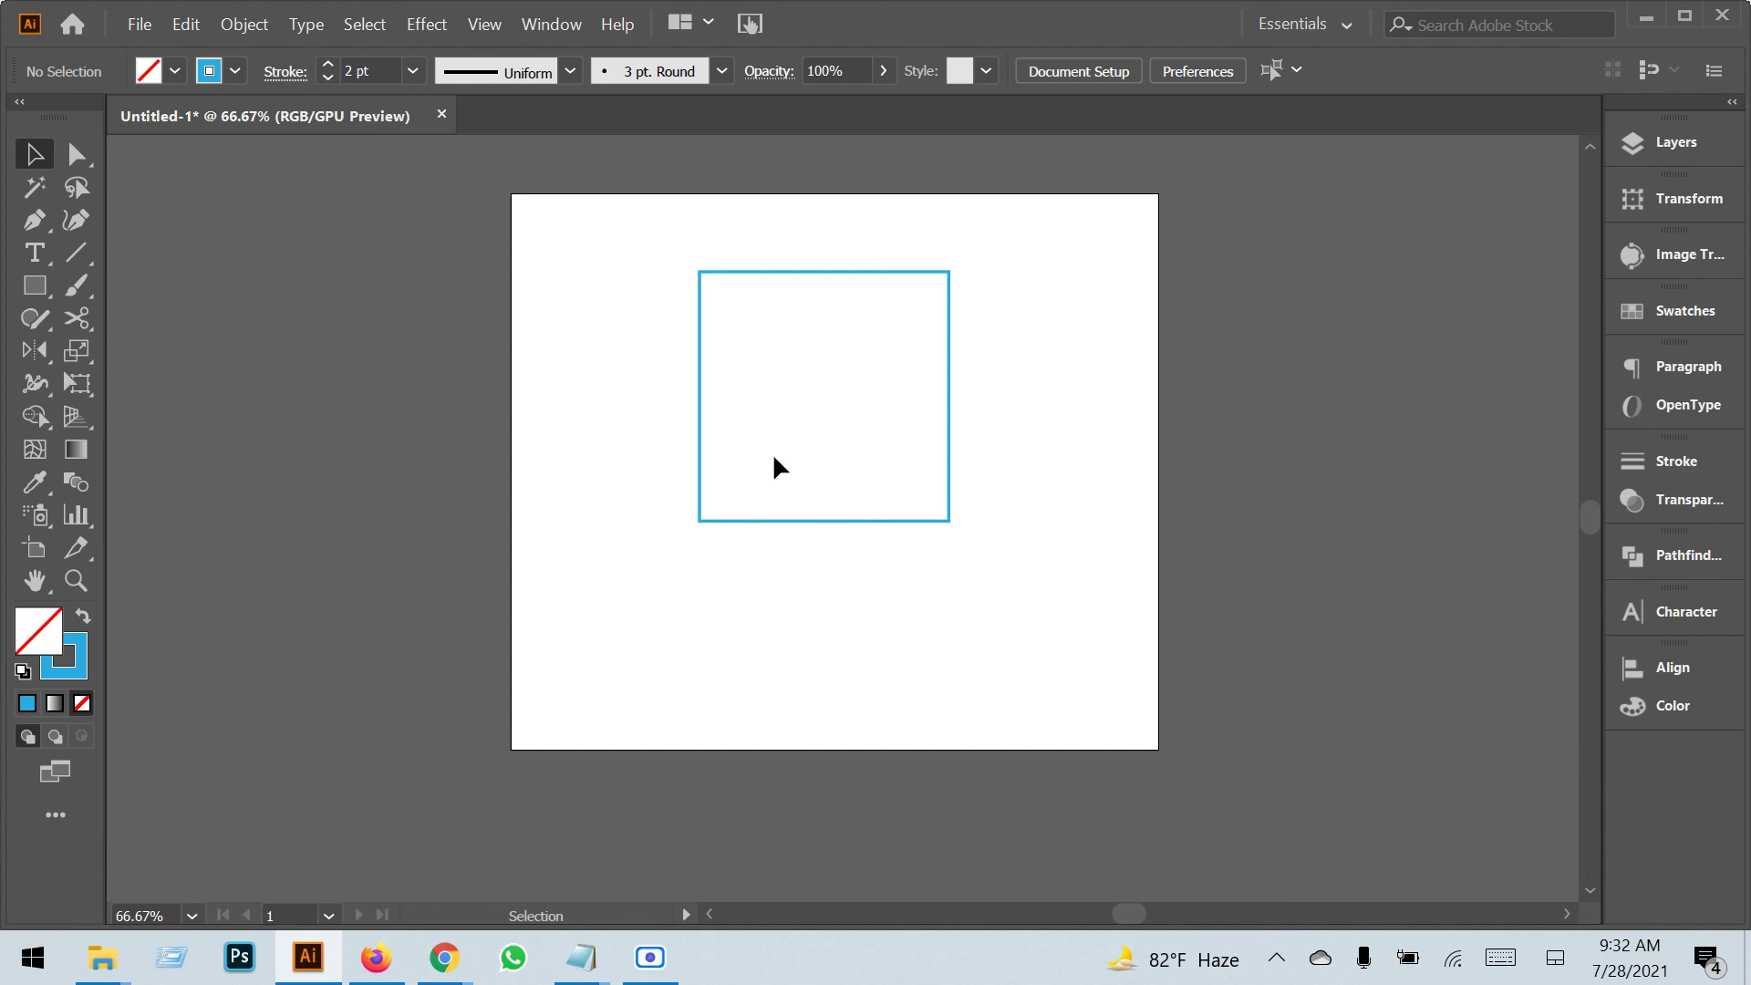
Reselect the square and make a smaller inner copy with the Scale tool, keeping the reference point at the center.
left_click(947, 408)
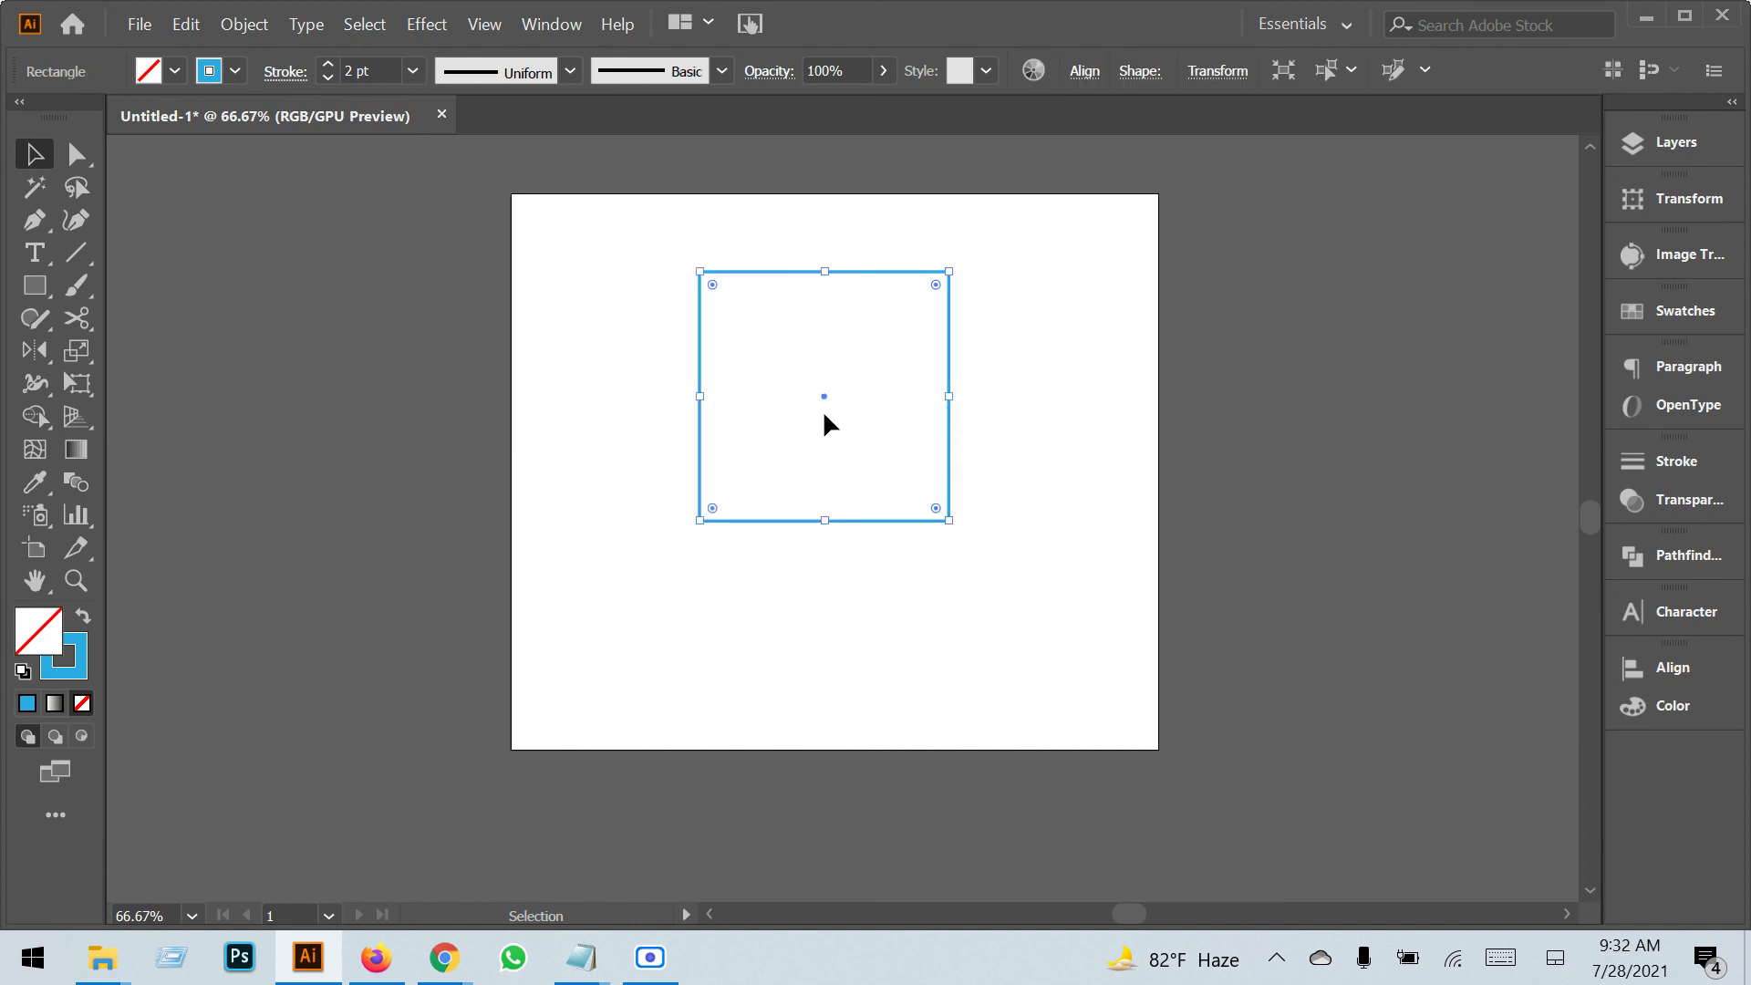
left_click(862, 553)
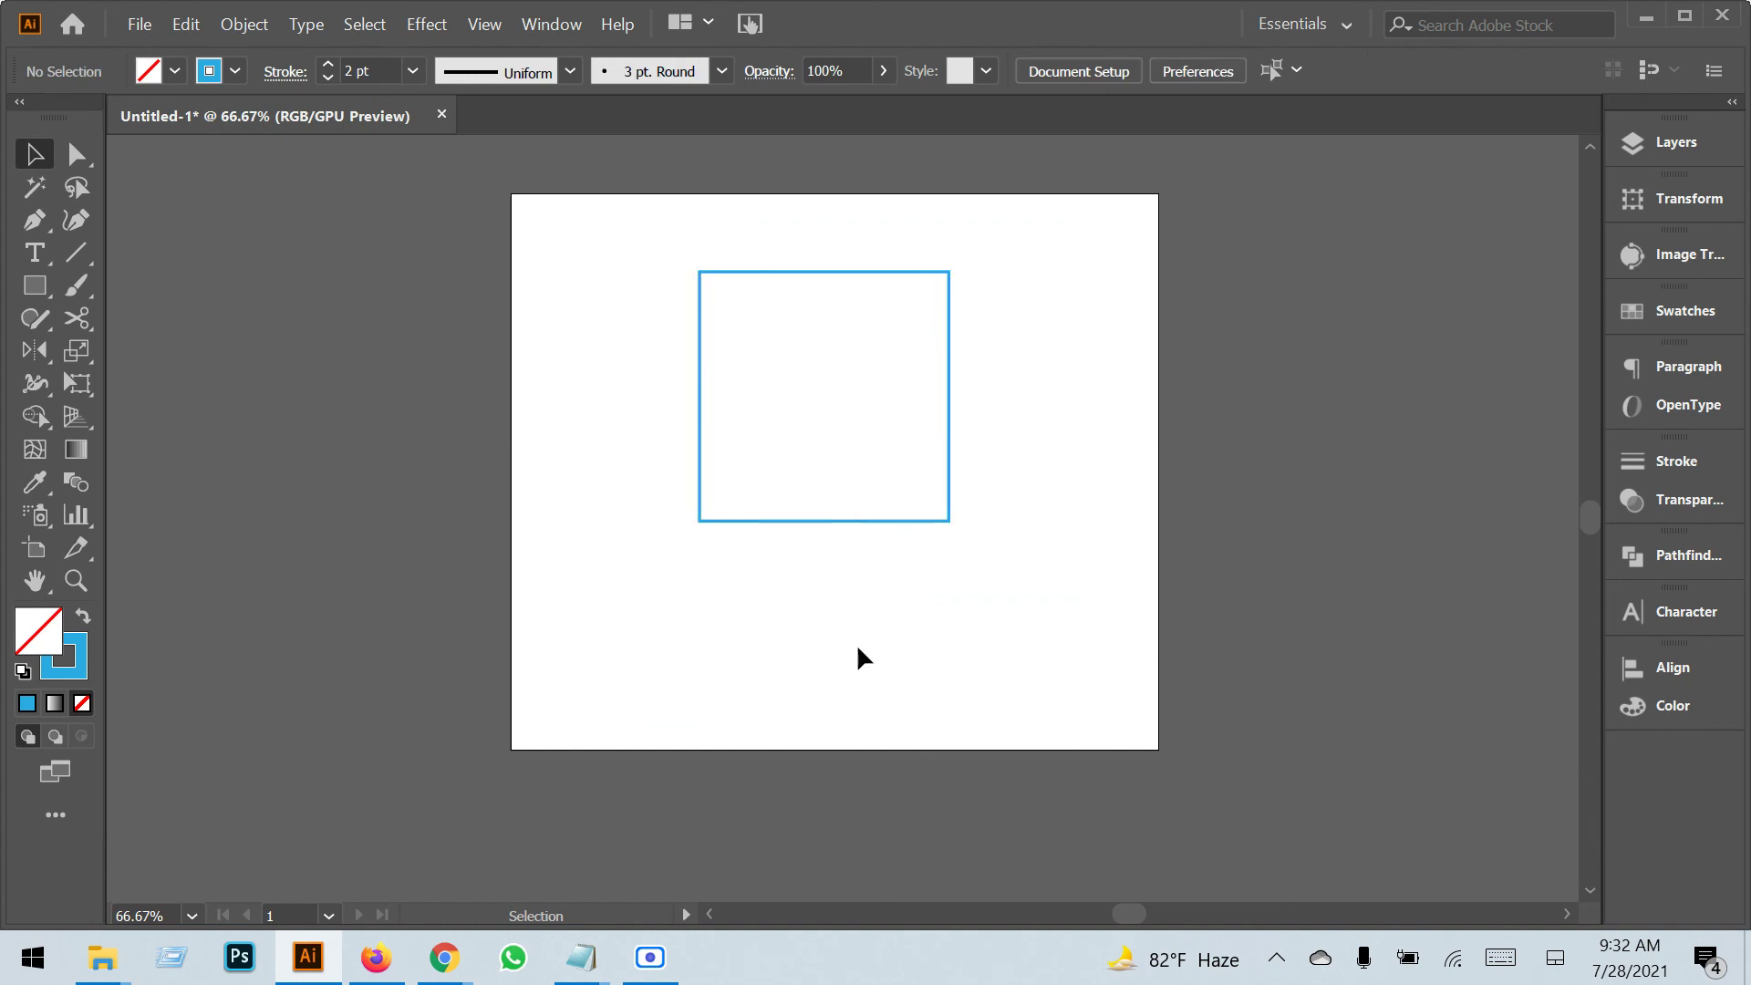
left_click_drag(867, 611, 820, 498)
left_click(76, 351)
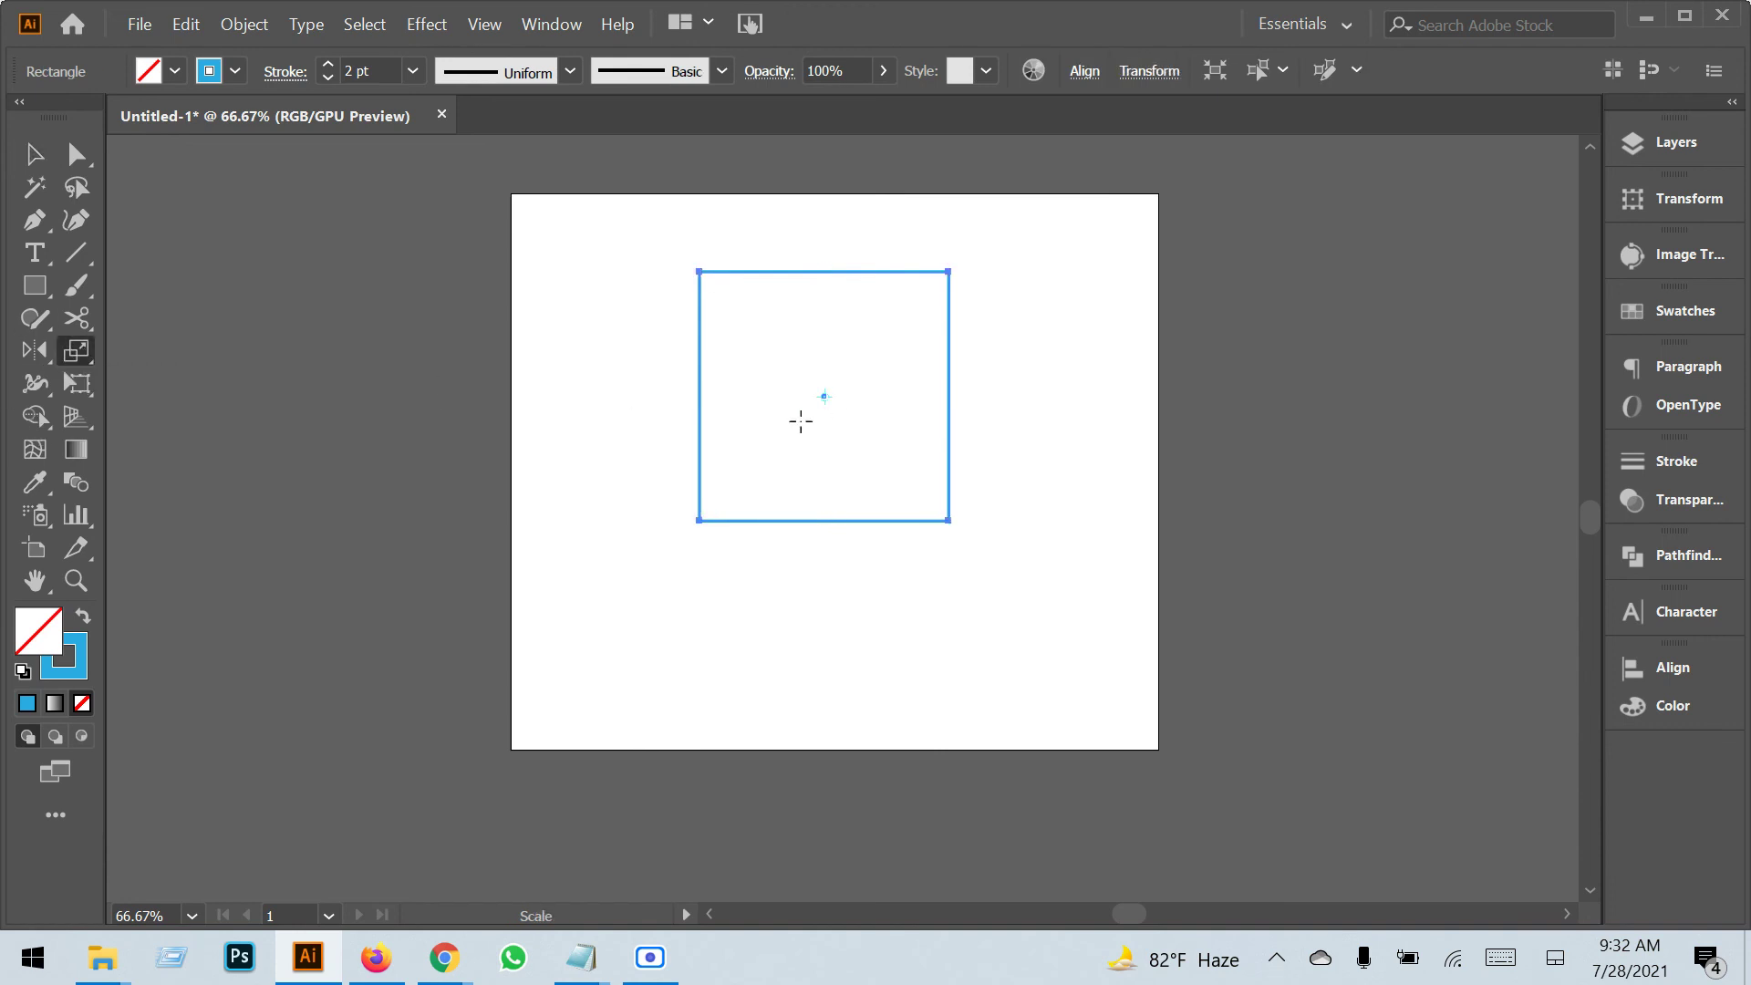
scroll(825, 404, "up", 4)
scroll(829, 408, "up", 3)
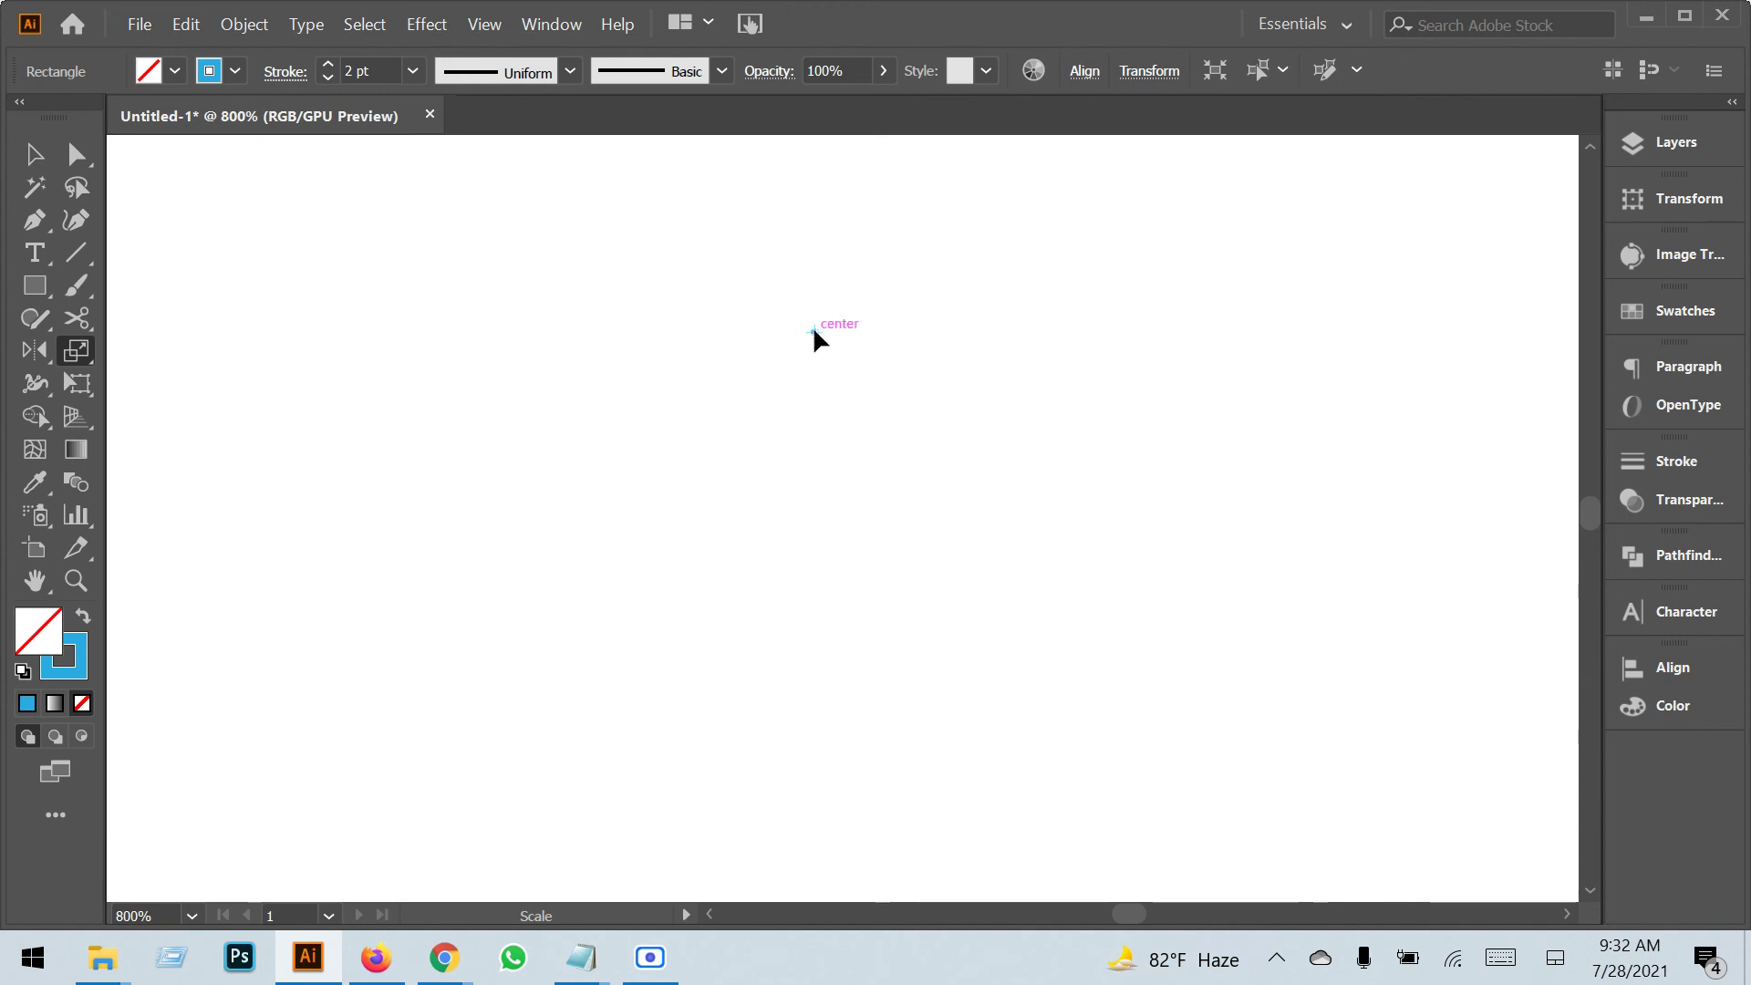
scroll(813, 325, "down", 7)
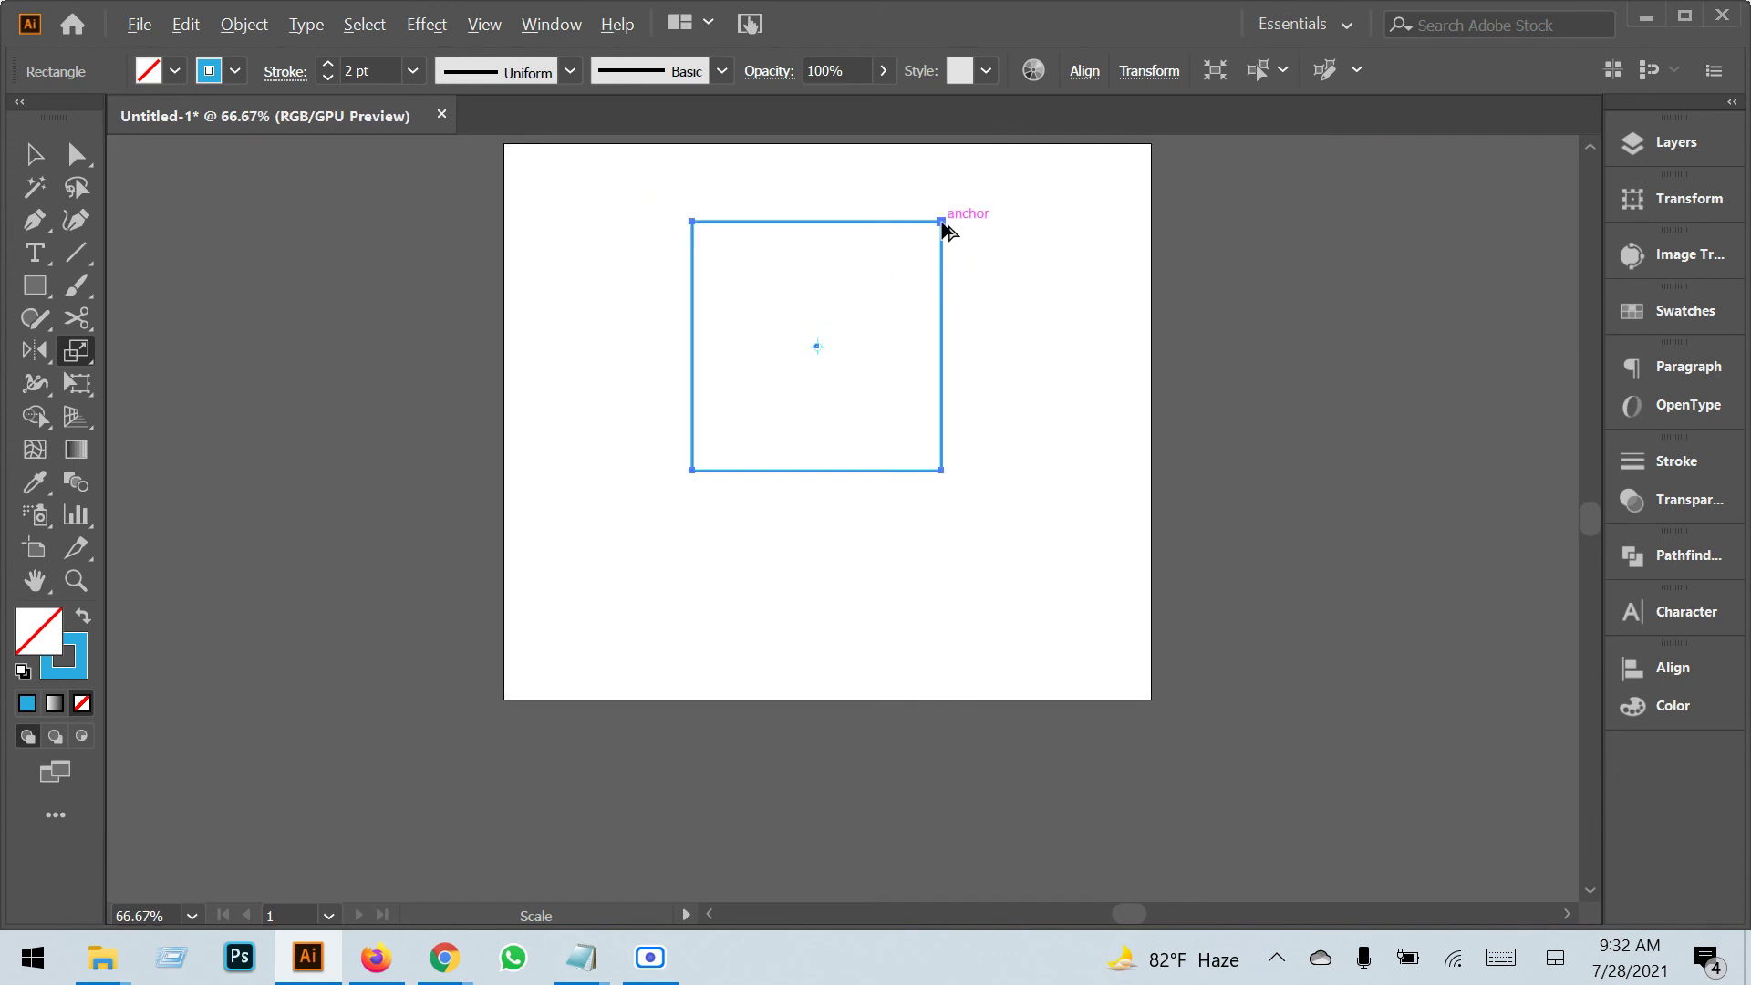
left_click_drag(943, 228, 913, 258)
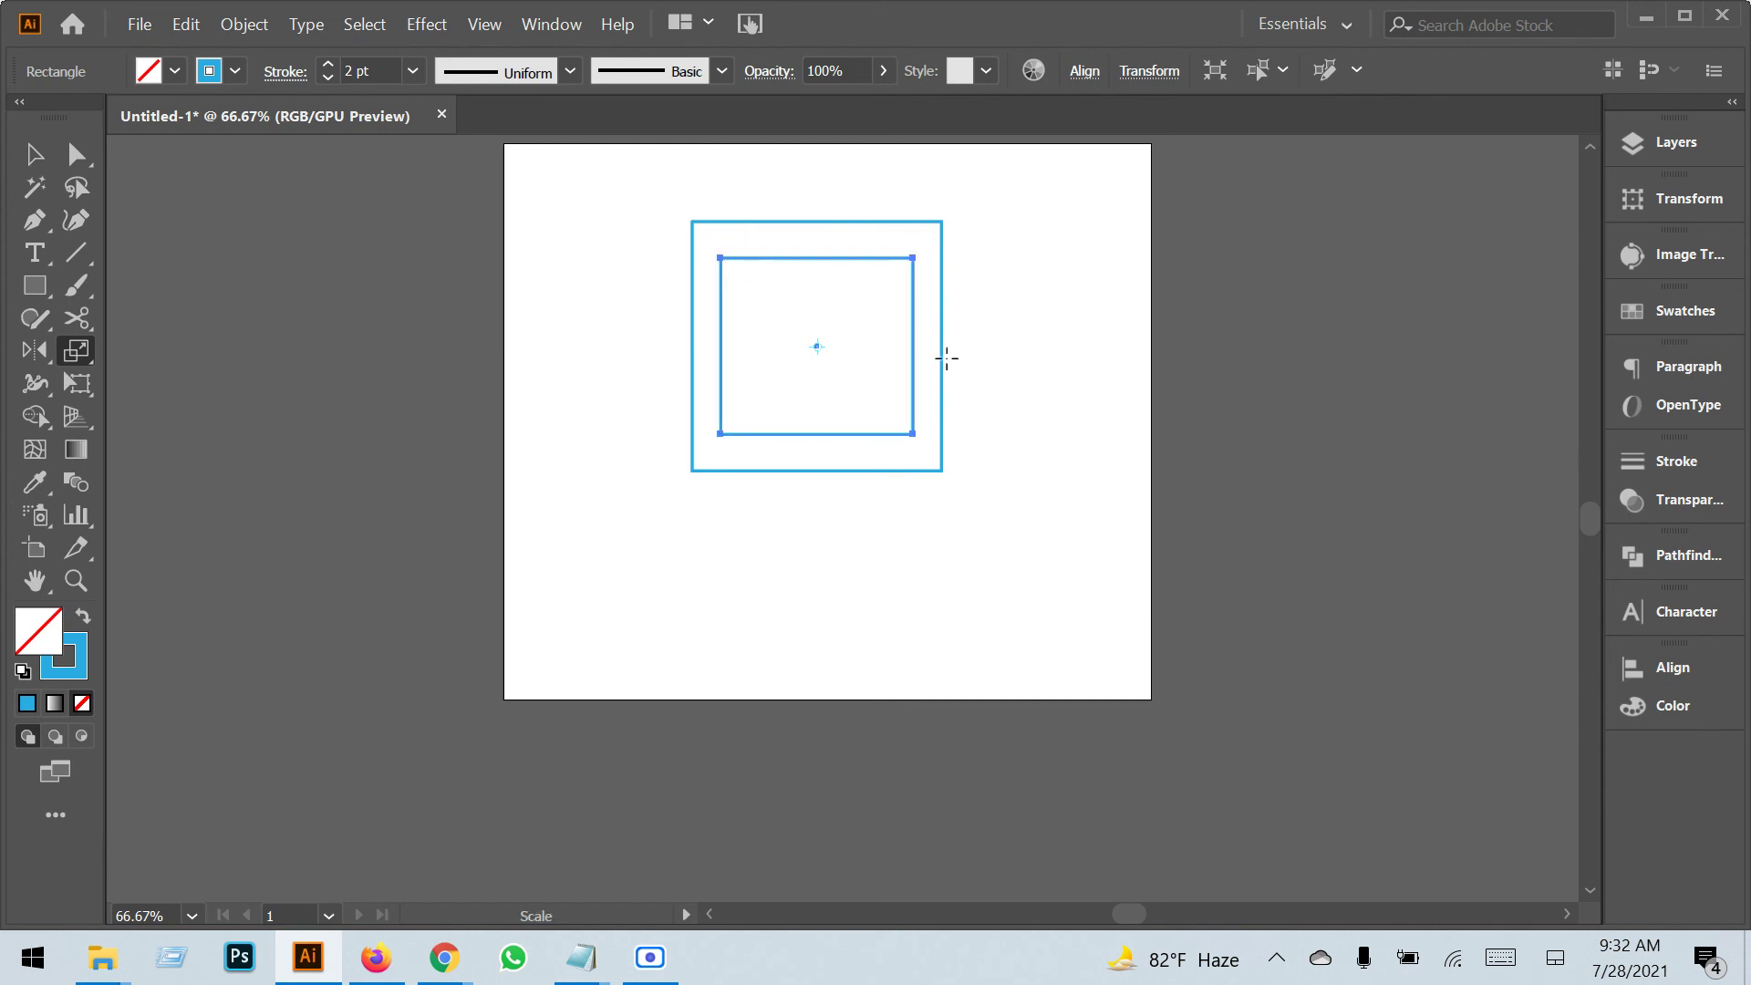
Repeat the scaled copy inside the square until the nested outlines reach its center.
key("ctrl")
key("ctrl+d")
key("ctrl+d")
key("ctrl+d")
key("ctrl+d")
key("ctrl+d")
key("ctrl+d")
key("ctrl+d")
key("ctrl+d")
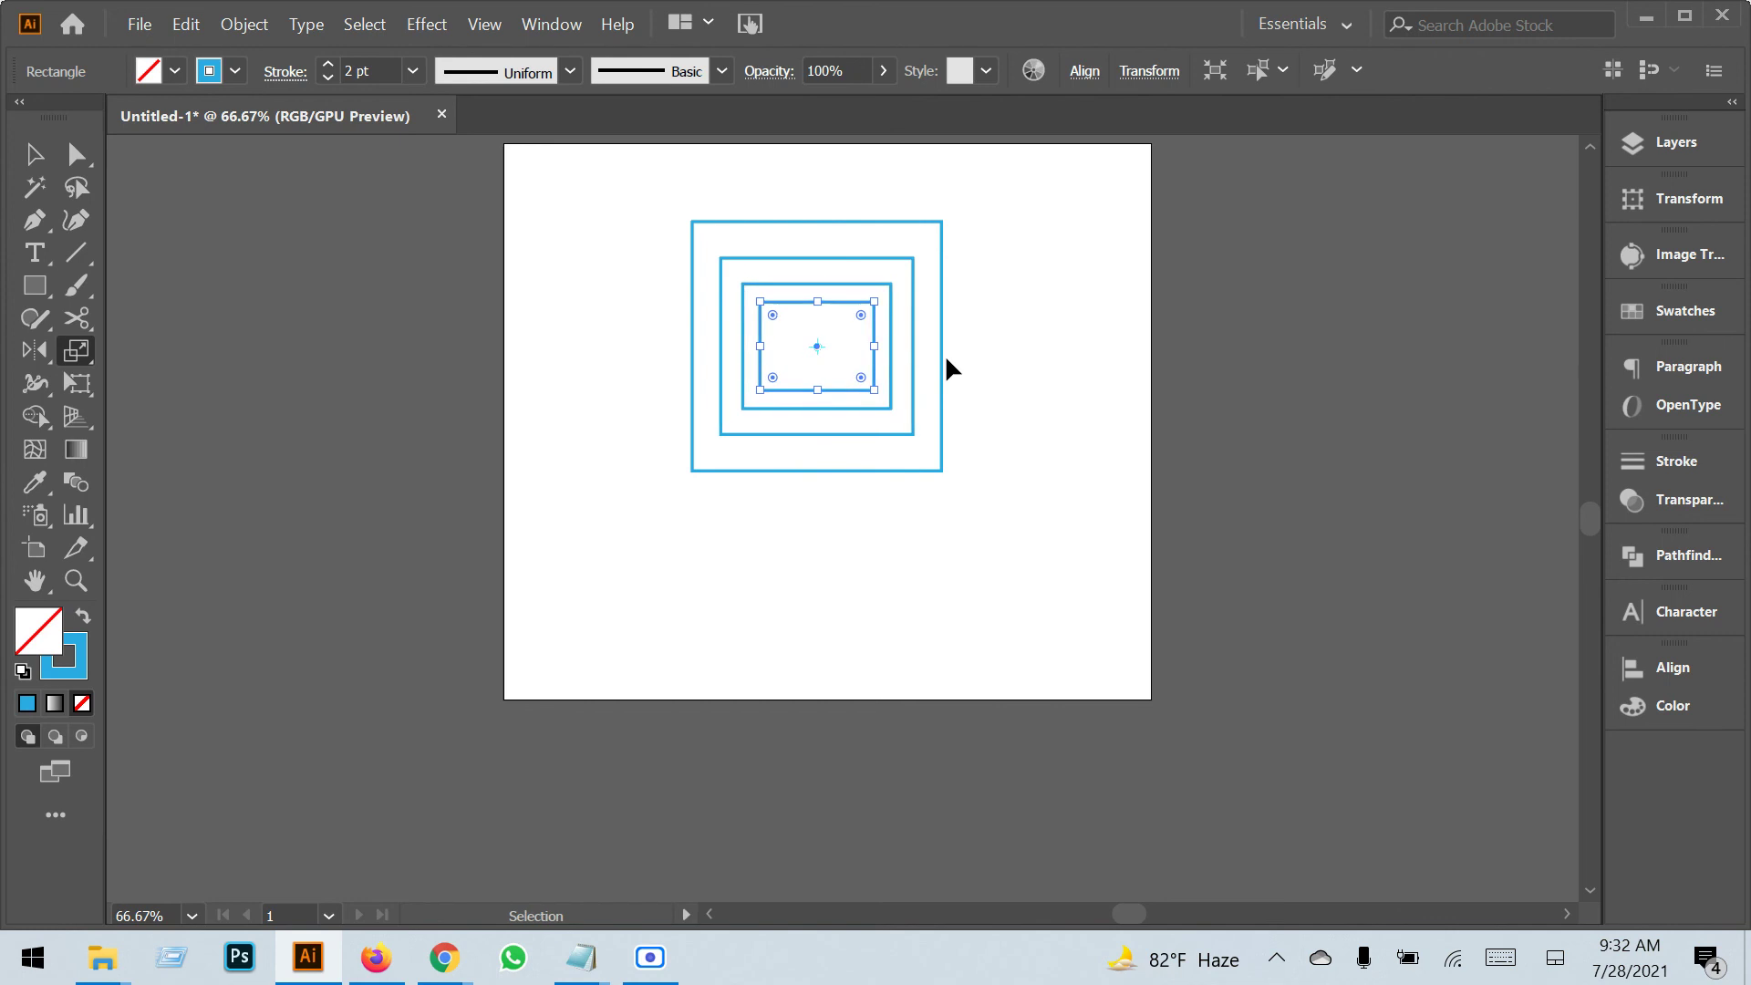
key("ctrl+d")
key("ctrl+d")
key("ctrl+d")
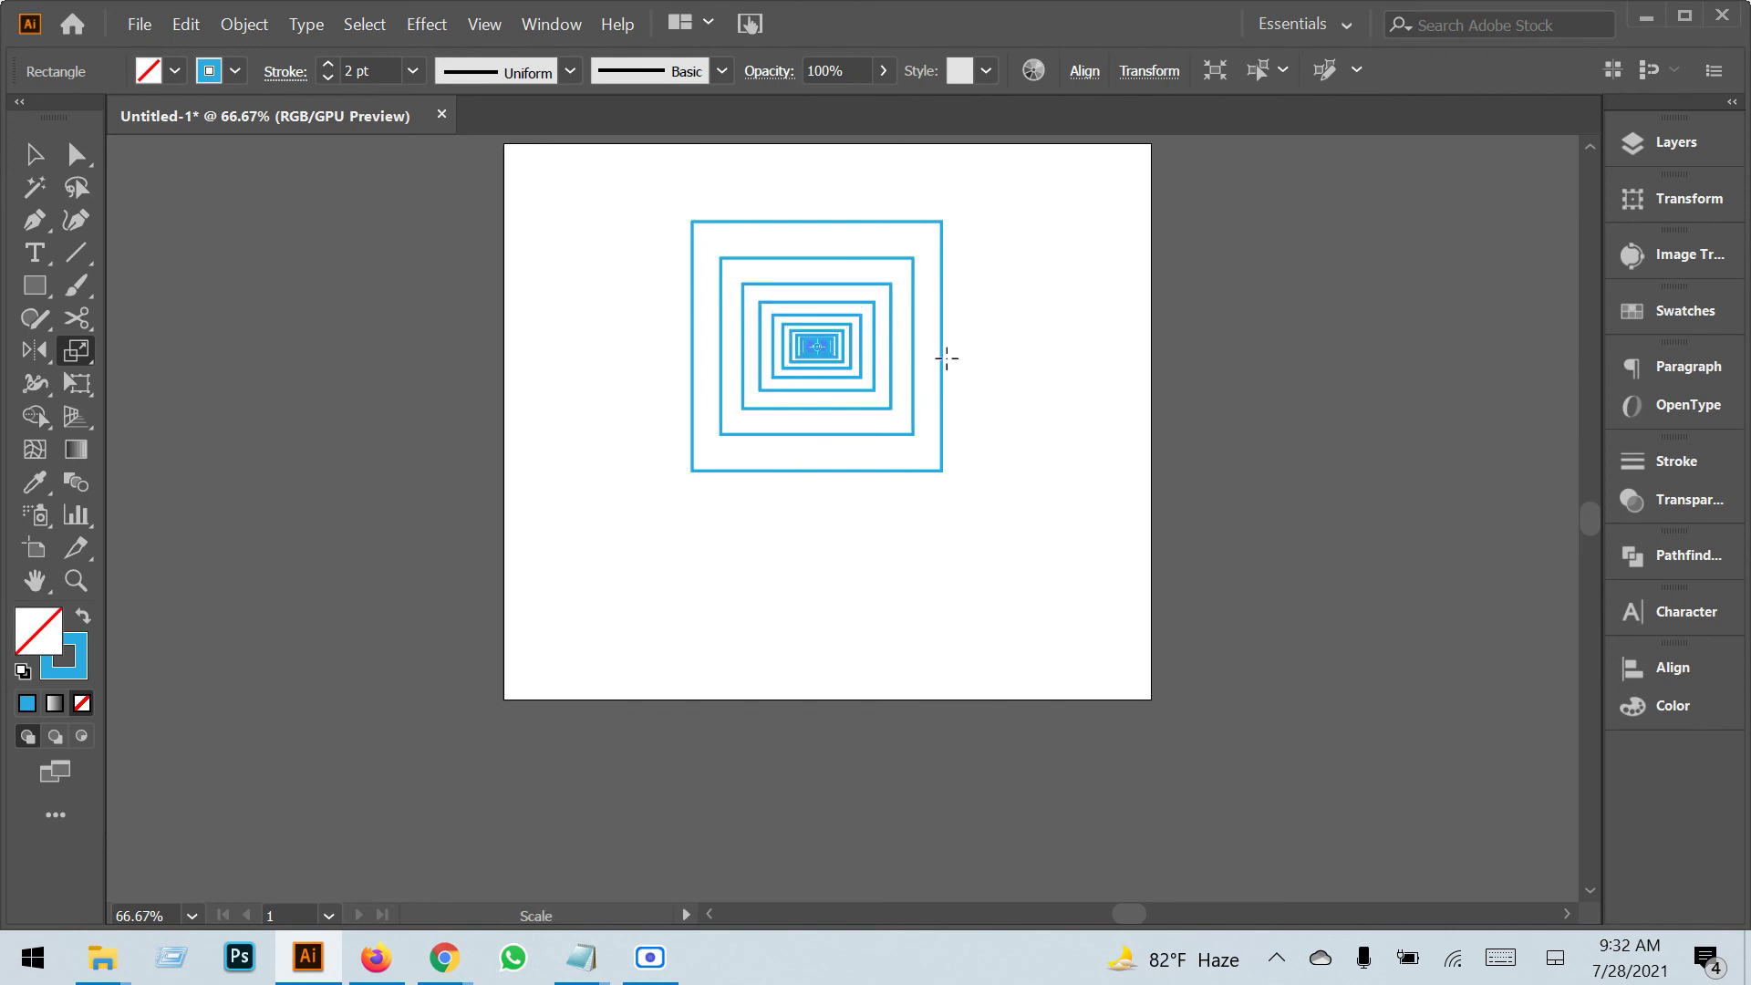
Undo the repeated scaled copies and the first inner copy, back to the single original square.
key("ctrl+z")
key("ctrl+z")
key("ctrl+z")
key("ctrl+z")
key("ctrl+z")
key("ctrl+z")
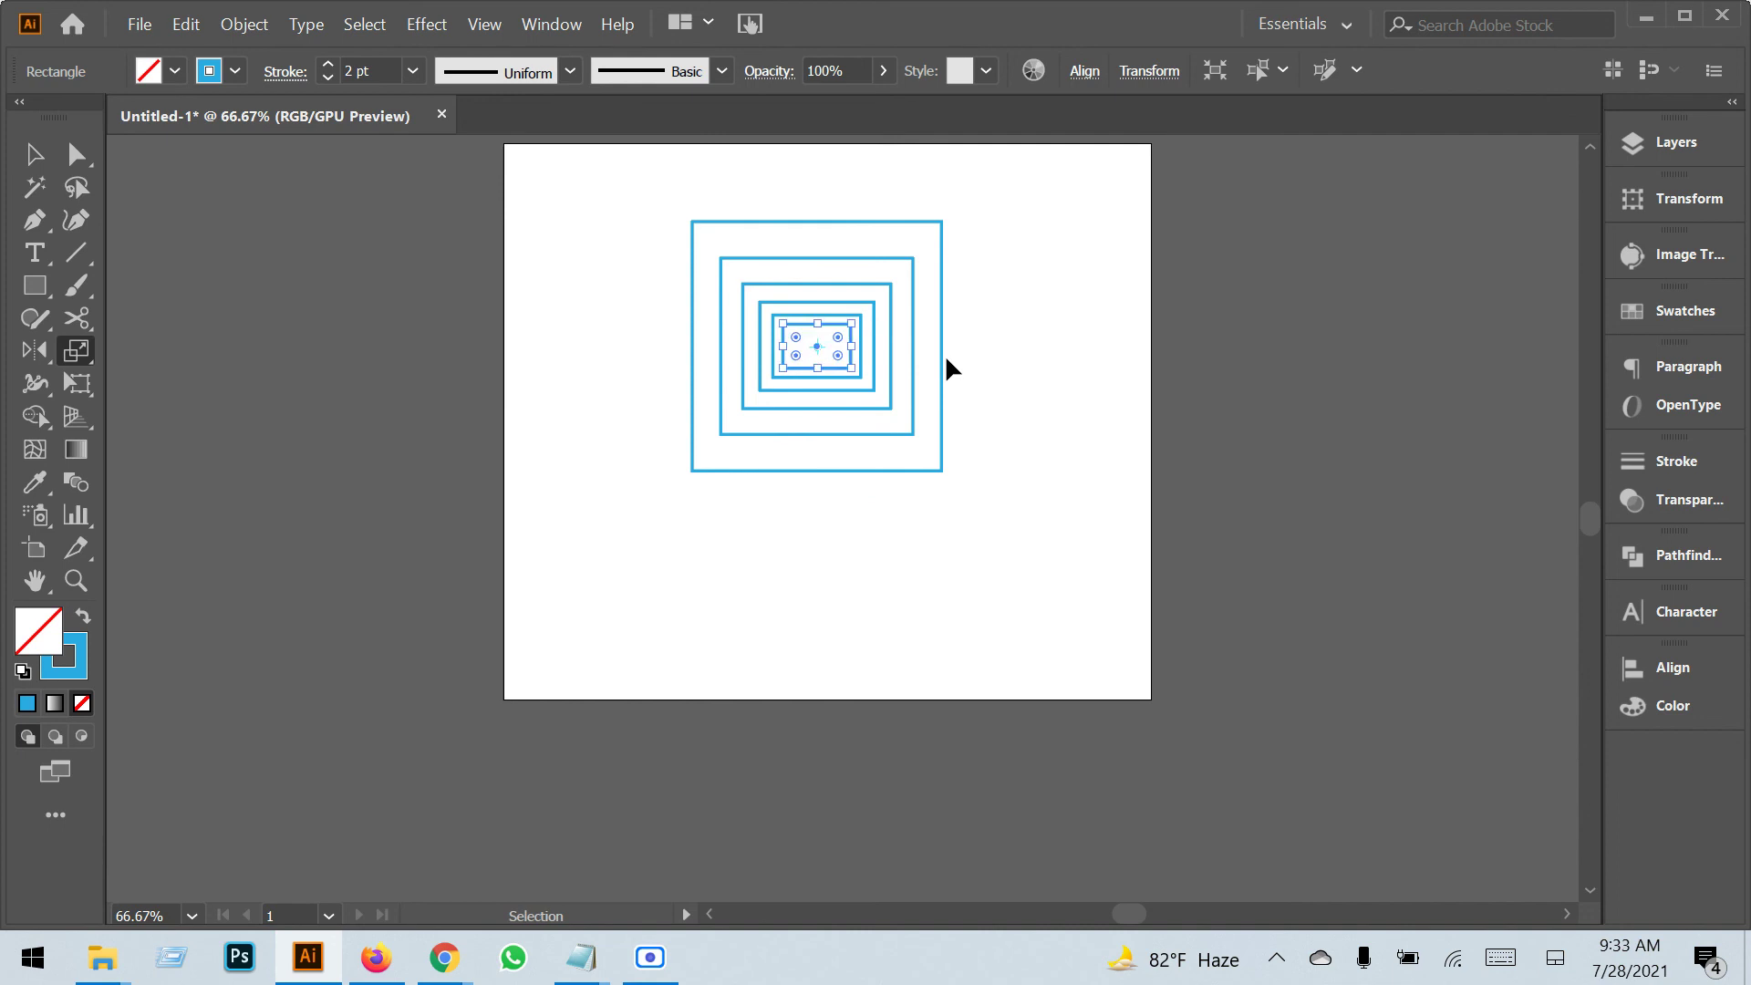
key("ctrl+z")
key("ctrl+z")
key("ctrl+z")
key("ctrl+z")
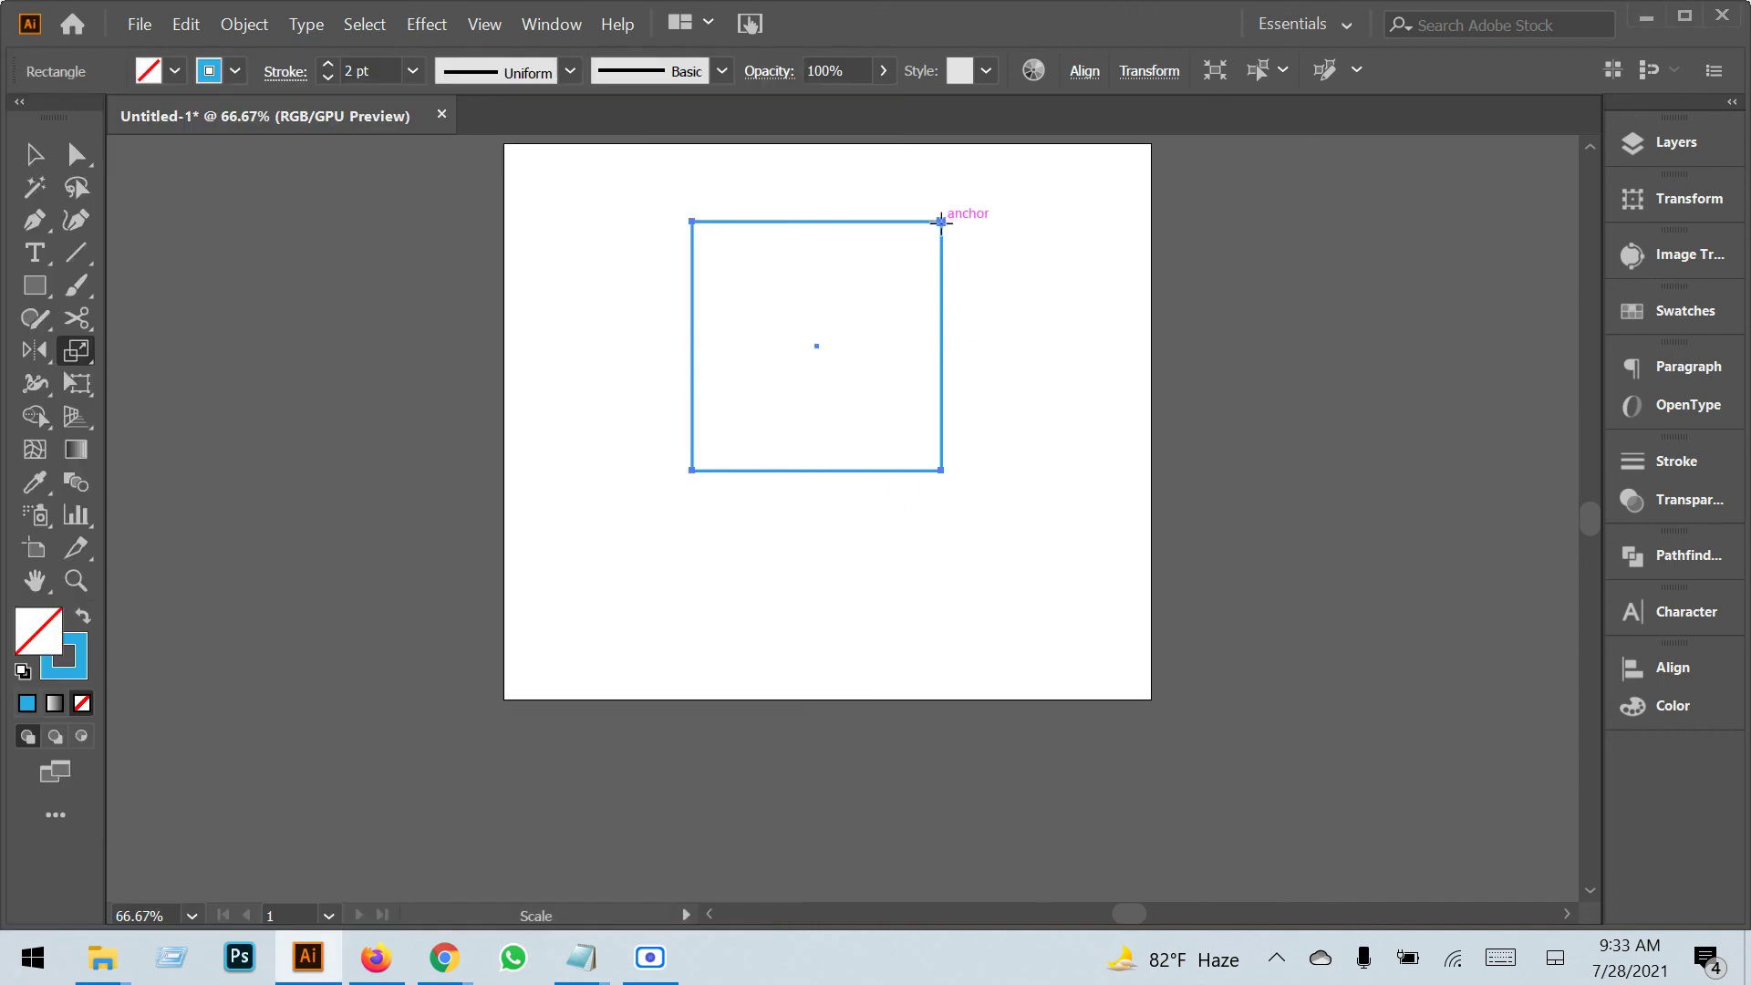
Cancel the Scale dialog, restart the Scale tool on the square, and make a slightly smaller inner copy around its center.
left_click(931, 242, "alt")
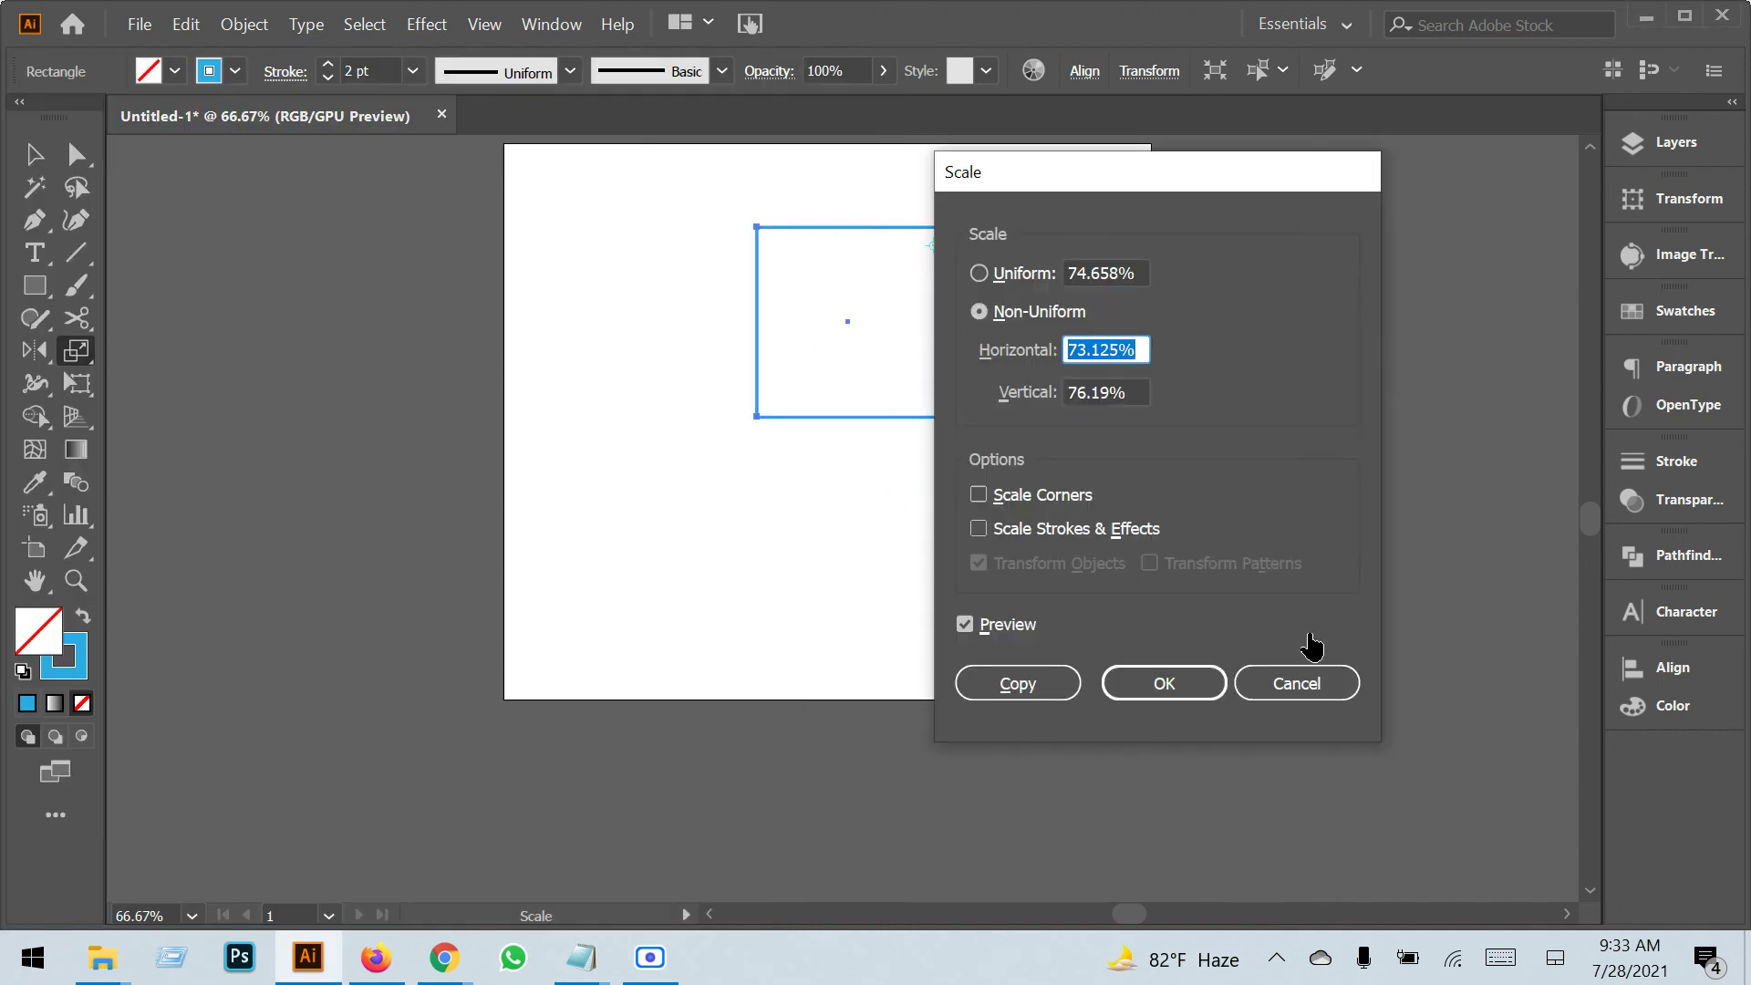
left_click(1272, 686)
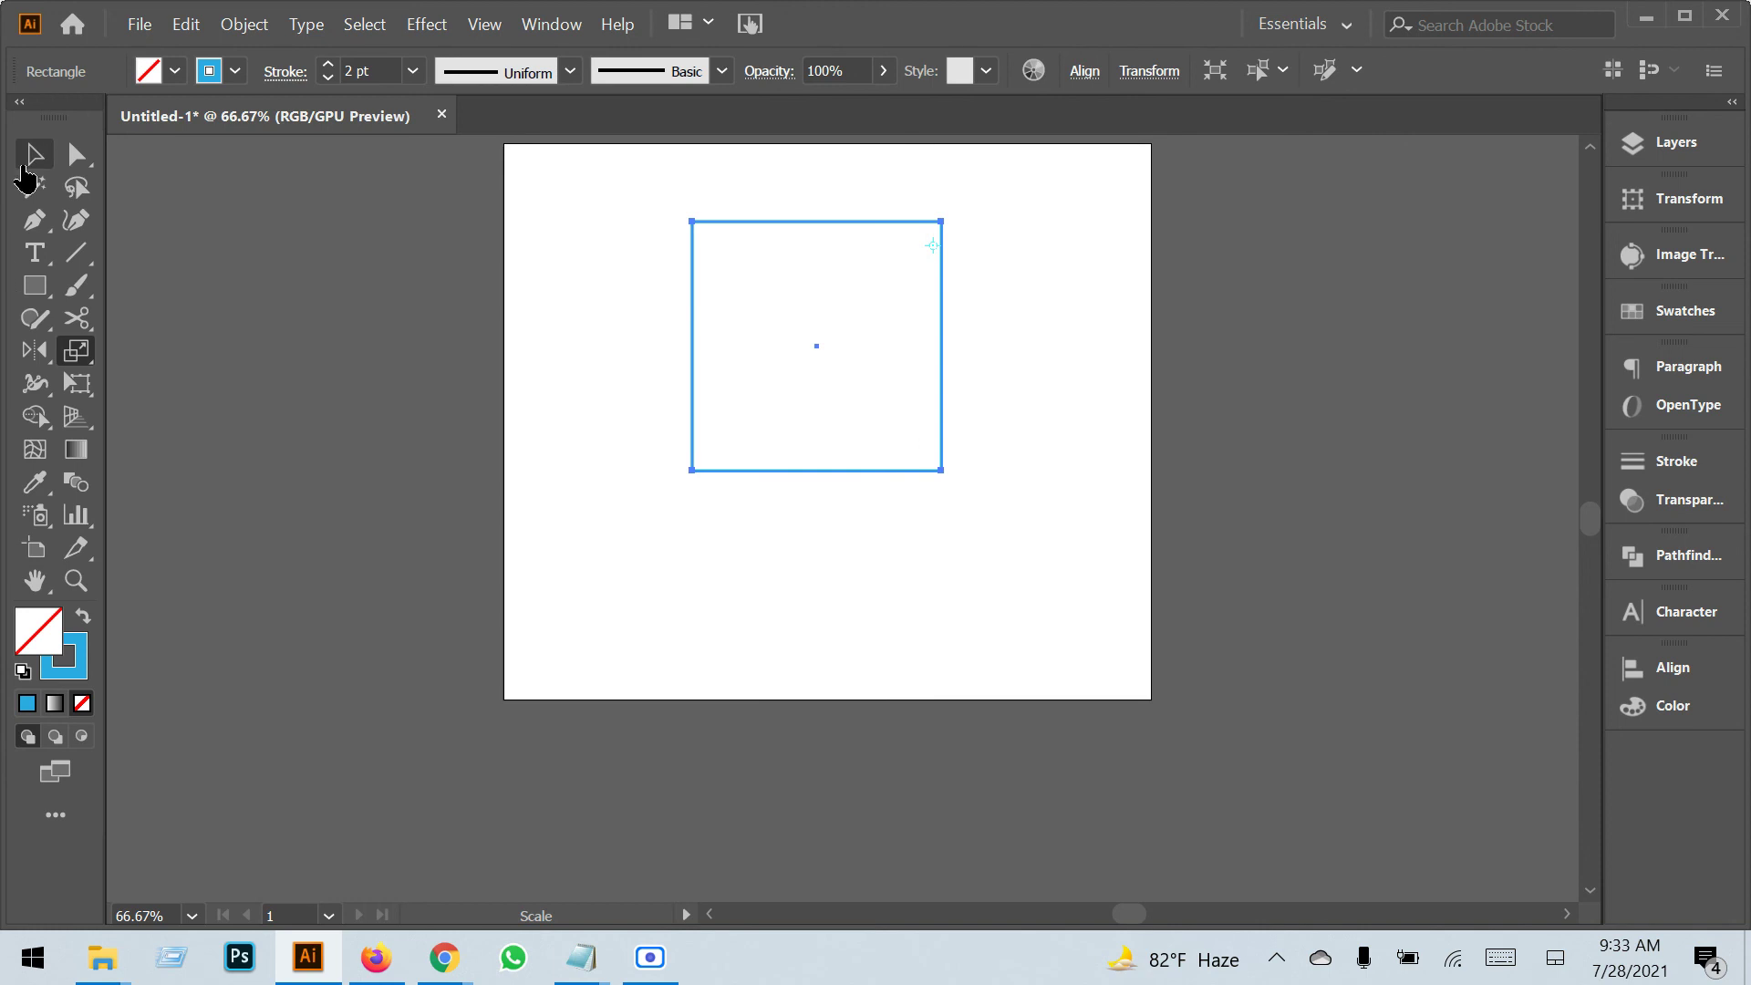
left_click(30, 164)
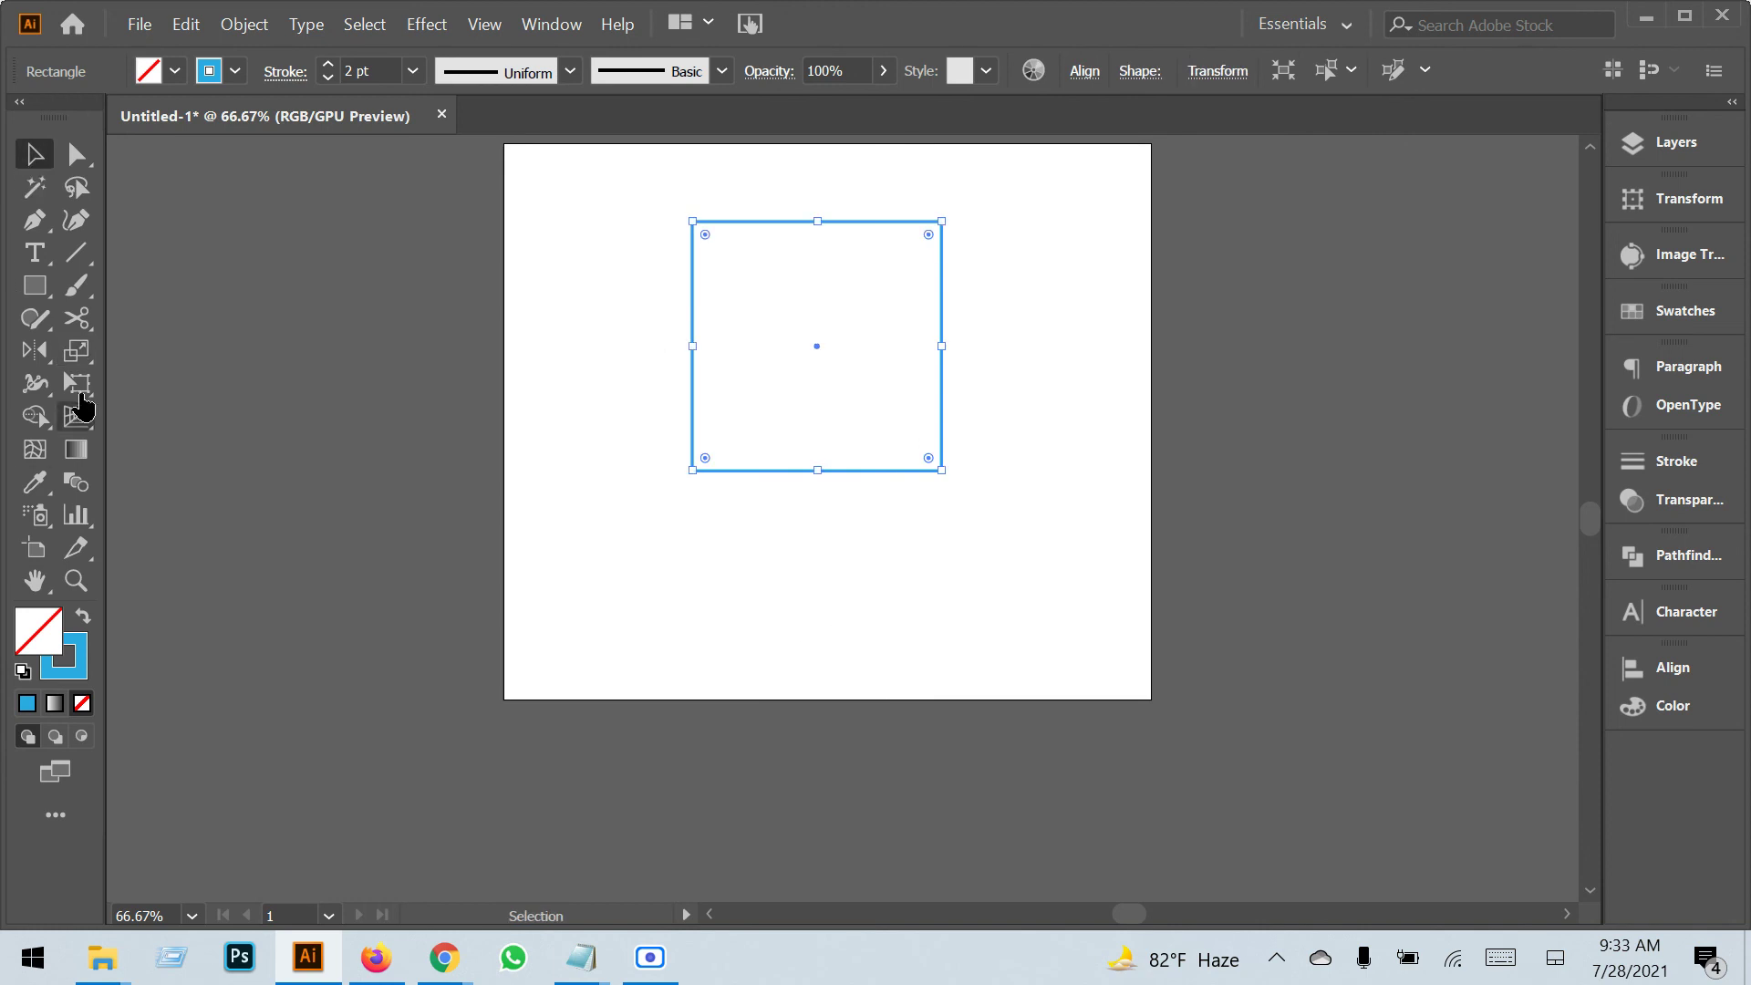
left_click(76, 350)
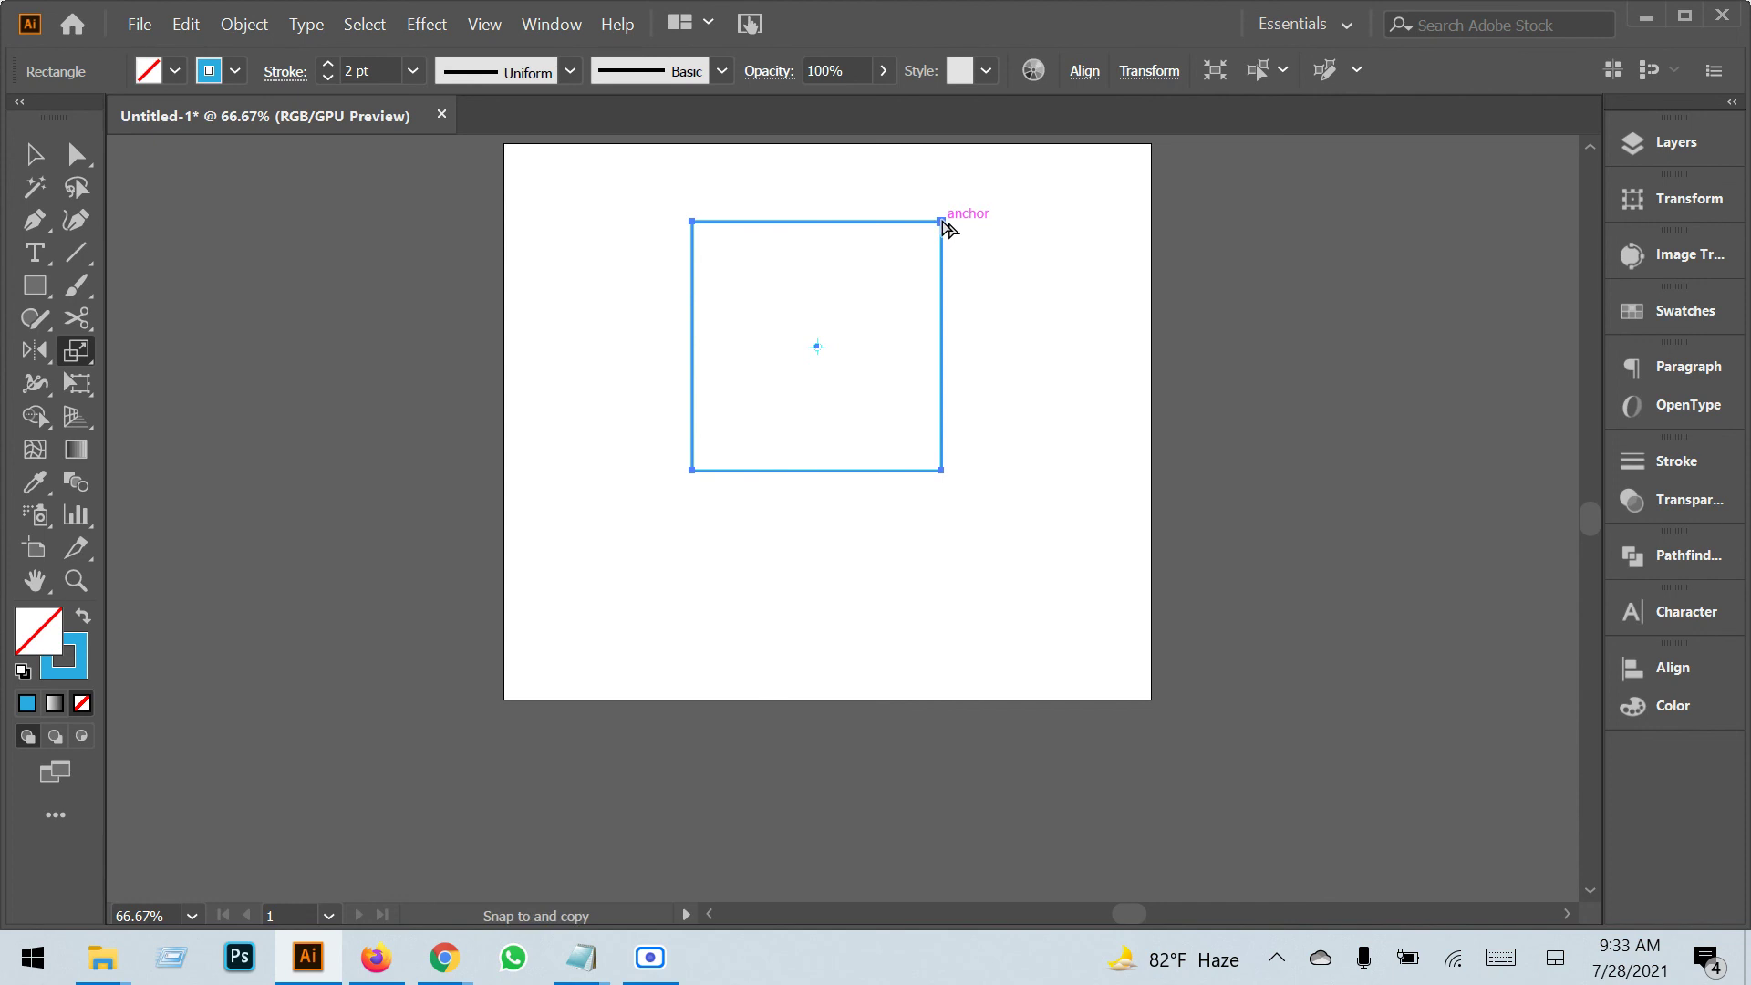
left_click_drag(943, 223, 920, 247)
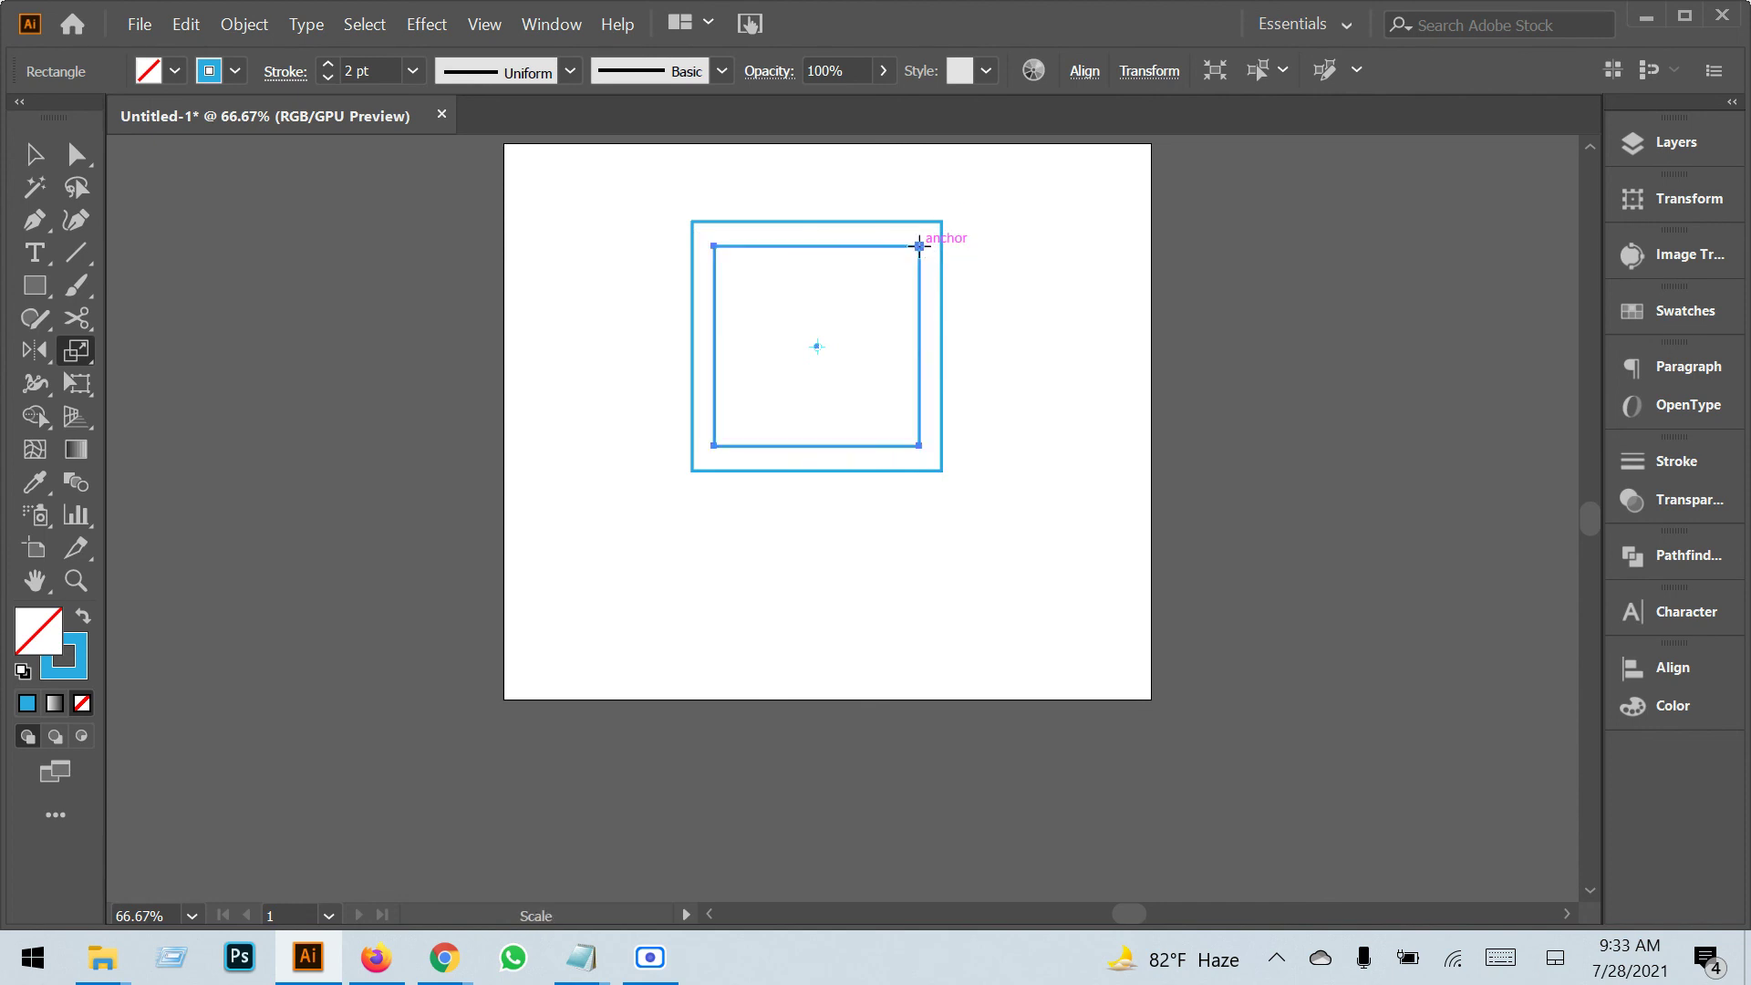
Repeat the last scaled copy until closely spaced nested squares fill the shape to its center.
key("ctrl+d")
key("ctrl+d")
key("ctrl+d")
key("ctrl+d")
key("ctrl+d")
key("ctrl+d")
key("ctrl+d")
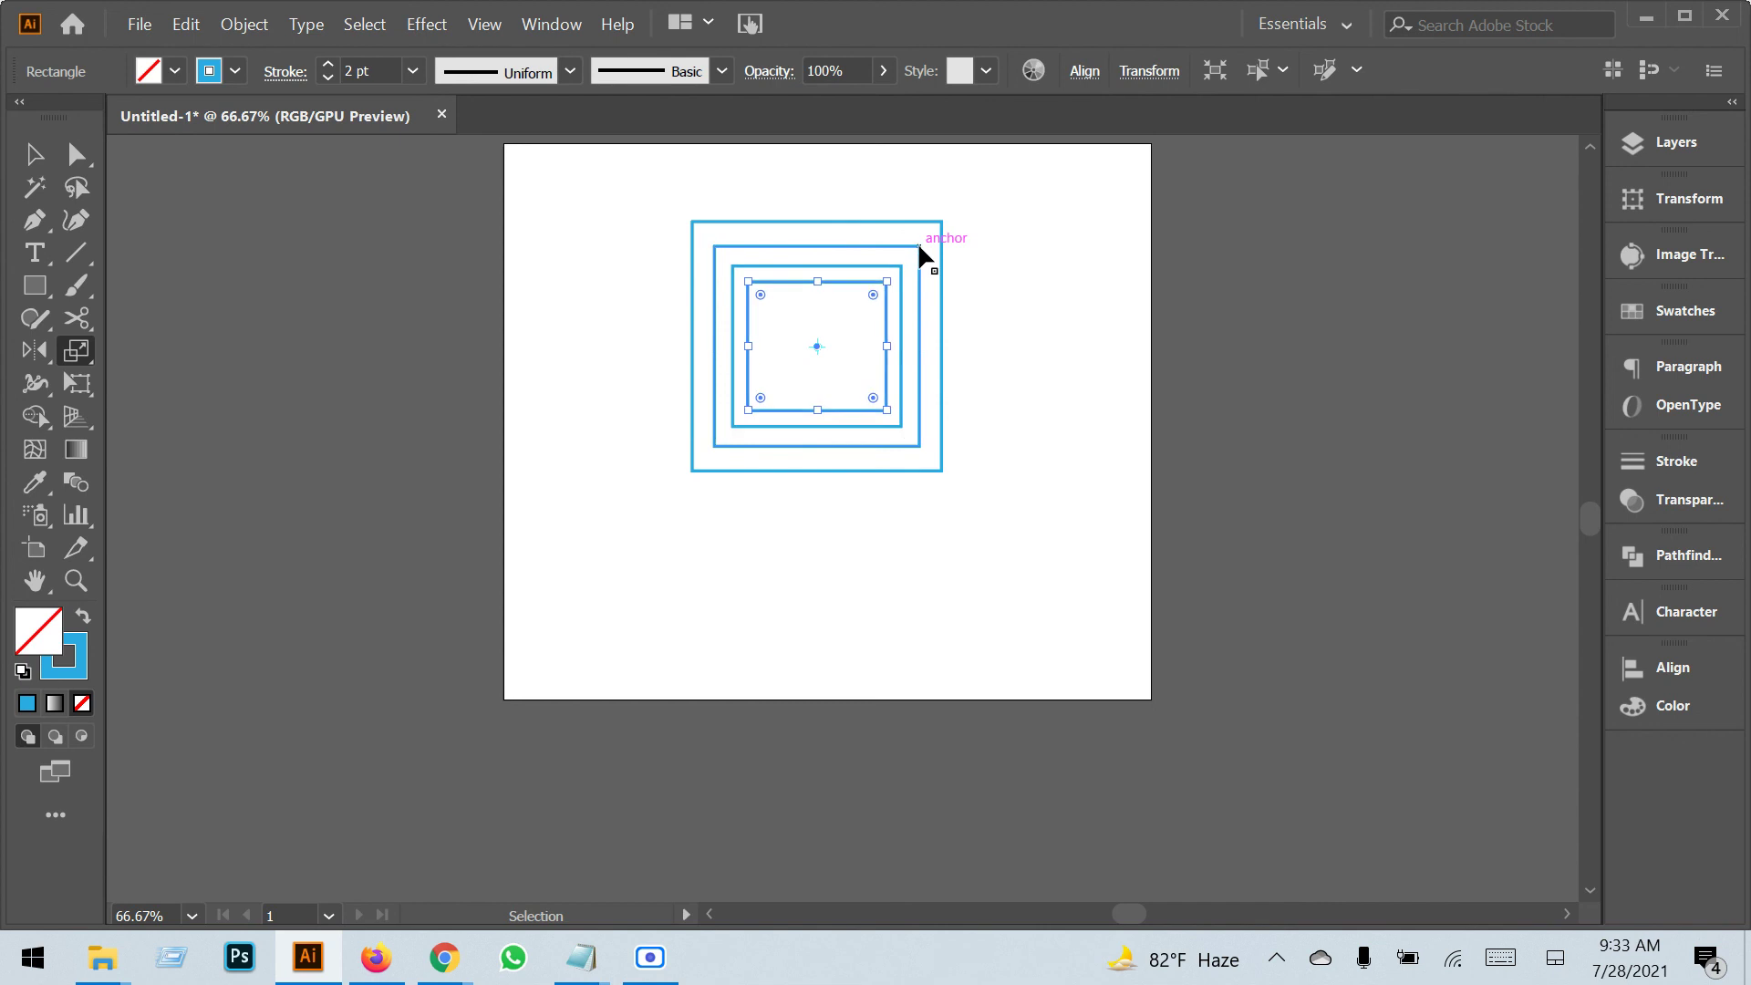
key("ctrl+d")
key("ctrl+d")
key("ctrl+d")
key("ctrl+d")
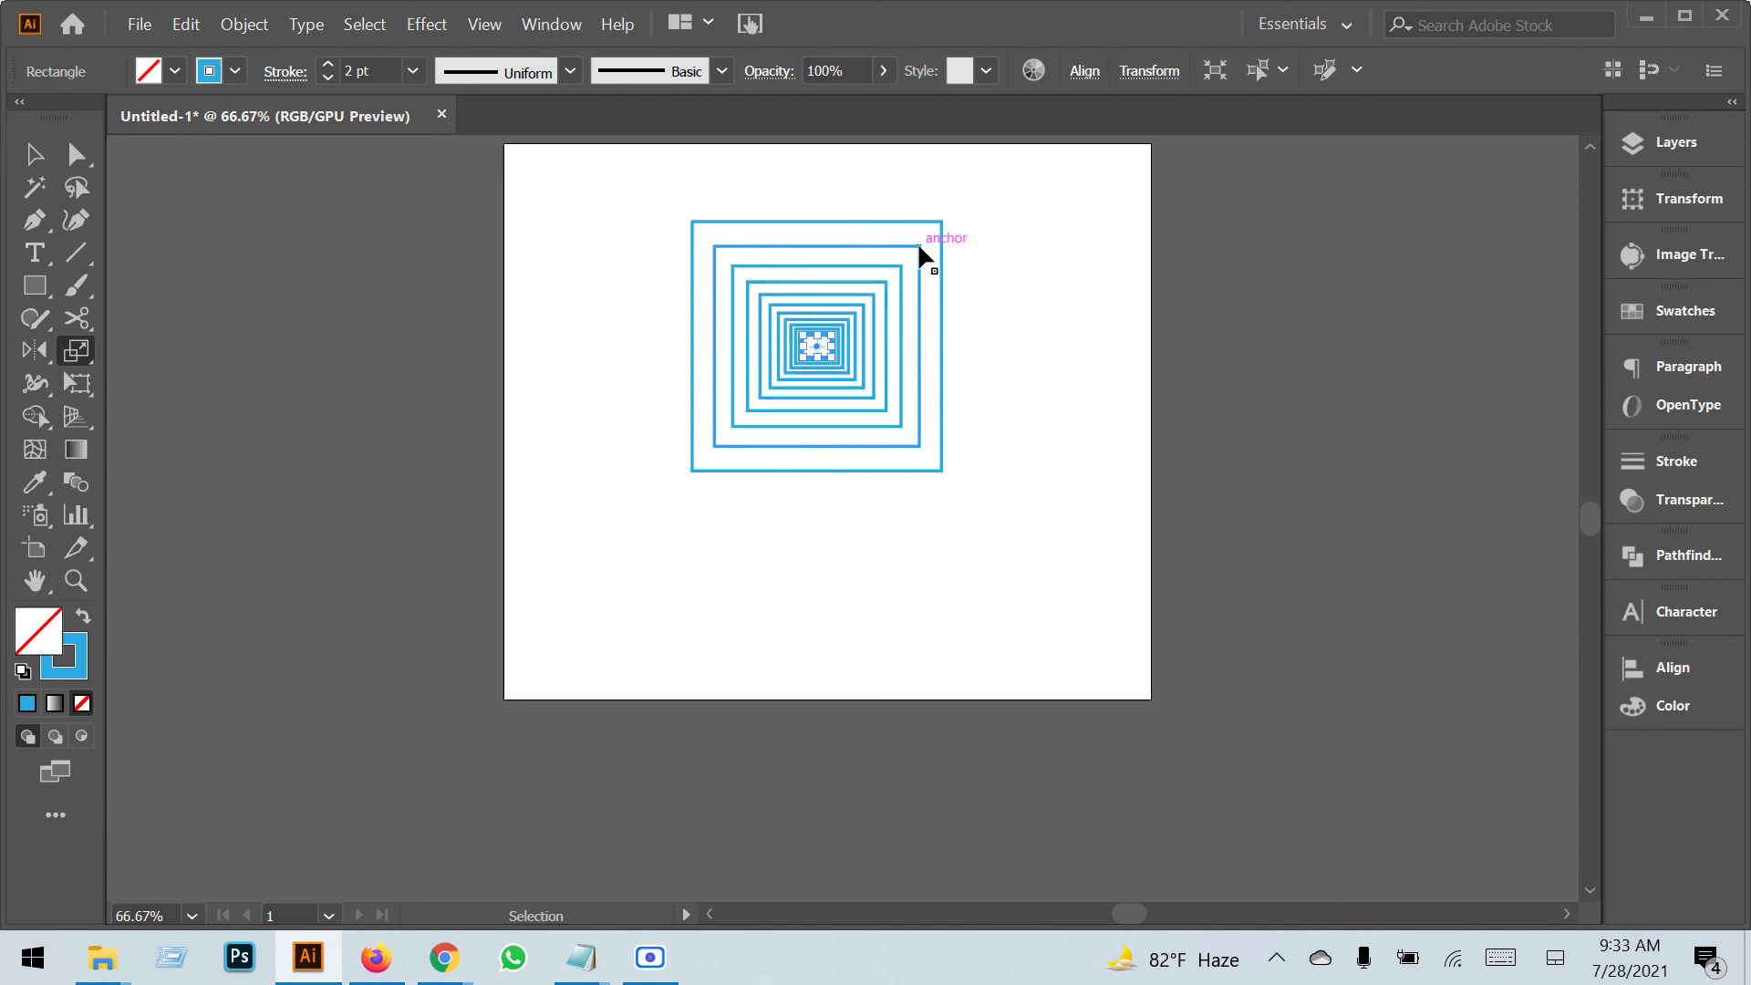
Undo all the nested copies so that only the original square is left.
key("ctrl+z")
key("ctrl+z")
key("ctrl+z")
key("ctrl+z")
key("ctrl+z")
key("ctrl+z")
key("ctrl+z")
key("ctrl+z")
key("ctrl+z")
key("ctrl+z")
key("ctrl+z")
key("ctrl+z")
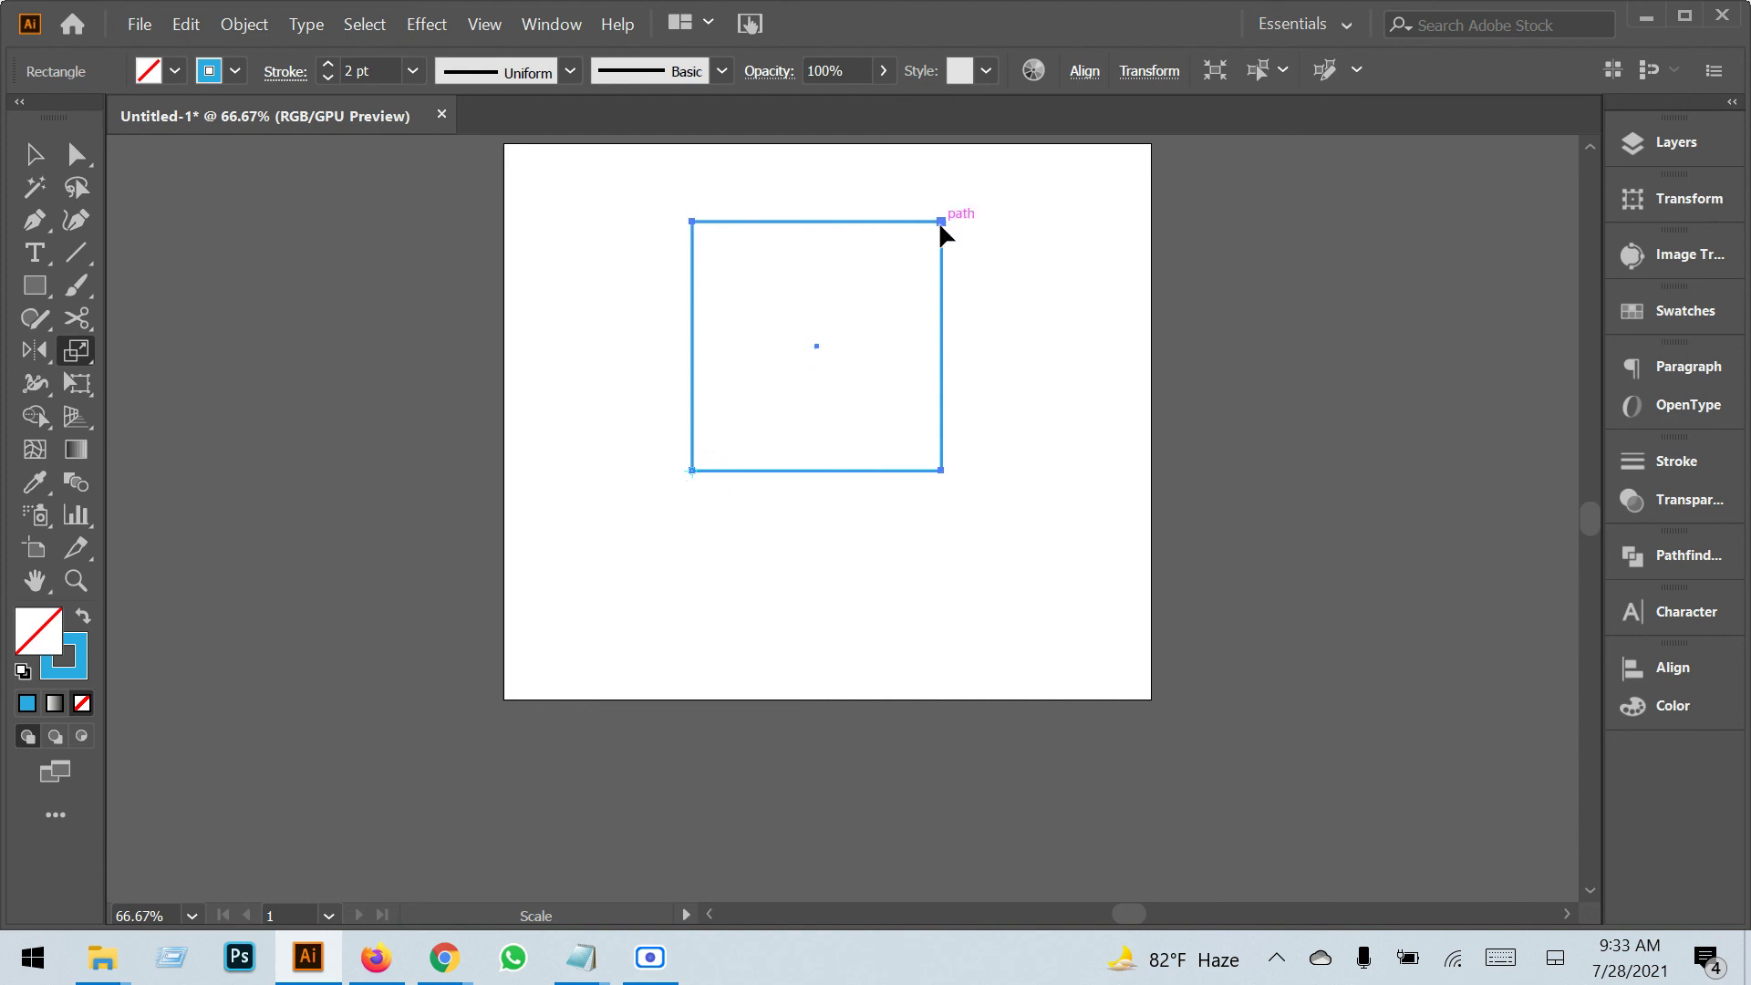
Make a smaller copy of the square scaled from its lower-left corner as reference point, and repeat the copy seven times.
left_click_drag(939, 224, 903, 261)
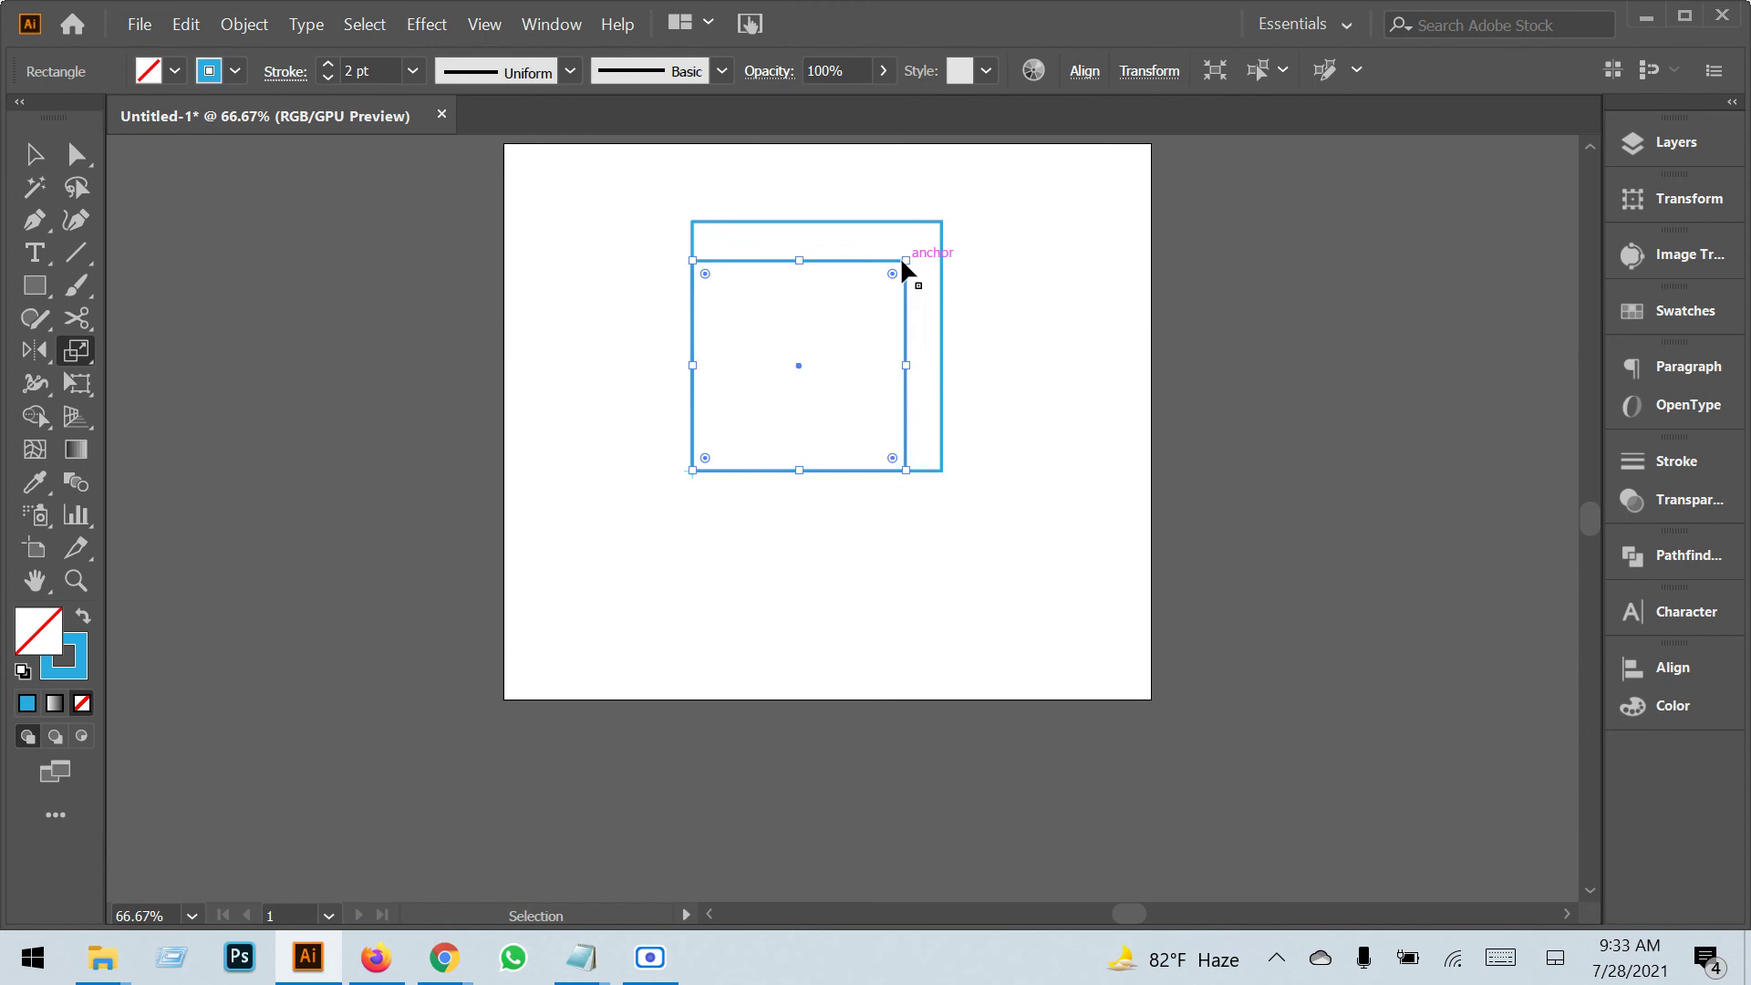
key("ctrl+d")
key("ctrl+d")
key("ctrl+d")
key("ctrl+d")
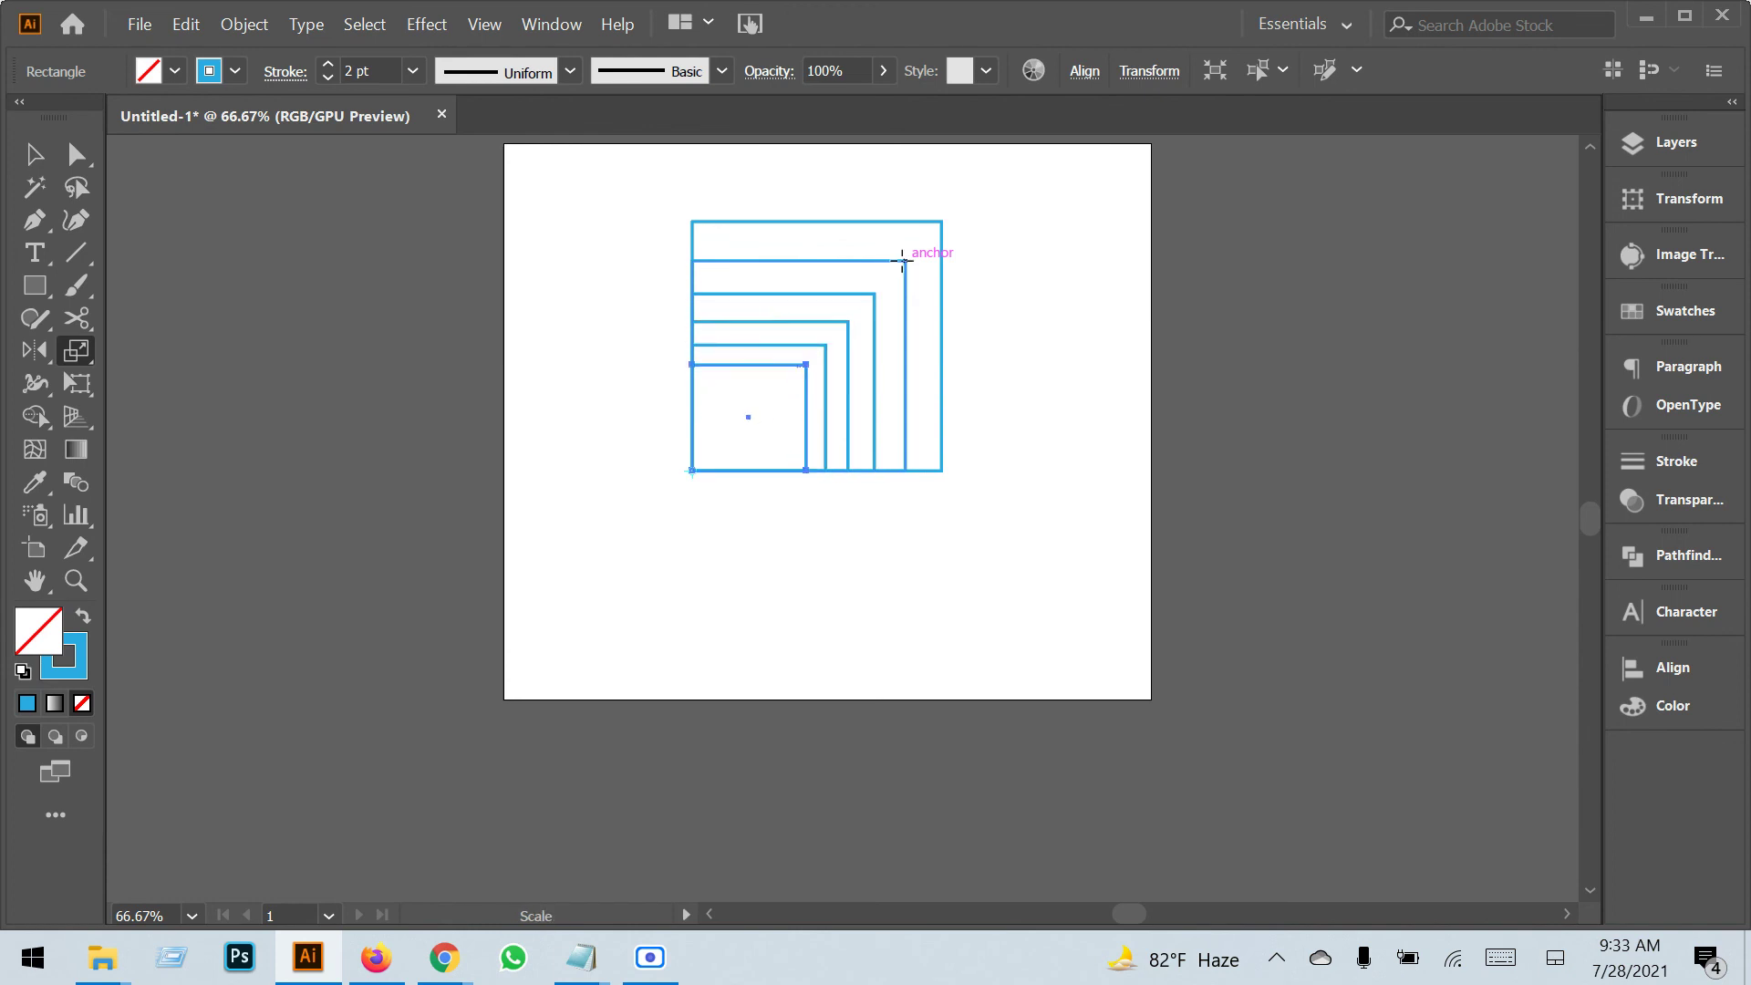
key("ctrl+d")
key("ctrl+d")
key("ctrl+d")
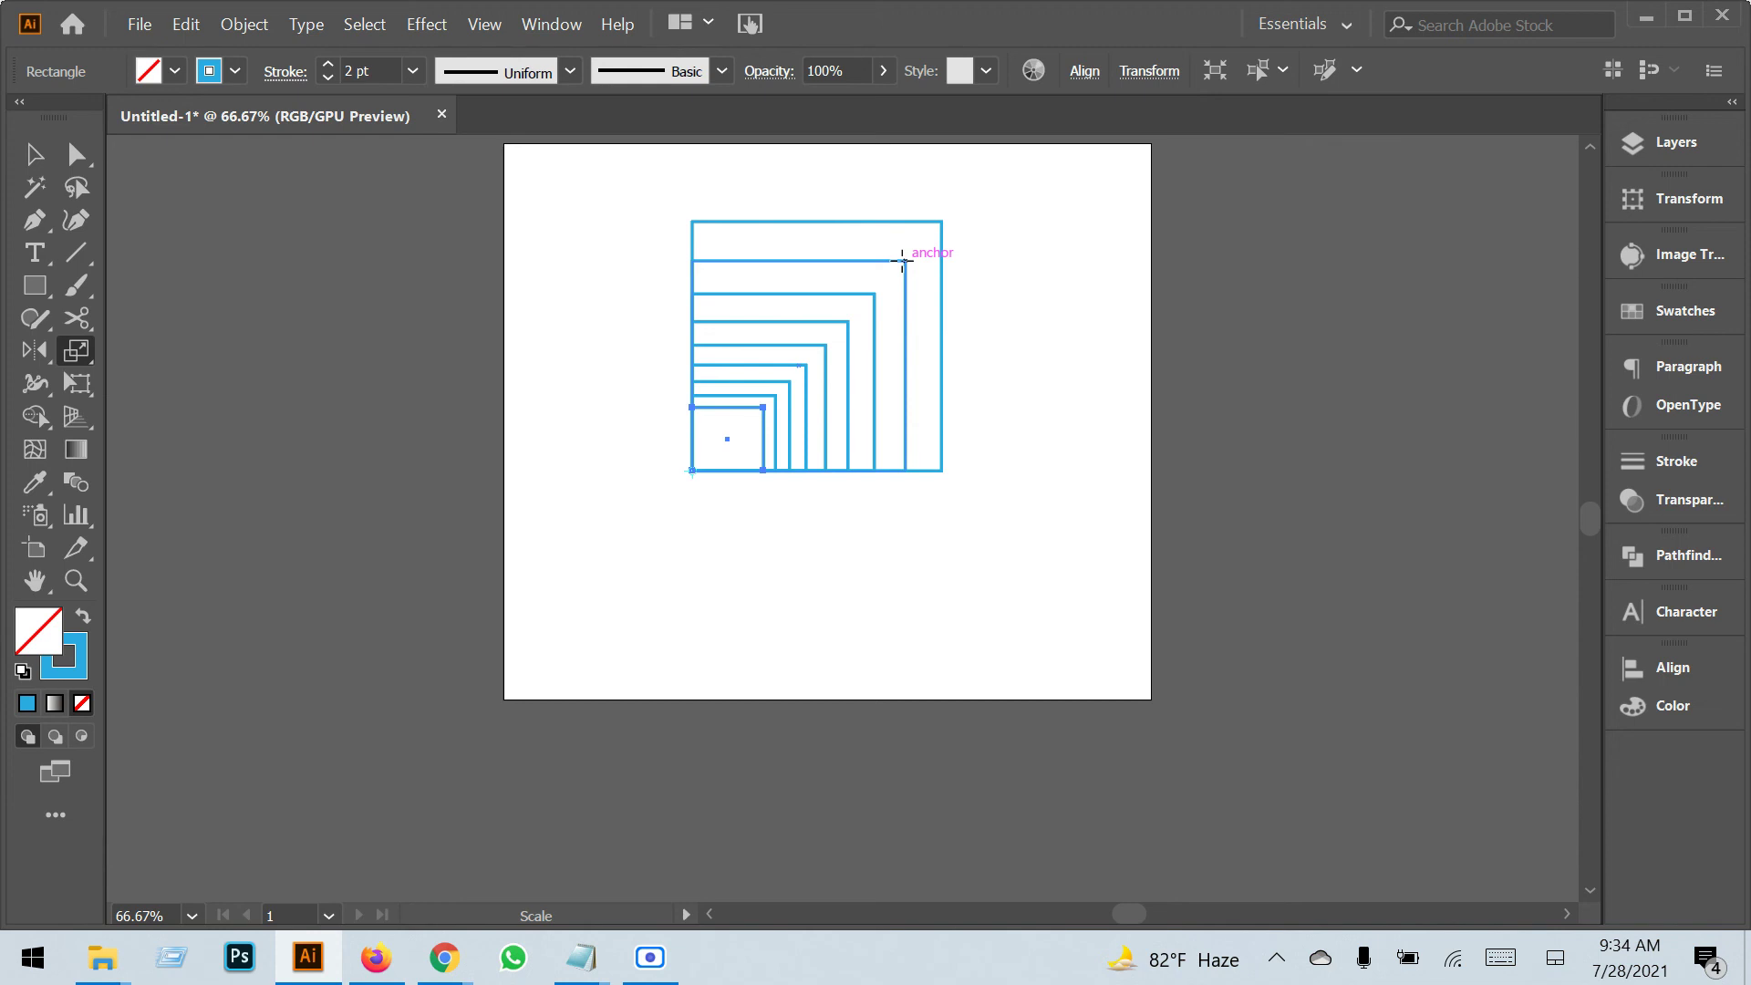
Select all the corner-aligned squares and delete them to clear the artboard.
left_click(35, 154)
left_click_drag(653, 195, 1042, 576)
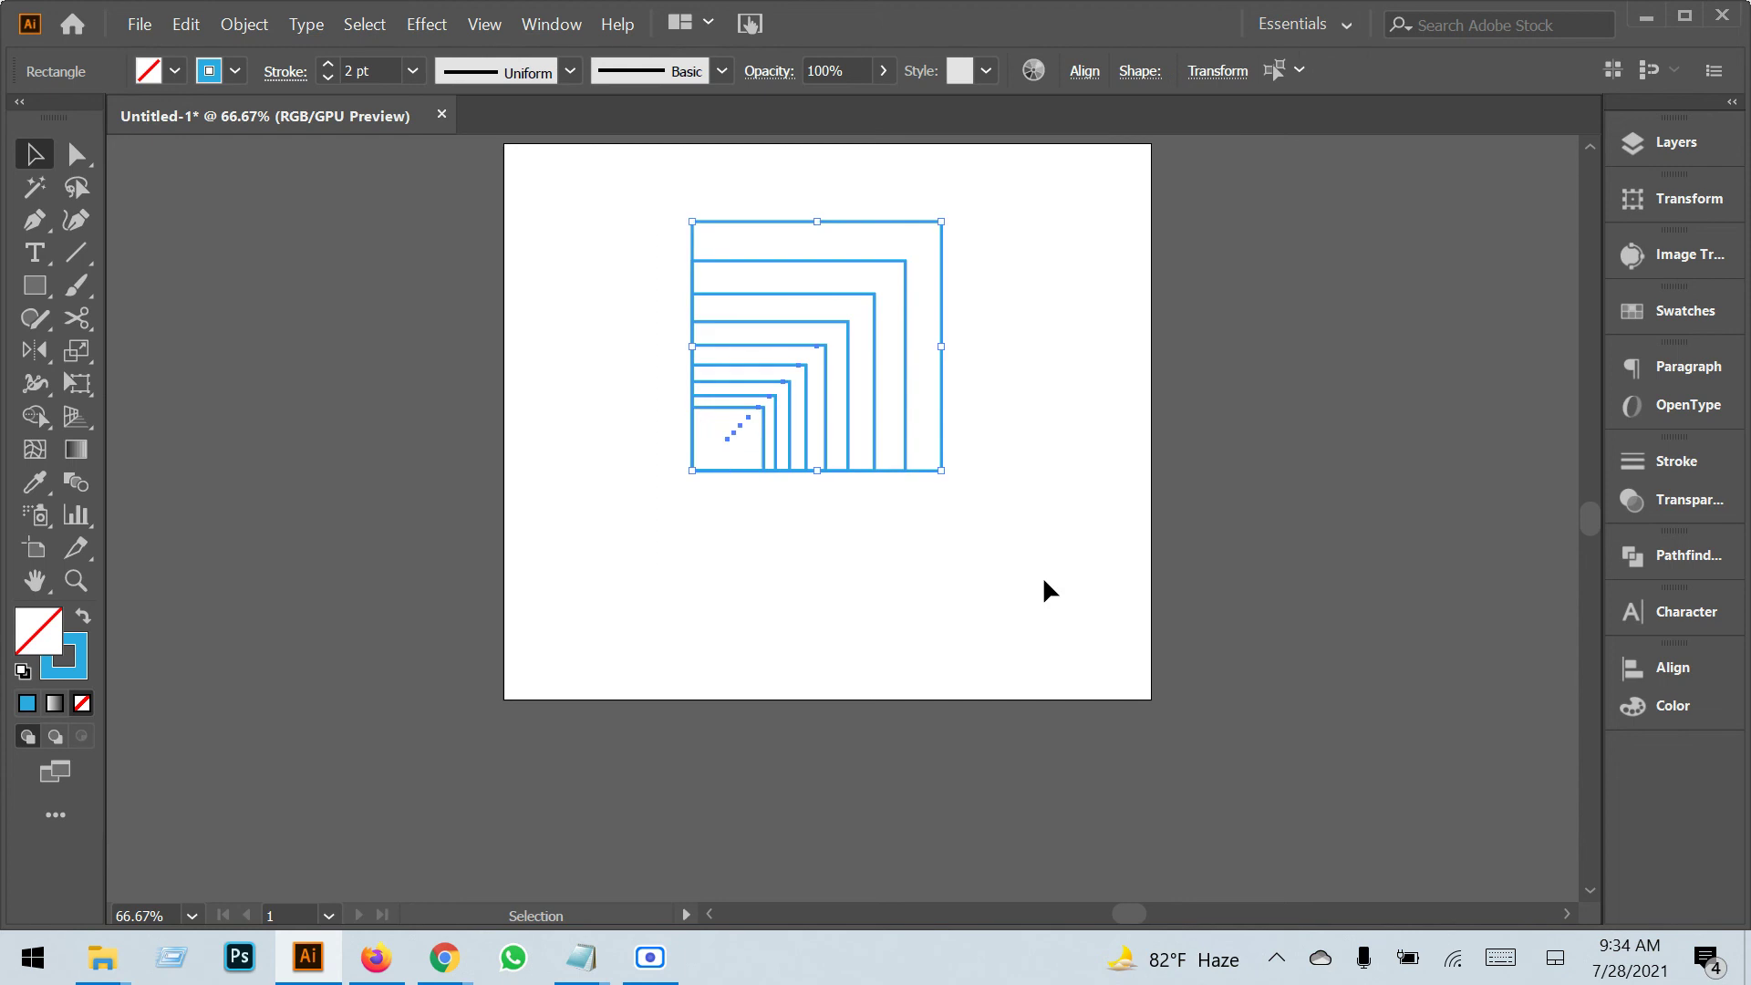
key("Delete")
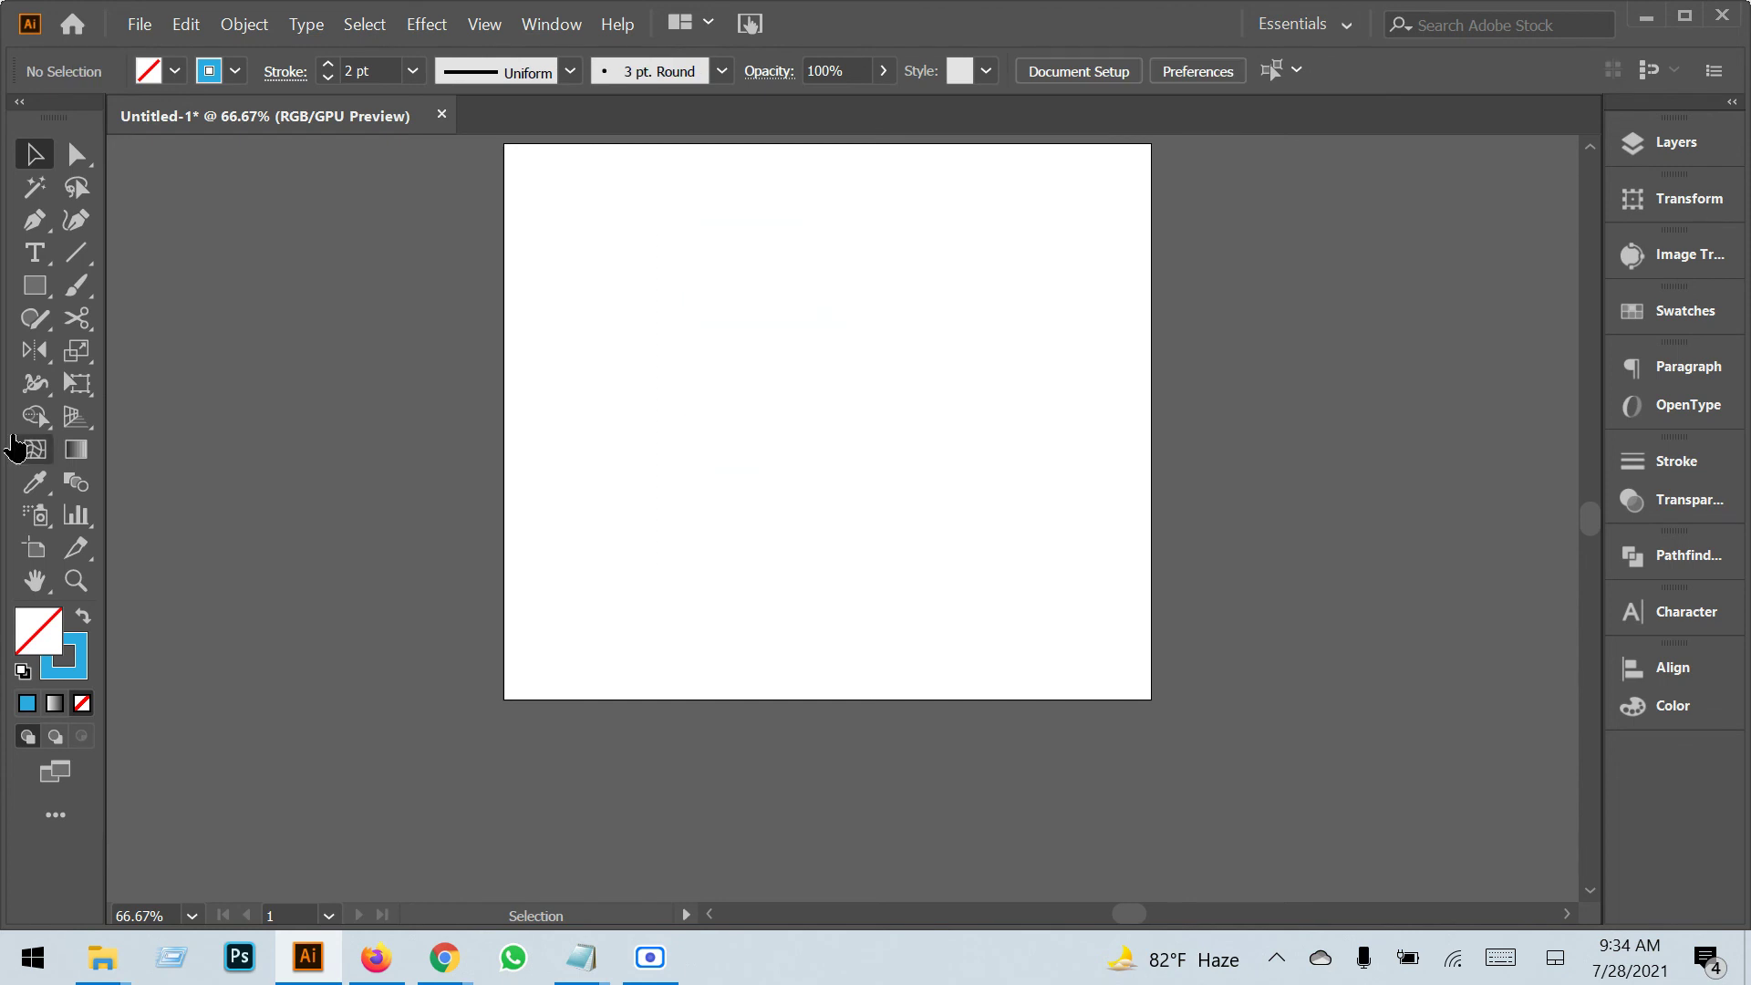
Draw a tall, narrow vertical rectangle in the left part of the empty artboard.
left_click(80, 361)
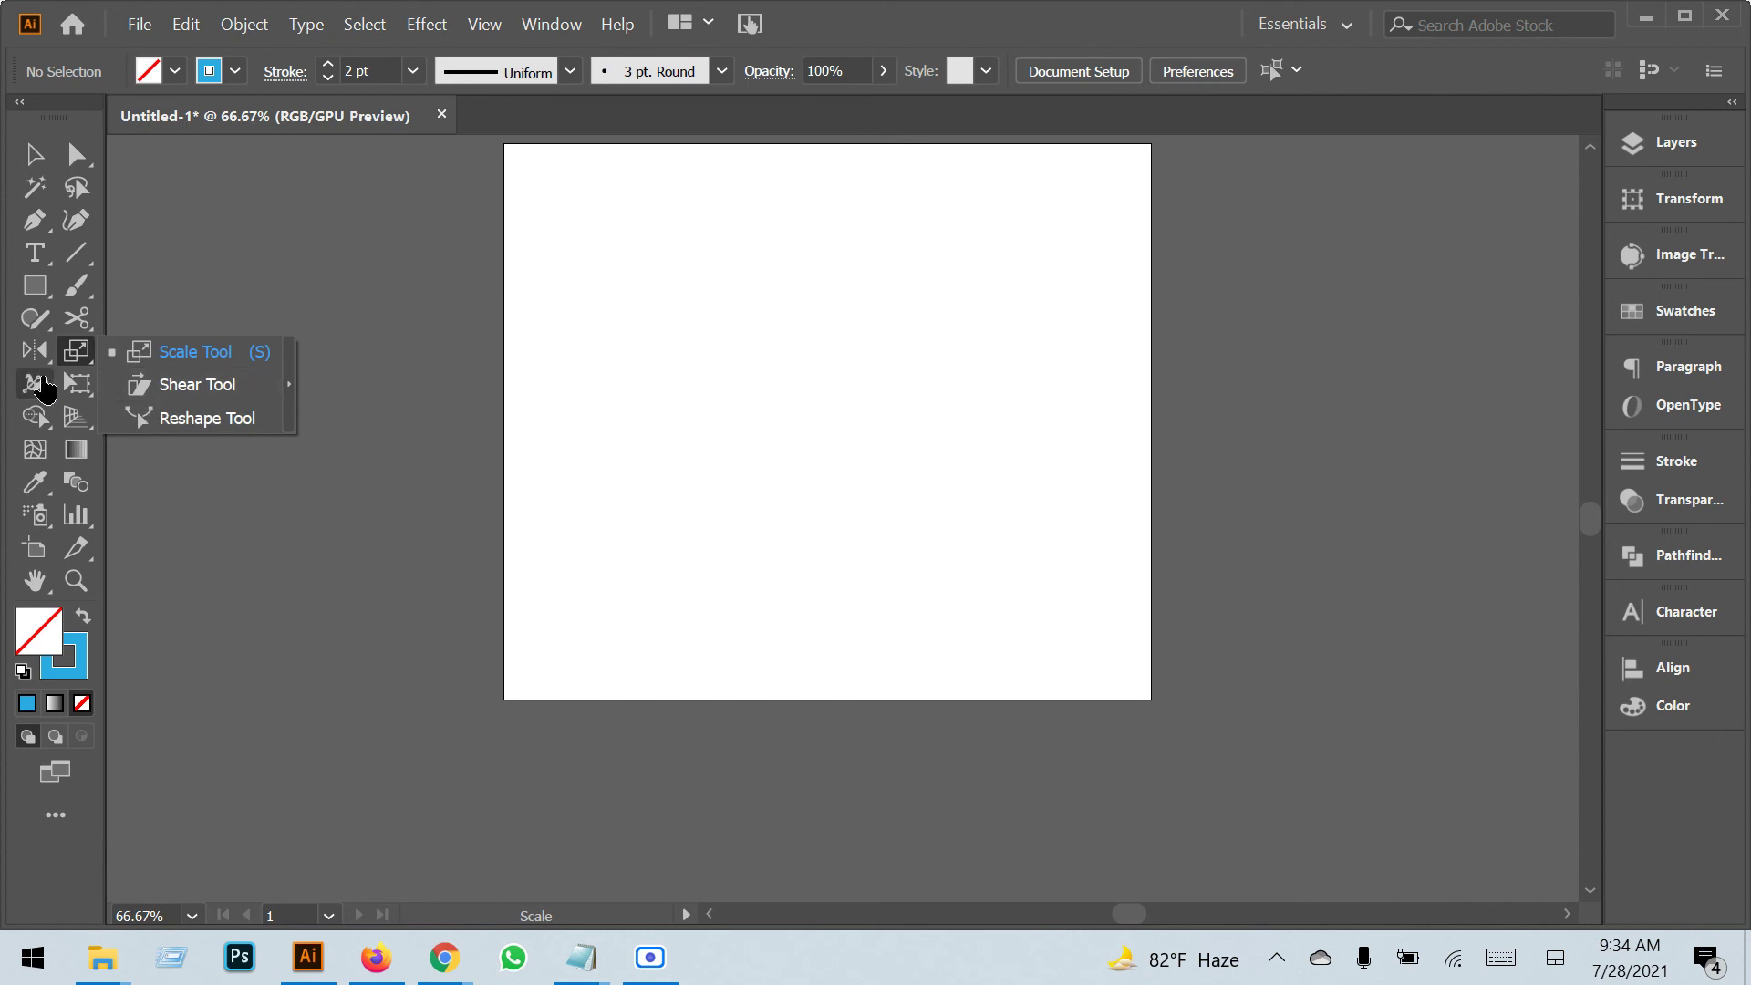
left_click(35, 285)
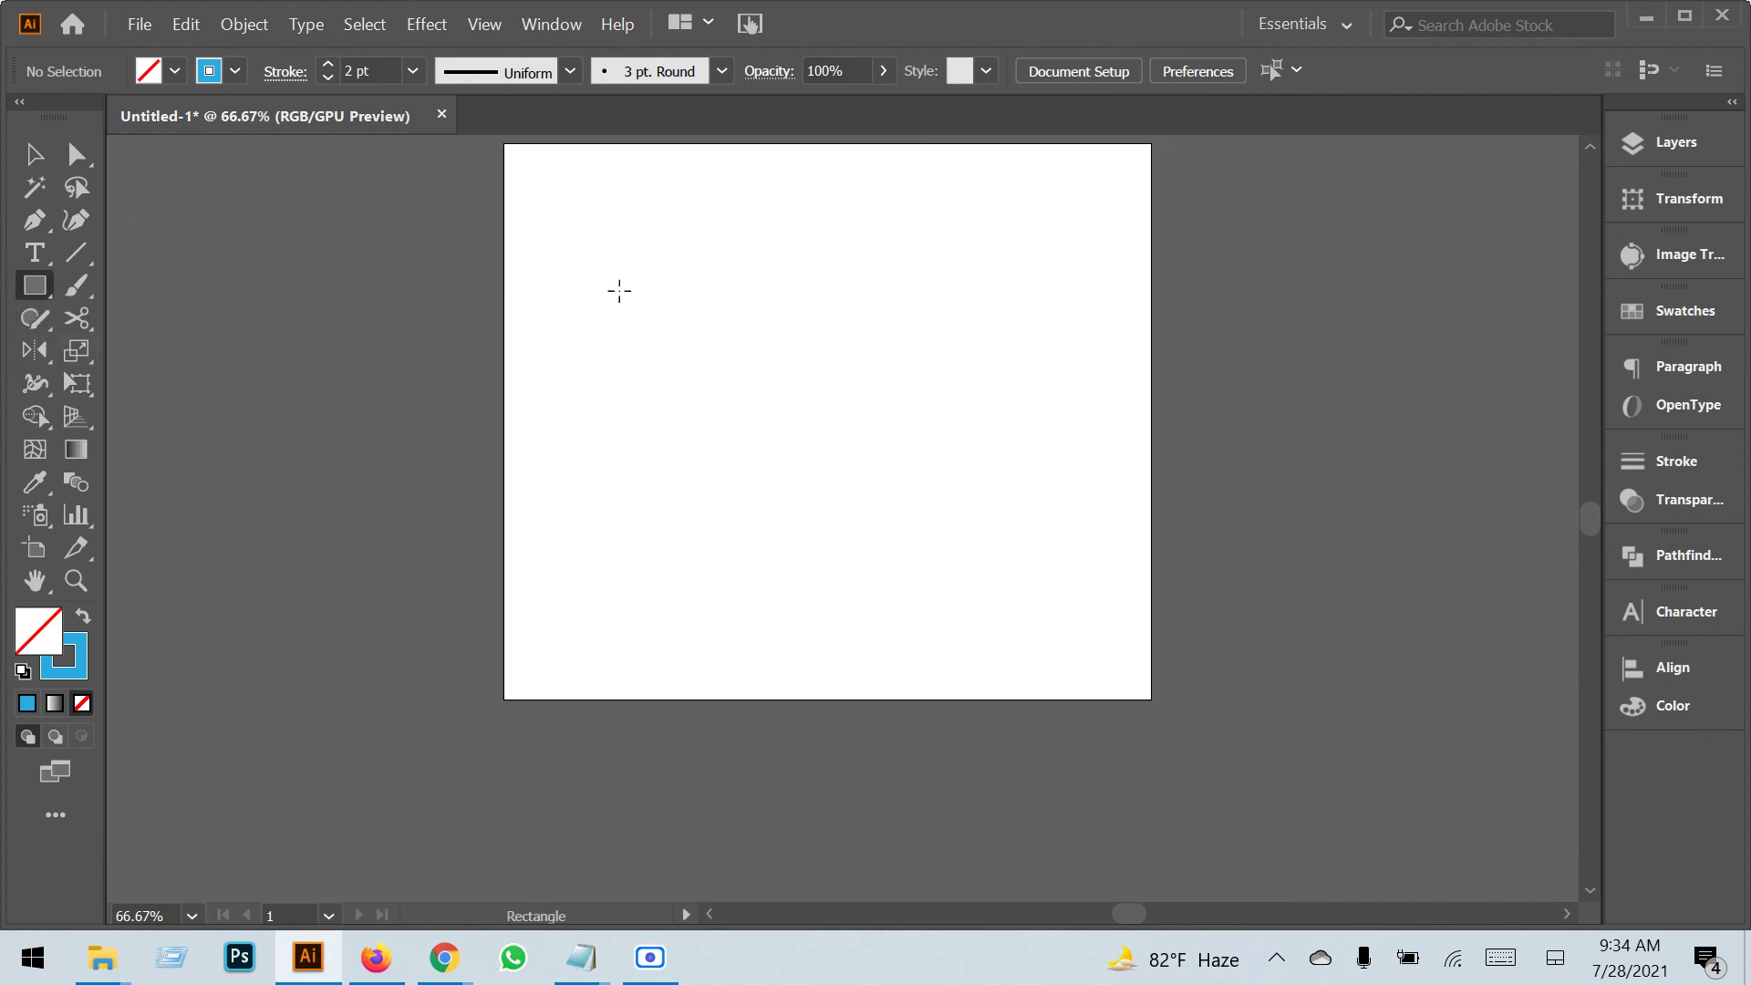
mouse_move(619, 291)
left_mouse_down()
mouse_move(688, 491)
mouse_move(646, 646)
left_mouse_up()
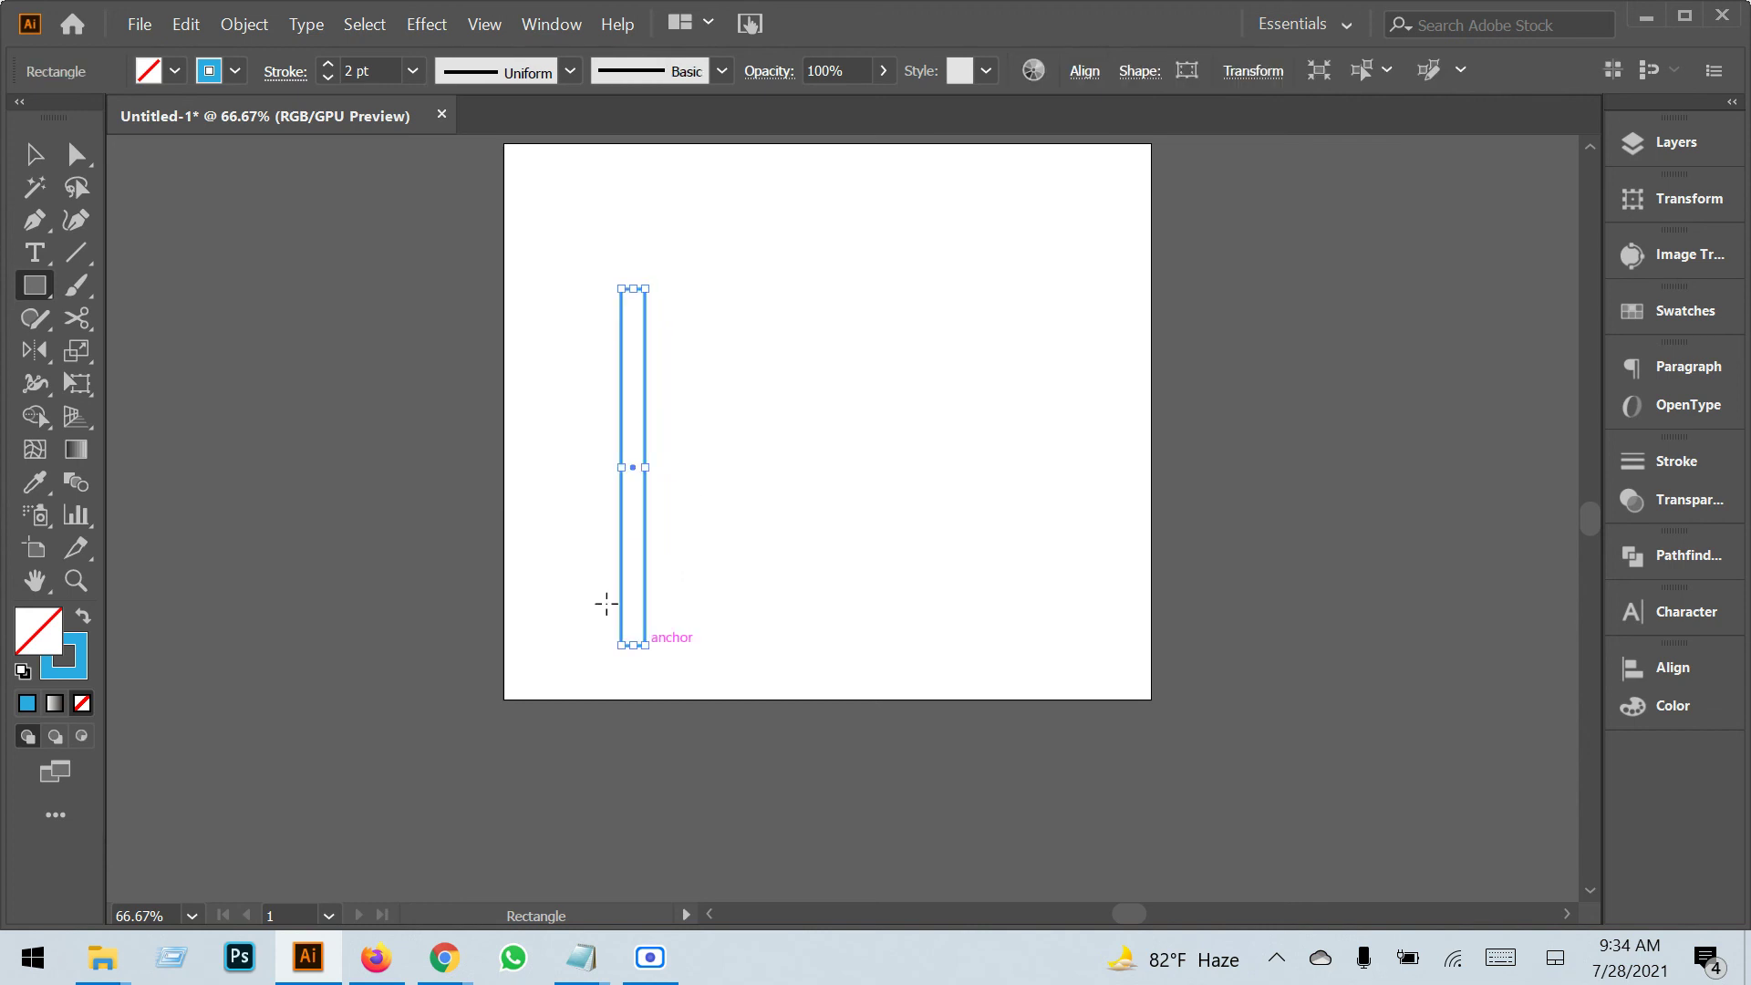
Remove the rectangle's stroke and fill it with light blue.
left_click(235, 71)
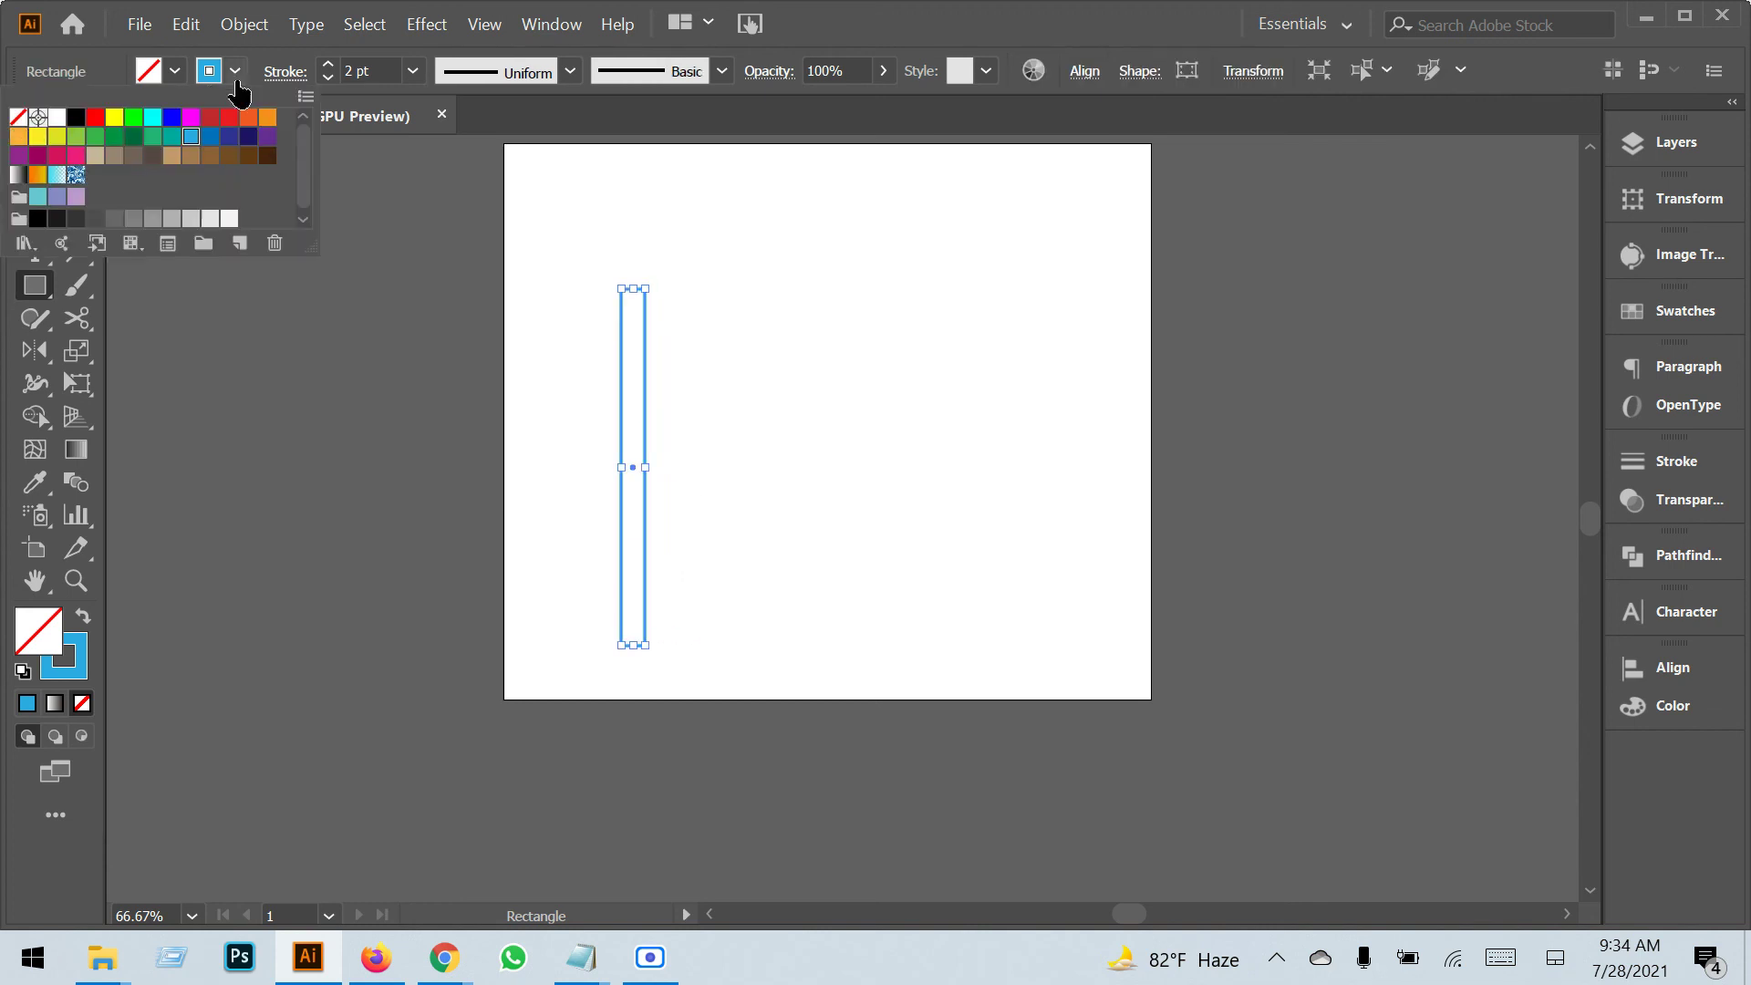
left_click(18, 117)
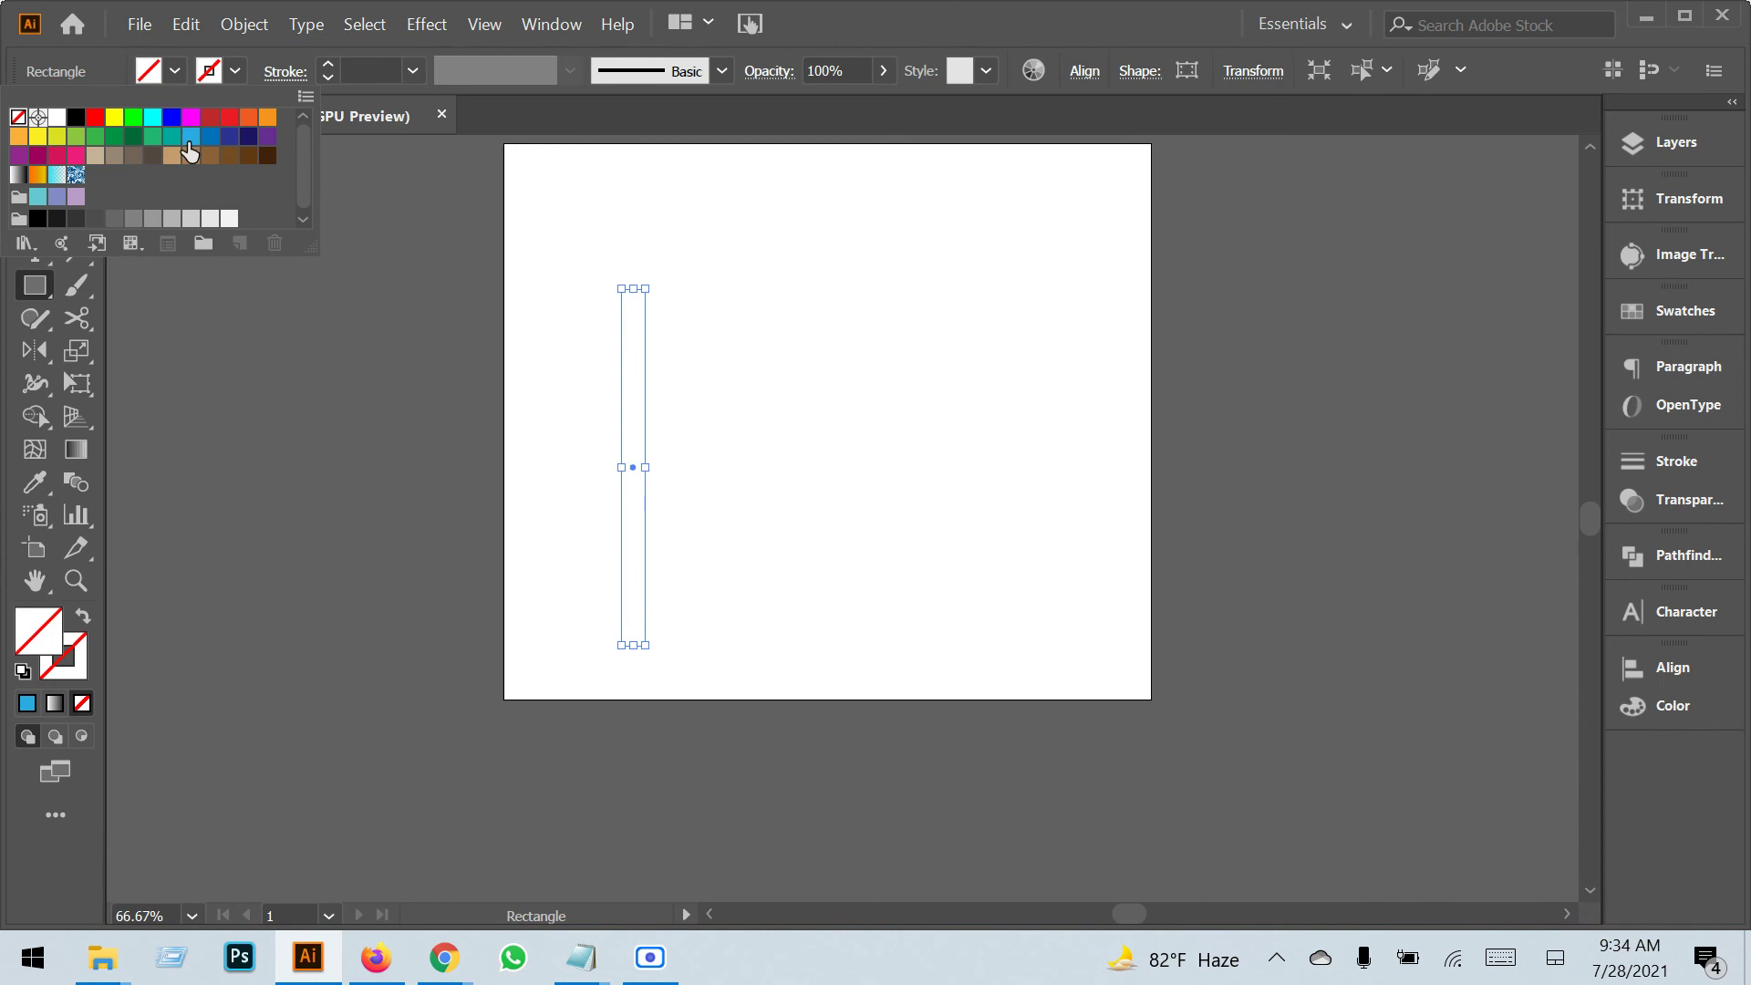
left_click(189, 141)
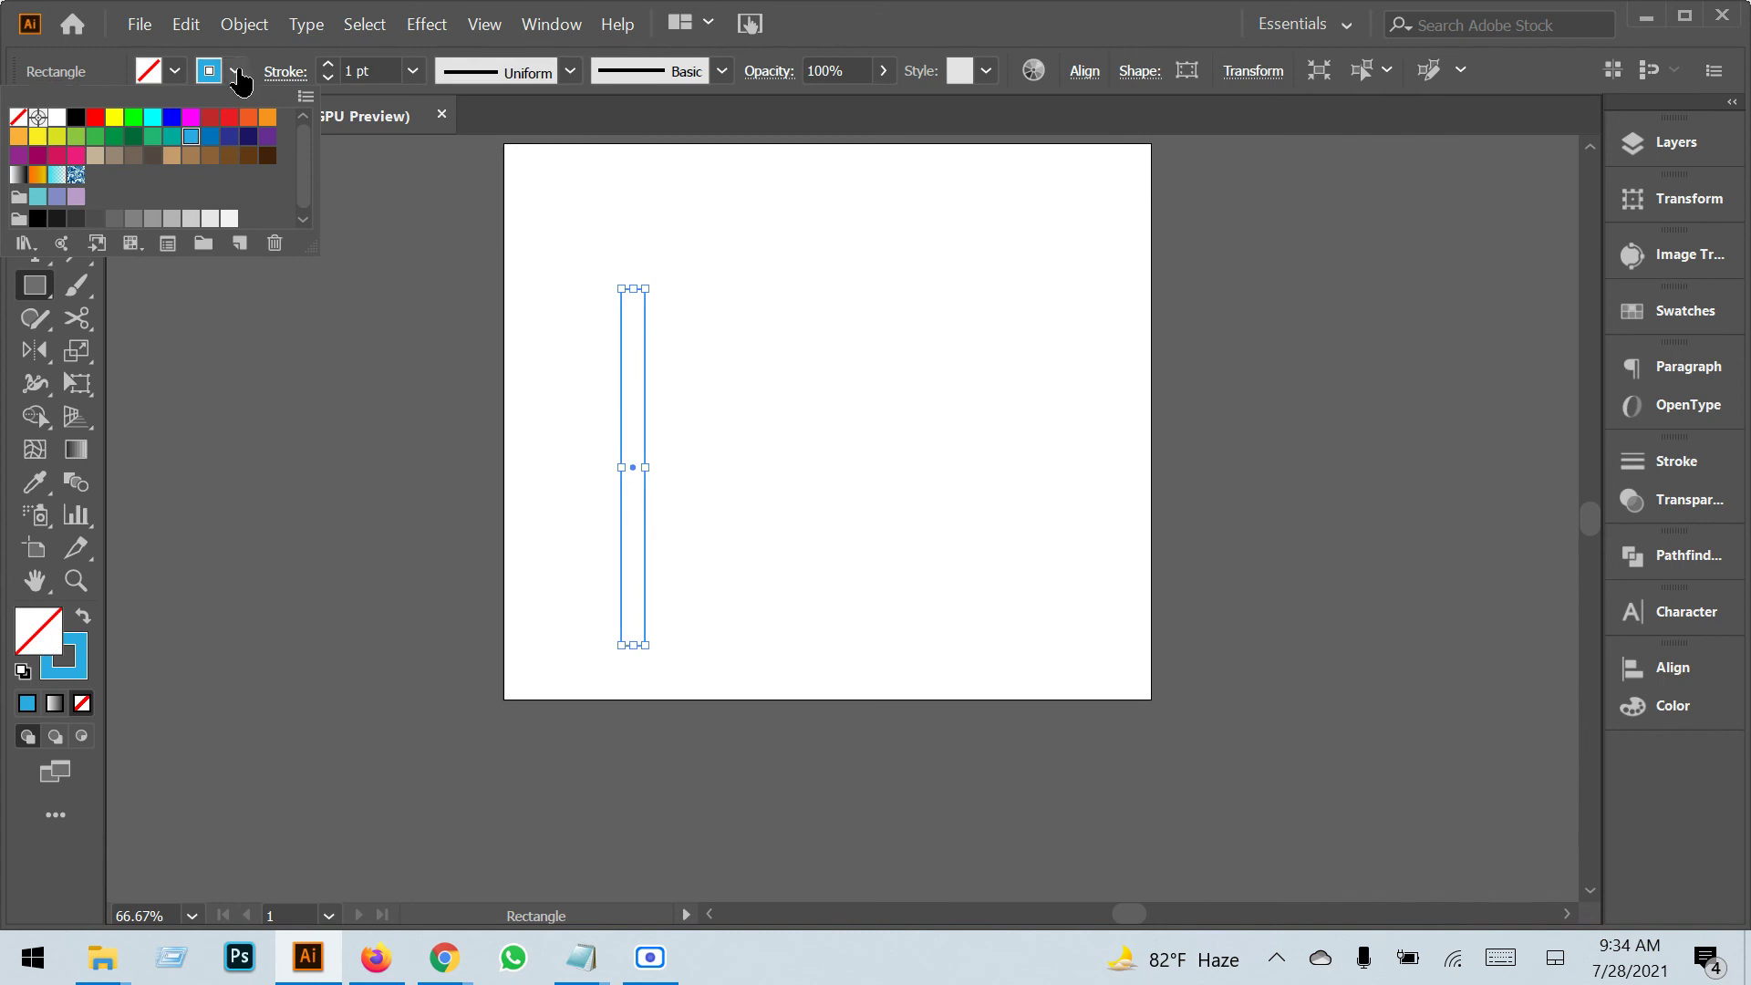
left_click(18, 117)
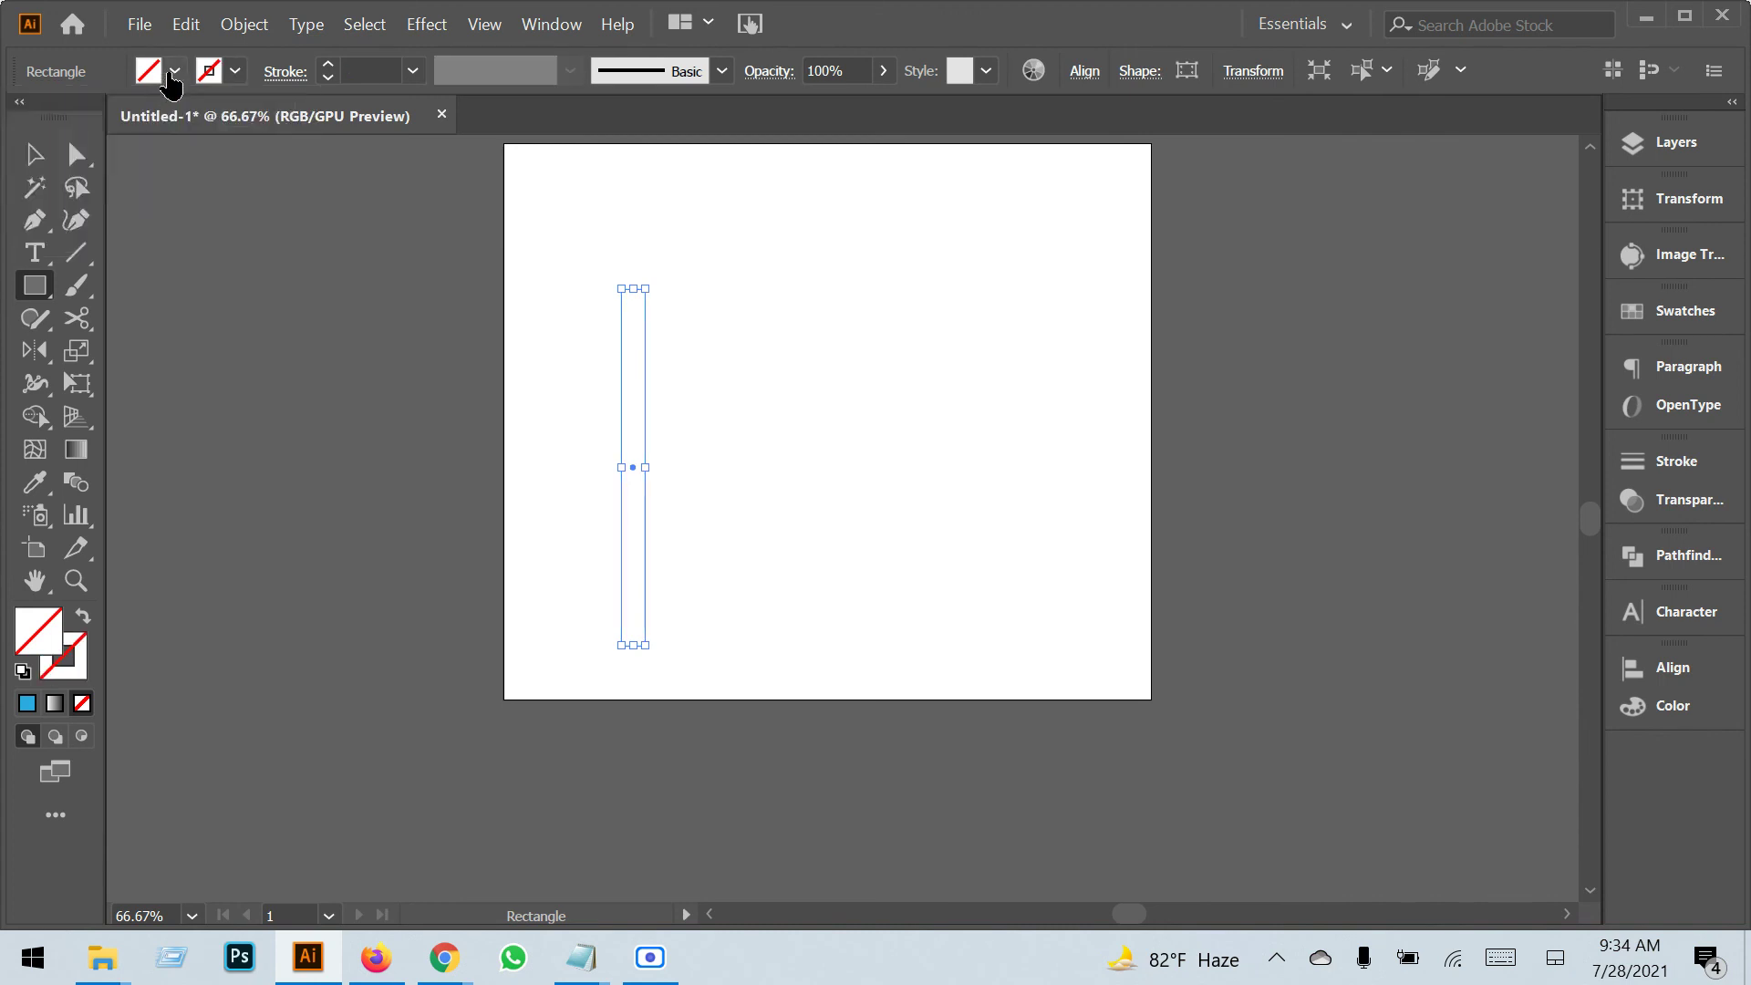
left_click(172, 73)
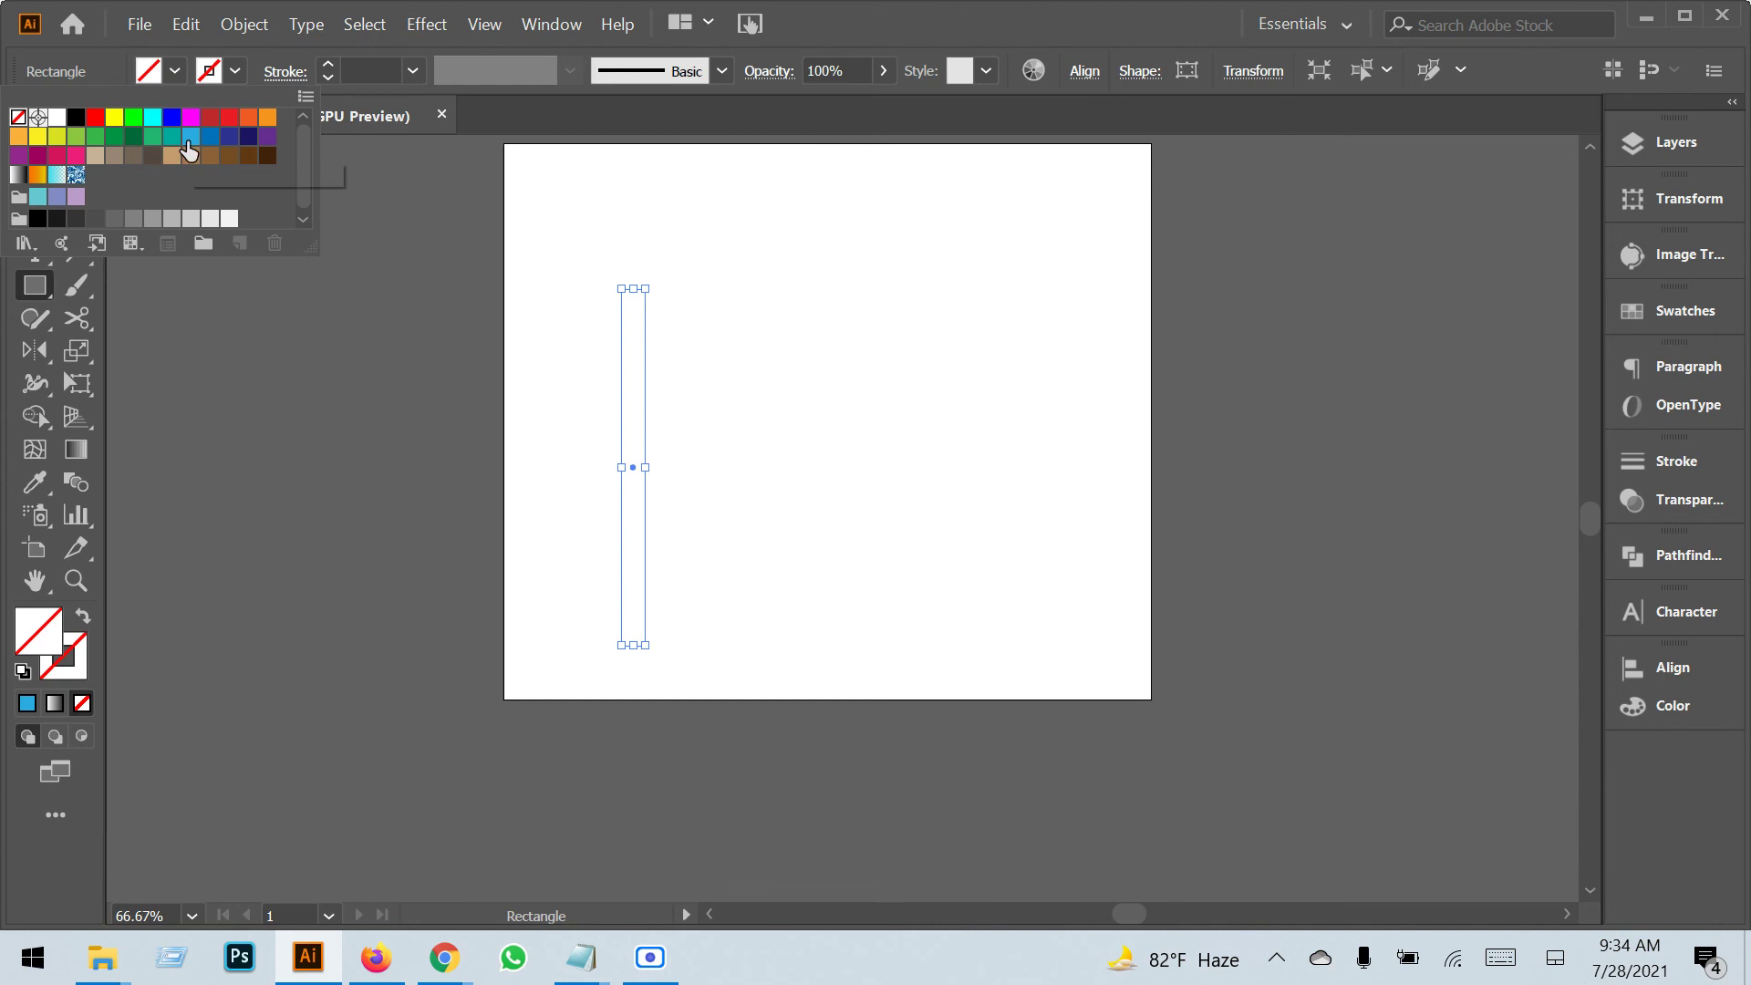
left_click(189, 151)
key("Escape")
Copy the blue bar a short distance to its right and repeat the copy once to get three evenly spaced bars.
left_click(34, 155)
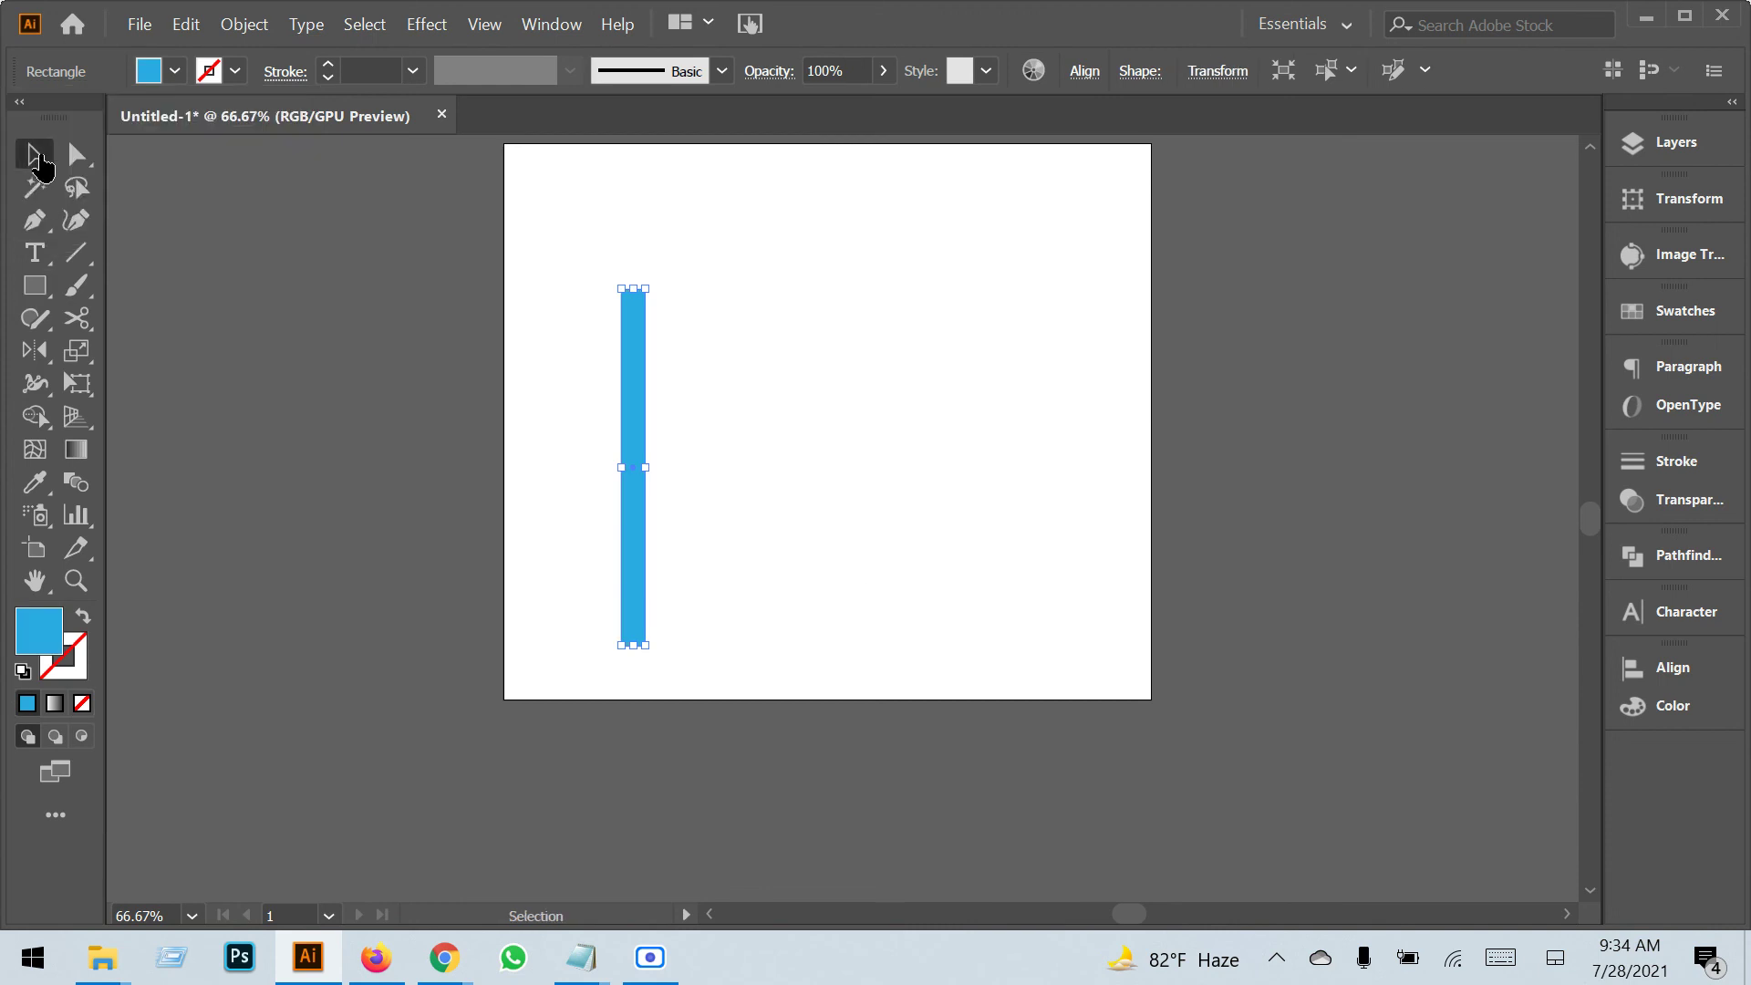
left_click_drag(648, 536, 679, 536)
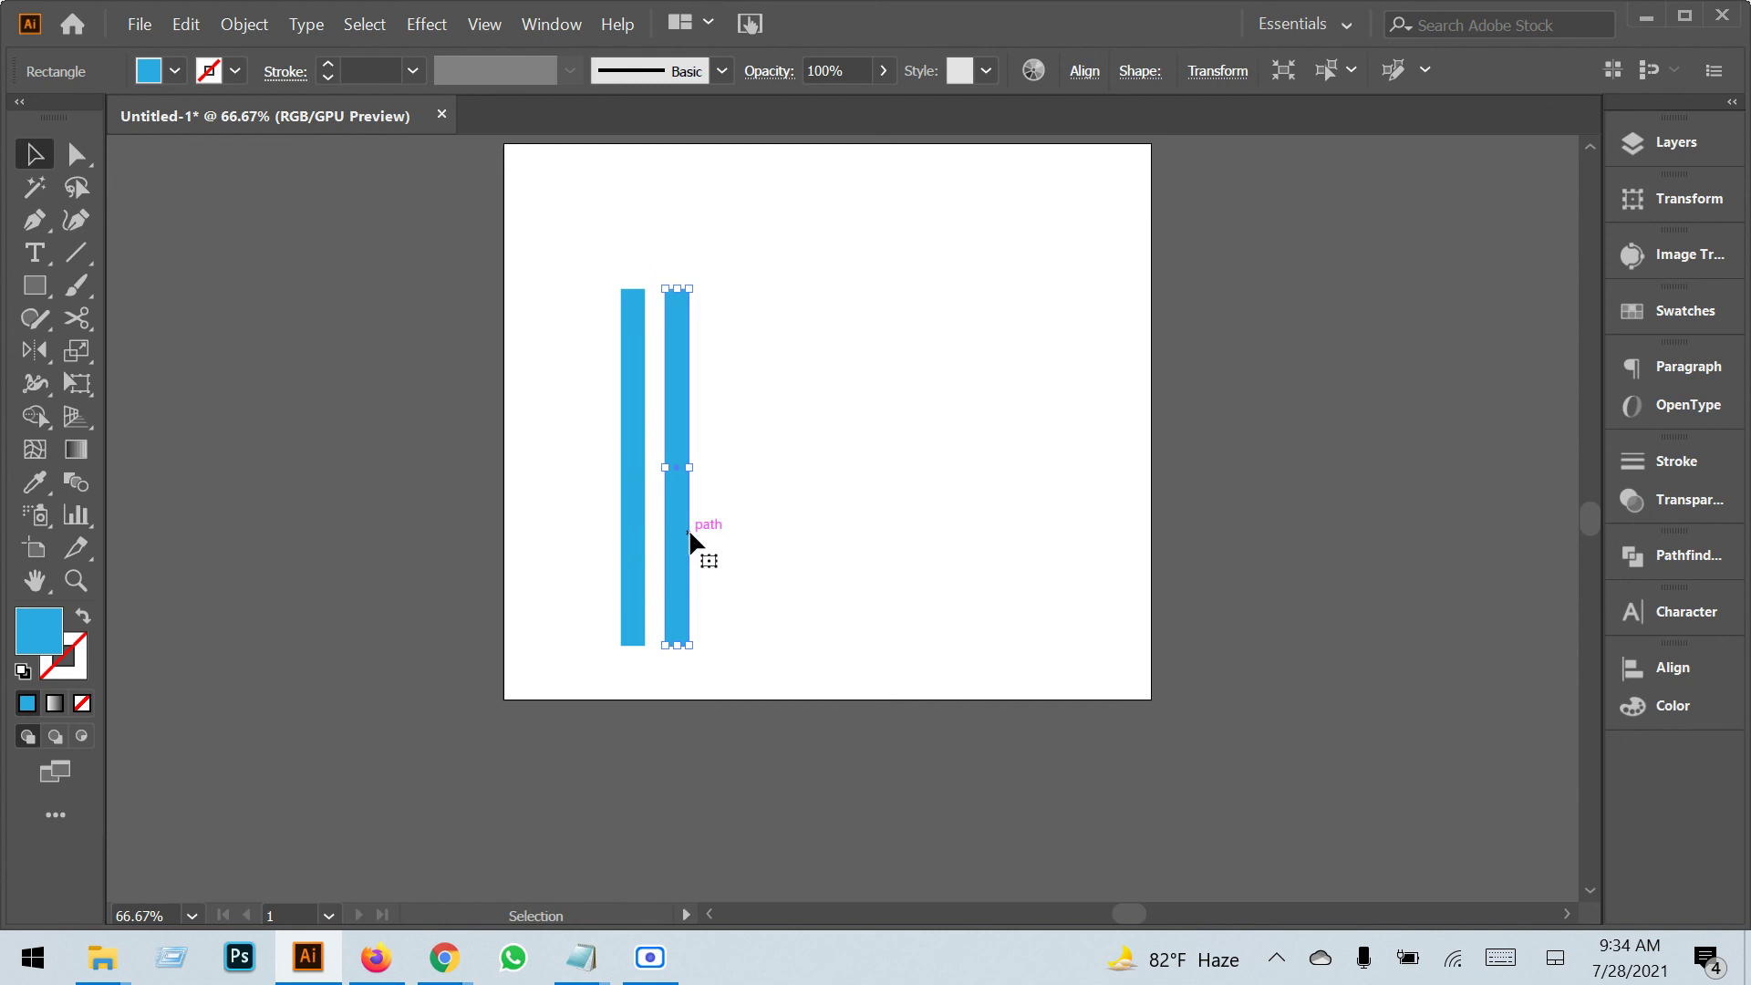
key("ctrl+d")
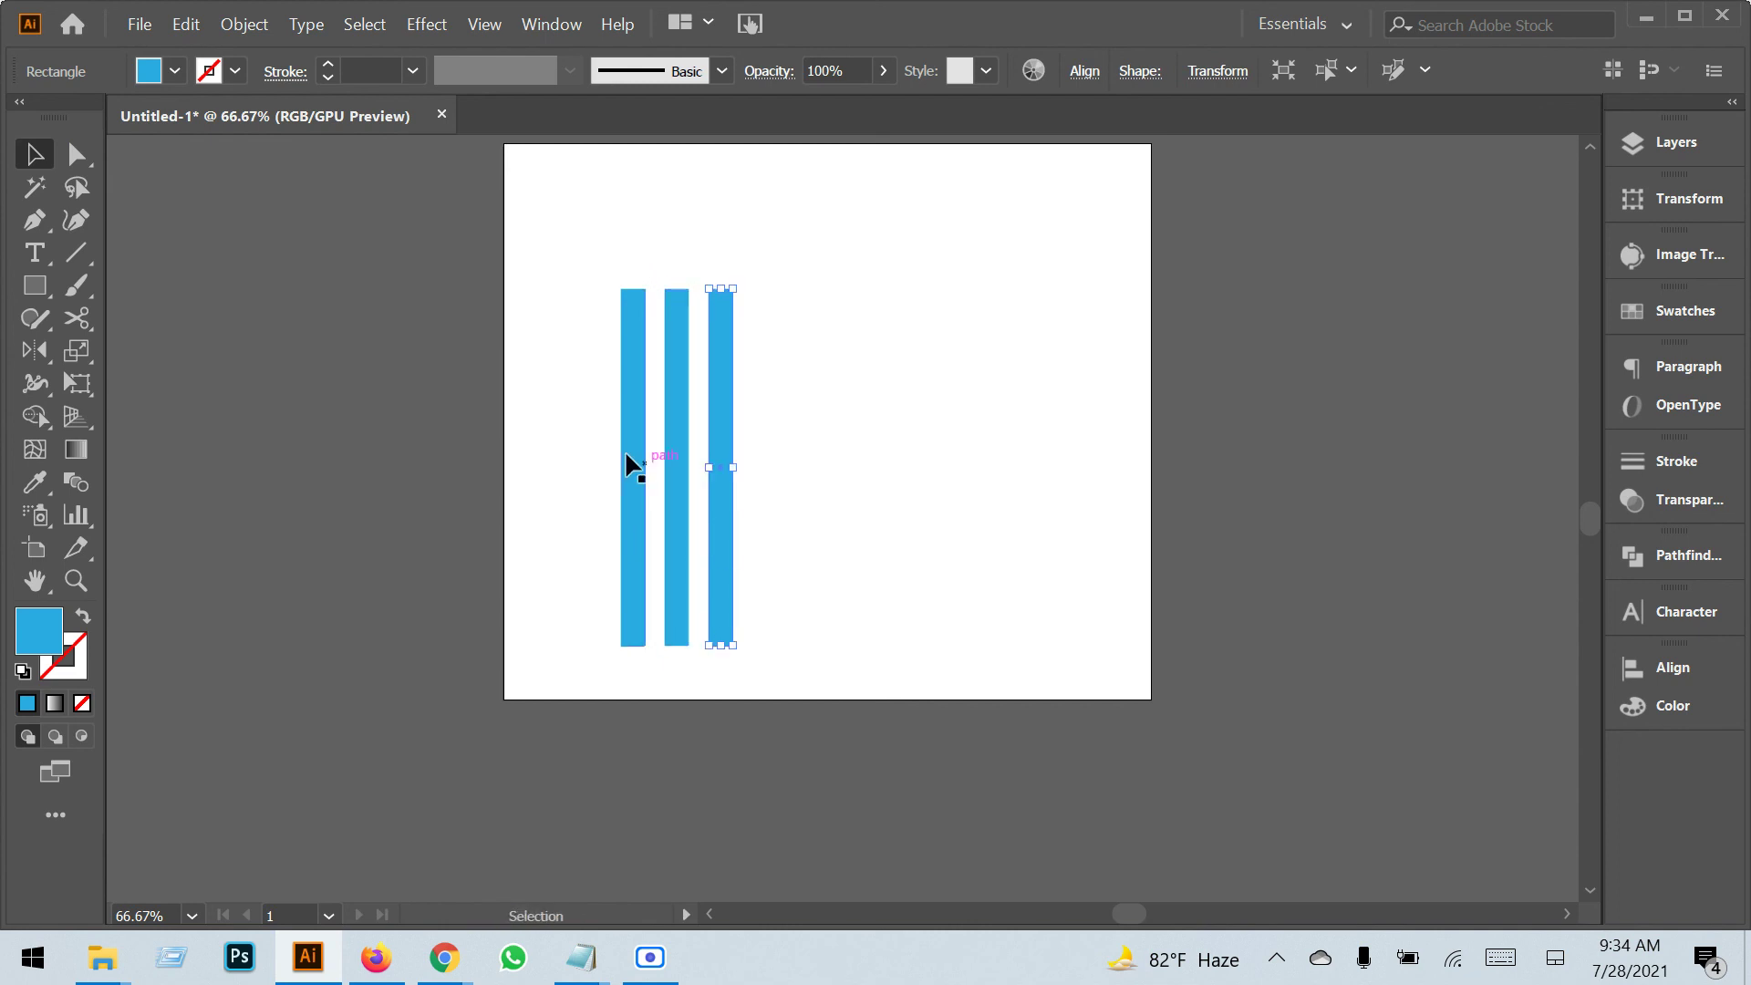
left_click(579, 301)
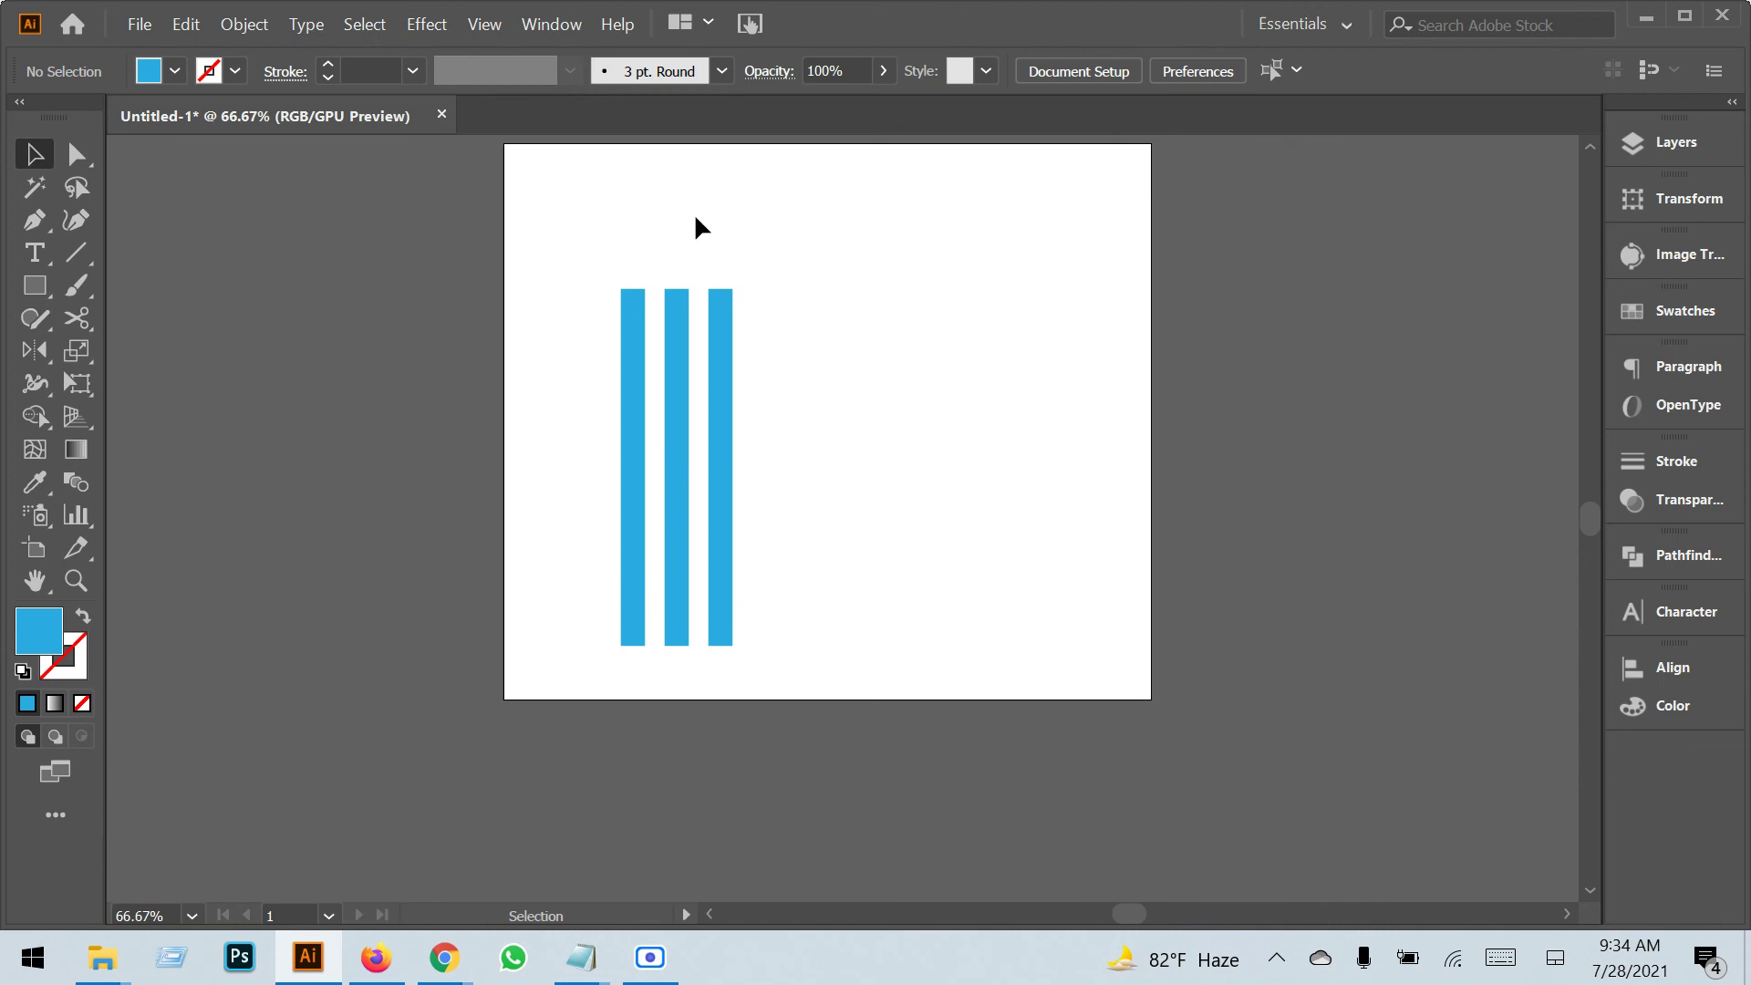
Try slanting the three bars by moving their top anchor points down and to the right with Direct Selection, and undo it.
left_click(75, 157)
left_click_drag(617, 271, 1090, 398)
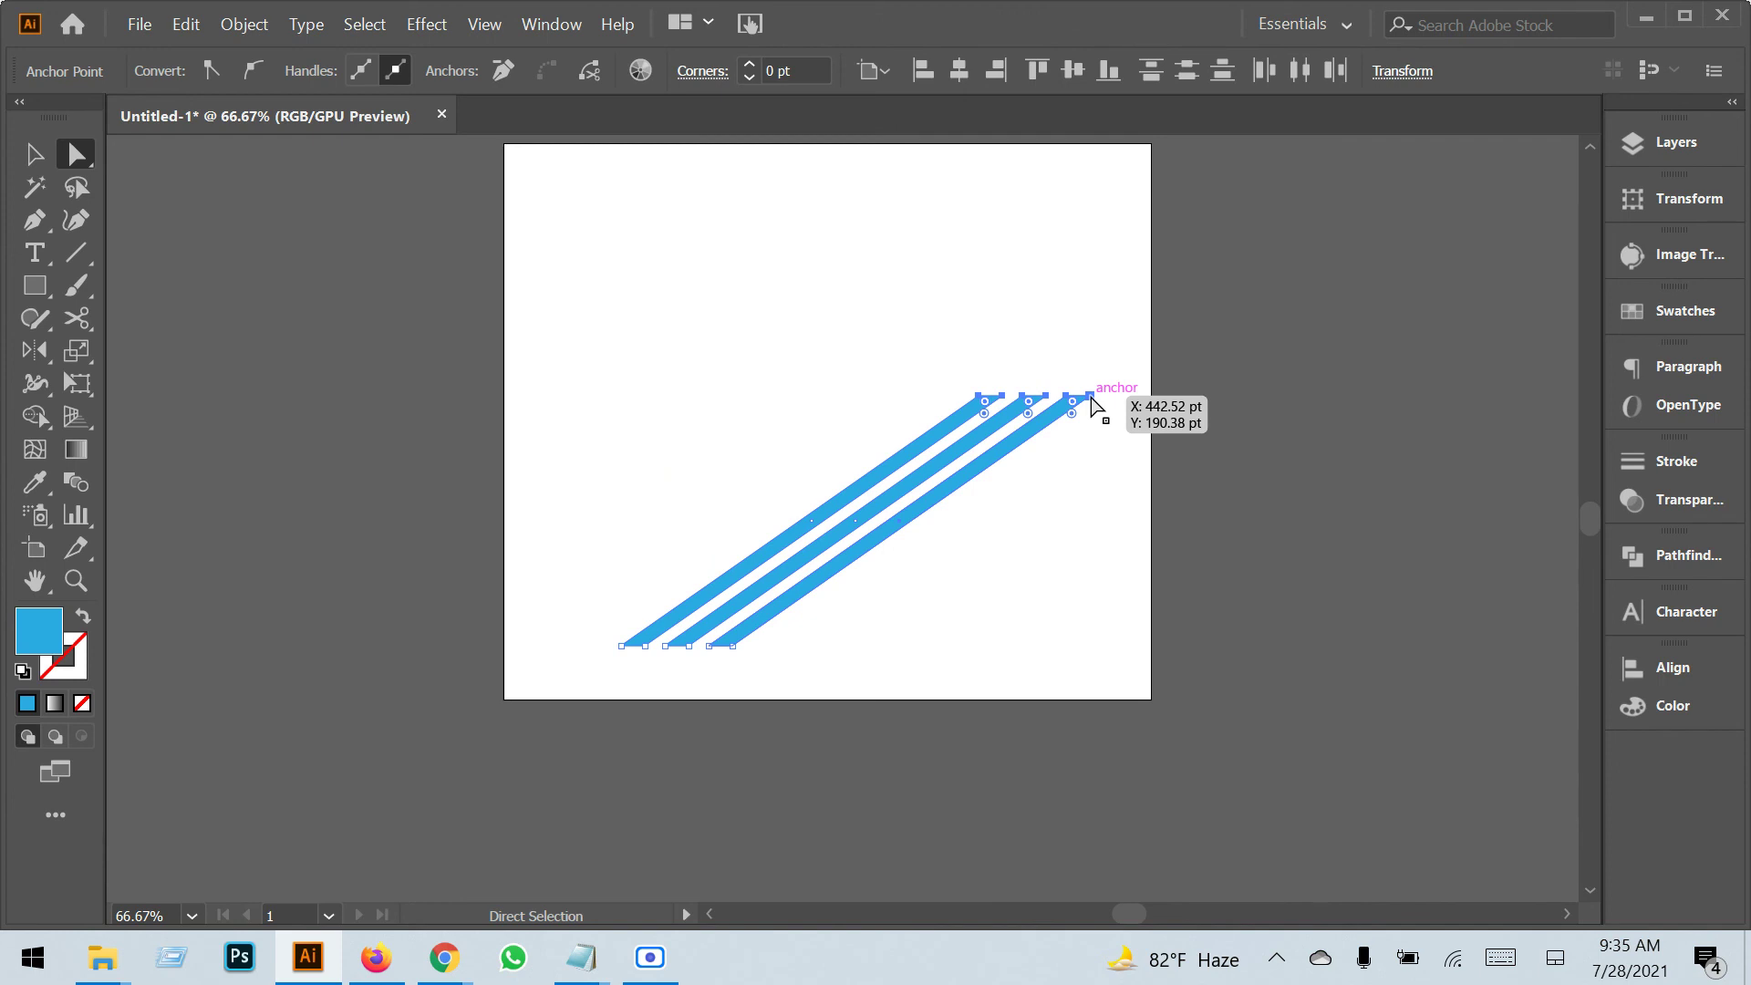
key("ctrl+z")
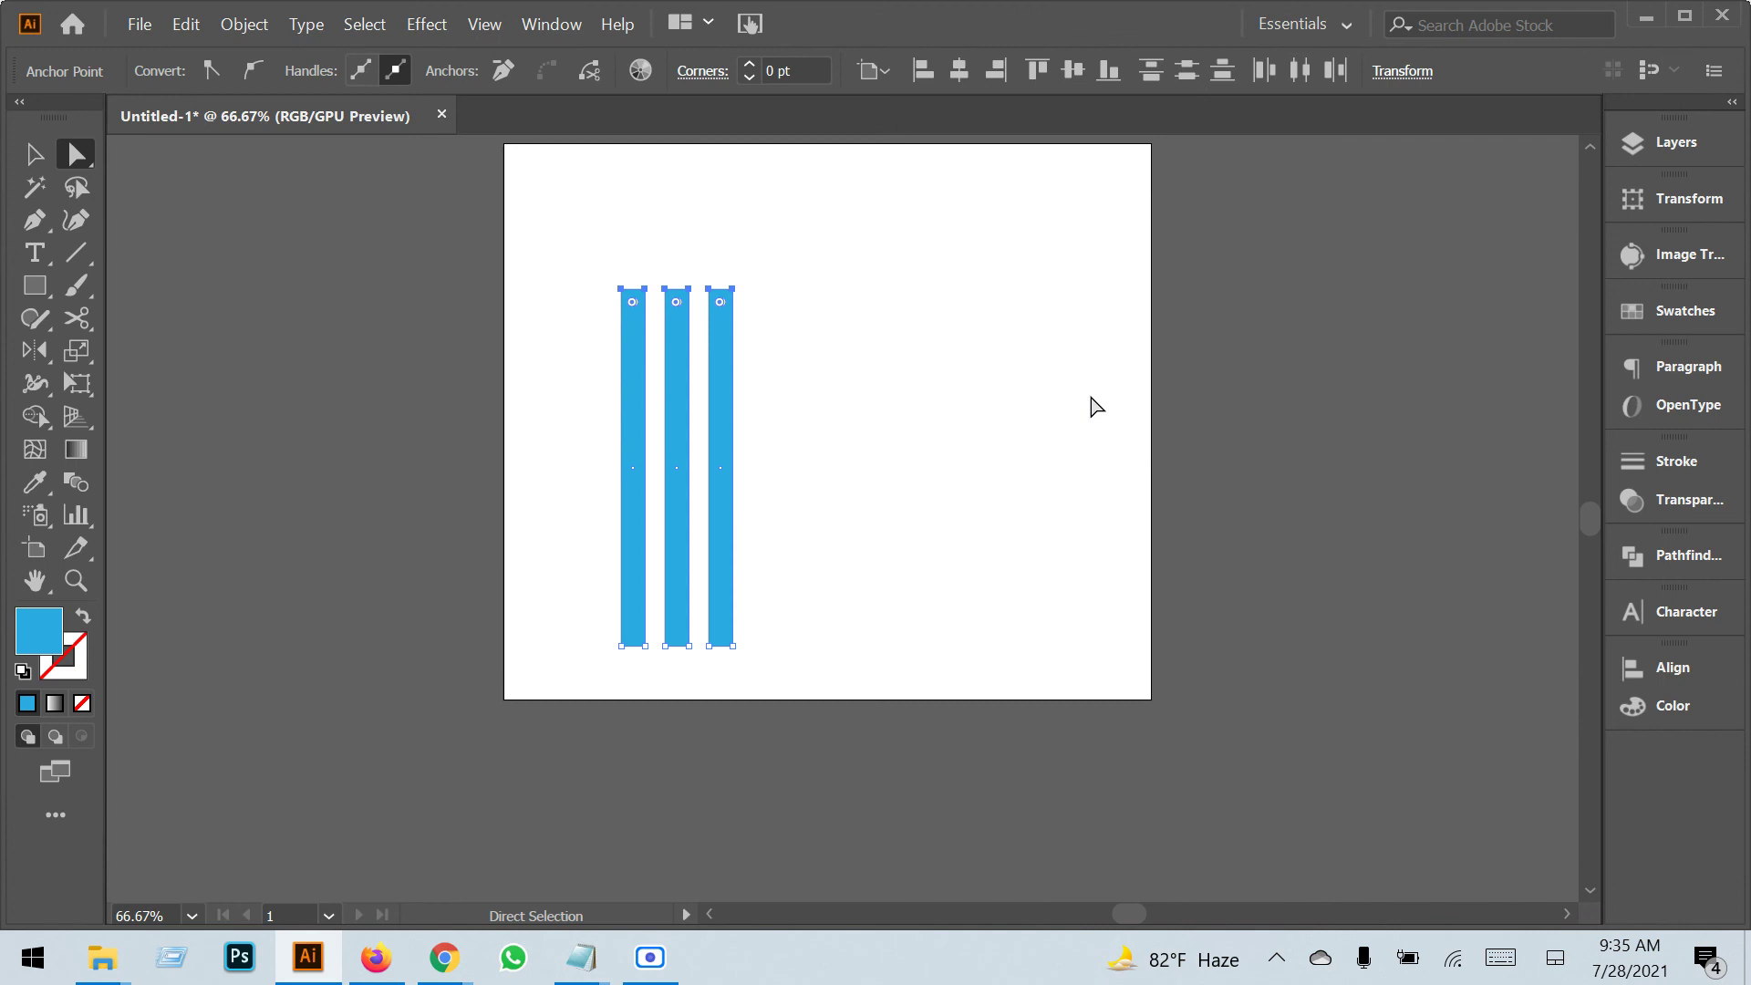
Select all three bars and slant them around their common center with the Shear tool, pulling the upper-right corner down and to the right.
left_click(35, 154)
left_click(978, 474)
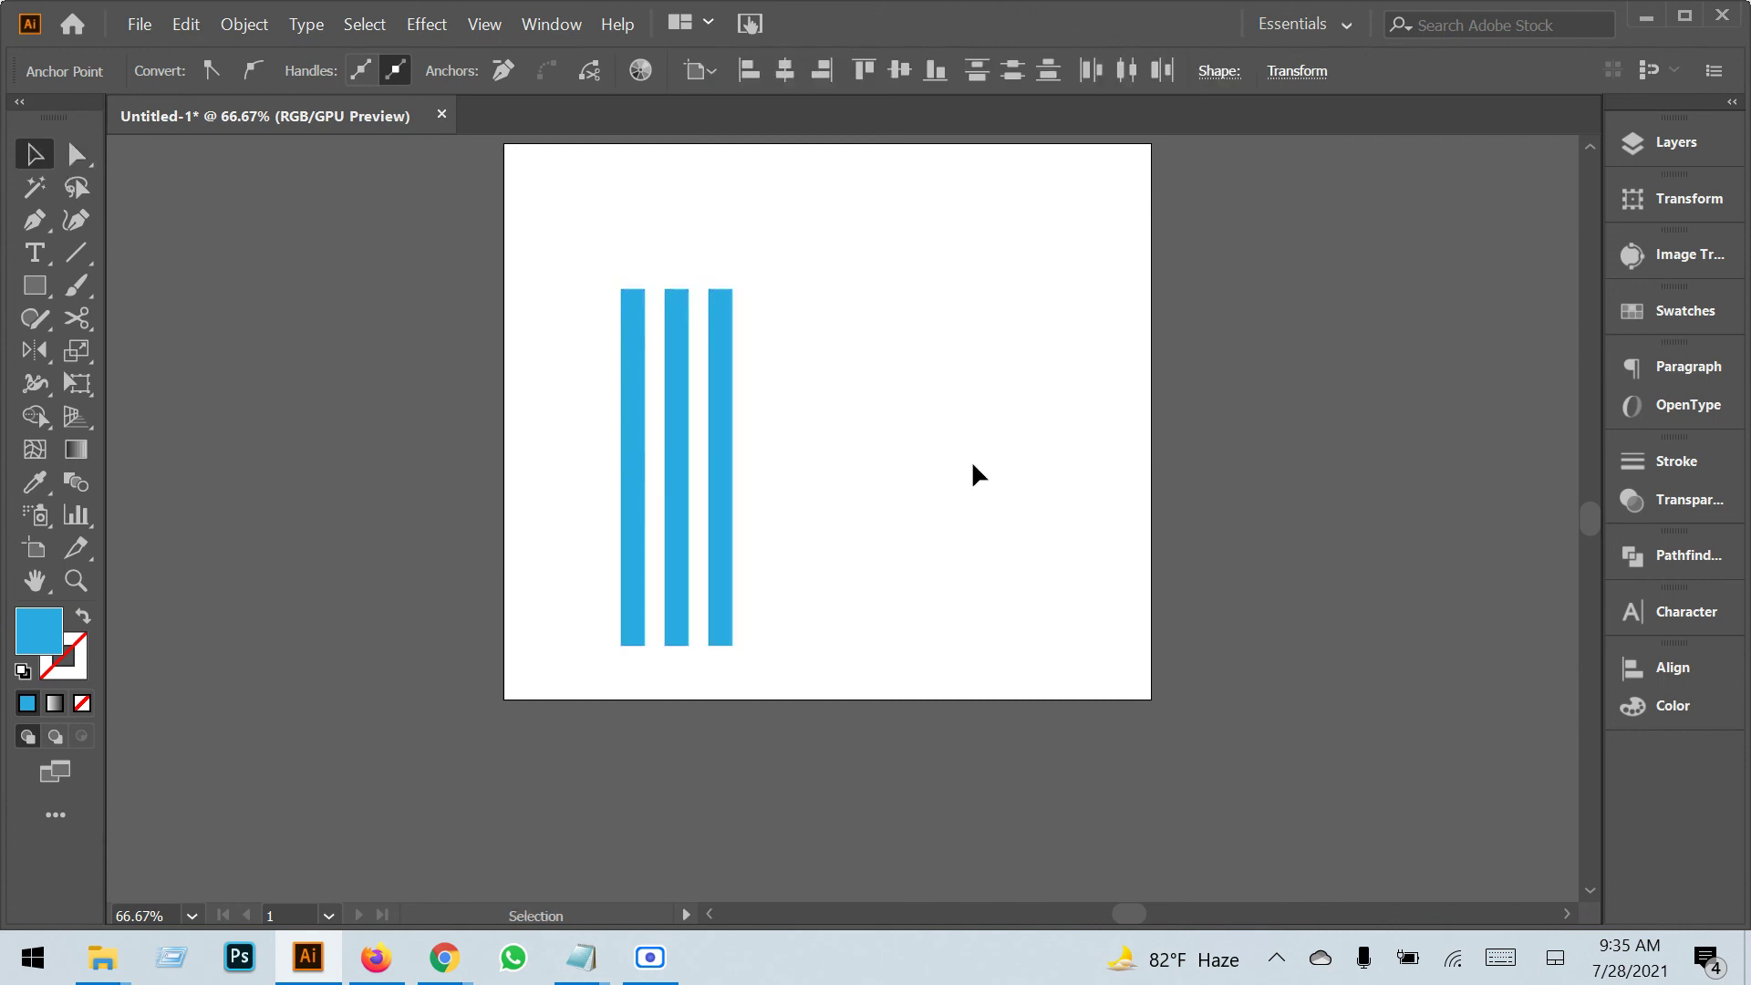
left_click_drag(979, 474, 545, 352)
left_click(78, 354)
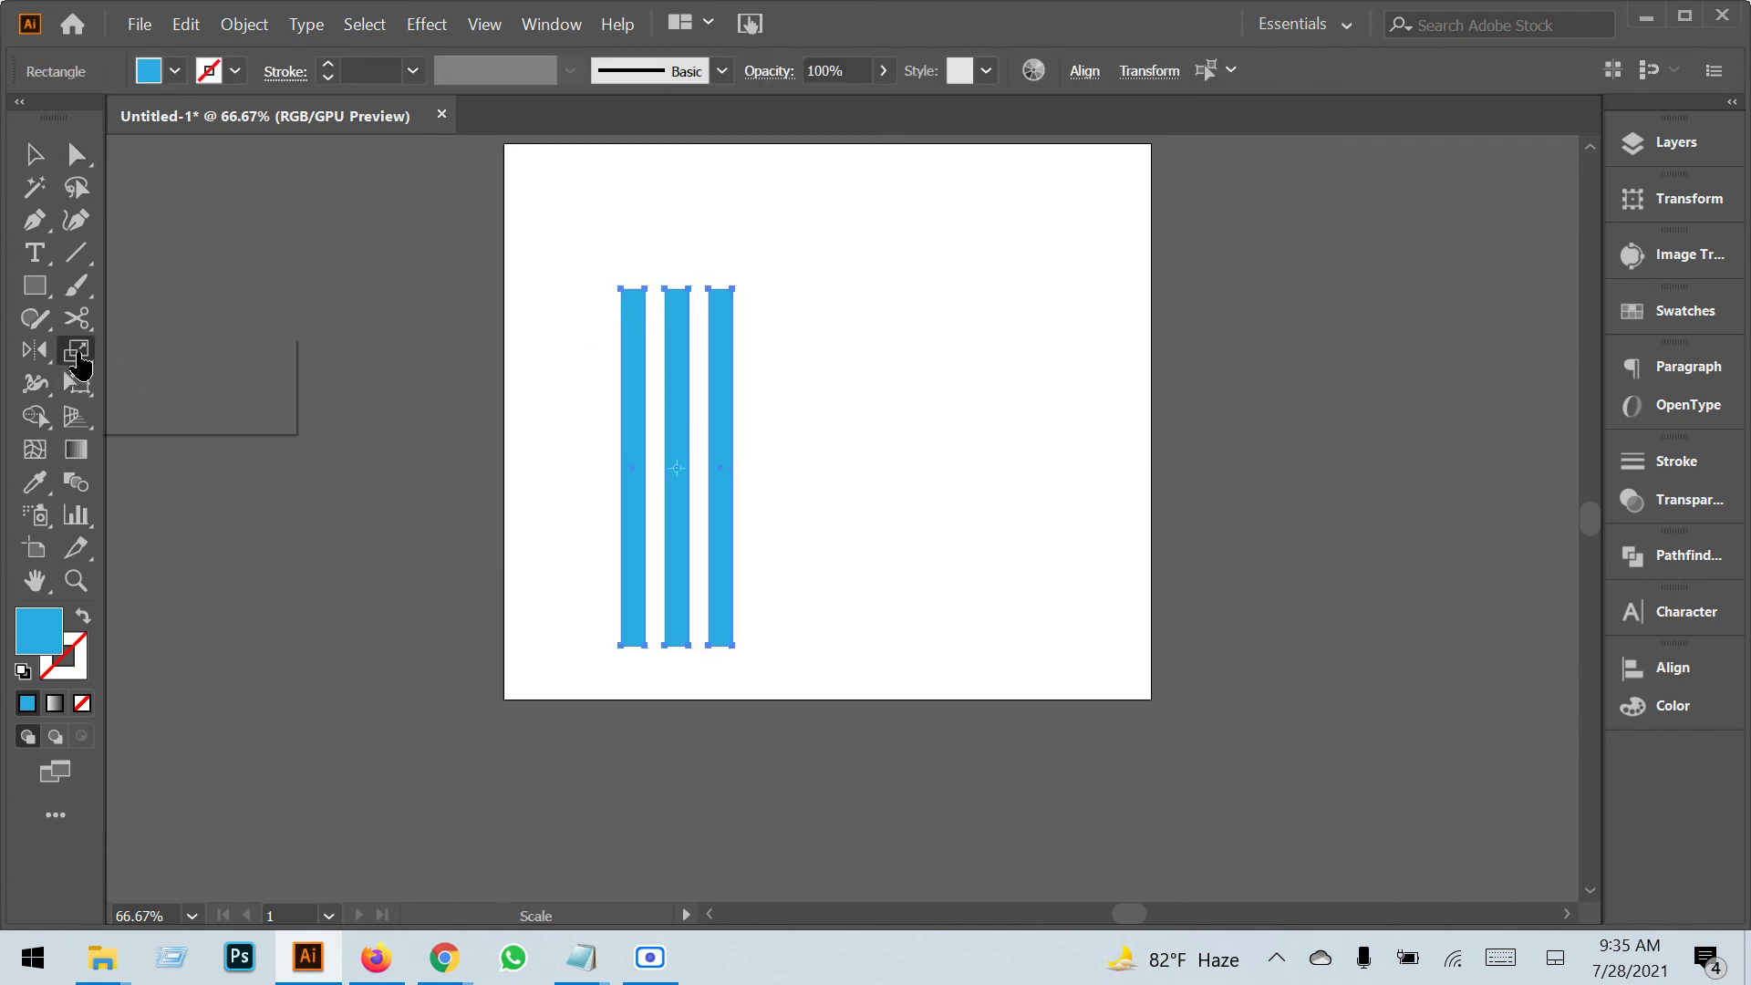
left_click(175, 384)
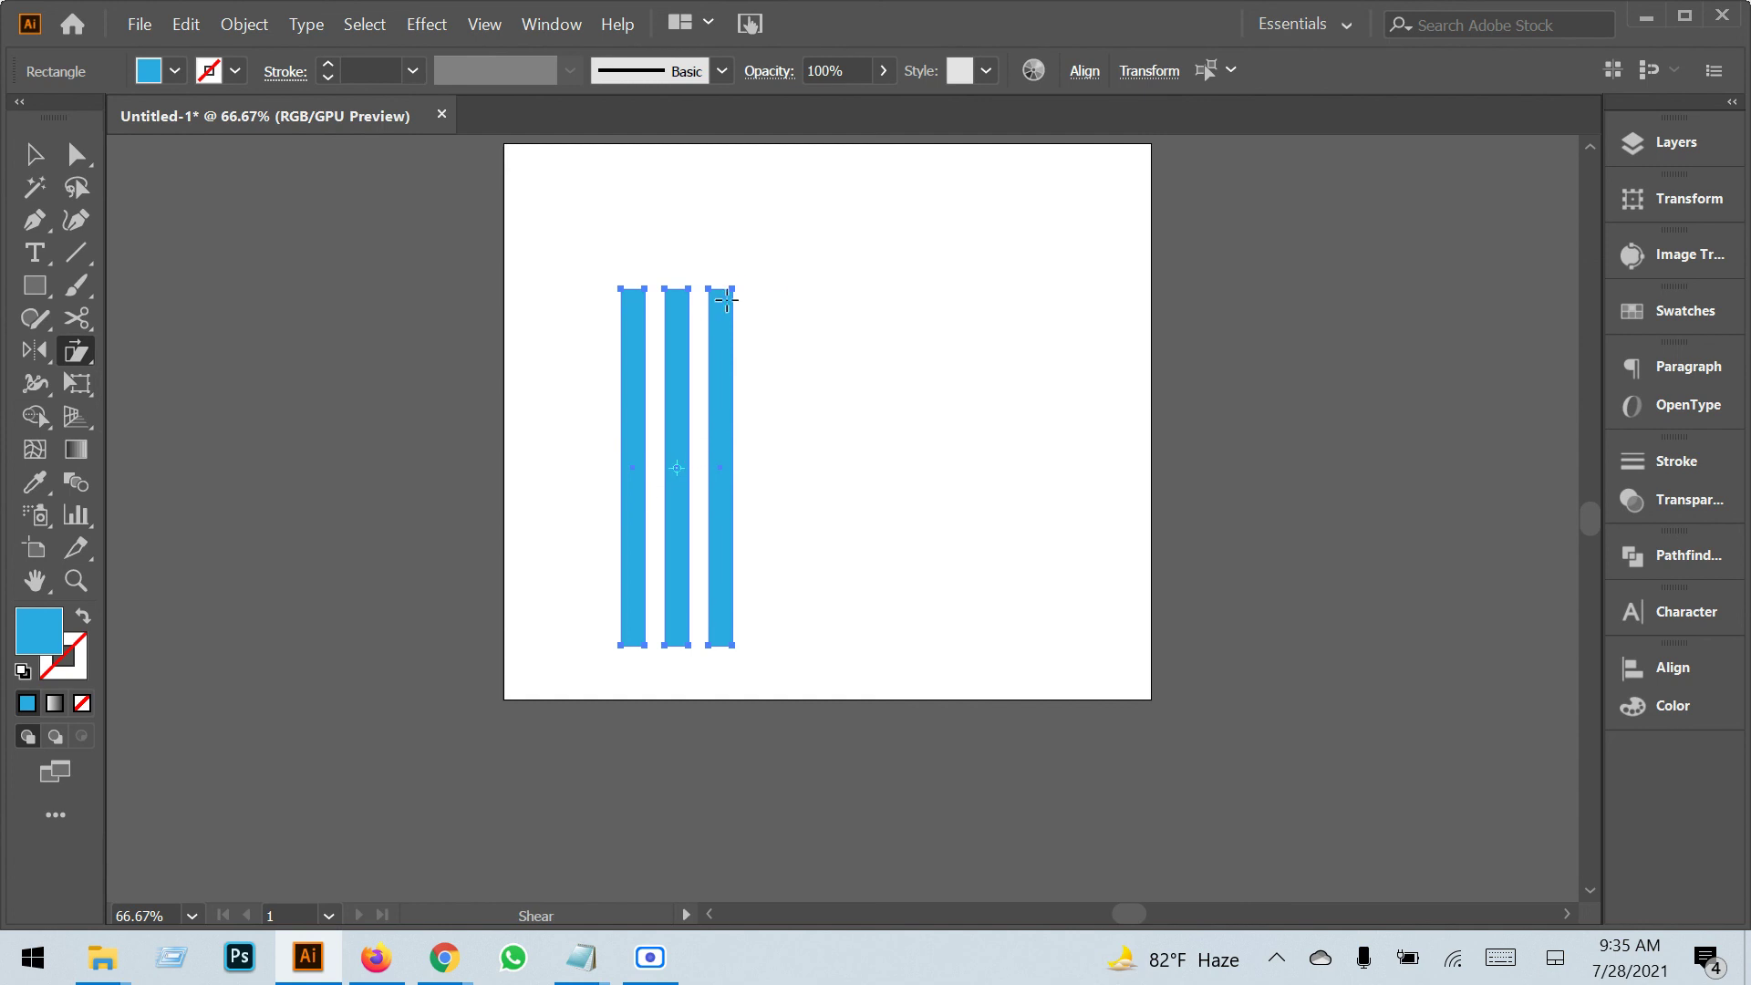
left_click_drag(733, 289, 933, 392)
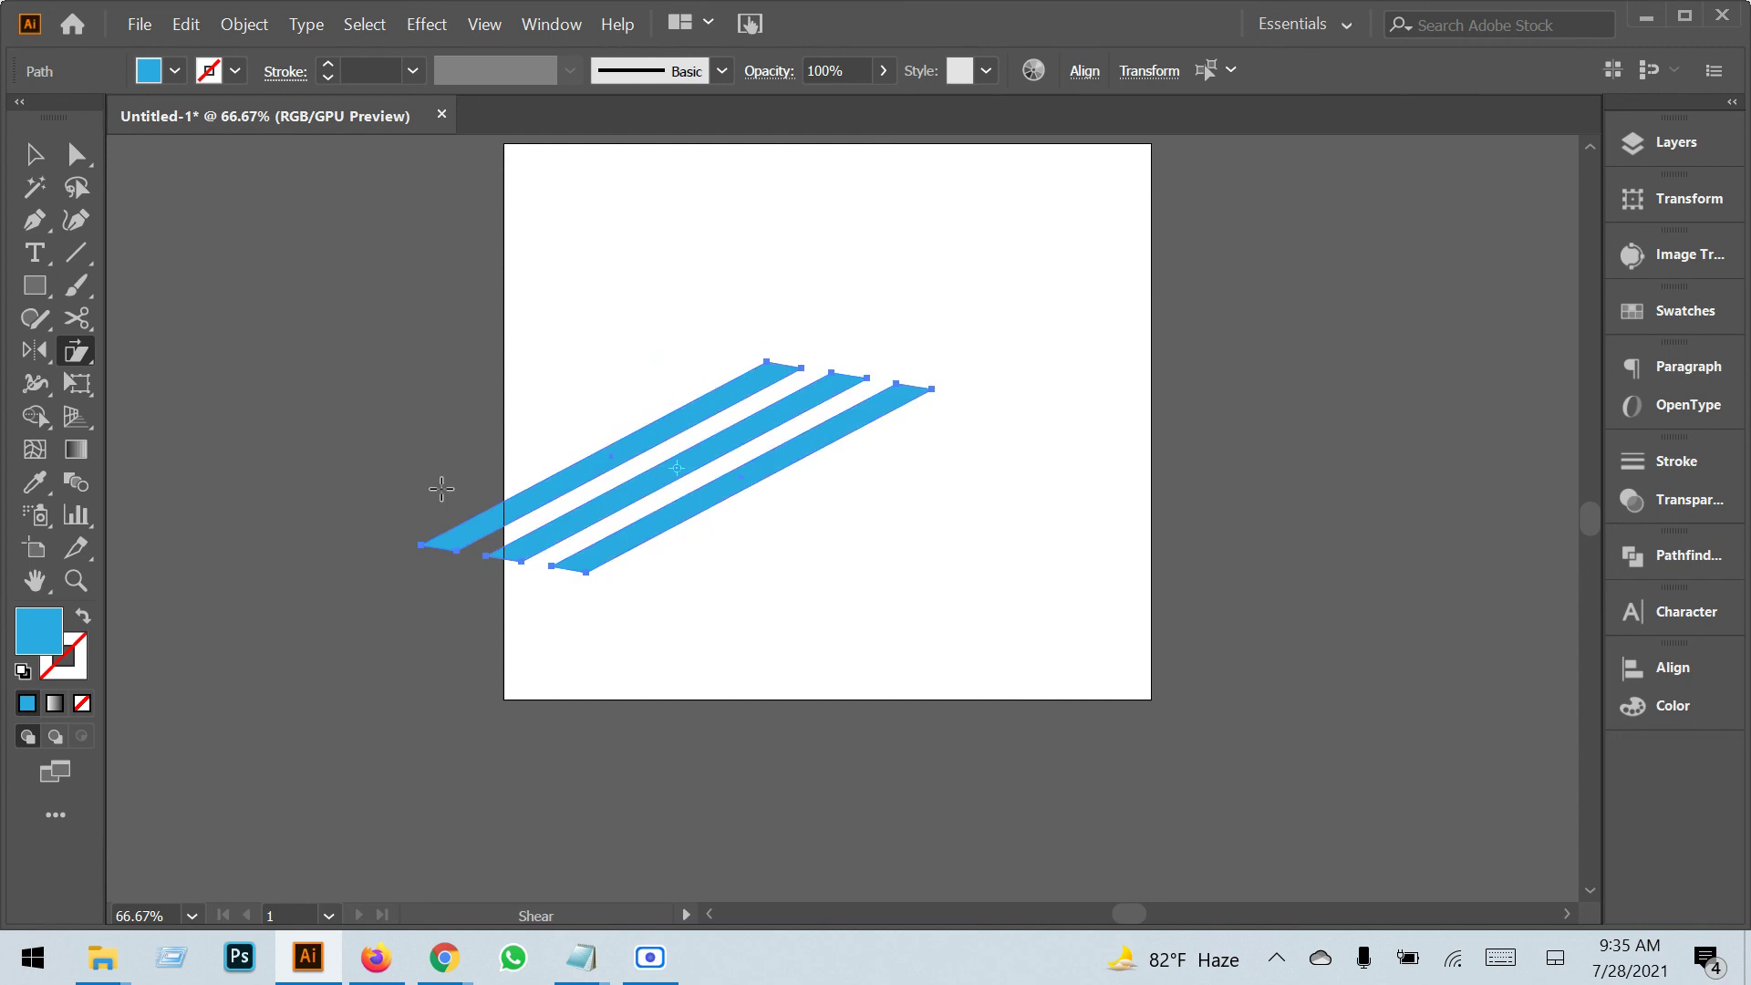
Delete the three slanted blue bars from the artboard.
left_click(77, 361)
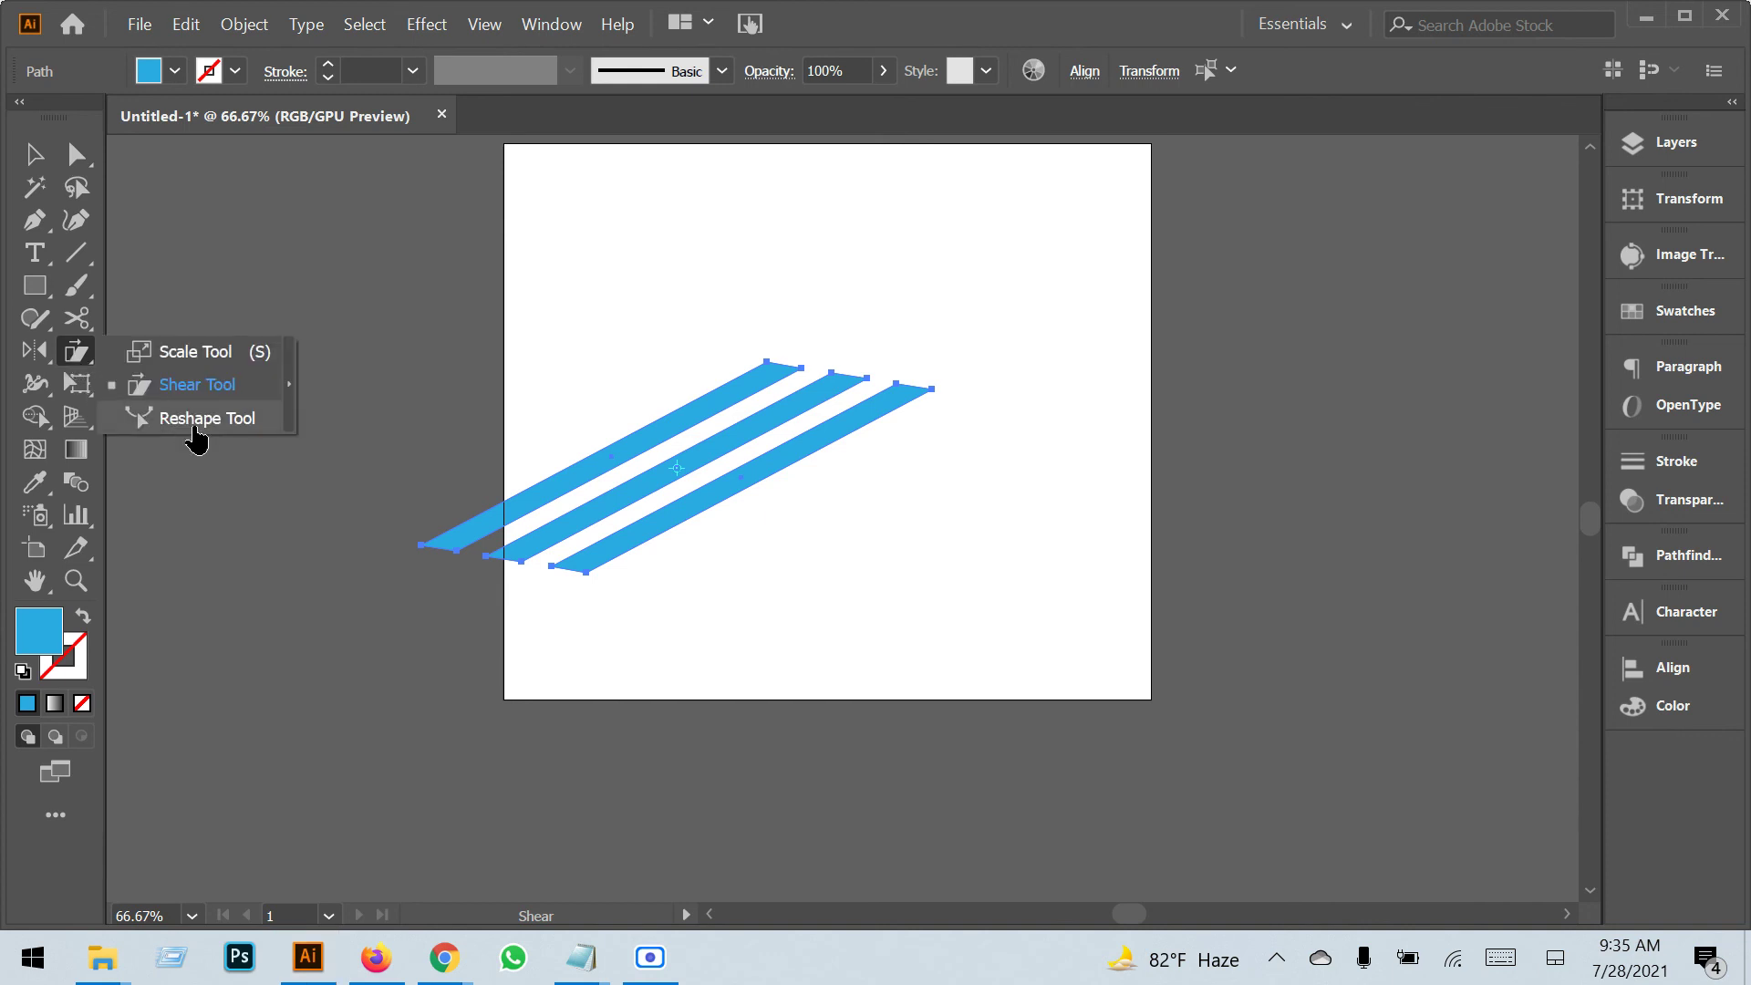
left_click(35, 155)
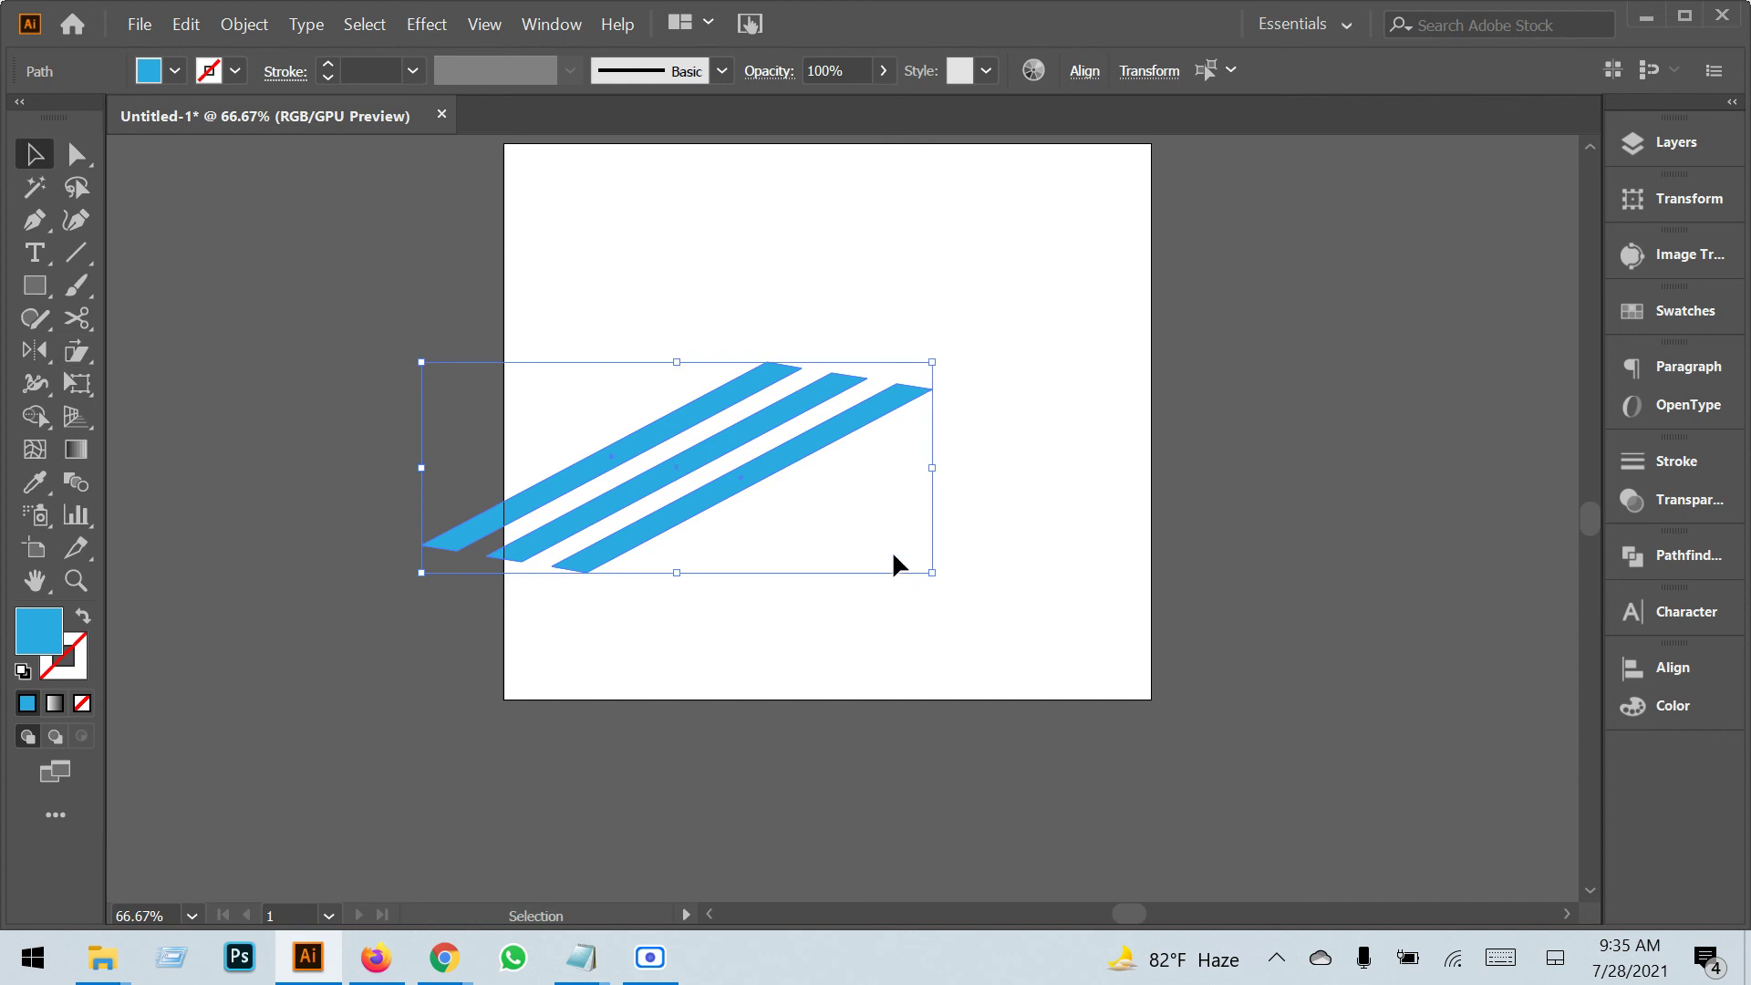
key("Delete")
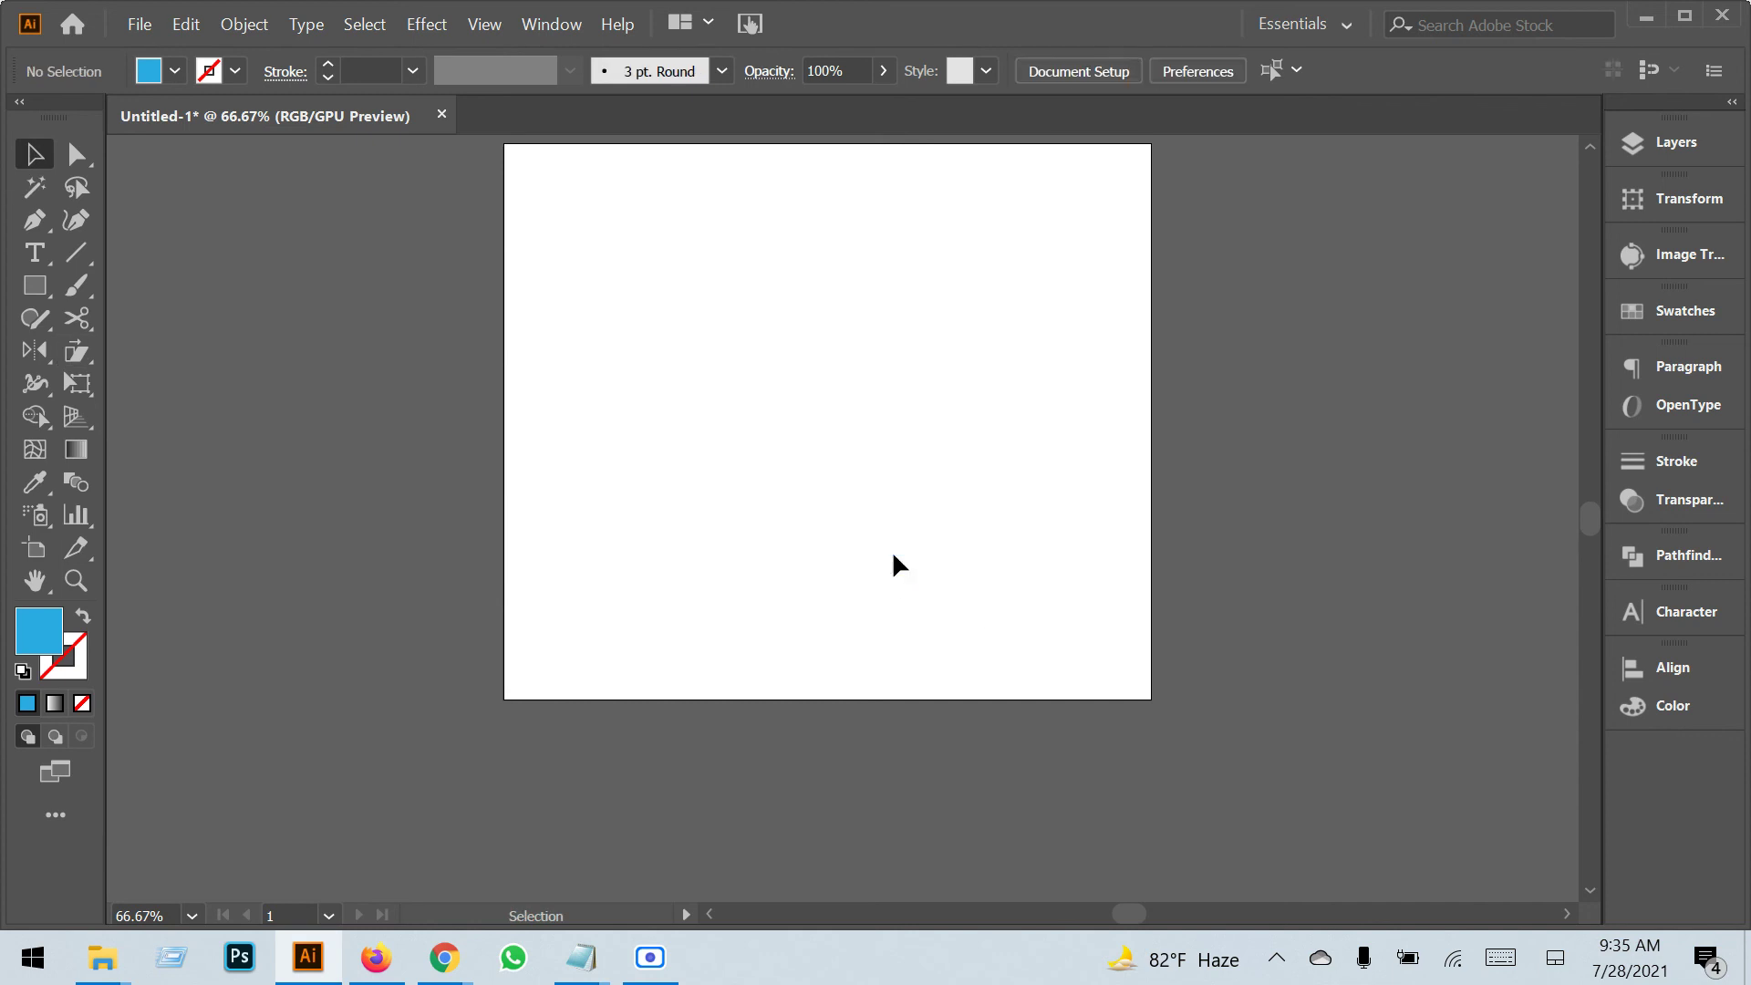
Draw a straight horizontal line across the upper middle of the artboard with the Pen tool.
left_click(81, 358)
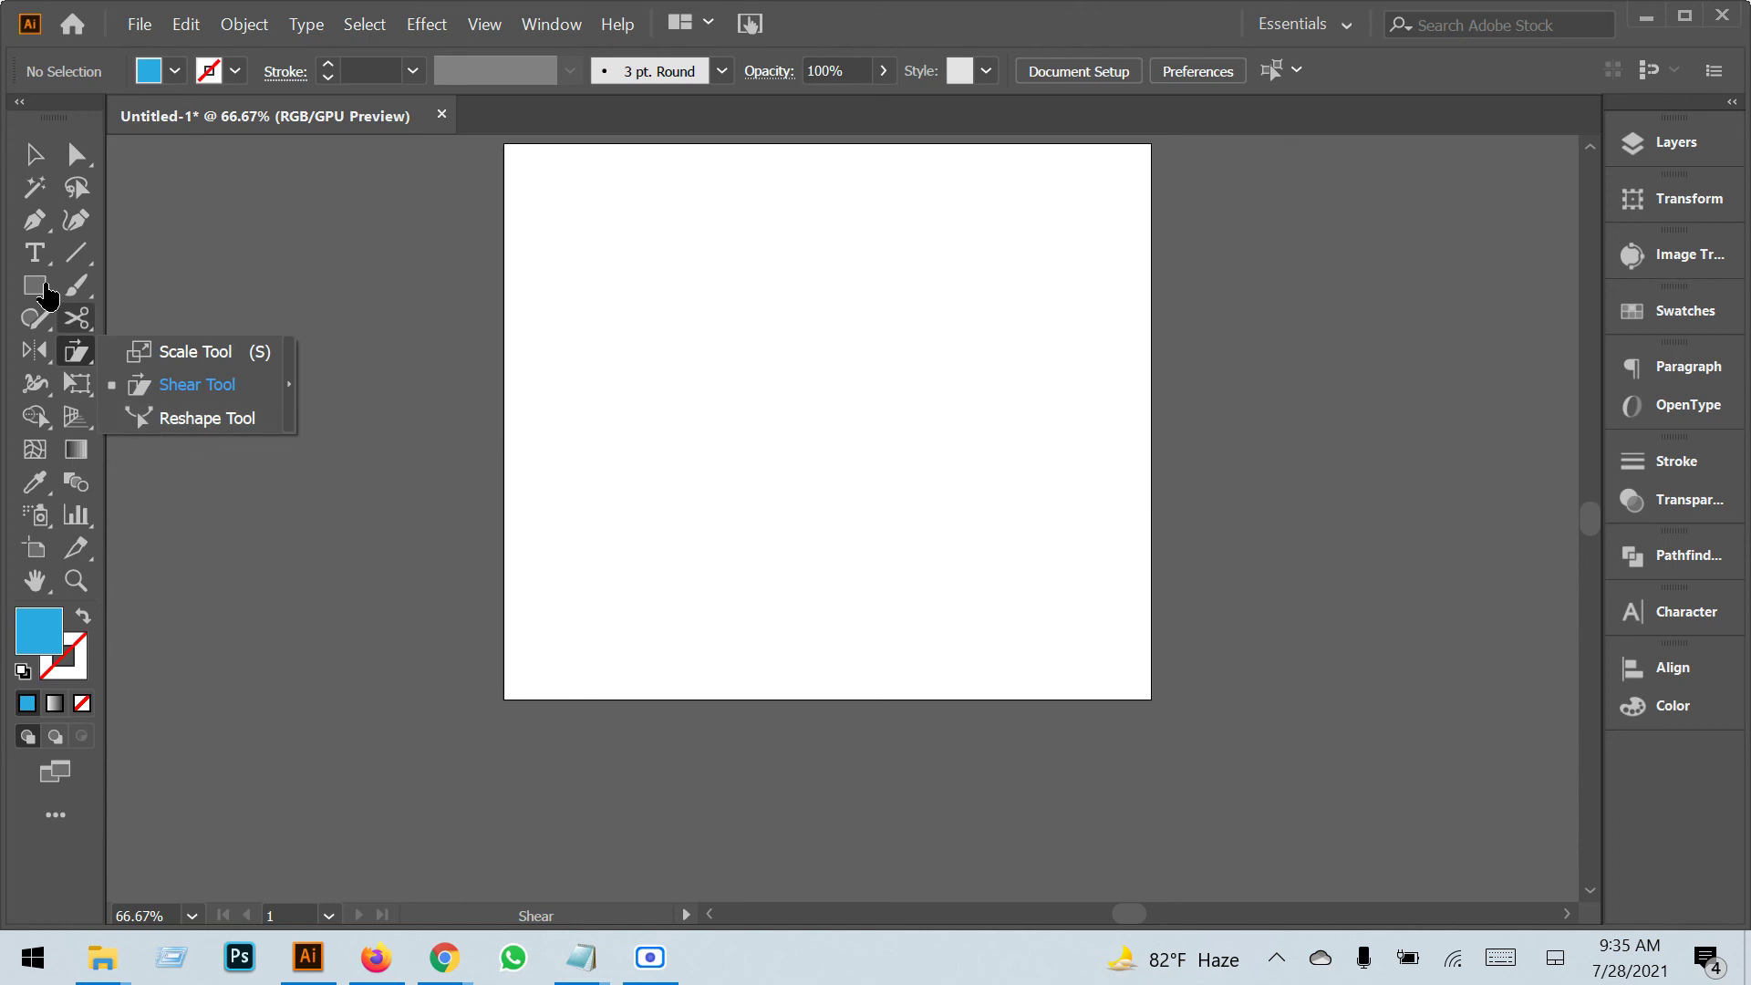
left_click(36, 239)
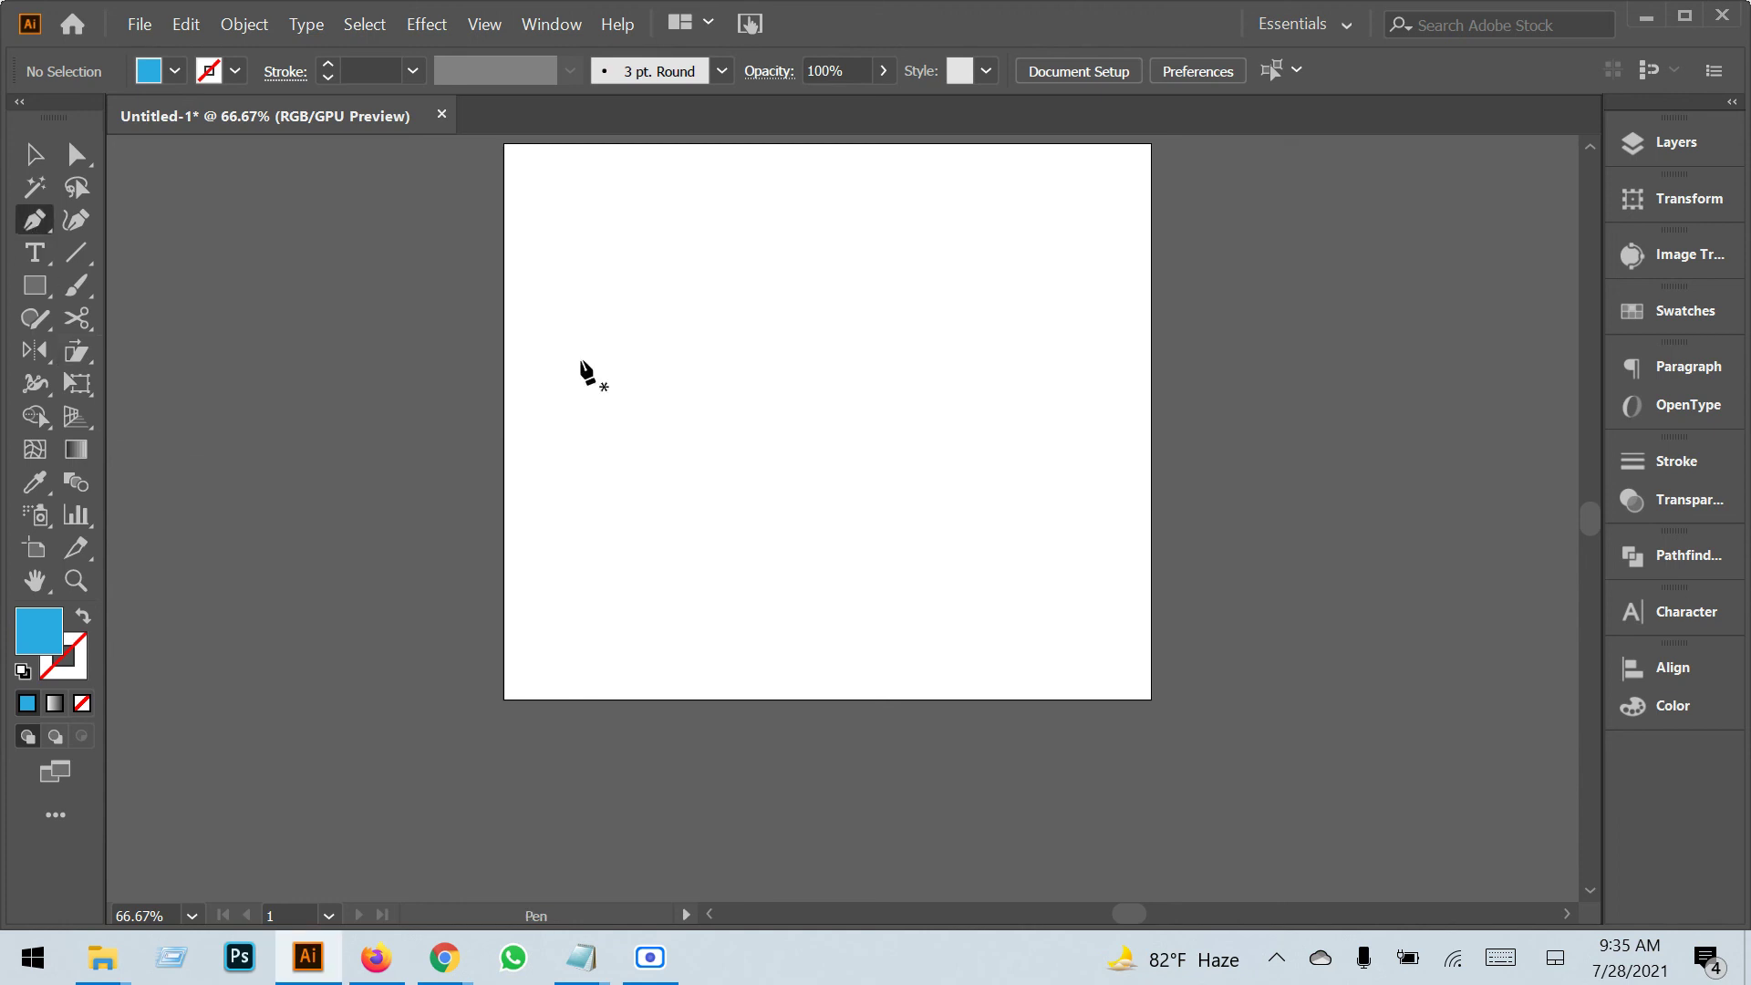
left_click(591, 357)
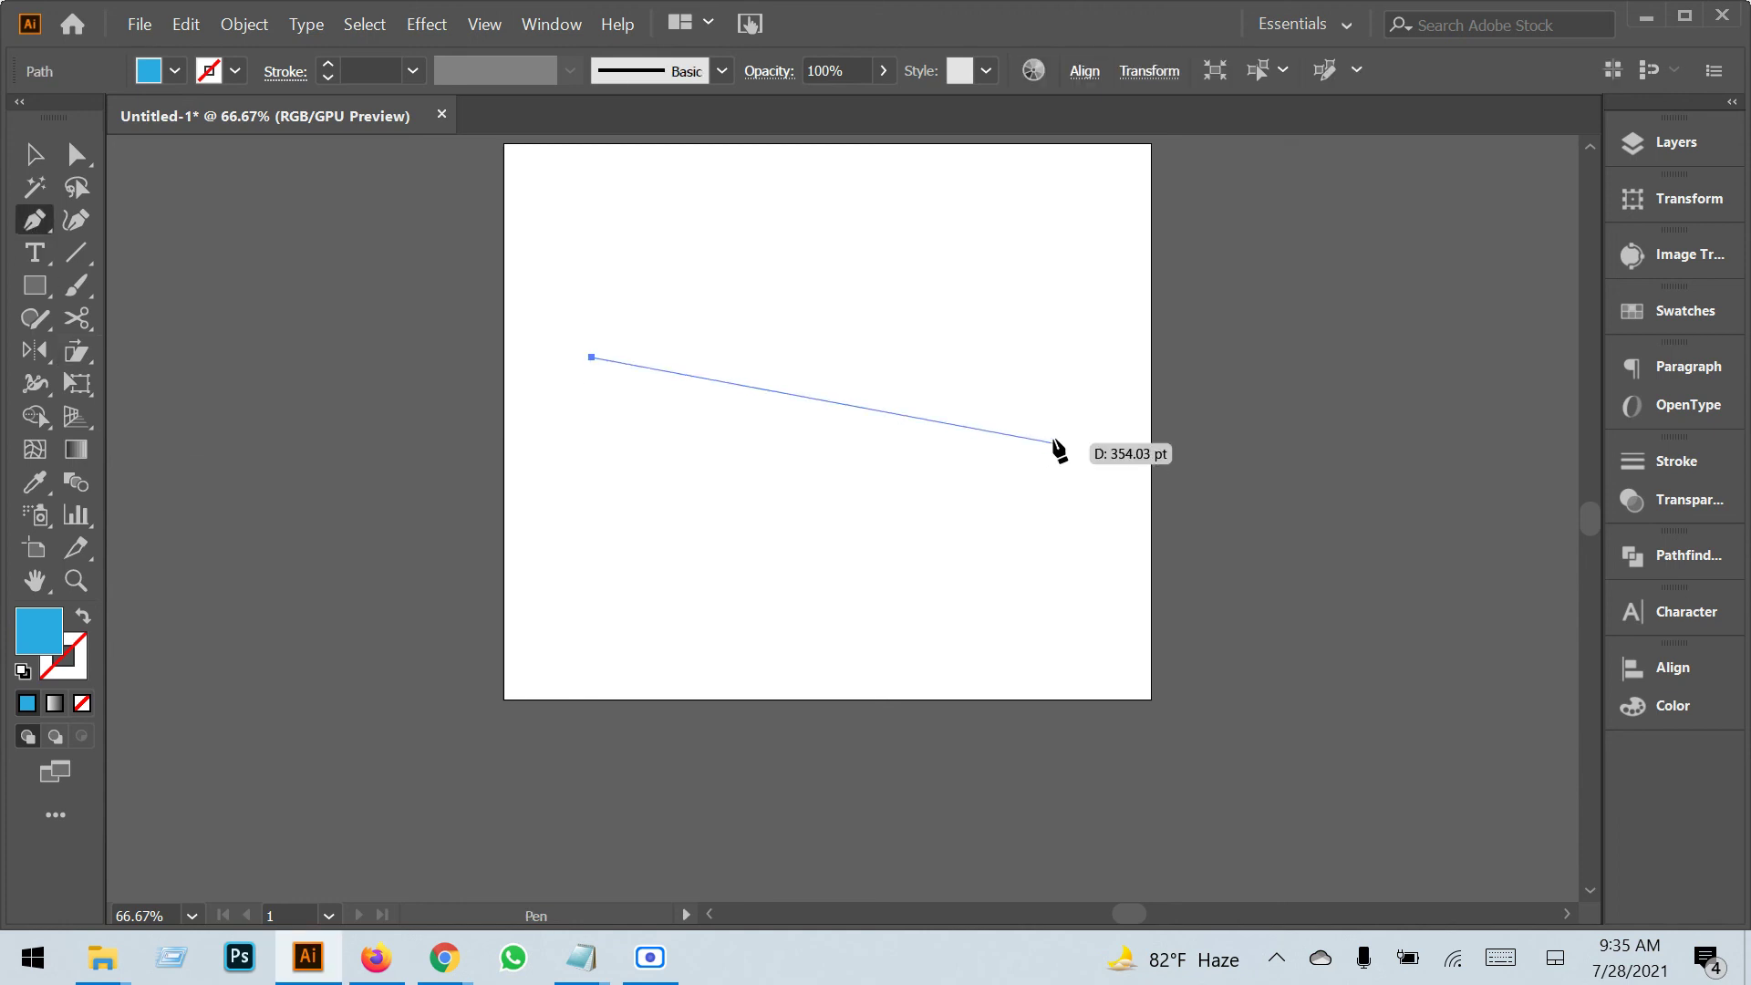
left_click(1063, 357, "shift")
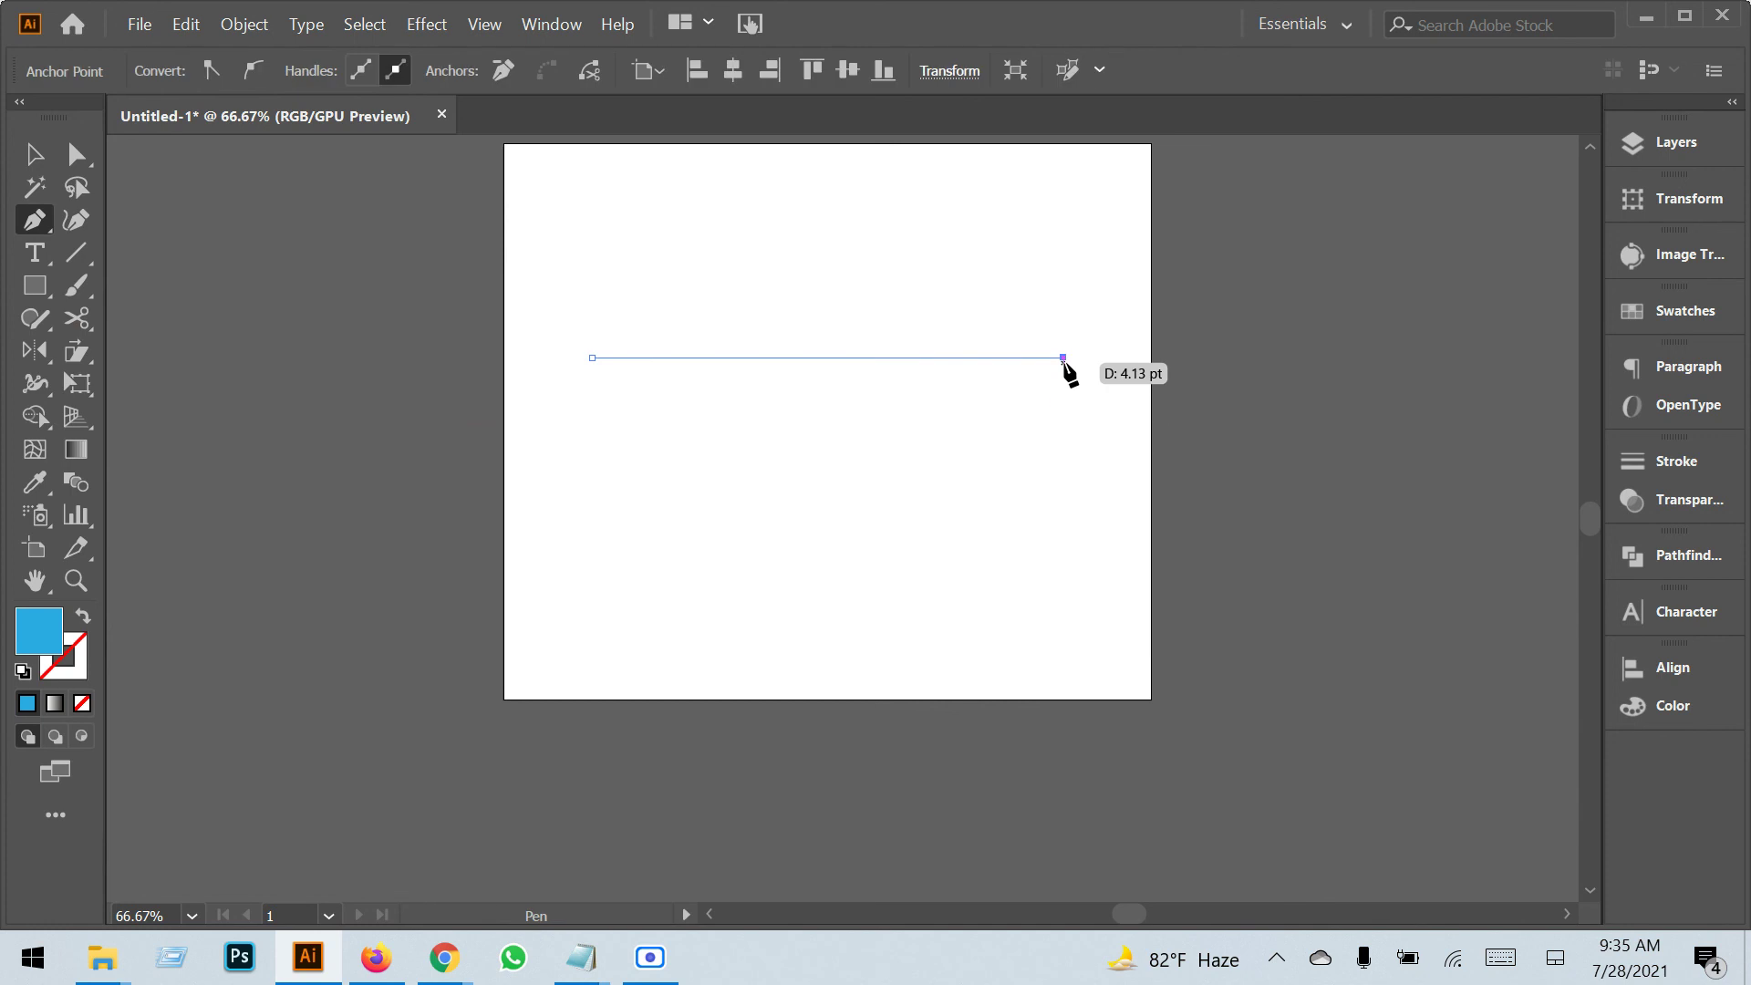
left_click(35, 155)
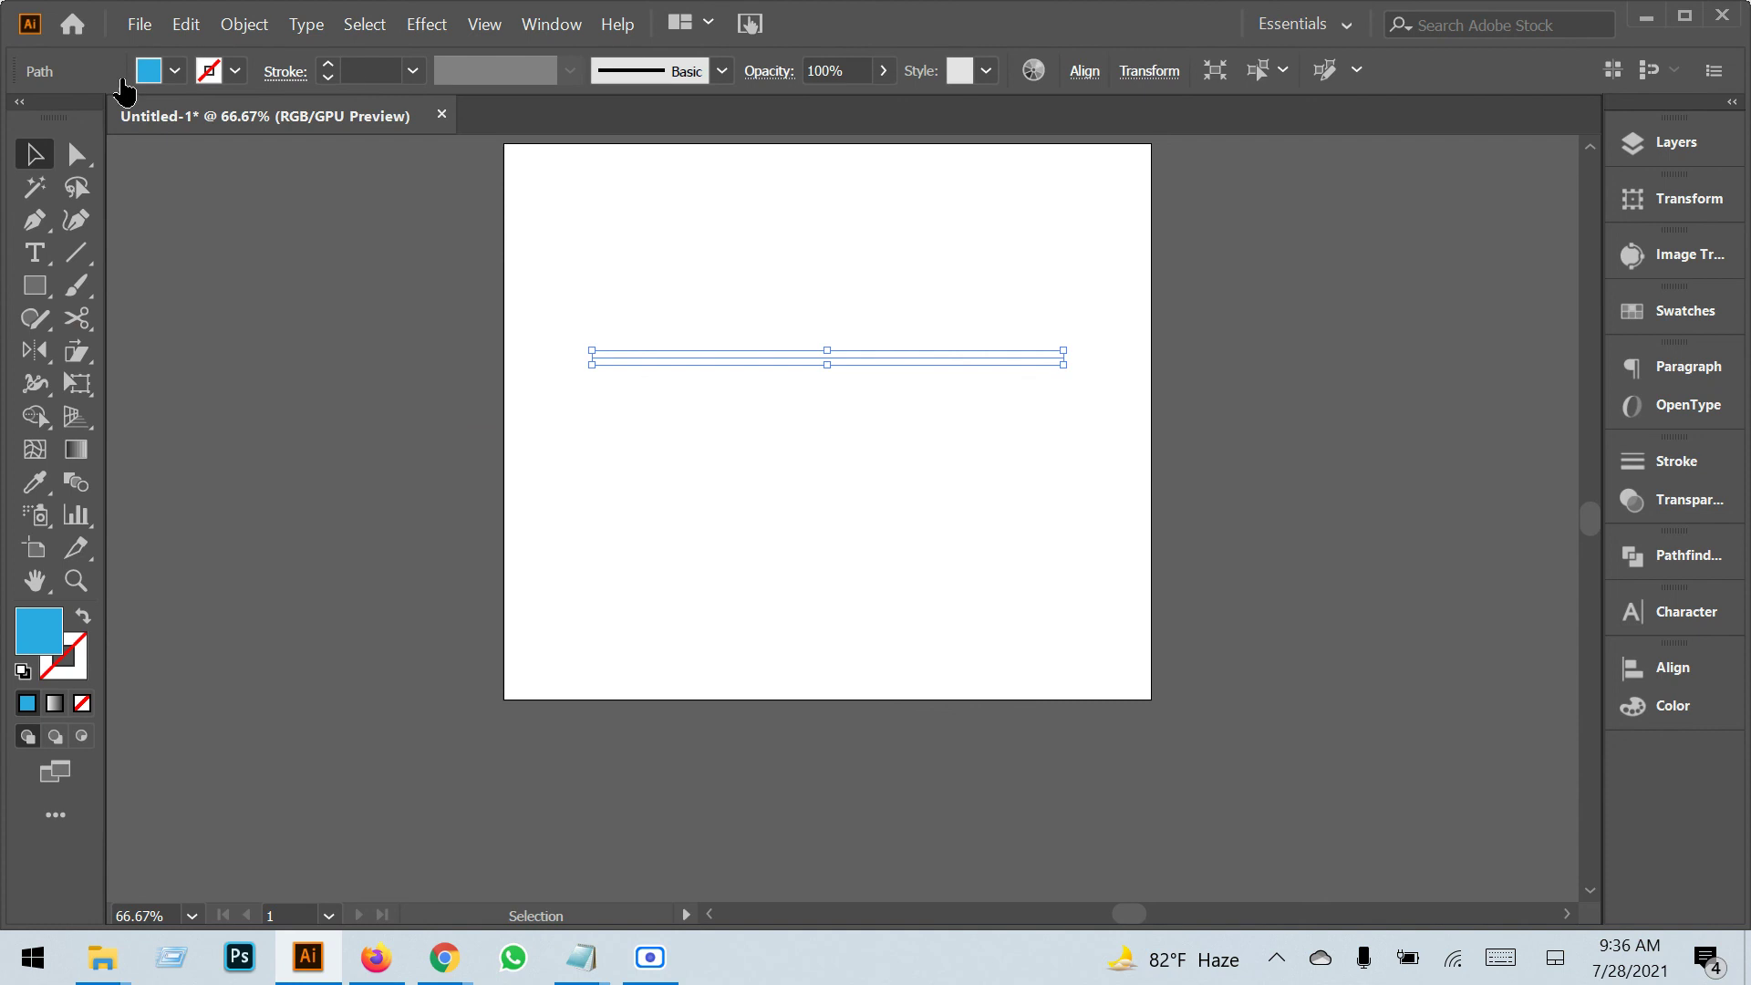
Remove the line's fill and give it a light blue 8 pt stroke.
left_click(175, 70)
key("shift+x")
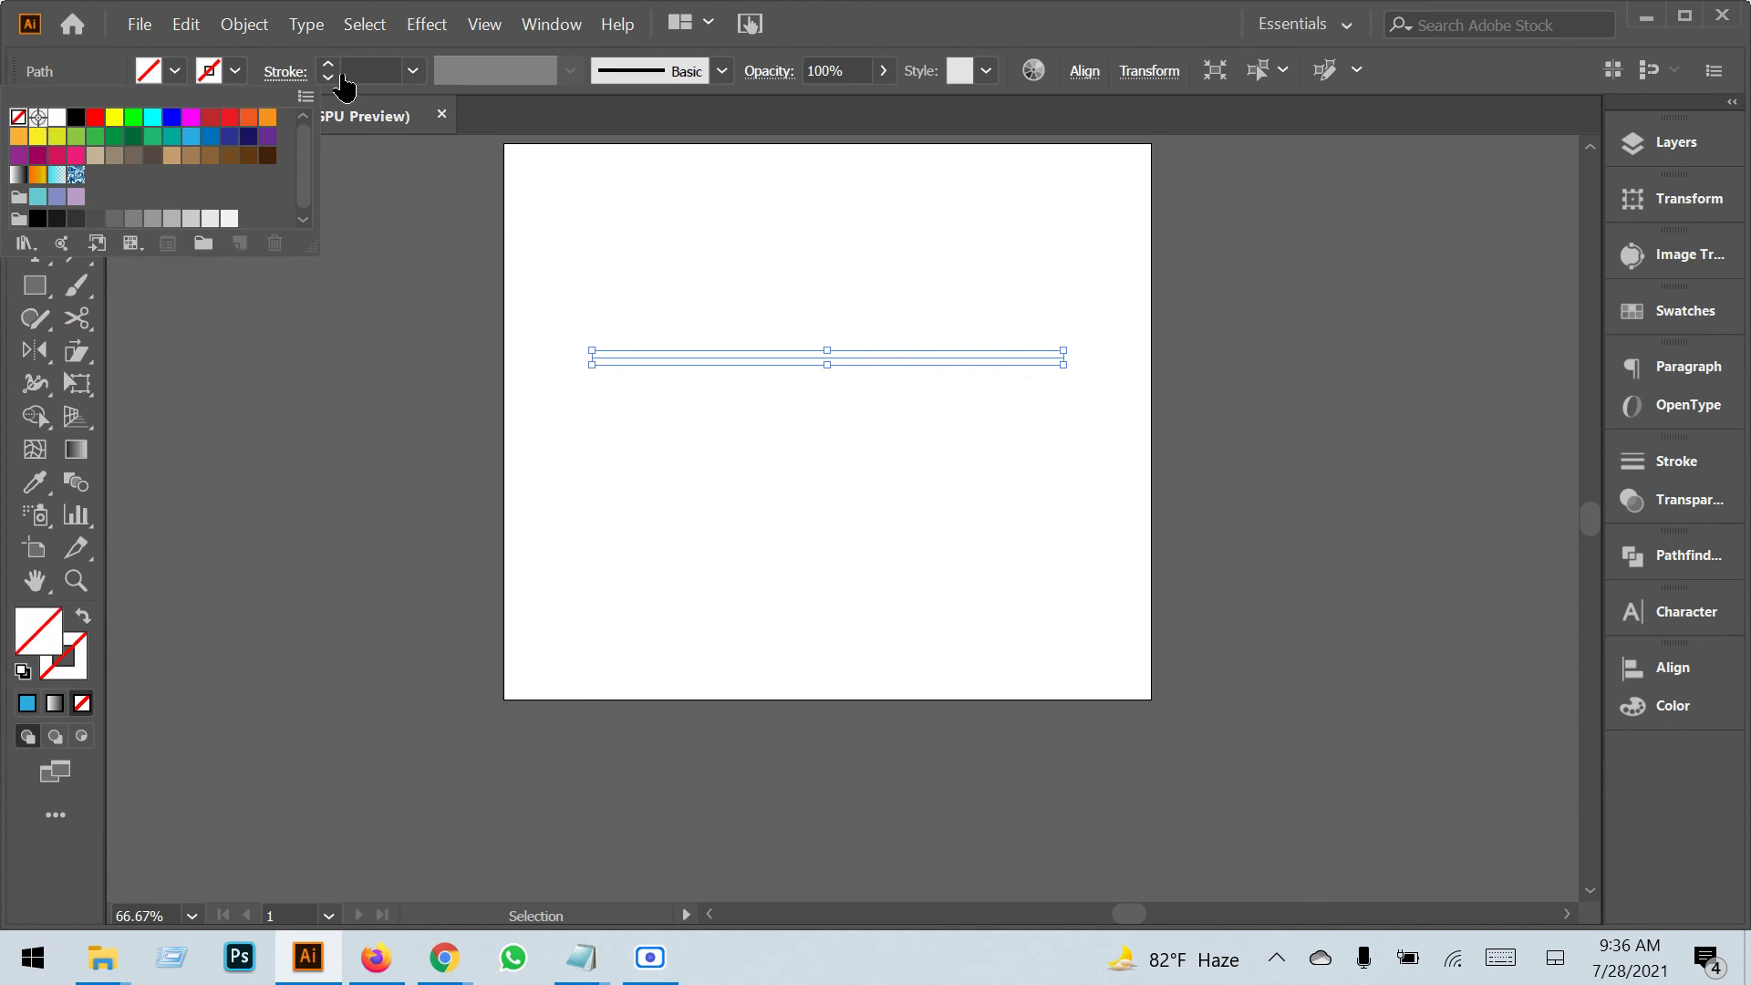
left_click(374, 70)
type("8")
key("Return")
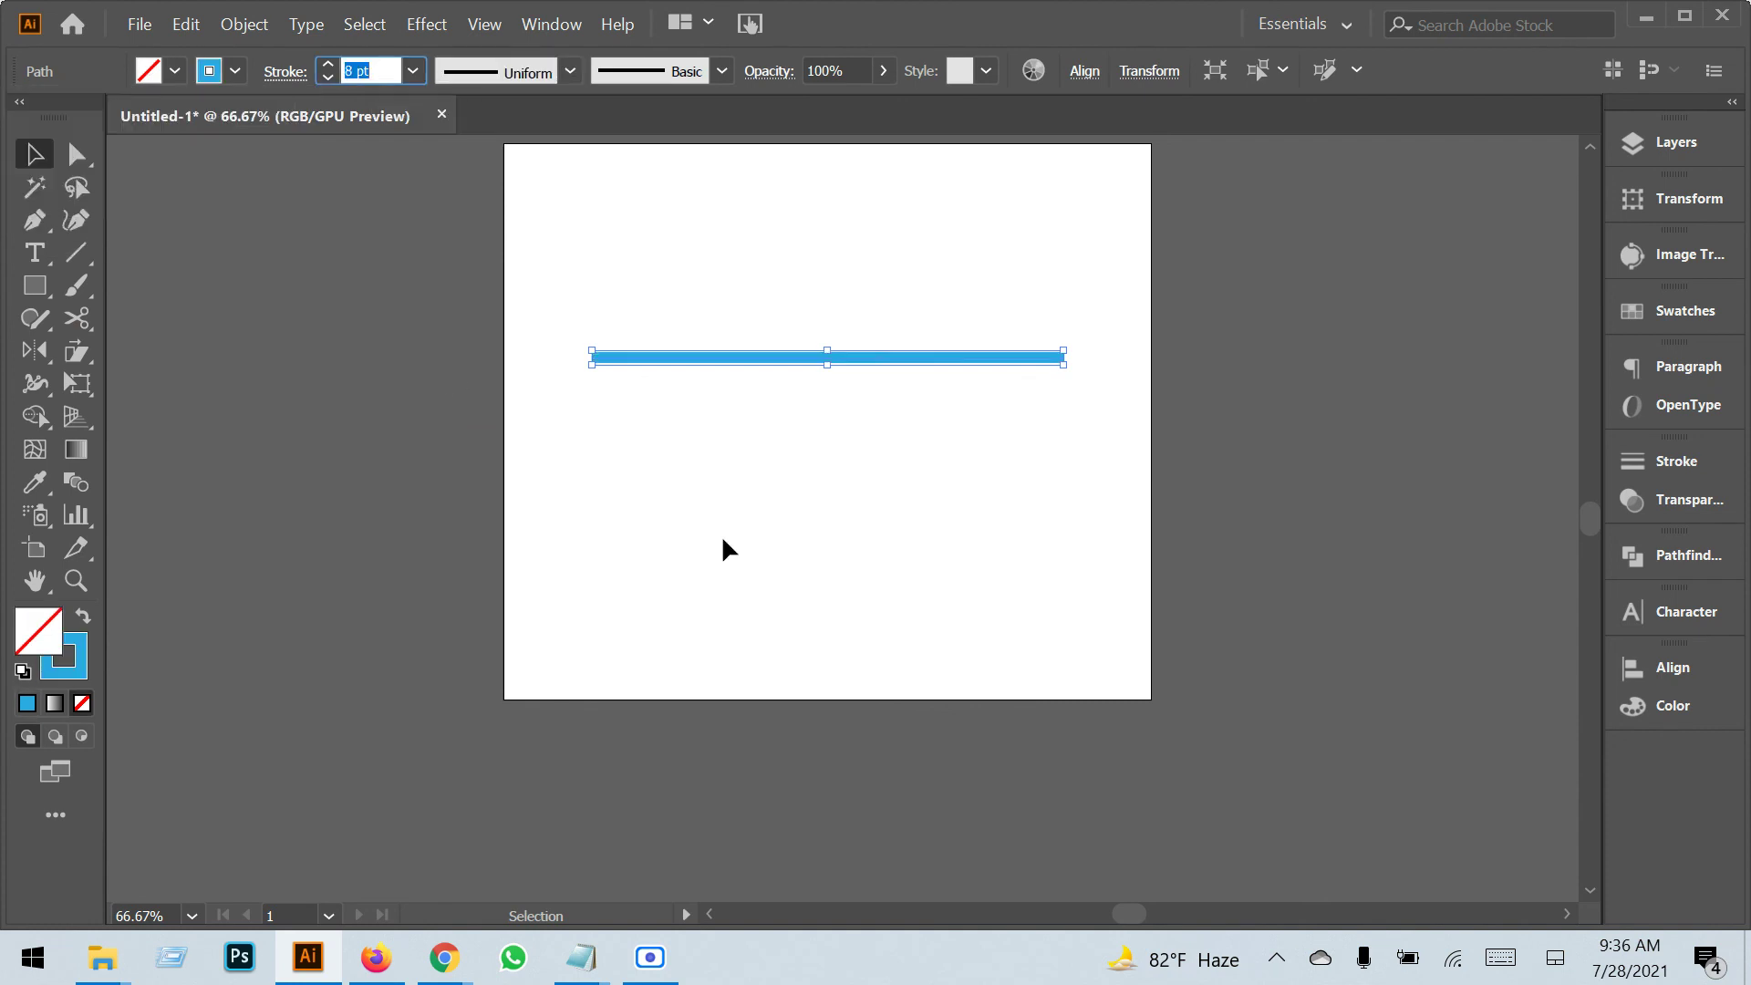
left_click(886, 476)
left_click_drag(887, 476, 629, 311)
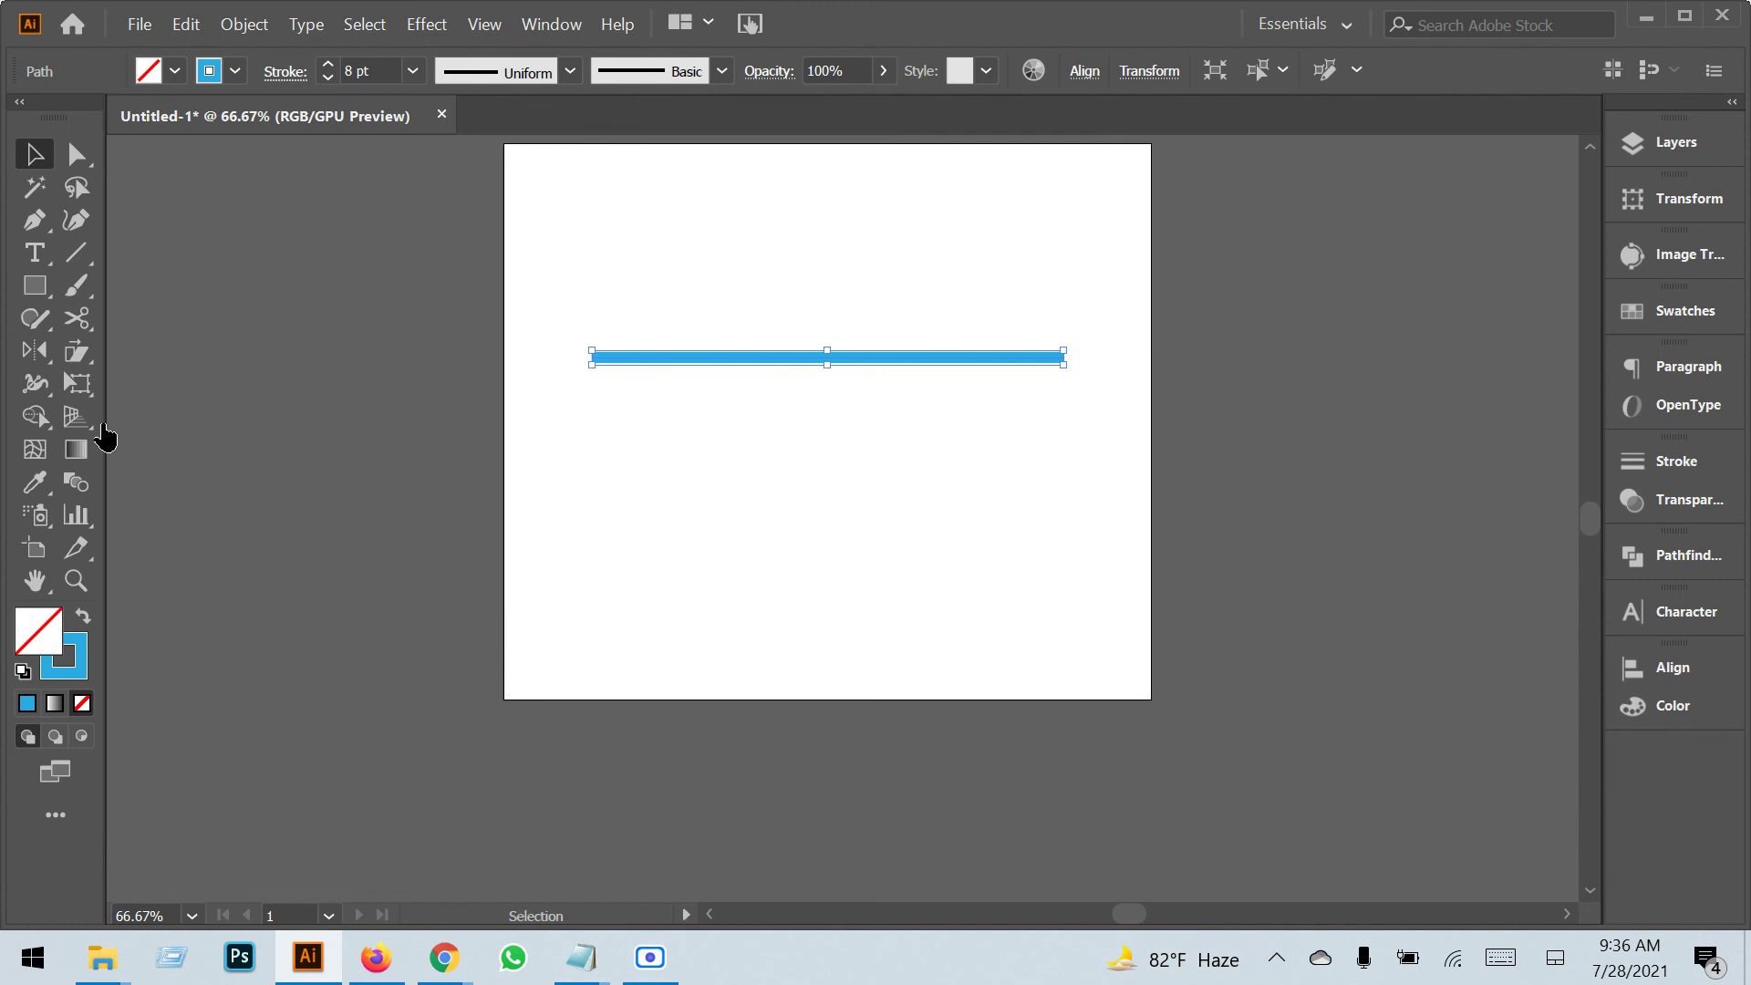
Try bending the middle of the blue line downward into an arc with the Reshape tool, and undo it.
left_click(81, 355)
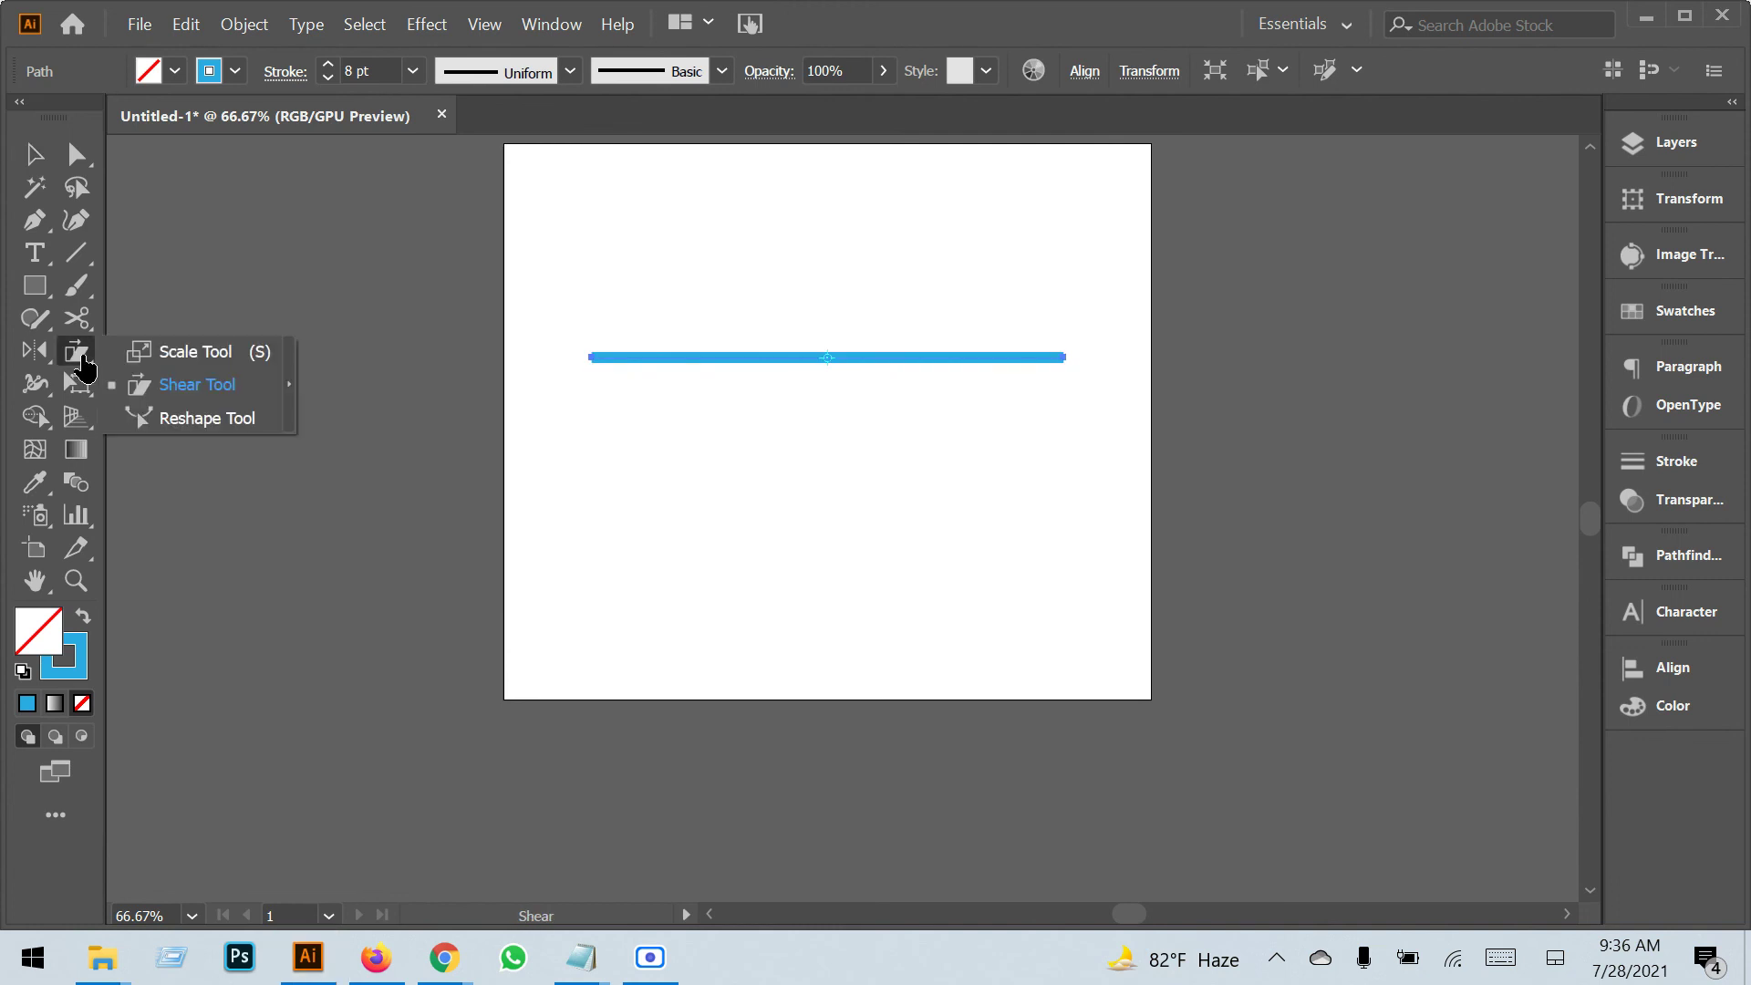
left_click(204, 422)
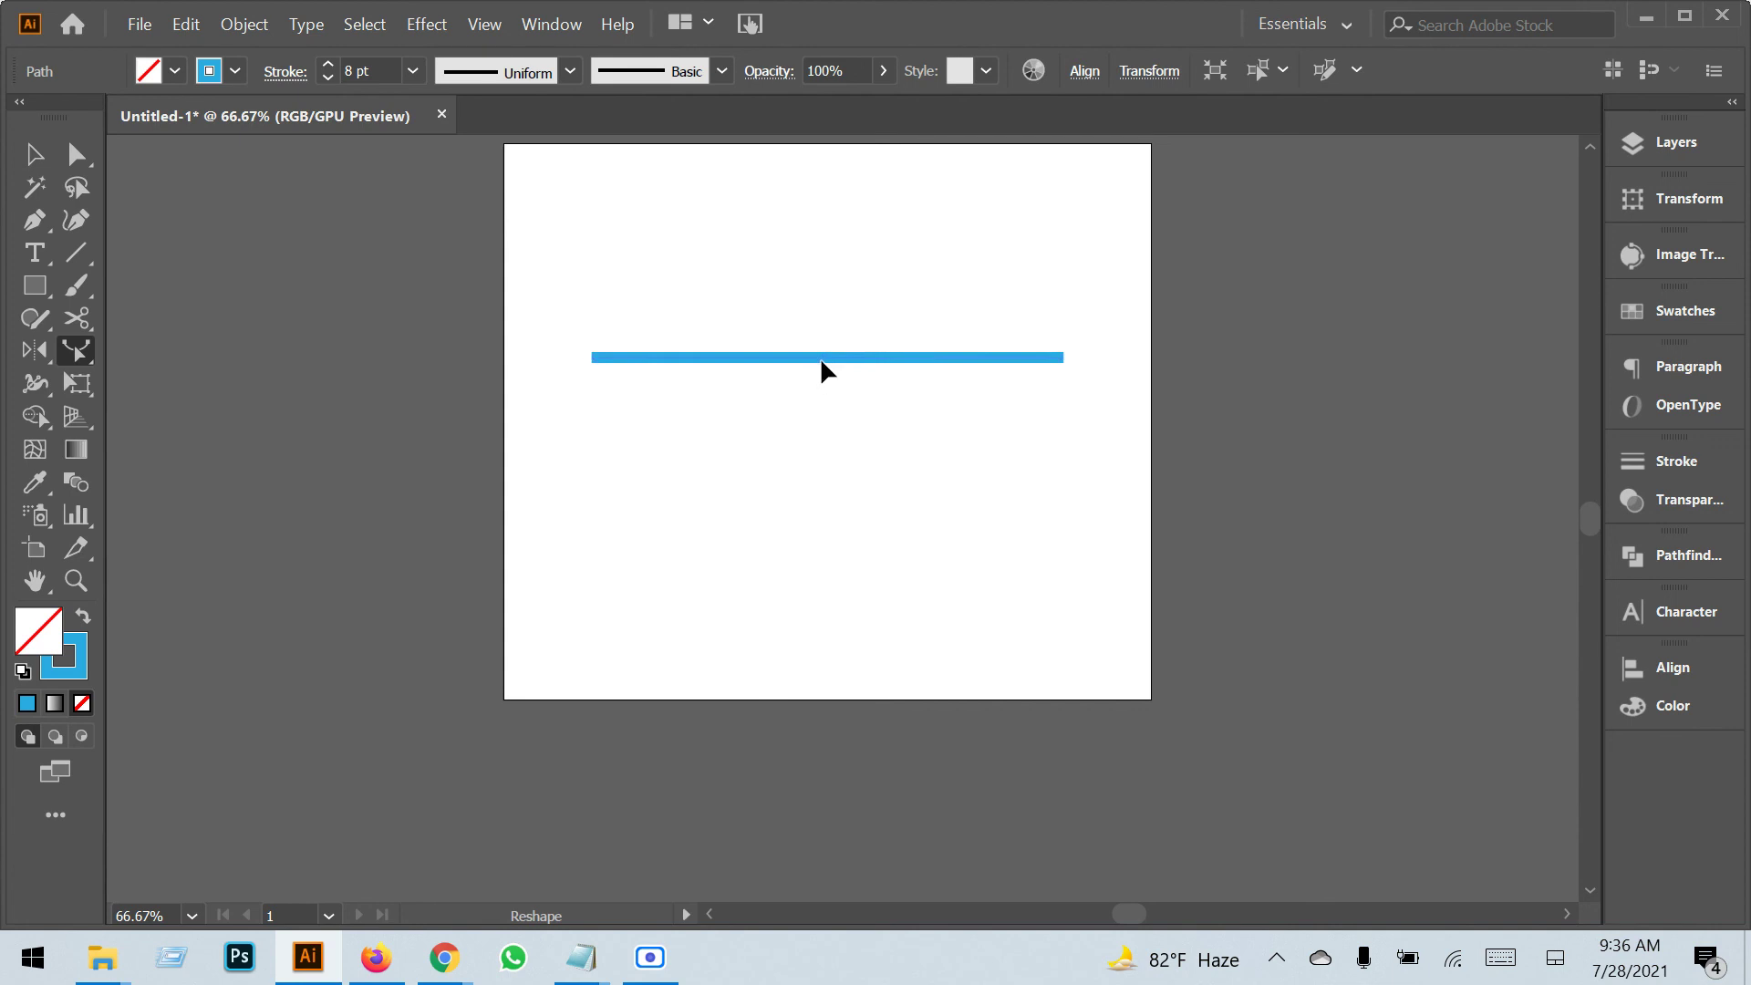
left_click_drag(821, 361, 820, 447)
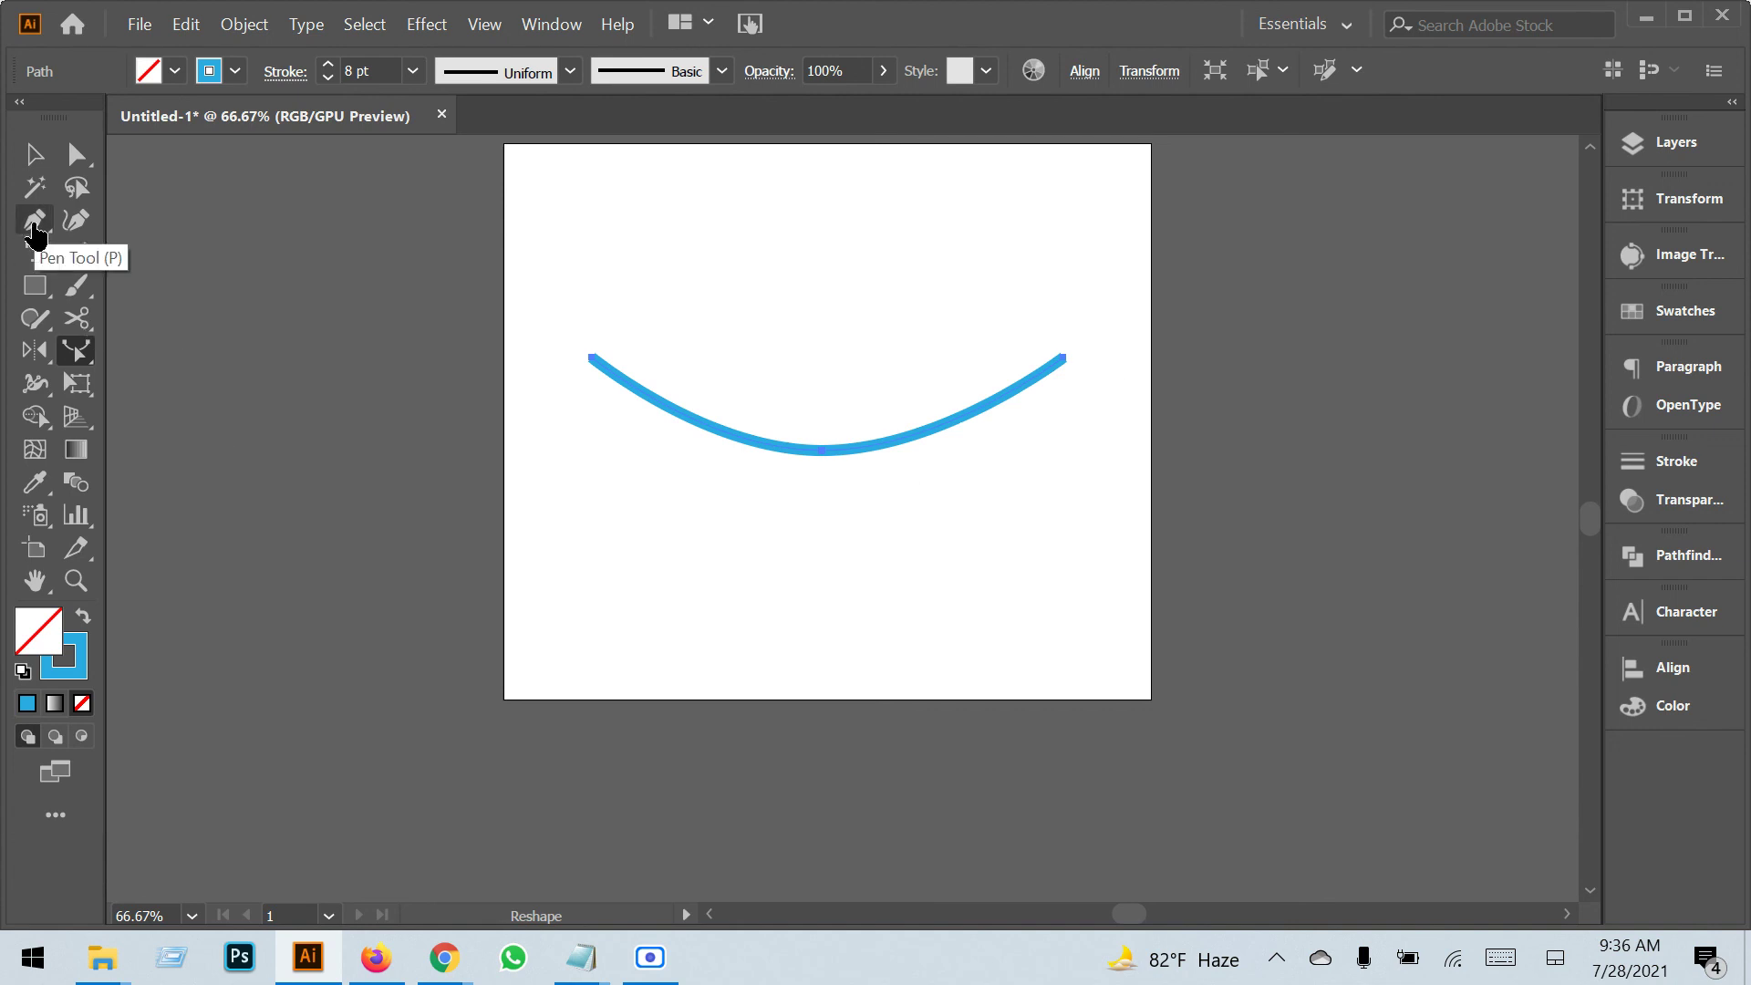
key("ctrl+z")
left_click(33, 155)
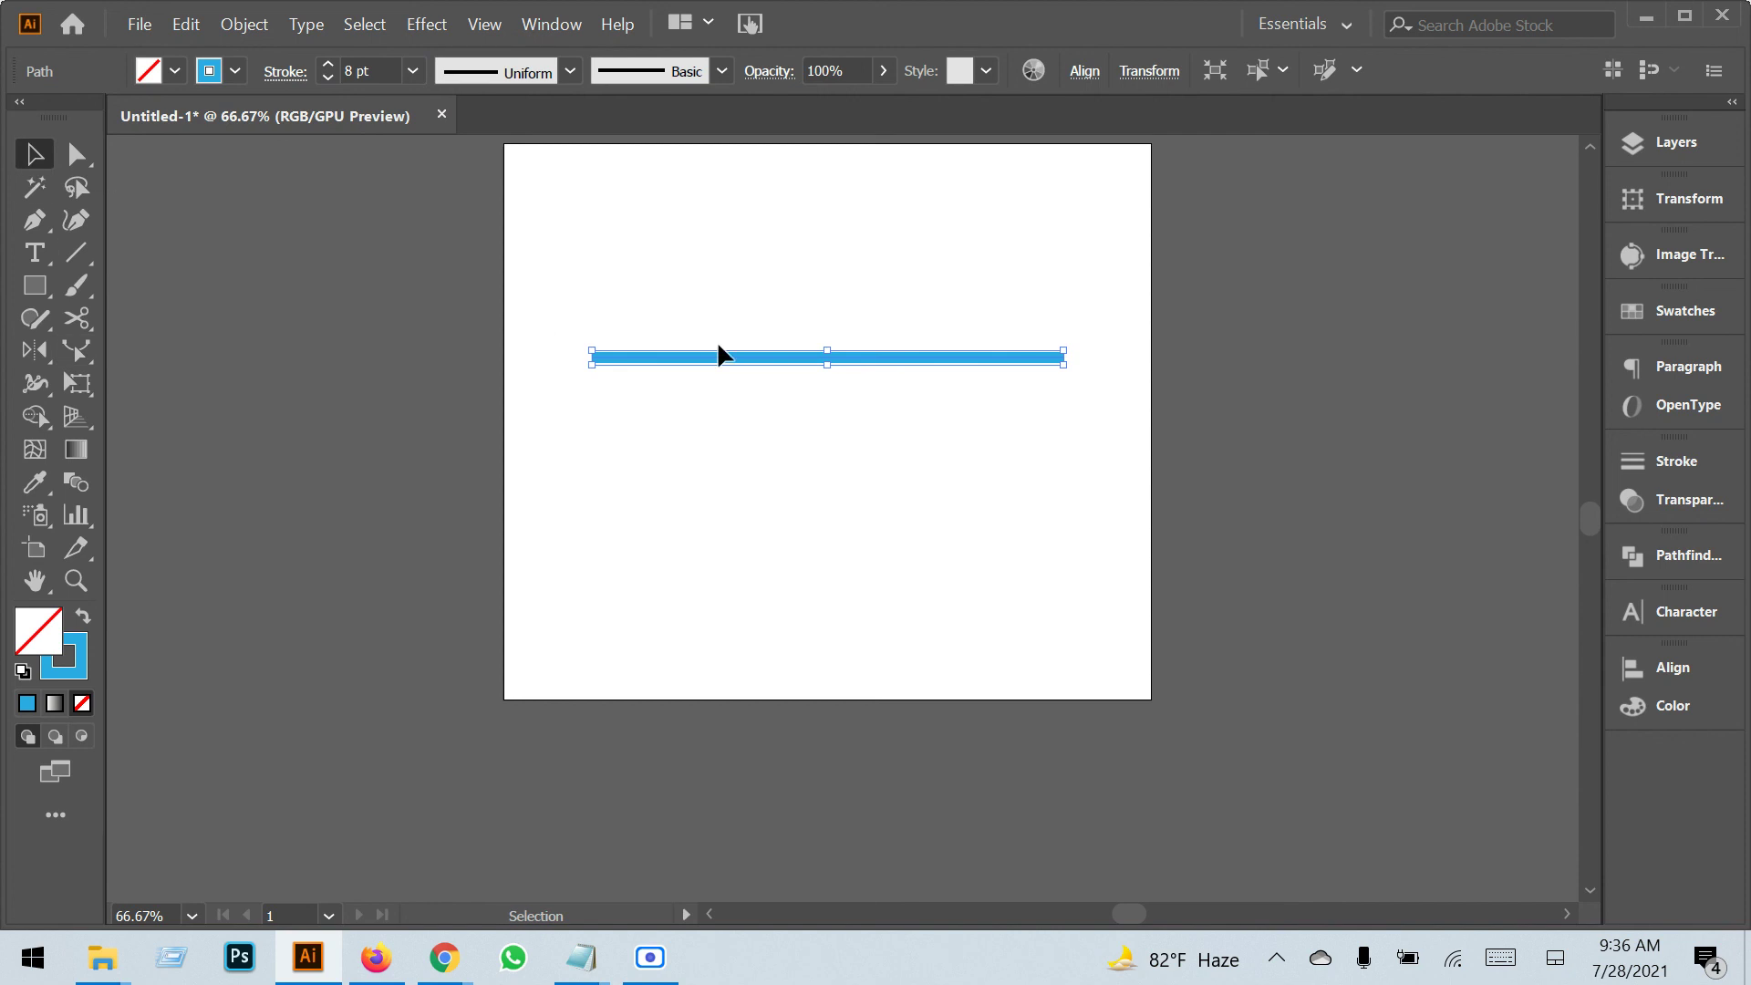
Shape the blue line into a wave with the Curvature tool, pulling the middle down, the quarter points up and both ends down.
left_click(77, 221)
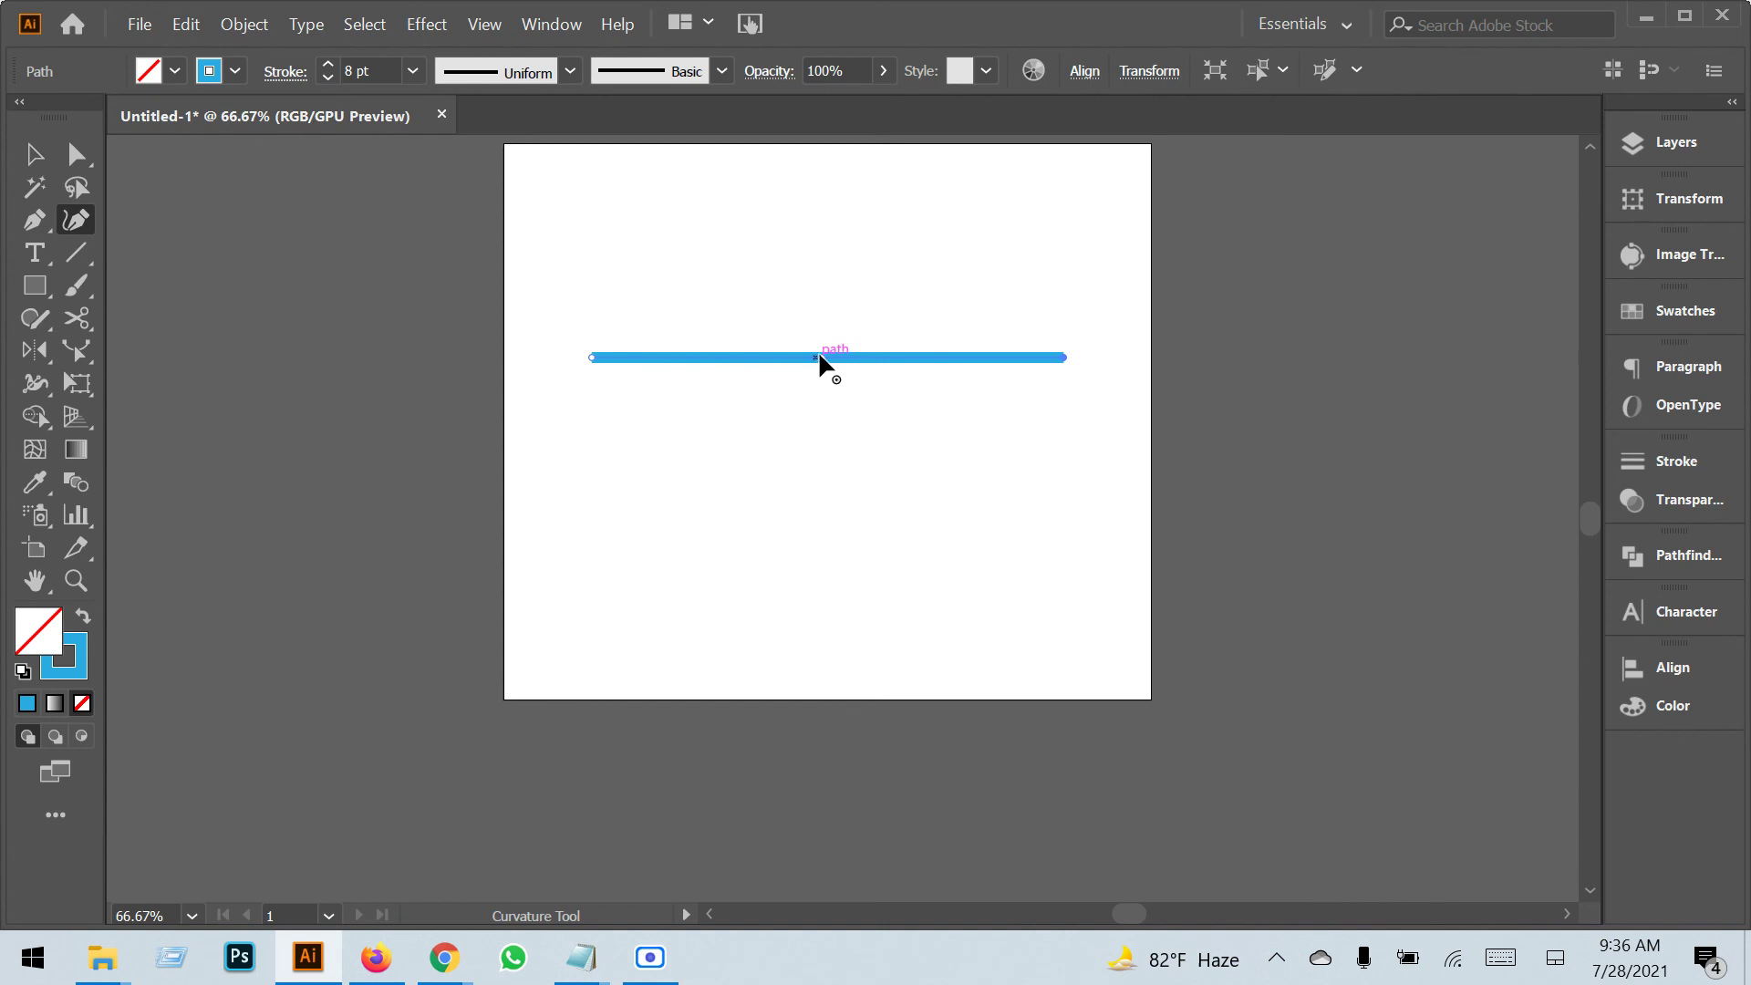
left_click_drag(819, 357, 816, 461)
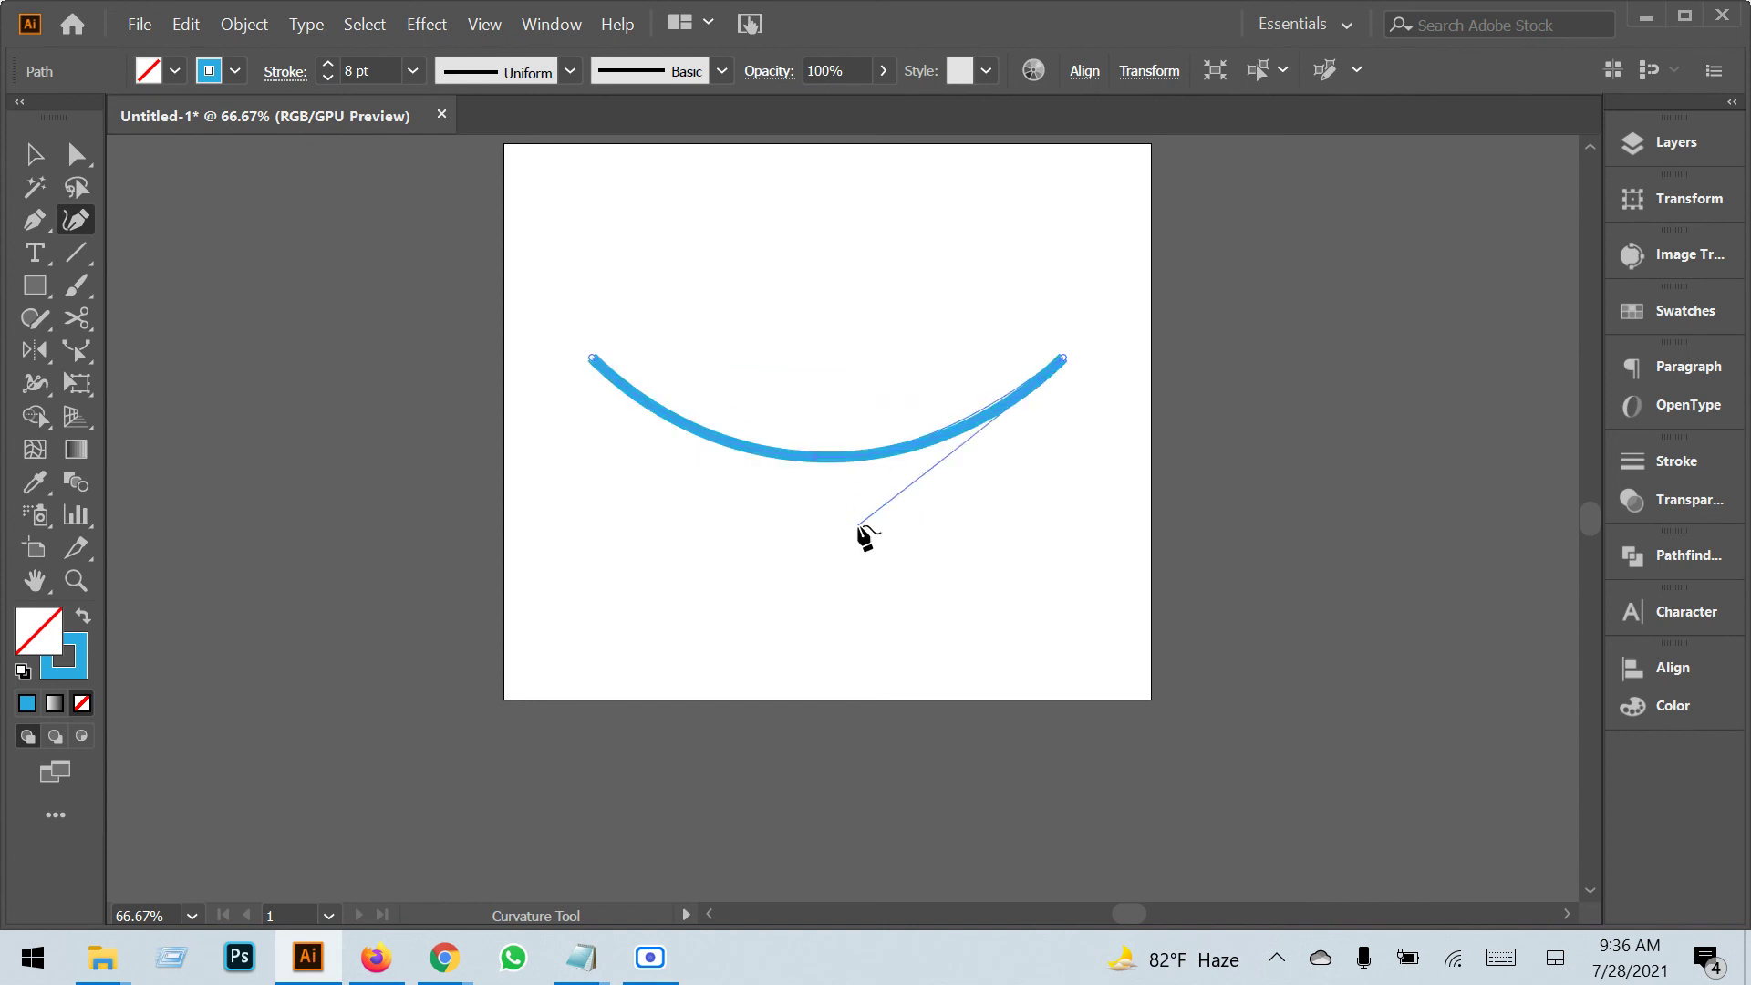
left_click_drag(688, 423, 768, 357)
left_click_drag(970, 434, 941, 339)
left_click_drag(593, 357, 599, 435)
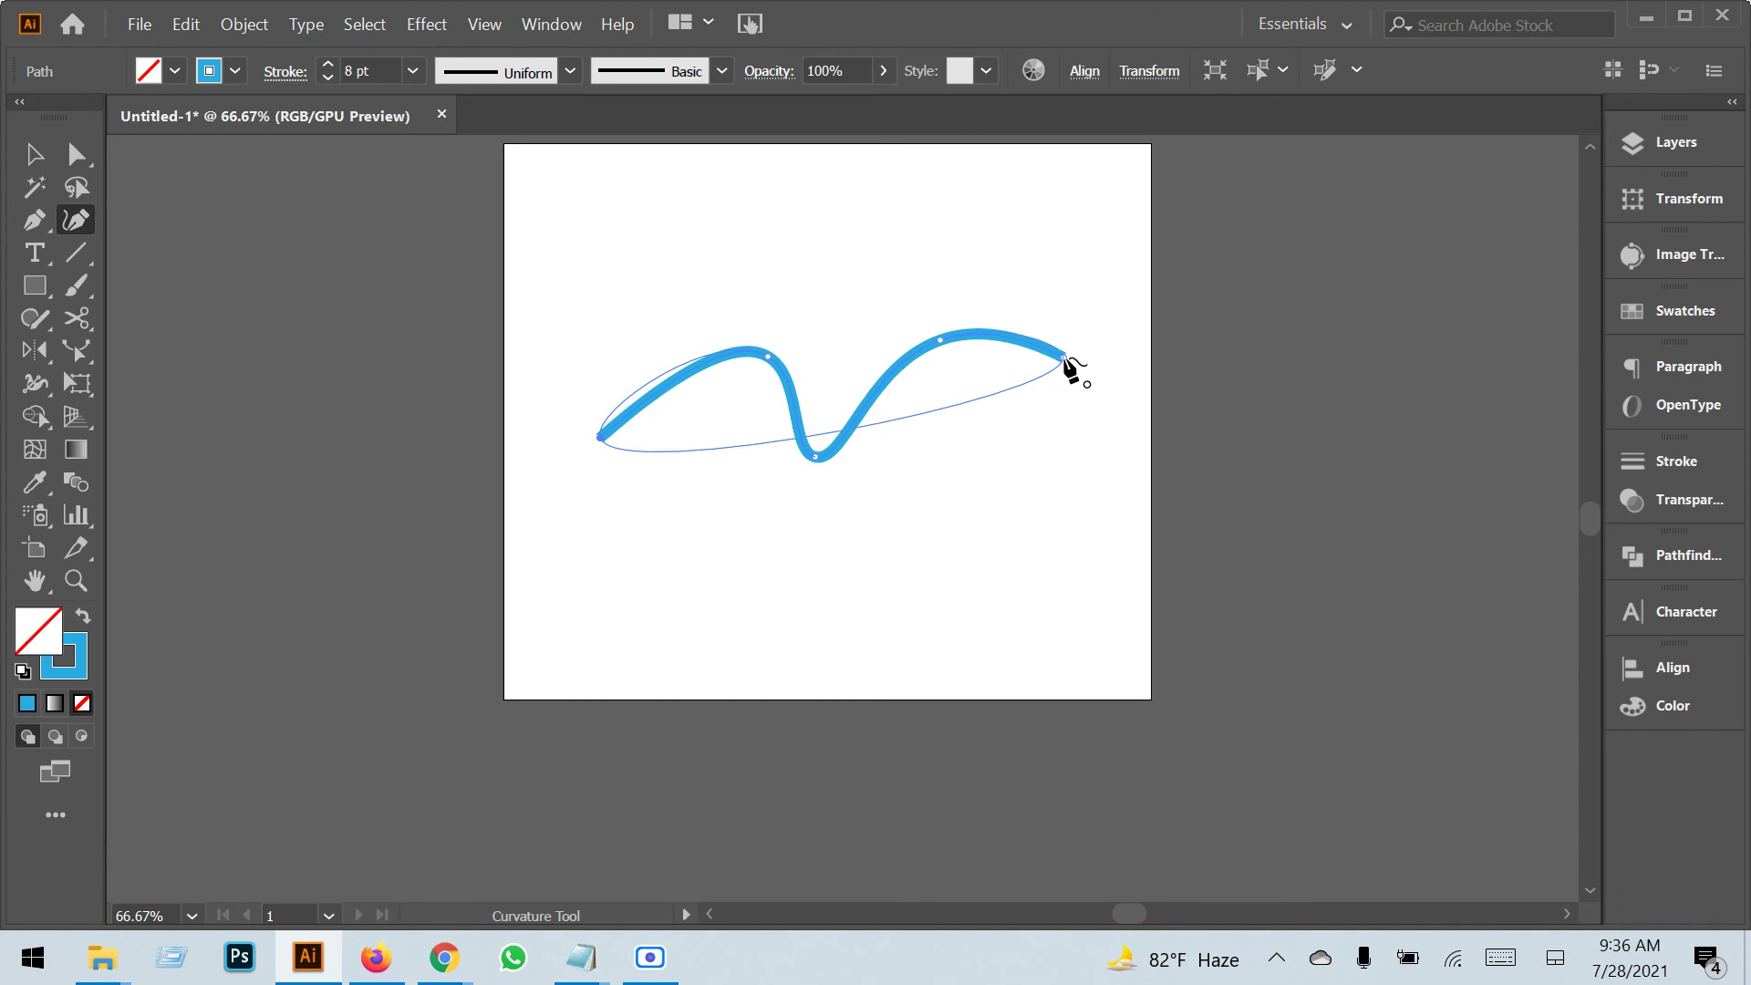
left_click_drag(1064, 357, 997, 499)
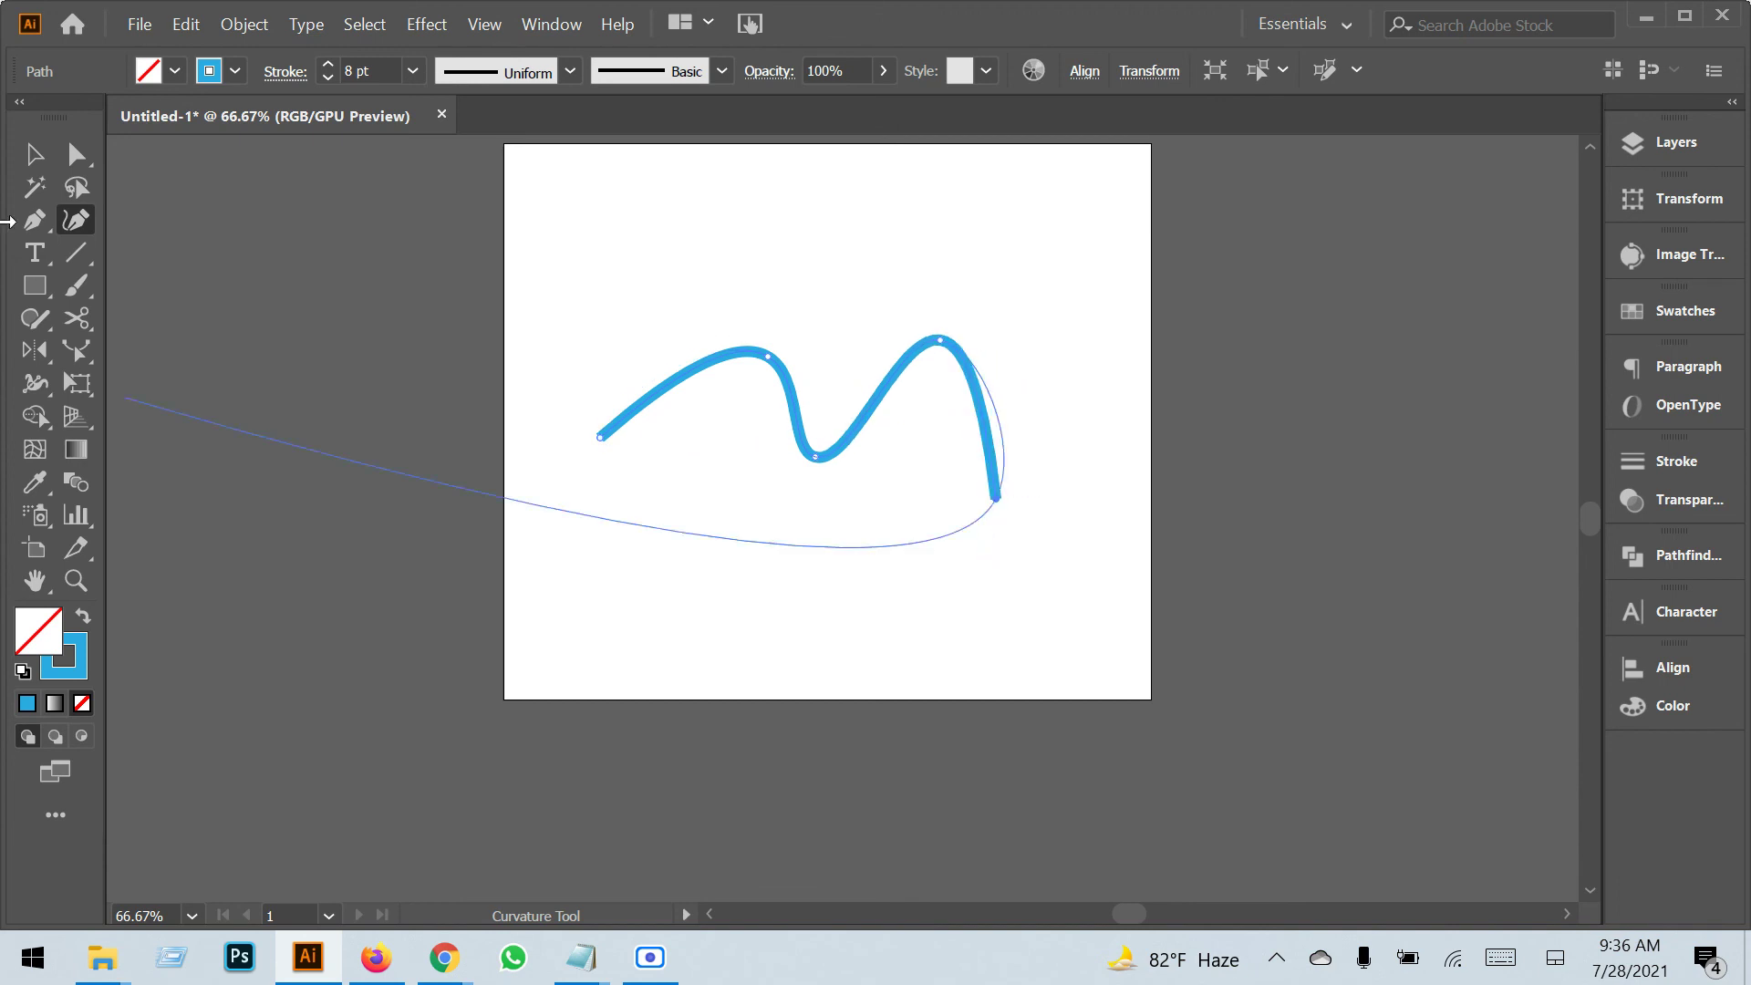
Delete the wavy line and draw an open M-shaped path with five anchor points using the Pen tool.
left_click(35, 155)
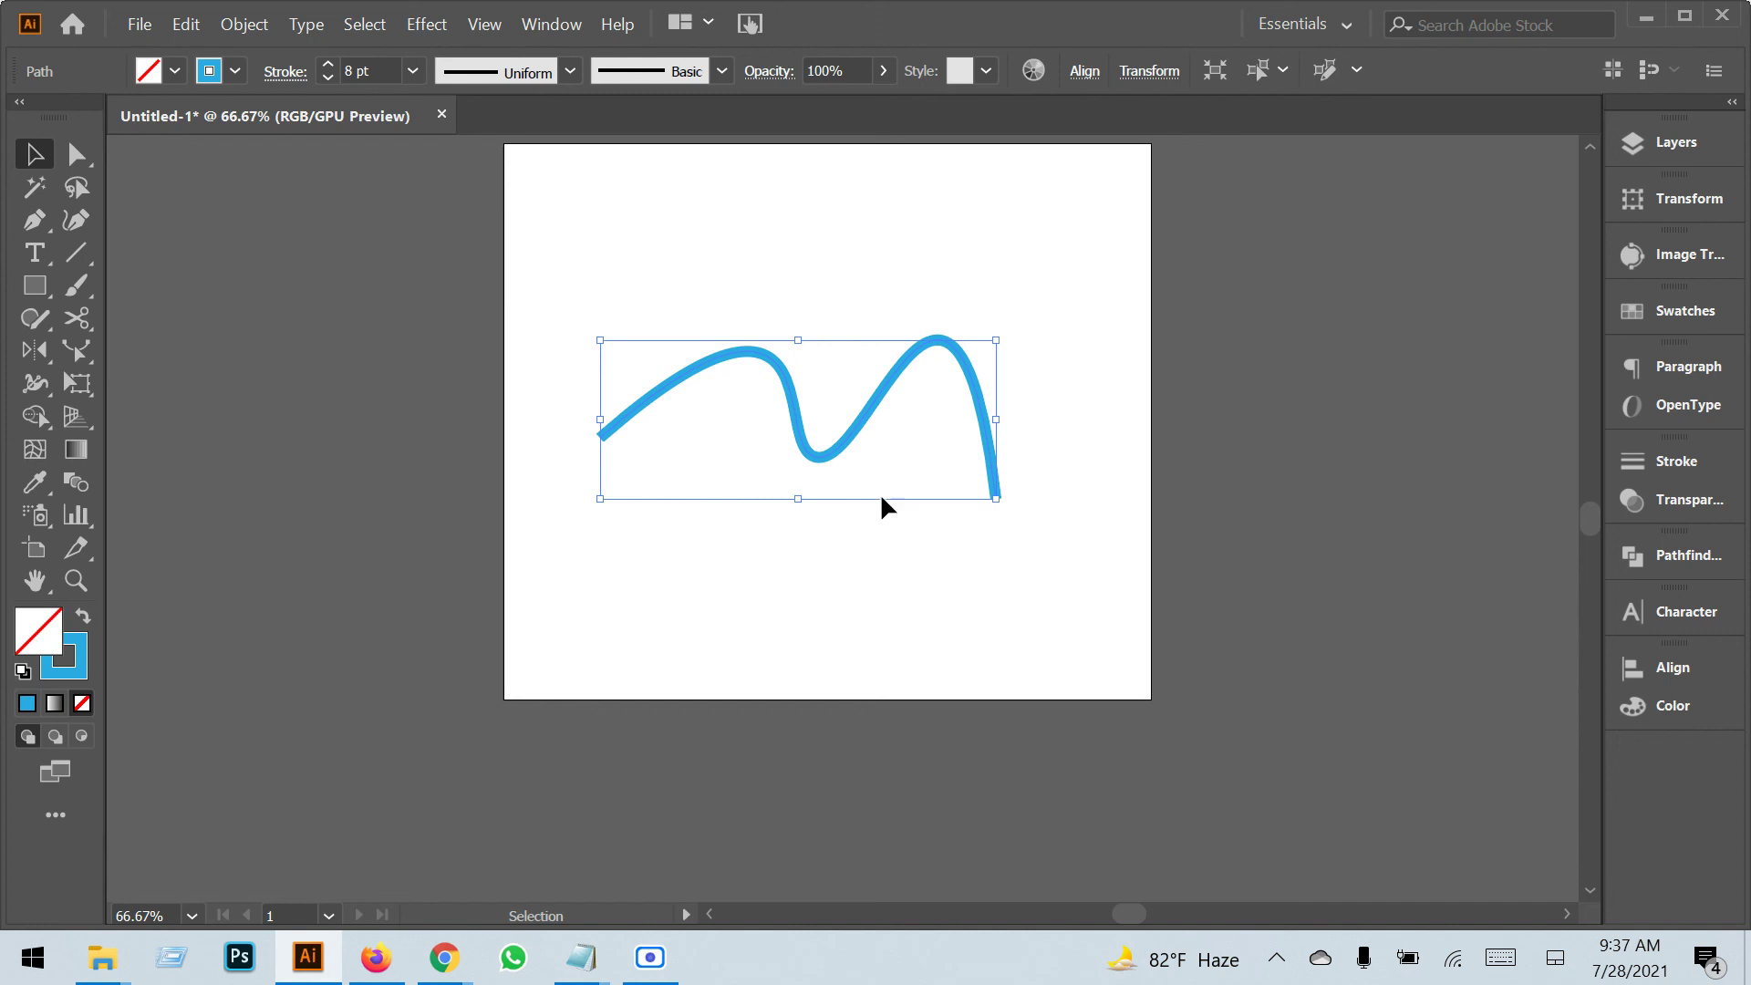
key("Delete")
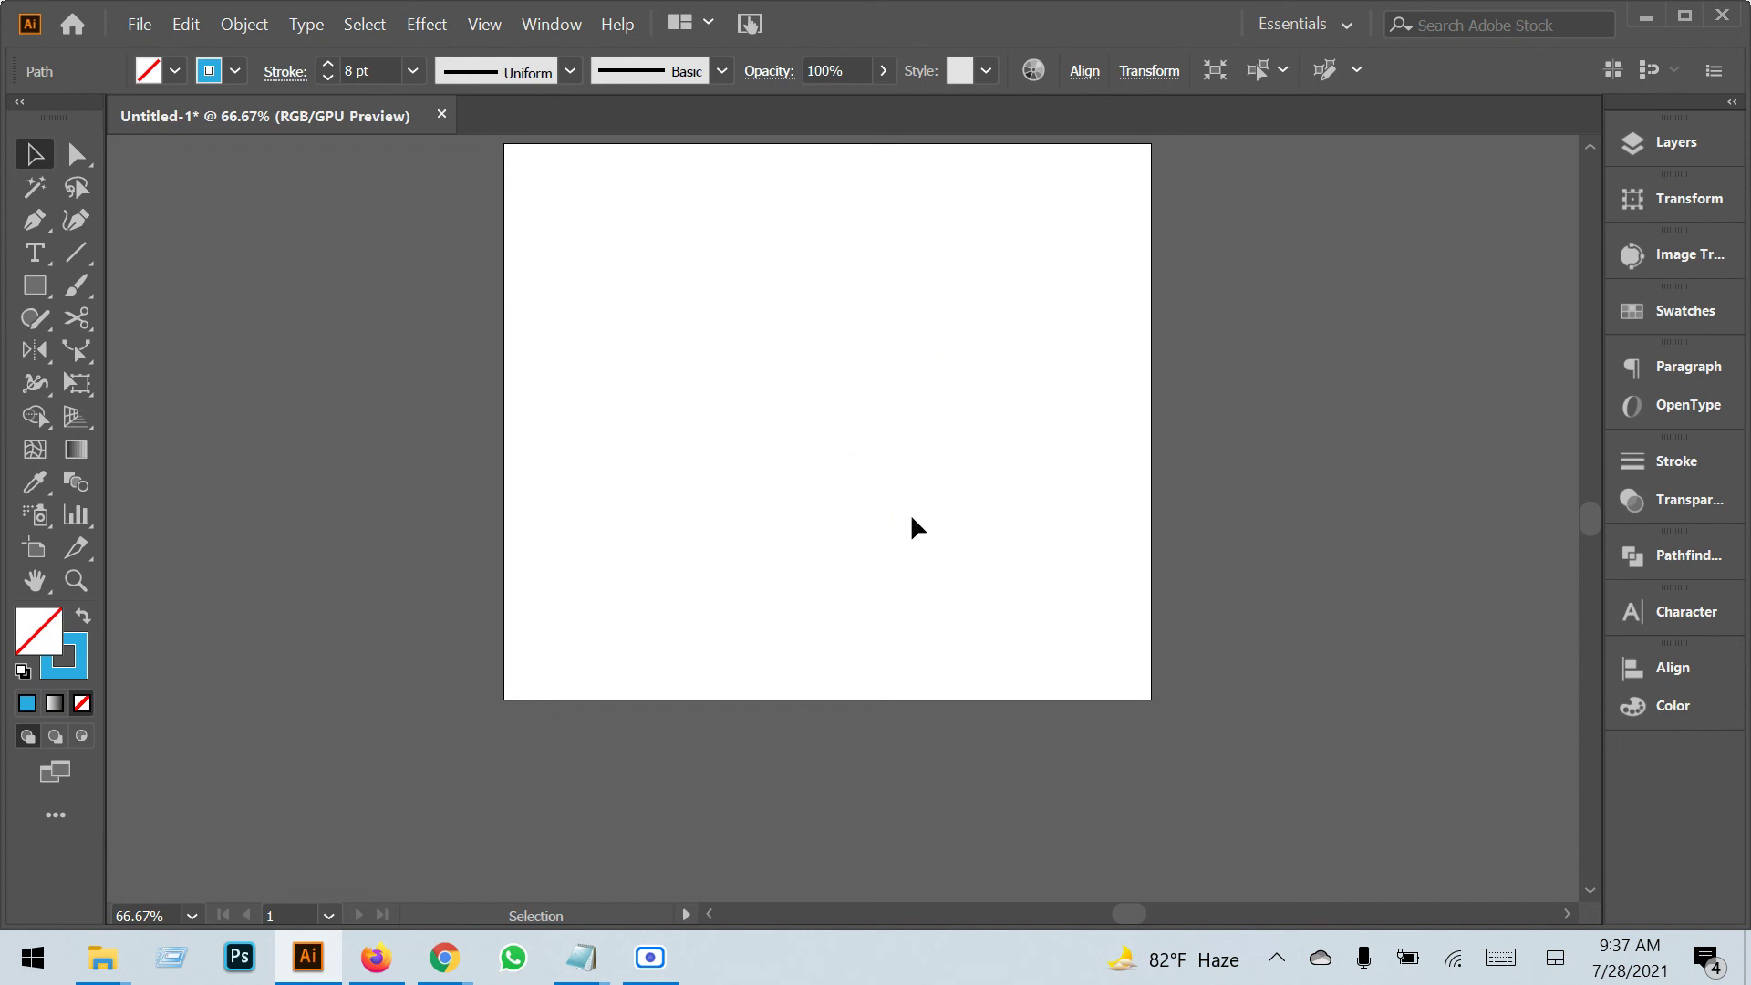
left_click(36, 220)
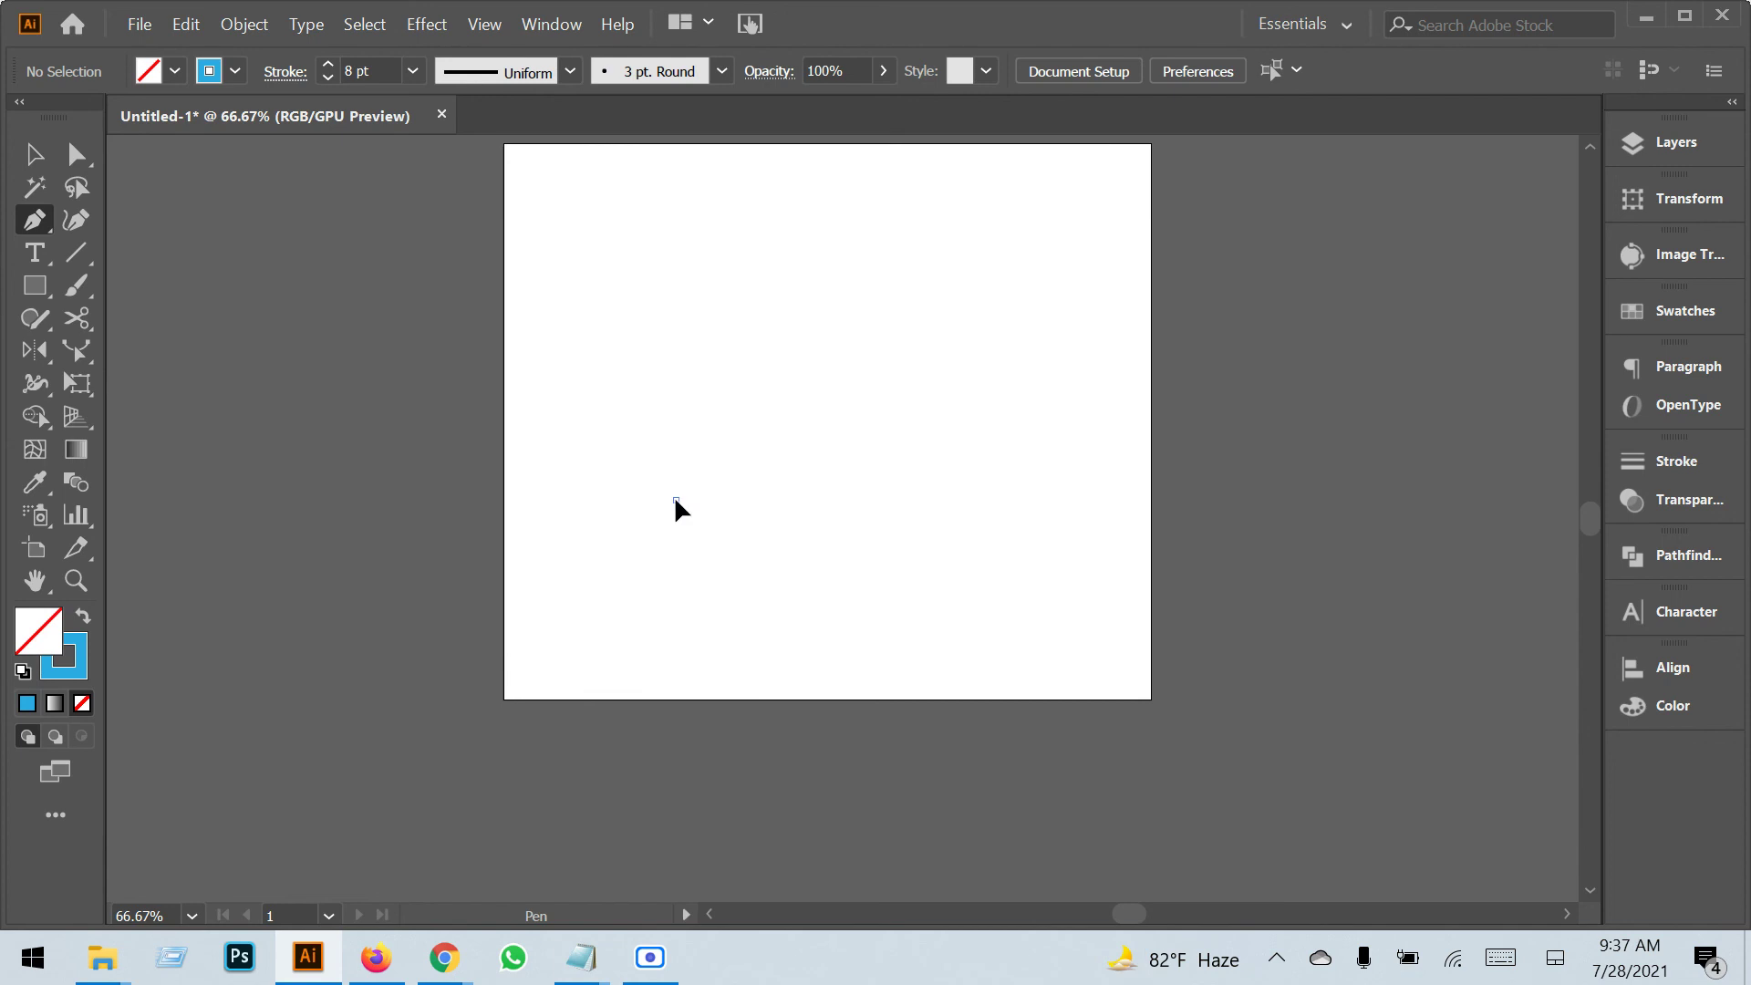
left_click(675, 499)
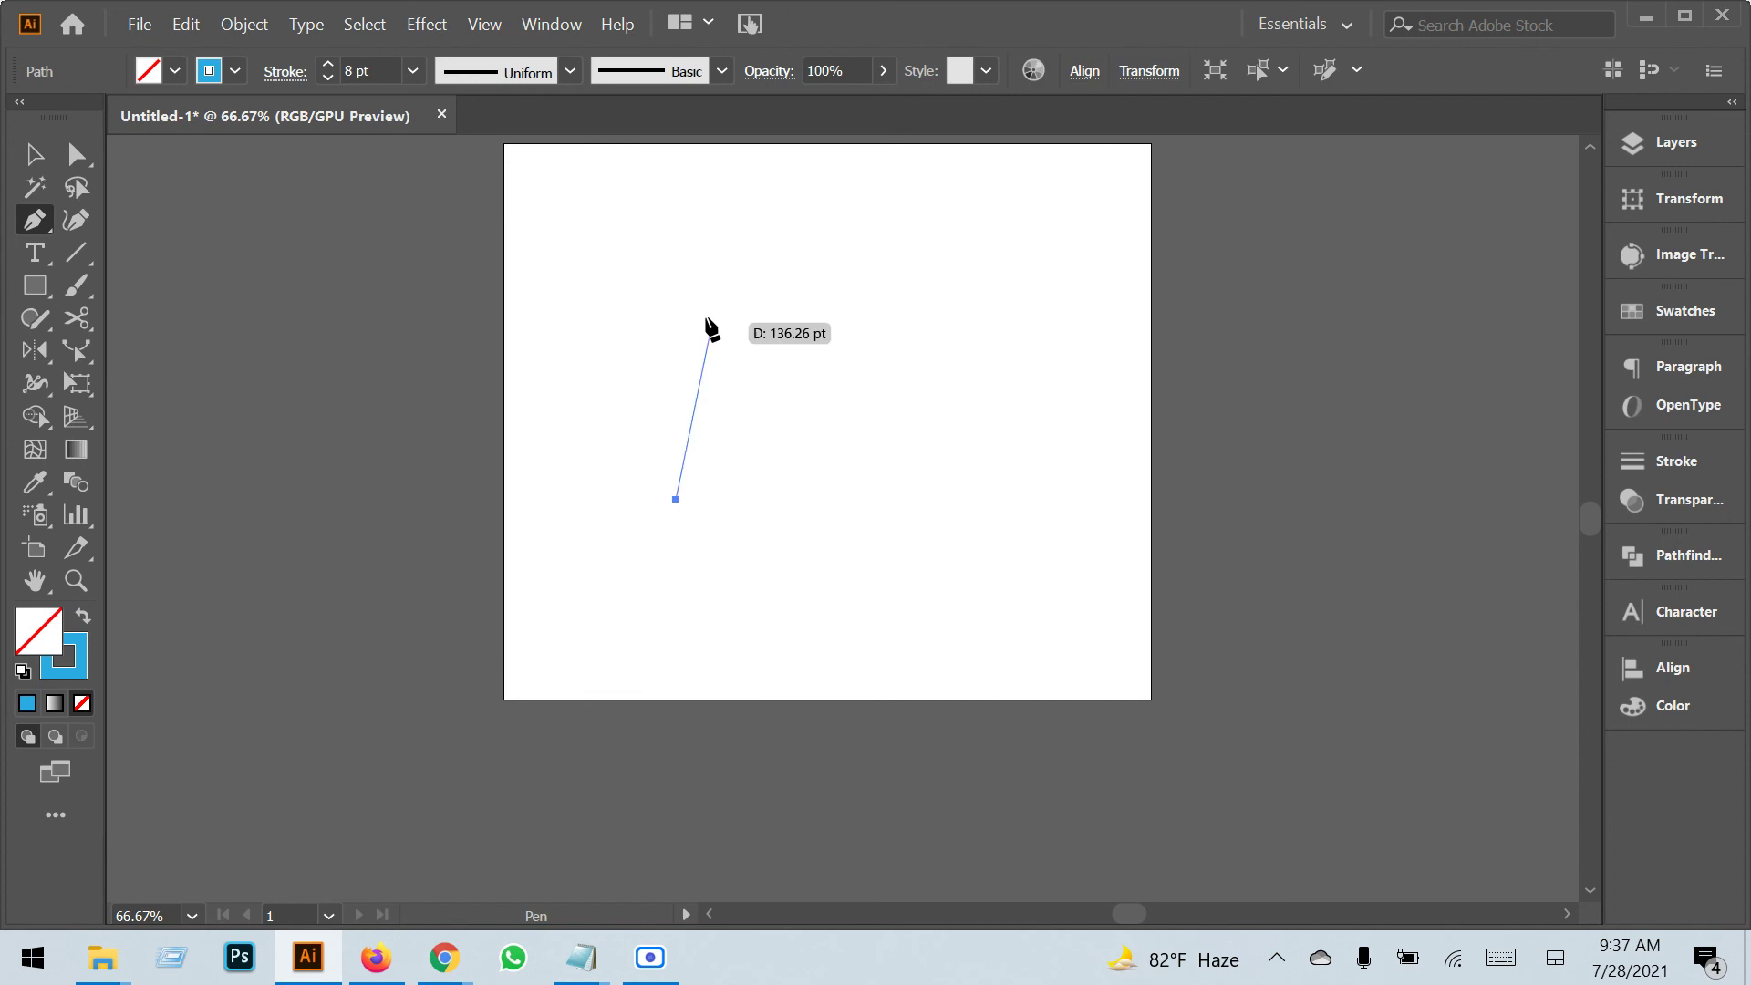
left_click(675, 279)
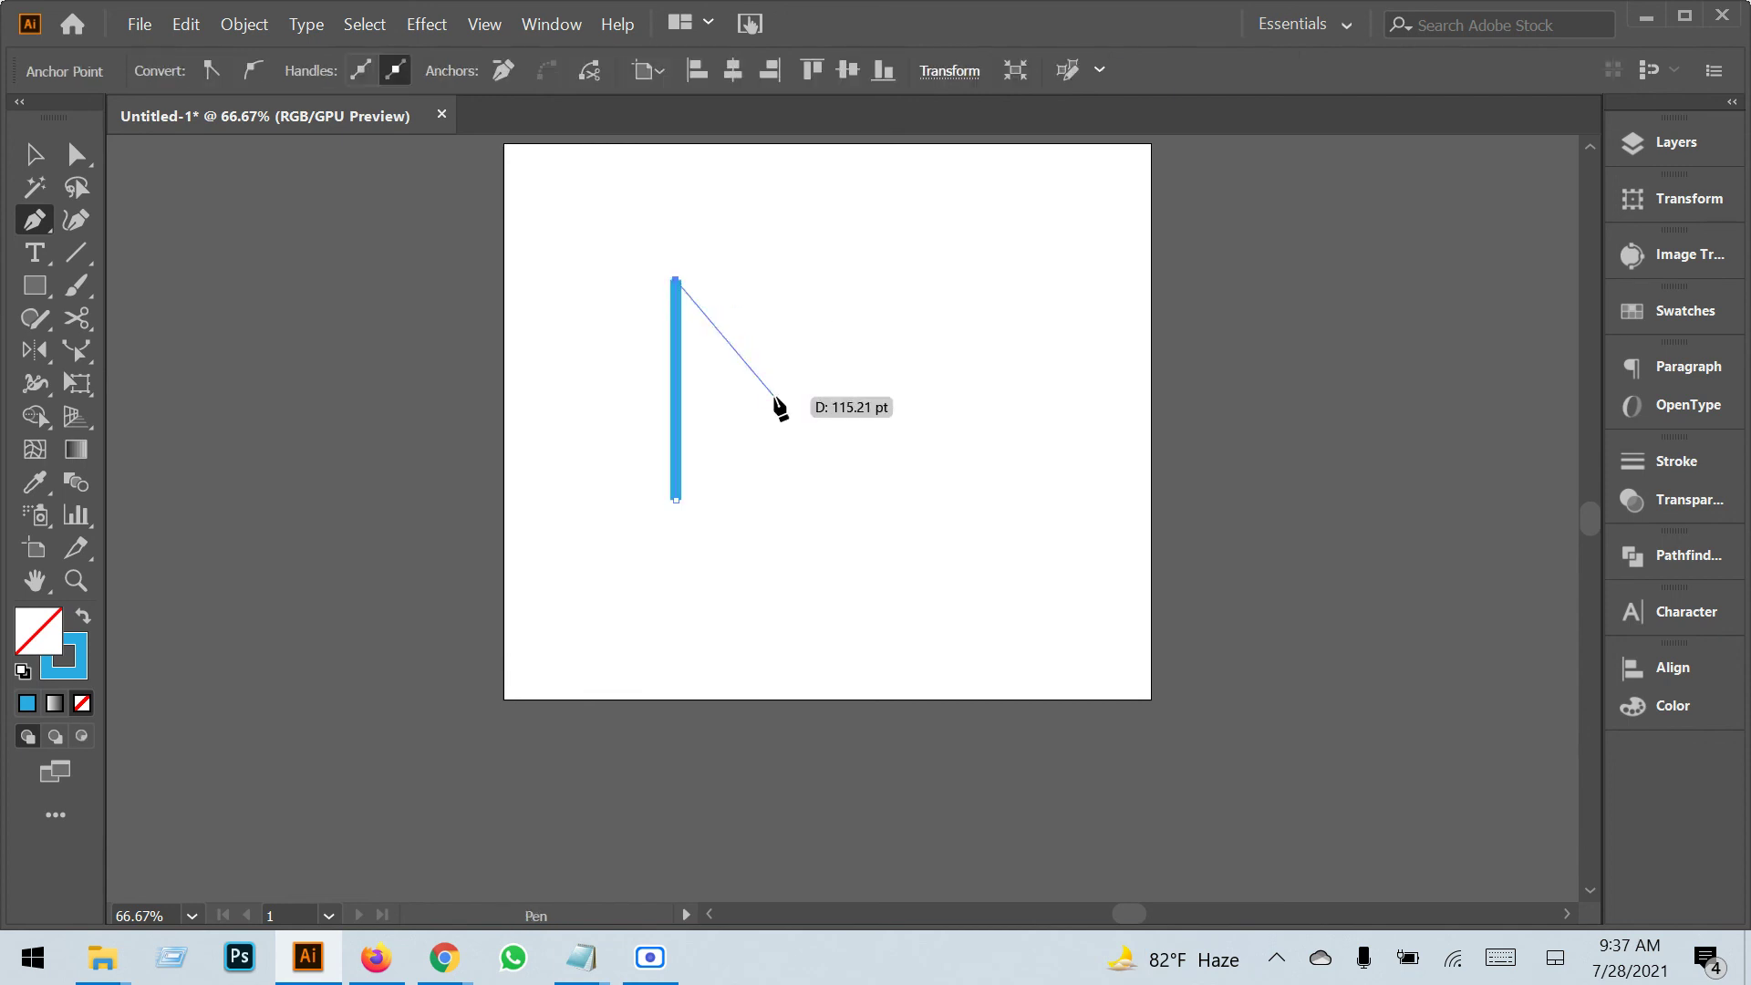
left_click(774, 396)
left_click(878, 281)
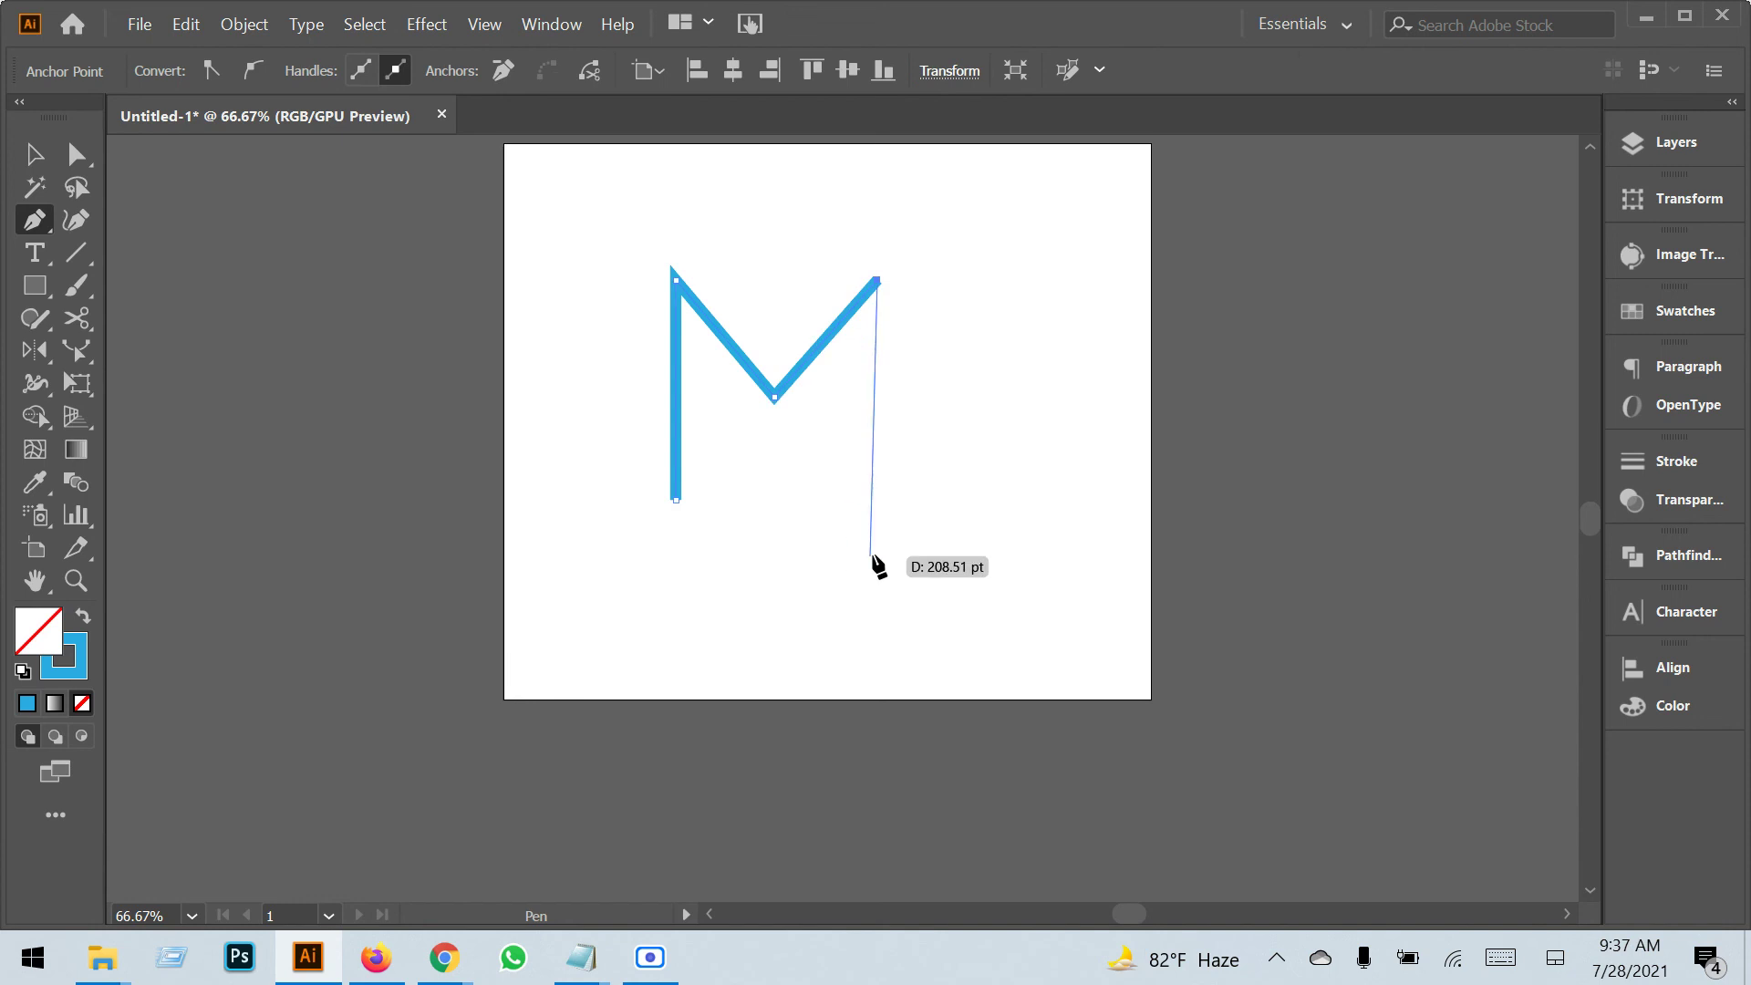
left_click(891, 547)
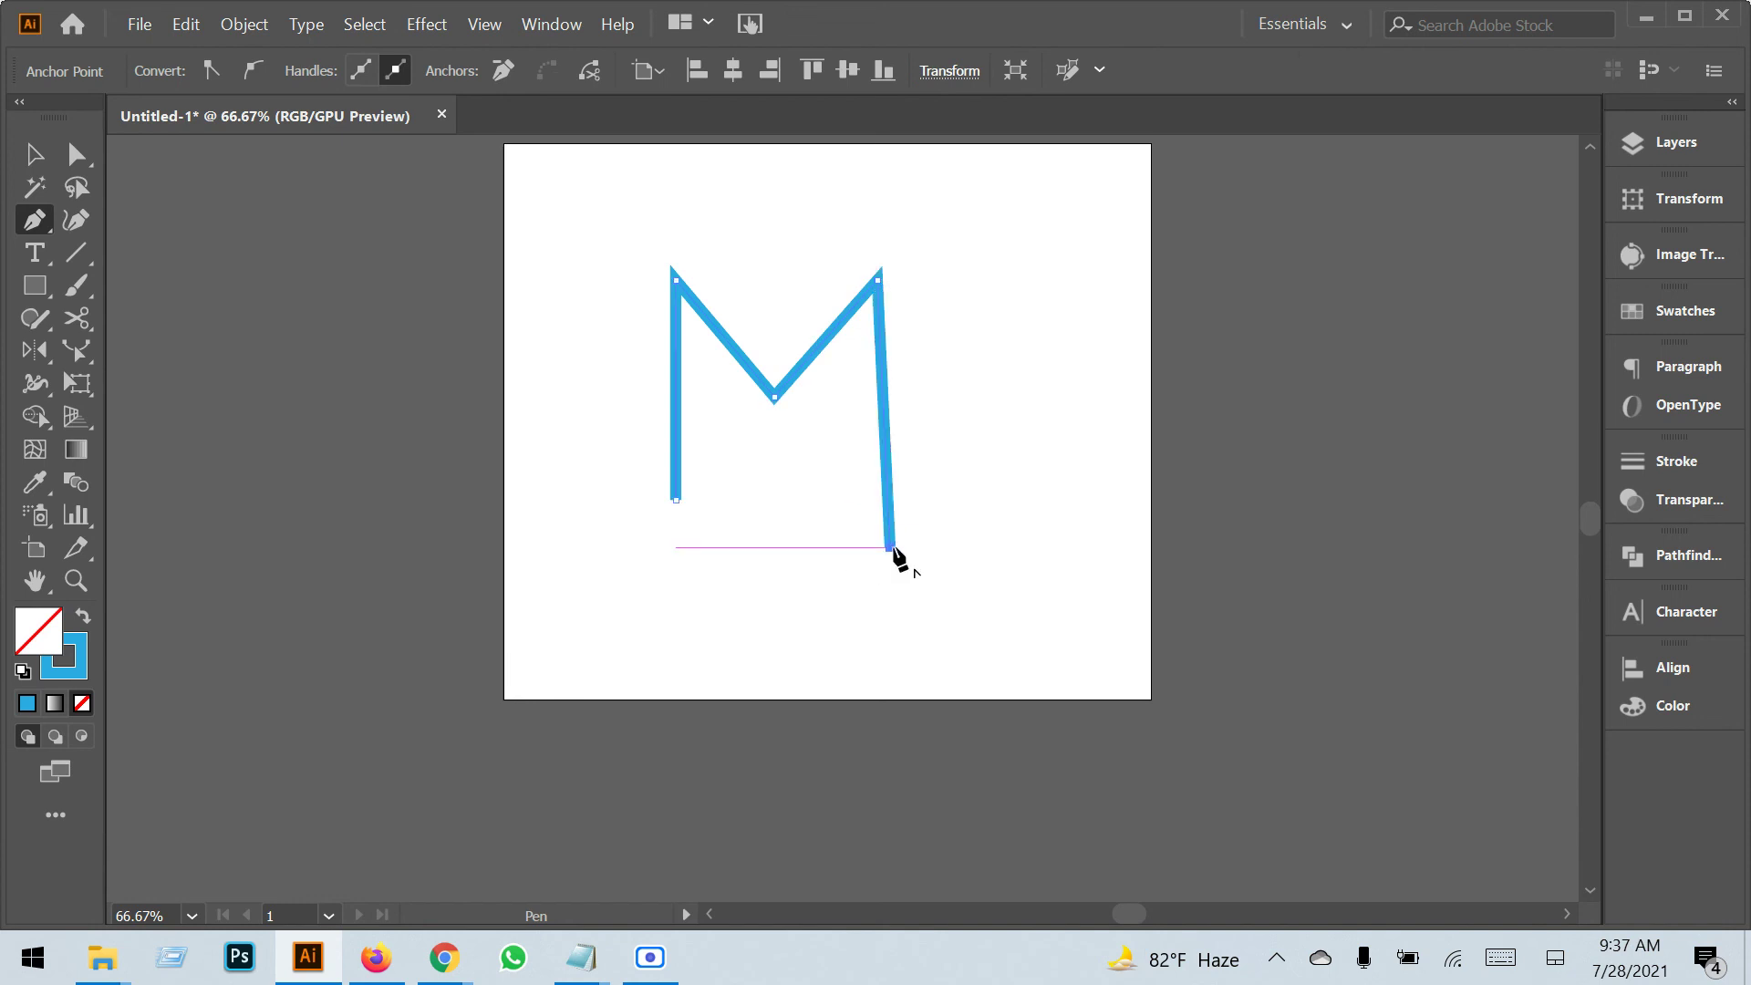
key("Escape")
Bow the M's two outer legs outward with the Reshape tool and pull both of their lower ends further down.
left_click(77, 352)
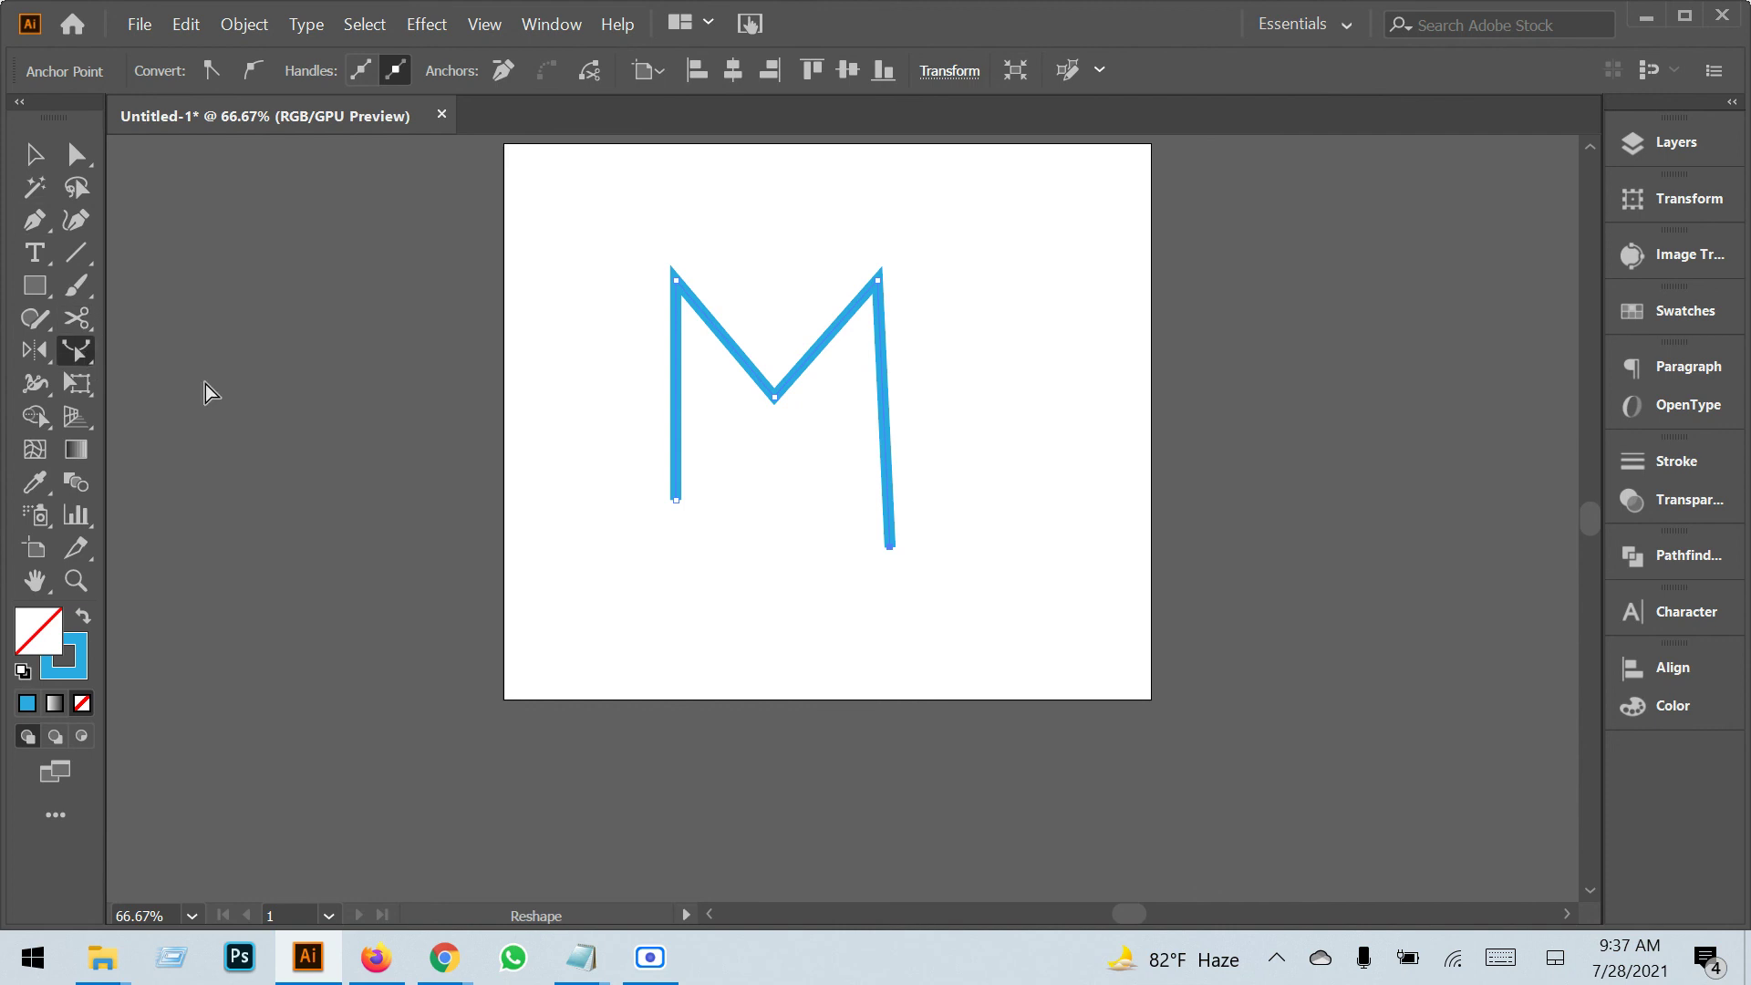
left_click(675, 500)
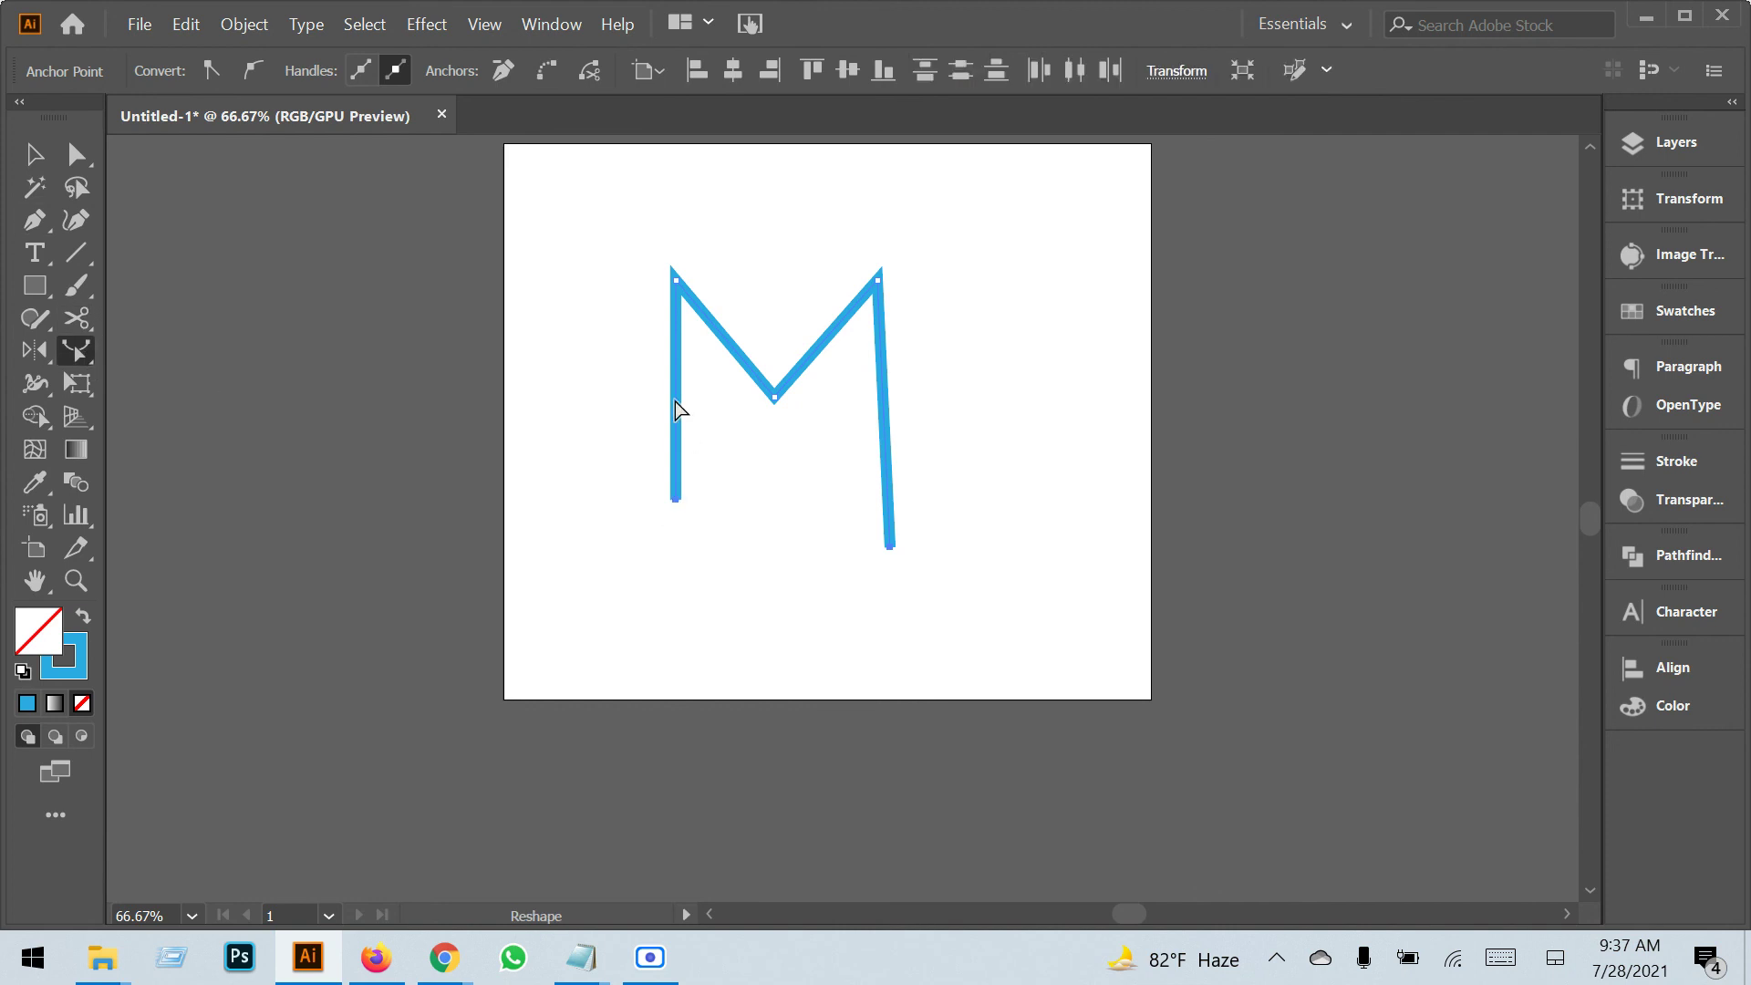
left_click_drag(675, 402, 602, 402)
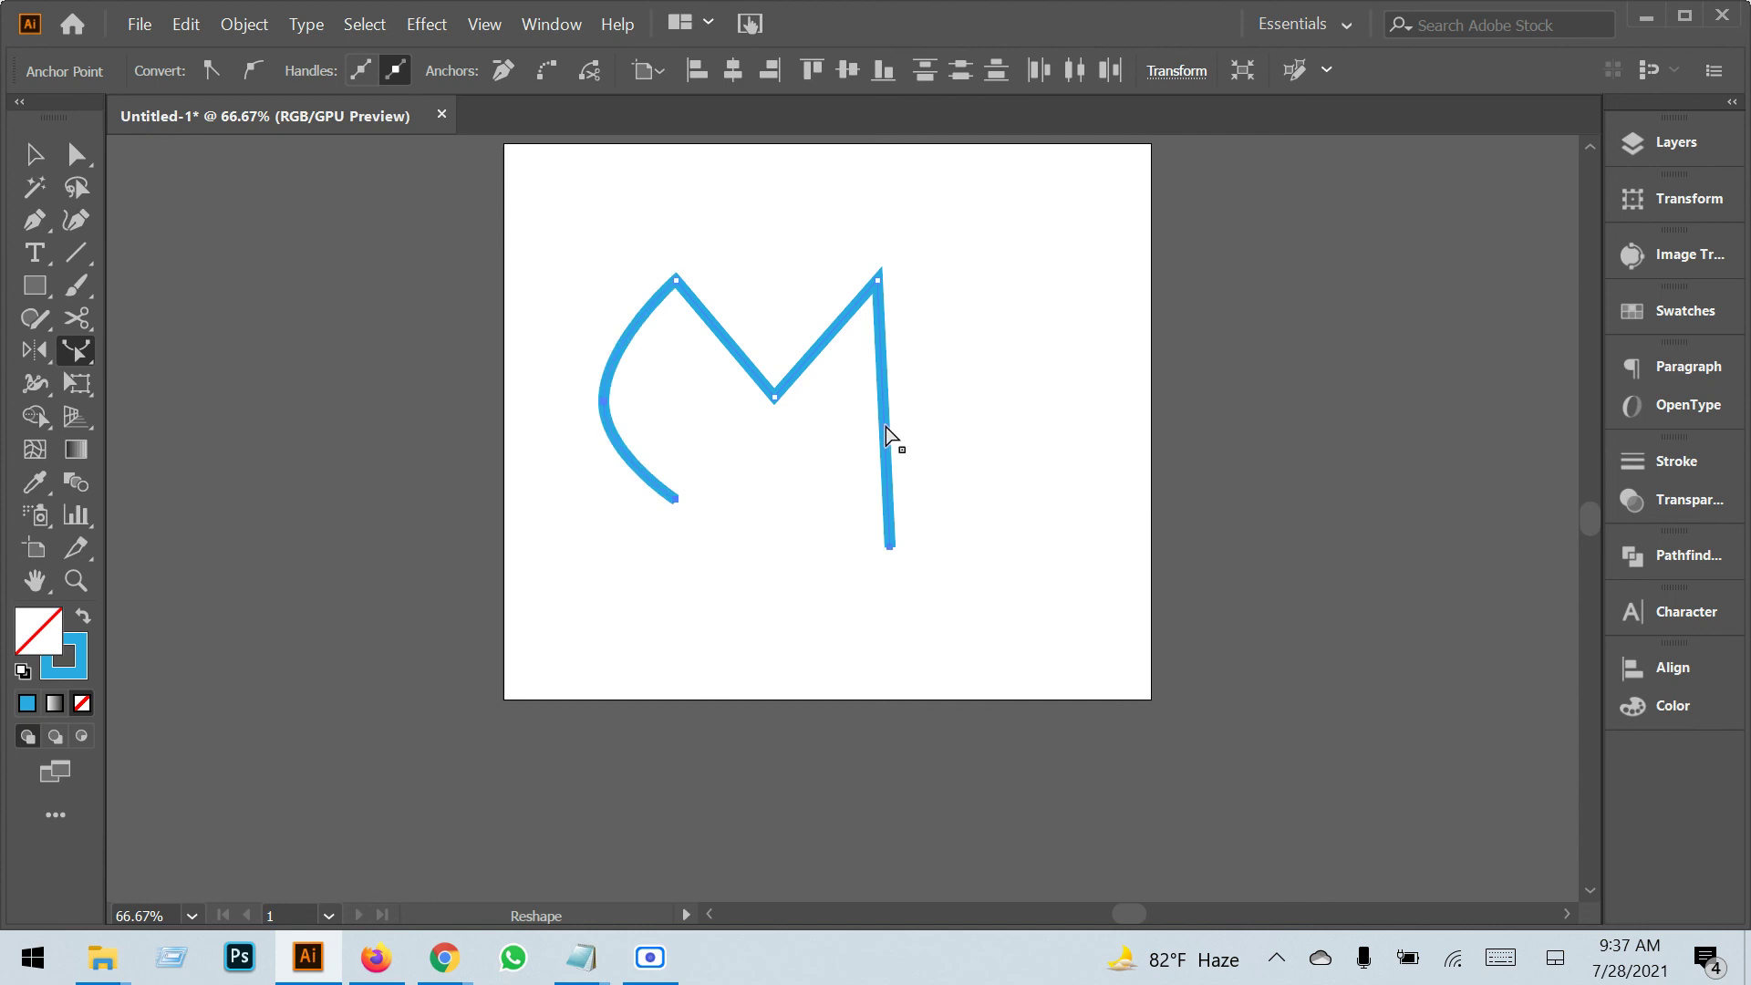
mouse_move(886, 427)
left_mouse_down()
mouse_move(1000, 422)
mouse_move(948, 422)
left_mouse_up()
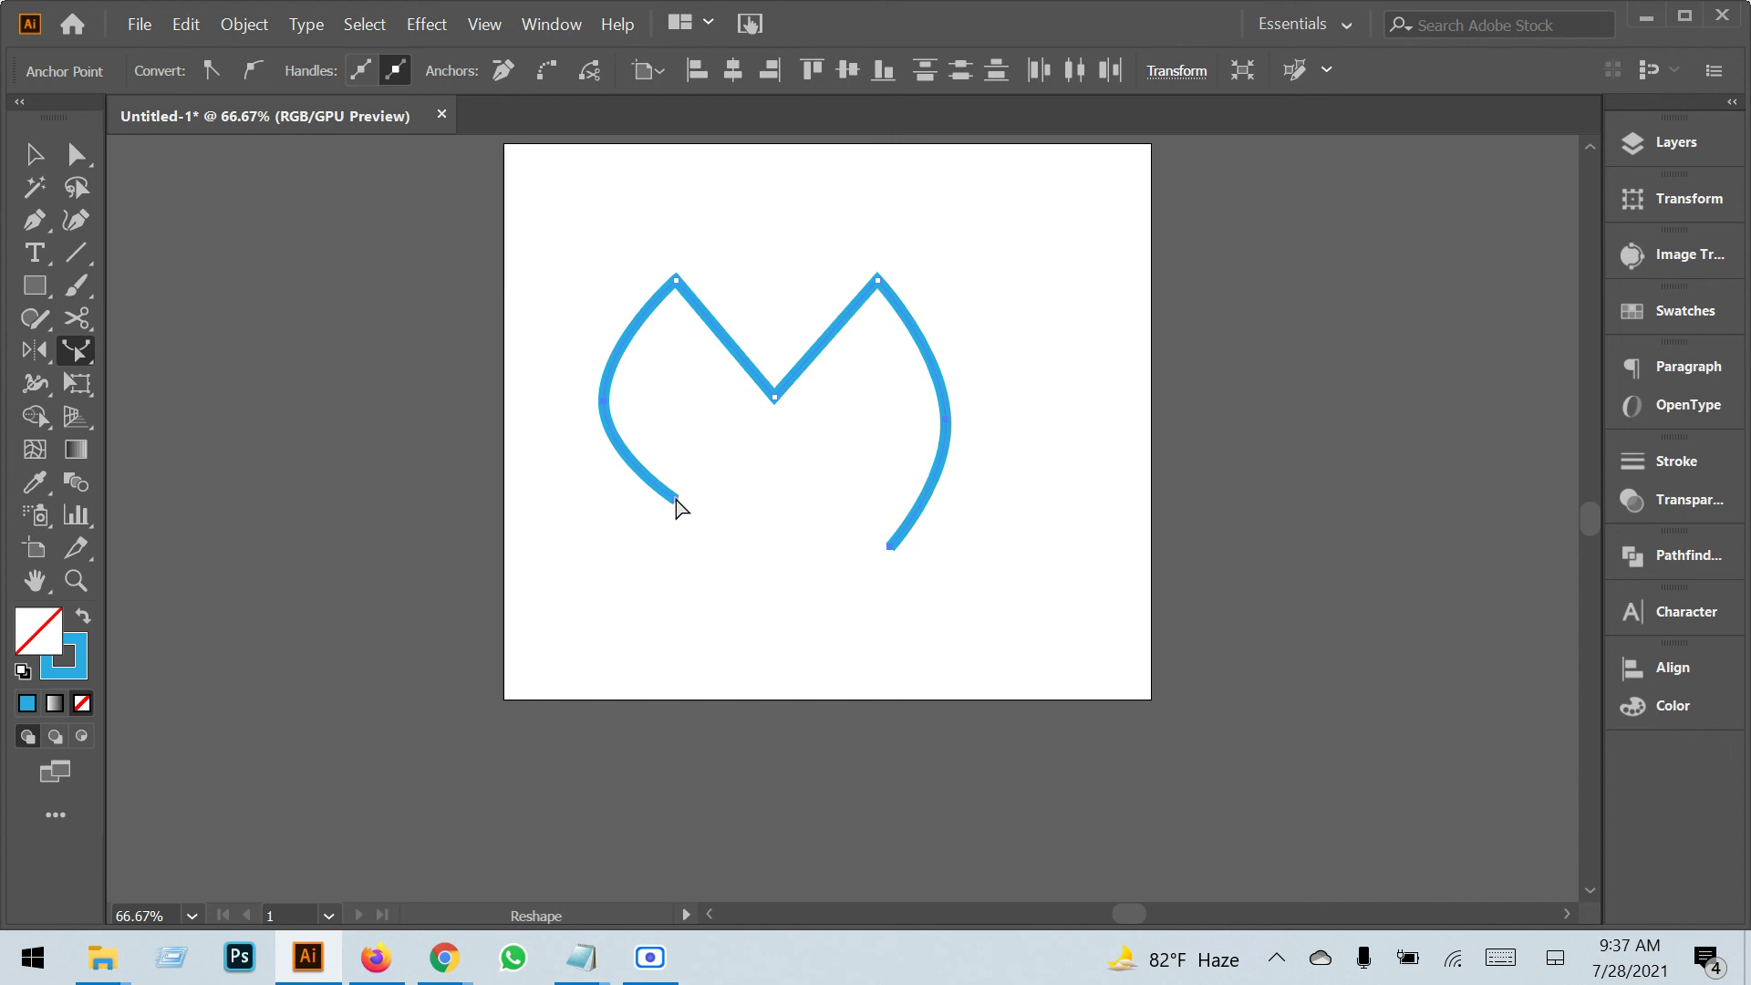
left_click_drag(675, 498, 678, 576)
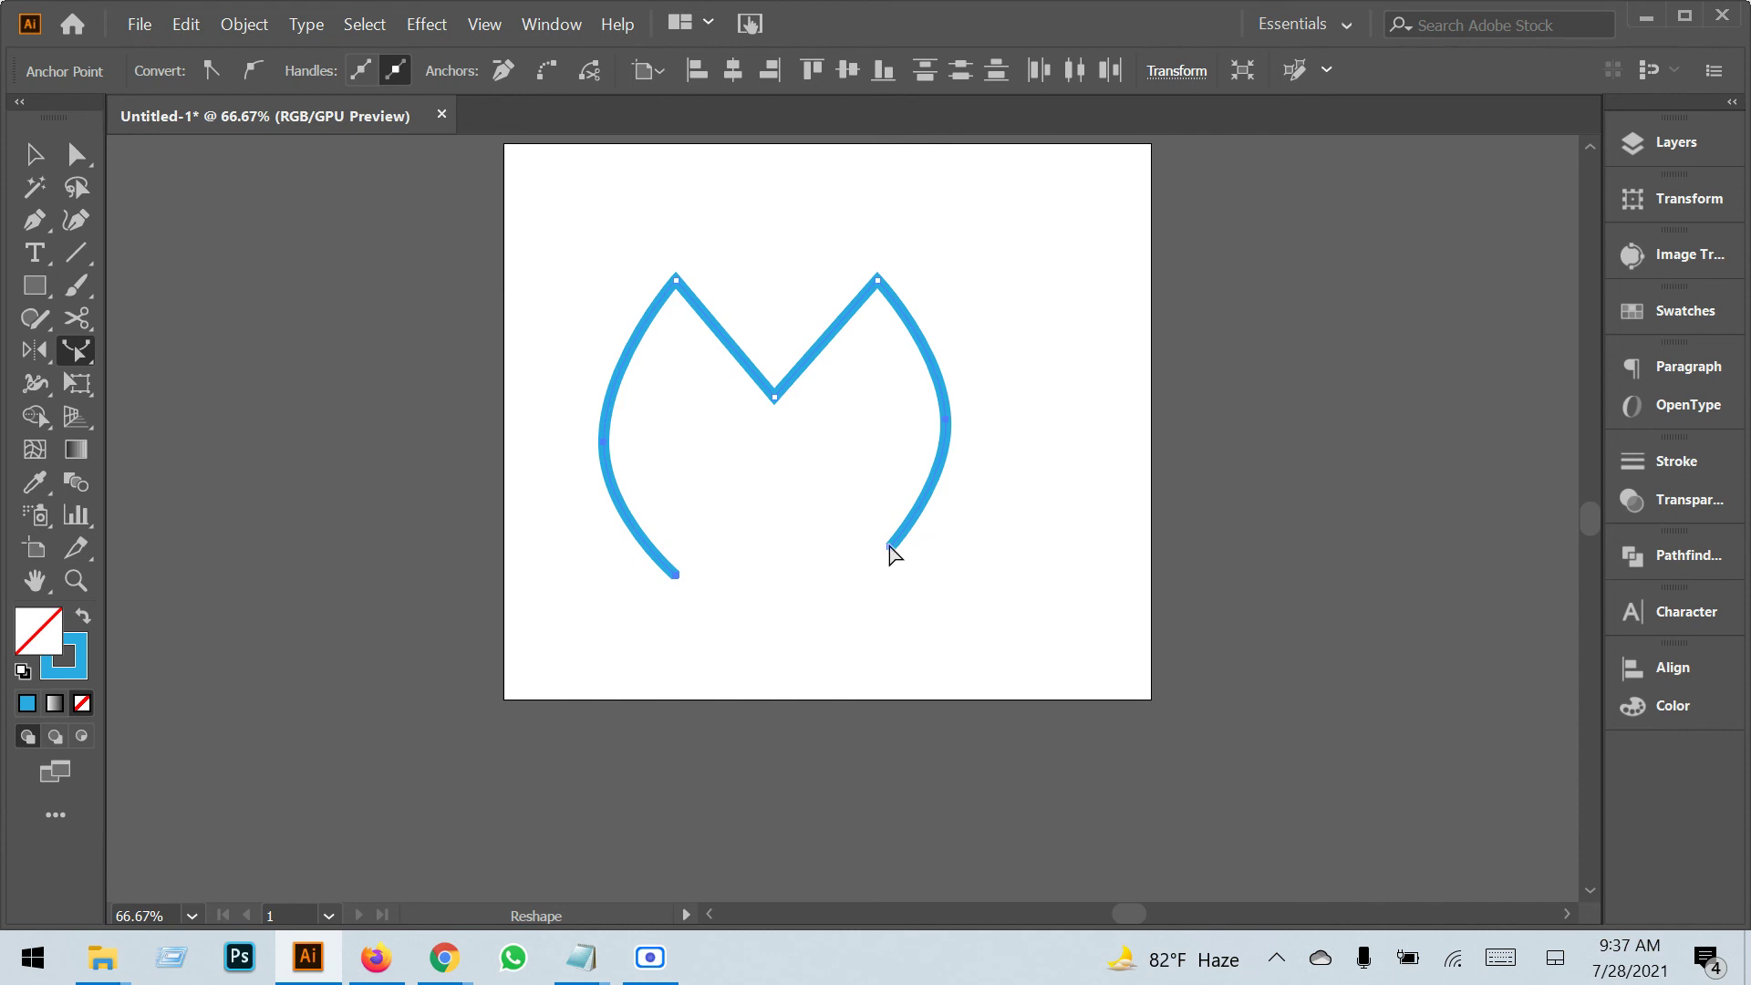
left_click_drag(889, 547, 873, 566)
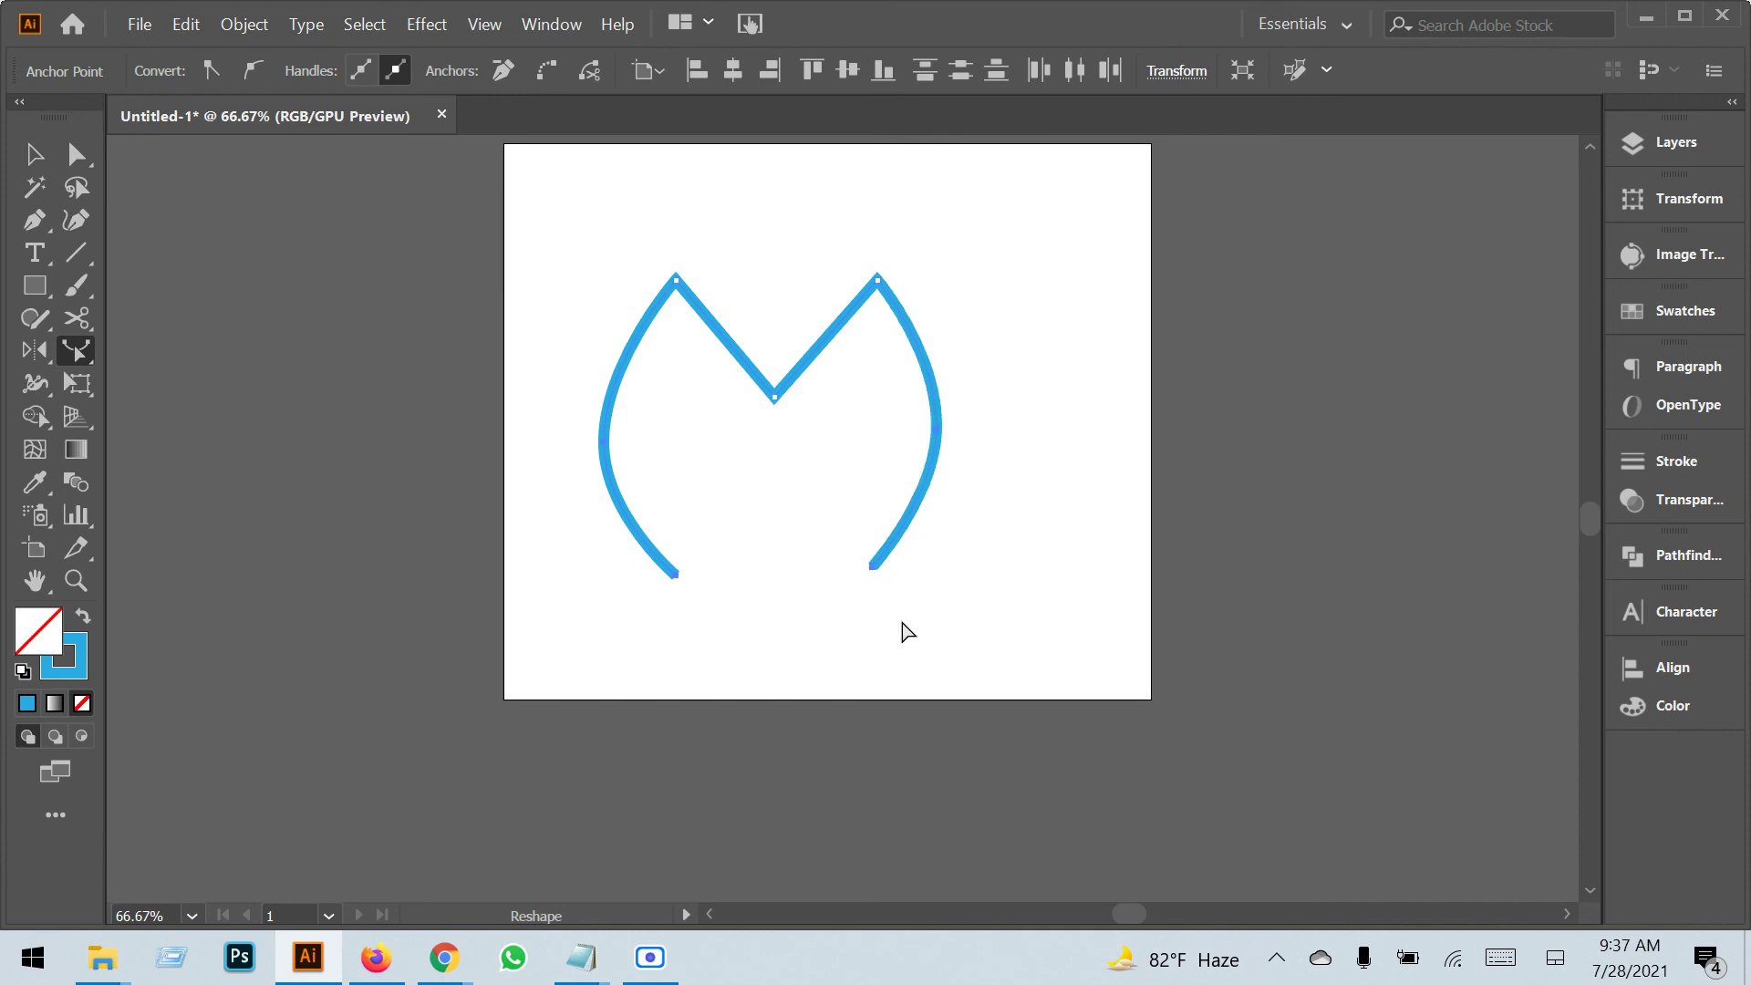
Try to round the M's inner middle corner with Direct Selection, and select the right leg's lower end point.
left_click(76, 154)
left_click_drag(751, 316, 848, 442)
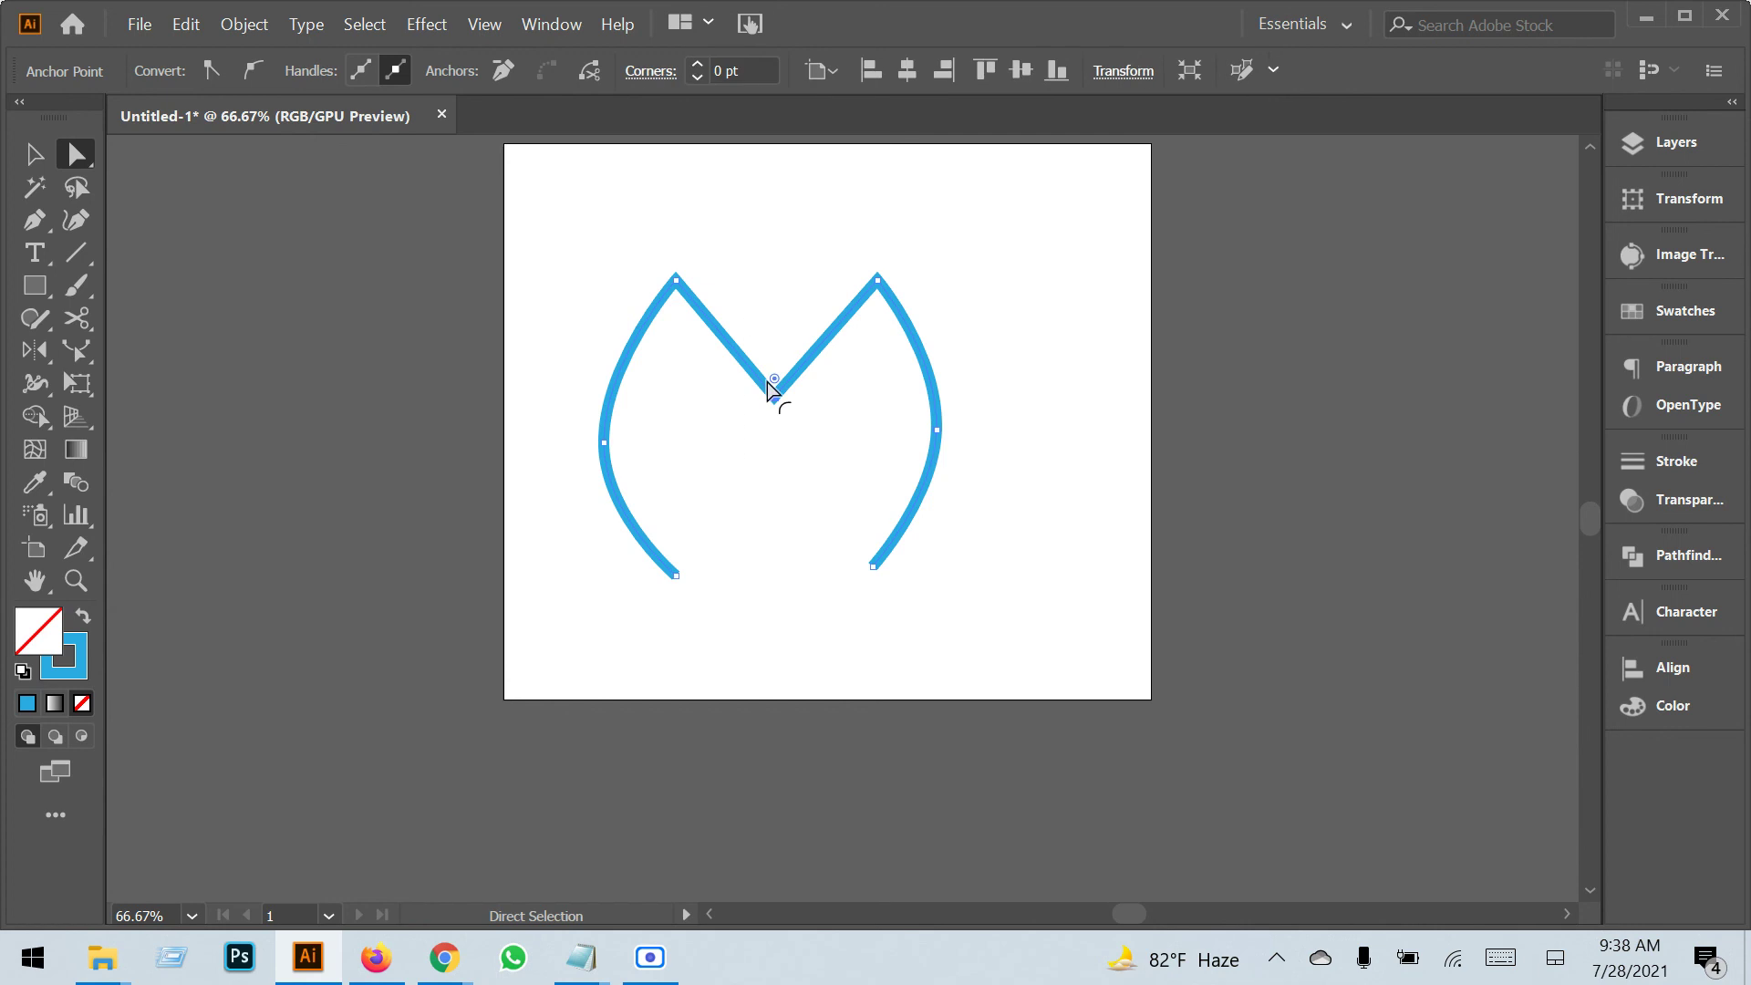
left_click_drag(775, 377, 775, 371)
left_click(768, 631)
left_click(876, 566)
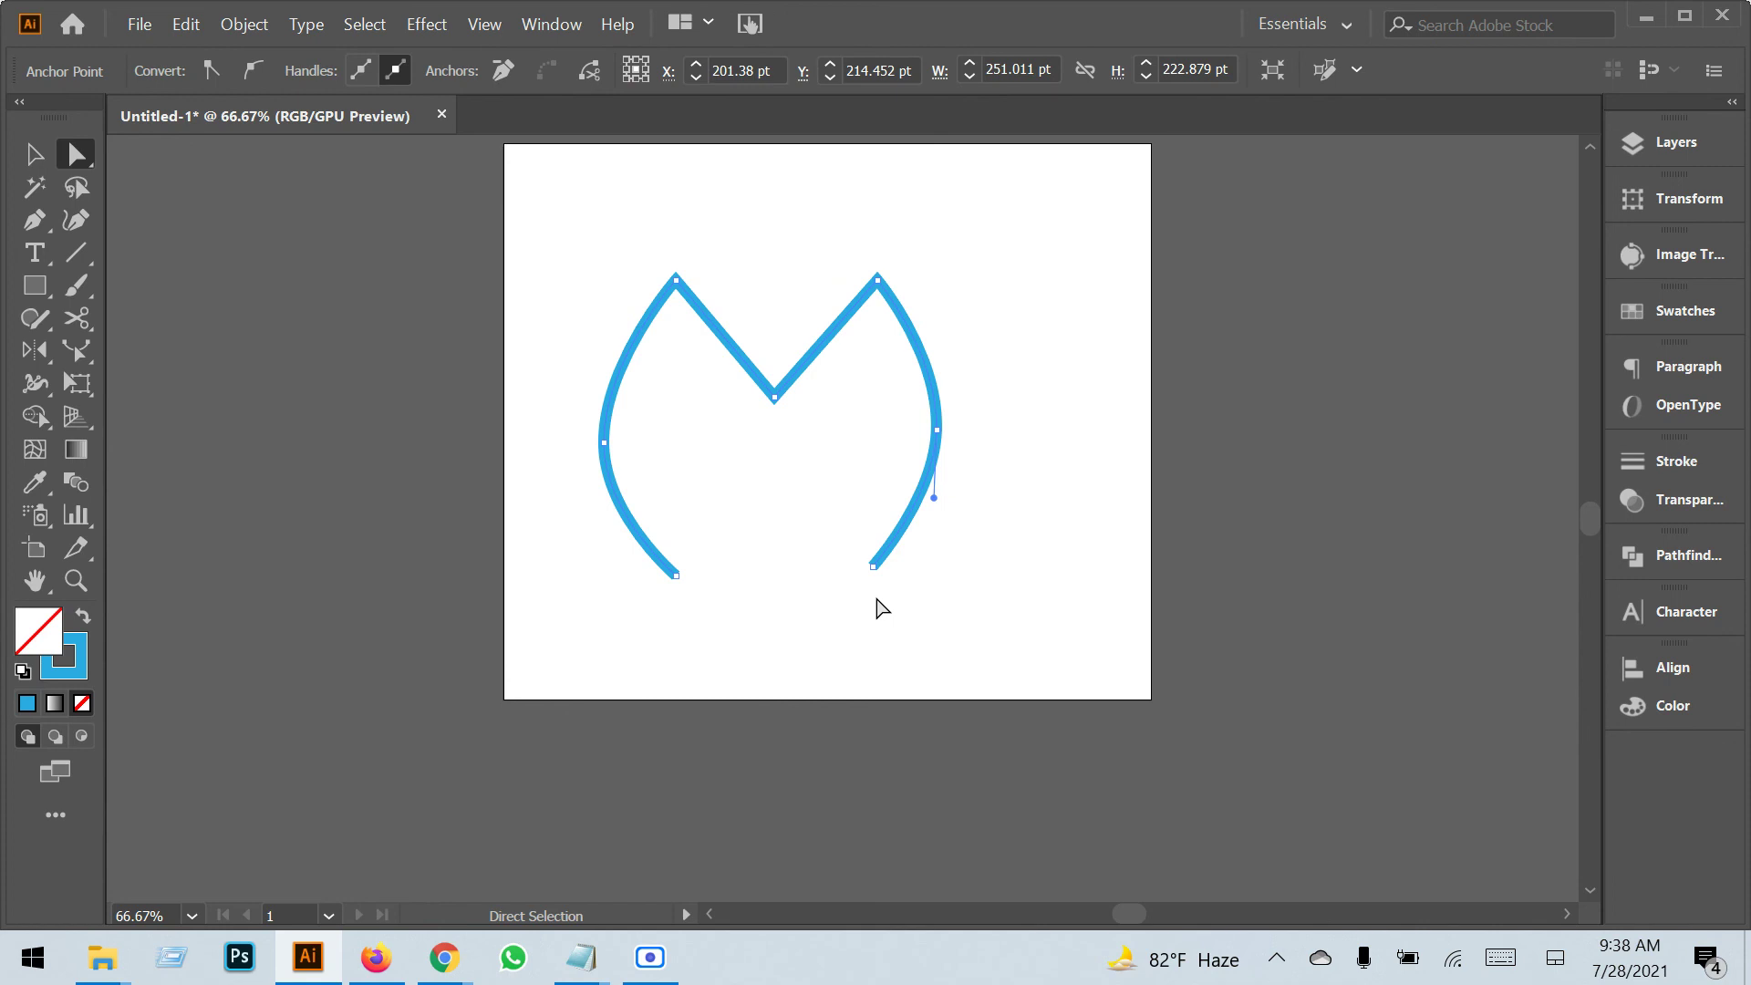
Place a "Lorem ipsum" text line above the M shape, enlarge it about its centre to span the M, and convert it to outlines.
left_click(35, 252)
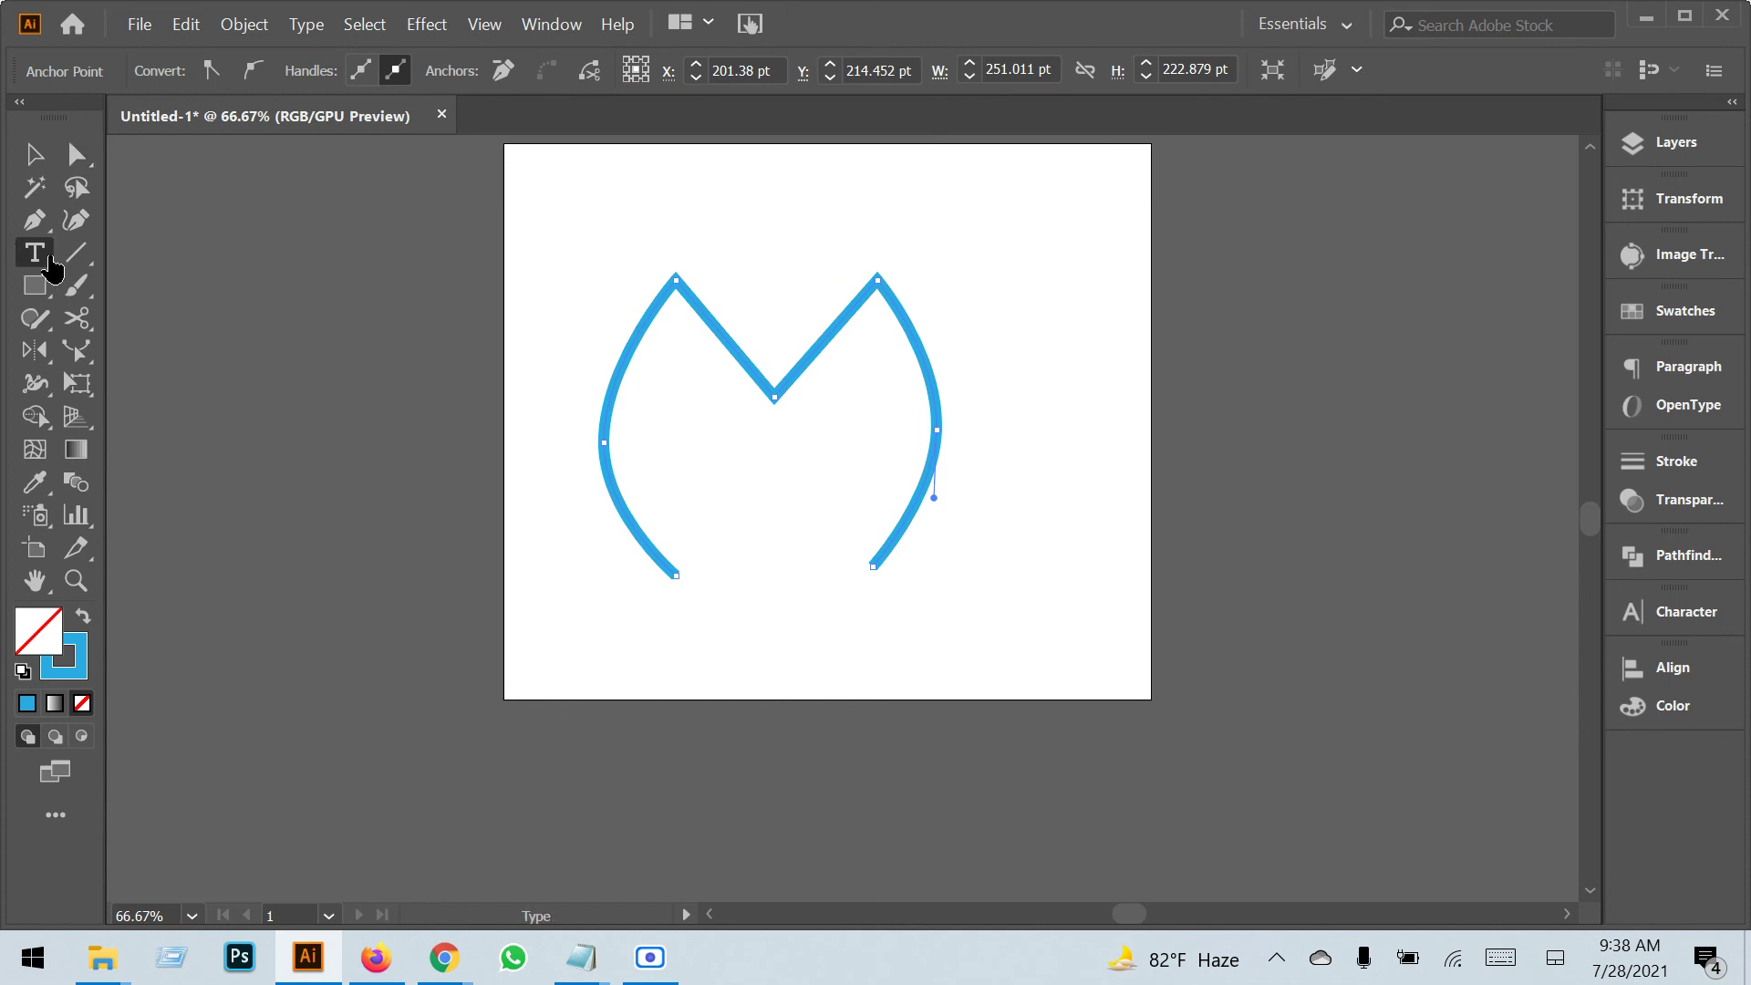
left_click(708, 244)
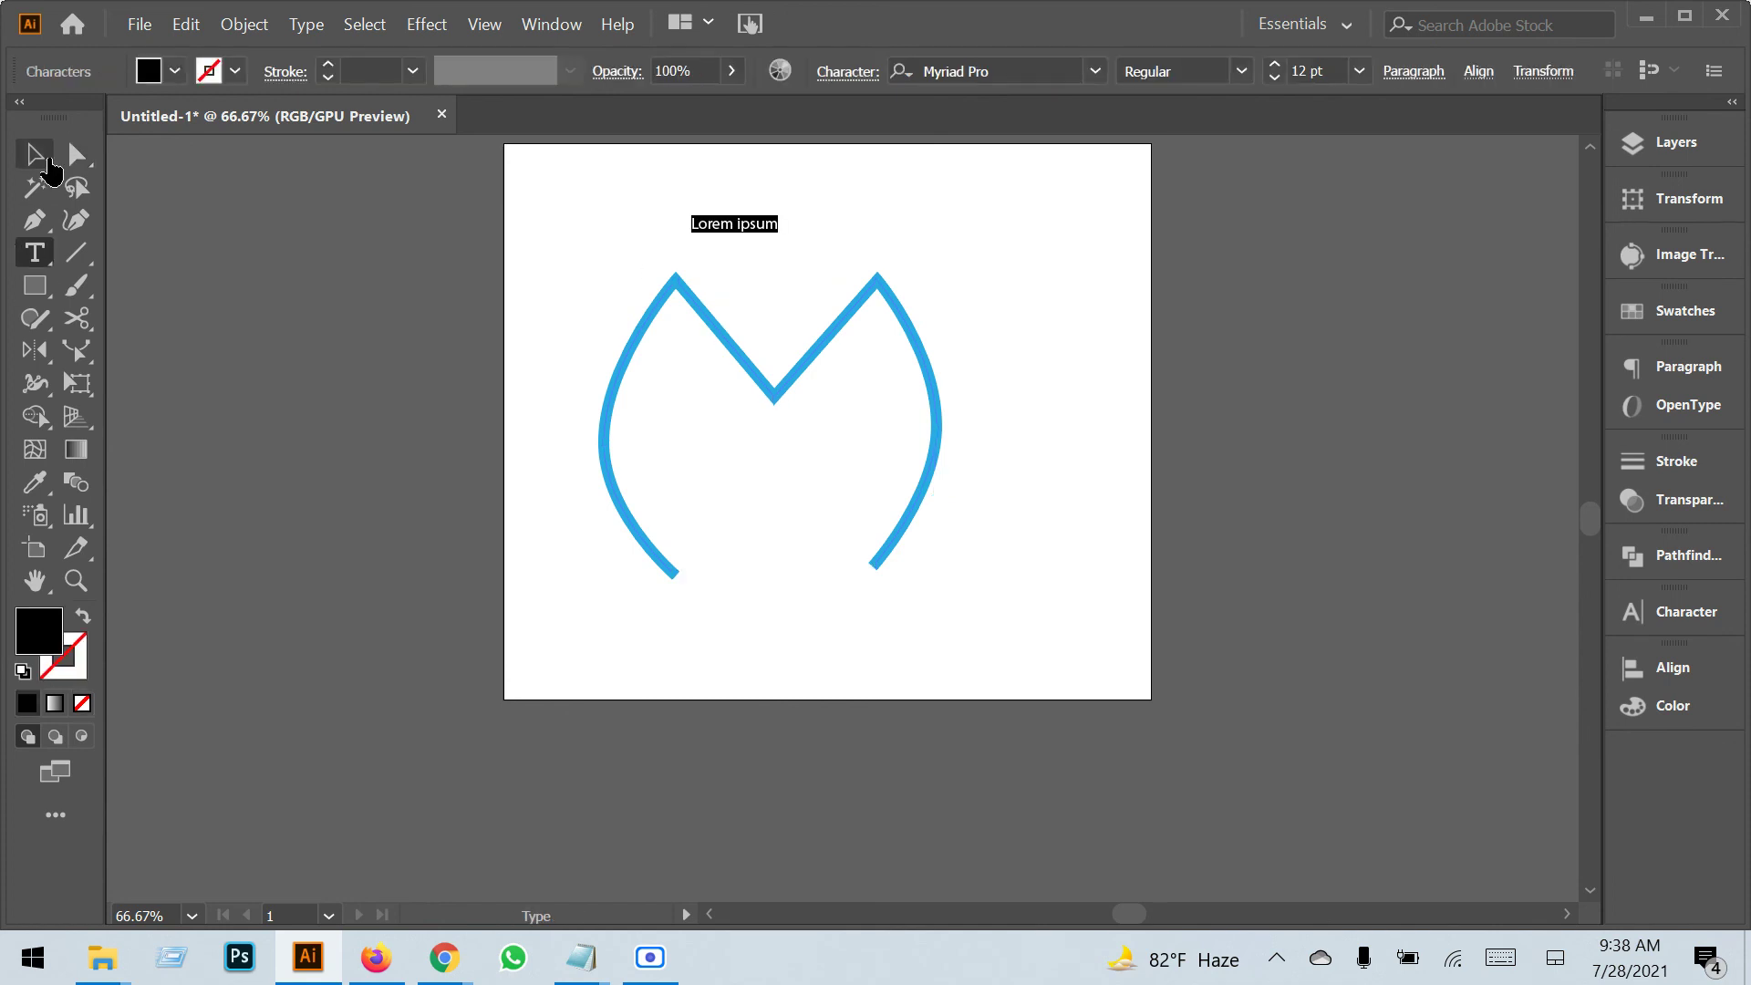
left_click(35, 154)
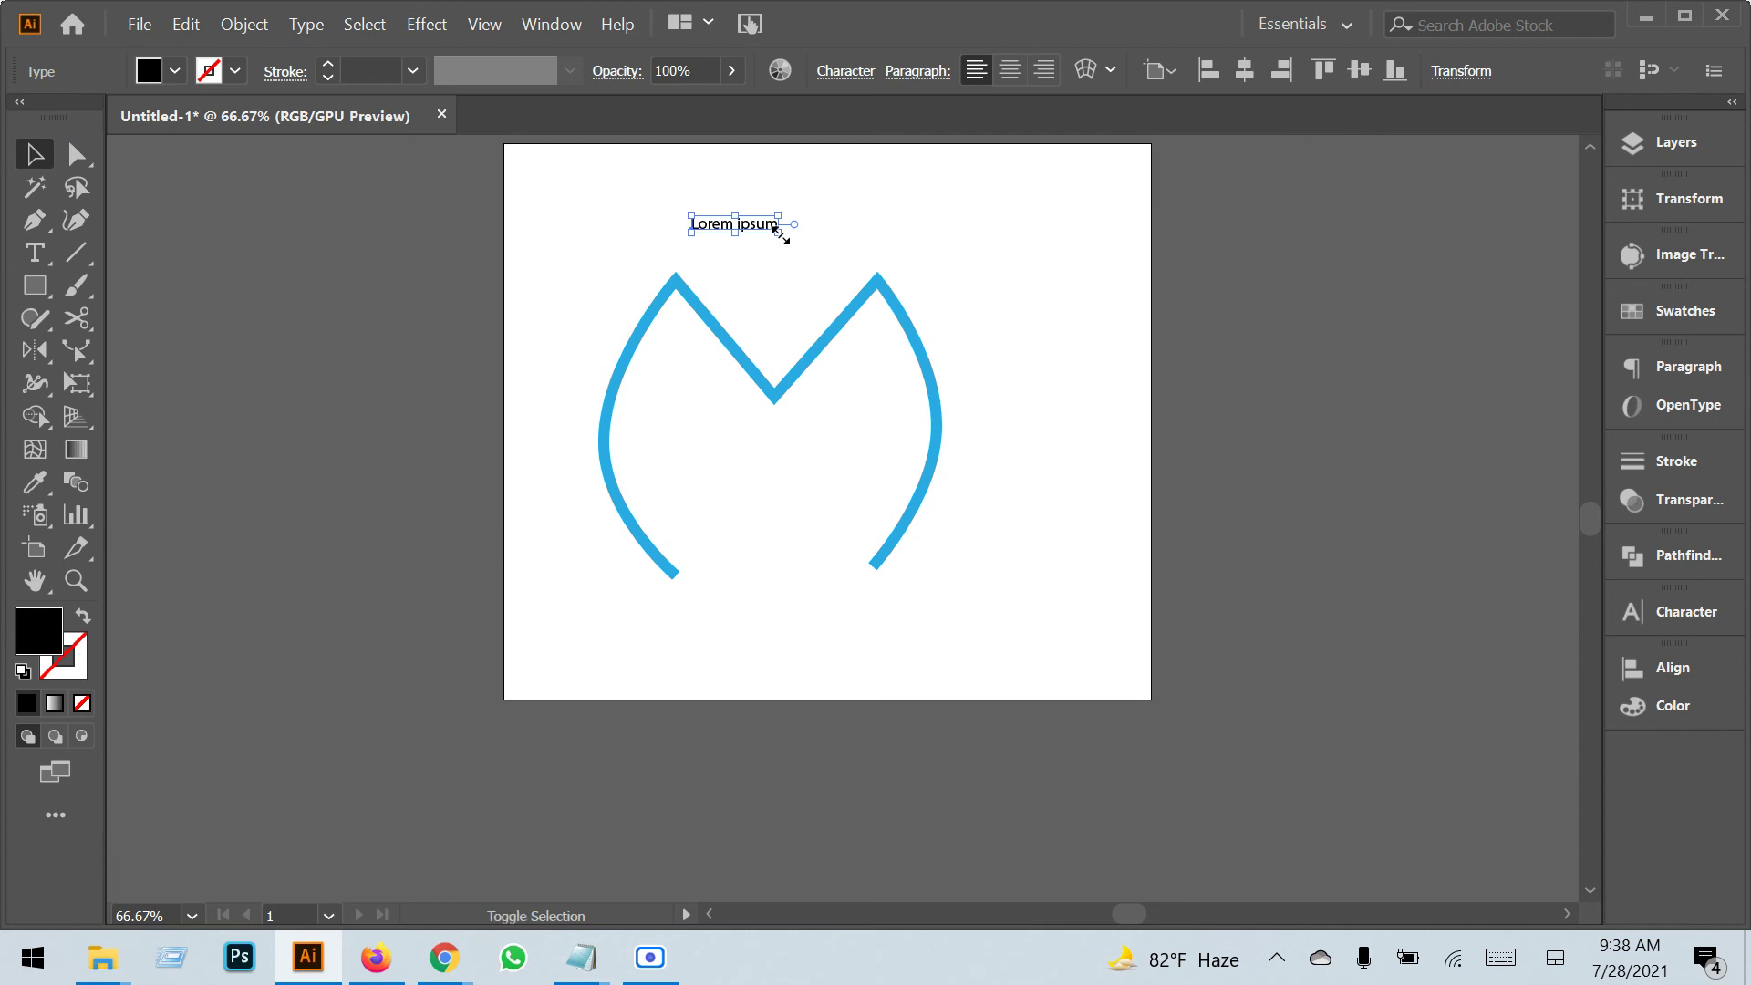
left_click_drag(780, 234, 876, 251)
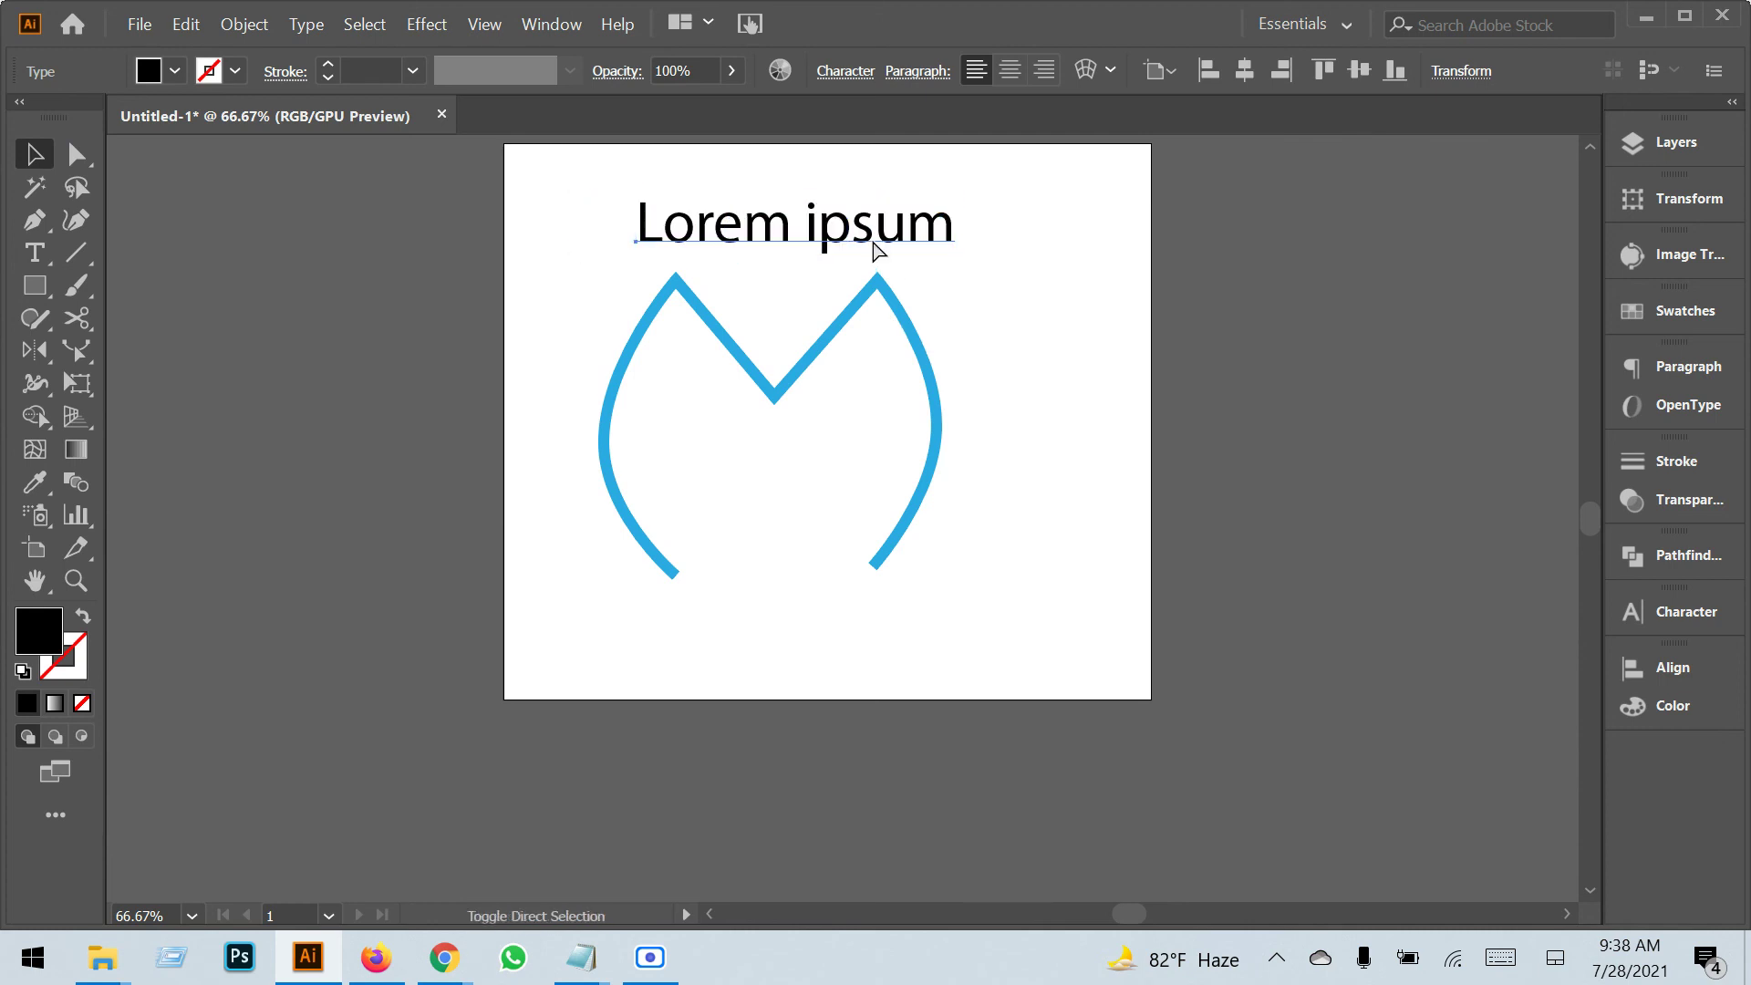
key("ctrl+shift+o")
Shift the outlined letter L away from the word and back near its original place with the Reshape tool.
scroll(491, 166, "up", 5)
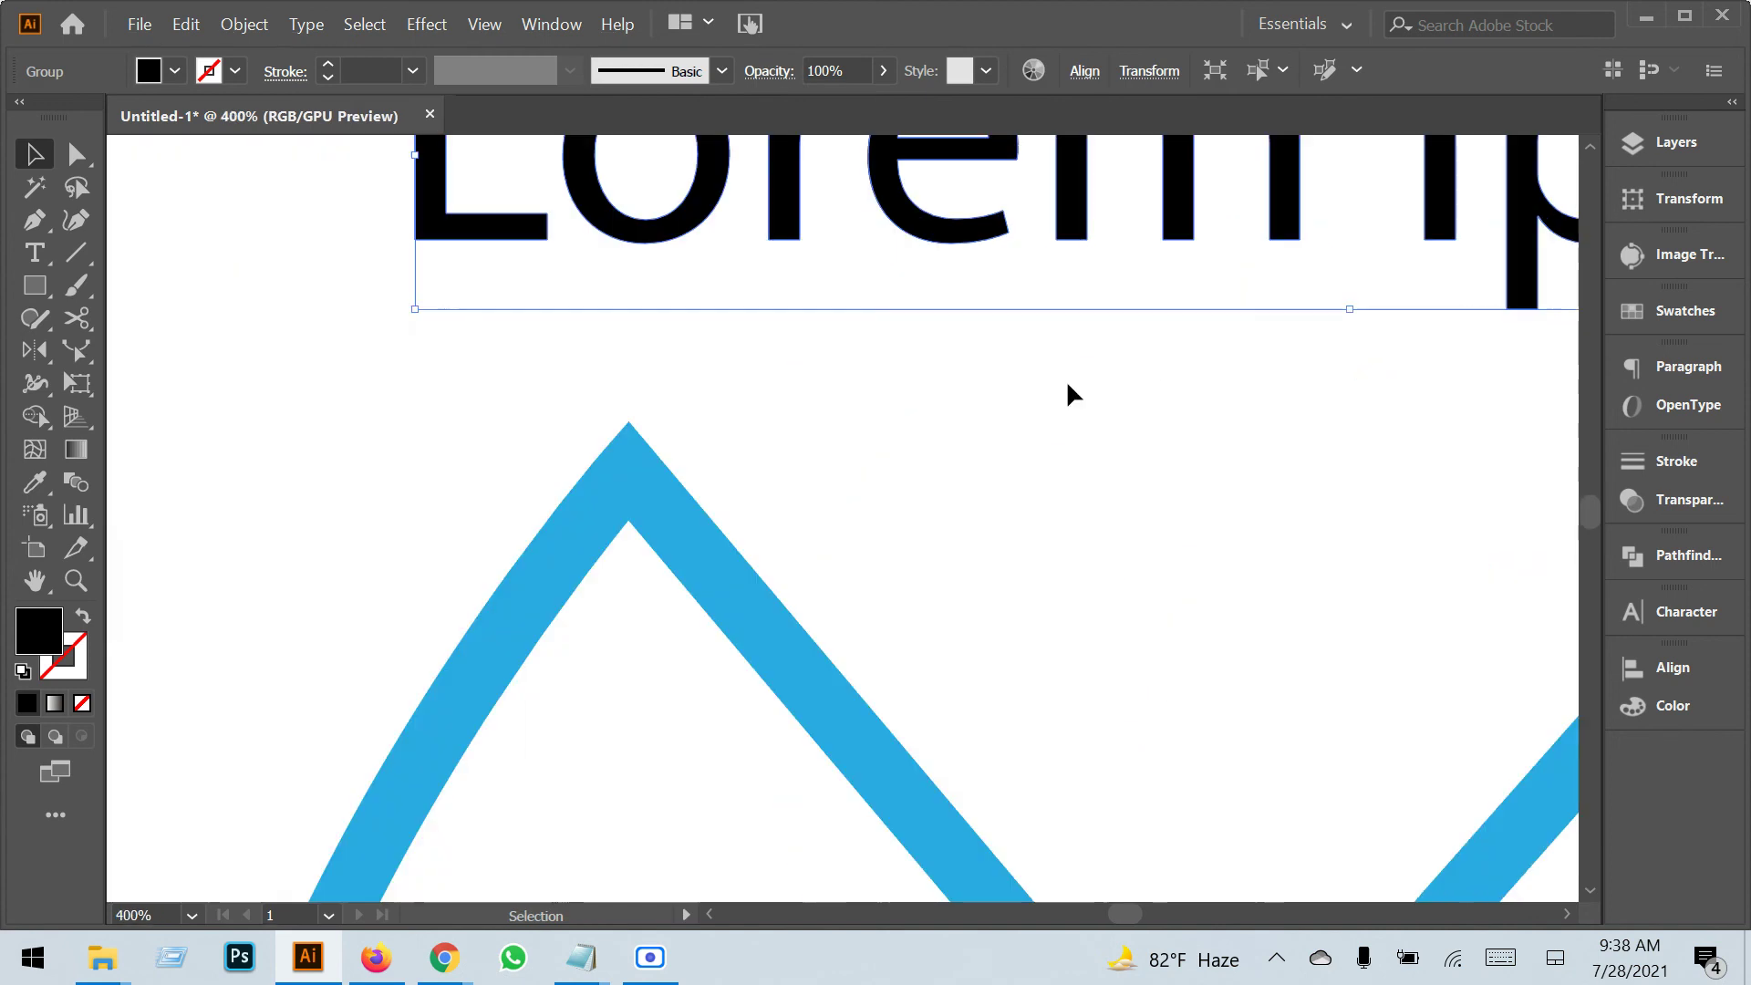
left_click_drag(1067, 389, 1113, 629)
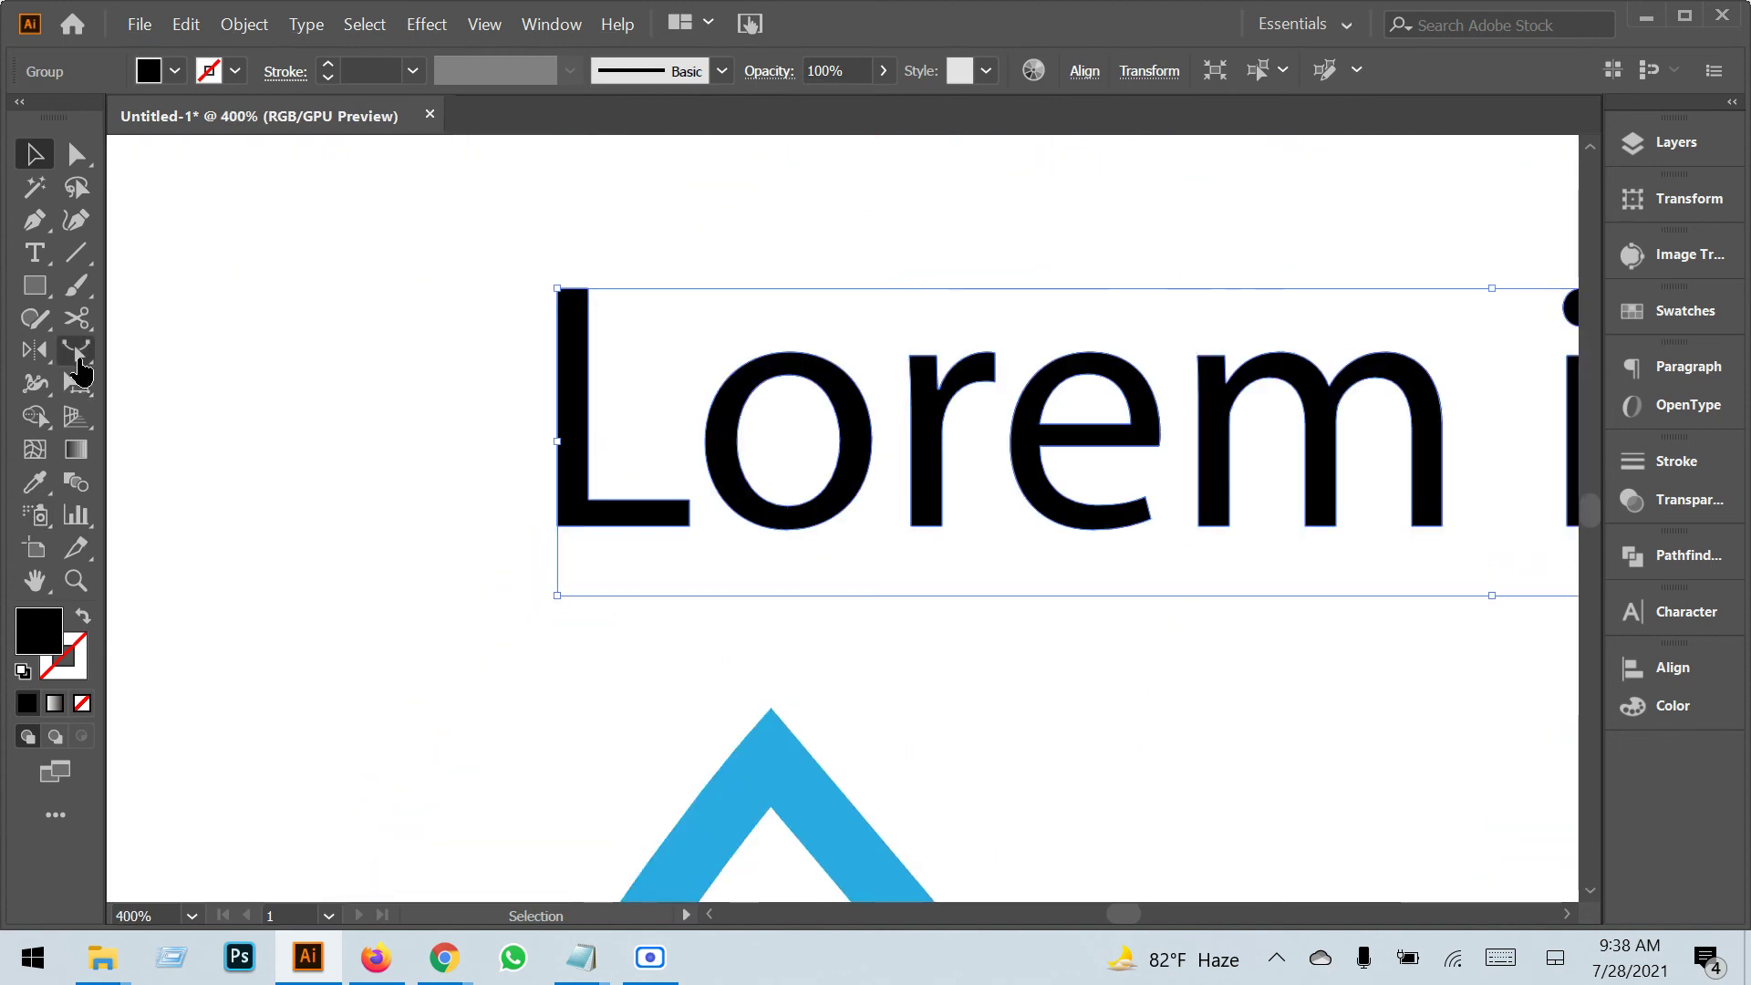
left_click(78, 351)
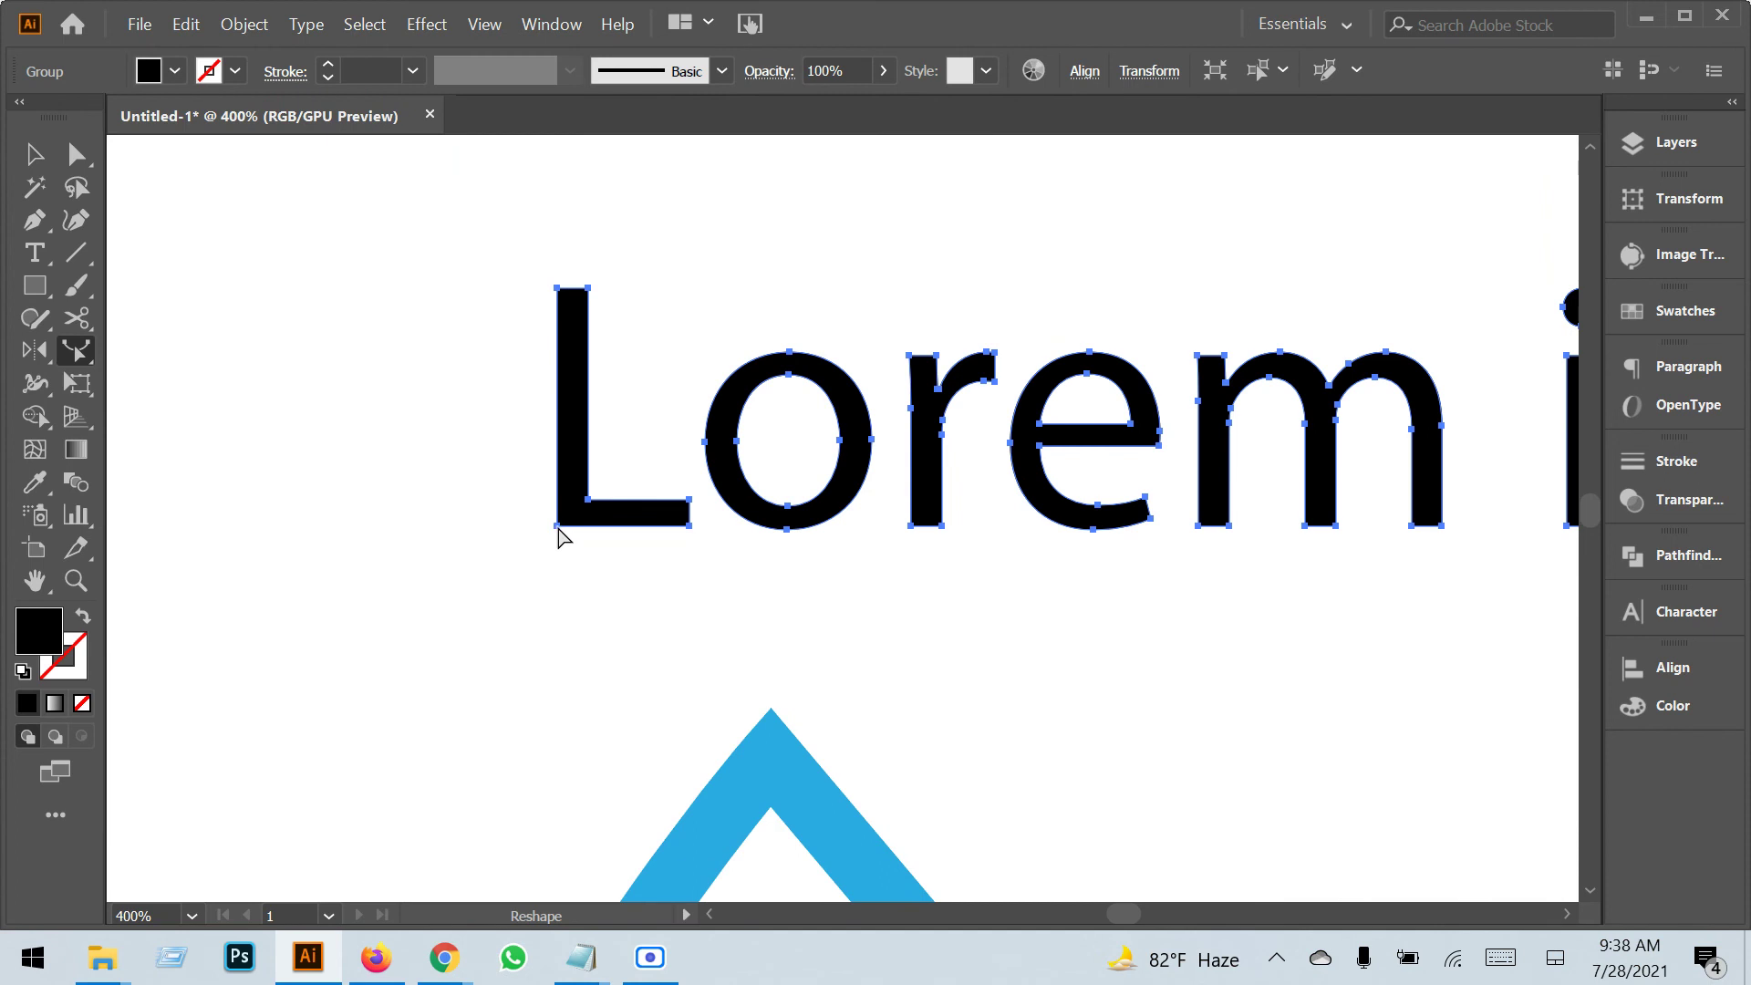
left_click_drag(557, 528, 409, 562)
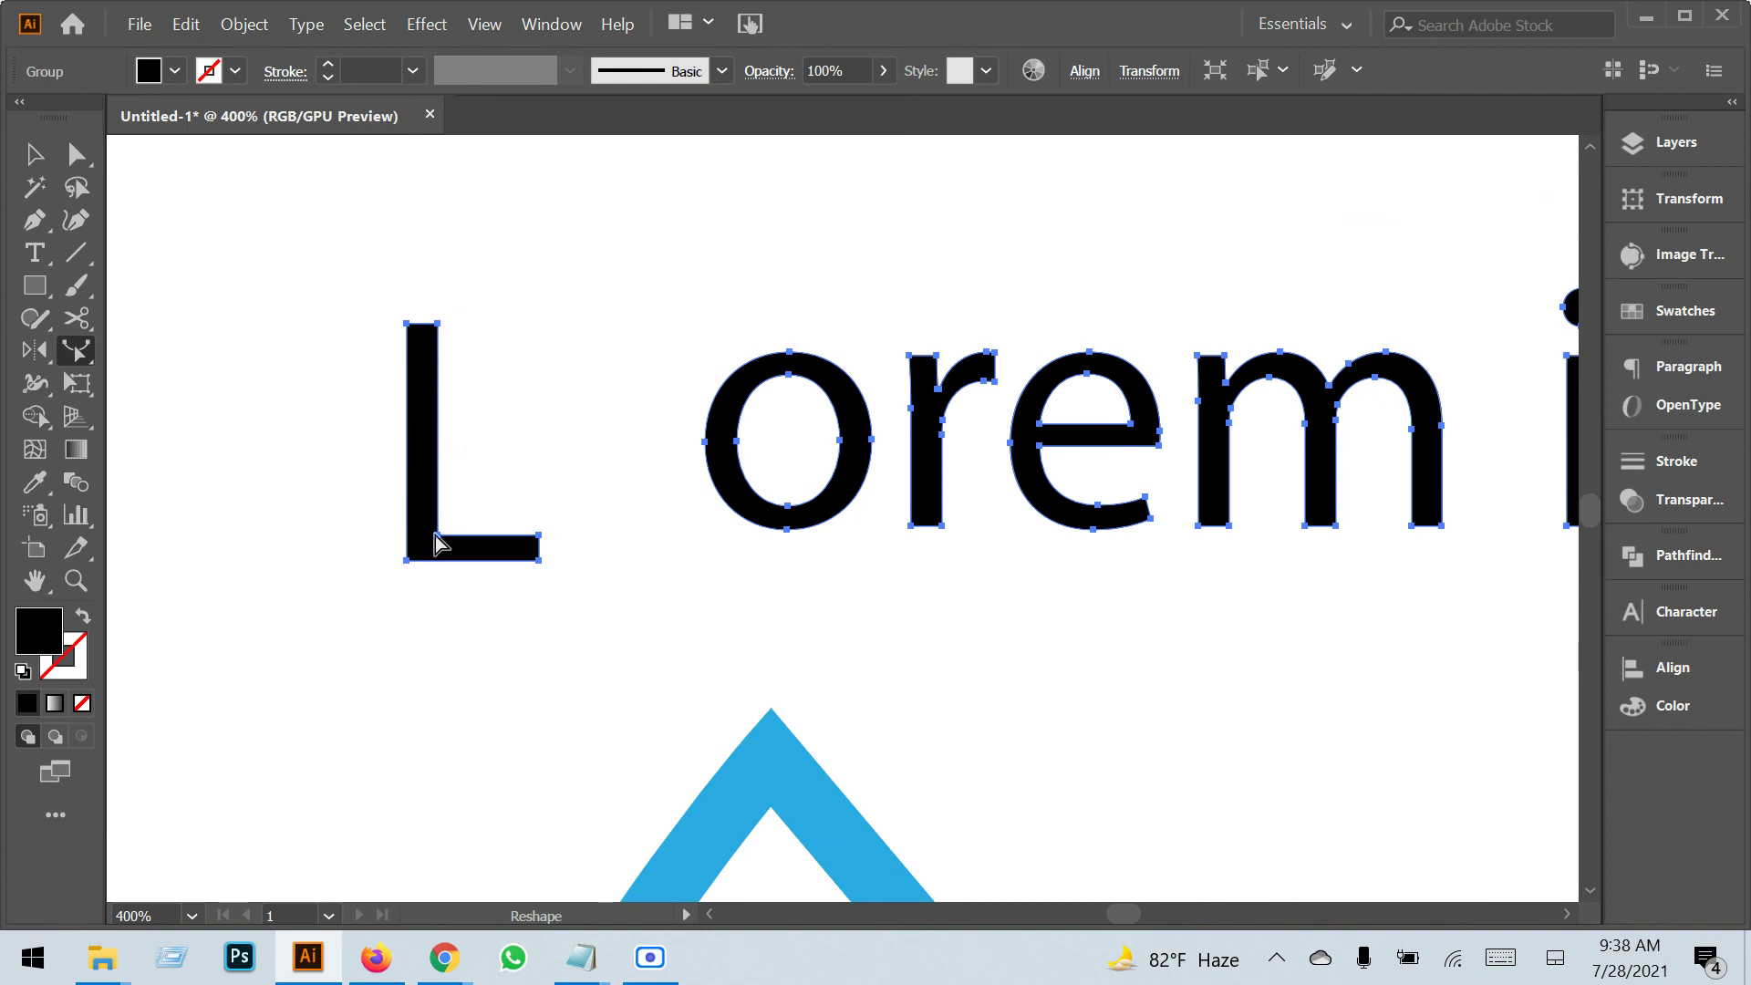
left_click_drag(436, 539, 547, 543)
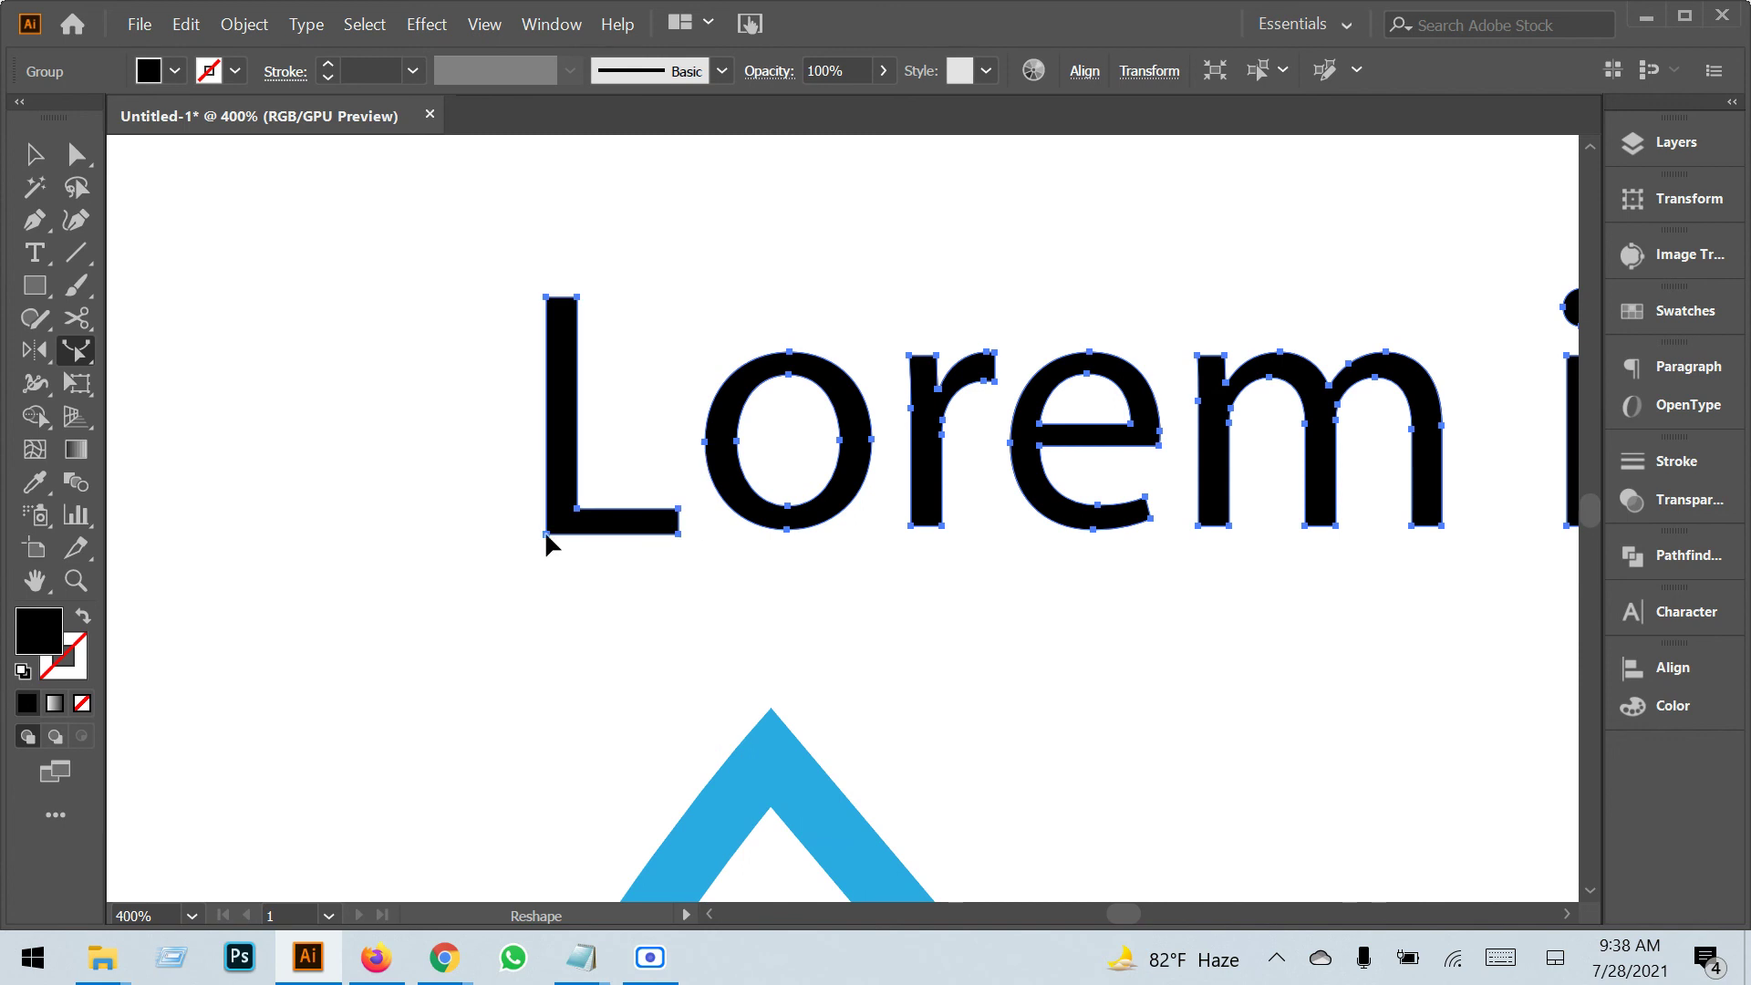
Reshape the outlined letters by moving the o's outer contour up and left, the e's outer contour down and left, and the first m left.
left_click_drag(715, 457, 693, 426)
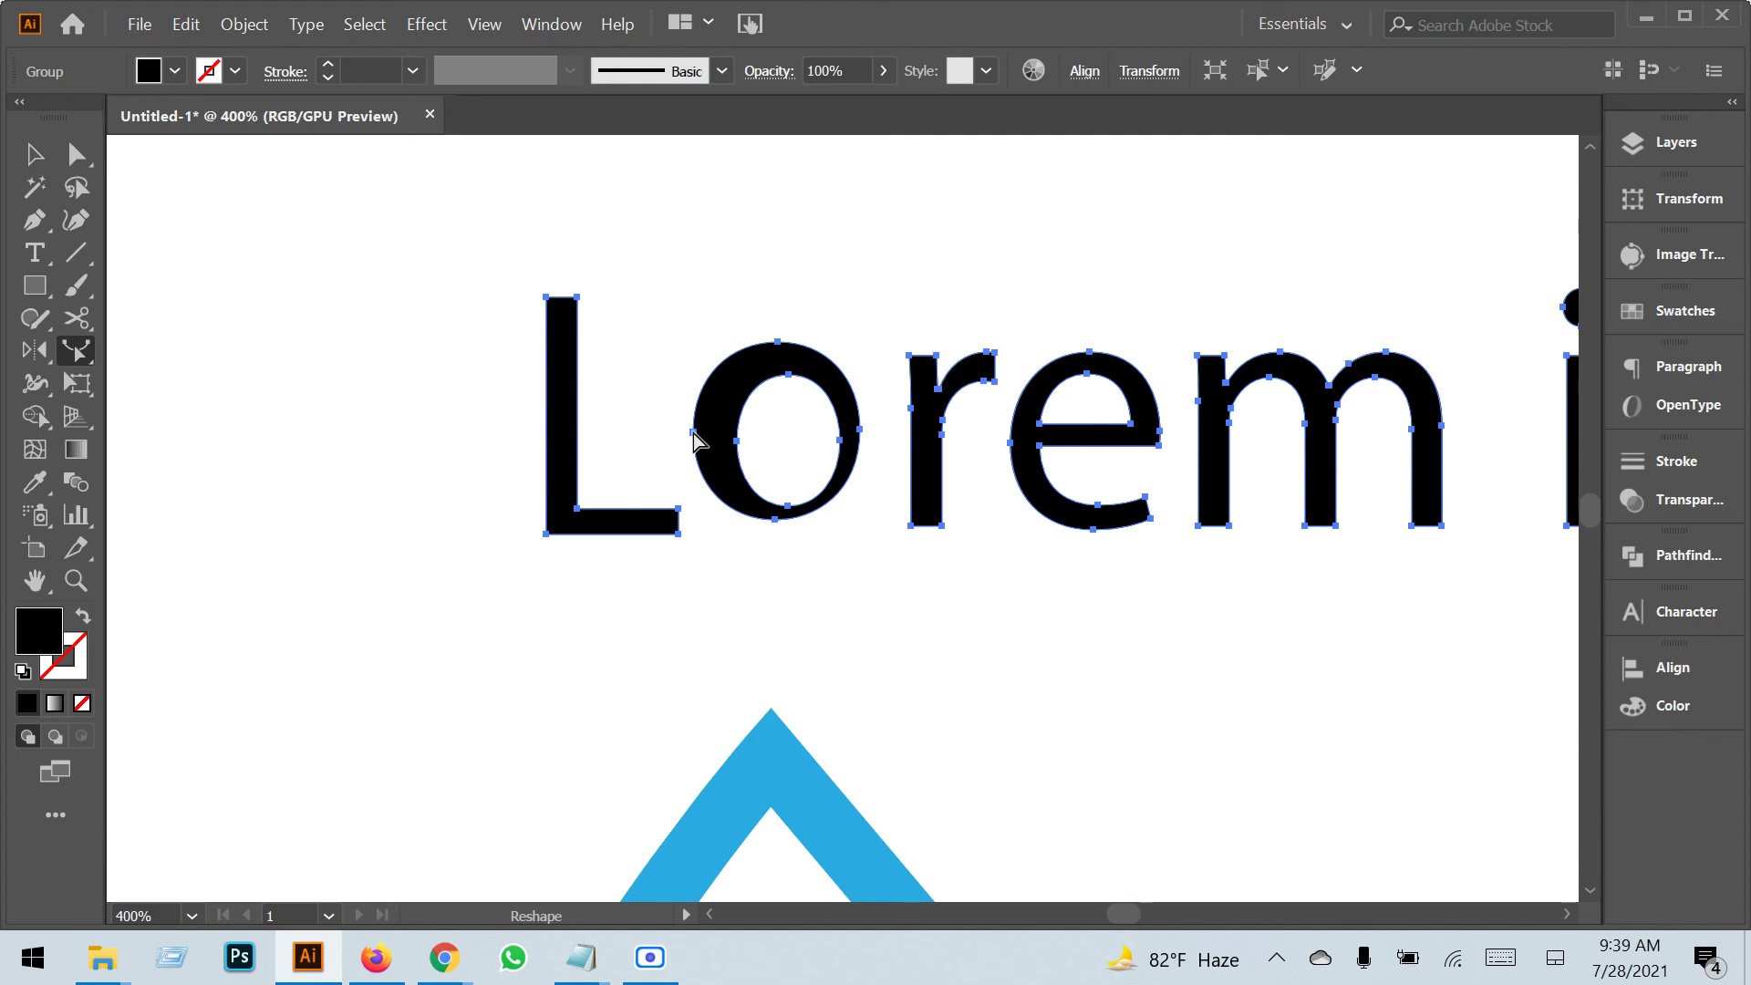
left_click_drag(786, 371, 693, 436)
left_click_drag(1044, 454, 999, 521)
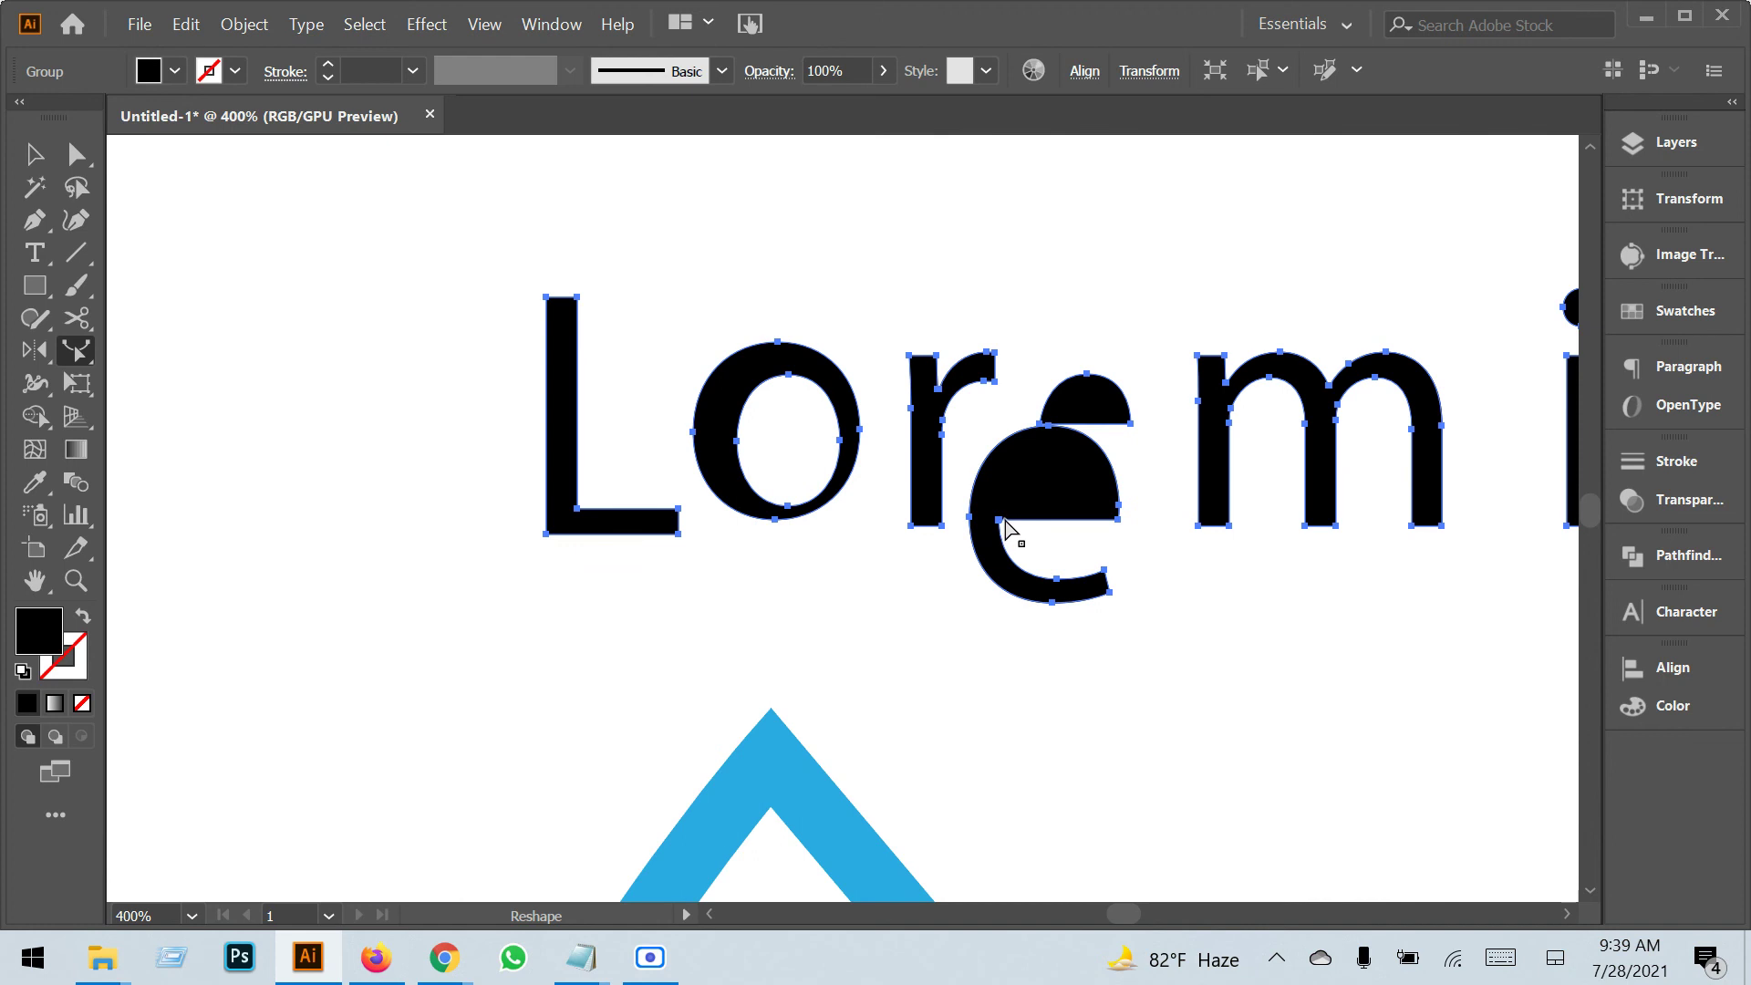
scroll(1007, 527, "down", 2)
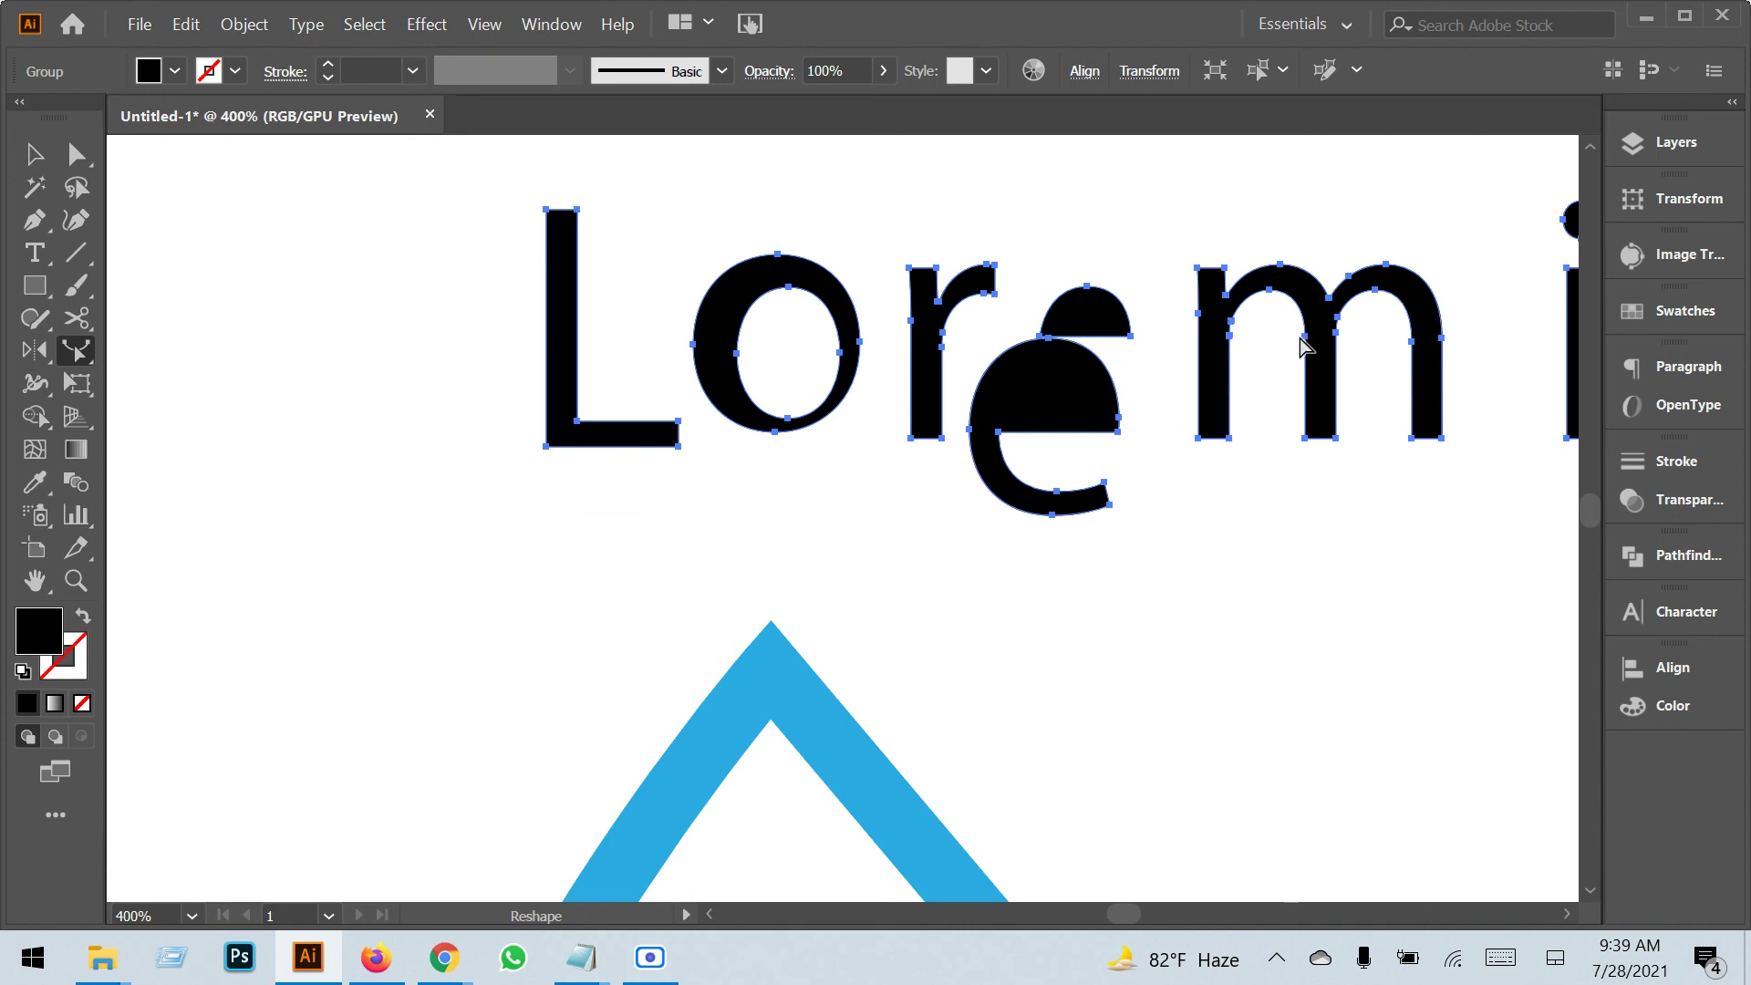
left_click_drag(1305, 347, 1249, 352)
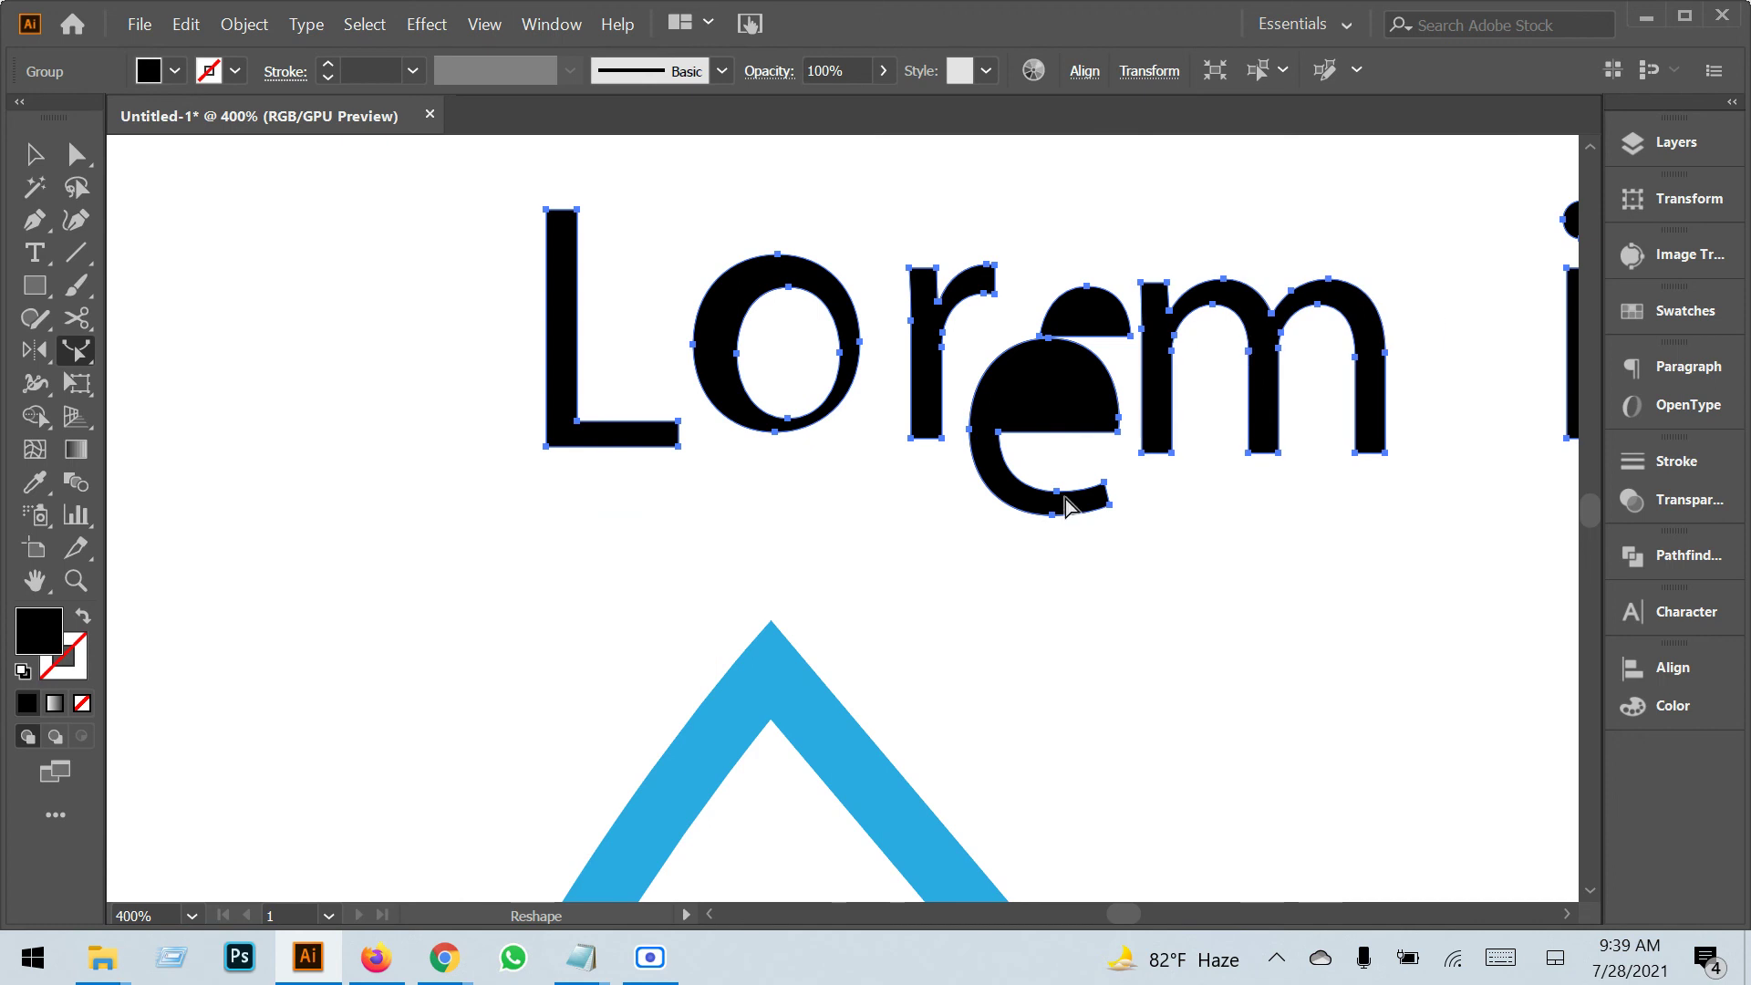
Delete the outlined text together with the blue M shape to leave the artboard empty.
left_click(35, 154)
scroll(483, 369, "down", 4)
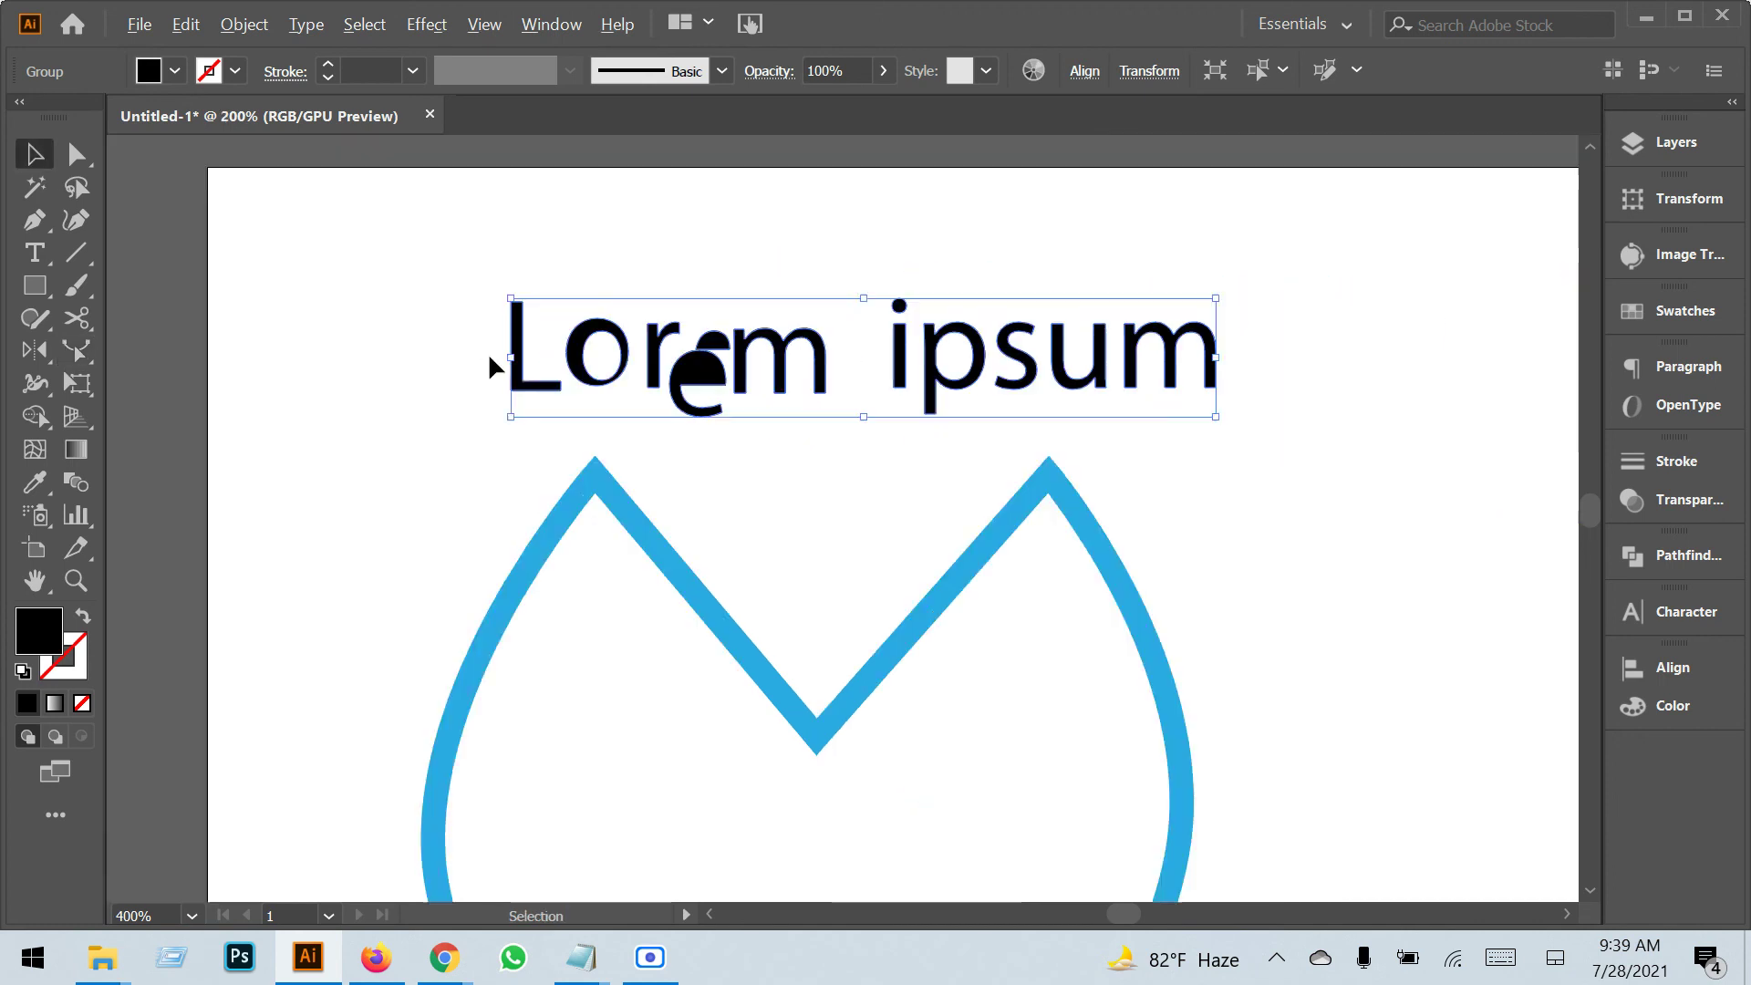
left_click_drag(340, 313, 849, 619)
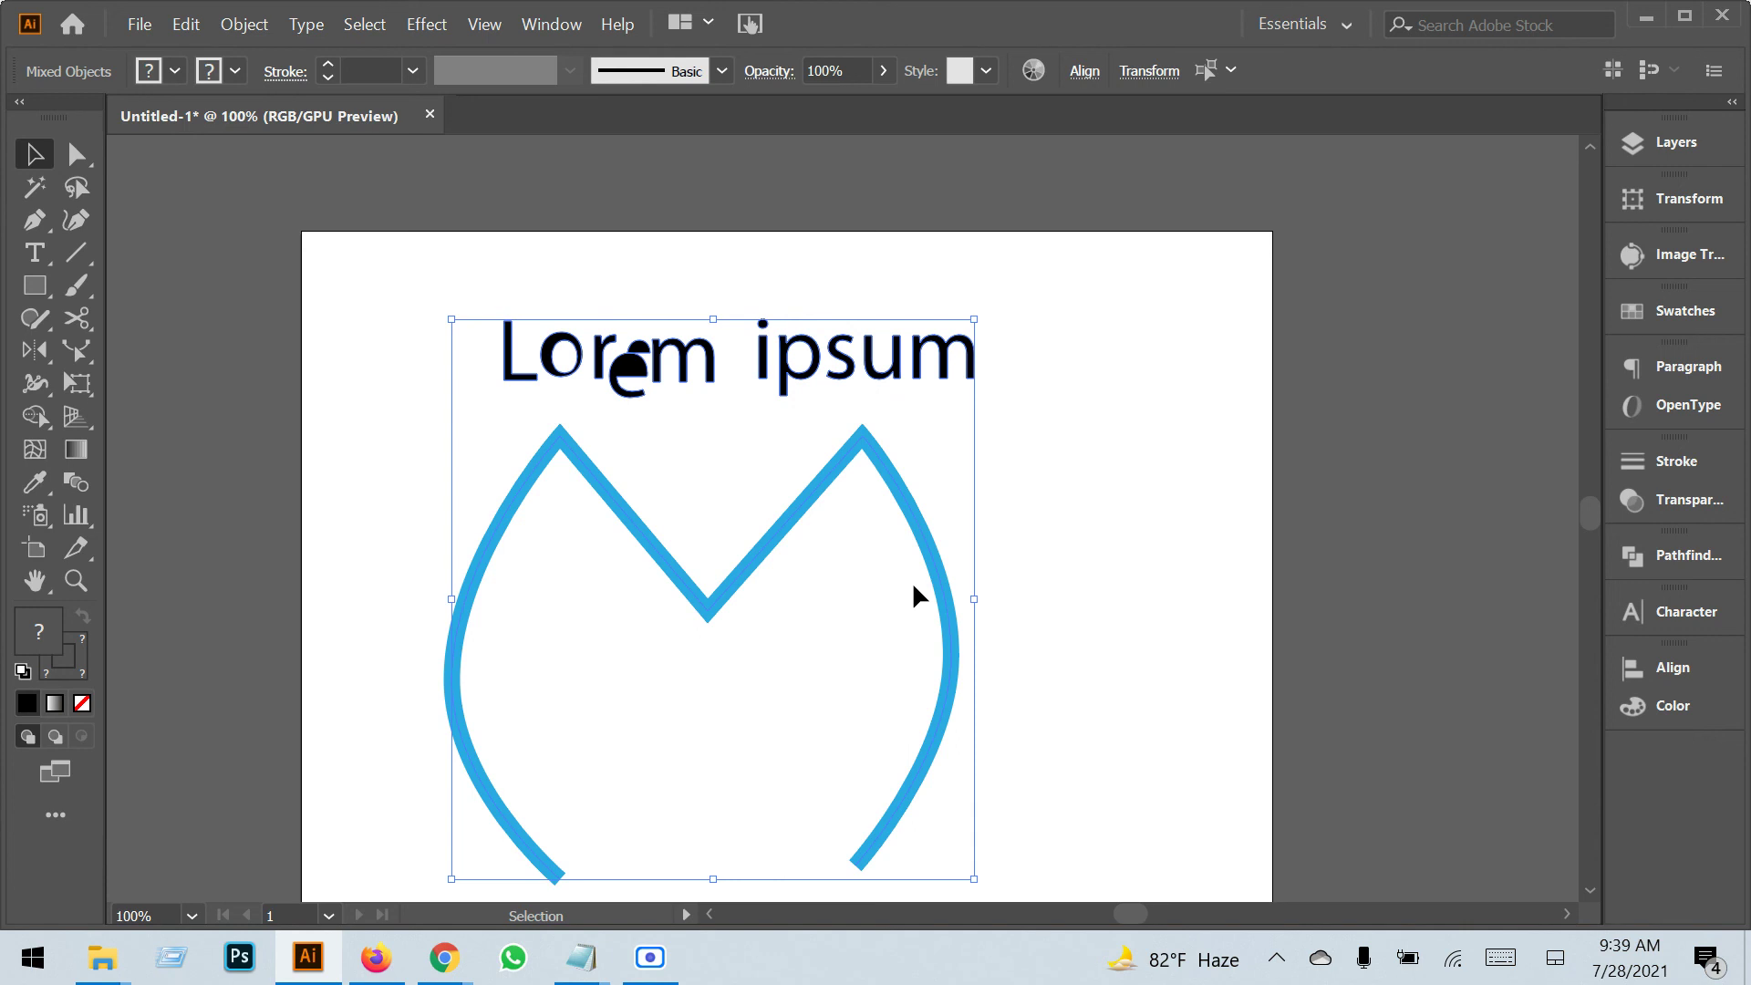
key("Delete")
scroll(864, 576, "down", 1)
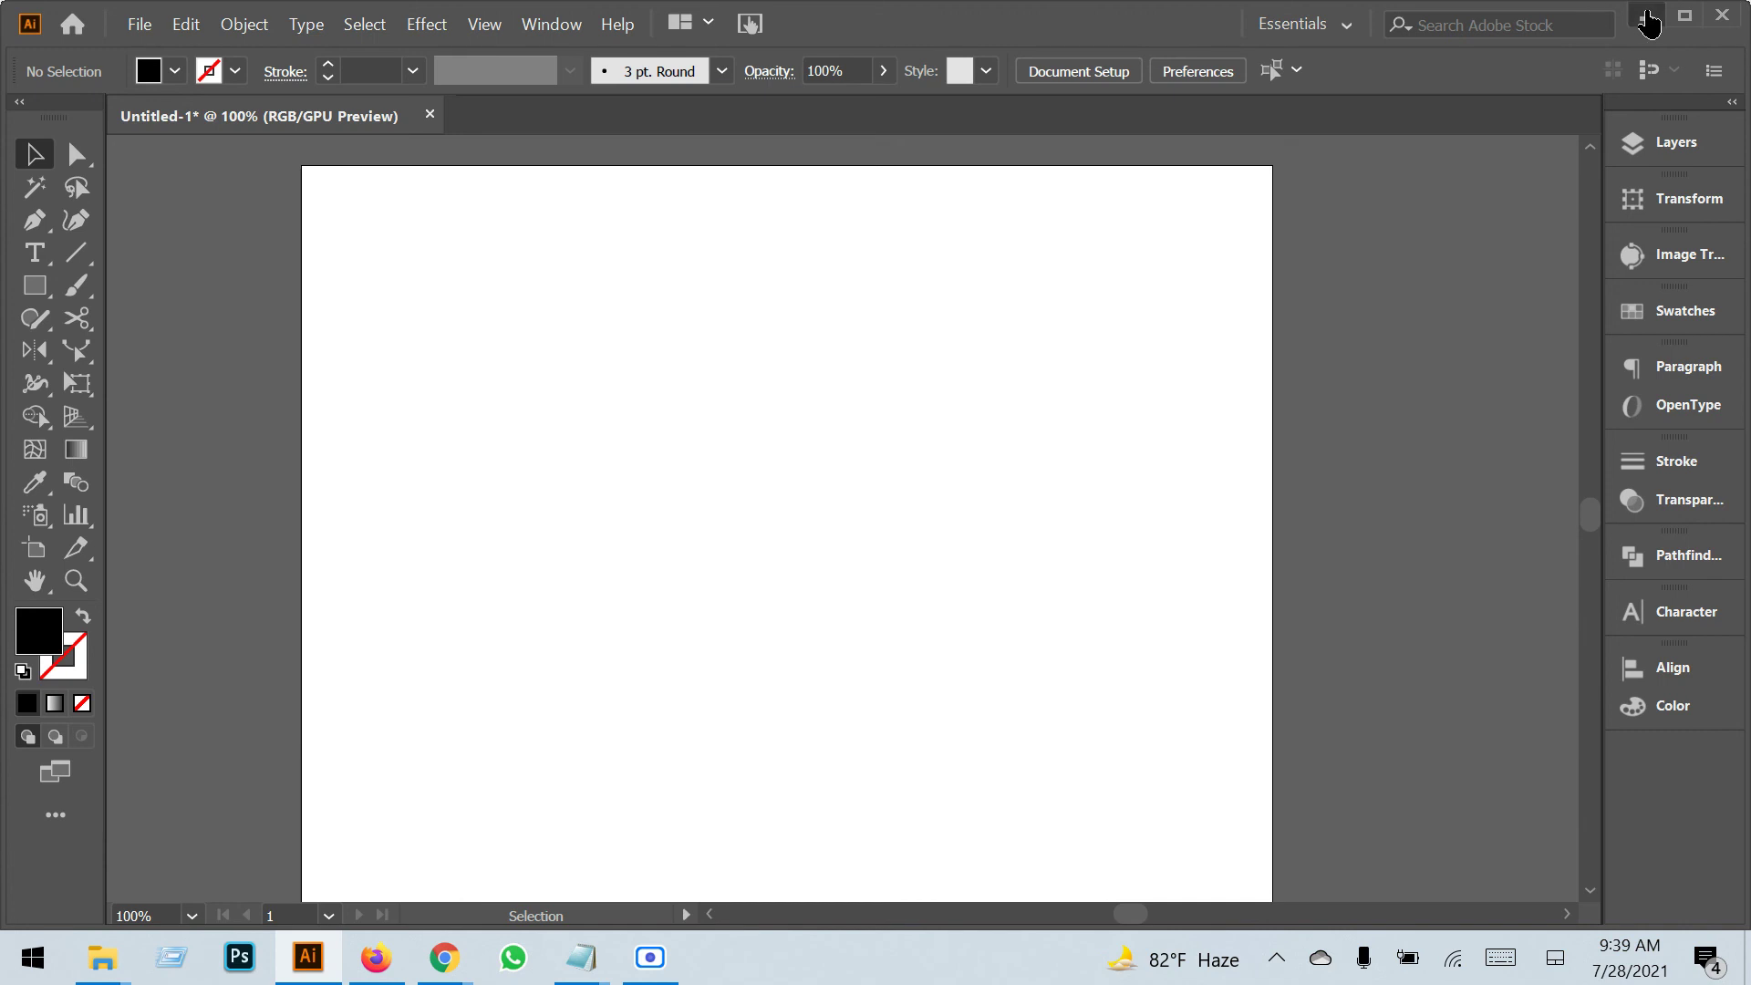
Switch to File Explorer, open the home work 13 folder inside class_13, and view the first PHARMEDIC logo image enlarged.
left_click(1646, 18)
mouse_move(109, 959)
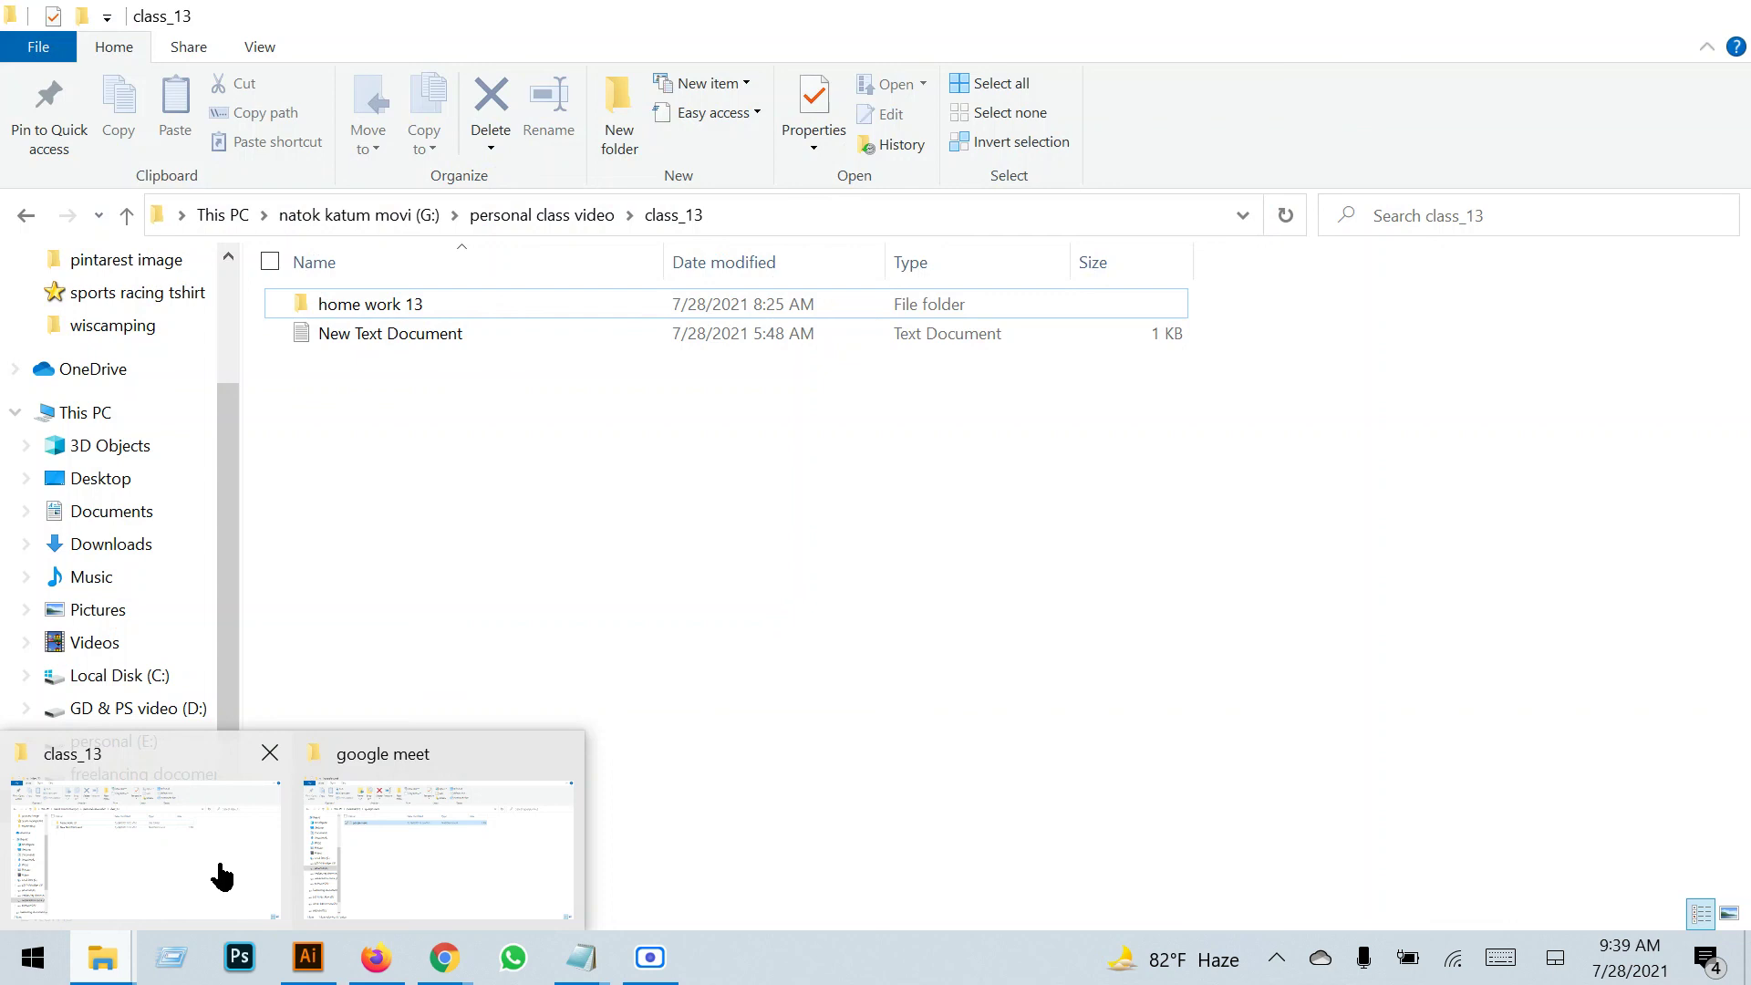
left_click(223, 875)
left_click(422, 309)
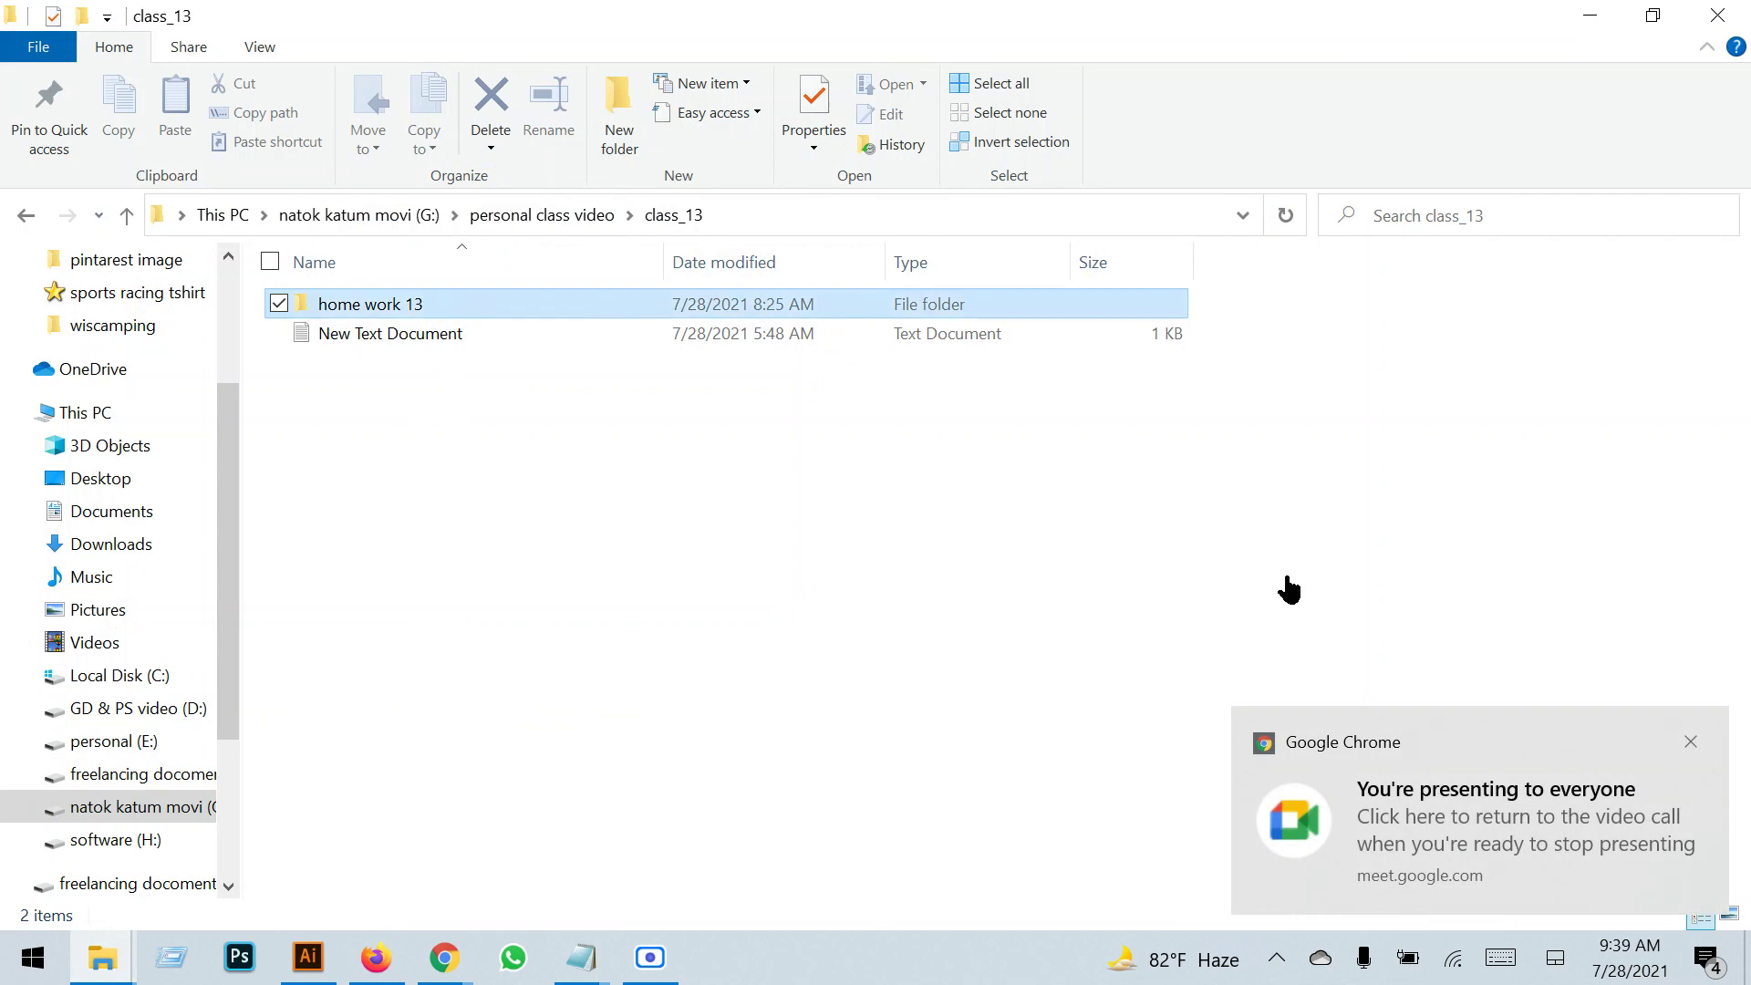
key("Return")
left_click(1691, 742)
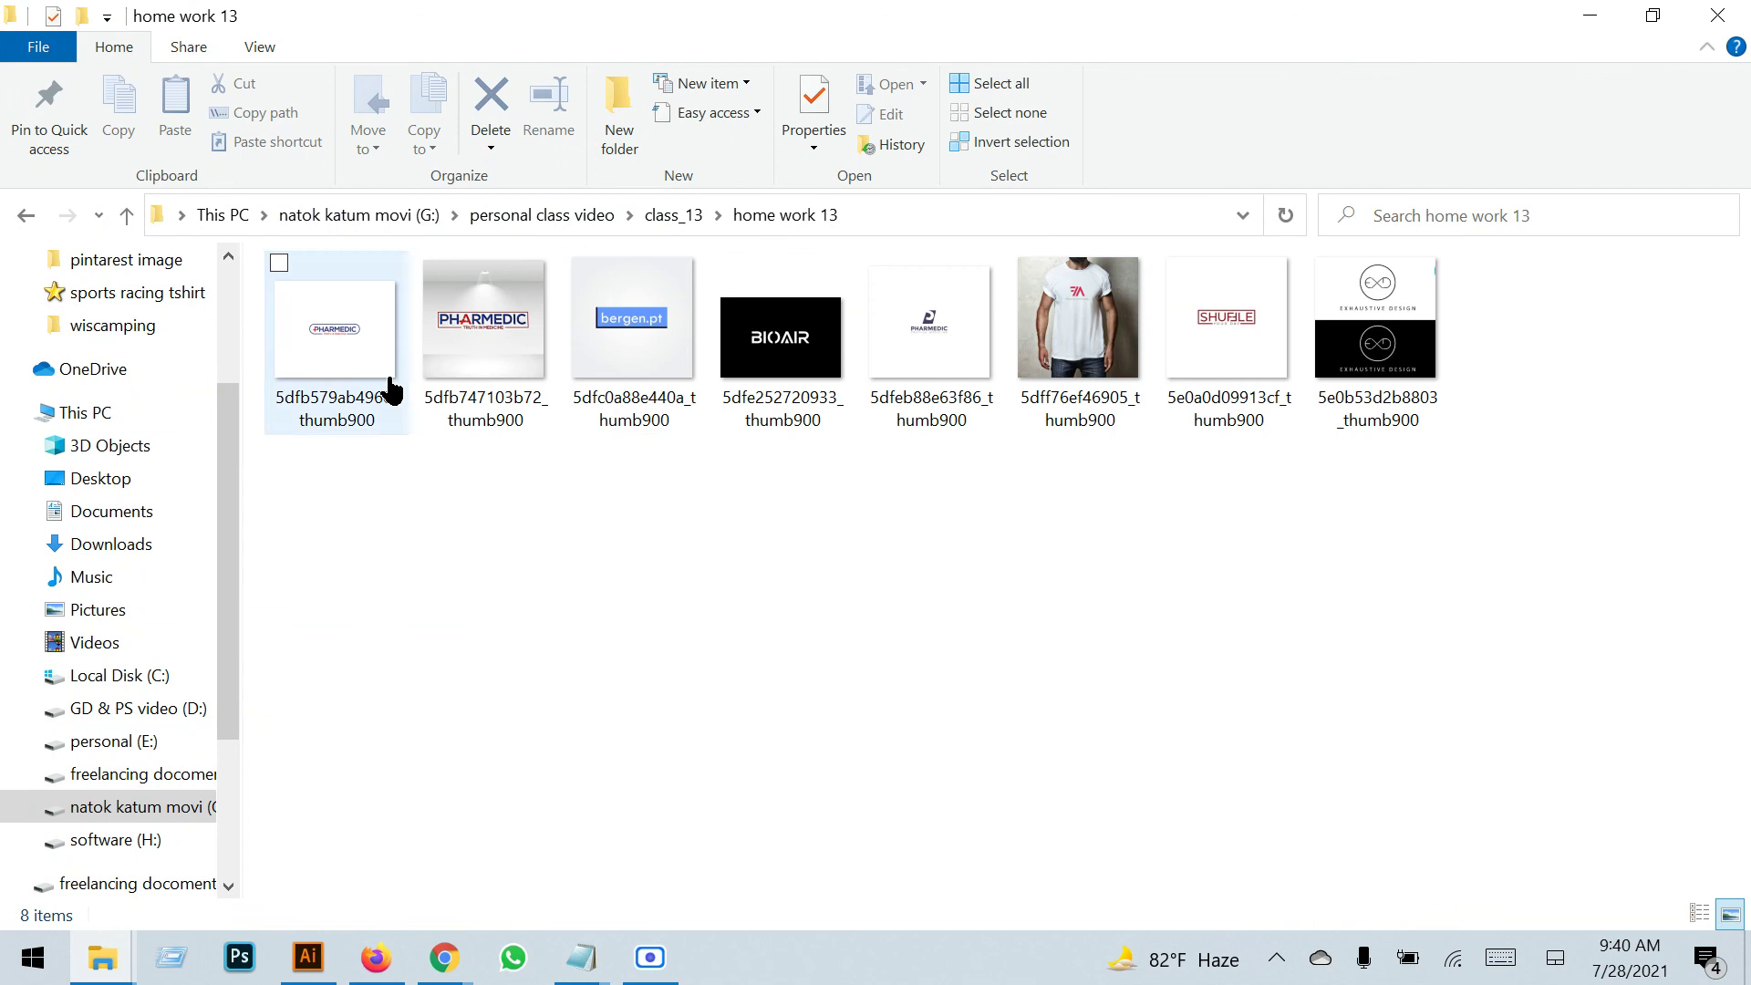
left_click(330, 361)
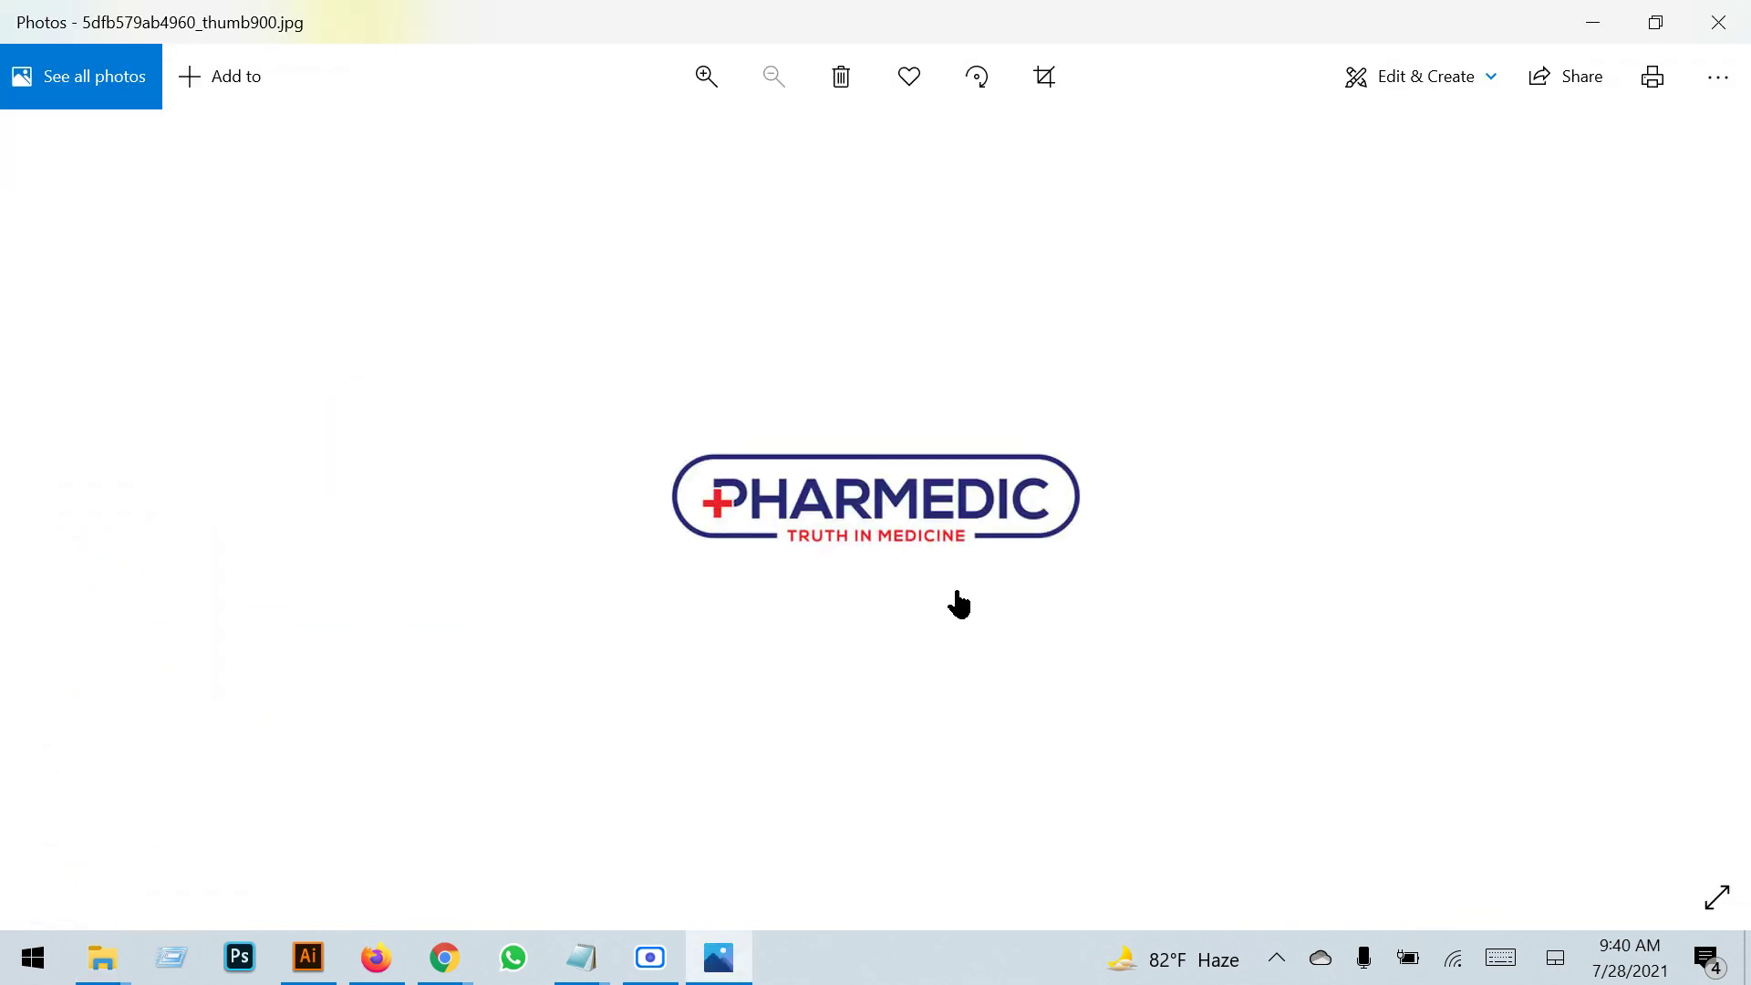
scroll(957, 600, "up", 2)
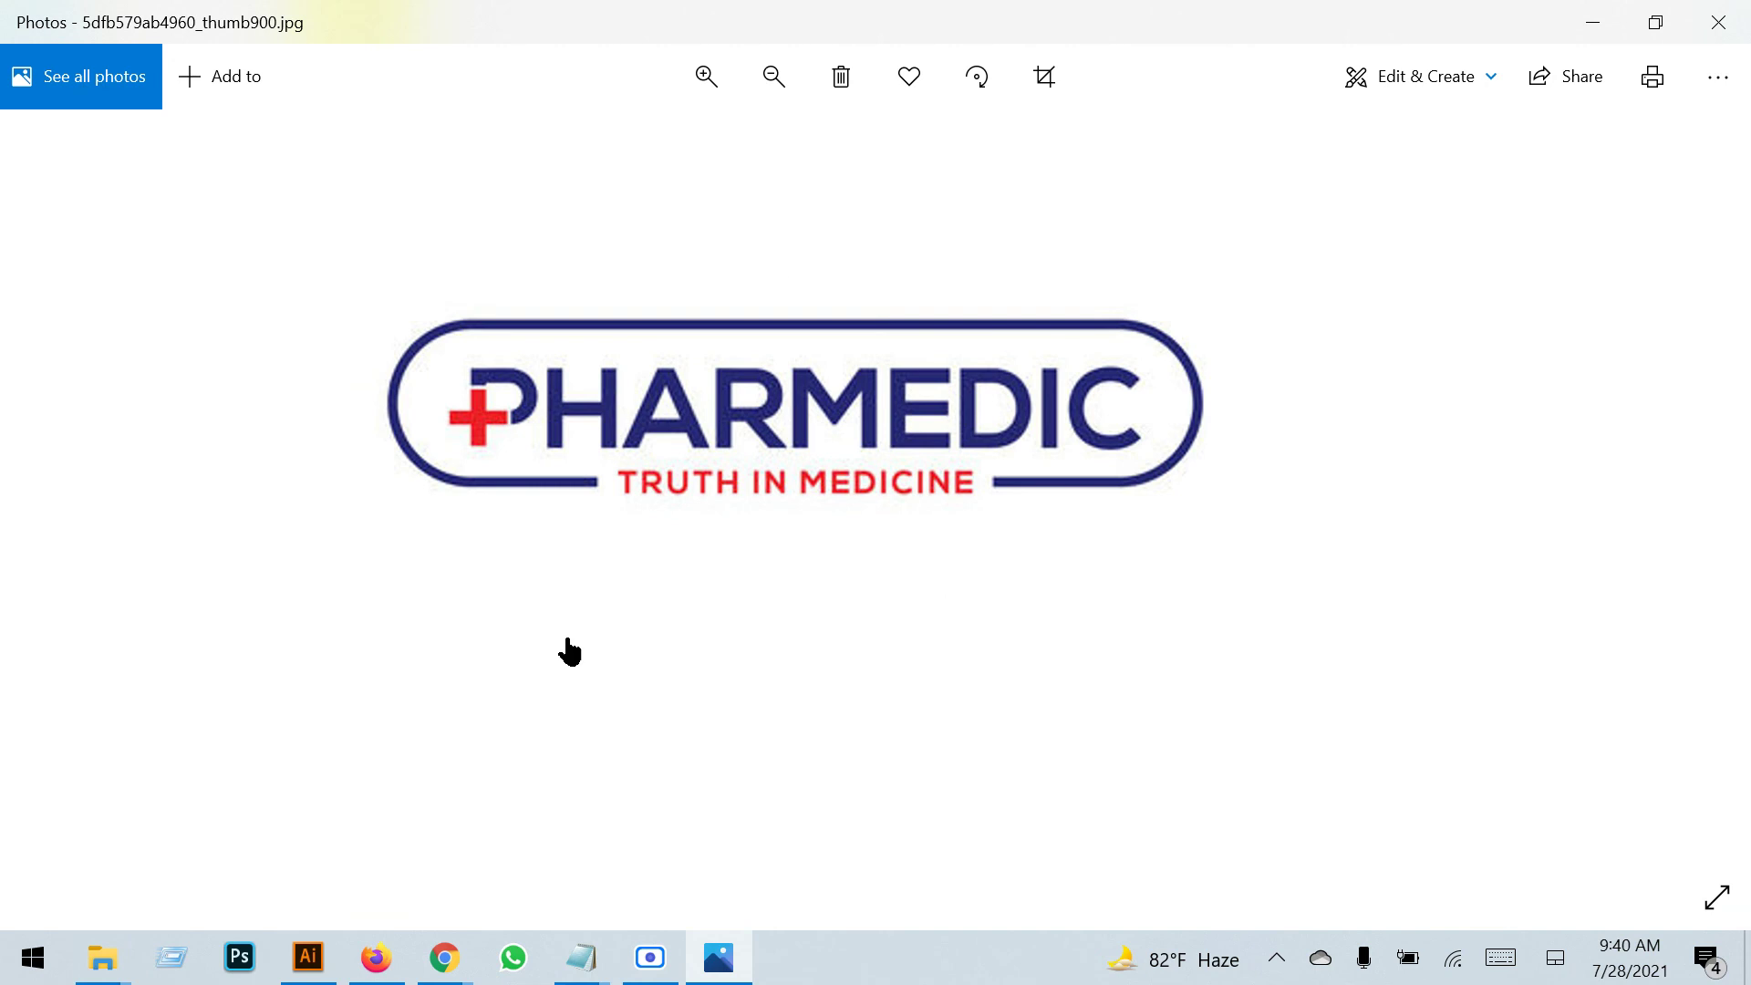